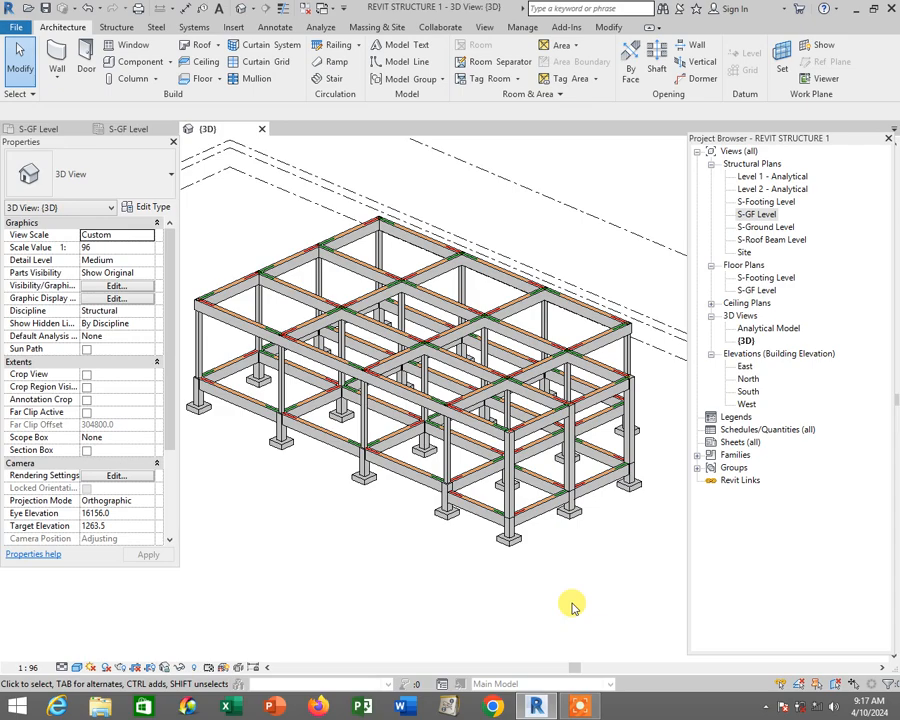
Examine the concrete frame in 3D and inspect the 250MM ground-to-roof columns and the 200 X 400MM ground beam at the front corner
shift+middle_drag(581, 587, 599, 609)
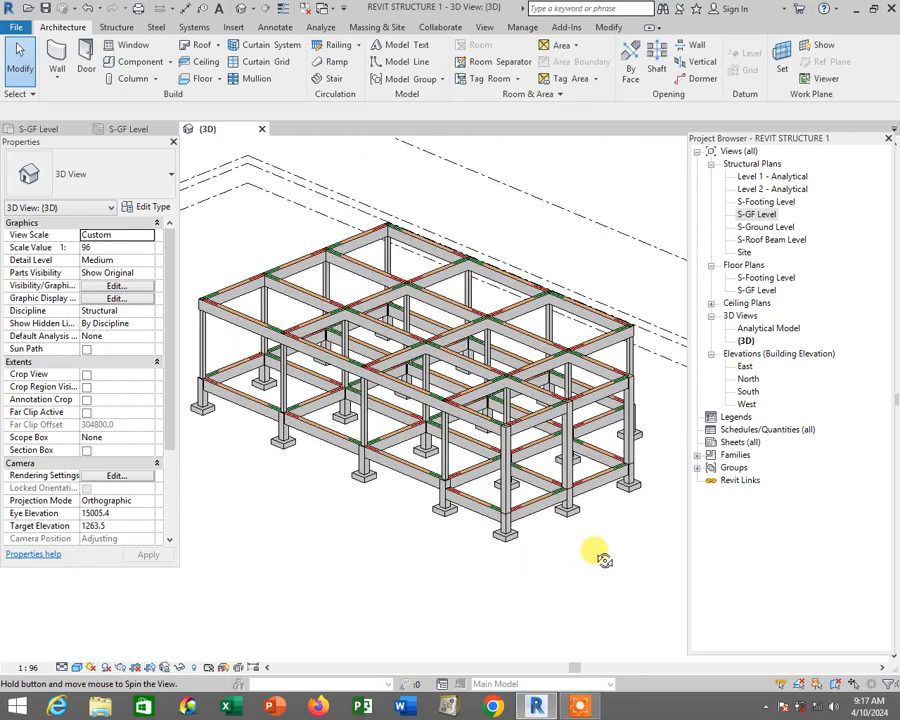
middle_drag(585, 555, 603, 556)
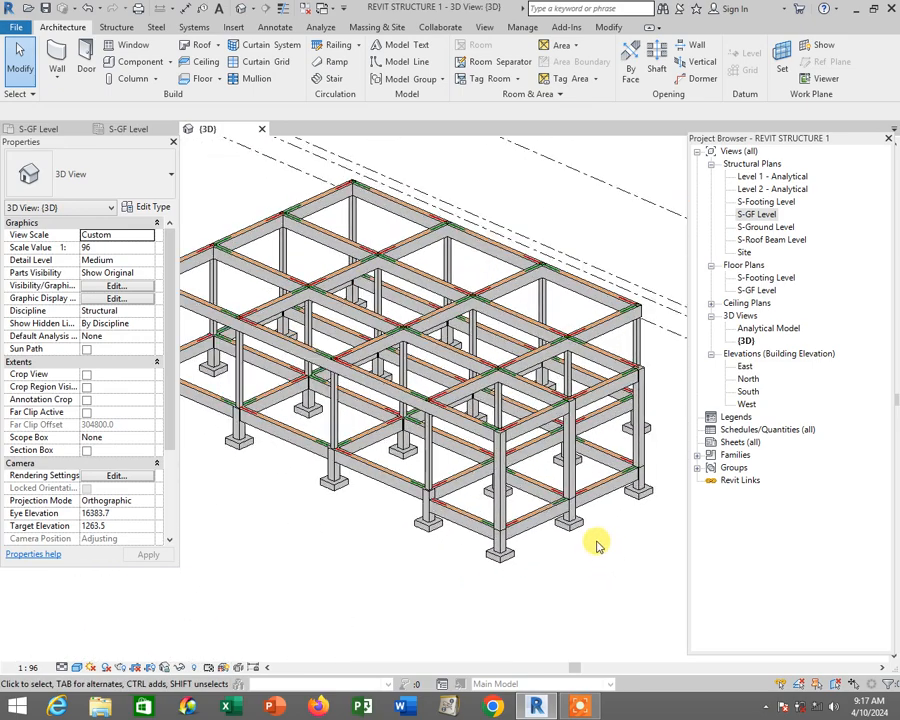
scroll(474, 524, up, 1)
scroll(501, 495, down, 2)
scroll(530, 483, down, 1)
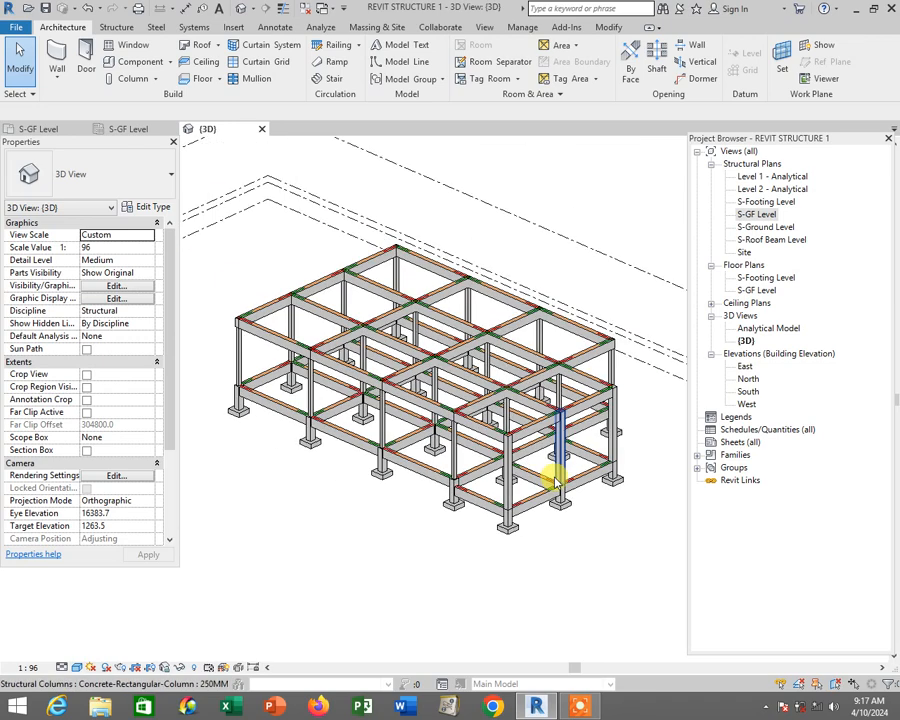
scroll(588, 476, up, 2)
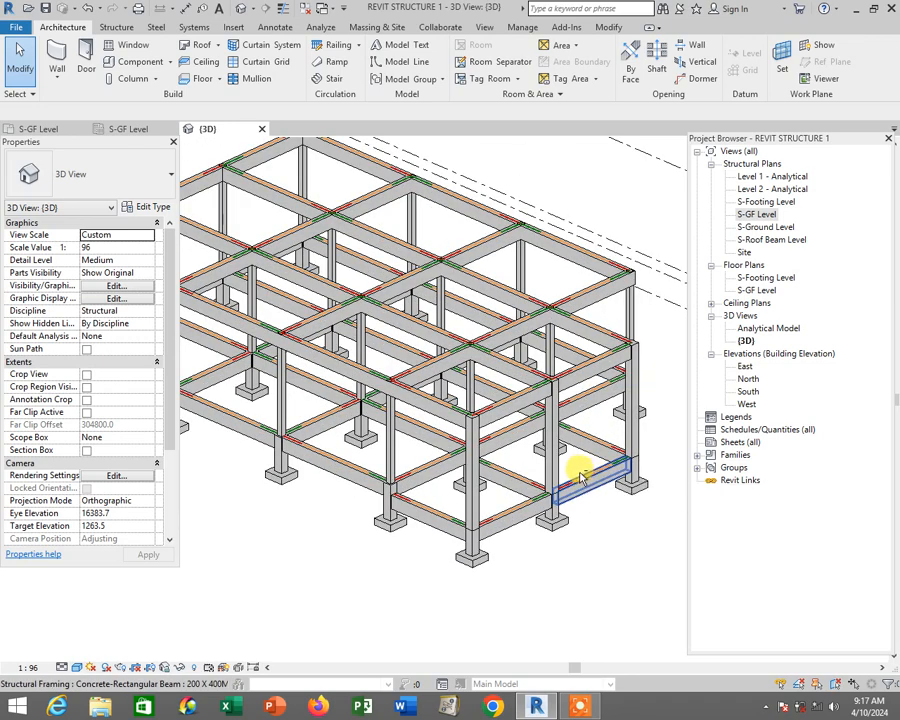
click(474, 496)
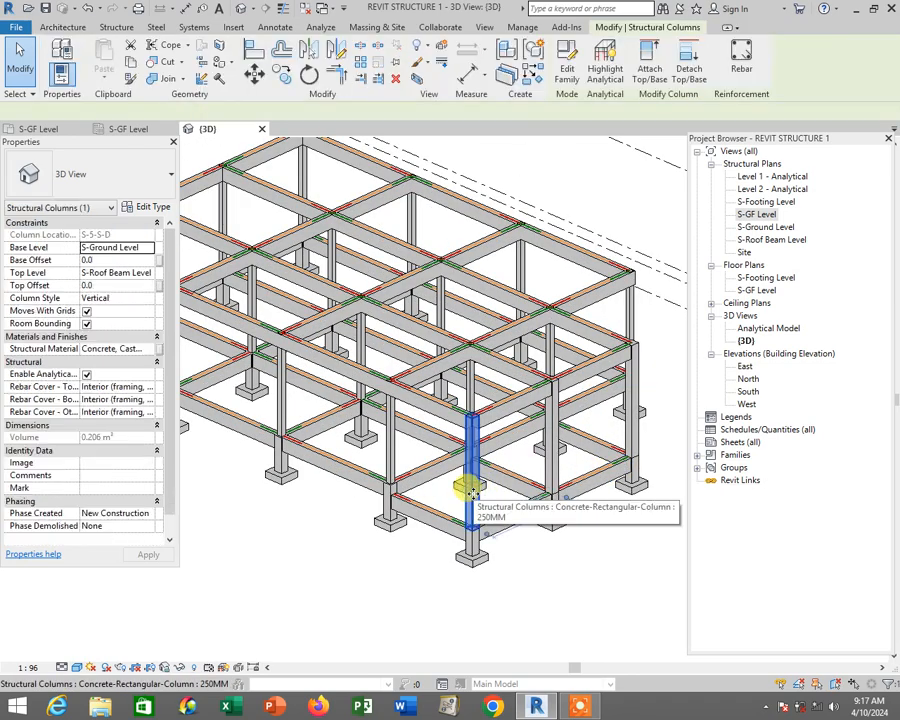
click(551, 455)
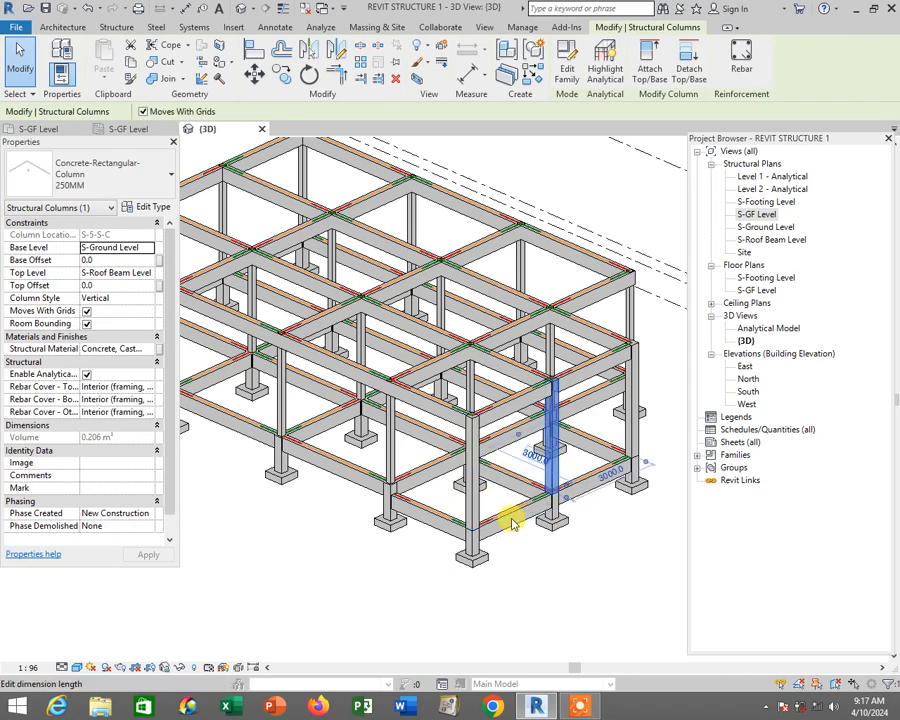
scroll(499, 530, up, 1)
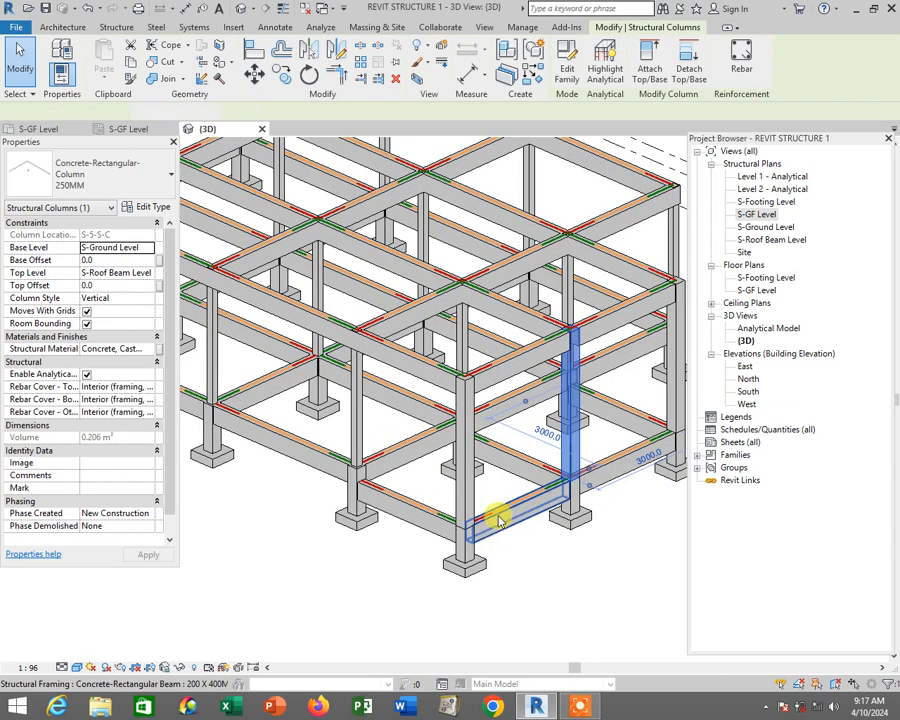
click(499, 520)
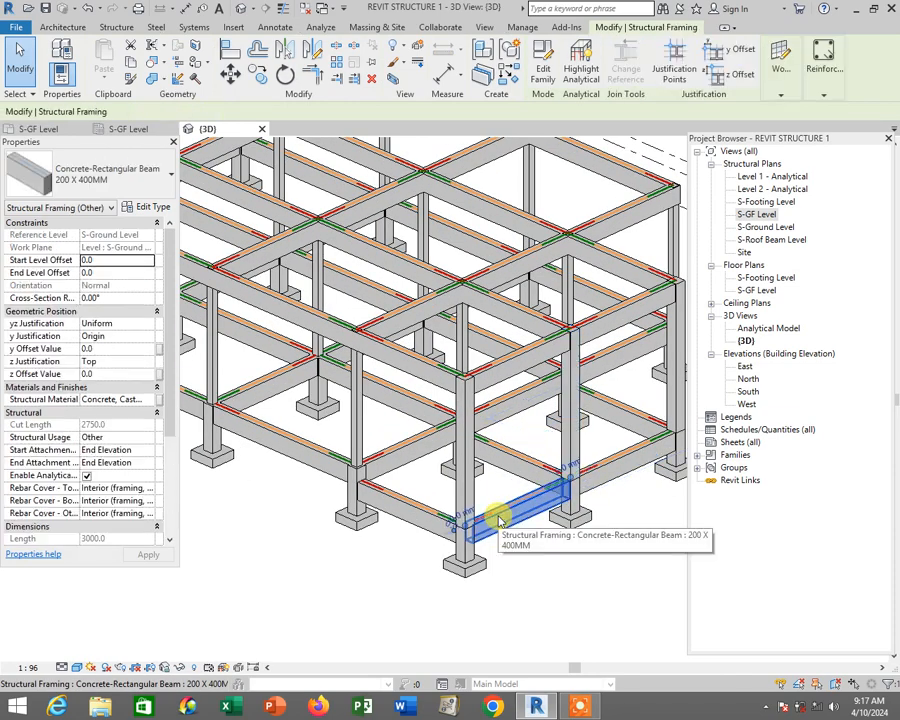
click(466, 439)
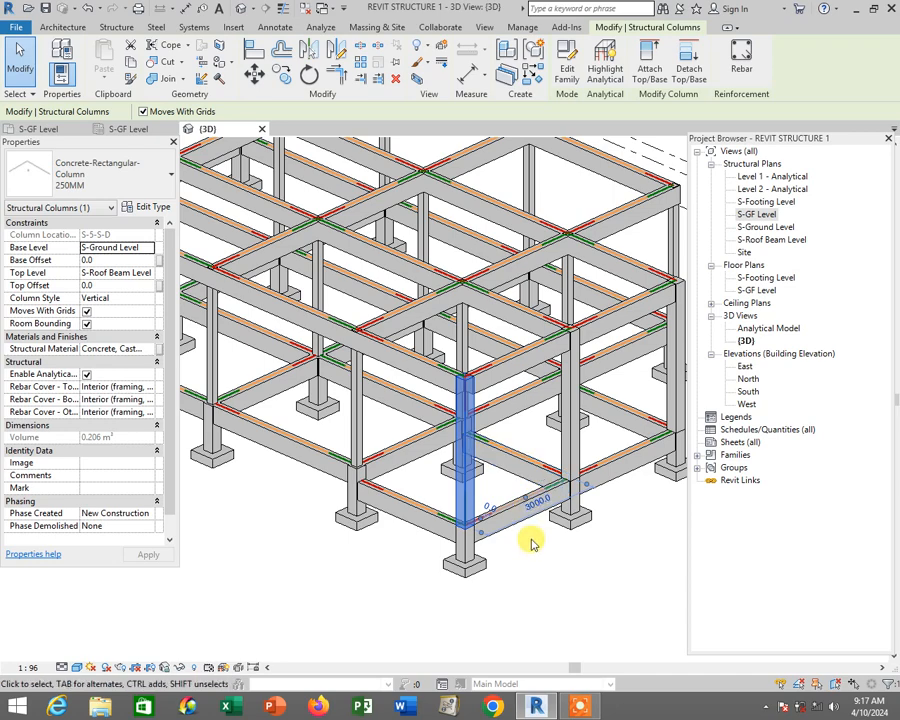
key(Escape)
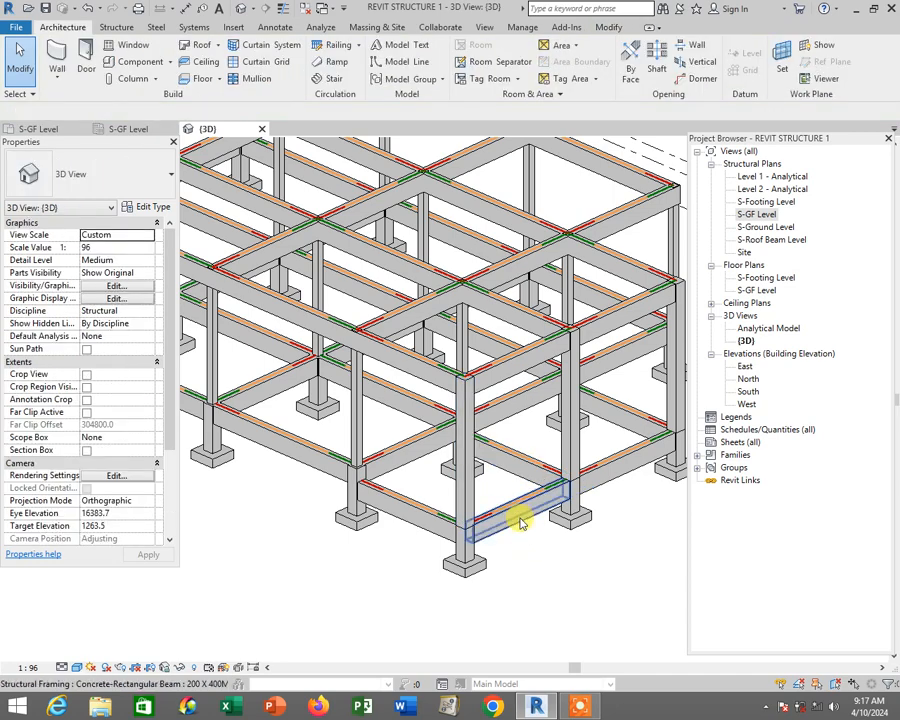
Inspect the corner's ground beam, footing-level column, 600MM rectangular footing and adjoining roof beam in the 3D view
click(520, 522)
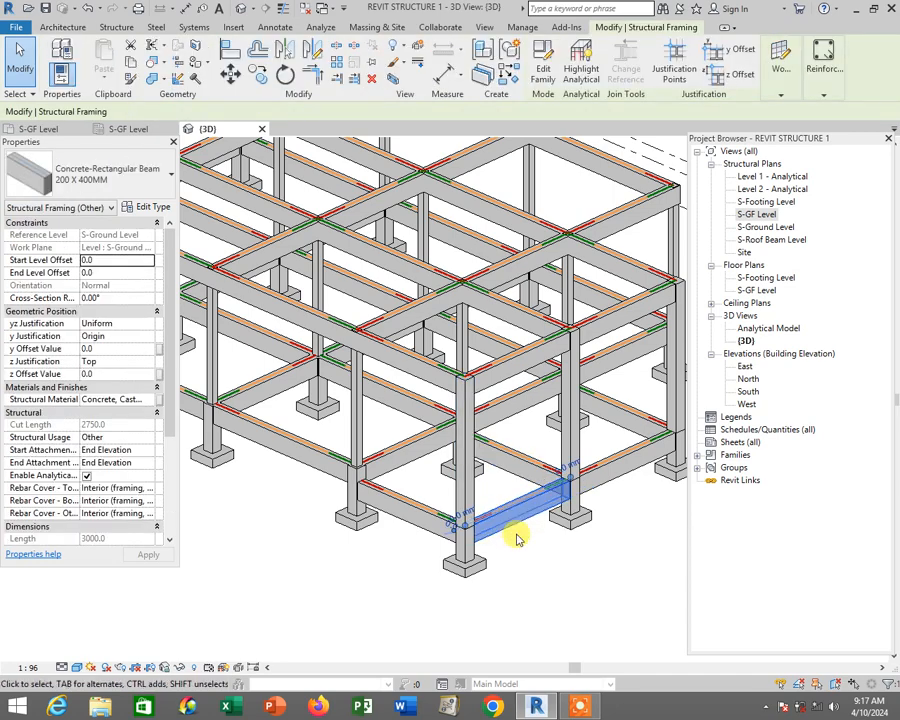
scroll(517, 539, up, 2)
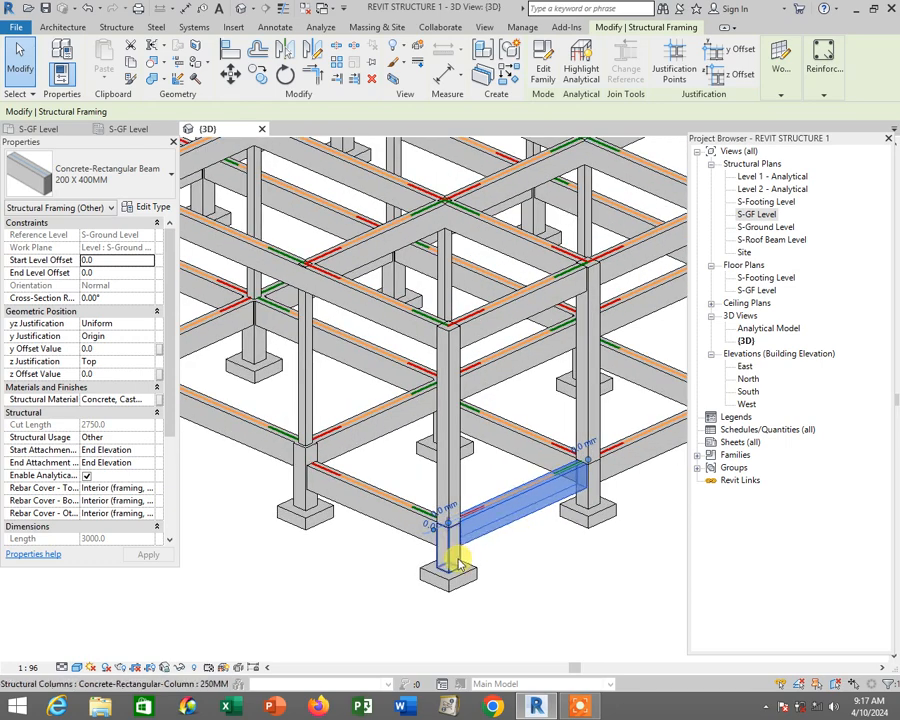
click(459, 565)
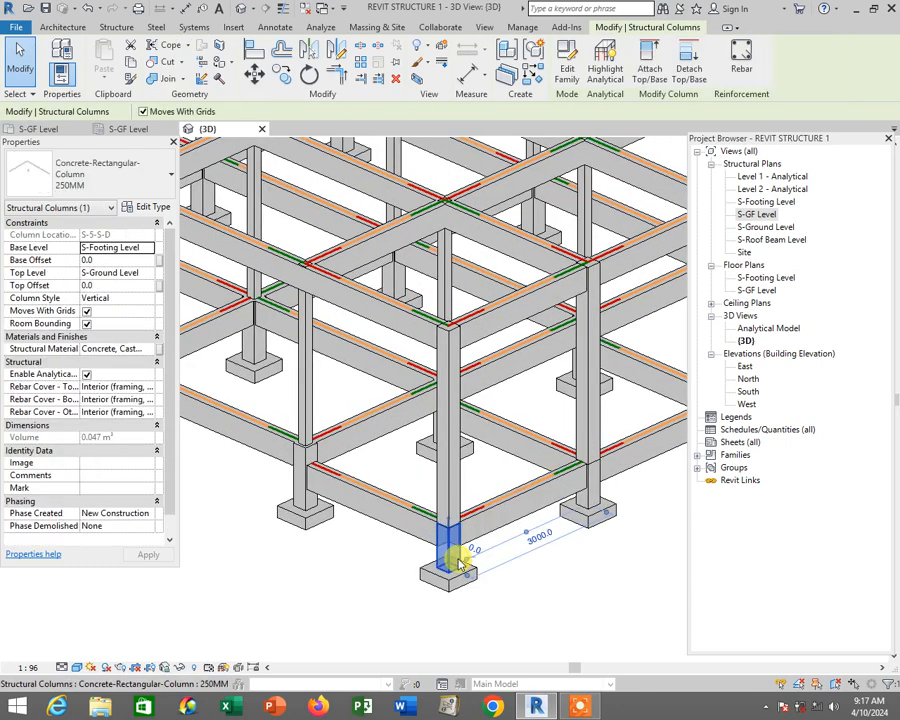
click(507, 598)
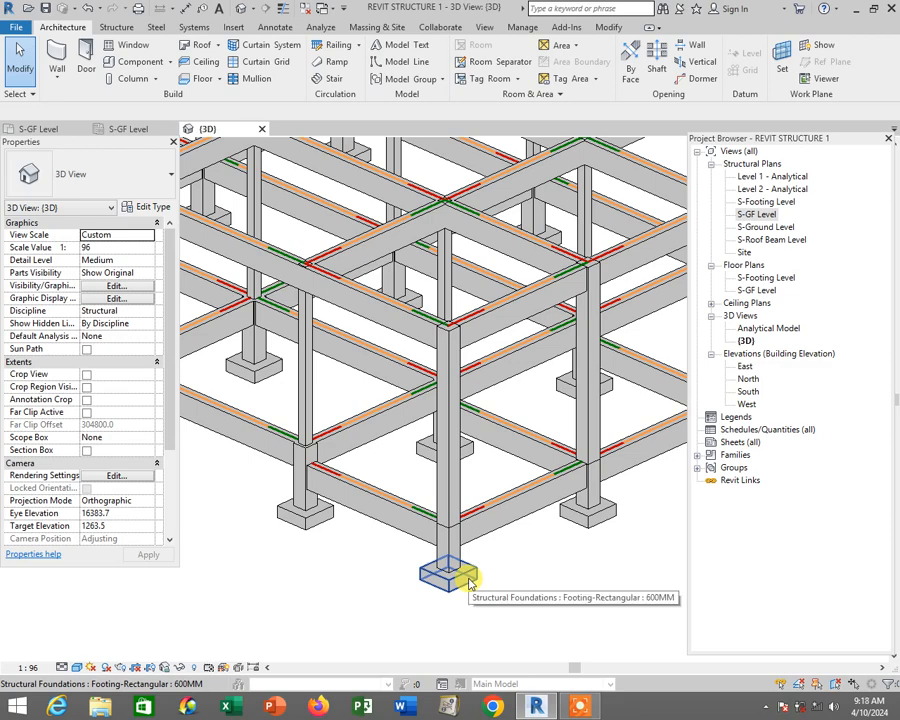
click(468, 582)
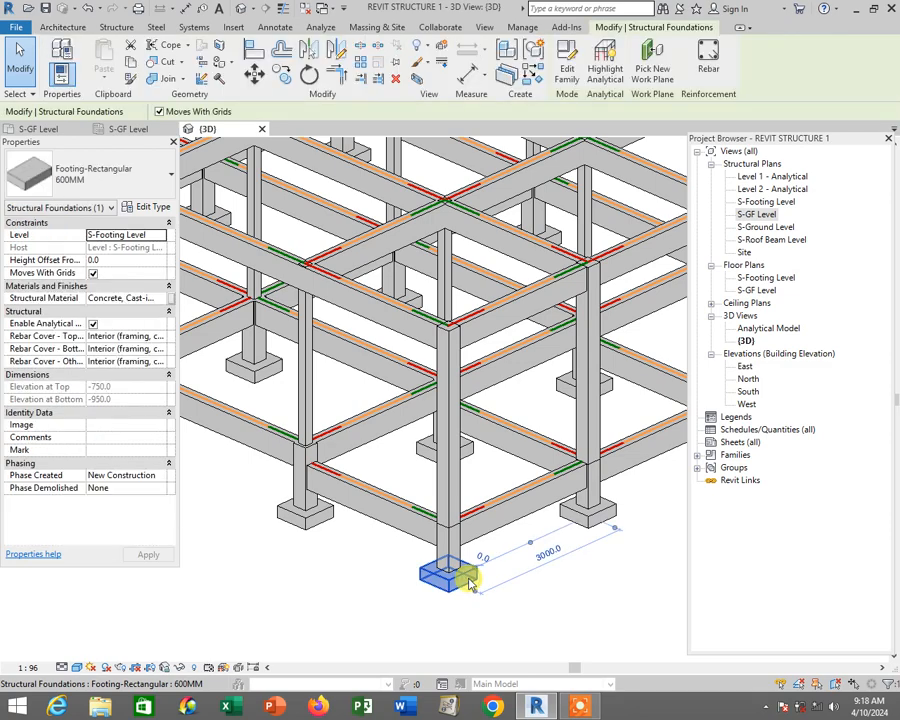
click(553, 596)
scroll(553, 596, down, 2)
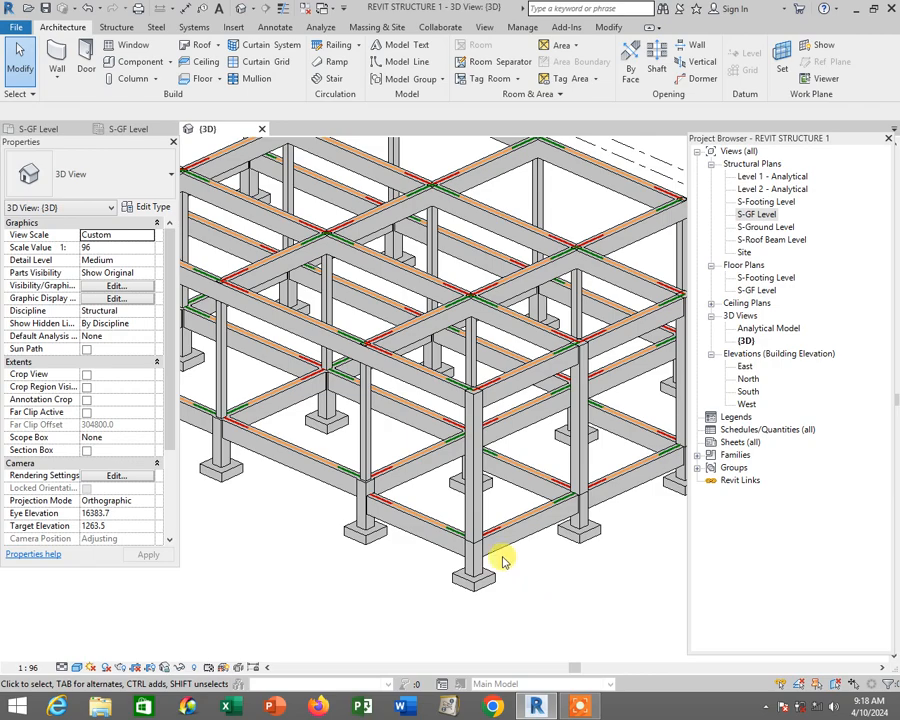
click(443, 383)
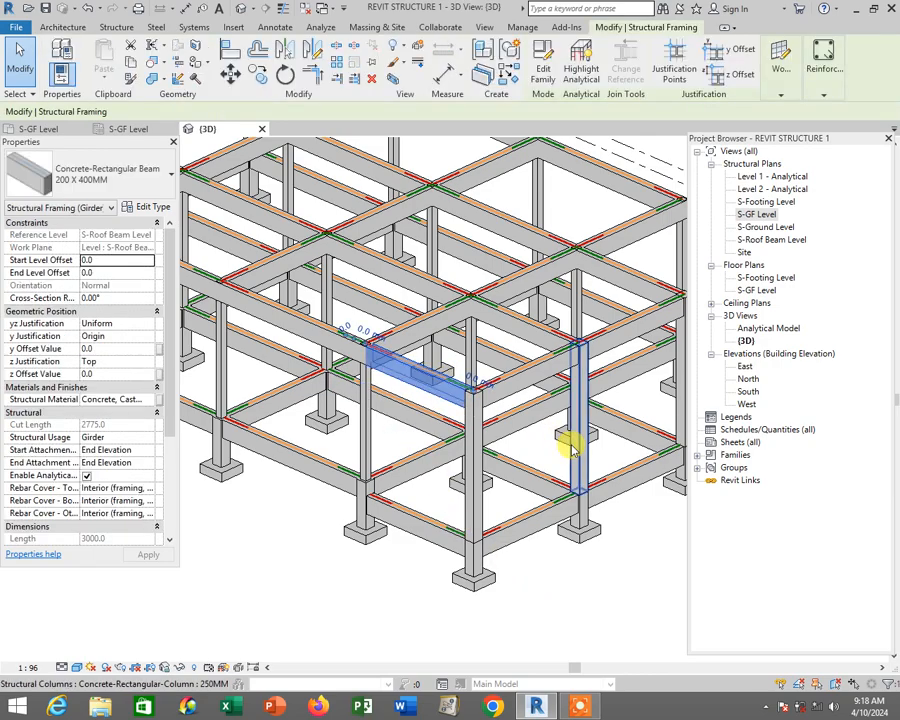
mouse_move(572, 450)
shift+middle_down()
mouse_move(428, 458)
mouse_move(560, 457)
shift+middle_up()
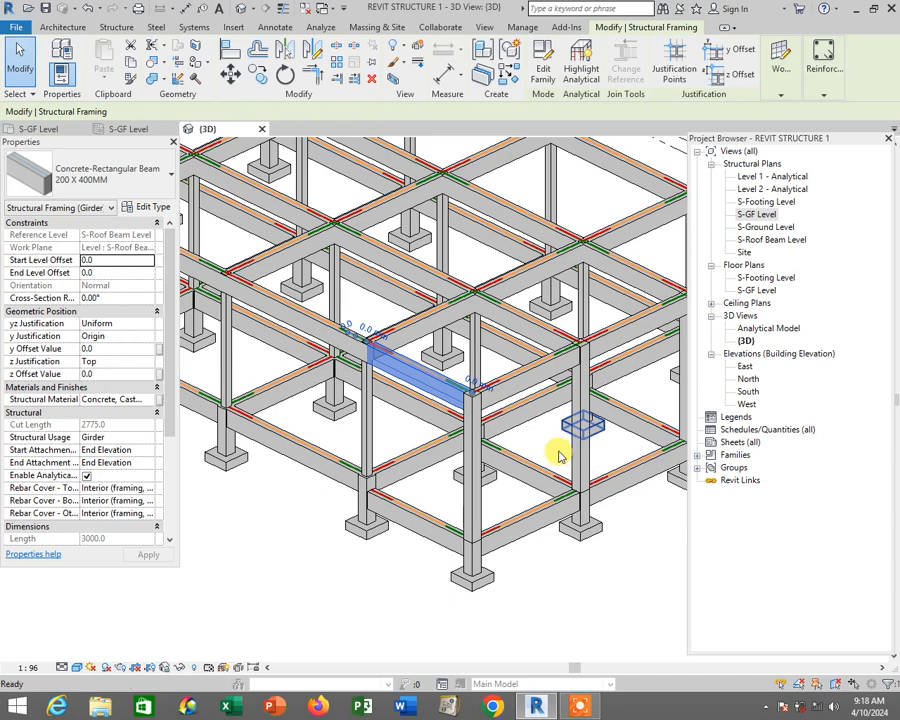
Open the S-GF Level structural plan showing the column grid
double_click(757, 216)
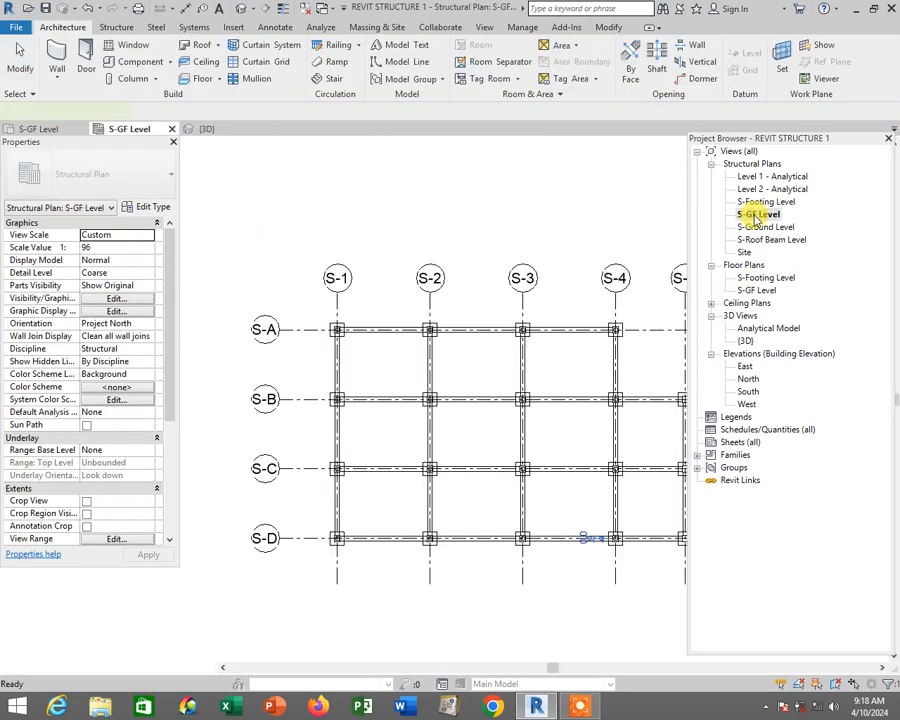
middle_drag(559, 343, 497, 314)
scroll(497, 314, down, 1)
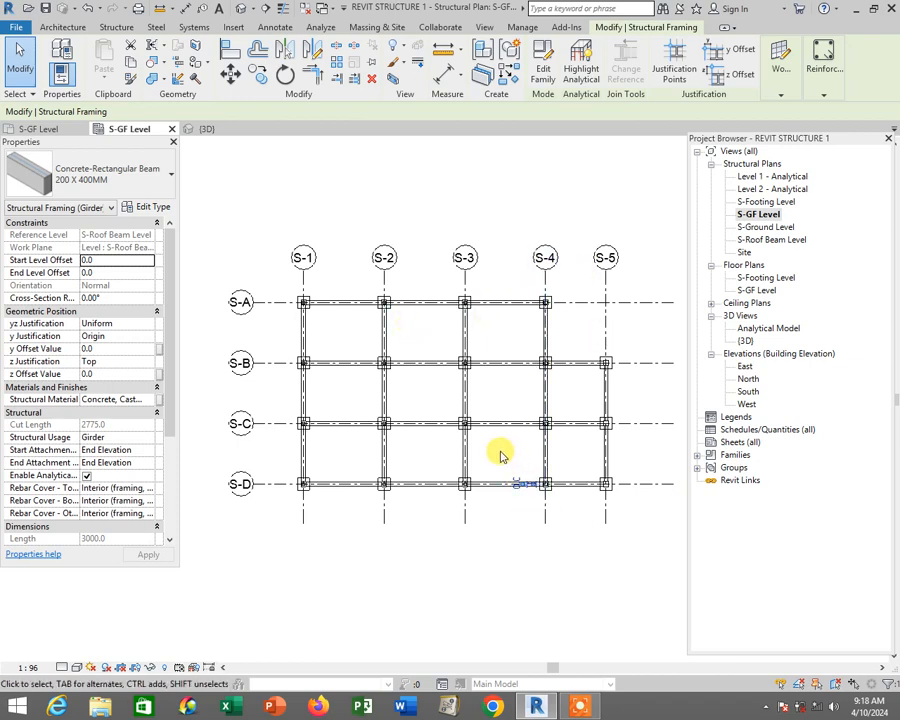
scroll(337, 333, up, 1)
scroll(340, 290, up, 1)
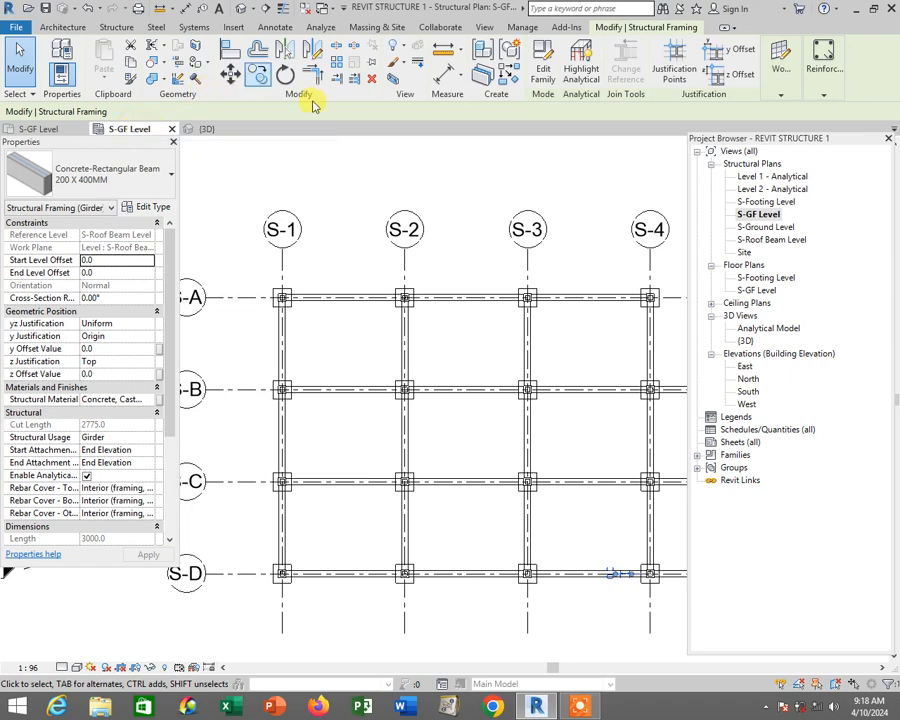
Add an aligned dimension between grids S-1 and S-2, placed just below their grid bubbles
click(277, 27)
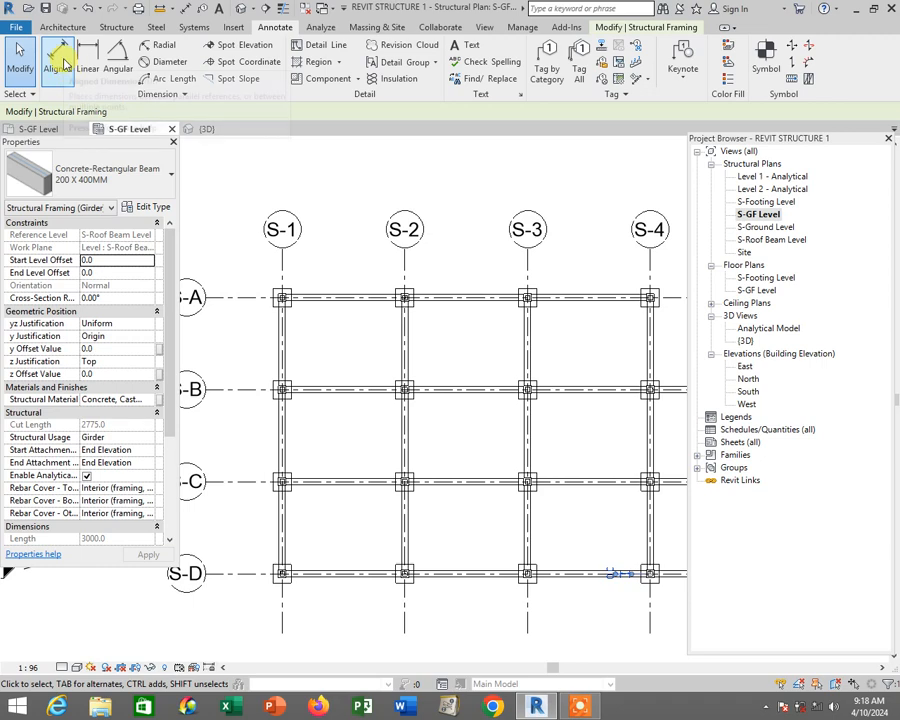
click(58, 62)
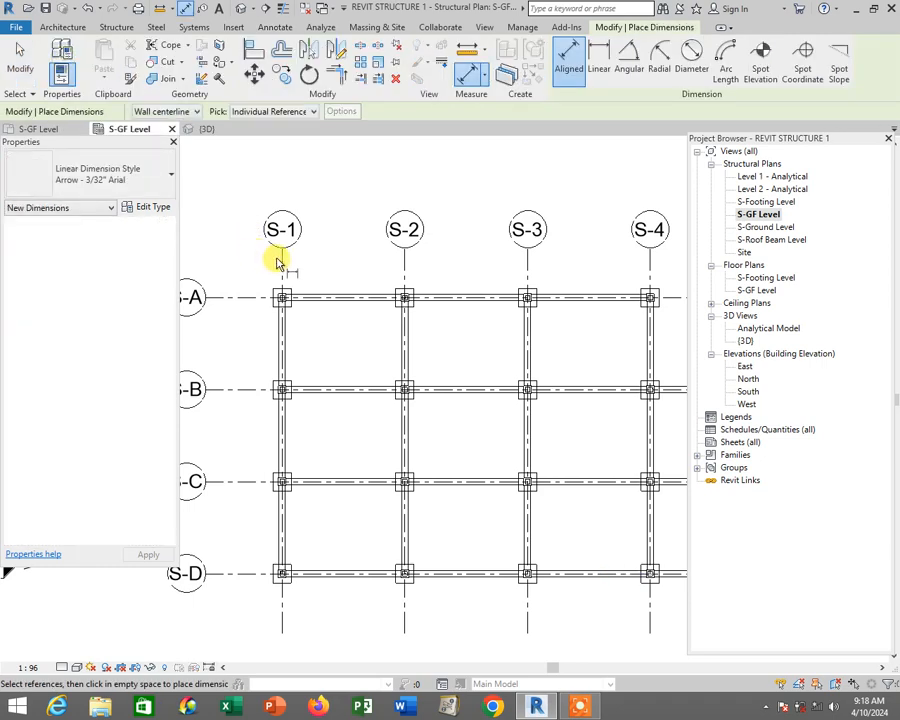
click(284, 263)
click(404, 265)
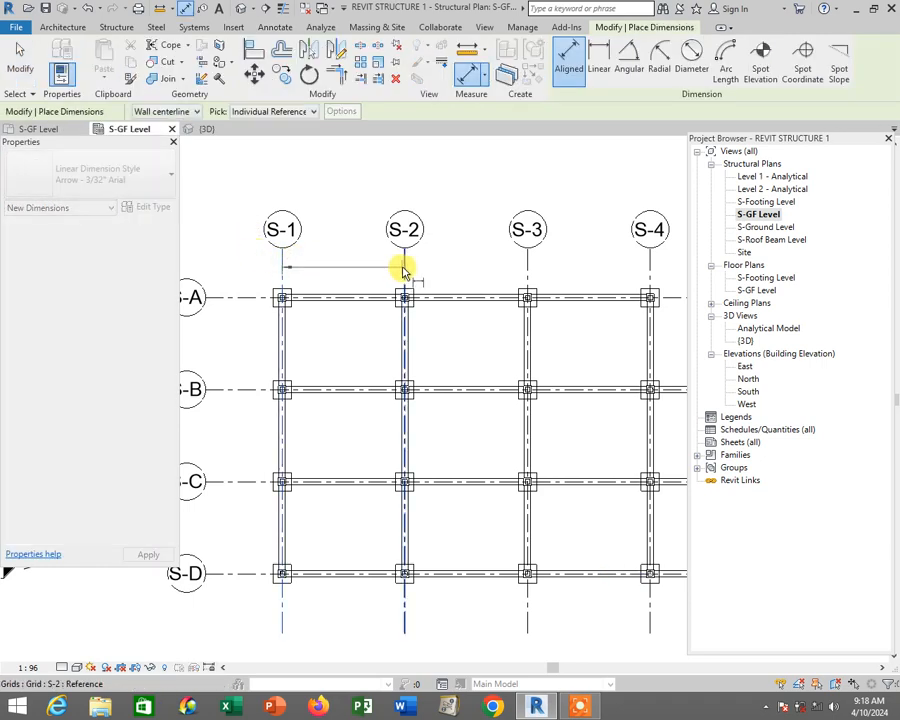
click(367, 268)
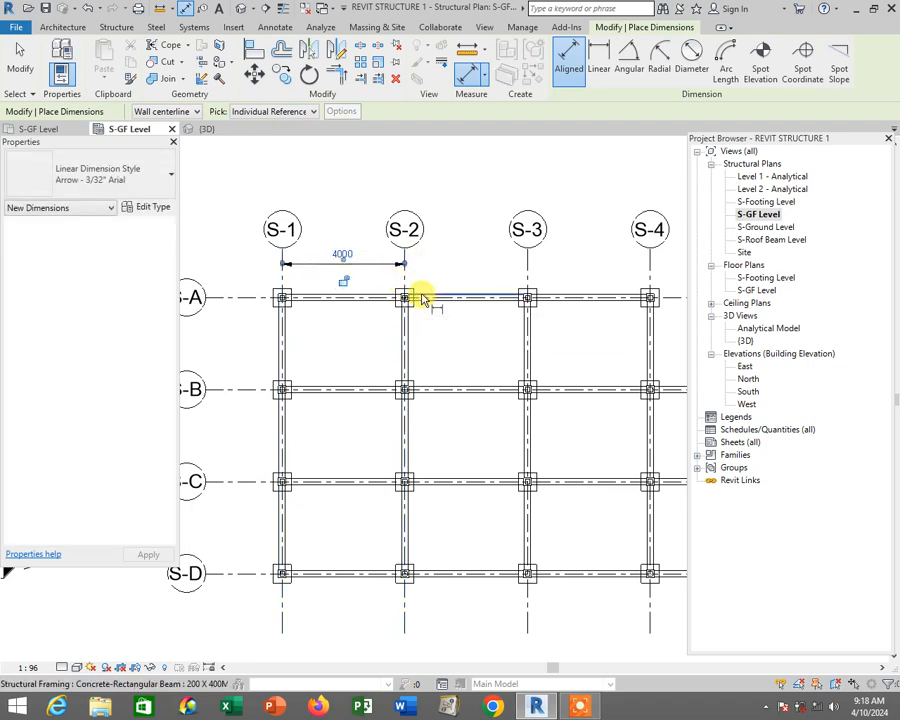
key(Escape)
key(Escape)
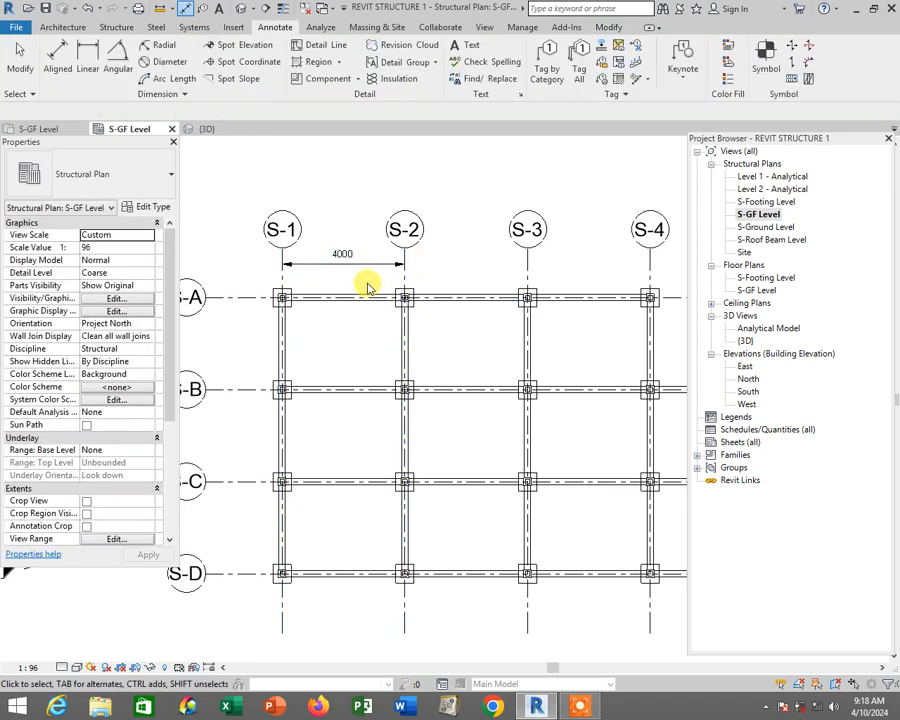
Add an aligned dimension between grids S-4 and S-5, placed just below their grid bubbles
scroll(404, 293, down, 2)
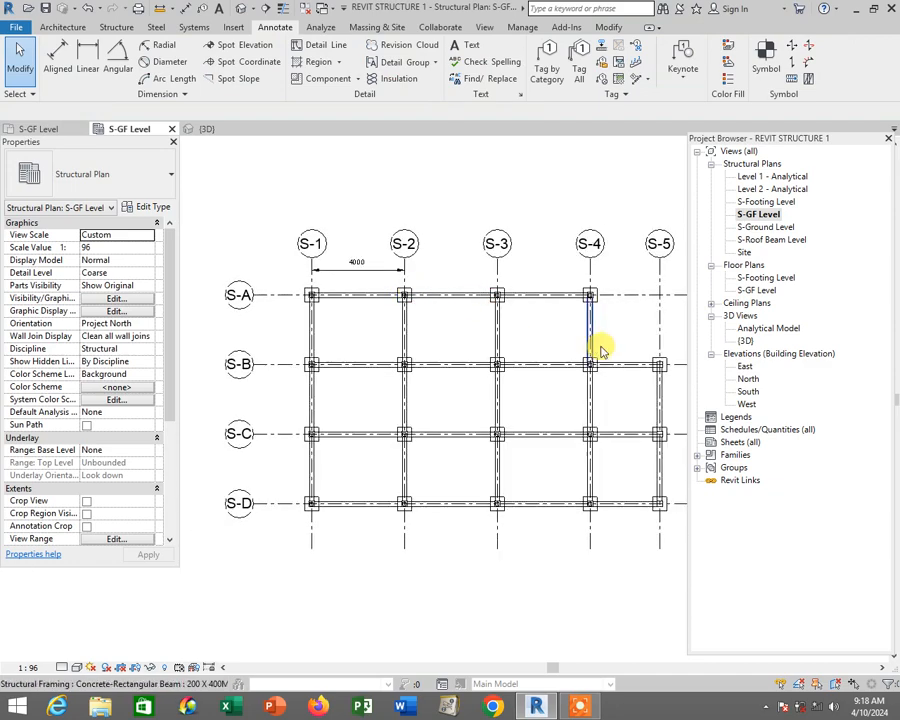
middle_drag(614, 362, 578, 330)
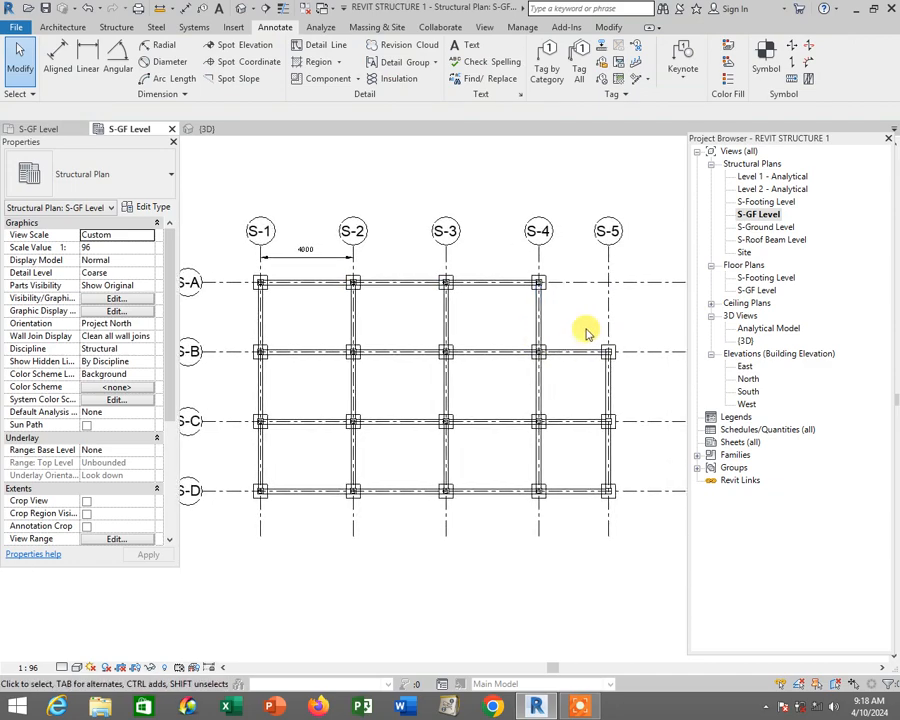
scroll(560, 345, up, 1)
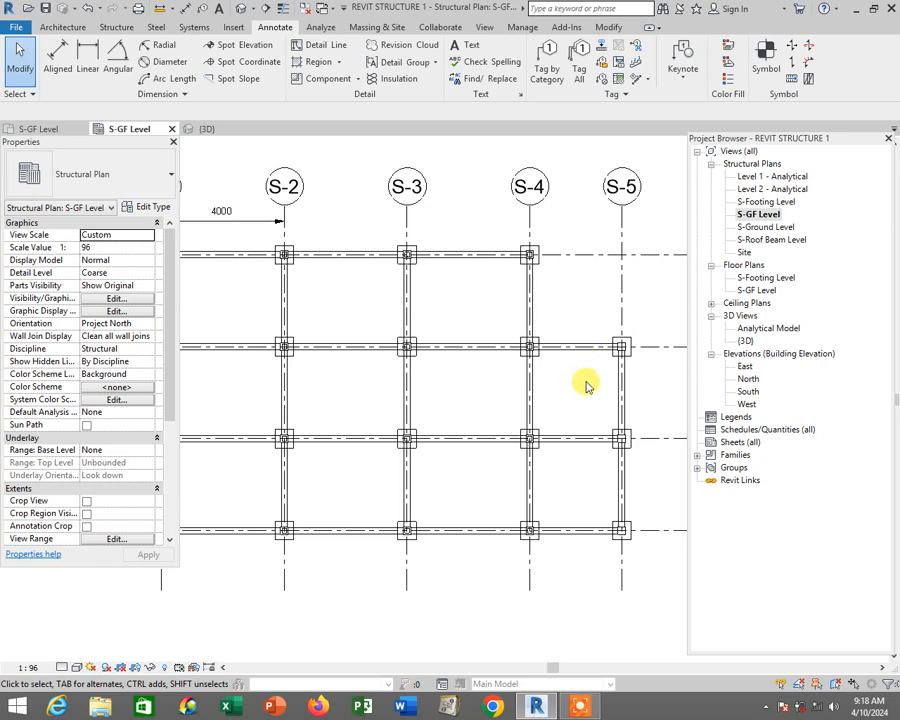
scroll(580, 364, down, 1)
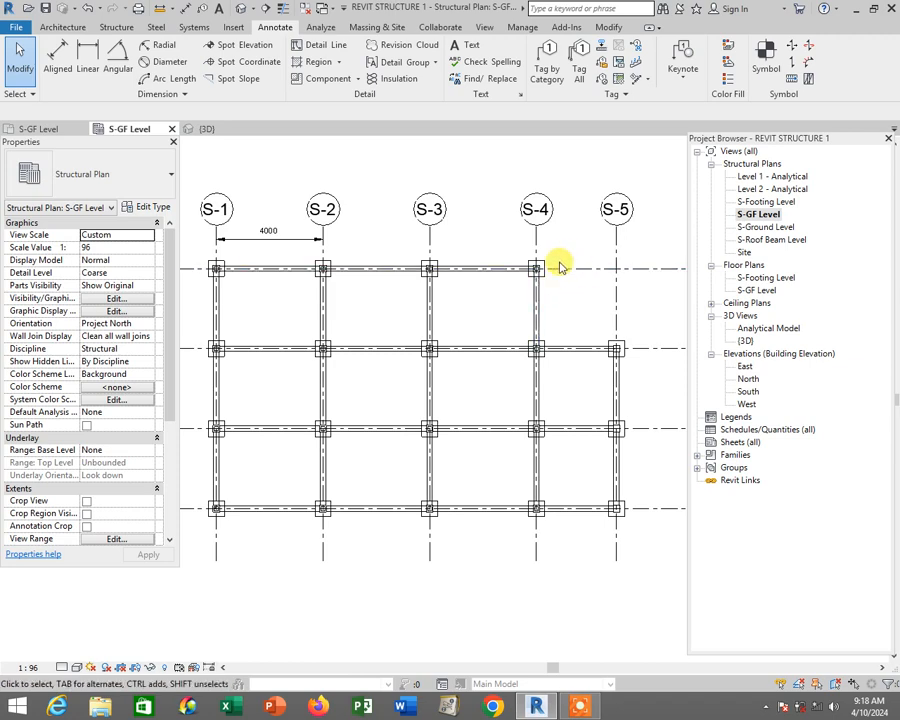
click(57, 57)
scroll(610, 265, up, 1)
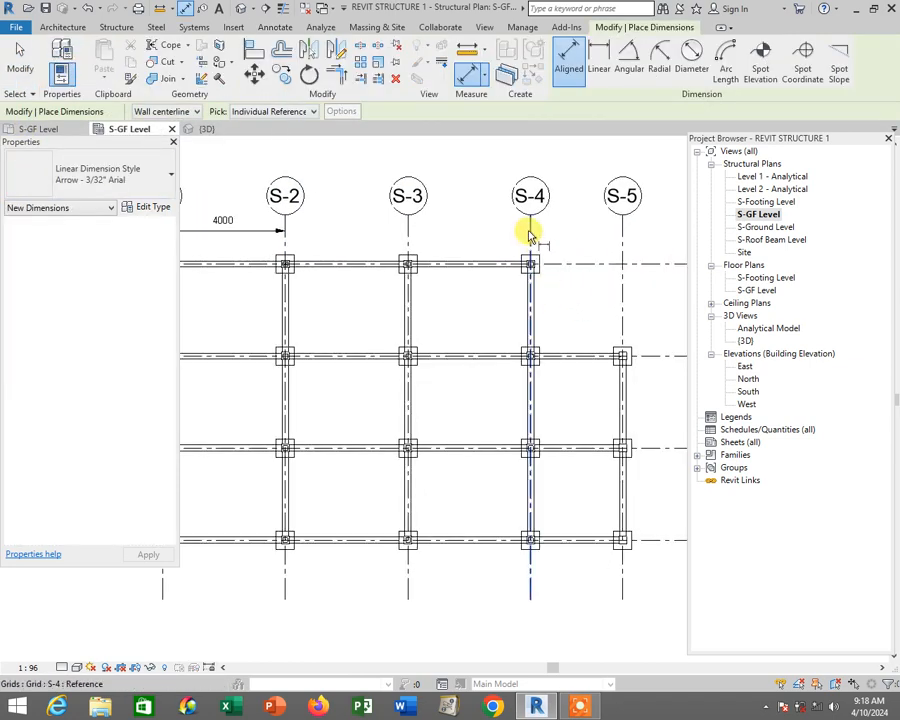
click(528, 234)
click(623, 257)
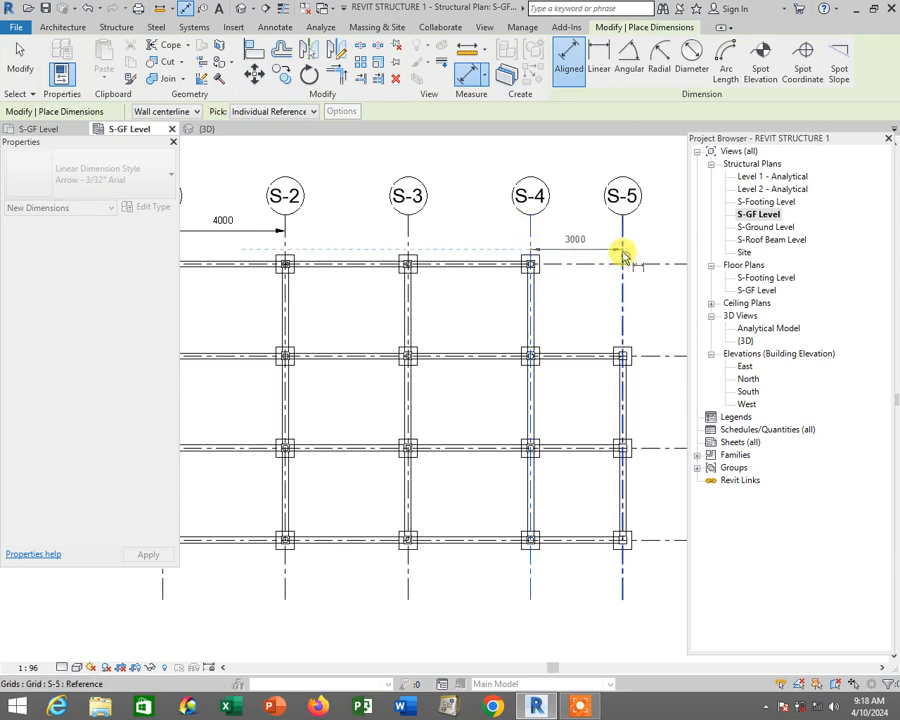
click(600, 240)
scroll(606, 298, down, 1)
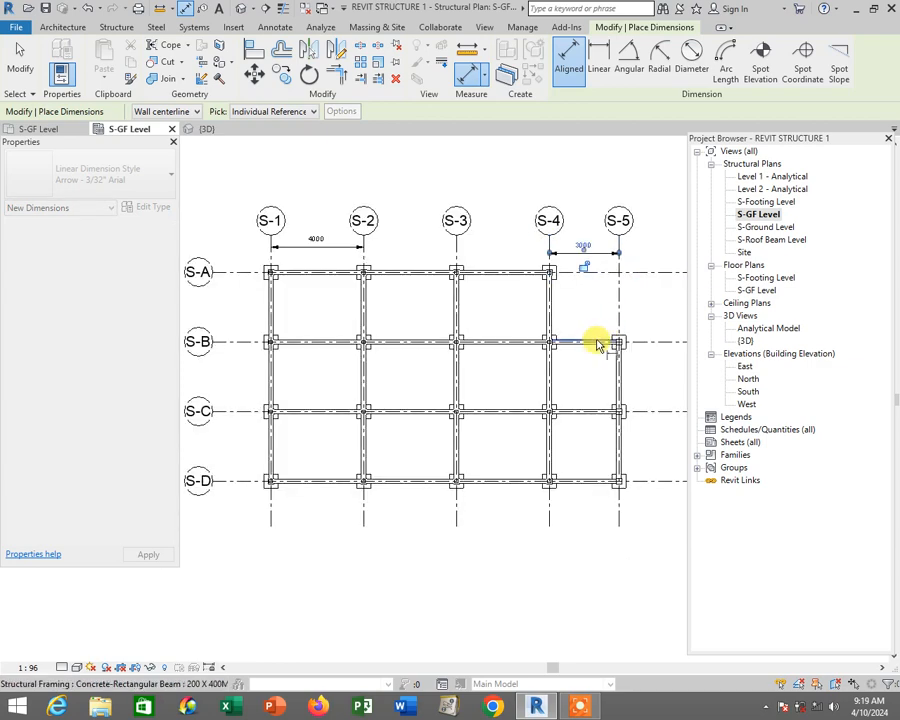
key(Escape)
key(Escape)
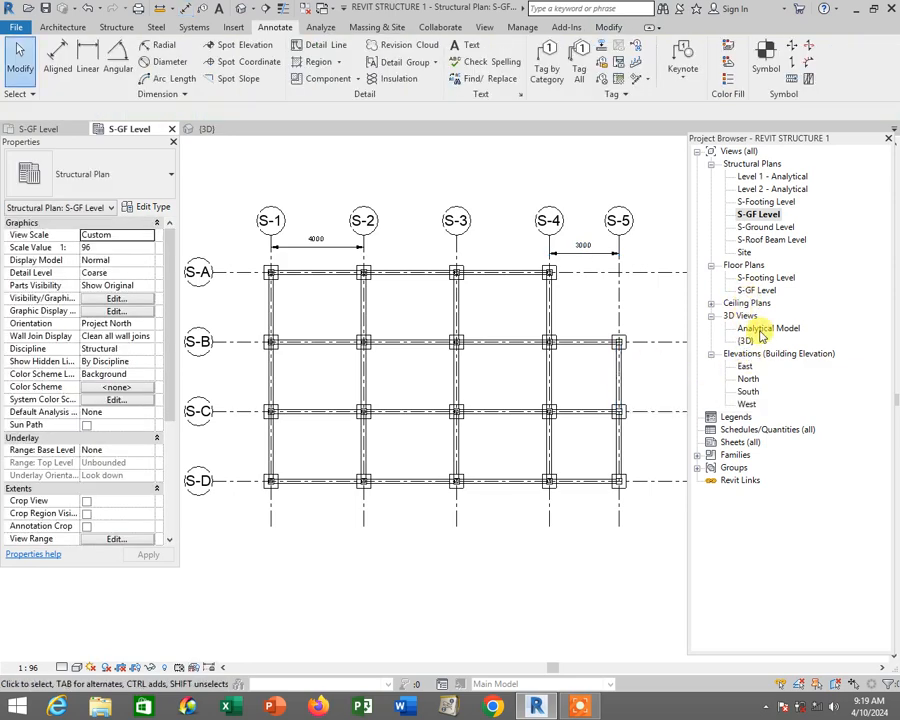
Open the East elevation and examine the heights of the roof beam, GF, ground and footing levels
double_click(745, 368)
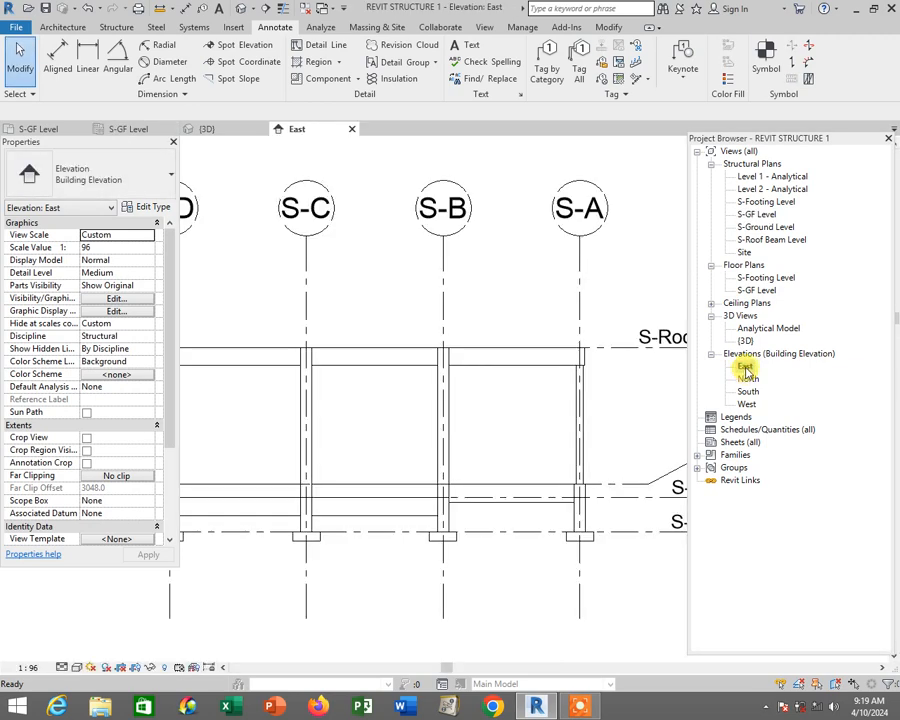
scroll(628, 336, down, 4)
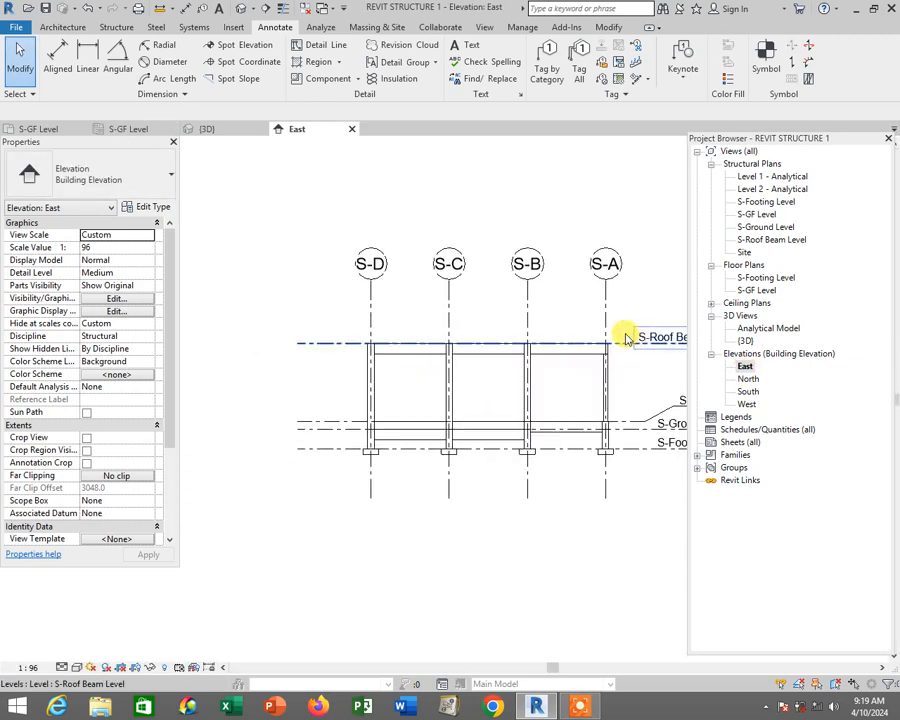
scroll(627, 394, up, 3)
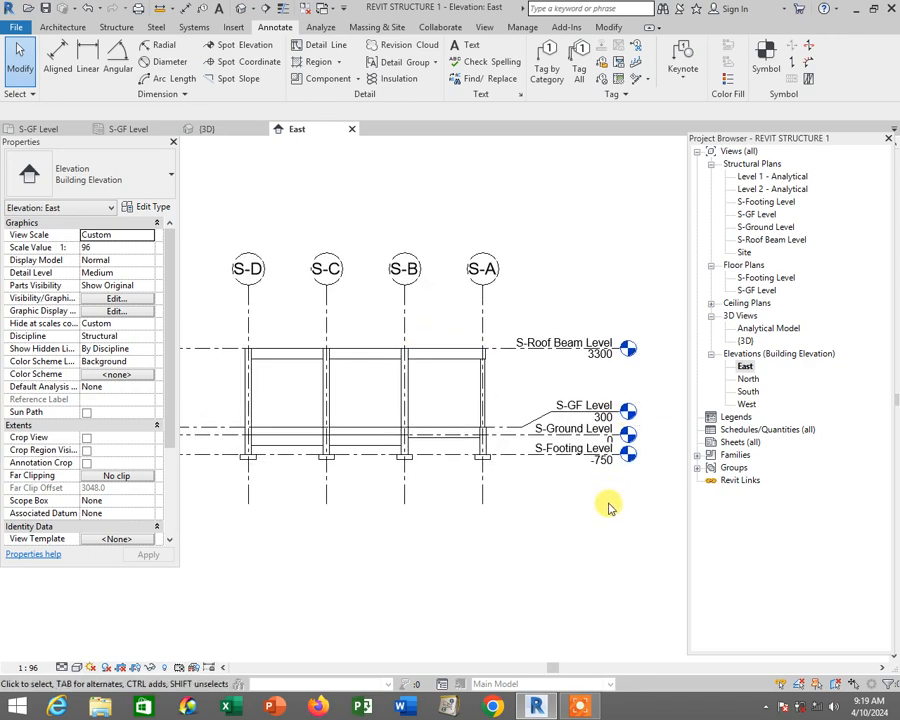
middle_drag(610, 507, 622, 509)
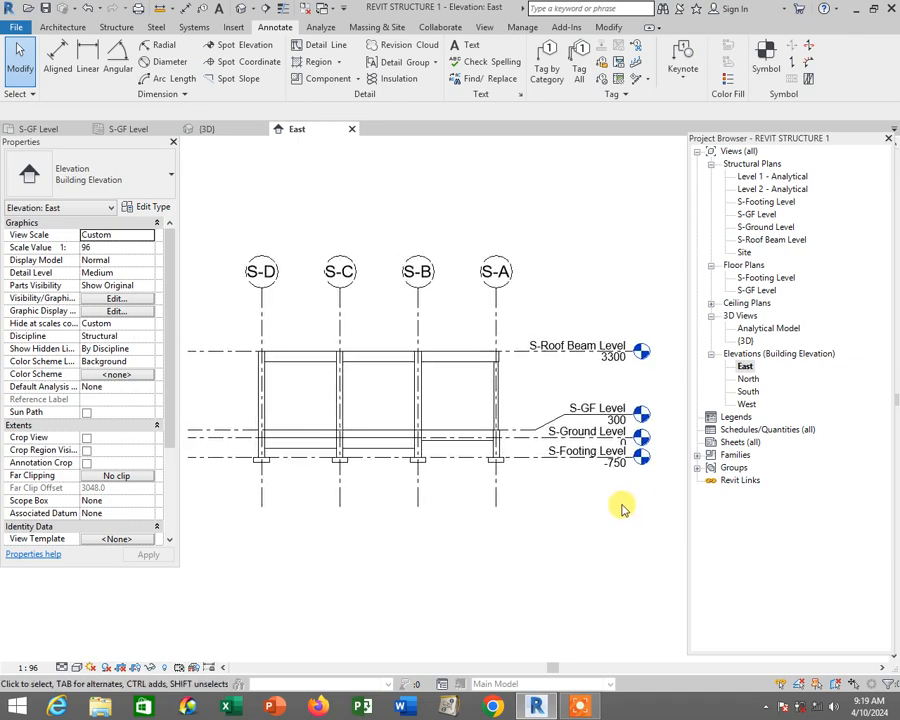
middle_drag(492, 376, 496, 376)
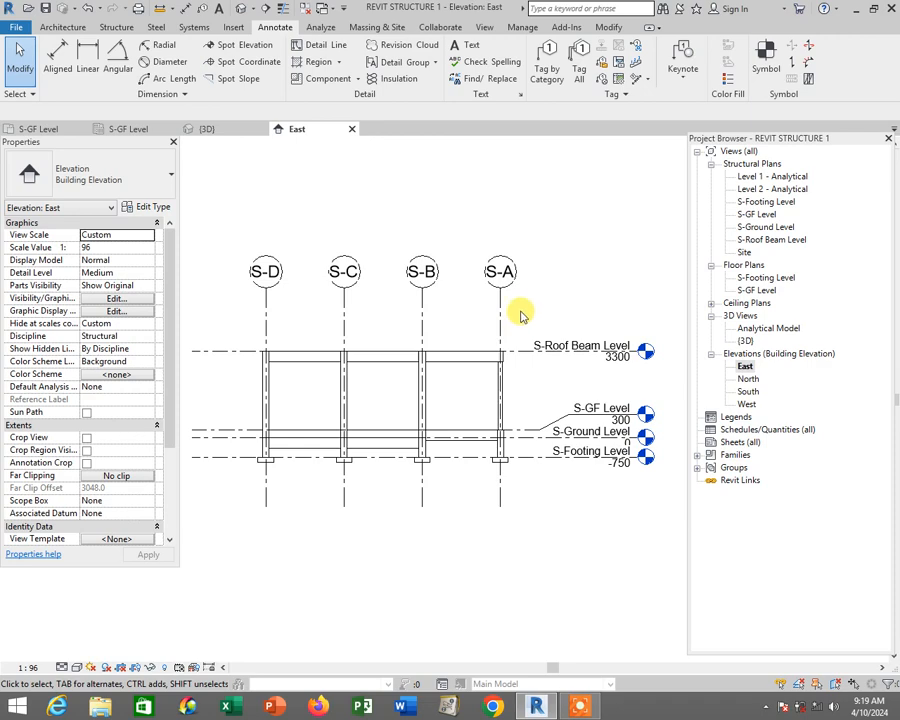
middle_drag(520, 315, 528, 312)
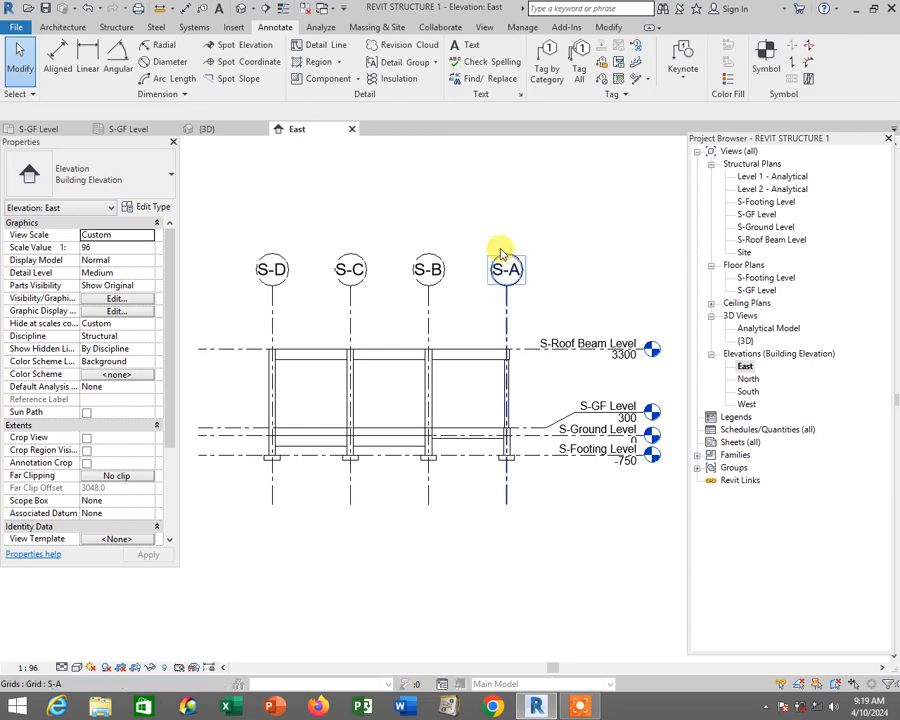
Close the REVIT STRUCTURE 1 project without saving its changes and start a new project from the Structural Template
click(10, 30)
click(14, 310)
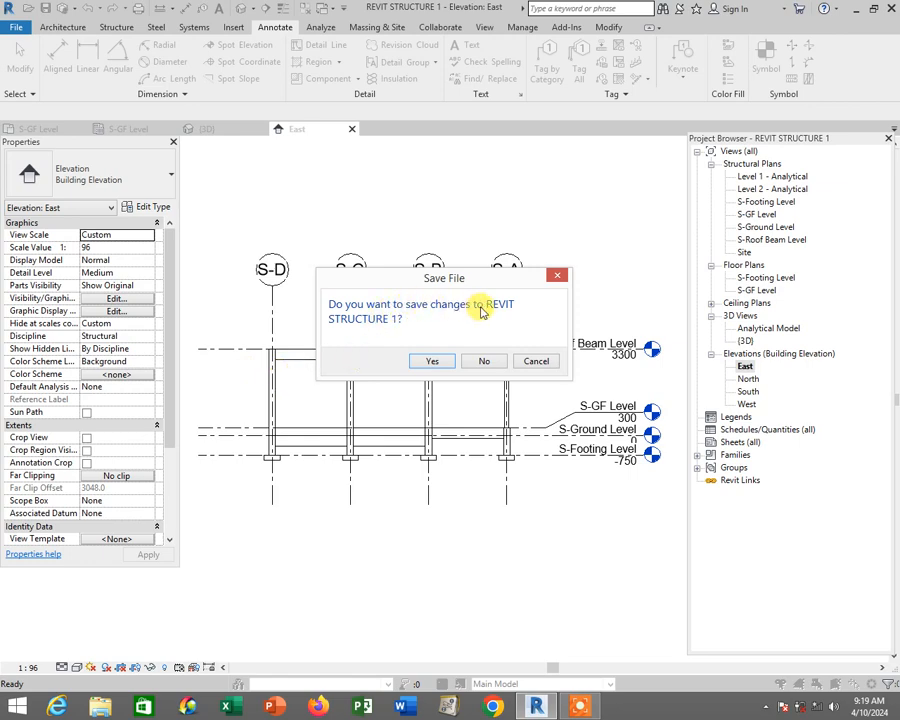
click(495, 364)
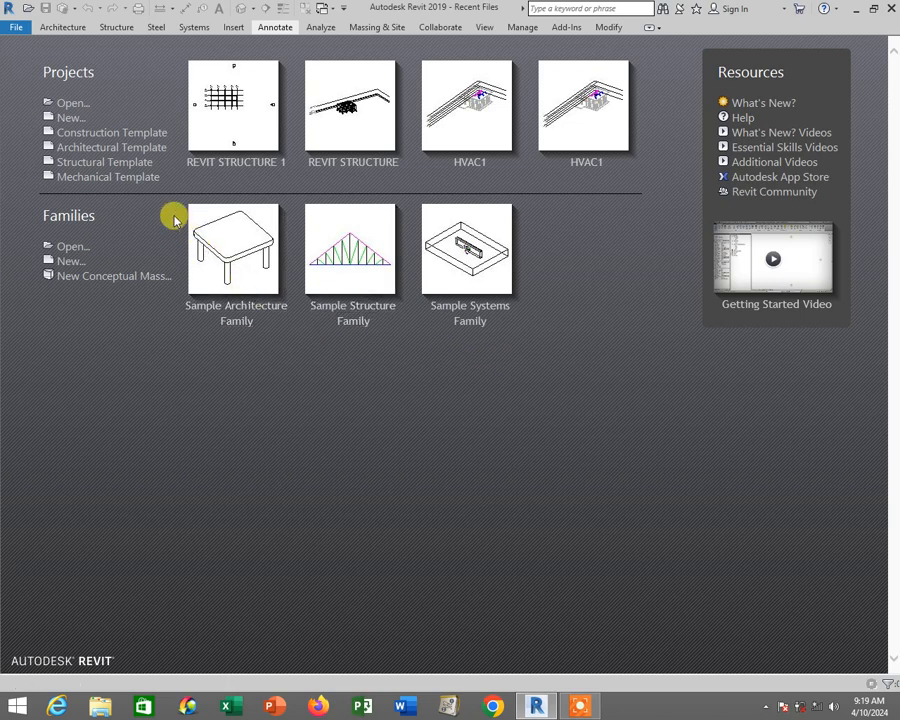
click(110, 162)
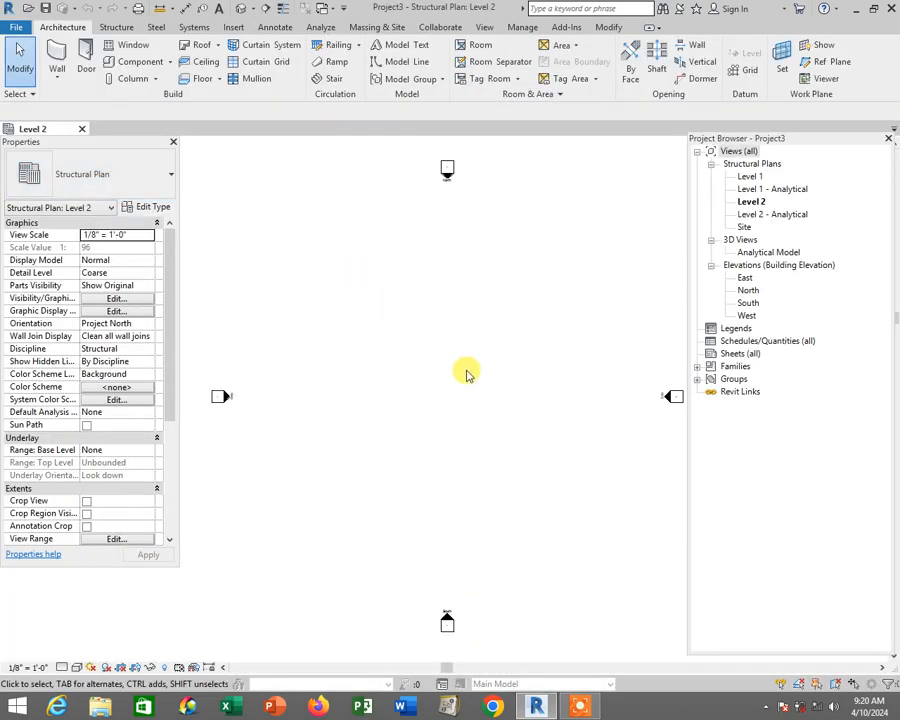
middle_drag(421, 346, 436, 346)
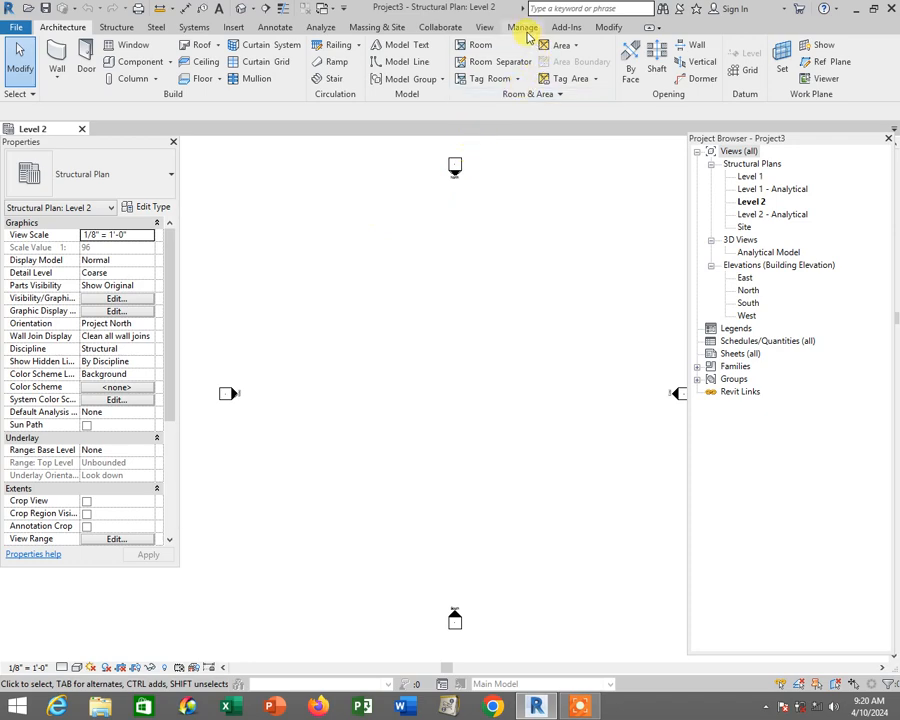
Set the new project's length units to millimeters
click(523, 28)
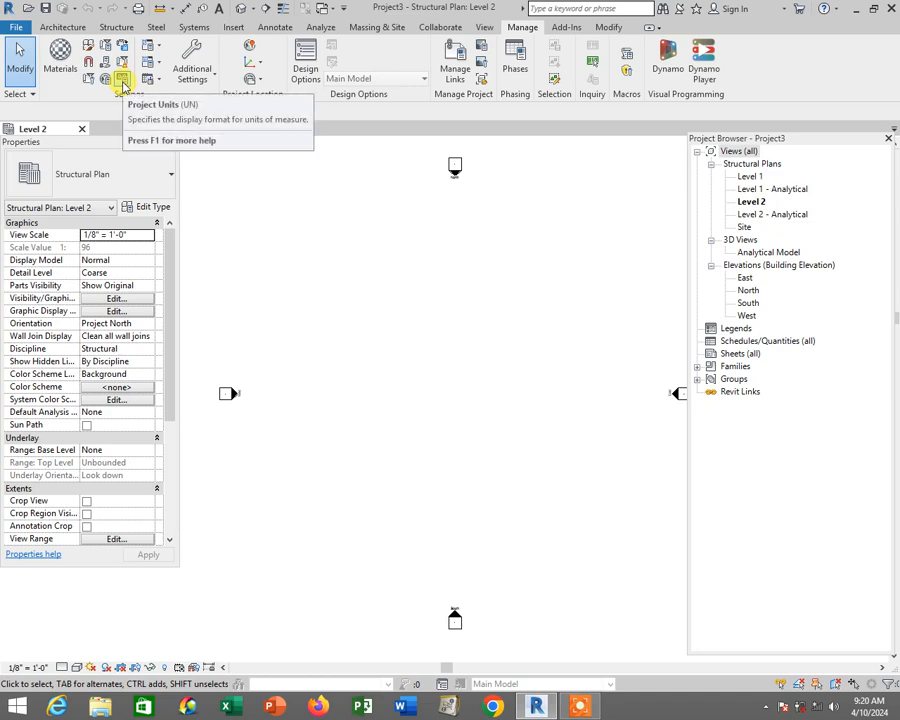
click(122, 84)
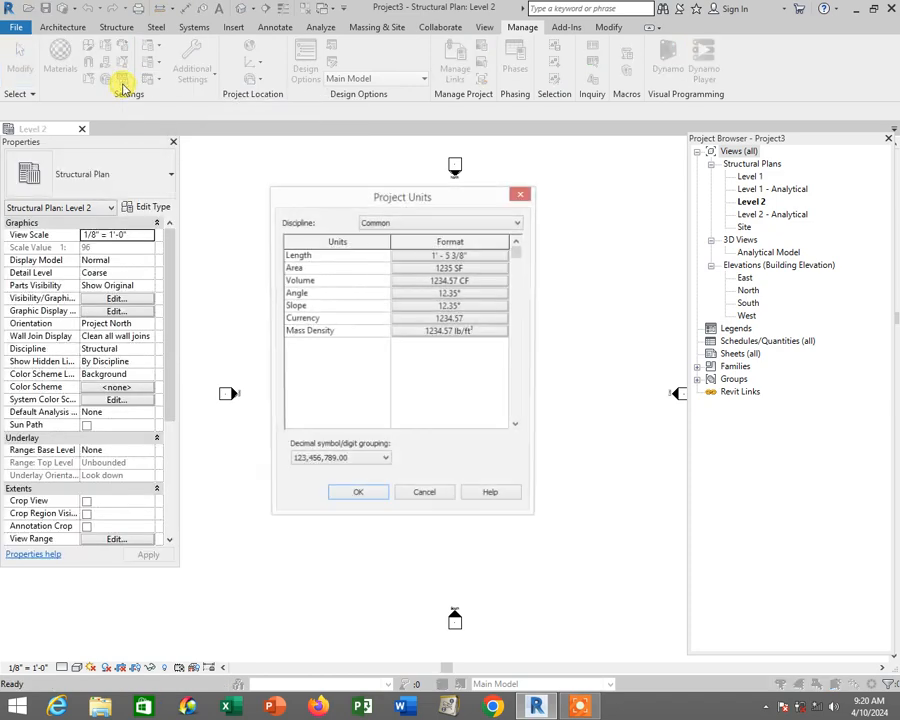
click(459, 257)
click(662, 179)
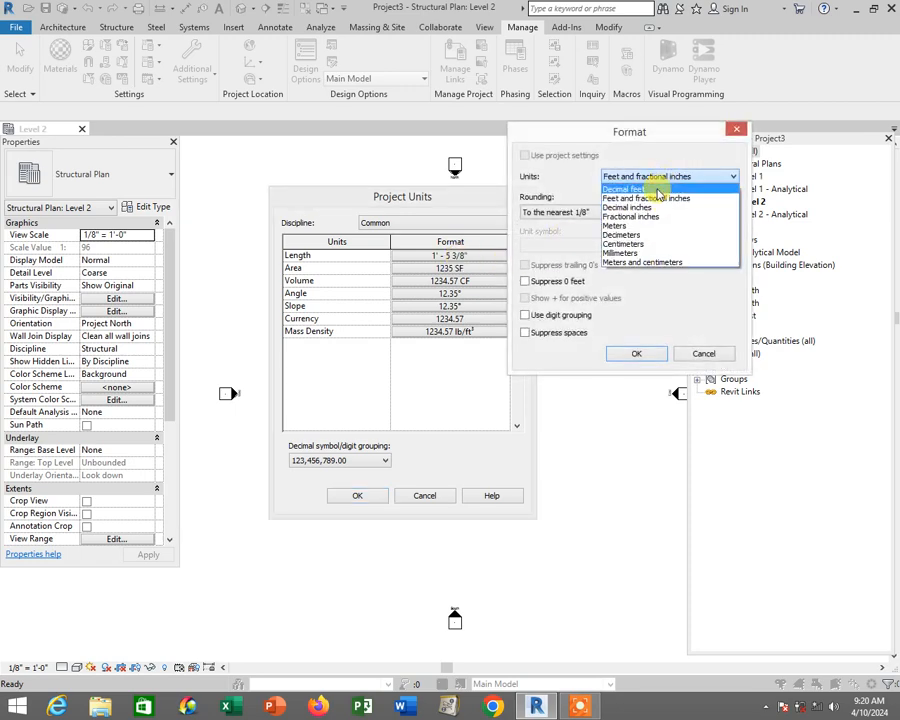
click(646, 253)
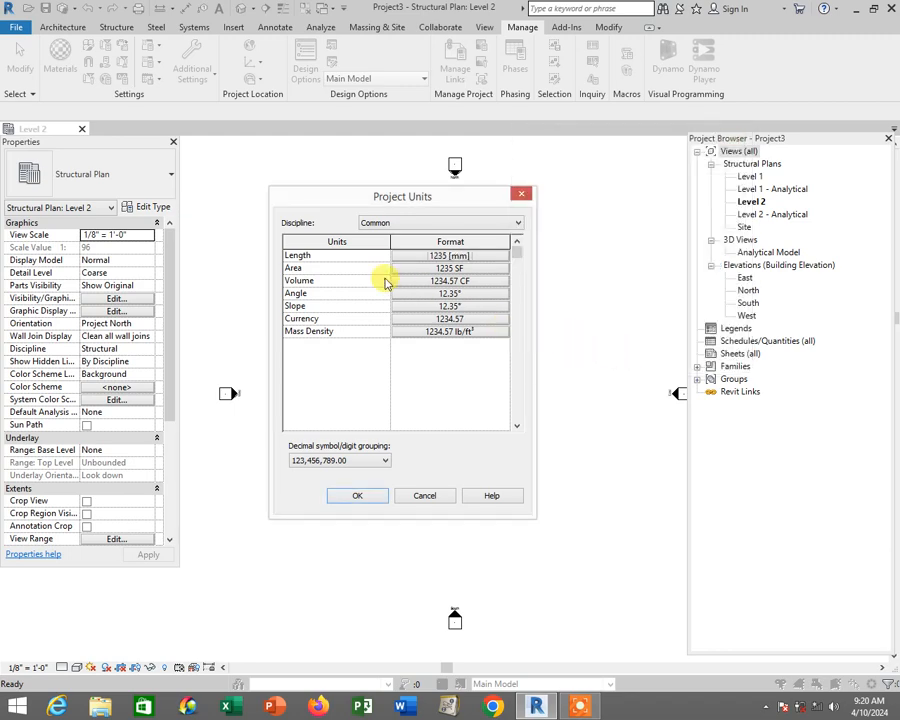
Set the project's area units to square meters
click(466, 269)
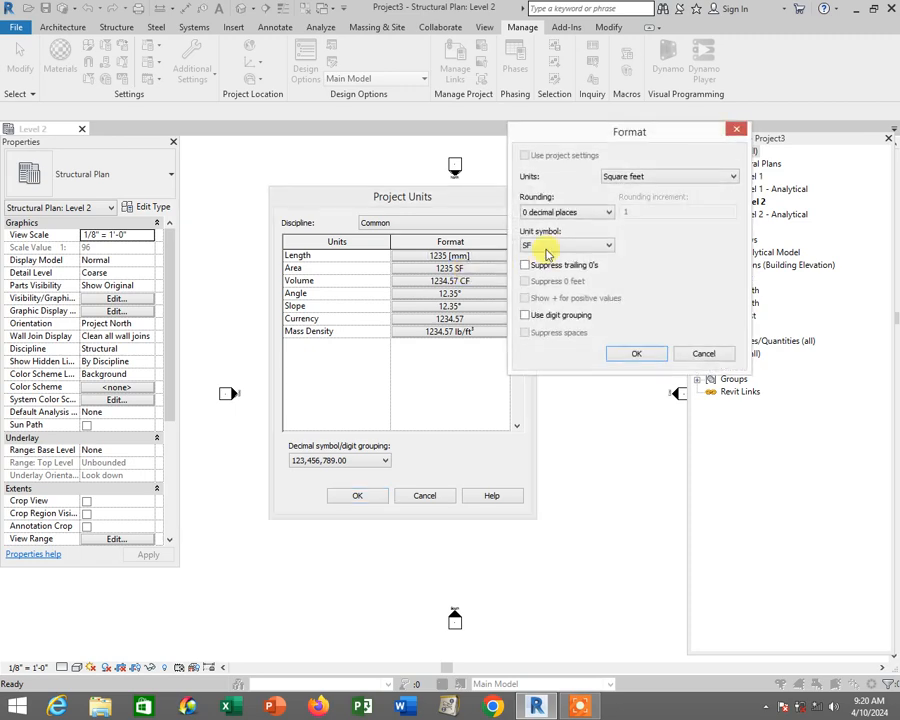
click(636, 179)
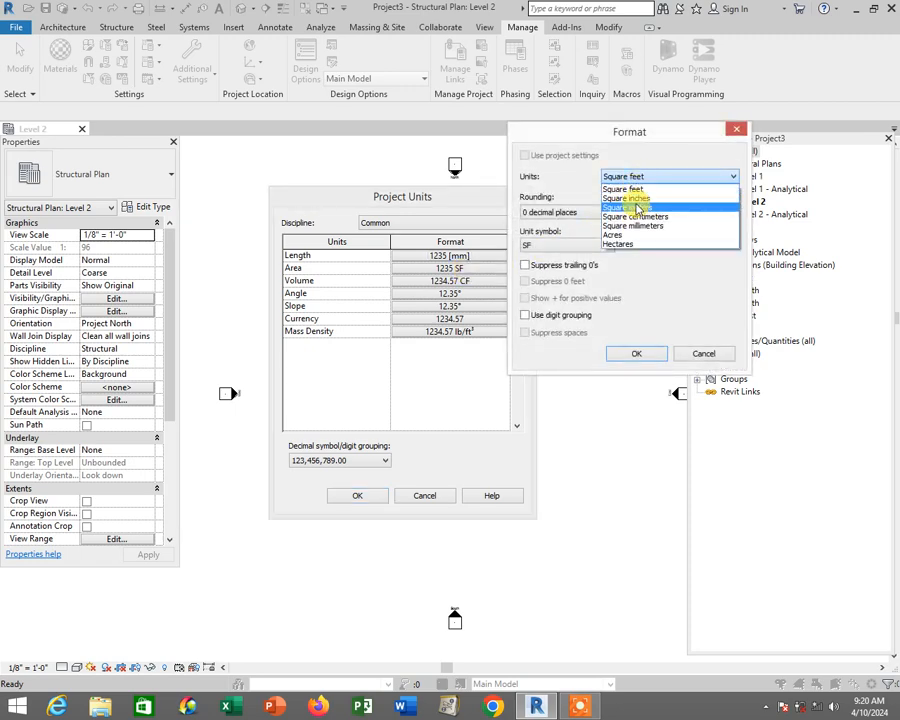
click(636, 208)
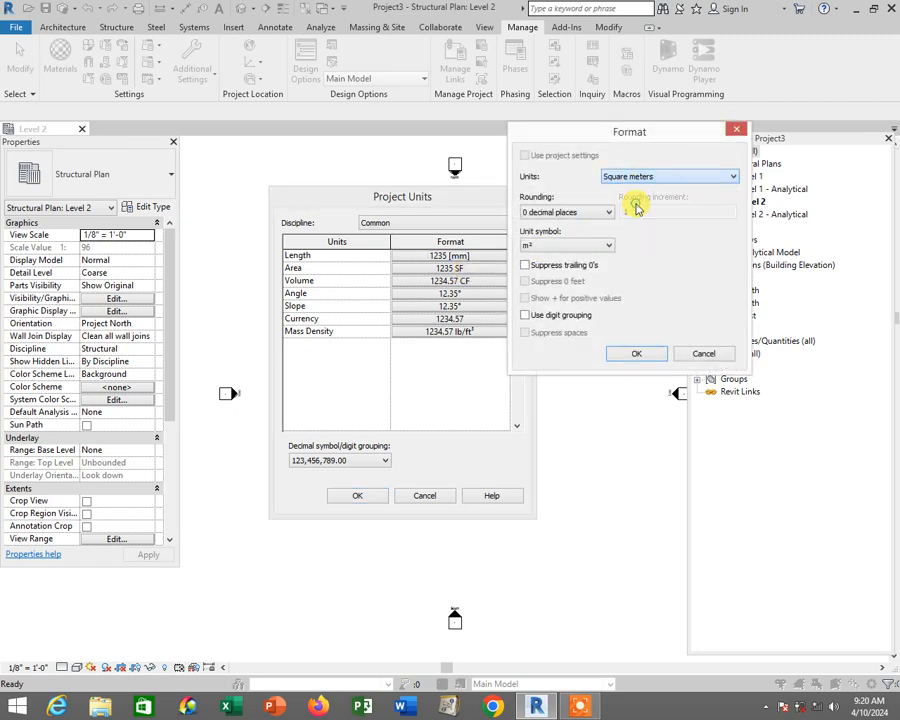
click(630, 354)
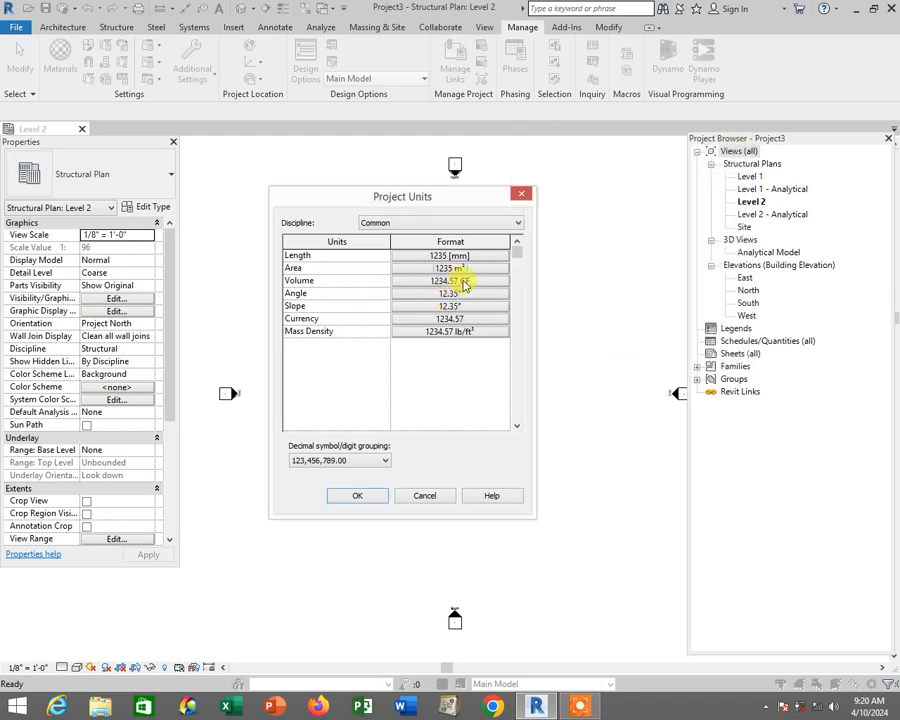
Set the project's volume units to cubic meters and apply the project units
click(463, 282)
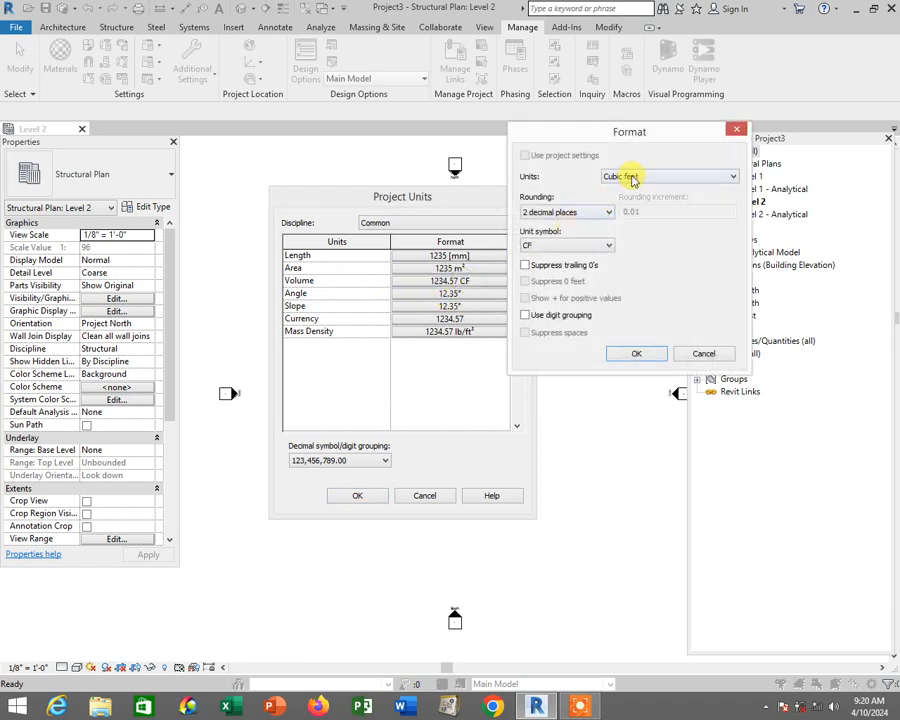
click(632, 178)
click(638, 217)
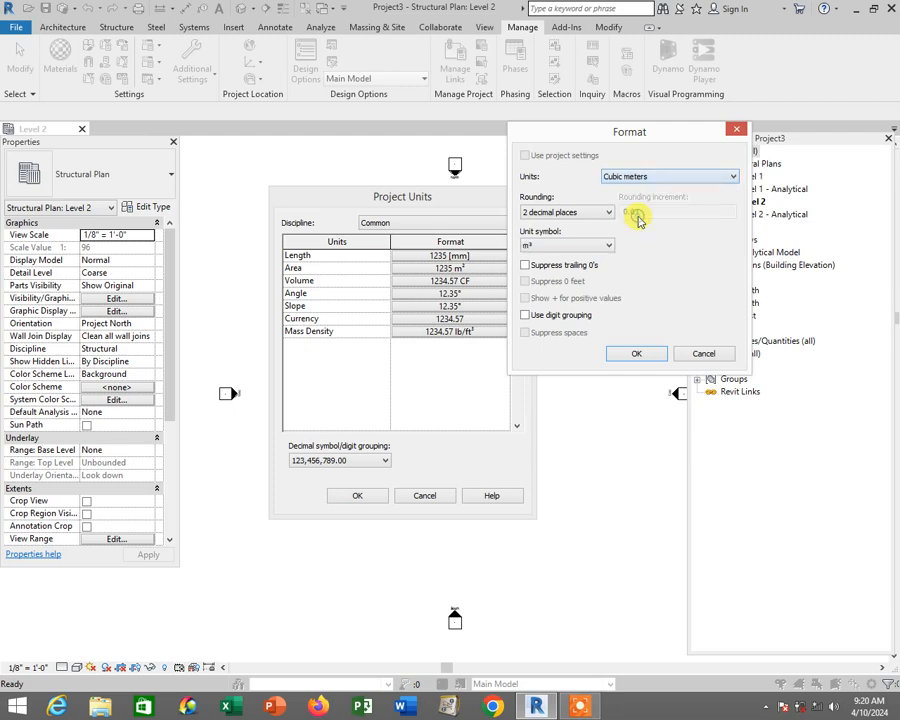
click(627, 353)
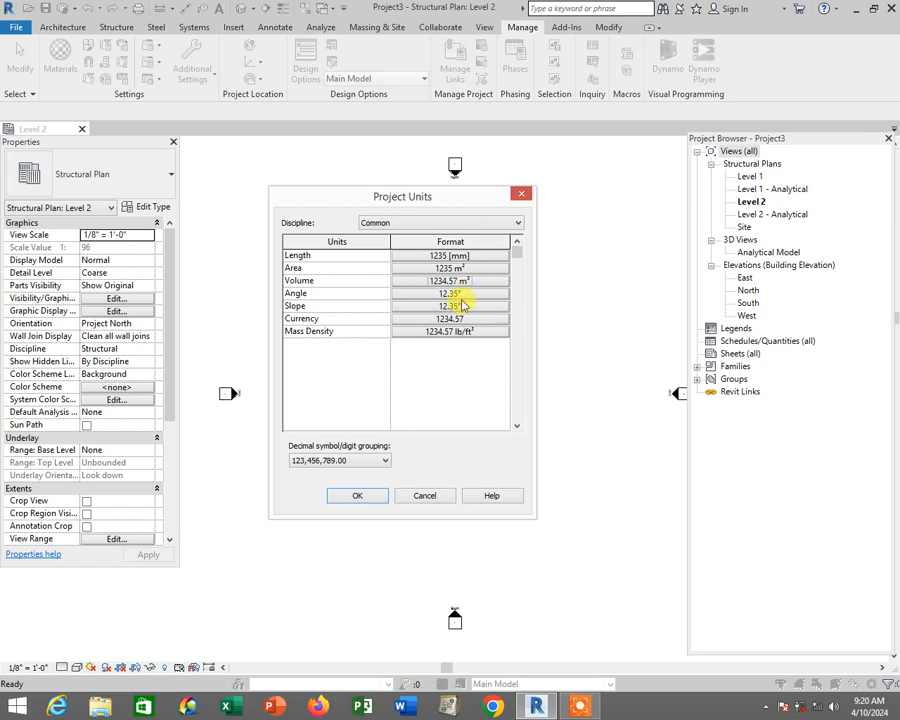
click(357, 497)
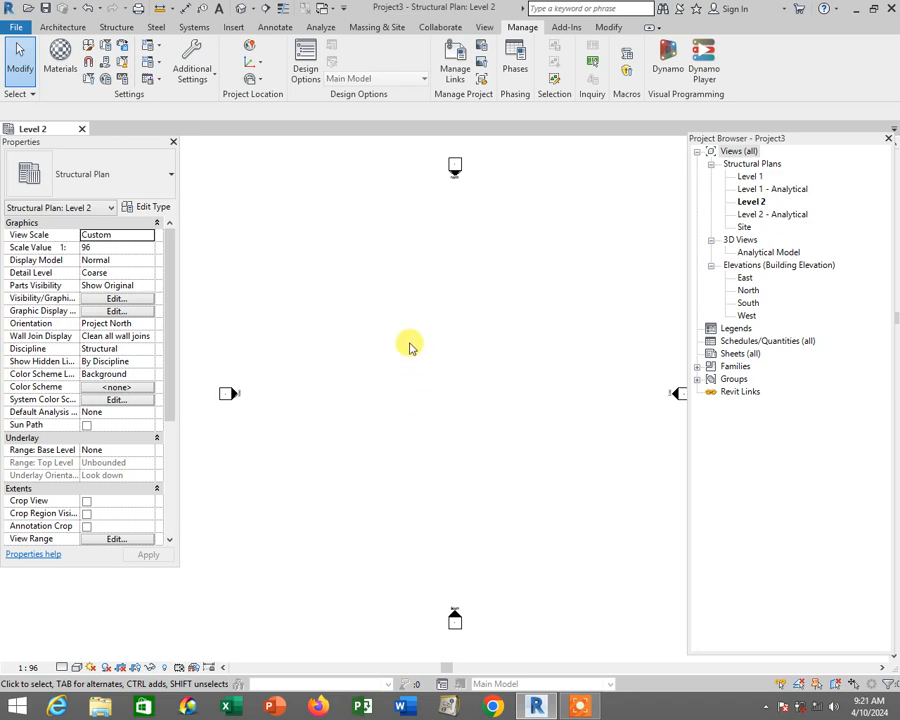
Open the REVIT STRUCTURE 1 project from the KLCC Project folder alongside the new project
scroll(404, 330, down, 1)
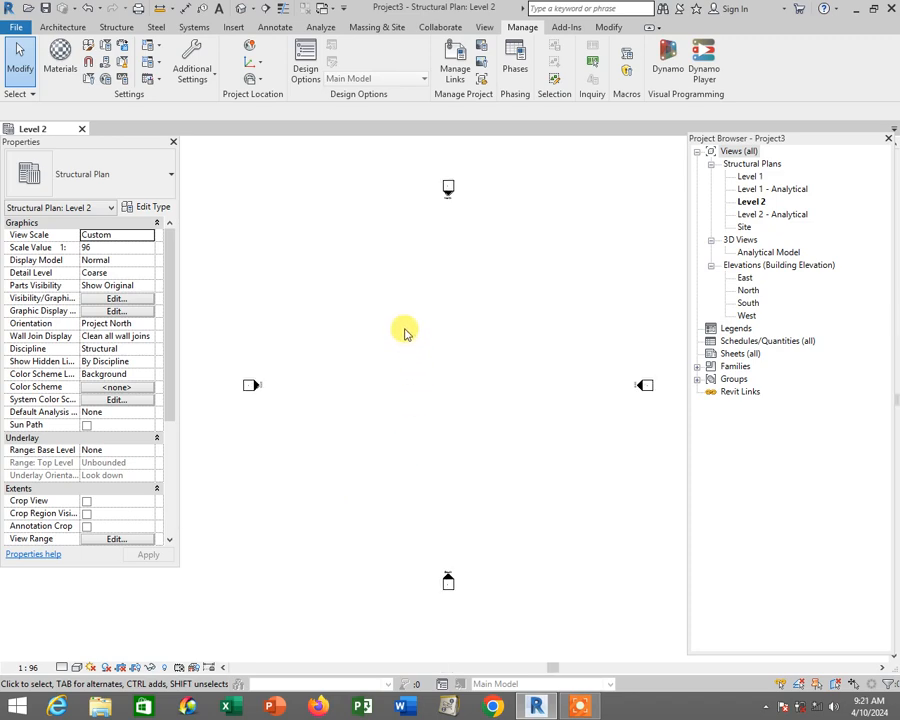
middle_drag(404, 330, 392, 314)
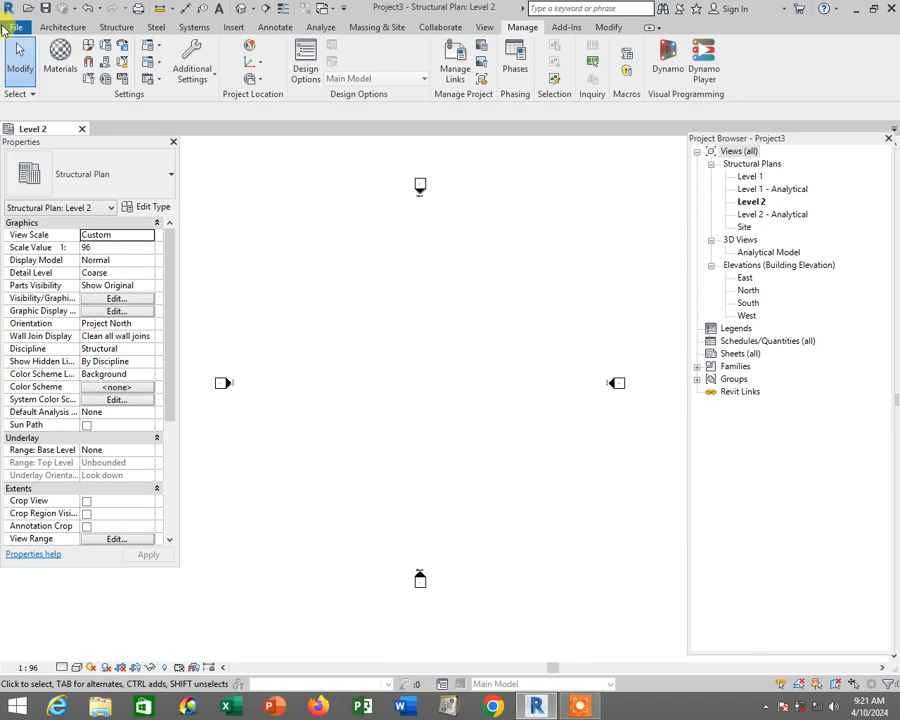
click(8, 28)
click(30, 118)
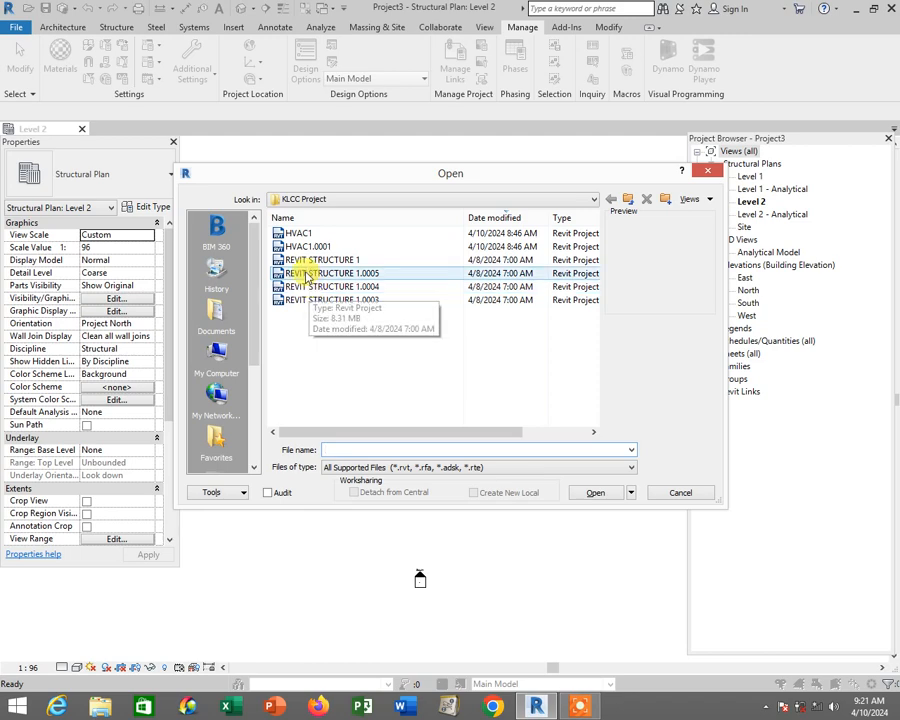
click(328, 262)
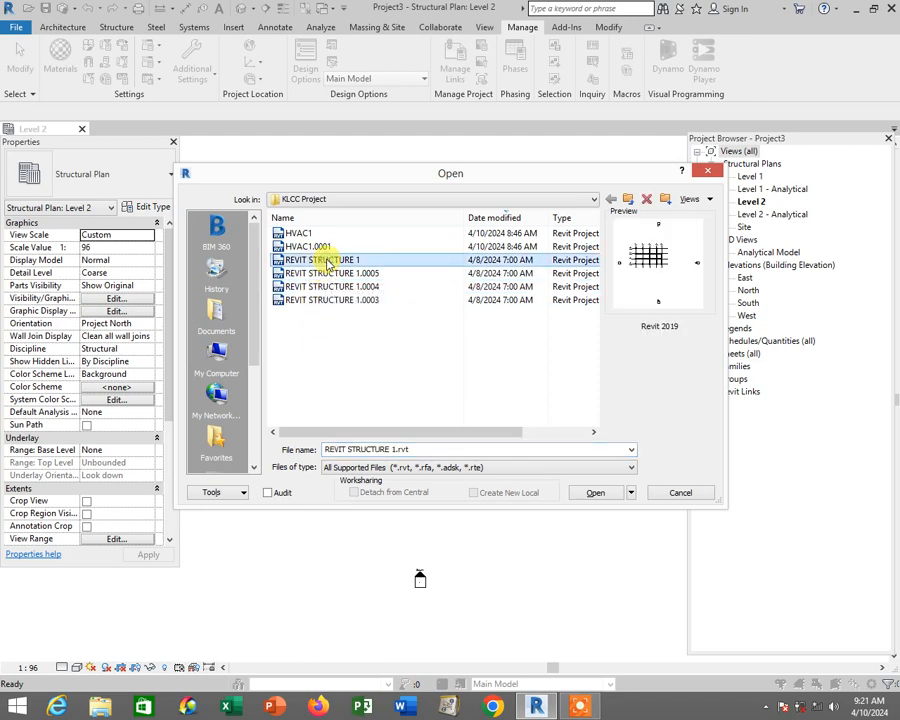
double_click(328, 262)
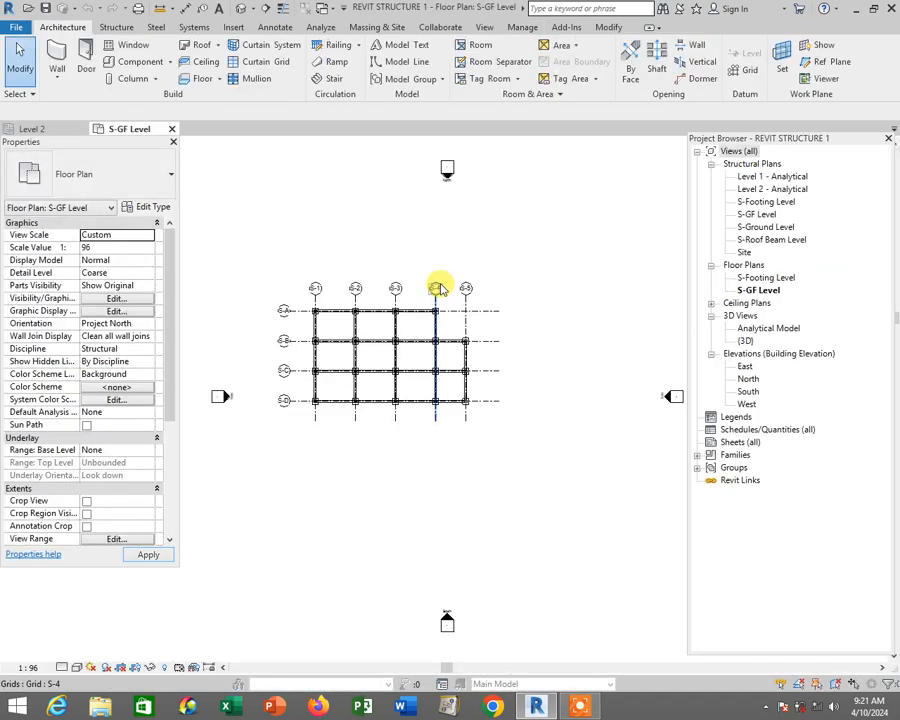
Open the S-GF Level structural plan of REVIT STRUCTURE 1, showing the column grid
middle_drag(400, 288, 472, 262)
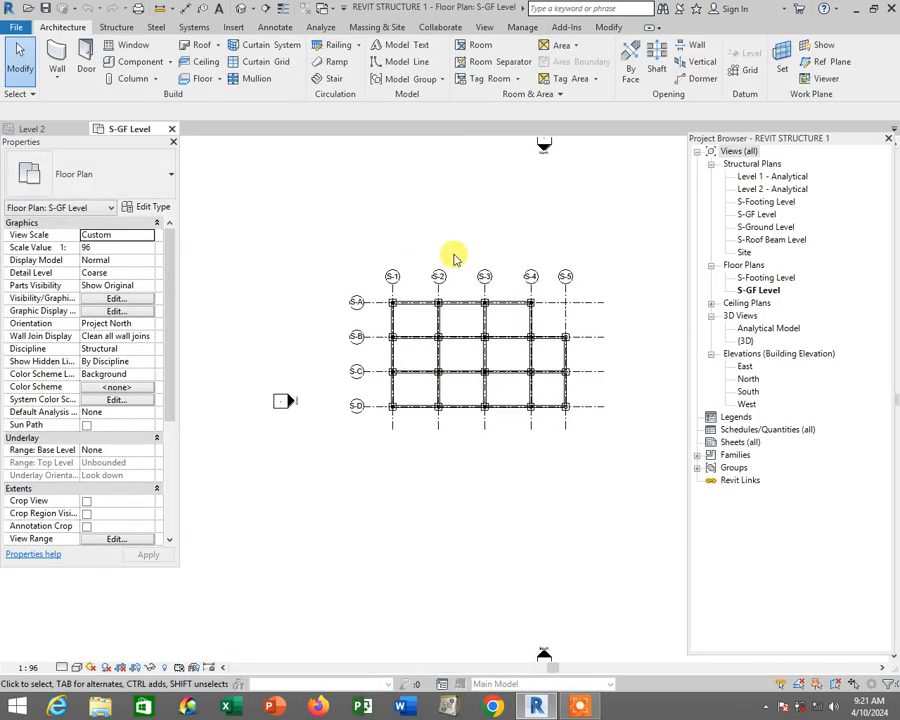
scroll(453, 258, up, 3)
scroll(453, 258, down, 1)
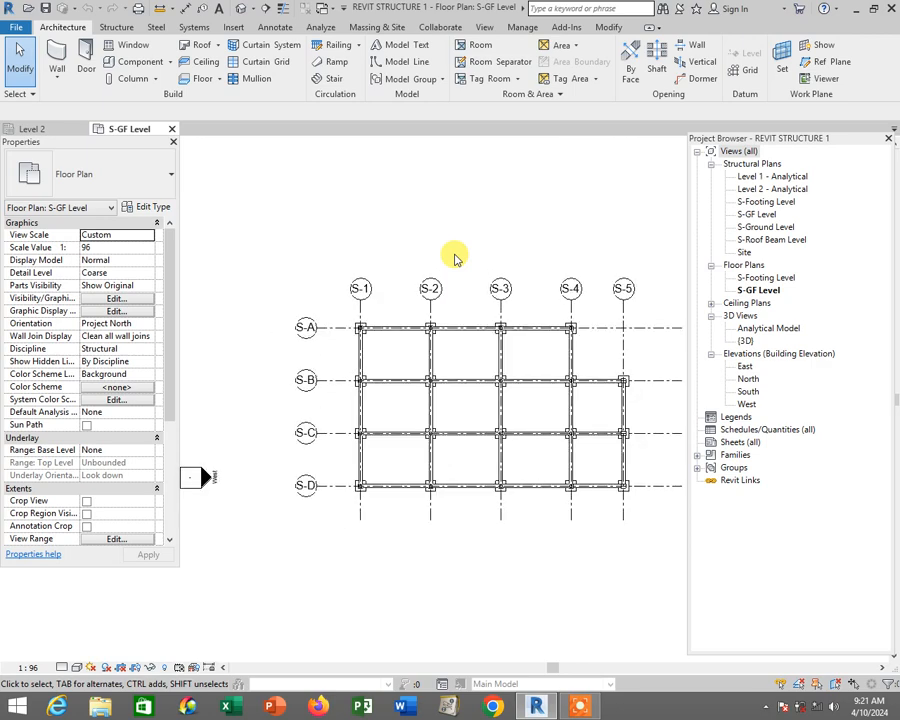
right_click(454, 257)
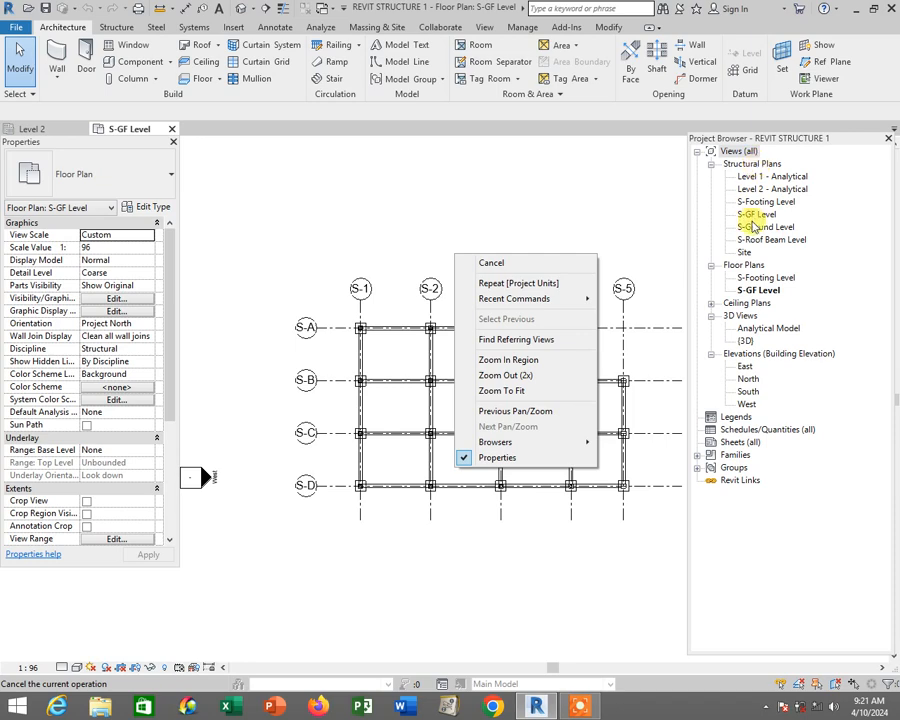
click(757, 216)
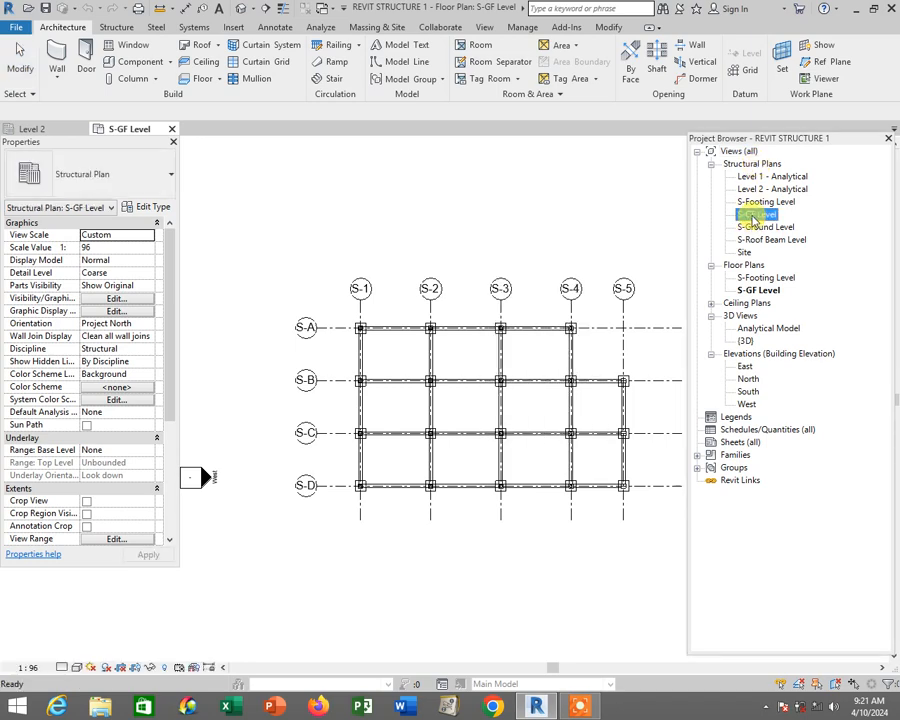
double_click(757, 216)
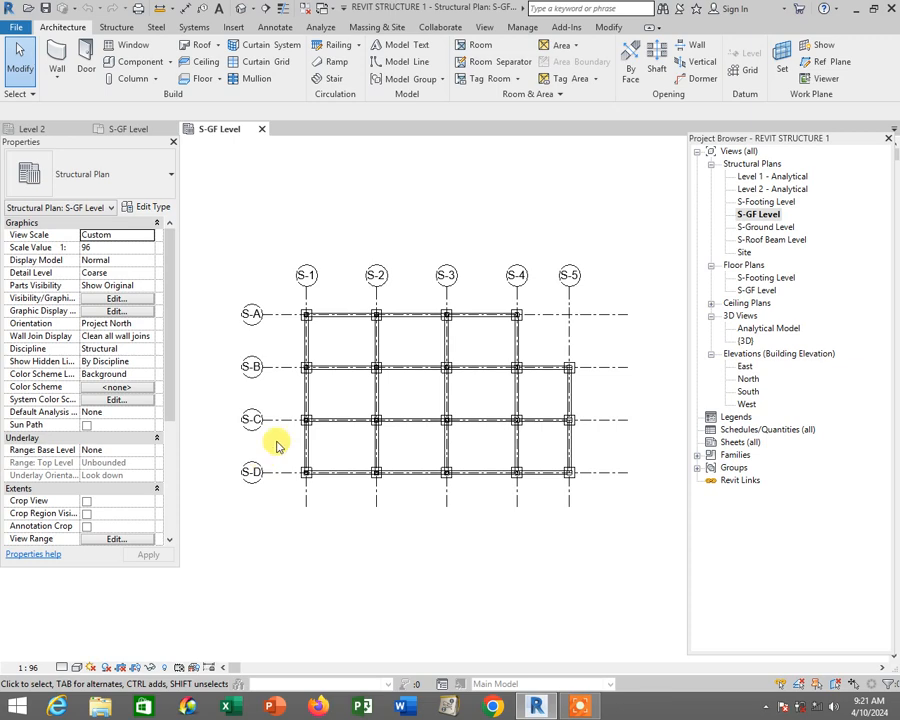
Compare the new project's Level 2 plan with the S-GF Level floor plan, returning to the S-GF Level structural plan
click(44, 130)
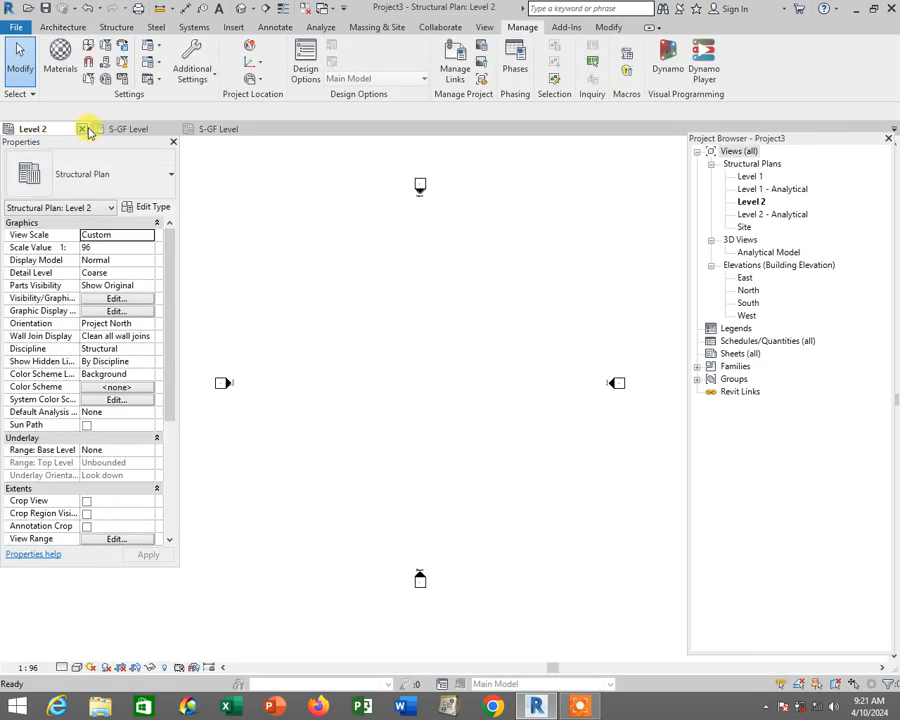
click(104, 129)
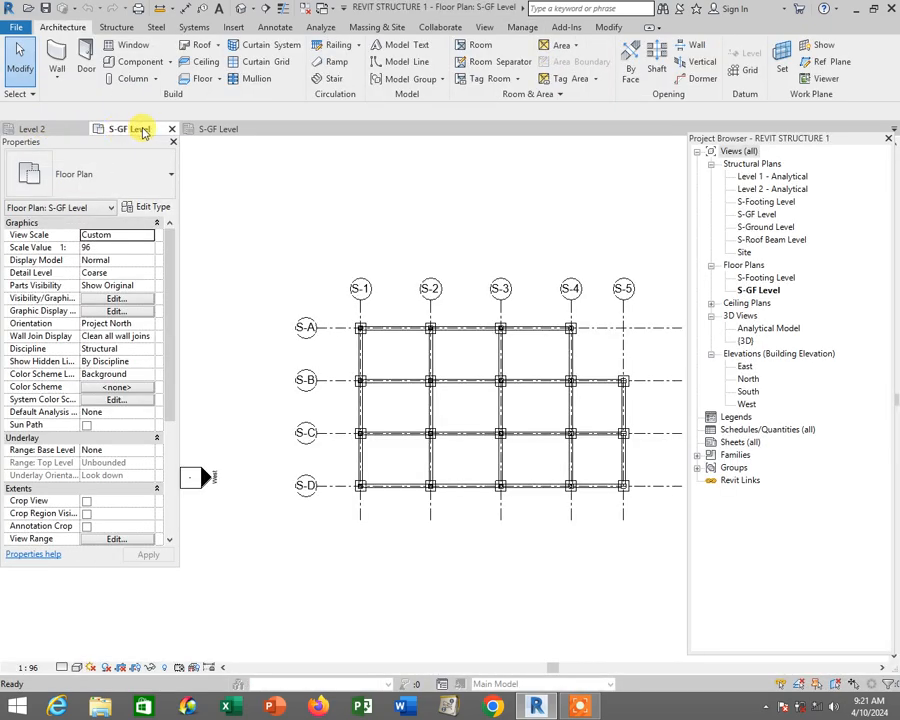
click(203, 132)
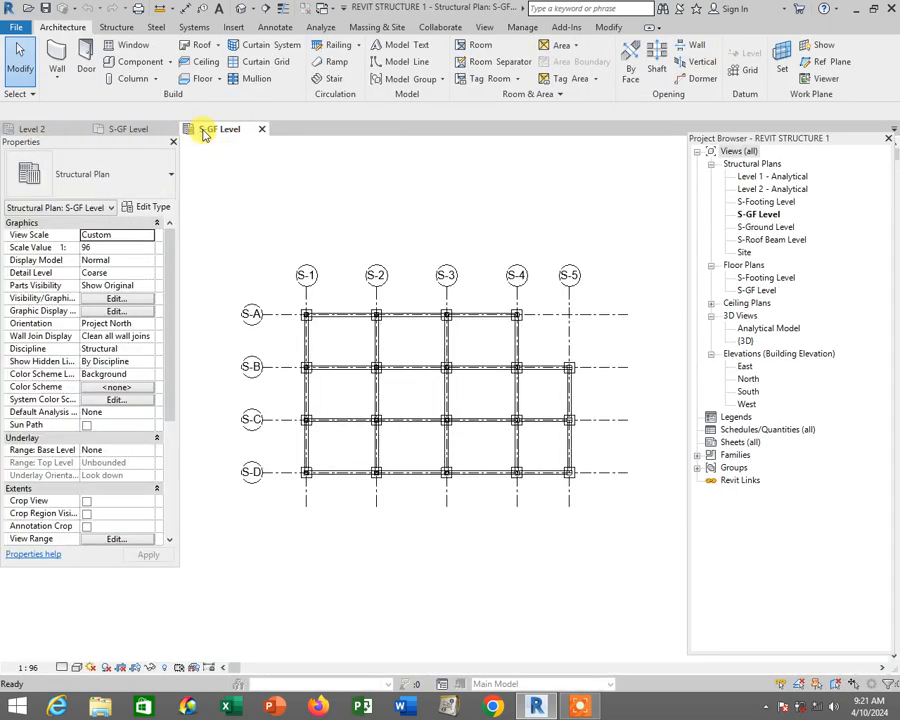
Close the reference project's S-GF Level structural plan and floor plan, leaving the new project's Level 2 plan open
click(152, 133)
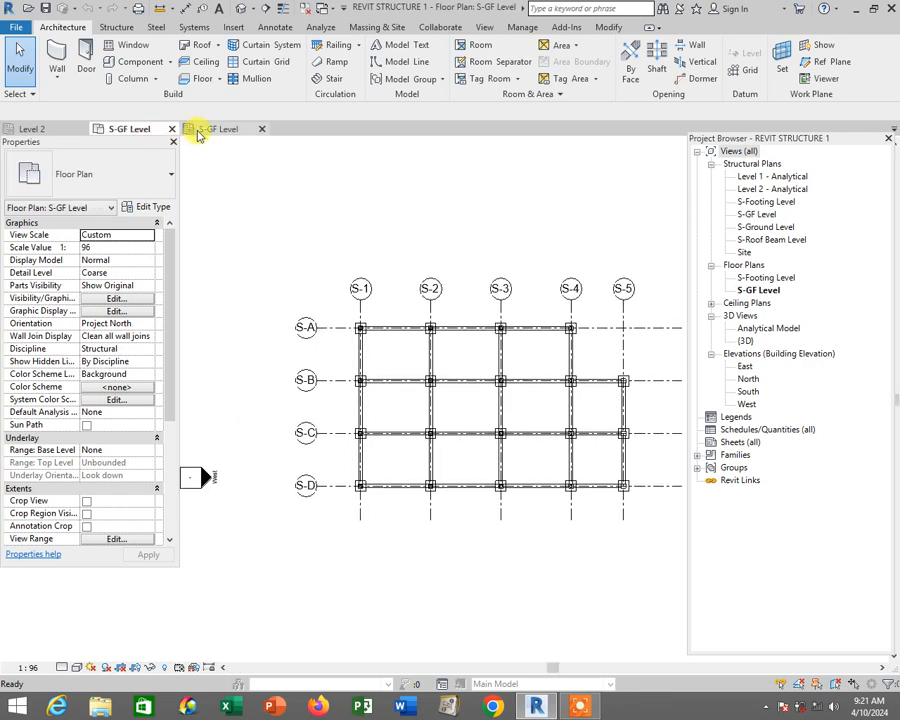
click(198, 133)
click(262, 131)
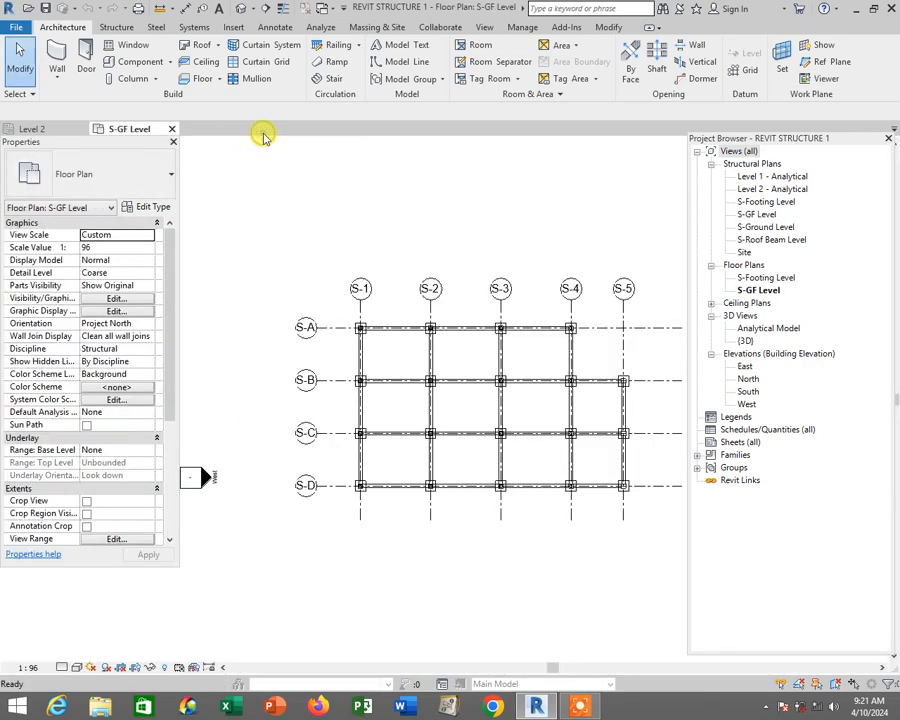
click(174, 131)
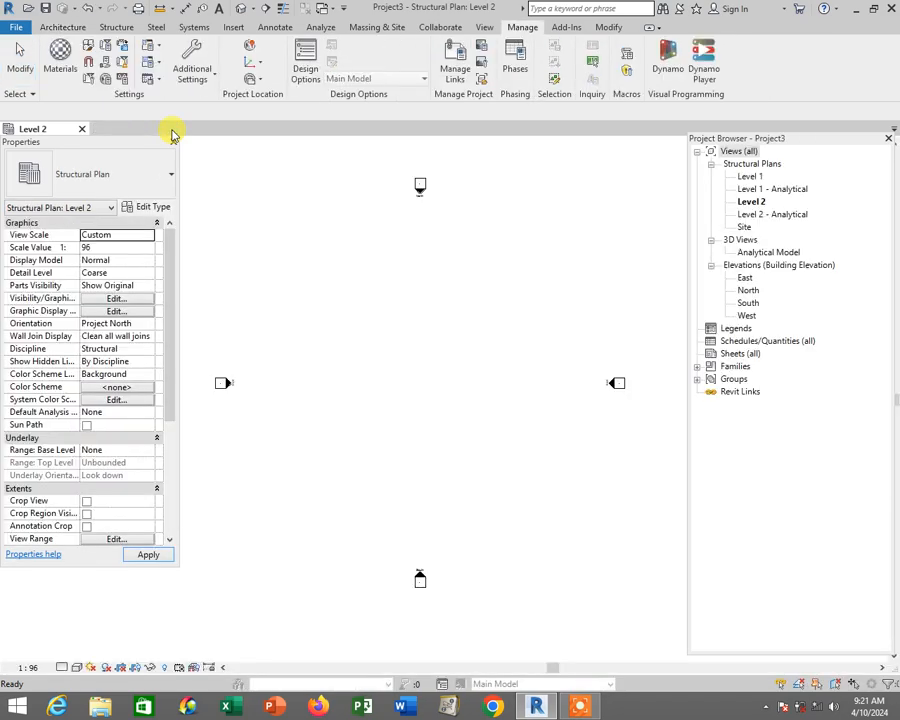
Reopen the REVIT STRUCTURE 1 project from the KLCC Project folder
click(16, 30)
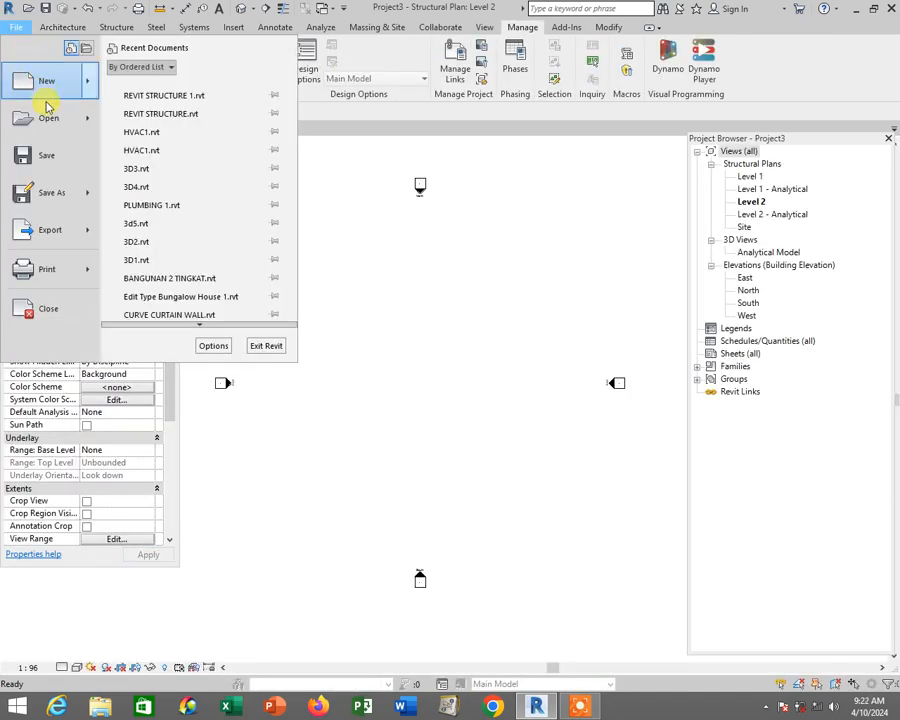
click(44, 120)
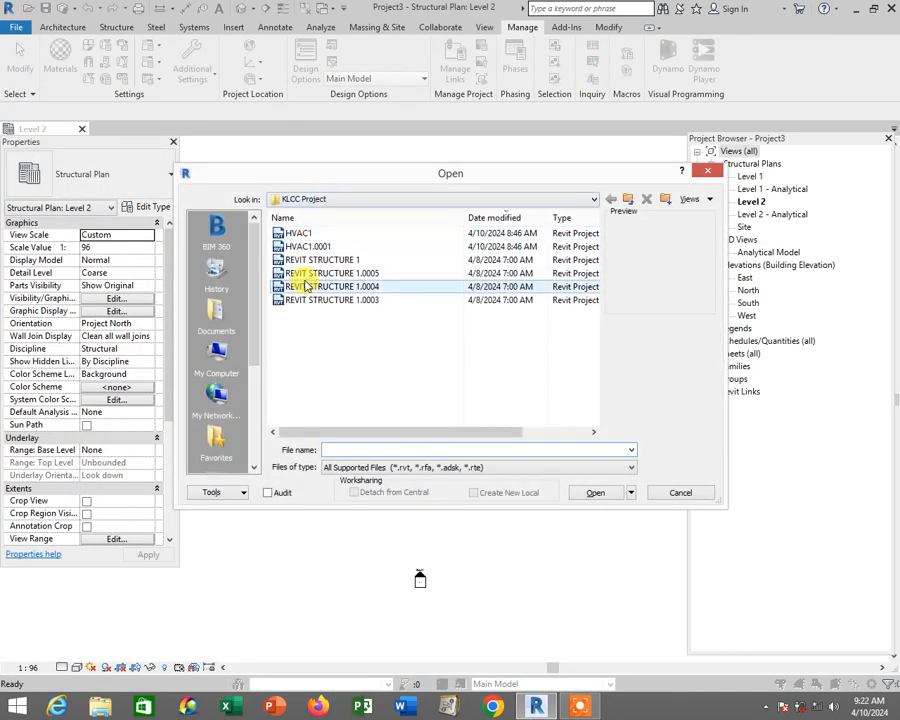
click(305, 261)
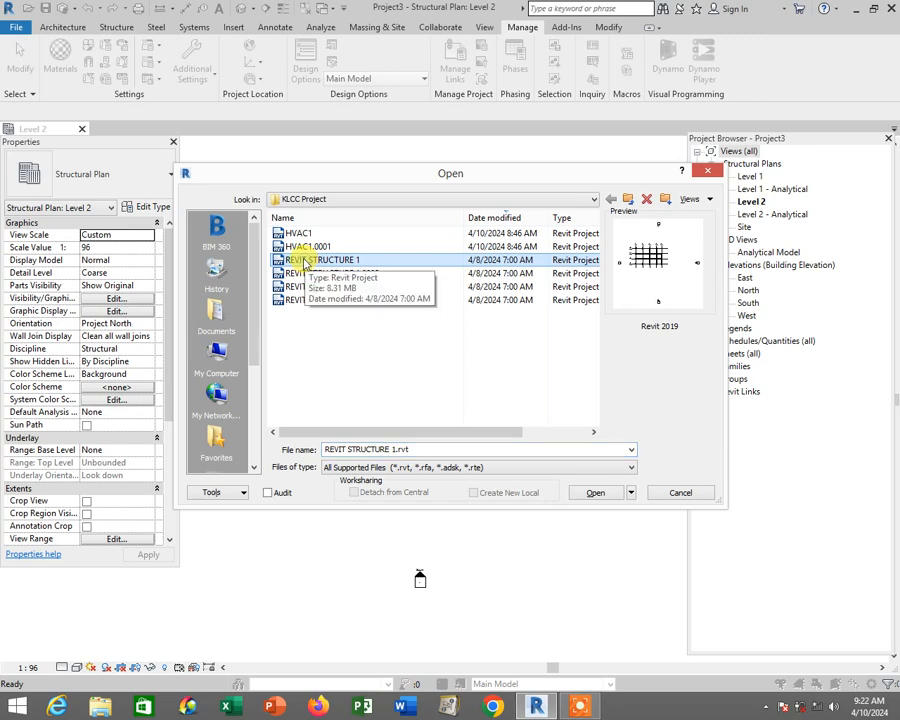
double_click(304, 261)
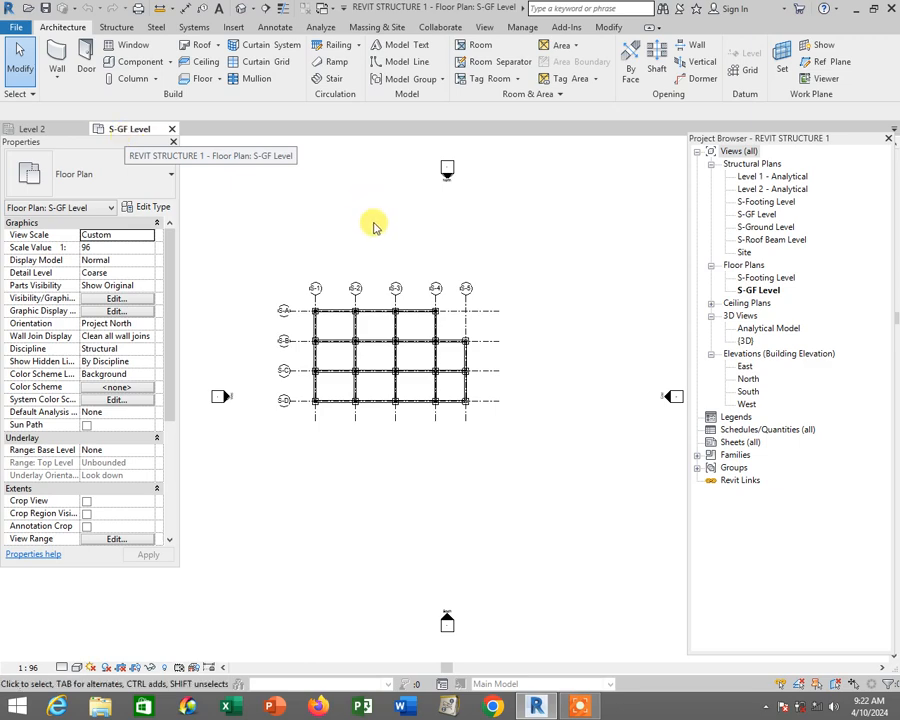
scroll(418, 355, up, 2)
scroll(418, 355, up, 1)
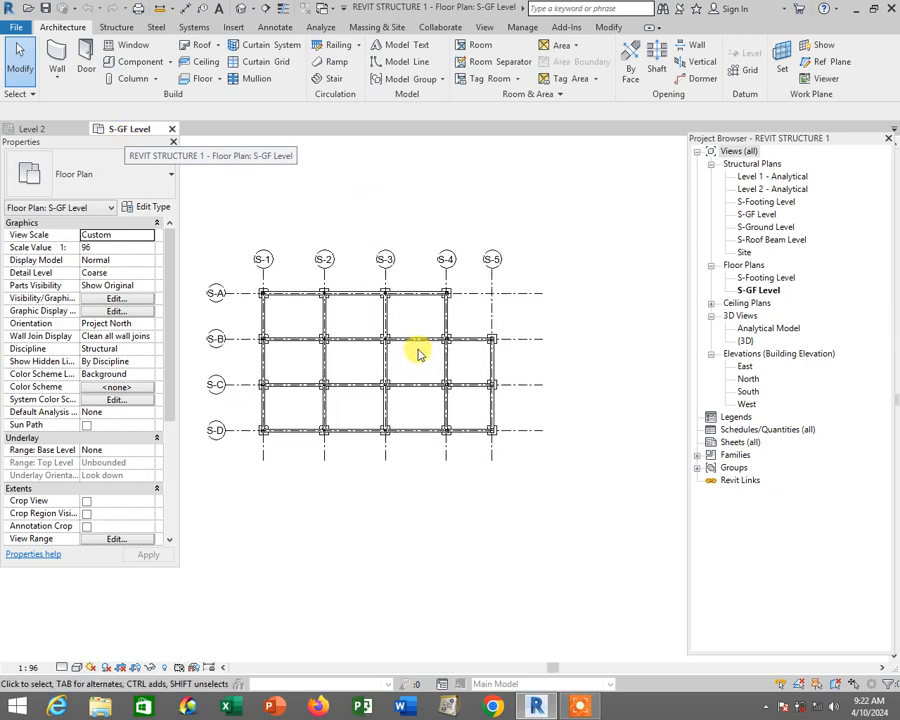
Examine the reference concrete frame in the default 3D view
click(240, 10)
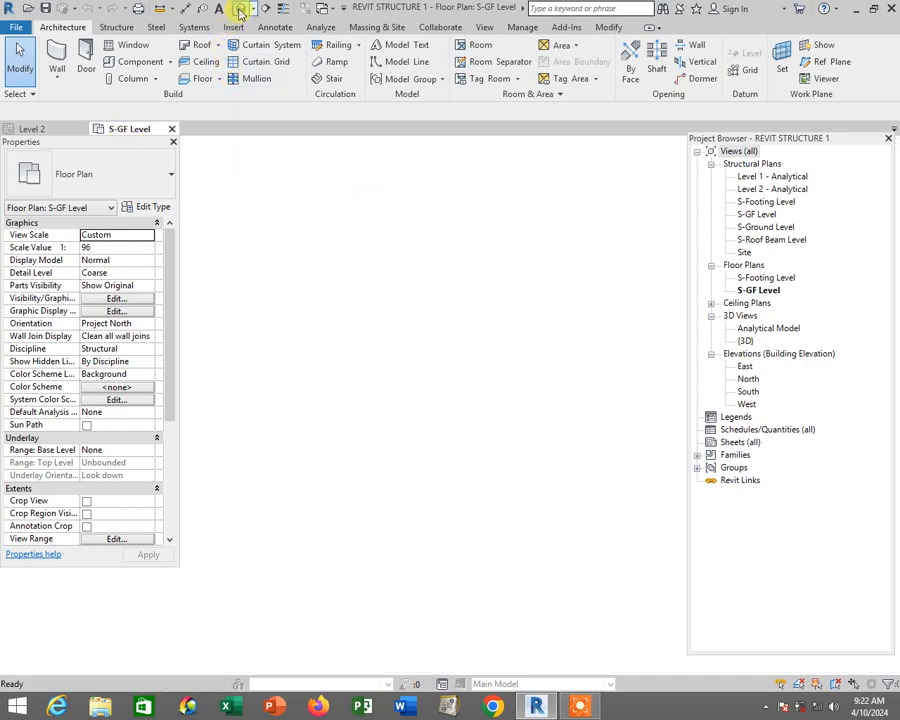
scroll(412, 445, up, 2)
scroll(415, 447, down, 3)
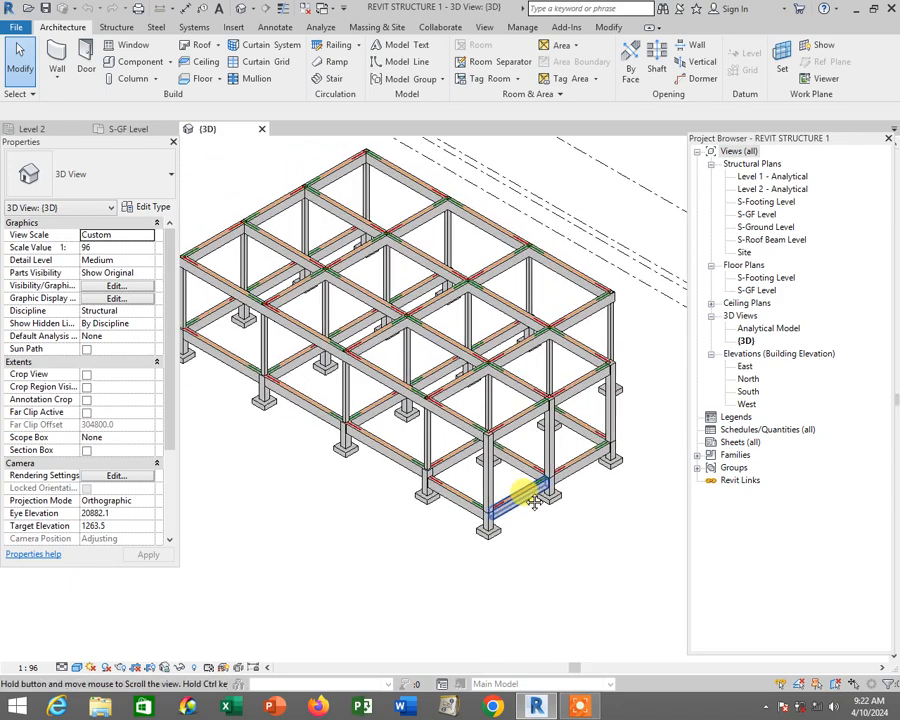
Return to the new project and open its East elevation to display the level lines
click(38, 129)
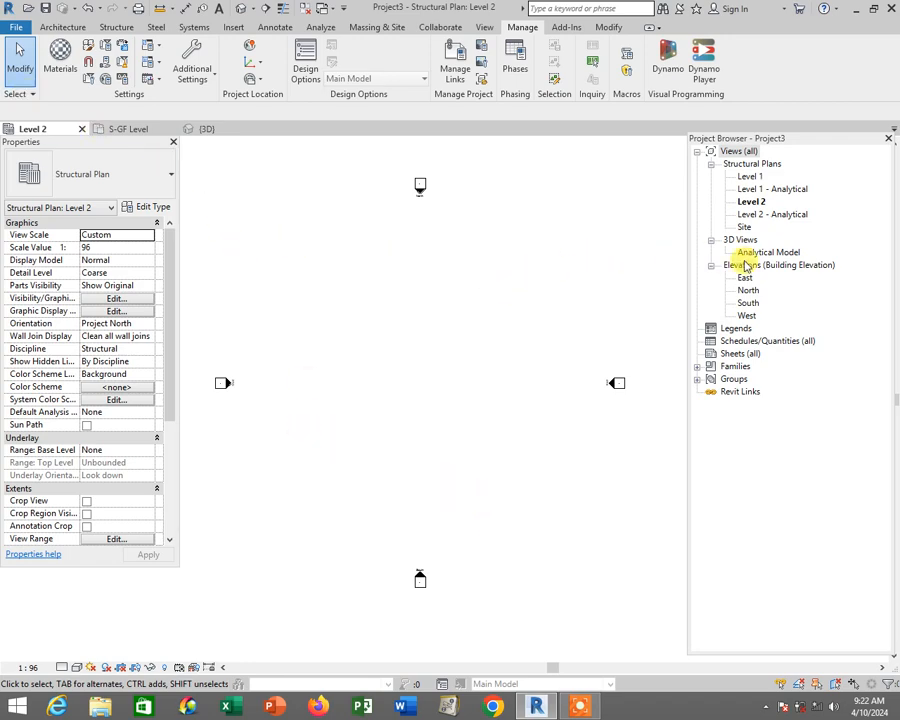
click(746, 204)
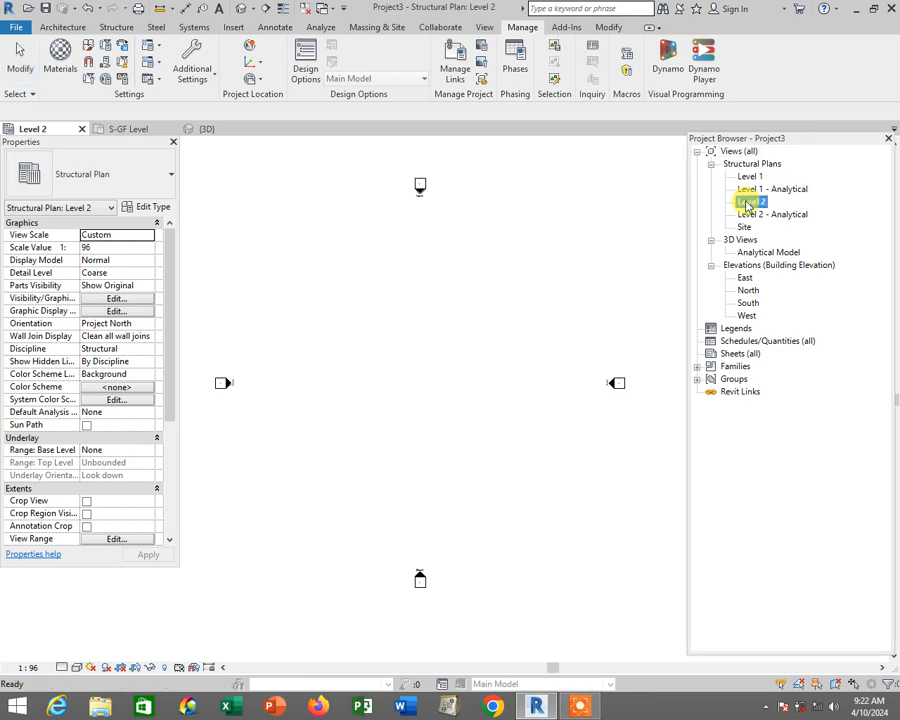
double_click(745, 279)
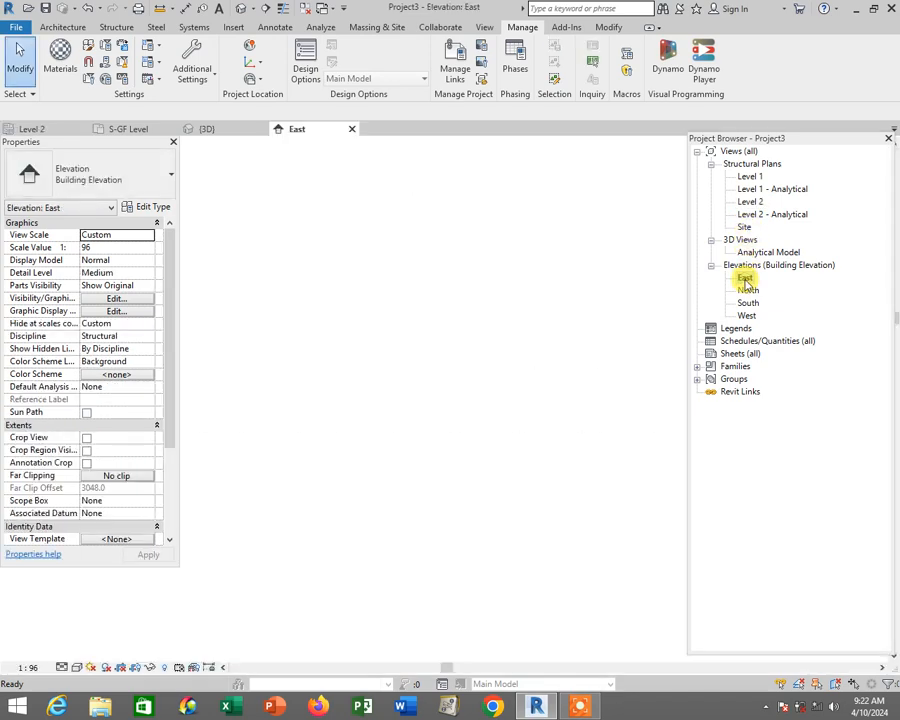
scroll(490, 368, down, 3)
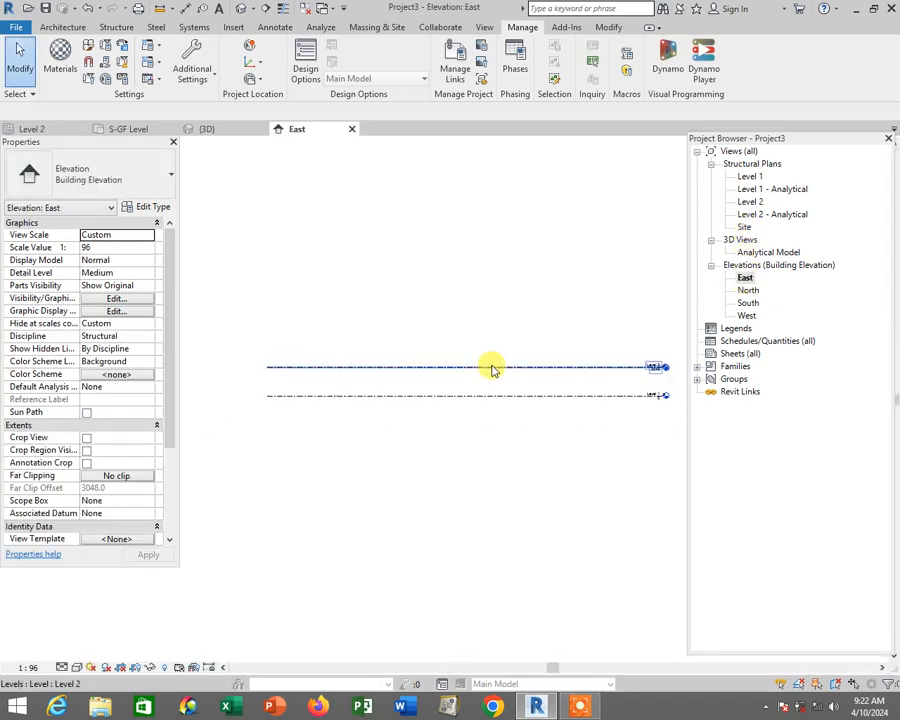
Shorten the Level 1 and Level 2 lines in the East elevation by pulling in their left ends
click(350, 398)
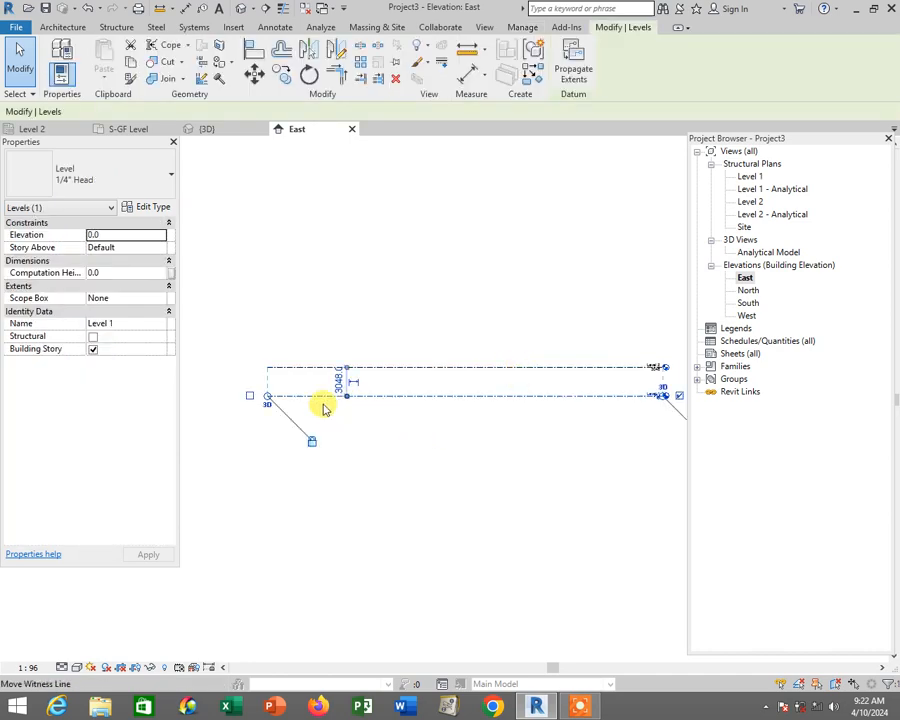
drag(268, 398, 462, 385)
middle_drag(638, 414, 567, 445)
scroll(525, 413, up, 2)
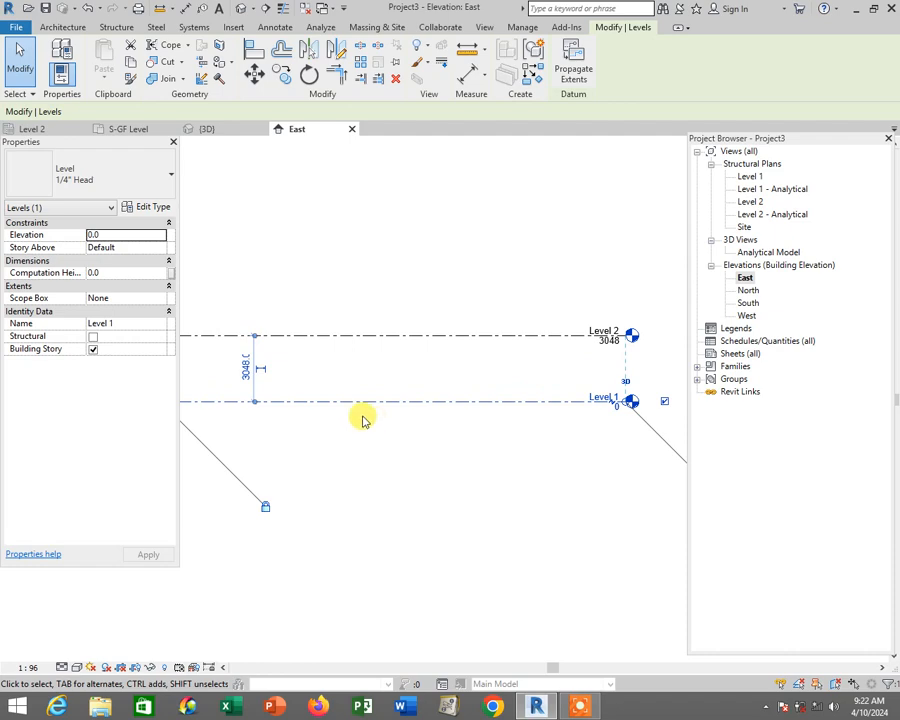
click(294, 429)
scroll(296, 427, down, 2)
click(321, 408)
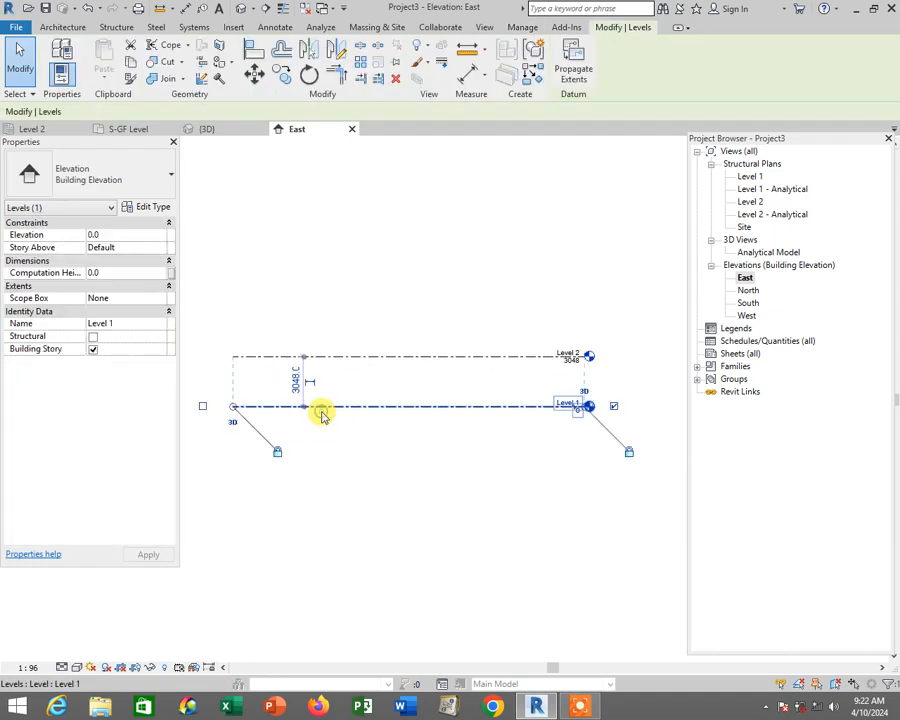
drag(237, 410, 331, 406)
scroll(463, 428, up, 2)
middle_drag(464, 423, 430, 484)
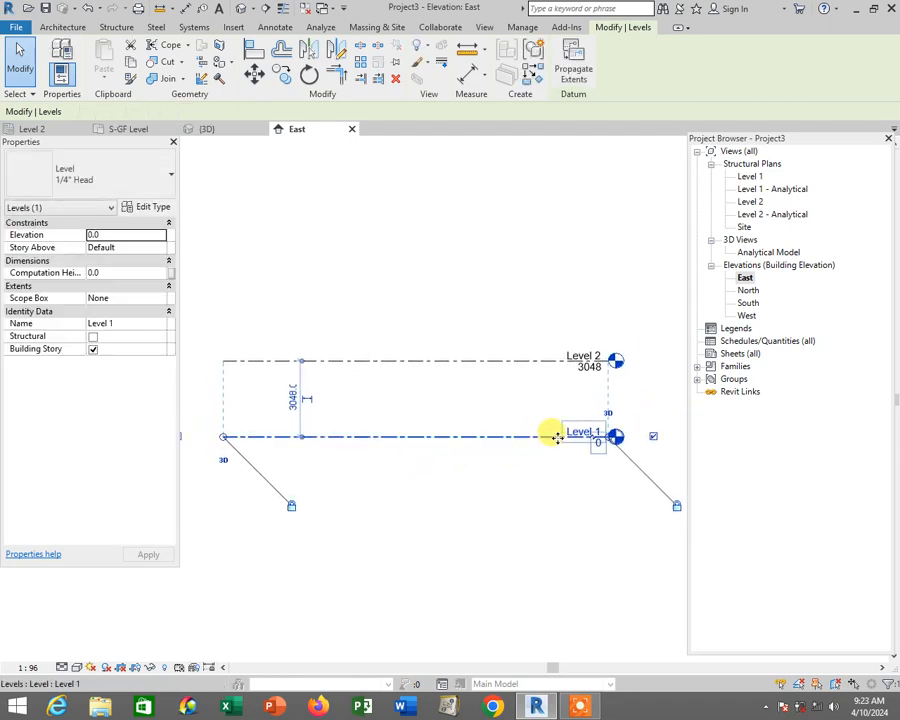
click(590, 362)
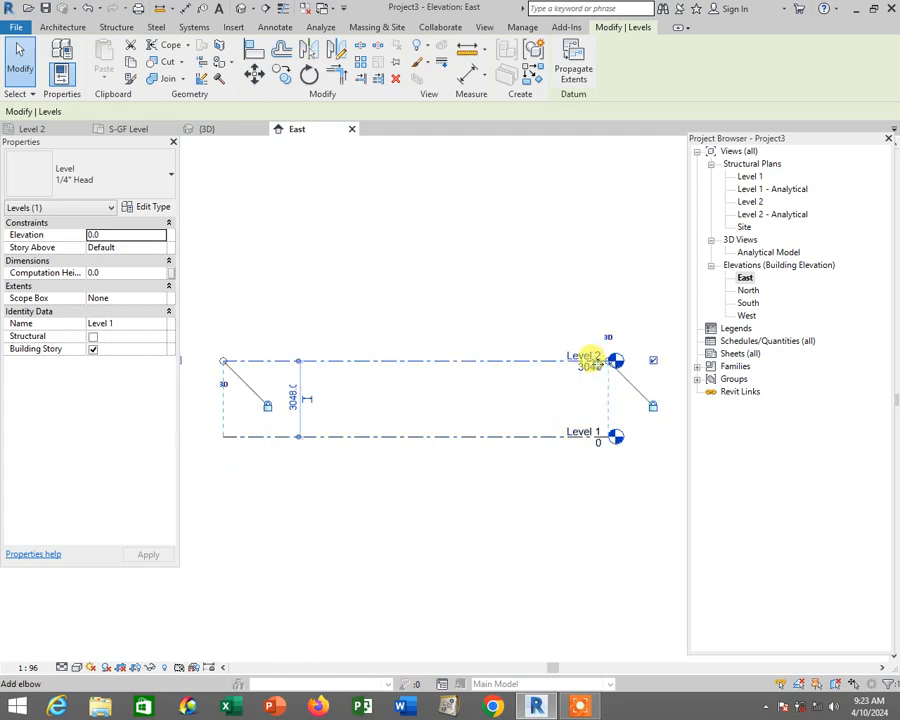
click(596, 370)
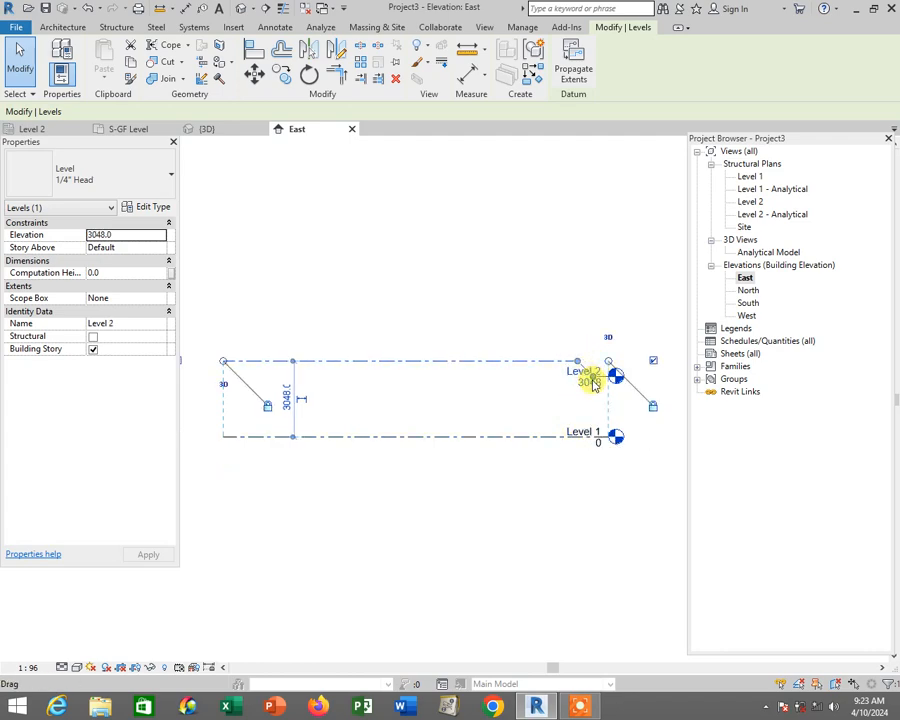
click(588, 384)
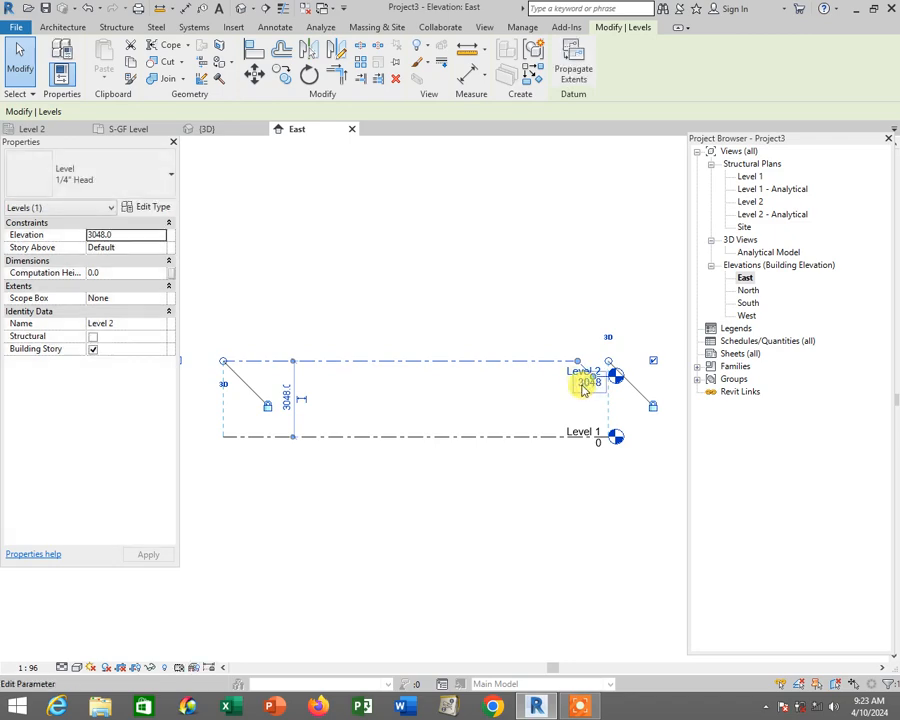
drag(592, 381, 584, 358)
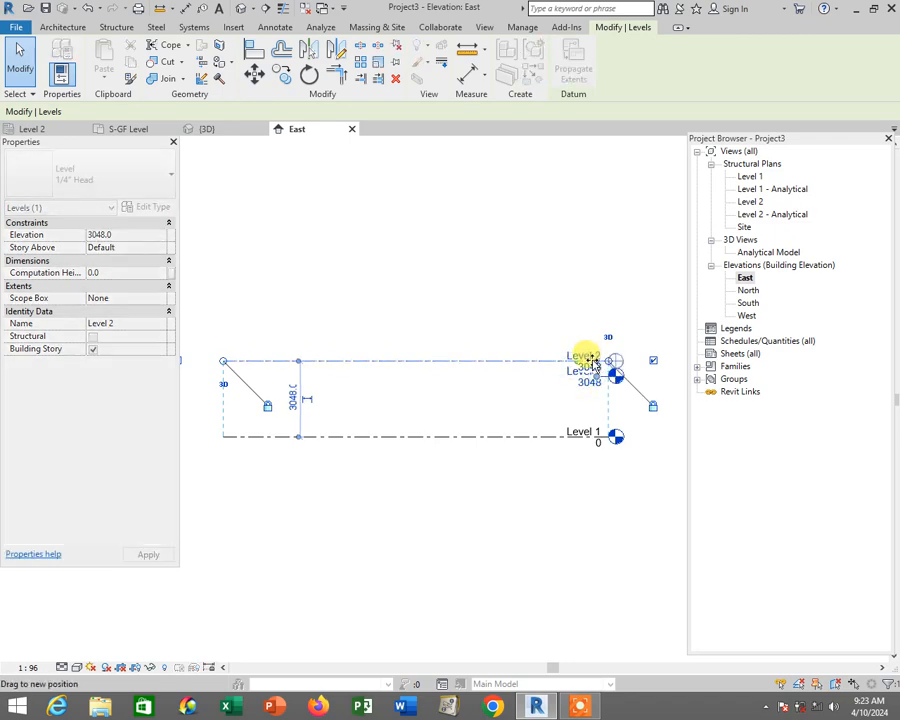
Set the Level 2 elevation to 3000 in the new project's East elevation
scroll(588, 368, up, 1)
scroll(588, 372, up, 1)
click(588, 368)
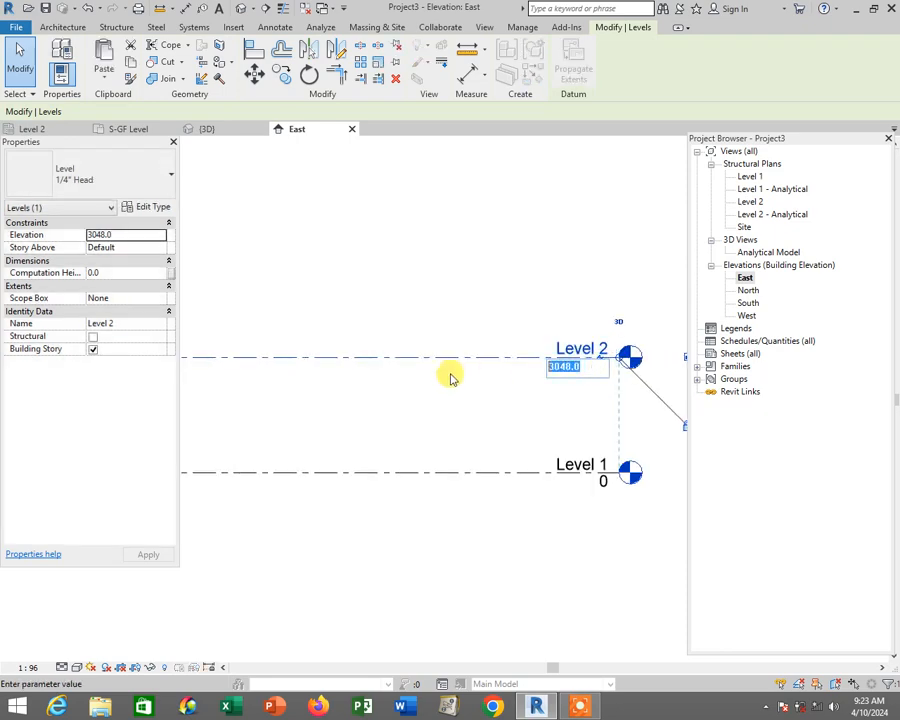
text(3)
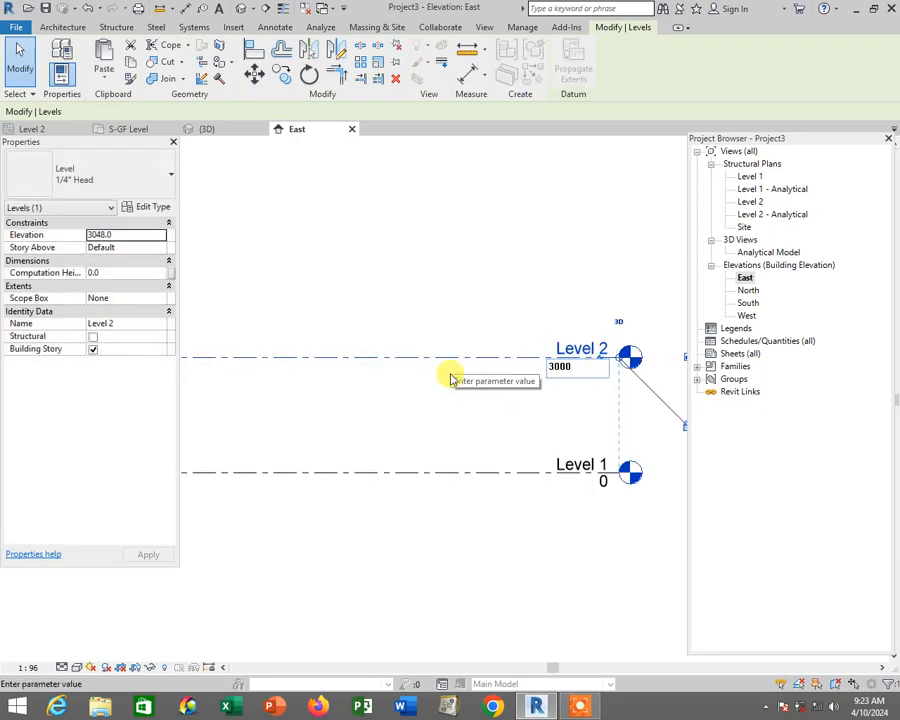
click(450, 378)
click(508, 556)
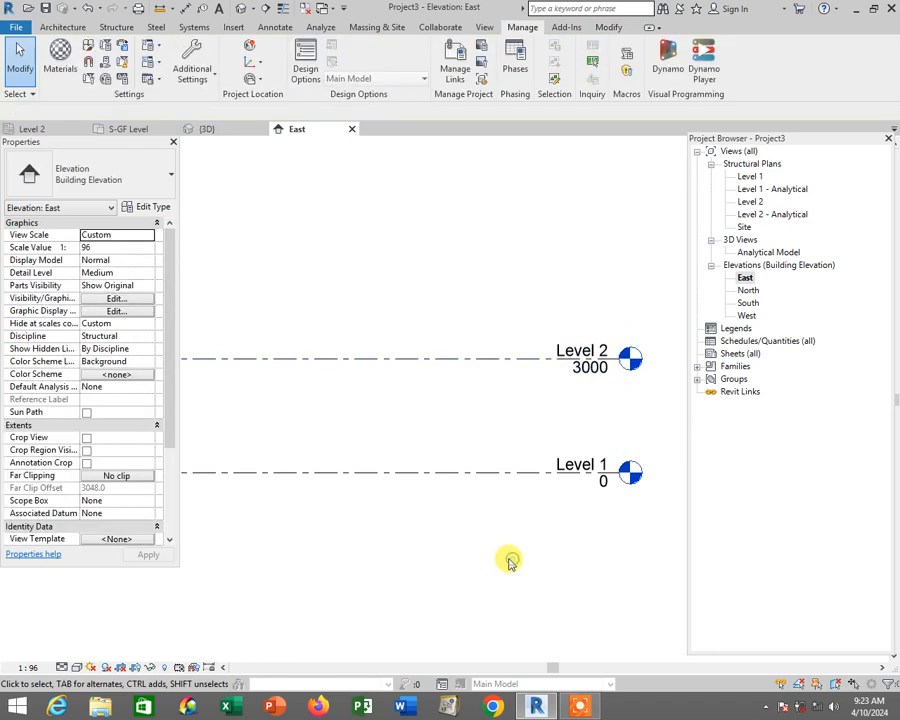
scroll(467, 545, down, 2)
scroll(467, 545, down, 1)
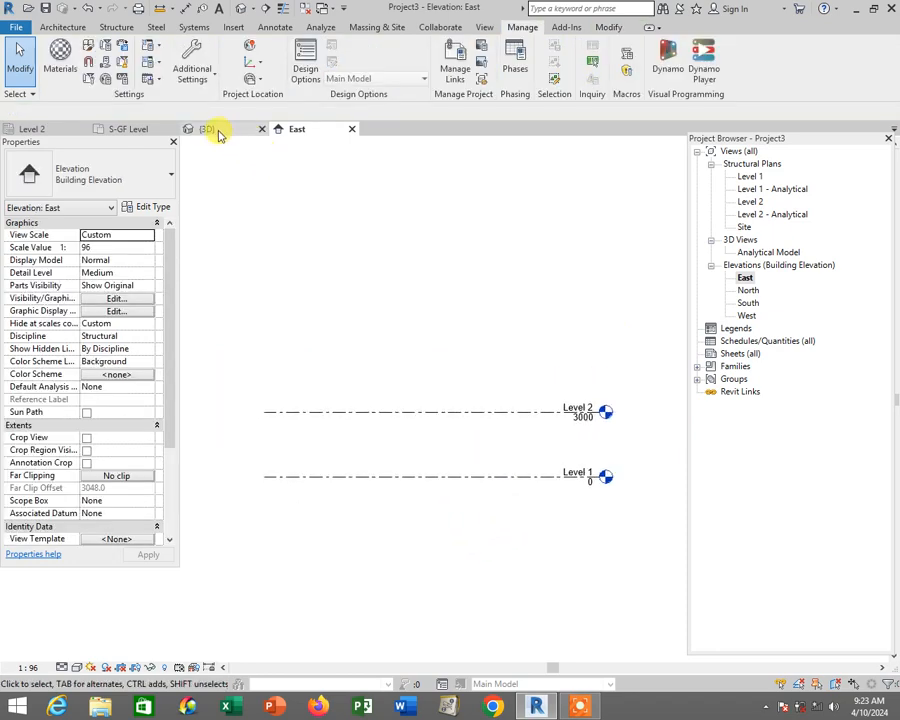
Open the East elevation of REVIT STRUCTURE 1 and examine its level names and elevations
click(212, 130)
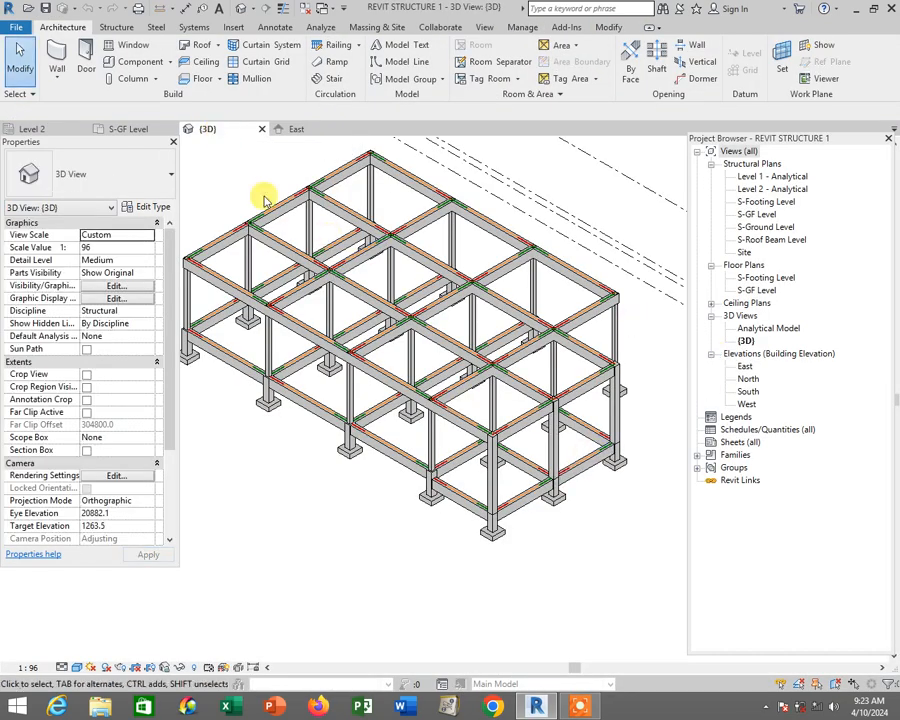
double_click(745, 366)
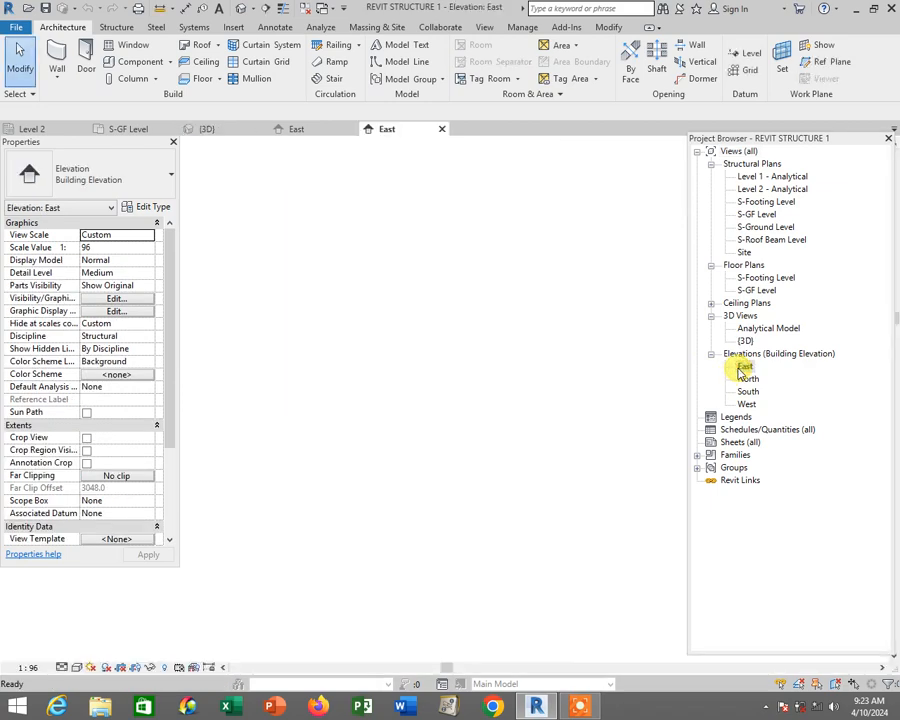
scroll(586, 432, down, 6)
middle_drag(570, 433, 500, 427)
scroll(474, 418, up, 2)
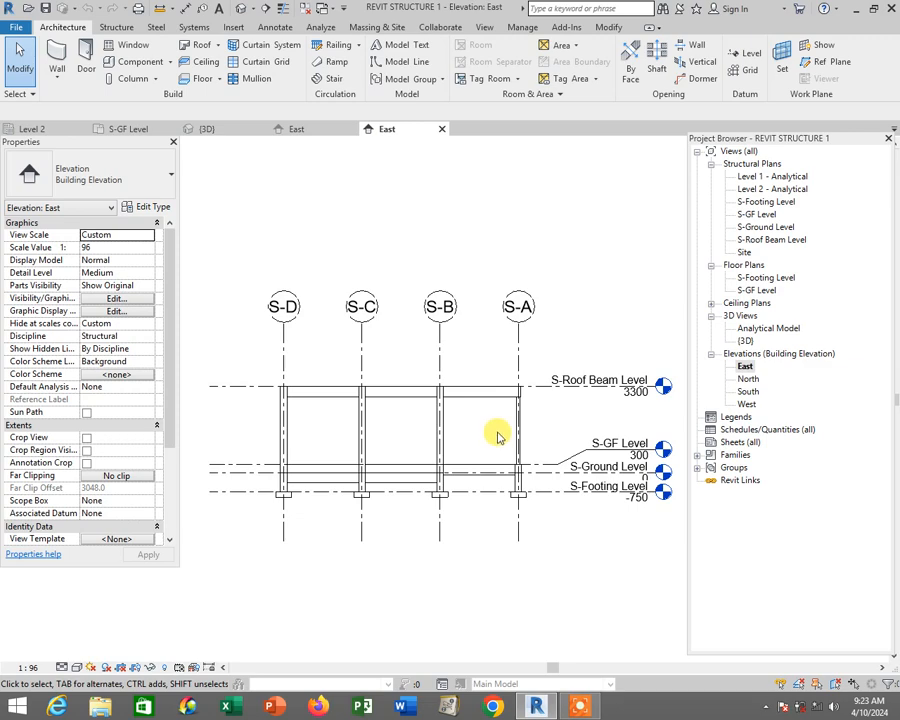
Shorten both level lines slightly further from their left ends in the new project's East elevation
click(293, 130)
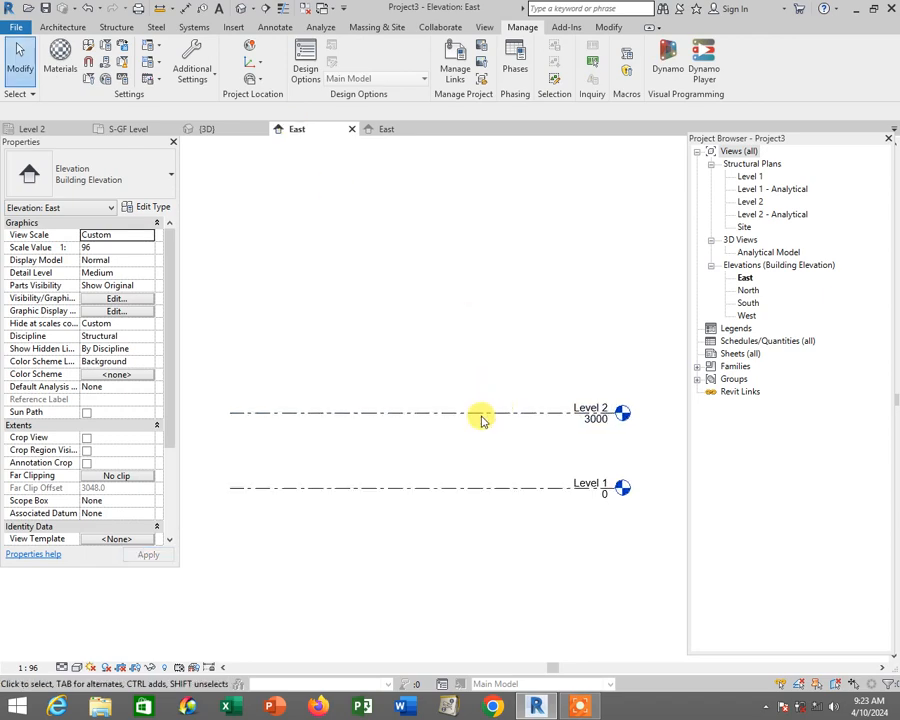
click(237, 487)
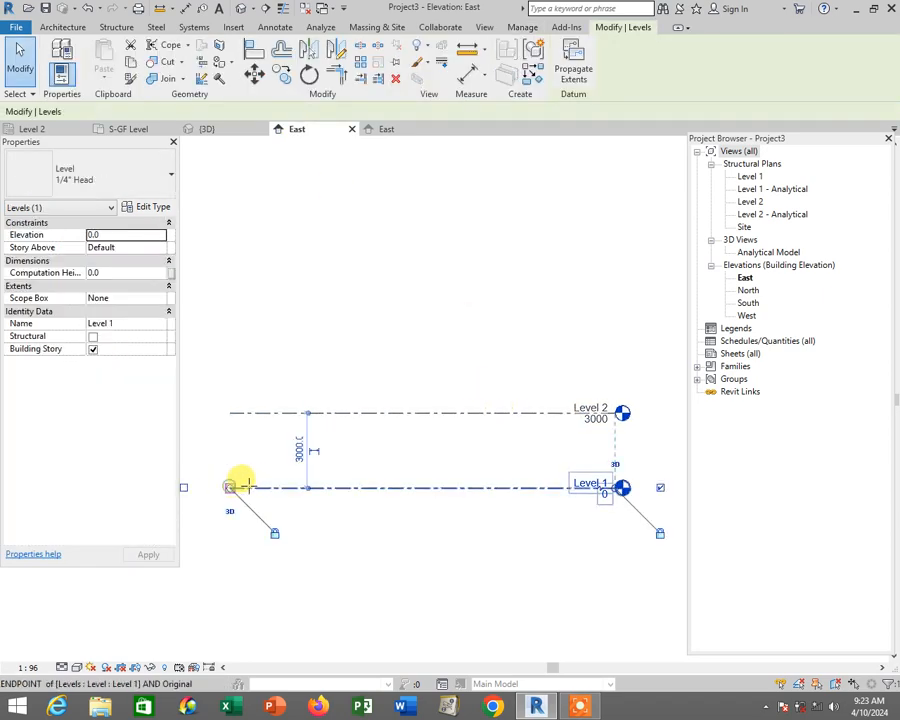
drag(249, 486, 274, 486)
middle_drag(508, 500, 477, 489)
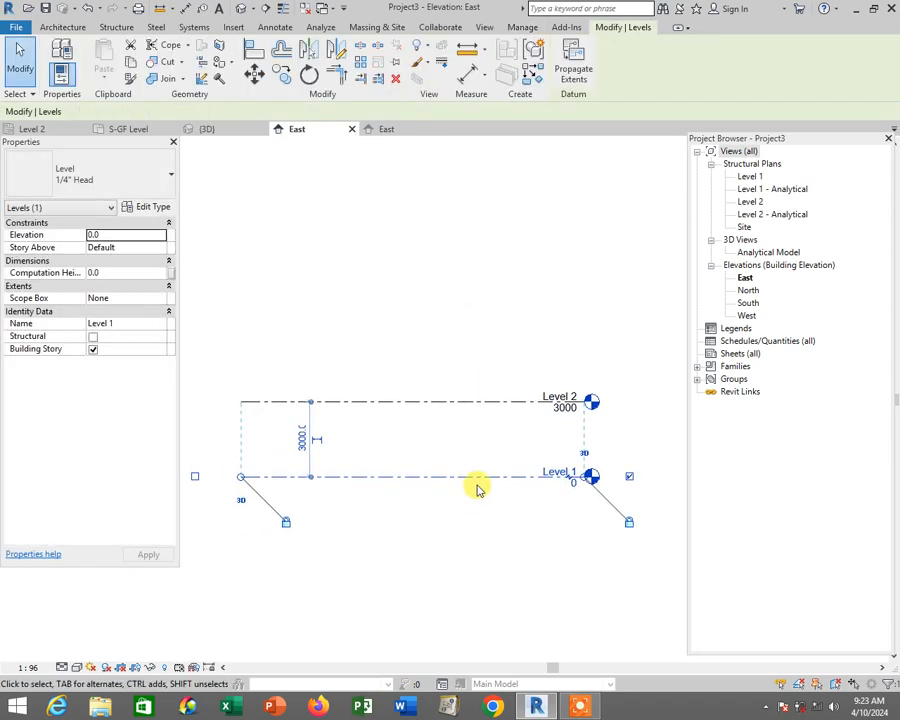
scroll(477, 489, up, 1)
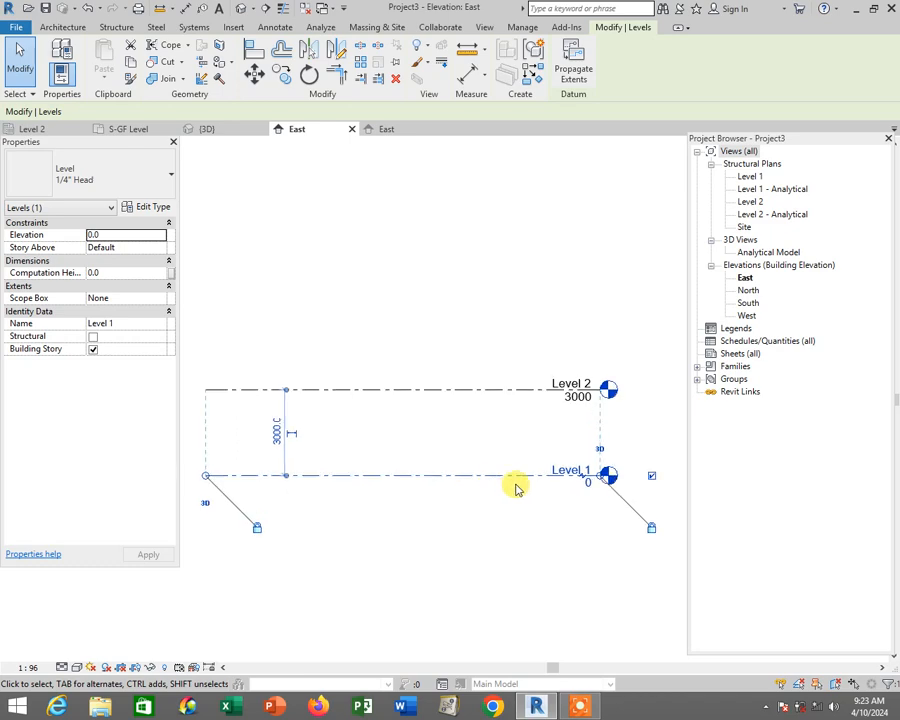
Rename Level 1 as S-Ground Level in the new project's East elevation, renaming its corresponding views too
click(575, 470)
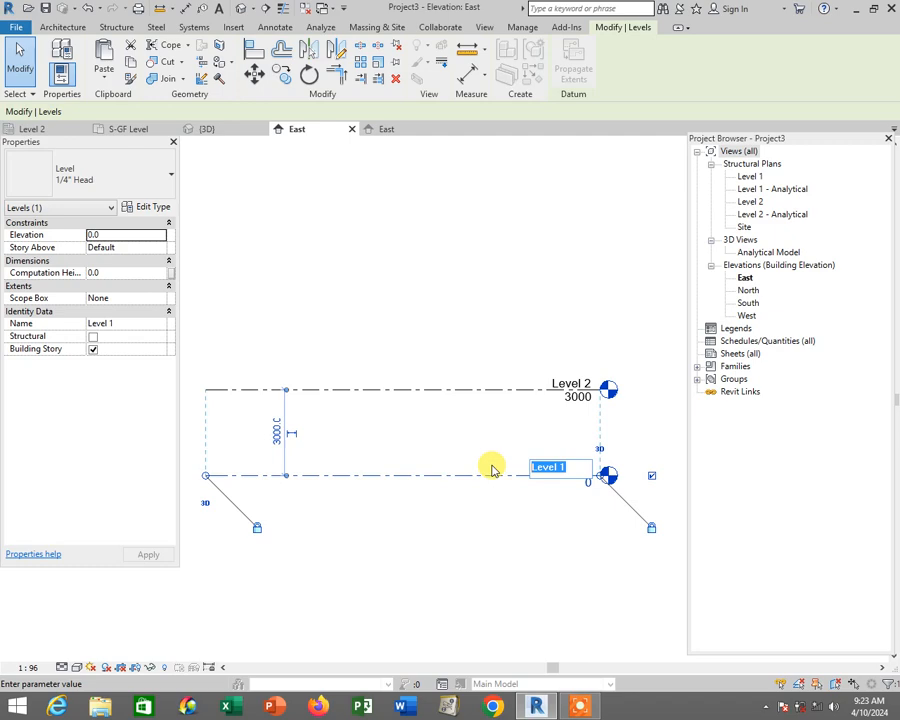
text(S-Ground Le)
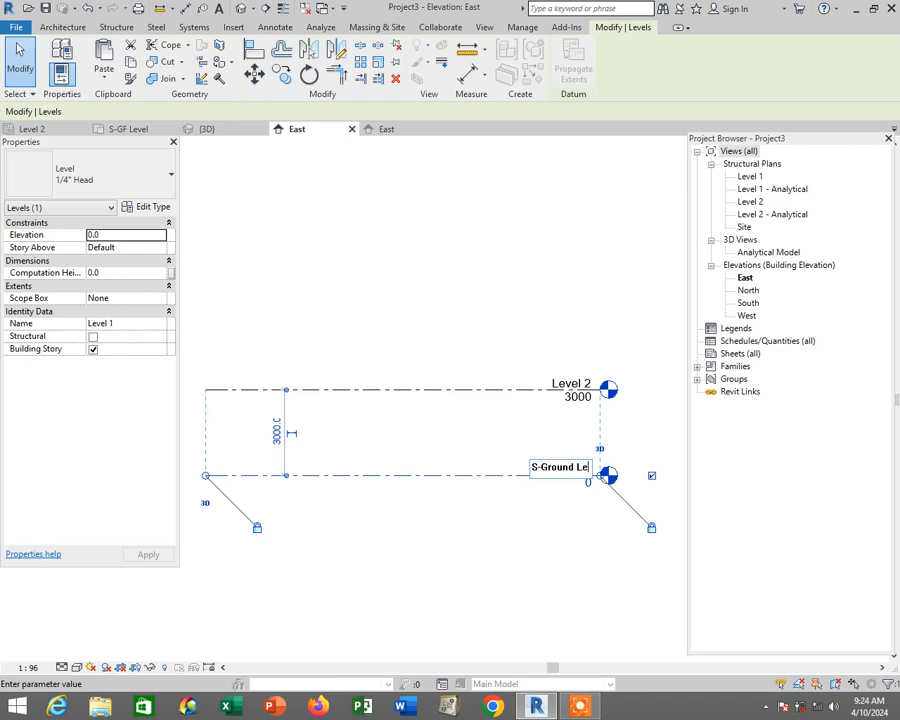
text(vel)
key(Return)
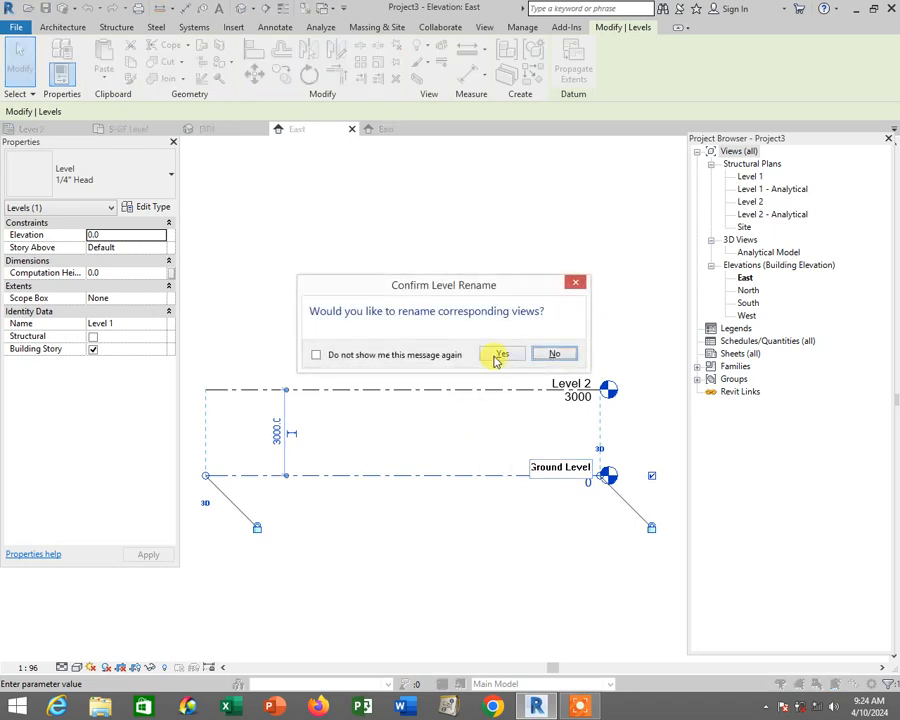
click(500, 356)
click(603, 600)
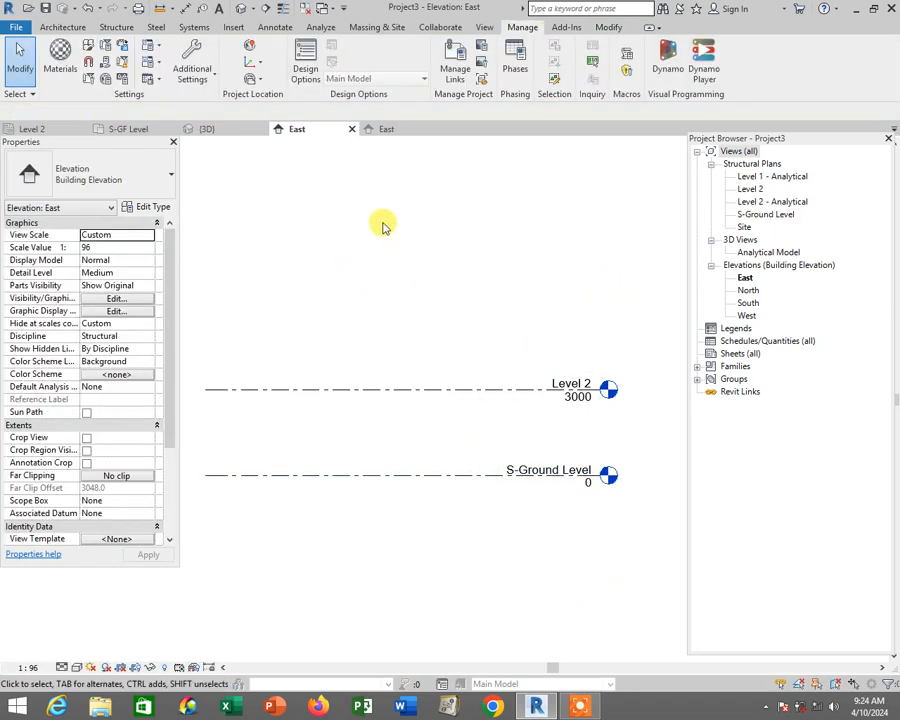
Check the reference levels in REVIT STRUCTURE 1, and draw a new level about 1000 mm above S-Ground Level in the new project
click(380, 130)
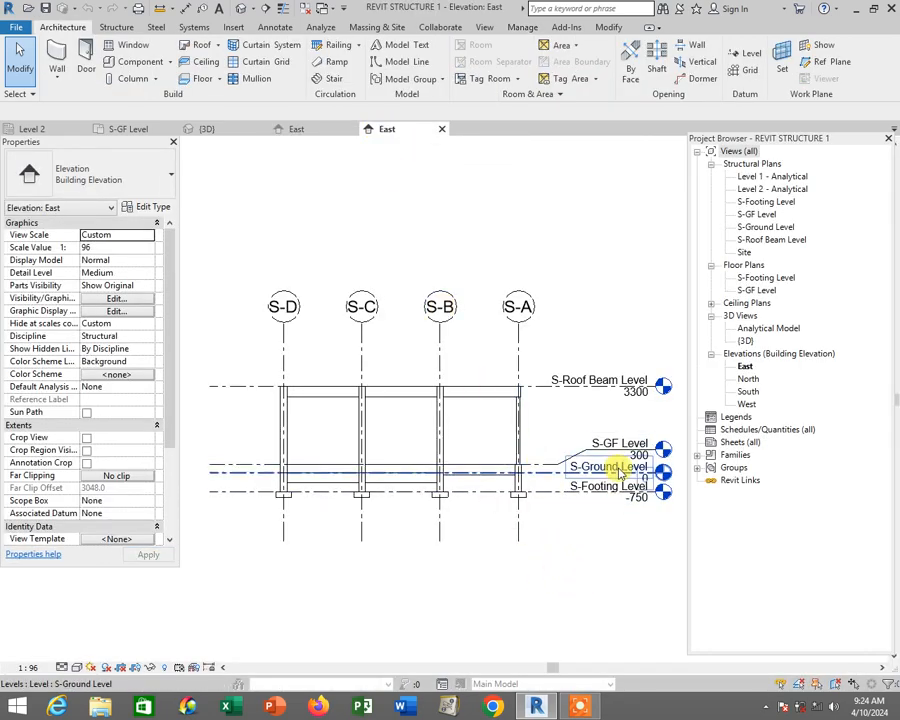
click(293, 129)
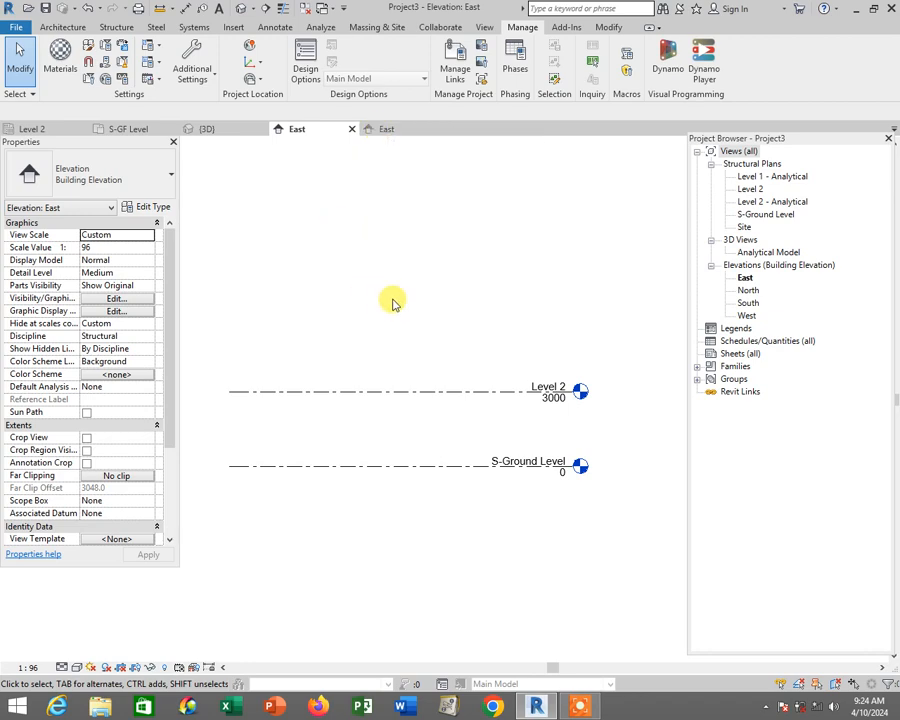
click(115, 28)
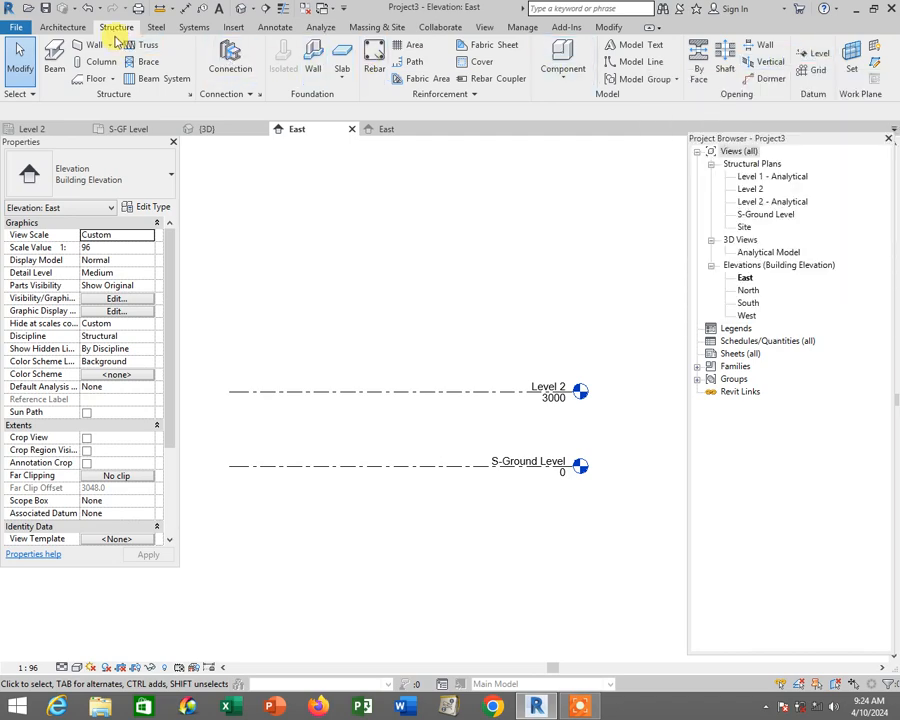
click(814, 58)
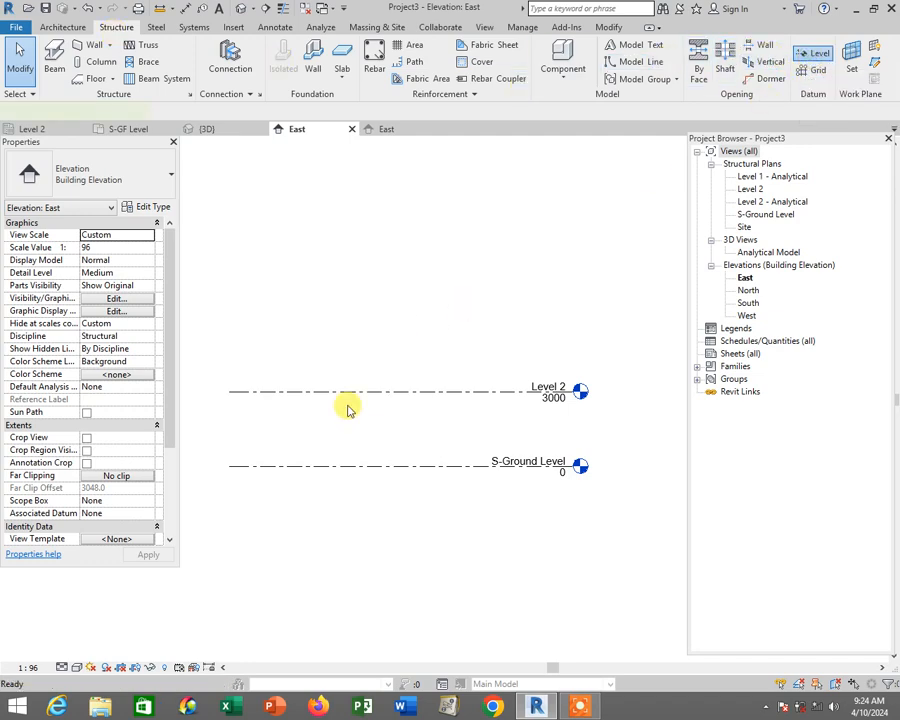
click(231, 441)
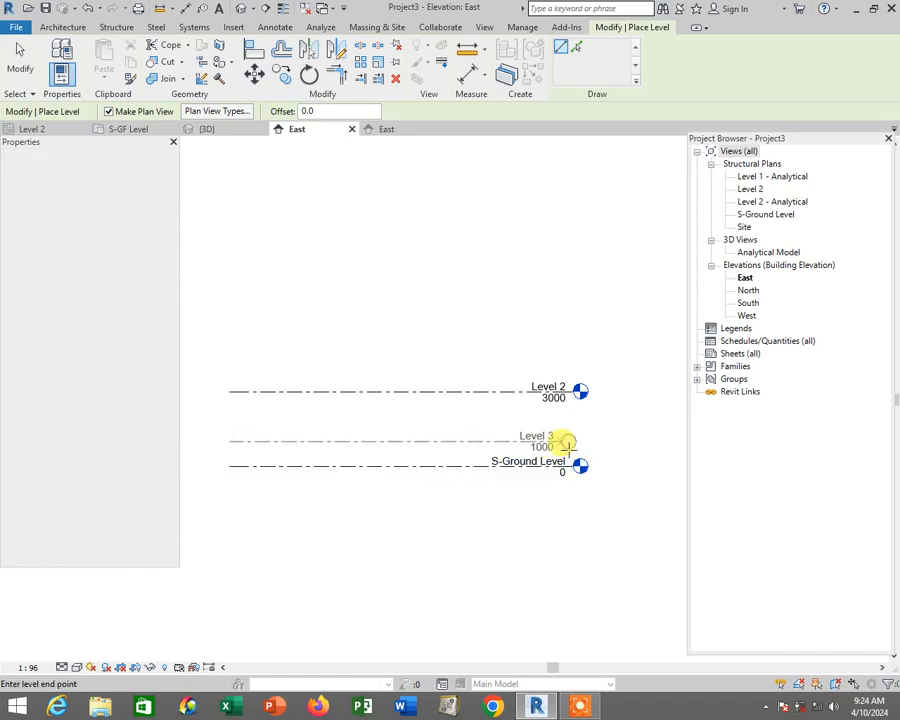
click(570, 440)
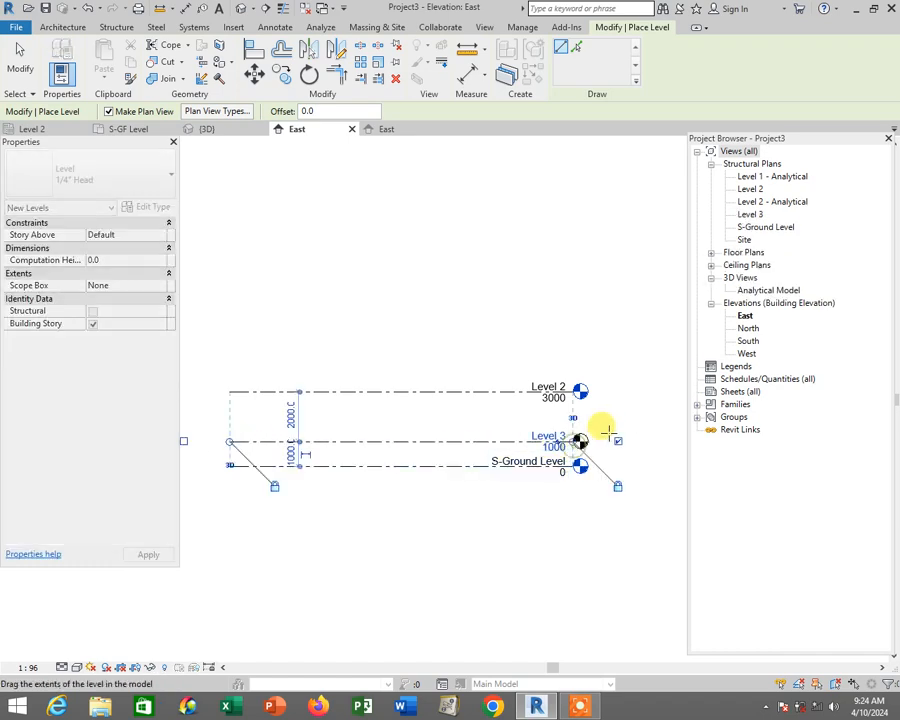
key(Escape)
key(Escape)
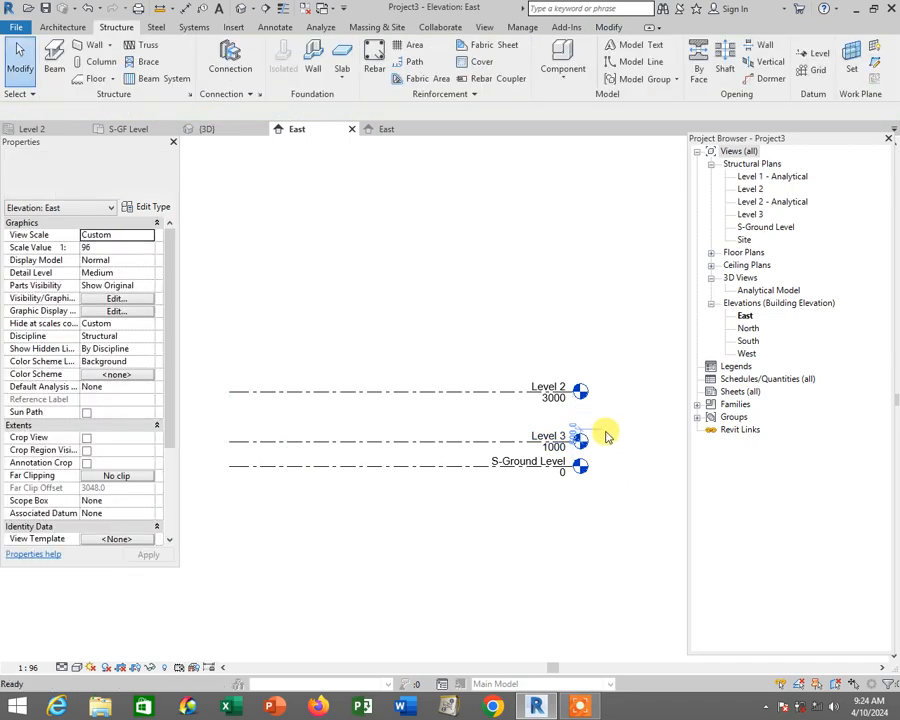
Rename the new middle level as S-GF Level, along with its corresponding views
scroll(602, 430, up, 4)
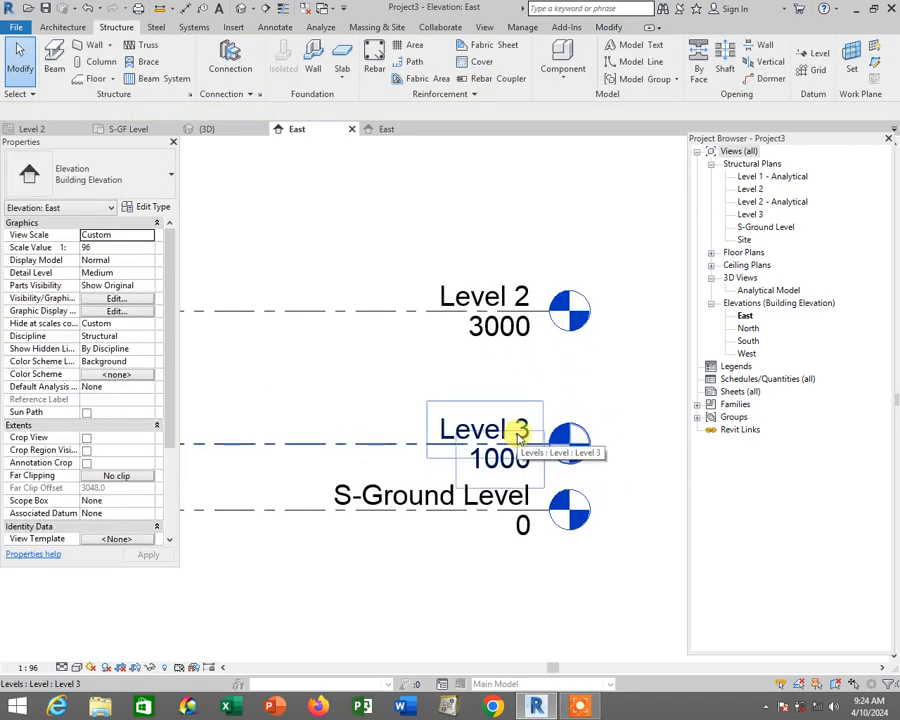
double_click(519, 432)
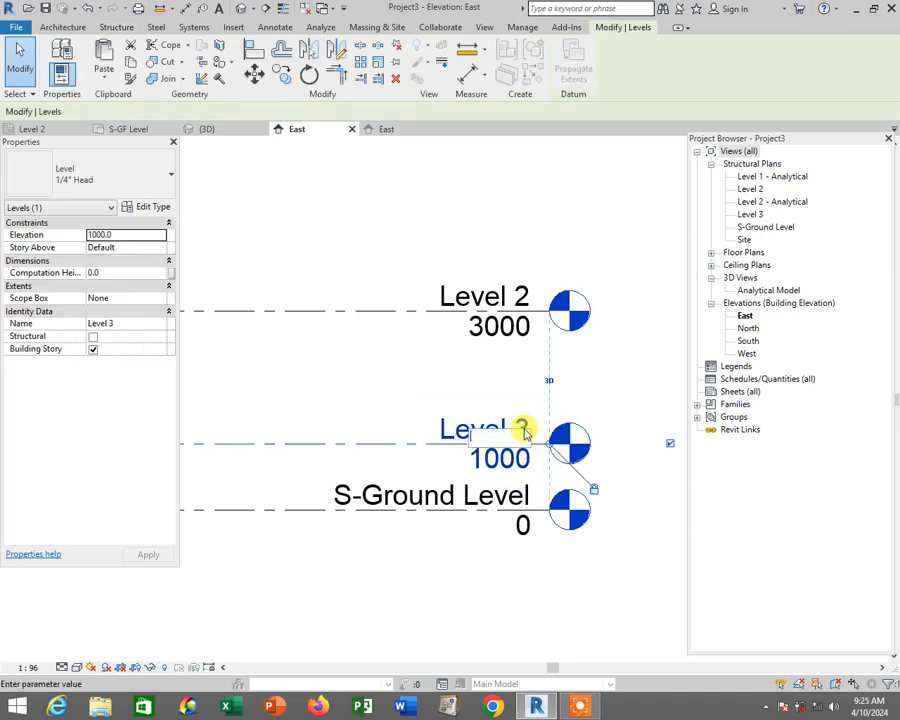
text(s)
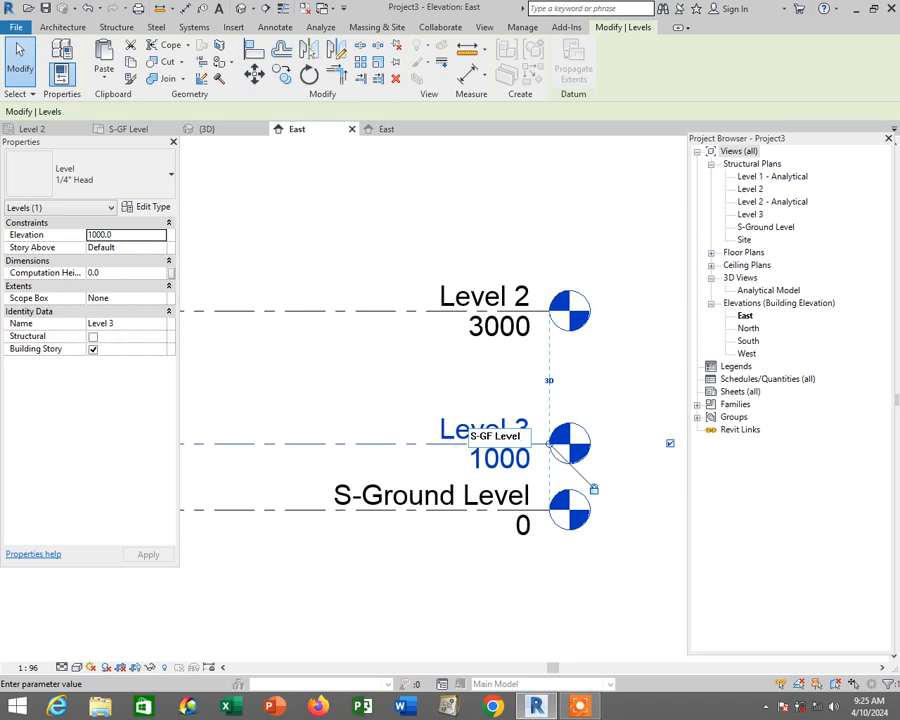
key(Return)
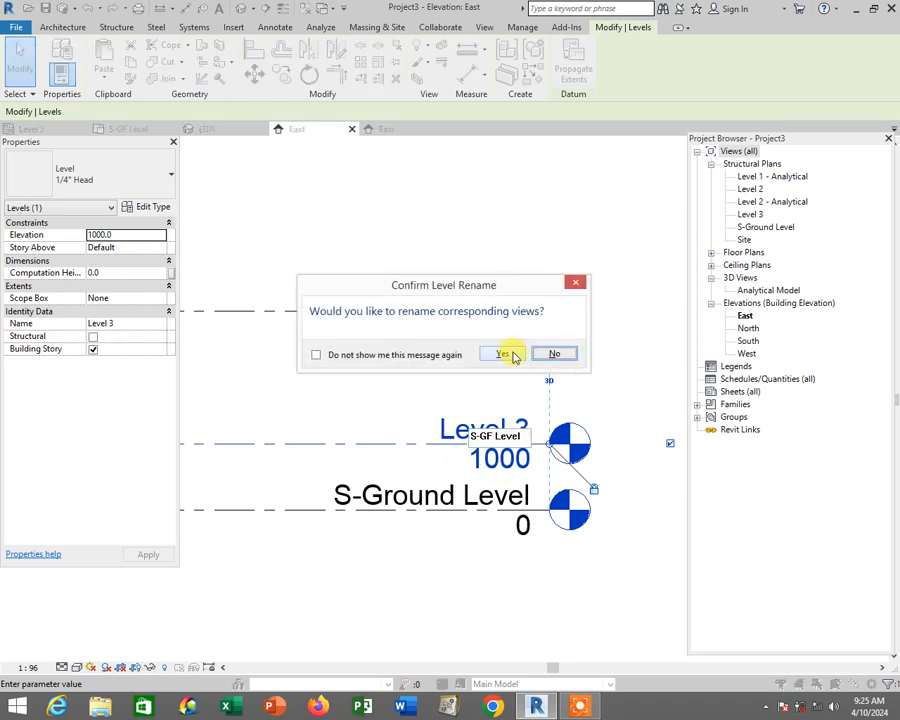
click(510, 355)
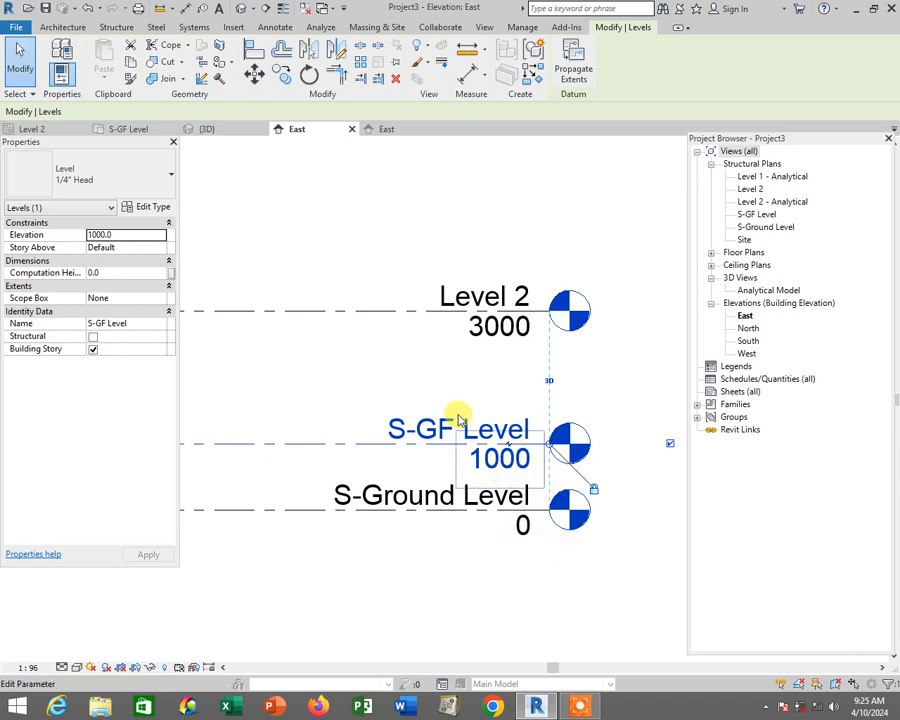
Check the S-GF Level elevation in REVIT STRUCTURE 1, and set the new project's S-GF Level to 300
click(380, 131)
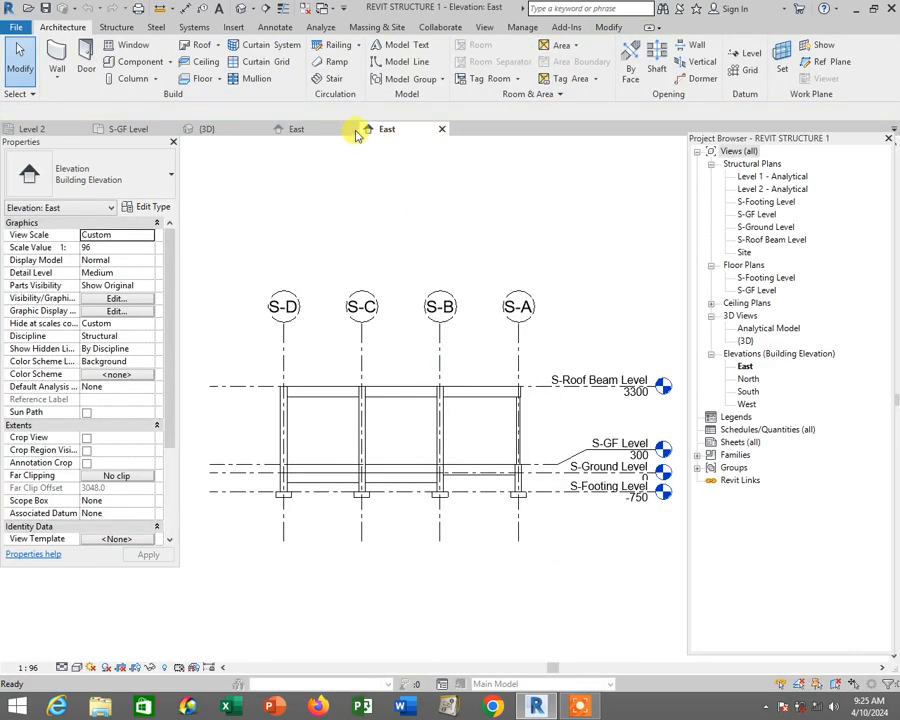
click(322, 132)
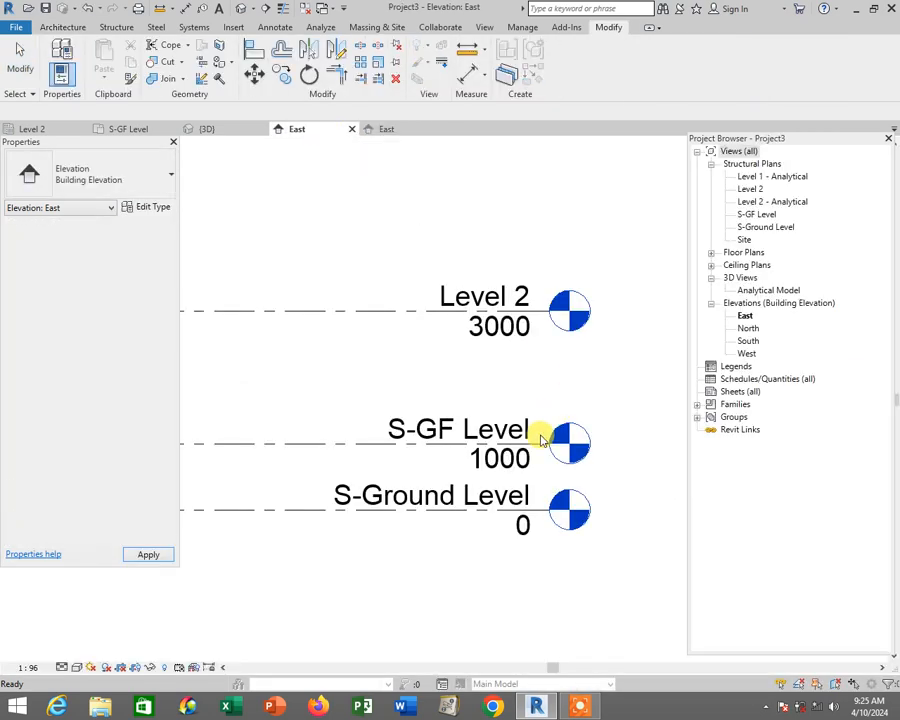
click(506, 463)
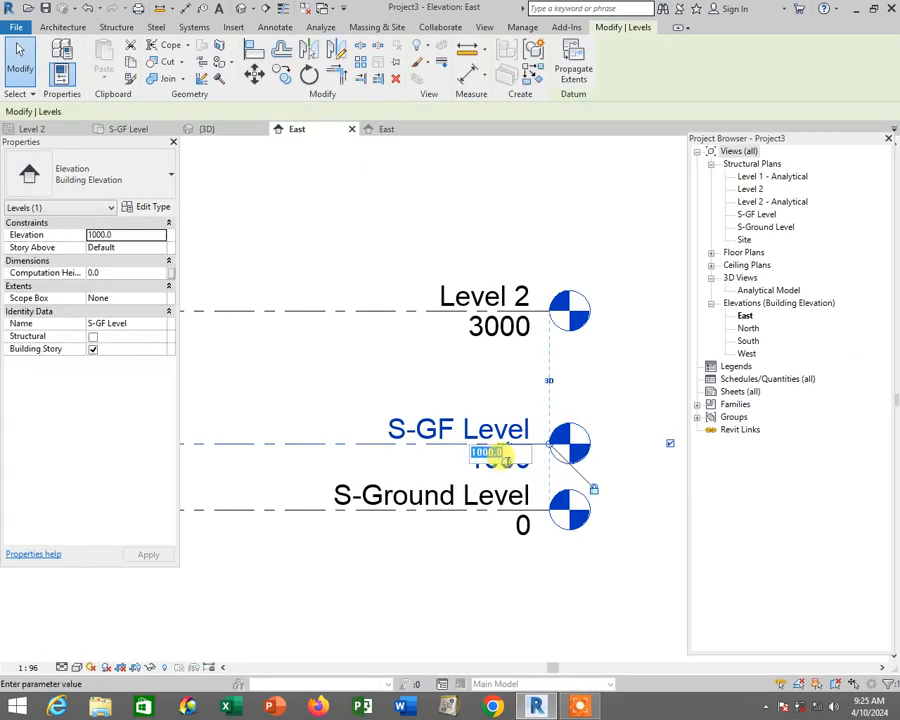
click(500, 456)
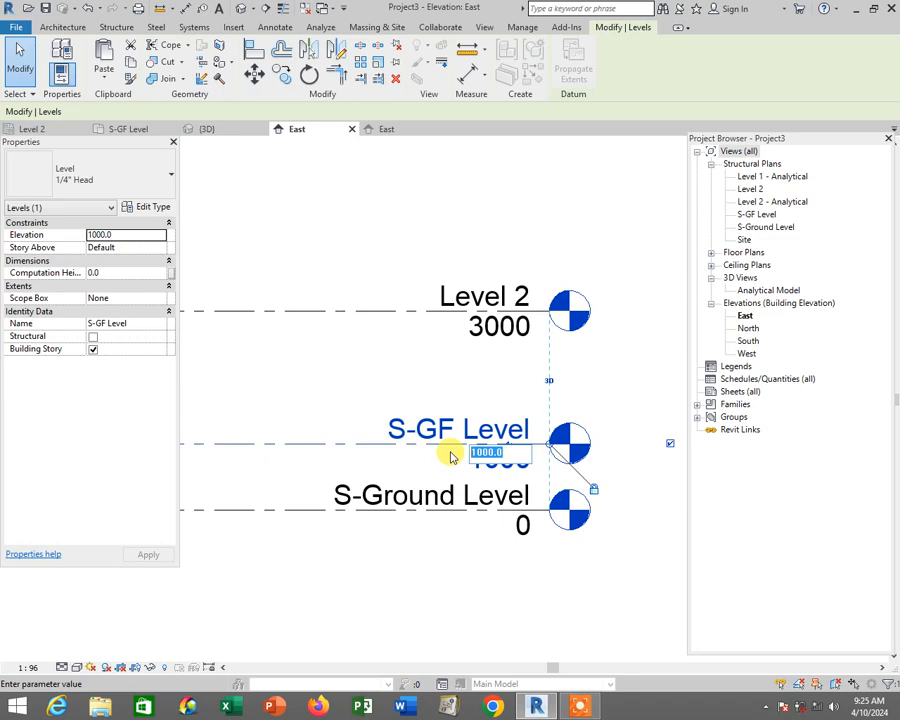
text(300)
key(Return)
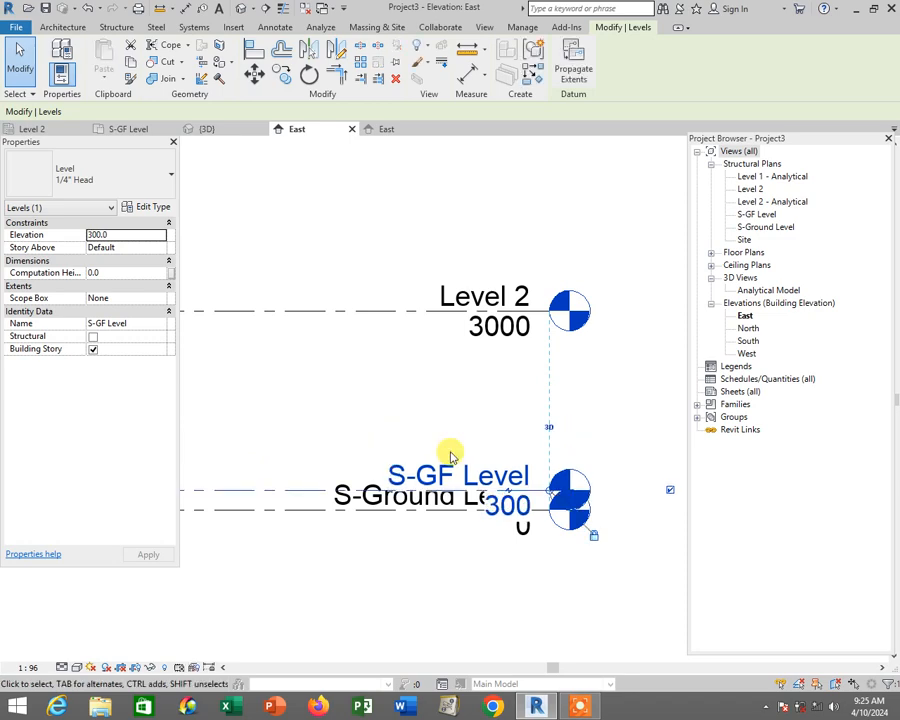
Add an elbow to the S-GF Level line and reshape it so its head sits above the S-Ground Level label
click(505, 570)
click(518, 484)
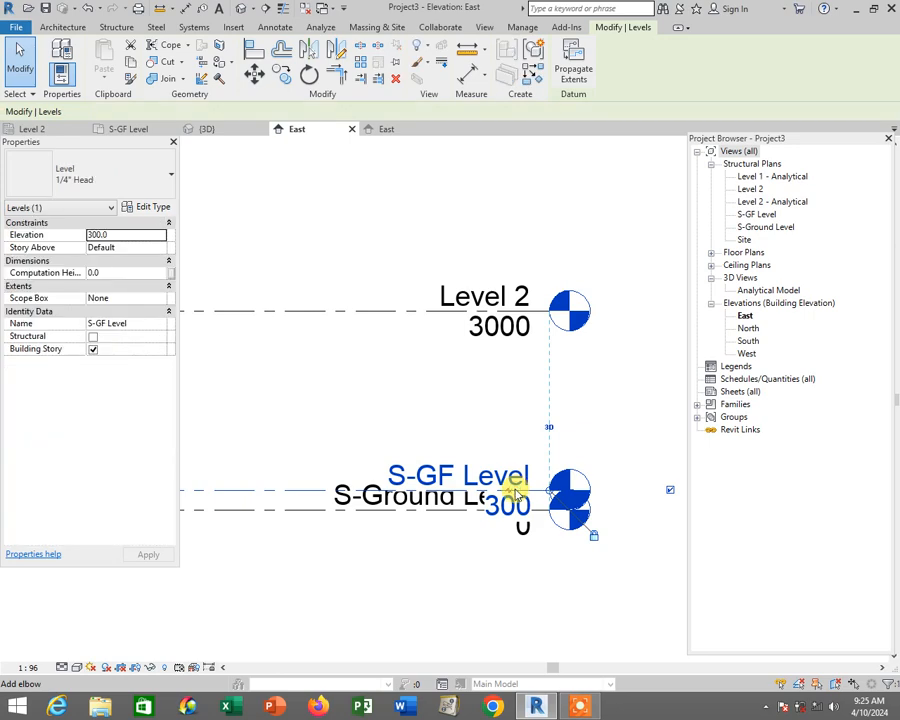
scroll(512, 490, up, 3)
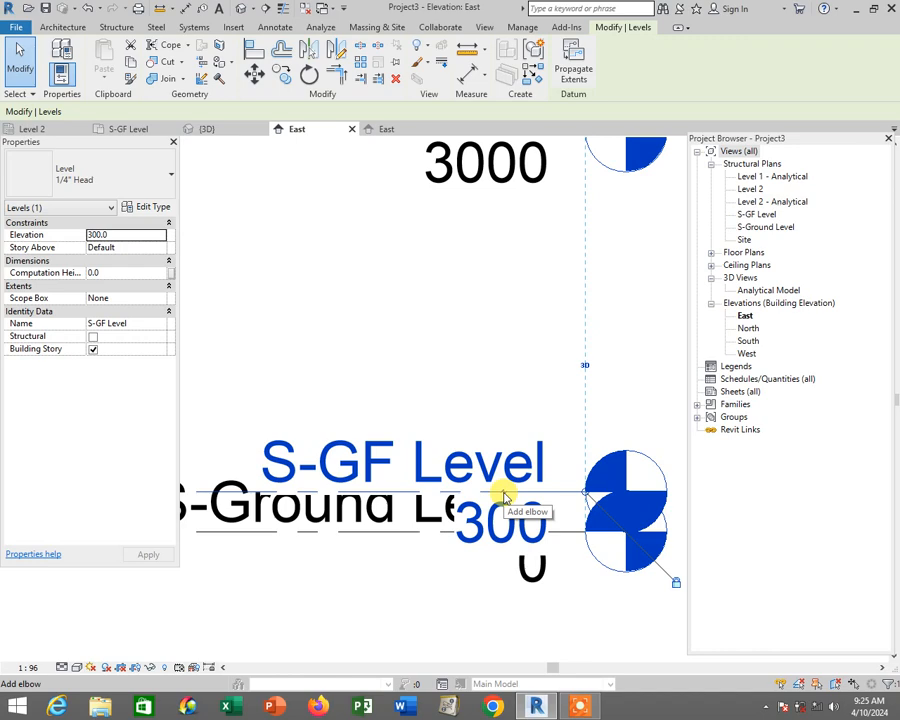
click(504, 493)
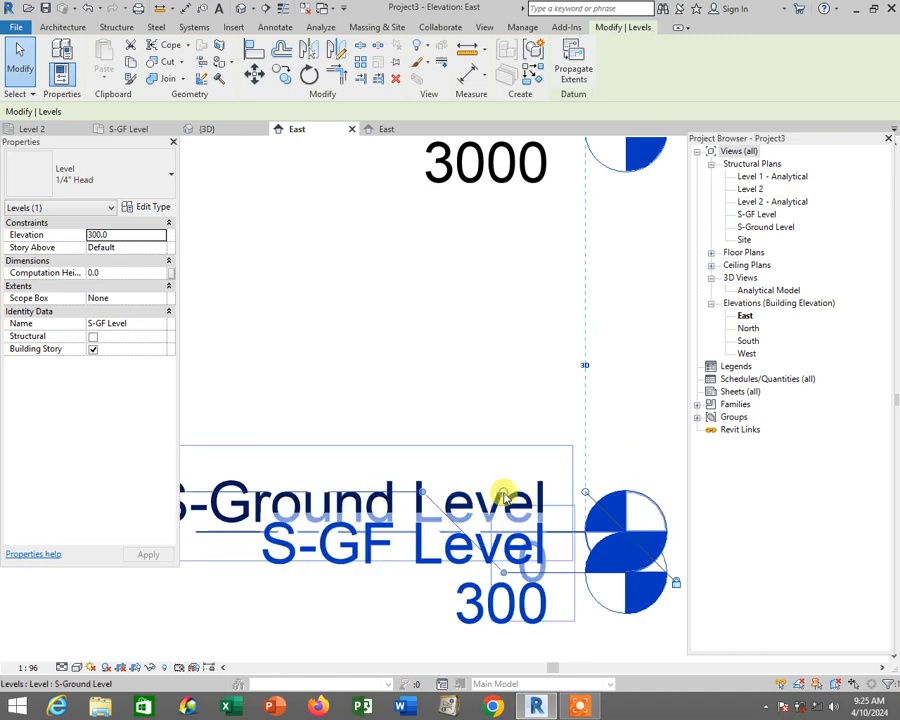
scroll(422, 491, down, 2)
scroll(438, 505, down, 2)
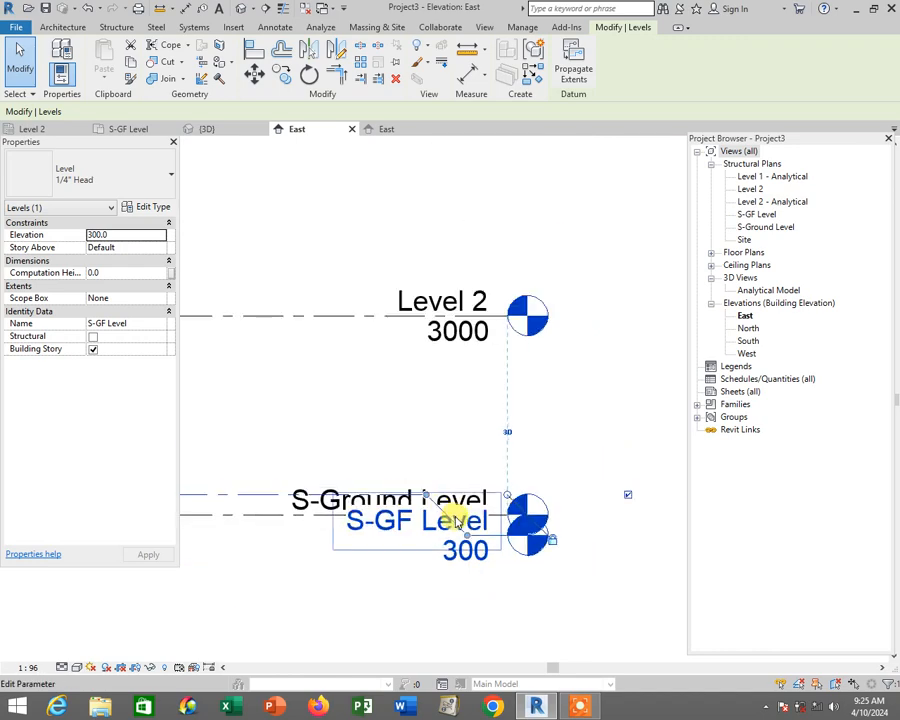
drag(424, 488, 285, 489)
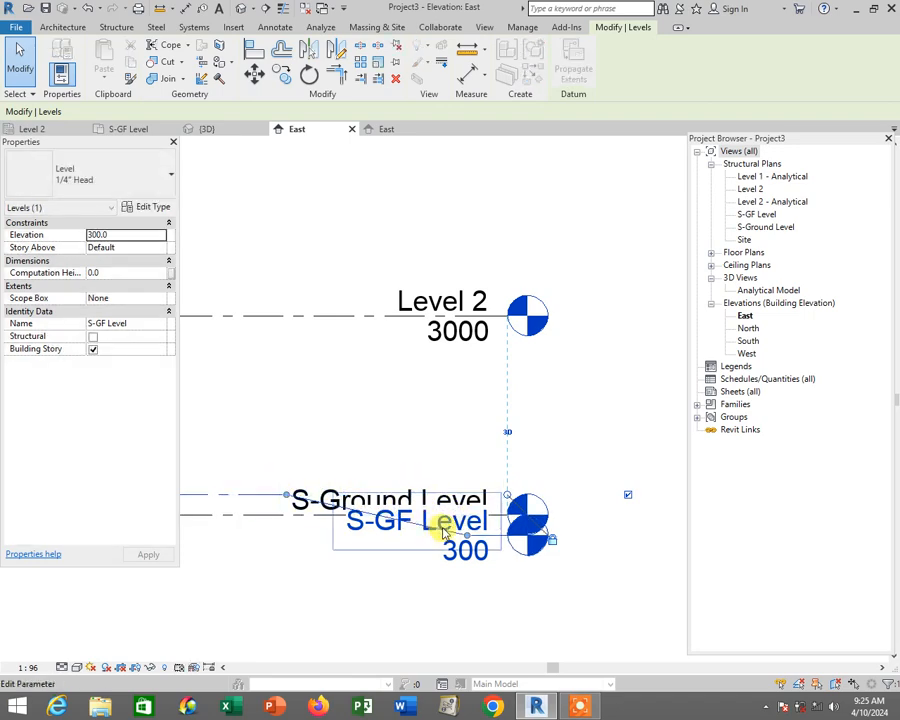
drag(466, 534, 344, 460)
drag(285, 497, 274, 494)
drag(343, 463, 319, 460)
click(379, 555)
scroll(381, 556, down, 2)
middle_drag(381, 556, 557, 542)
scroll(518, 540, down, 1)
scroll(508, 539, down, 2)
mouse_move(470, 535)
middle_down()
mouse_move(480, 532)
mouse_move(458, 524)
mouse_move(485, 545)
middle_up()
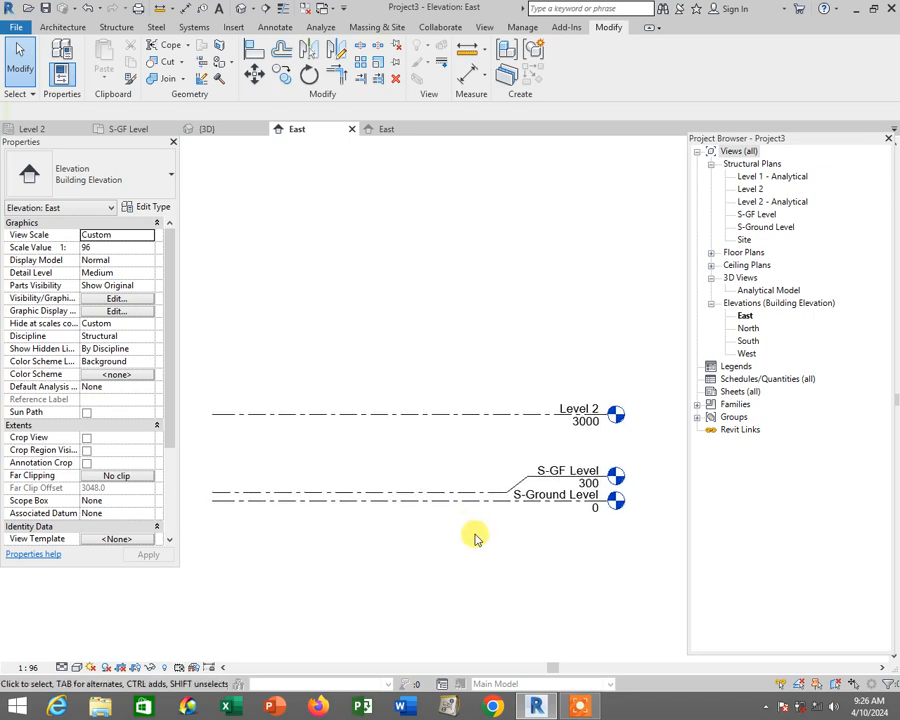
Compare with the reference East elevation, and extend the new project's level lines slightly outward at their left ends
click(393, 130)
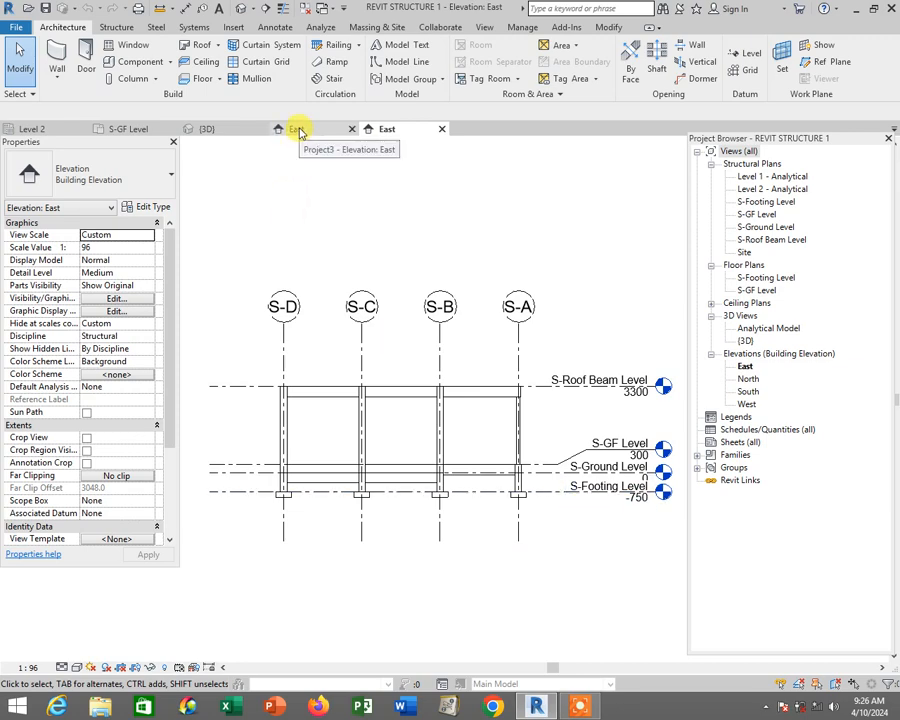
click(298, 130)
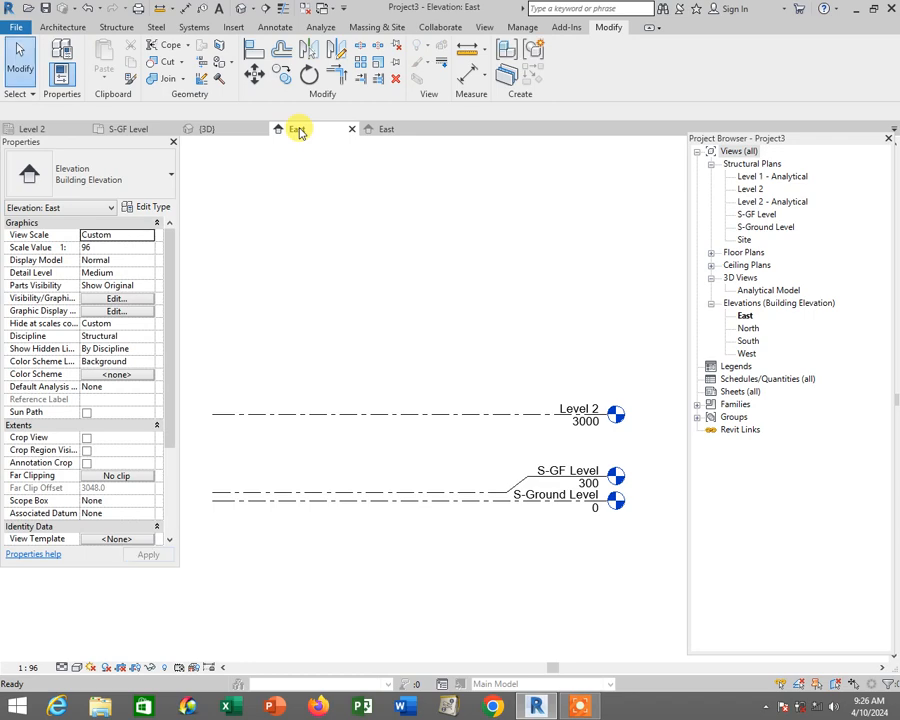
click(286, 498)
click(318, 495)
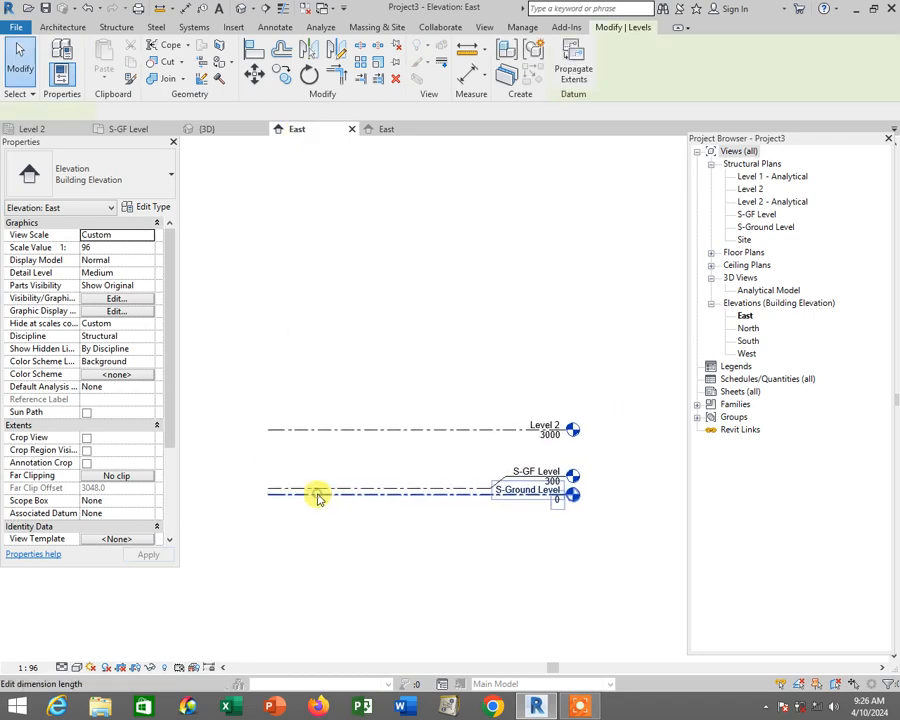
drag(269, 497, 239, 488)
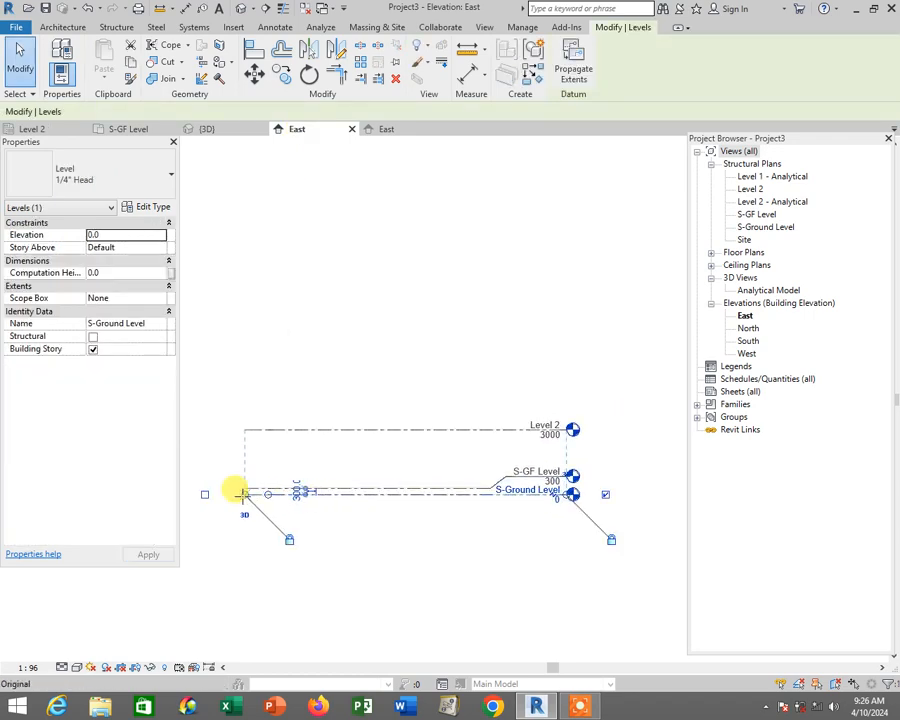
click(342, 512)
scroll(364, 518, up, 1)
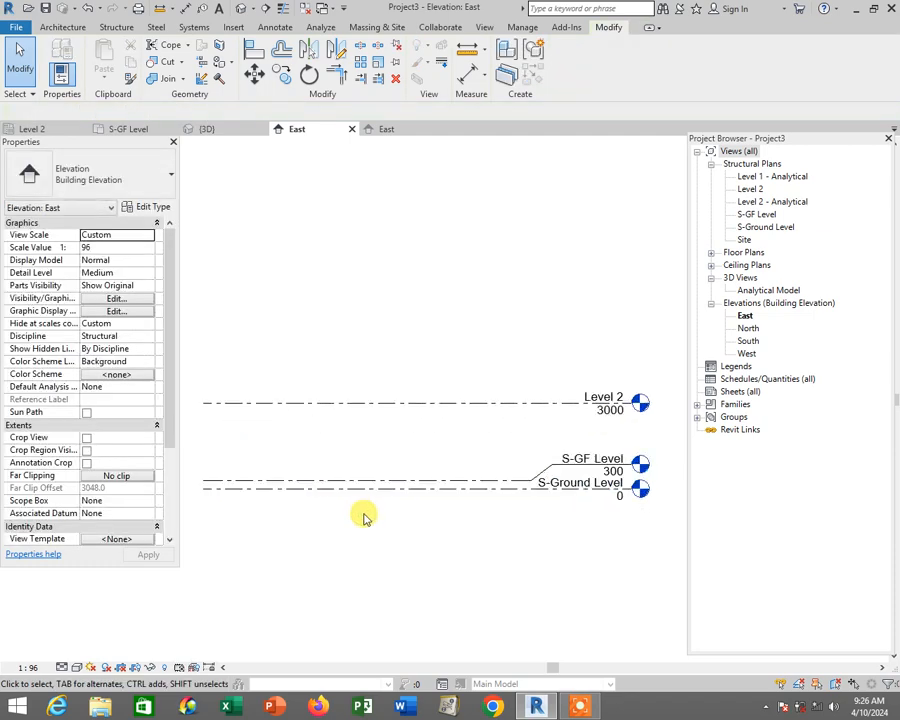
middle_drag(378, 522, 403, 530)
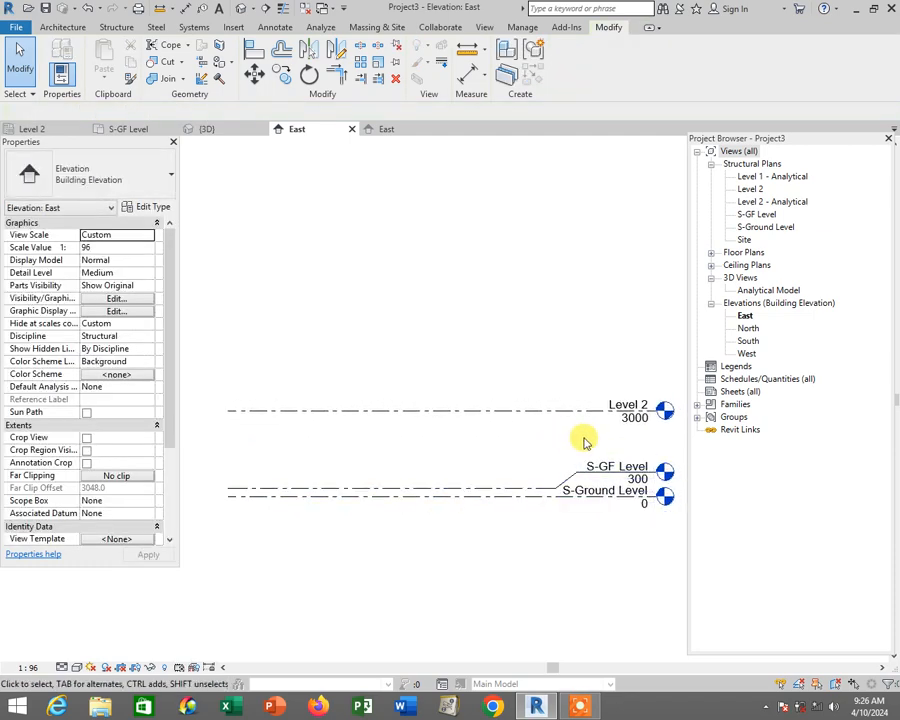
Check the roof level elevation in REVIT STRUCTURE 1, and set the new project's Level 2 elevation to 3300
click(388, 131)
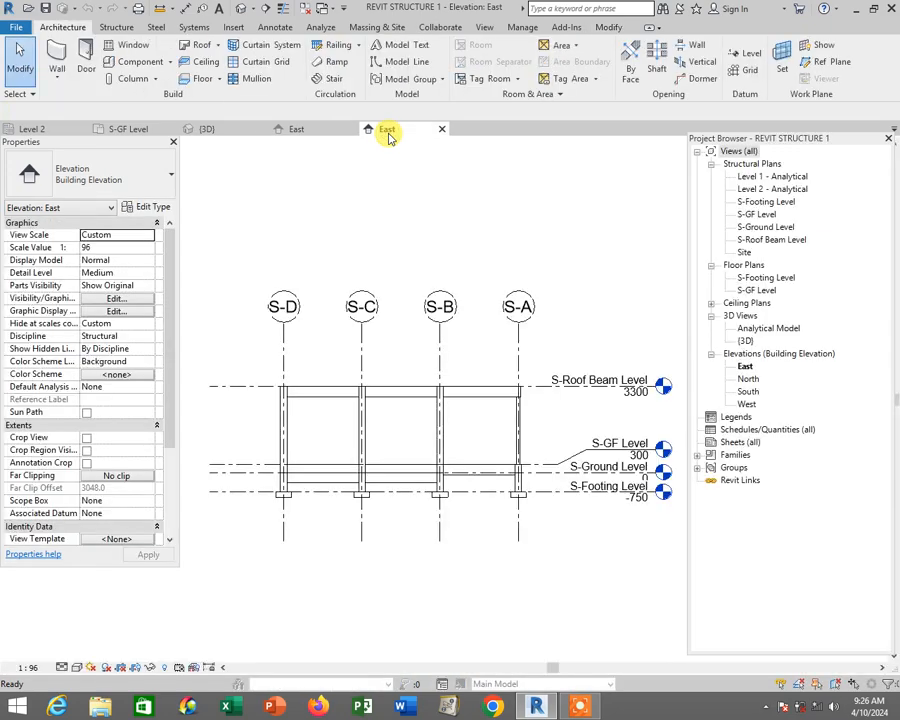
click(294, 131)
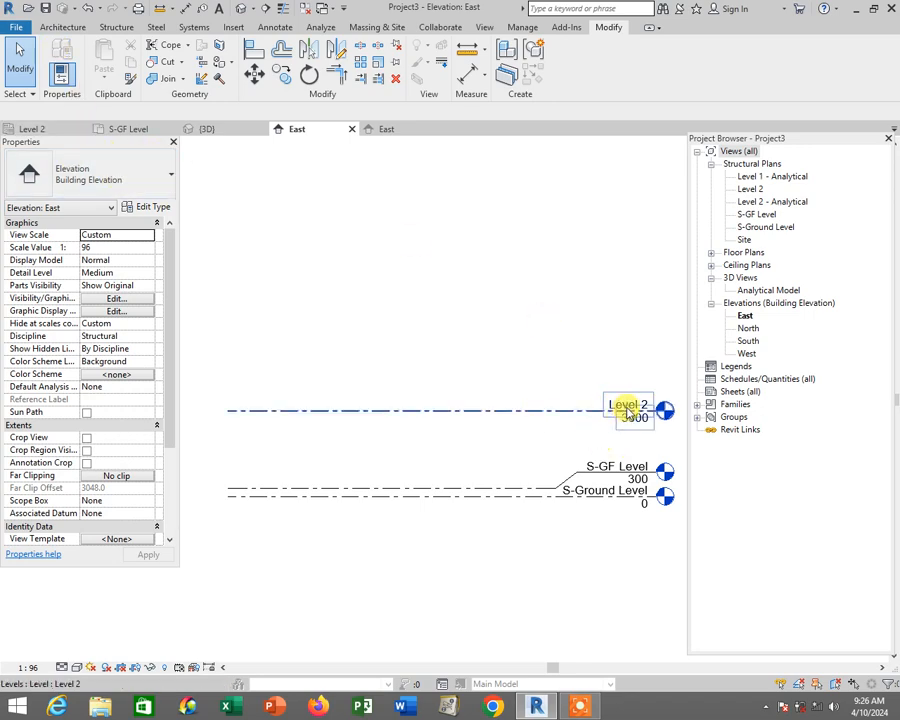
double_click(630, 415)
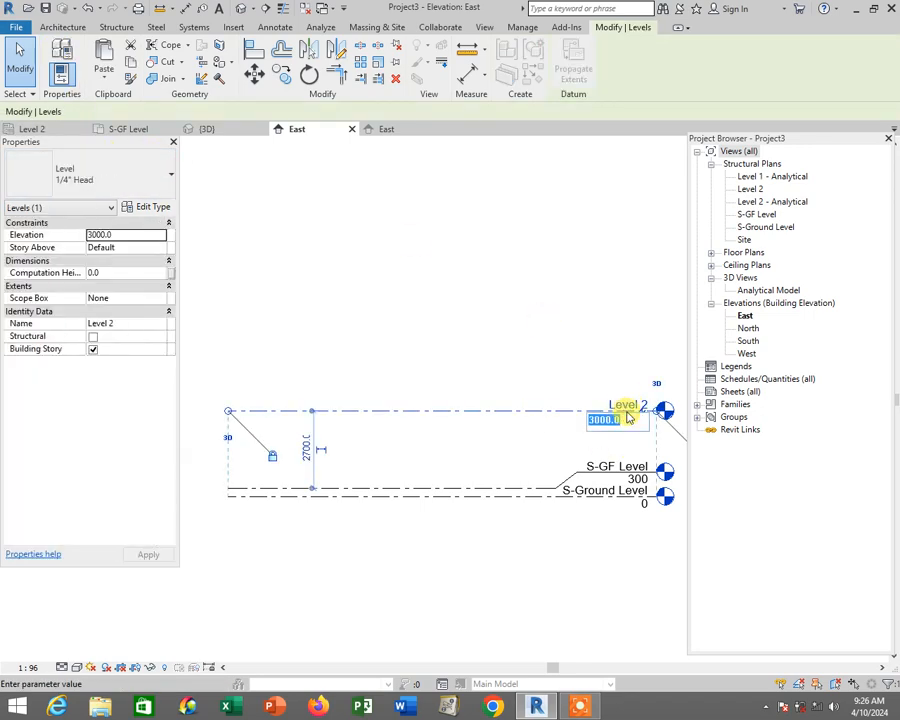
text(3300)
key(Return)
click(608, 409)
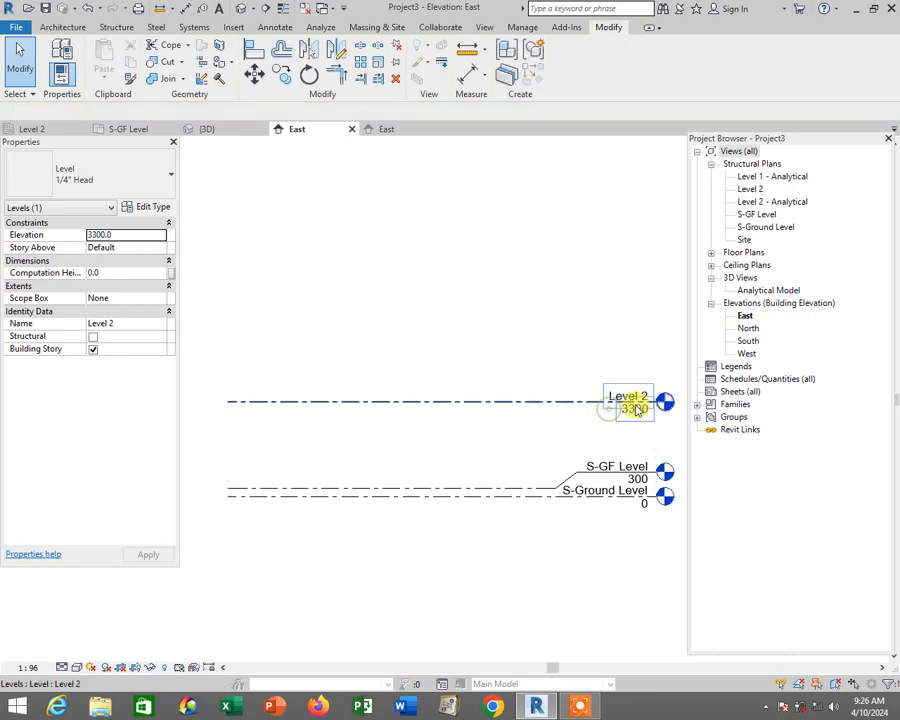
Rename Level 2 as S-Roof Beam Level, along with its corresponding views
scroll(630, 402, up, 4)
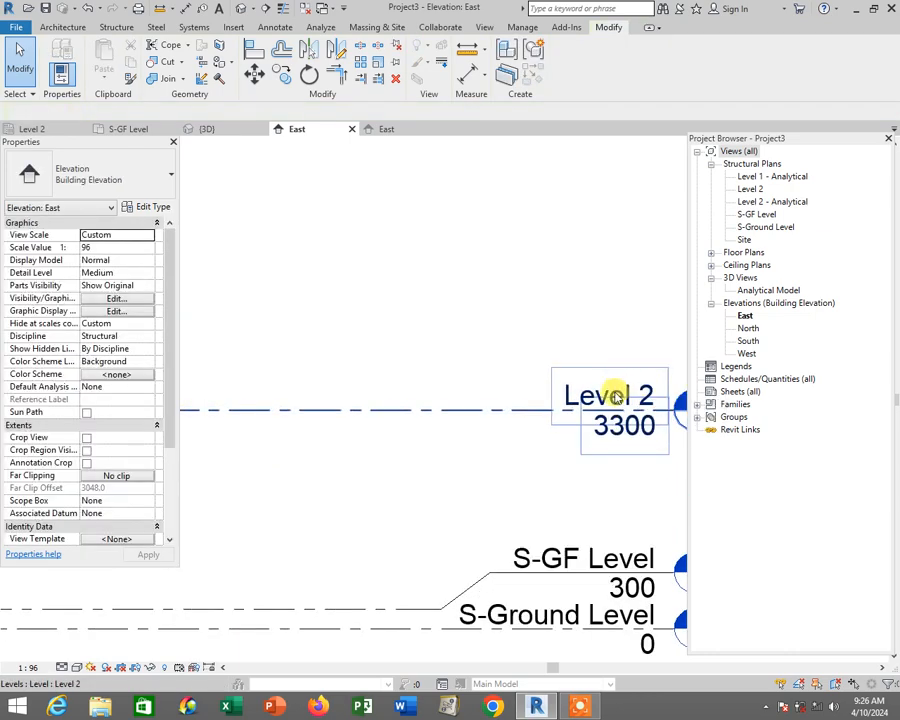
click(612, 396)
click(628, 394)
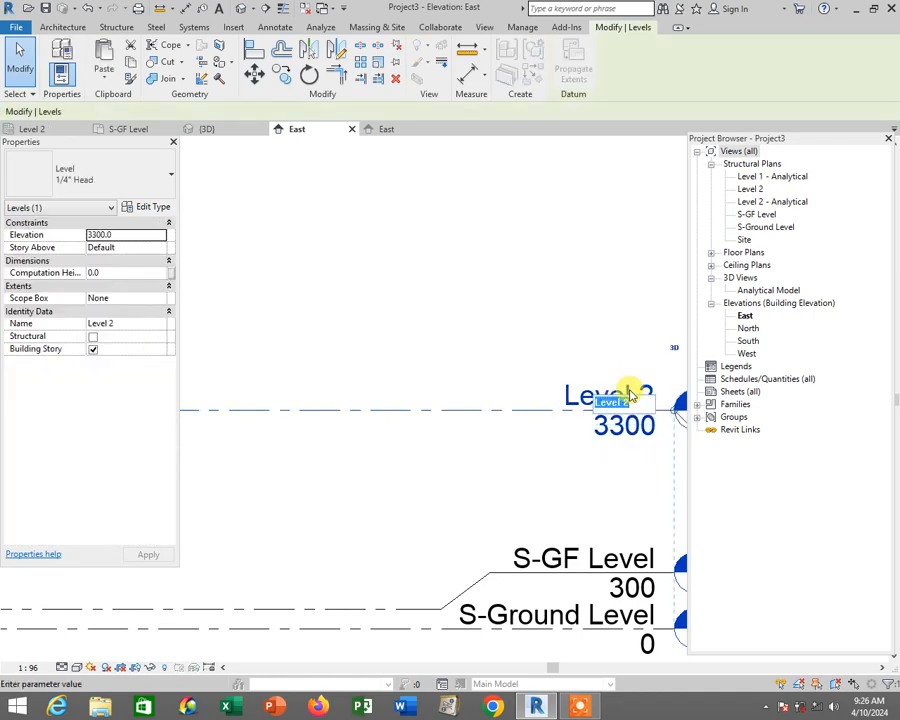
text(s)
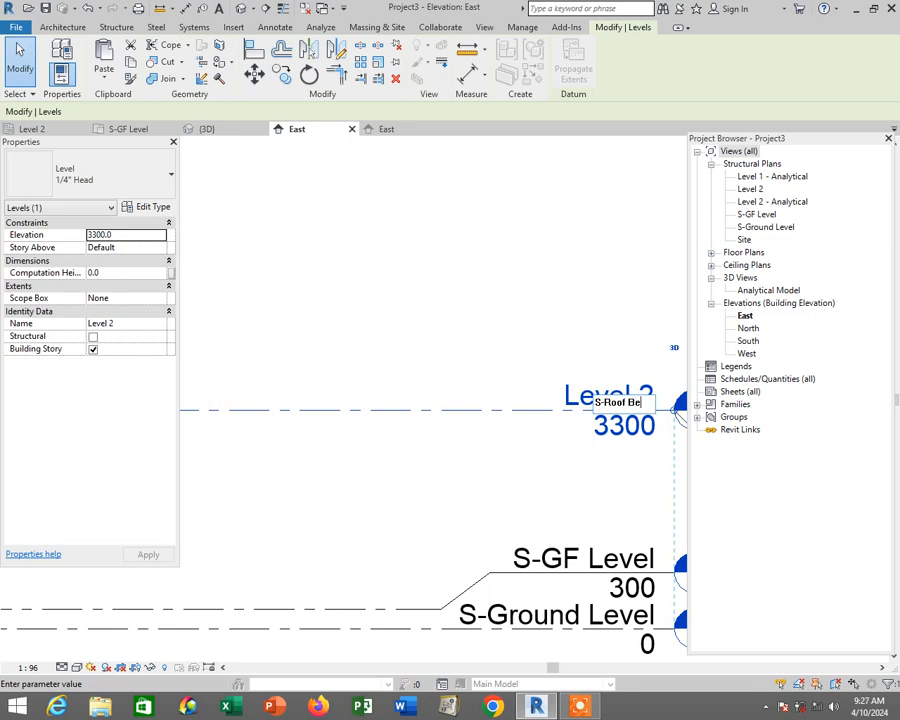
text(-Roof Beam)
text( Level)
key(Return)
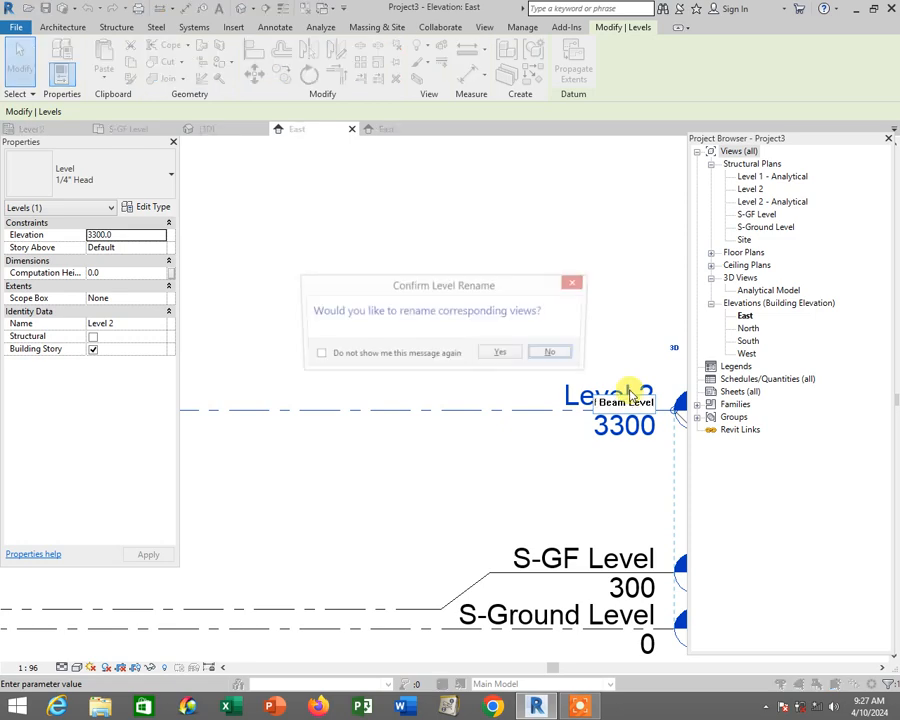
click(517, 360)
scroll(516, 356, down, 2)
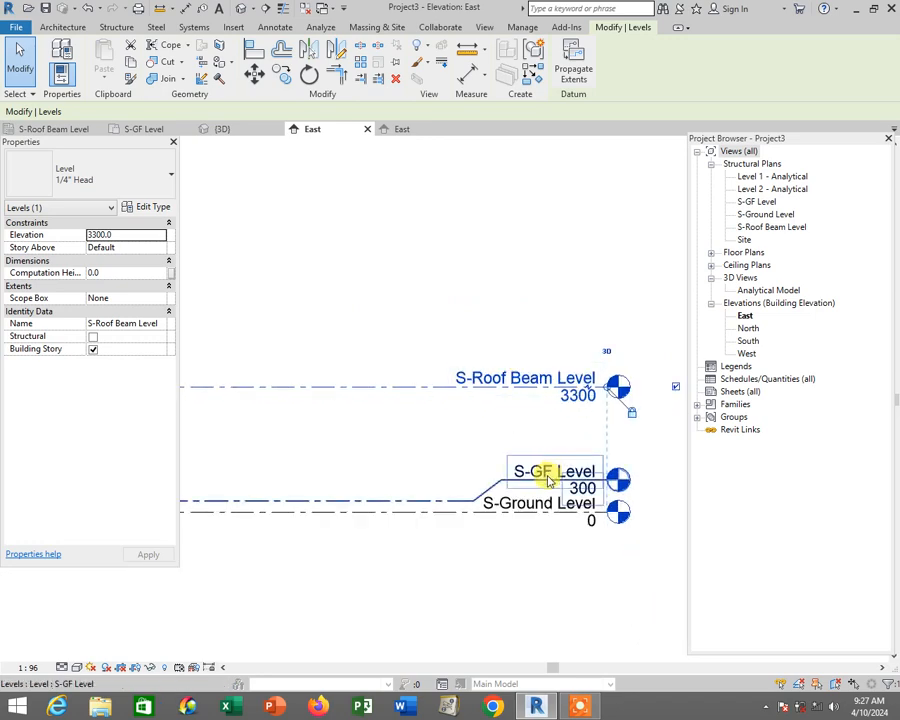
scroll(520, 510, down, 2)
middle_drag(552, 544, 559, 544)
click(545, 545)
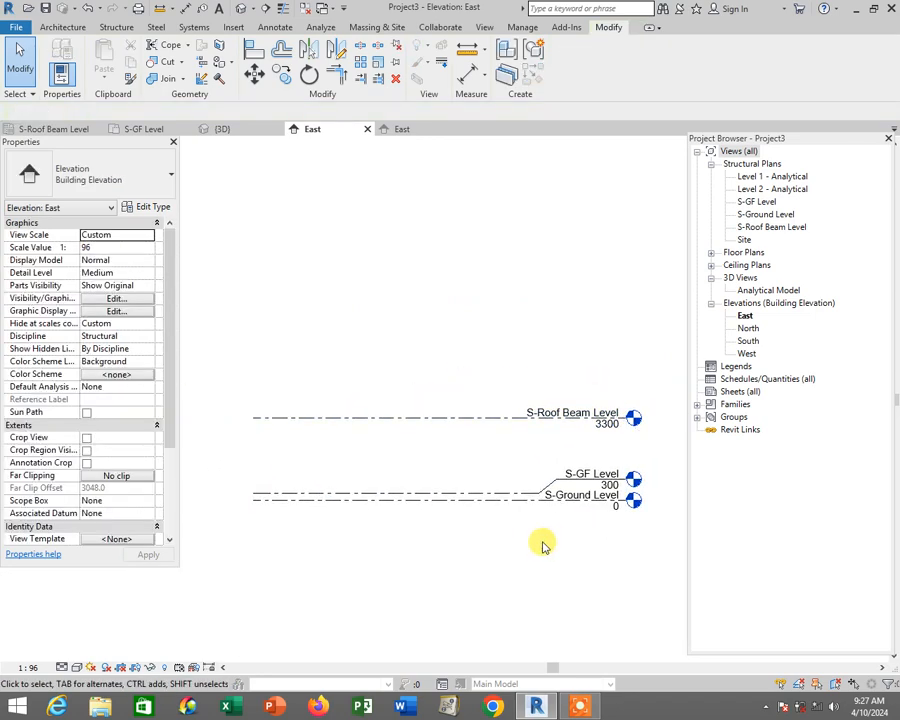
scroll(554, 548, up, 2)
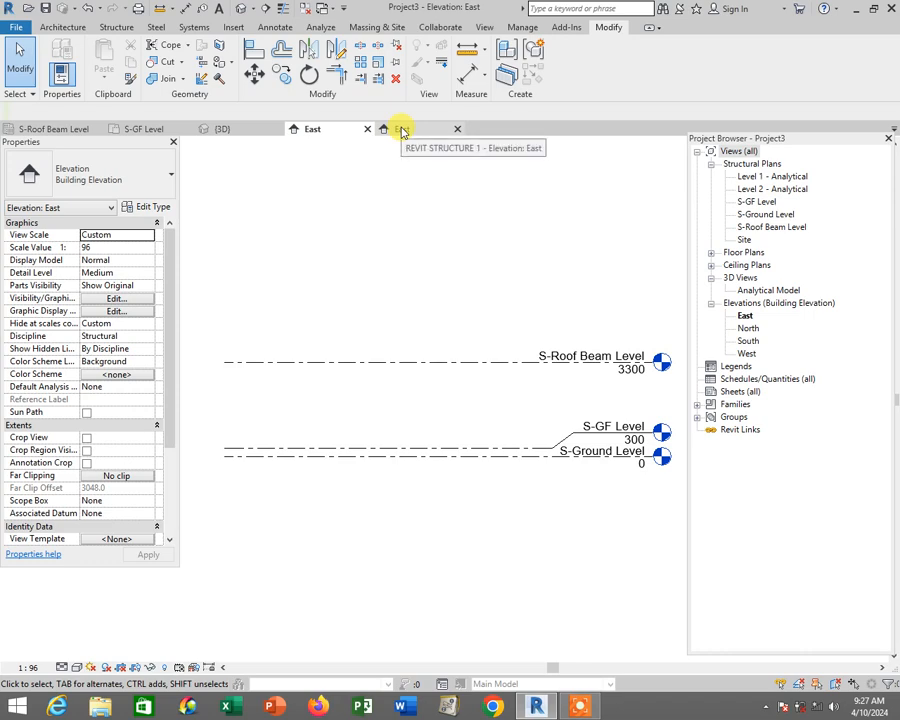
Check the footing level in the reference East elevation, and draw a new level about 1000 below S-Ground Level, aligned with the existing level ends
click(402, 131)
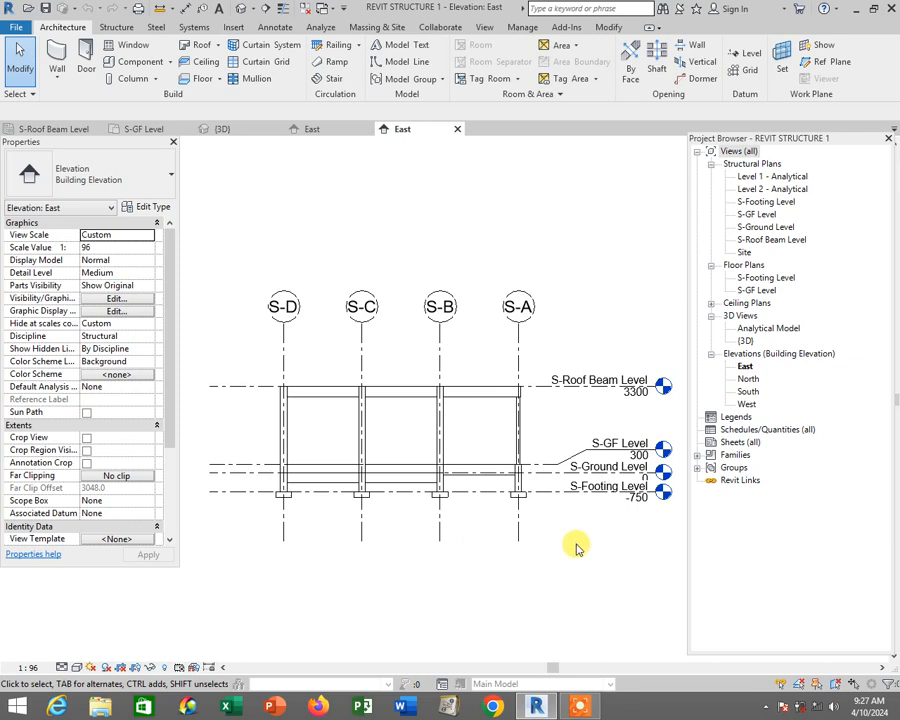
scroll(577, 545, up, 2)
middle_drag(575, 510, 488, 508)
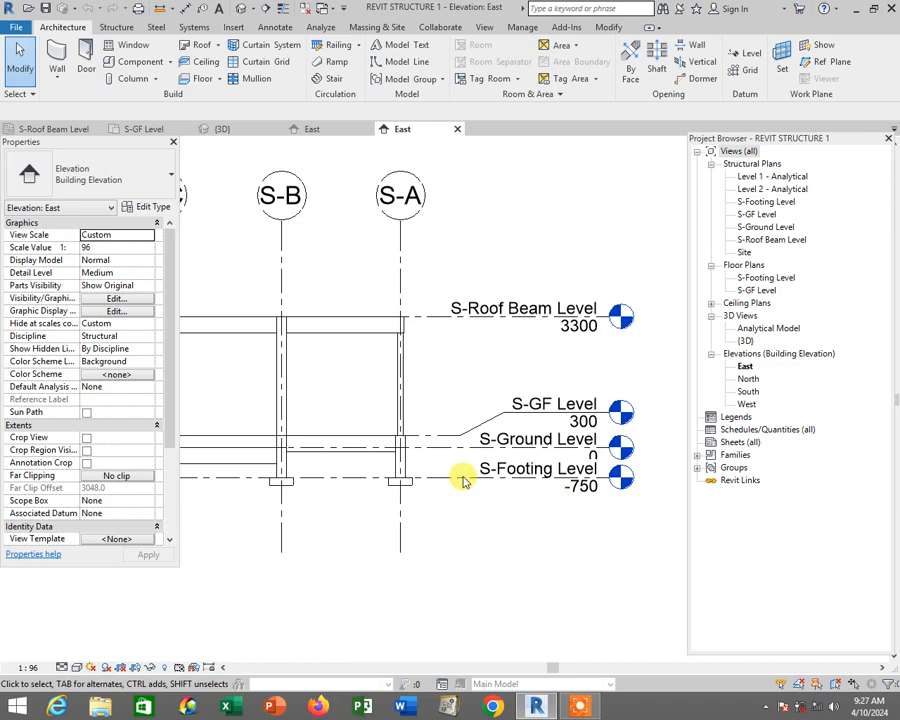
click(312, 131)
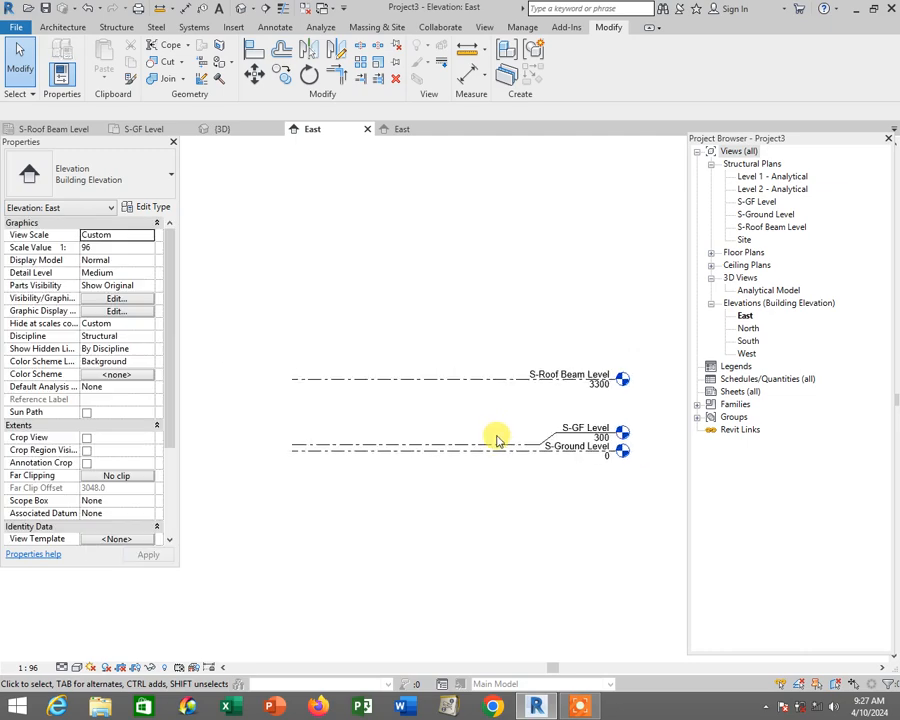
middle_drag(497, 437, 476, 435)
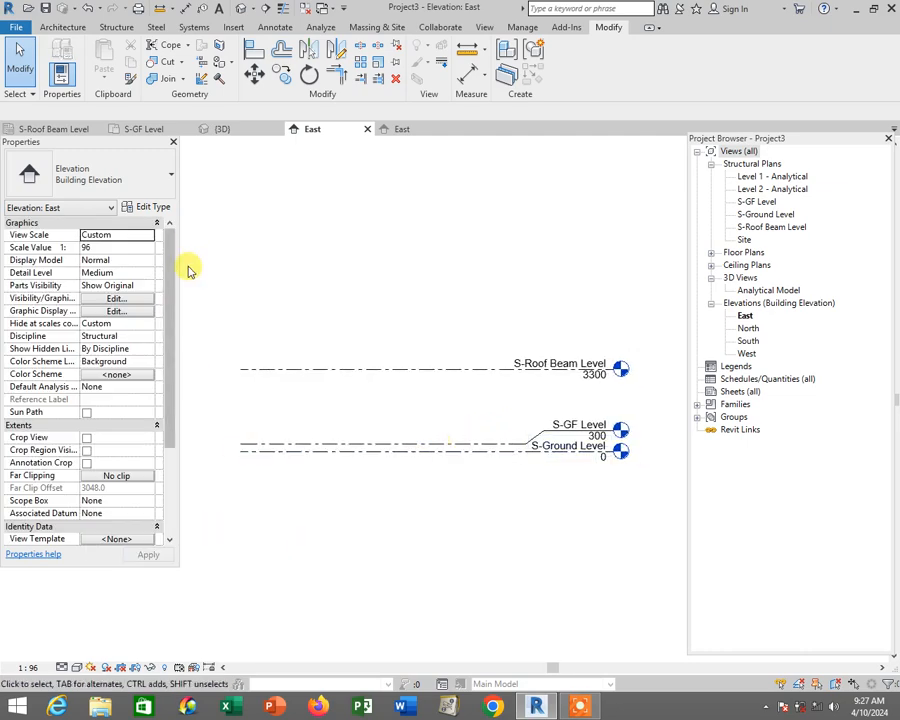
click(114, 32)
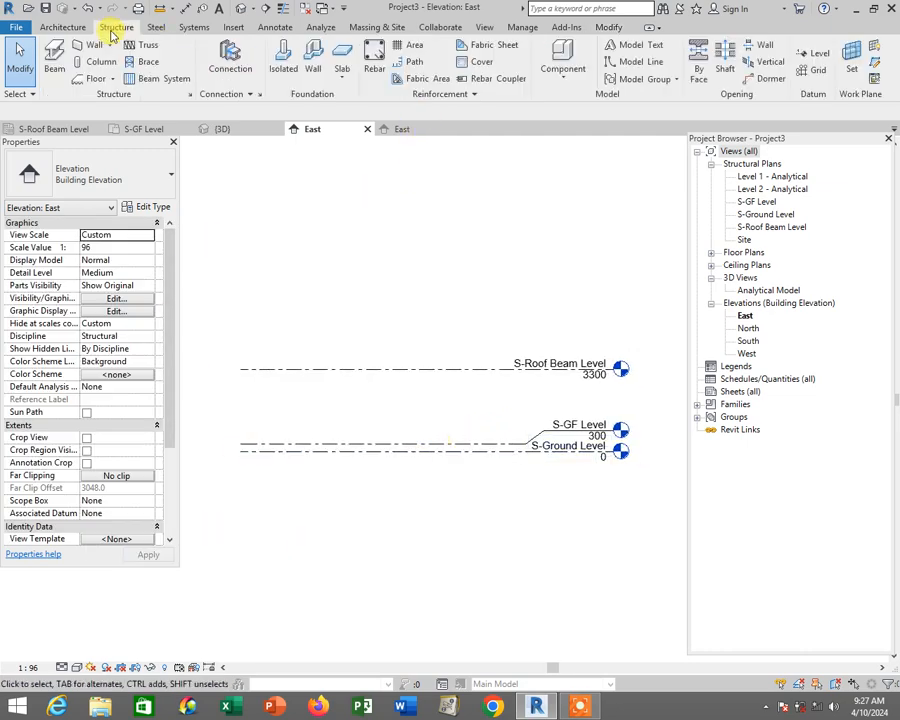
click(813, 60)
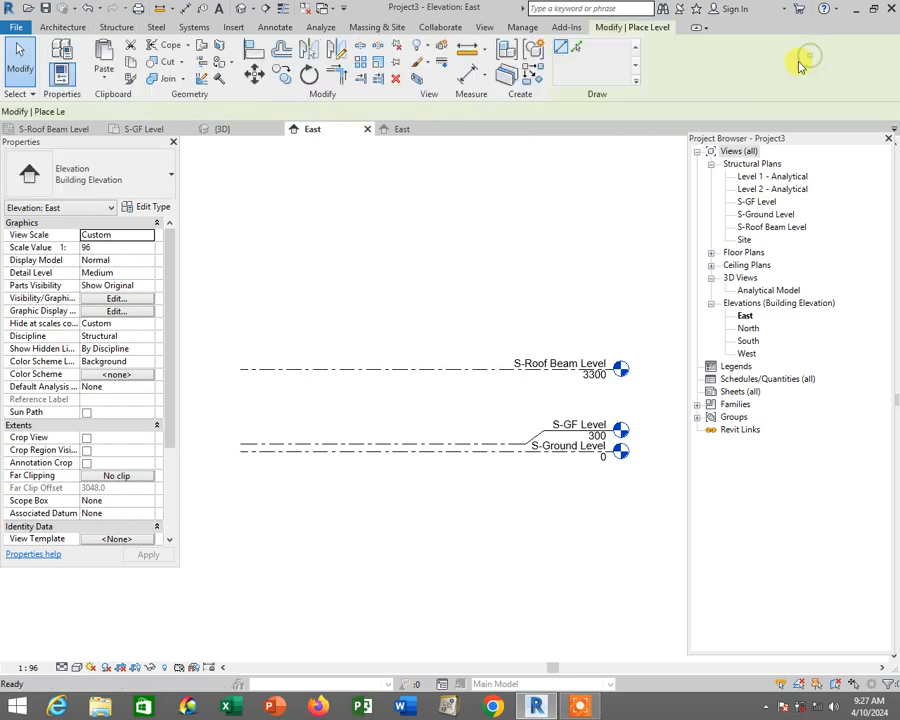
scroll(270, 490, up, 1)
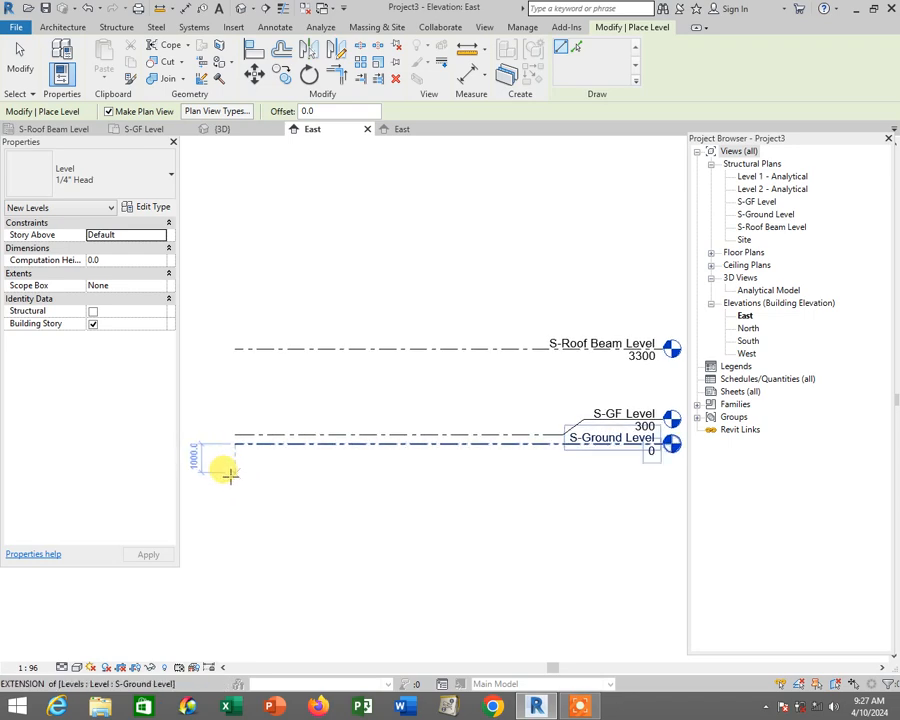
click(229, 471)
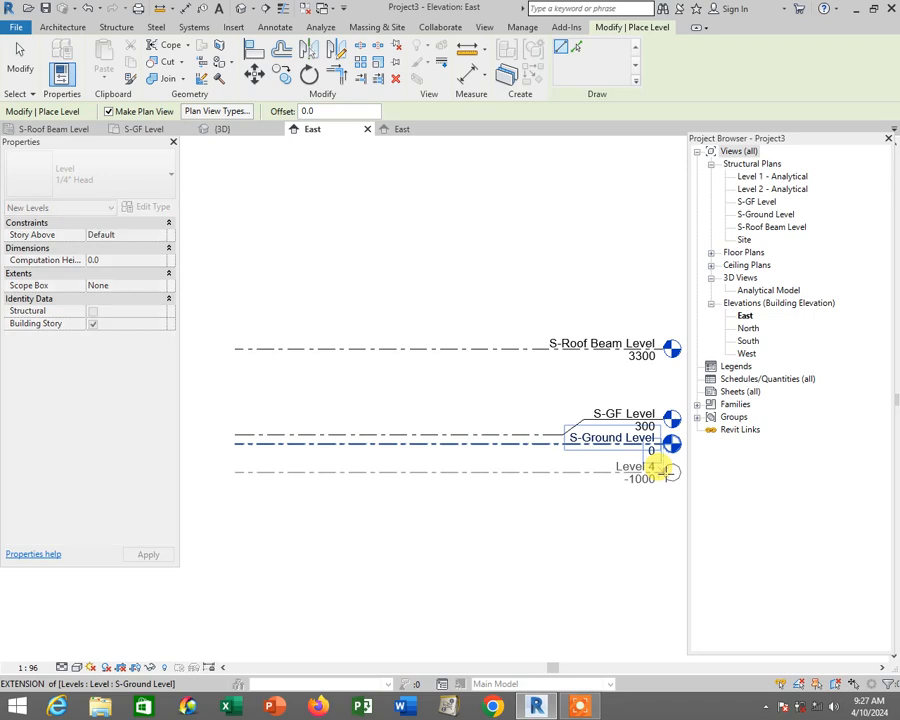
click(665, 470)
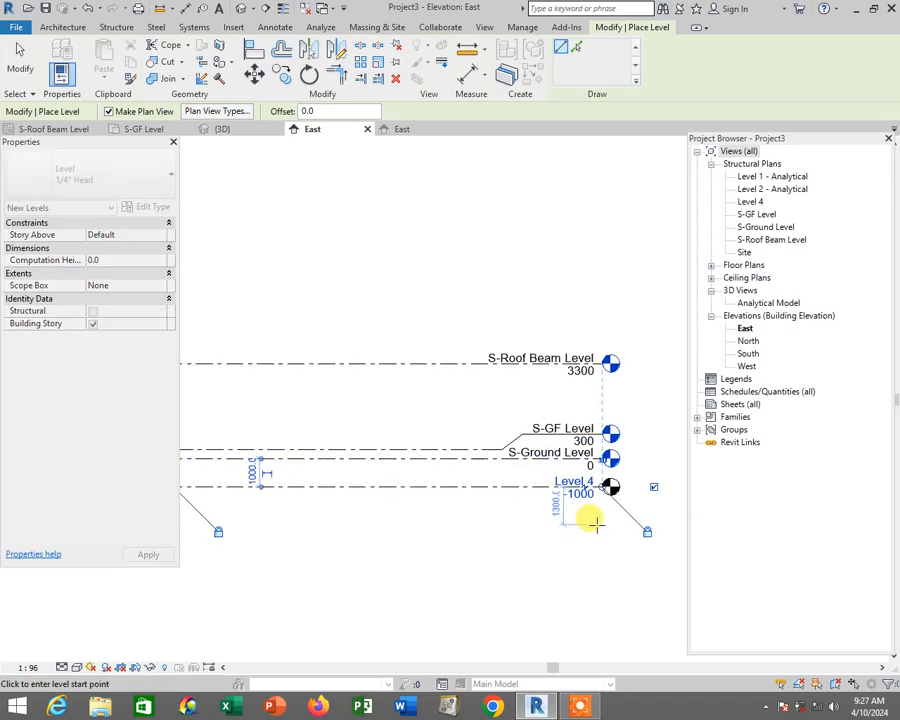
key(Escape)
key(Escape)
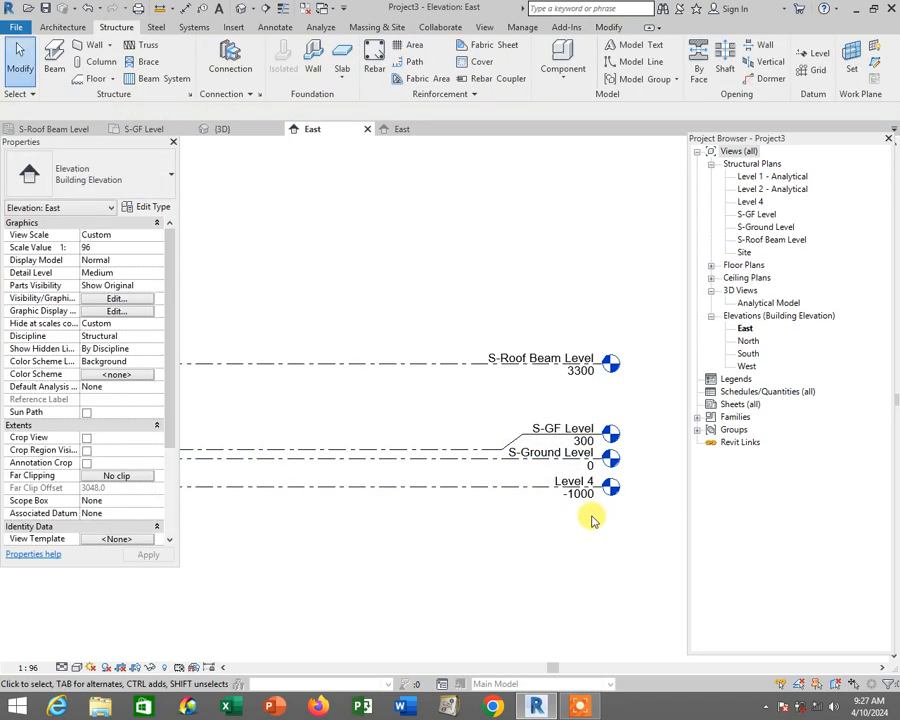
Rename the new lowest level as S-Footing Level, along with its corresponding views
scroll(590, 508, up, 1)
click(588, 462)
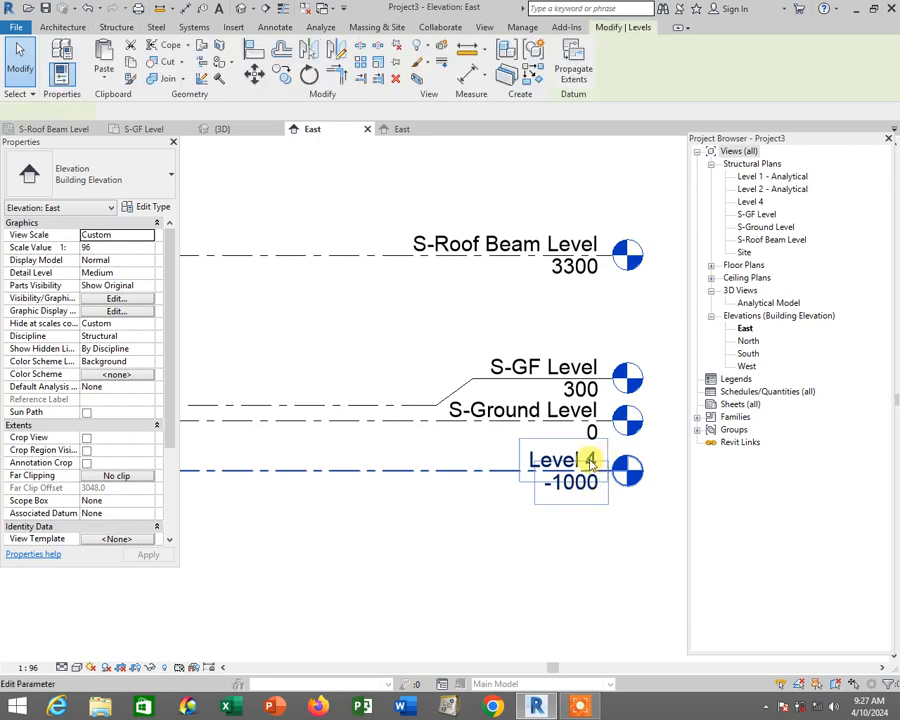
click(589, 460)
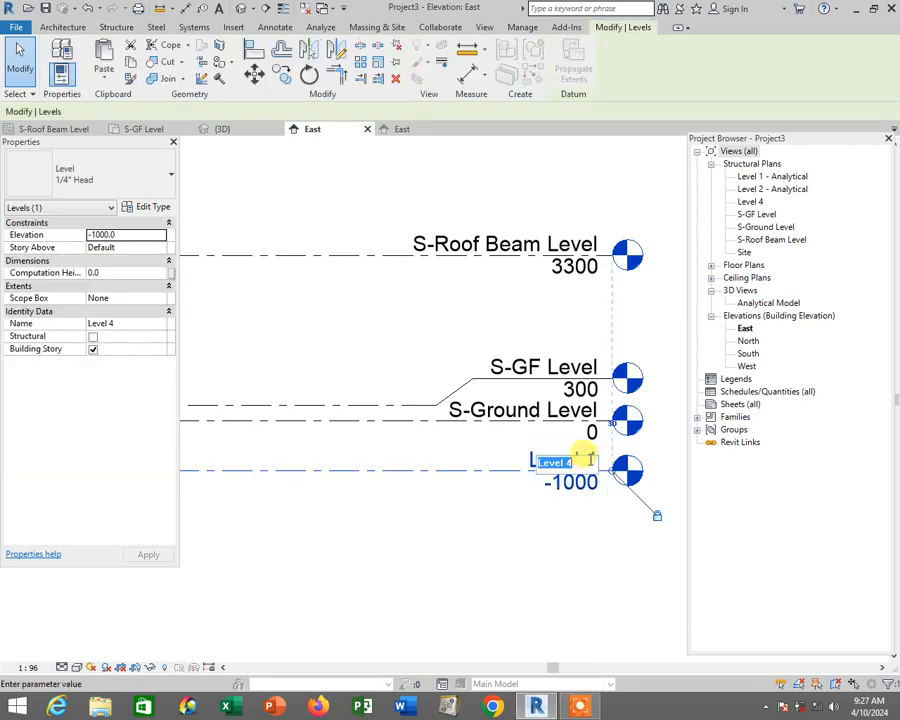
text(s)
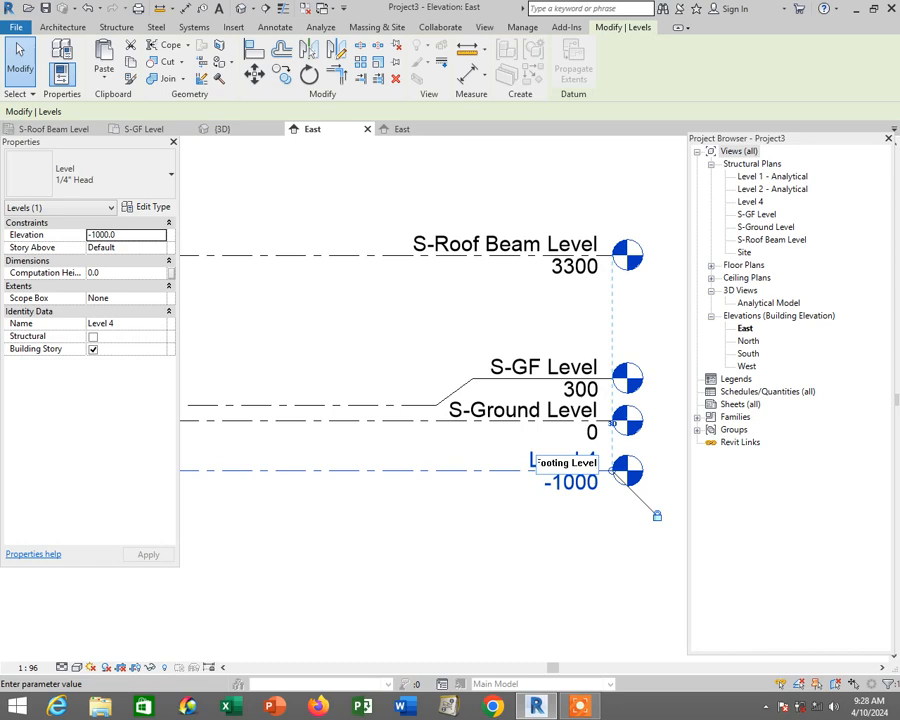
text(ooting Level)
key(Return)
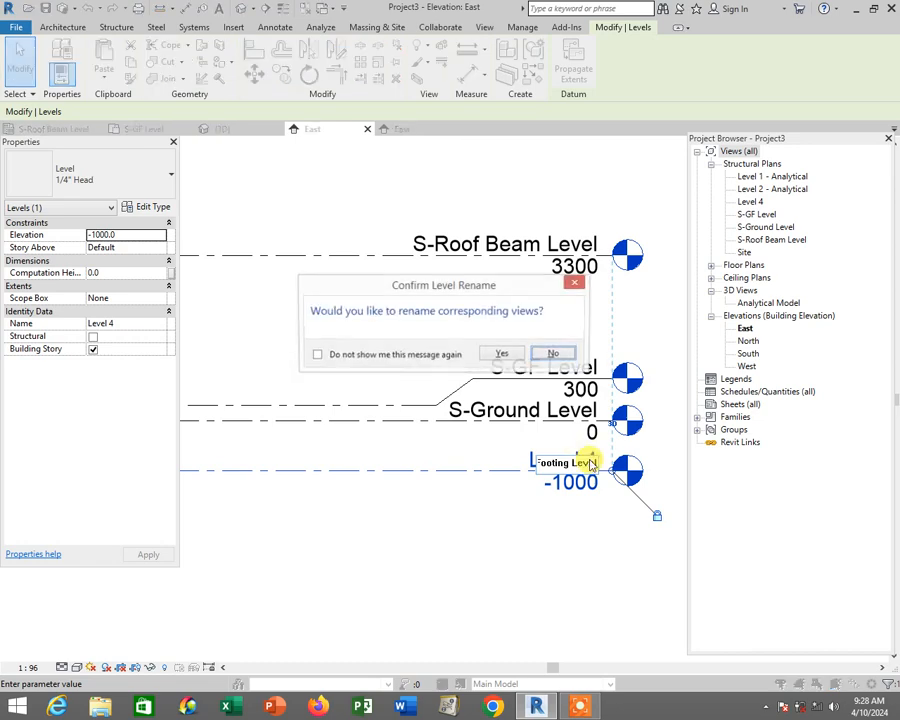
click(497, 354)
Set the S-Footing Level's elevation to -750
click(572, 481)
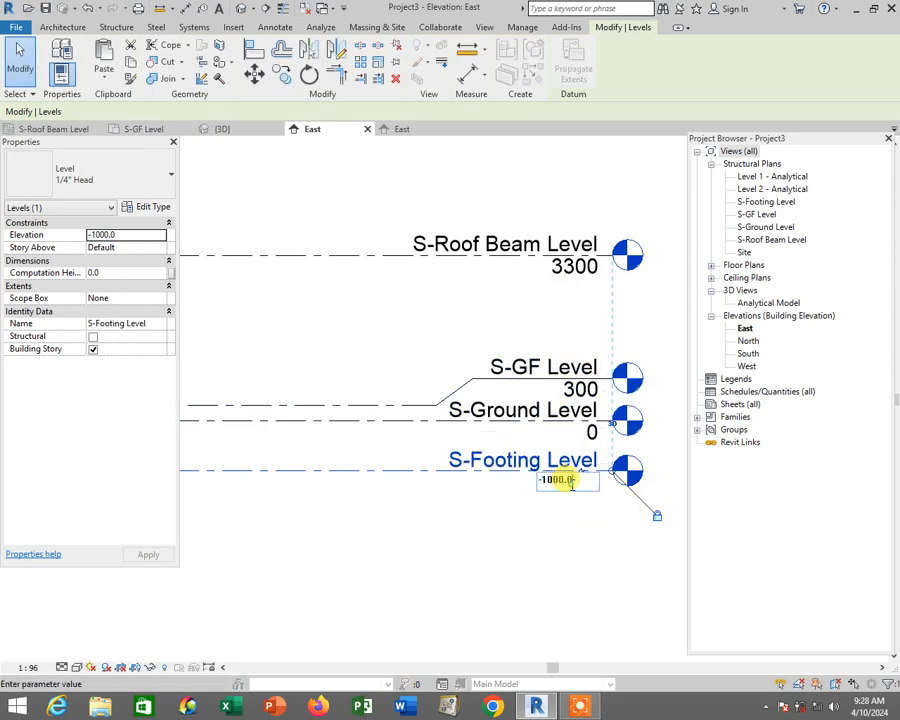
drag(578, 481, 525, 488)
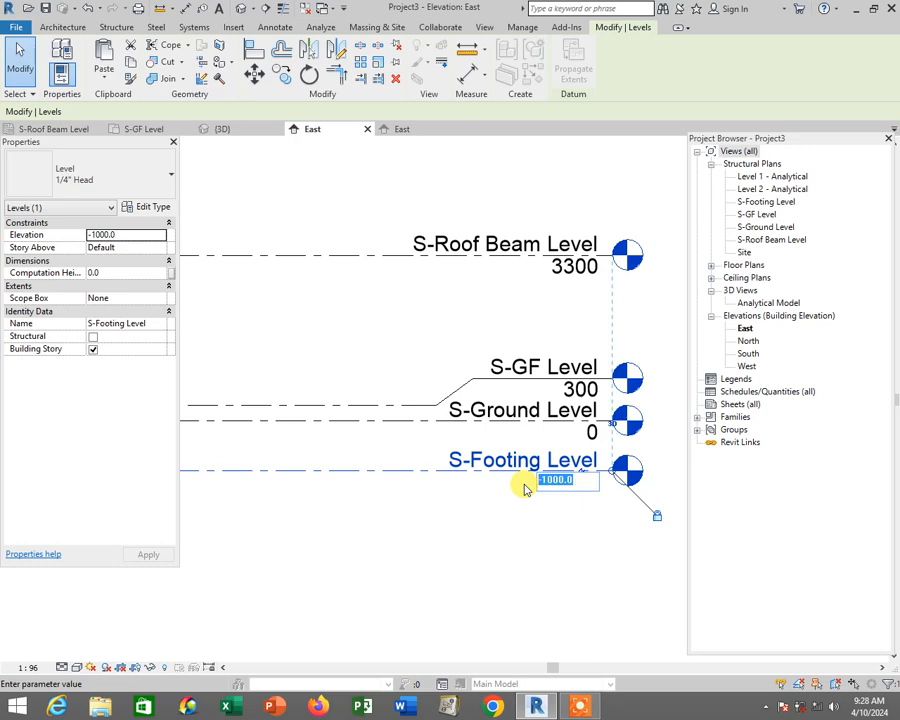
text(-750)
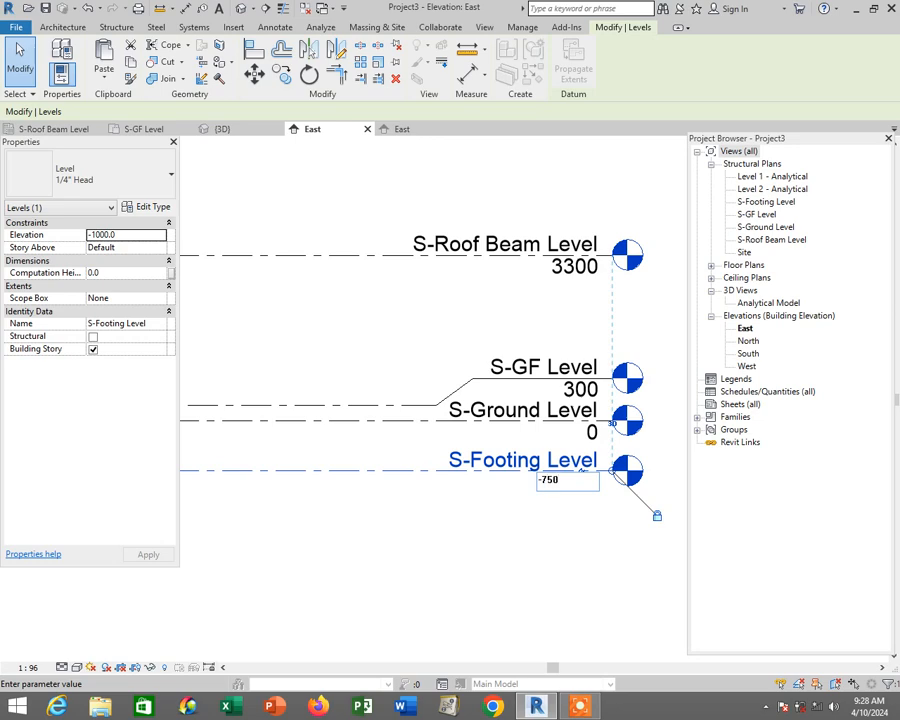
key(Return)
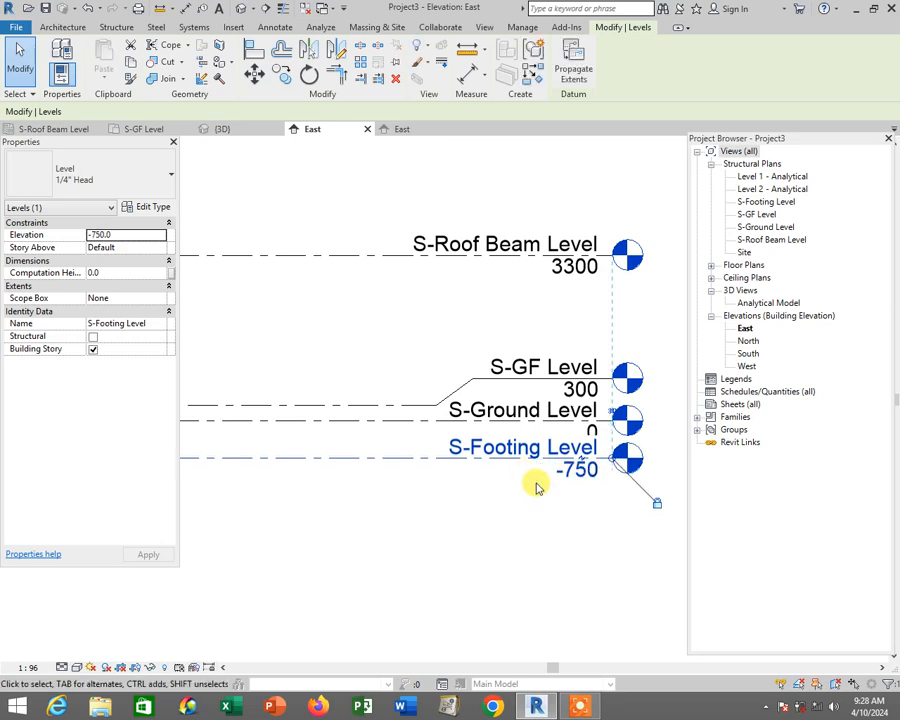
click(540, 512)
scroll(542, 514, down, 1)
scroll(543, 515, down, 2)
middle_drag(573, 530, 615, 536)
scroll(553, 523, up, 1)
middle_drag(556, 527, 572, 530)
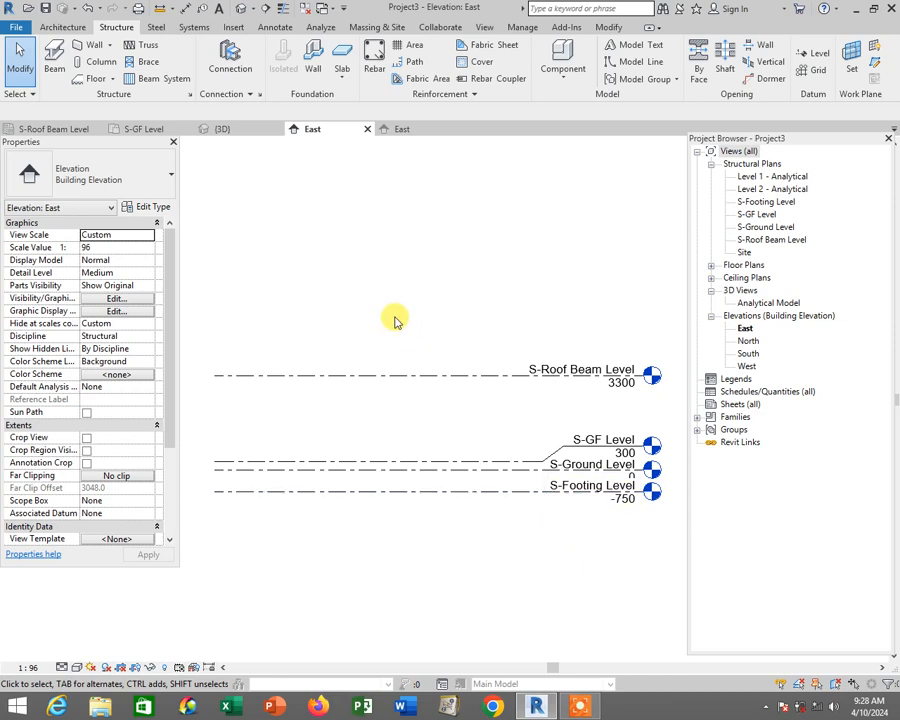
Examine the grid layout on the S-GF Level structural plan of REVIT STRUCTURE 1, and return to its East elevation
click(401, 131)
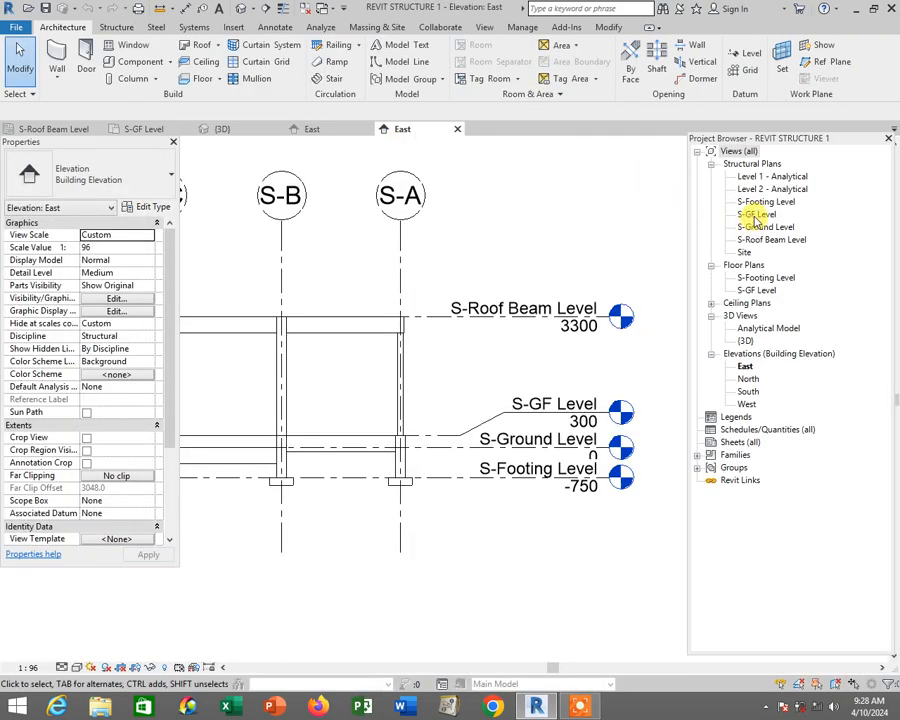
double_click(757, 215)
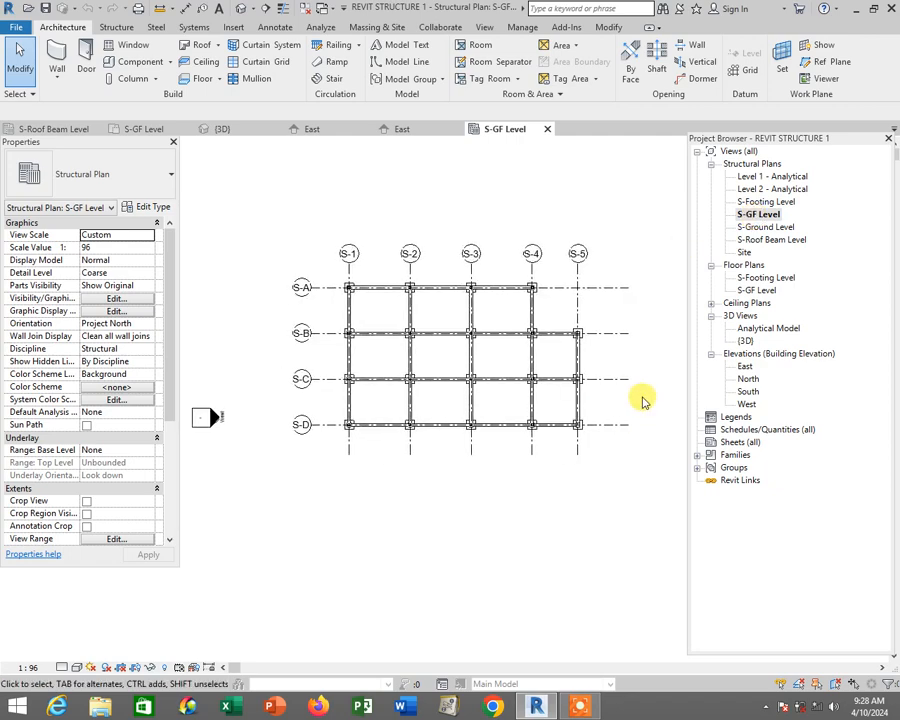
scroll(449, 287, up, 2)
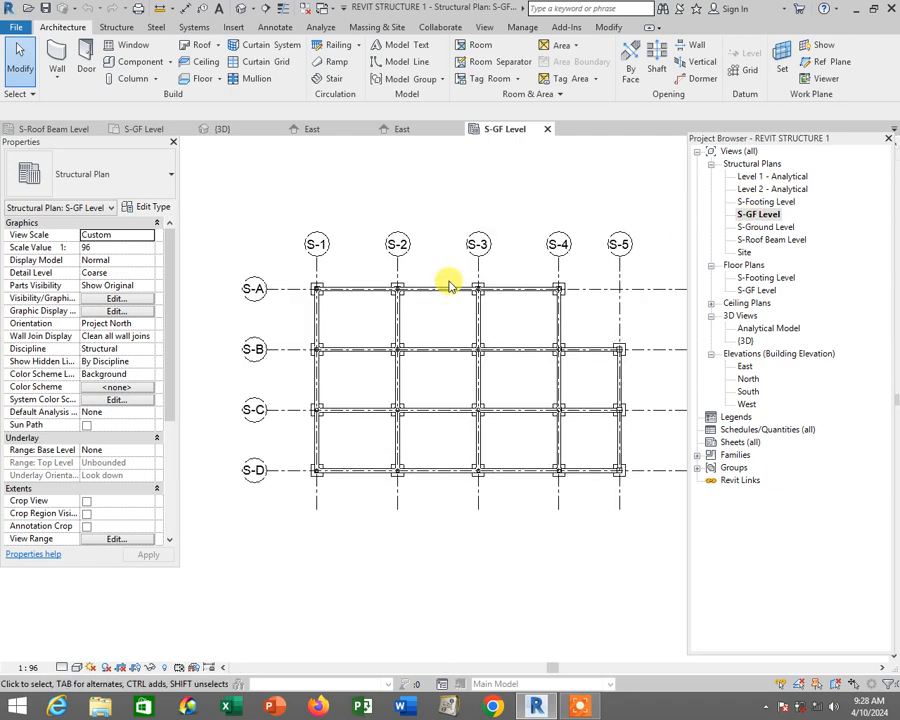
middle_drag(428, 270, 404, 274)
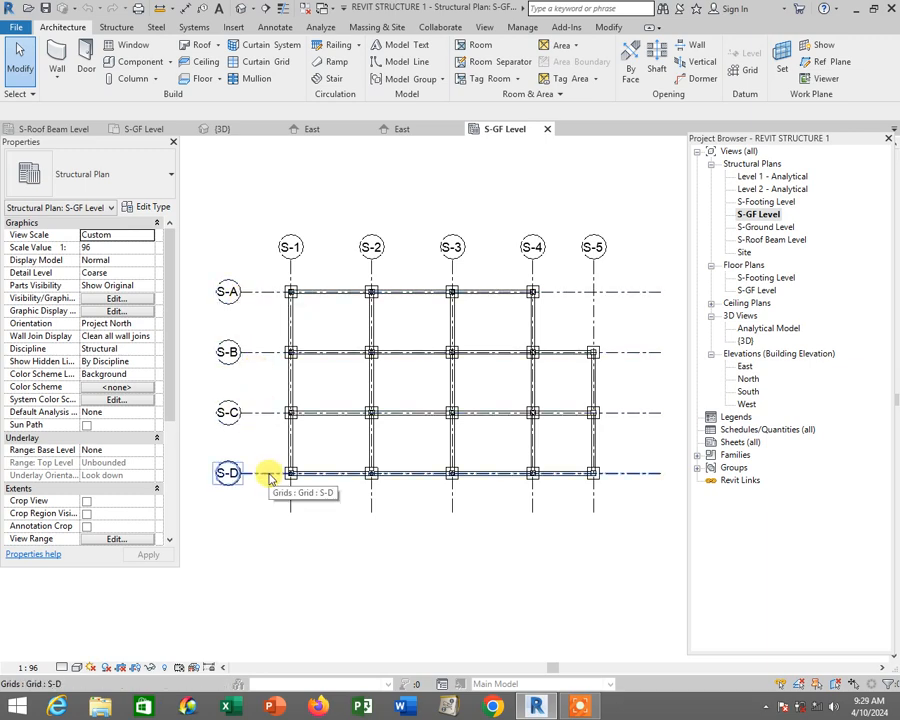
click(401, 130)
scroll(512, 240, down, 1)
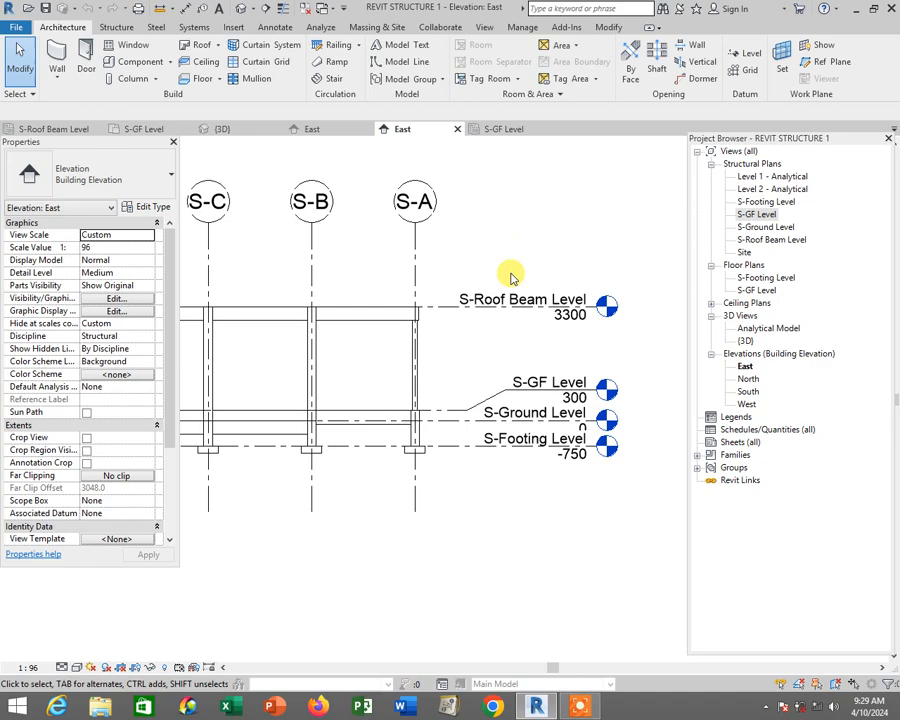
Check the grid layout on the S-GF Level plans of REVIT STRUCTURE 1, and return to the East elevation of Project3
double_click(757, 215)
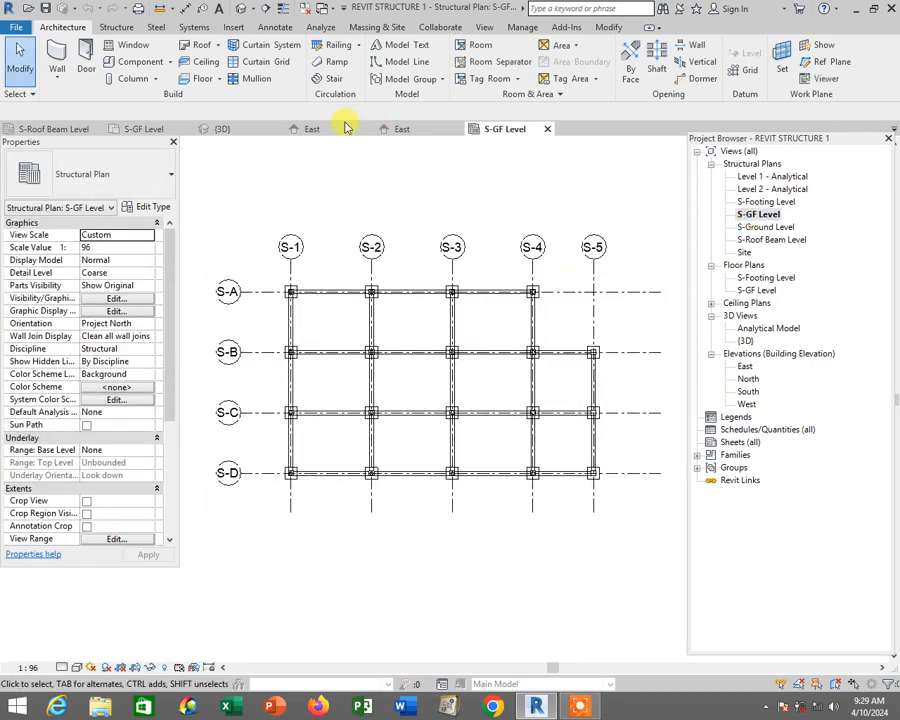
click(150, 129)
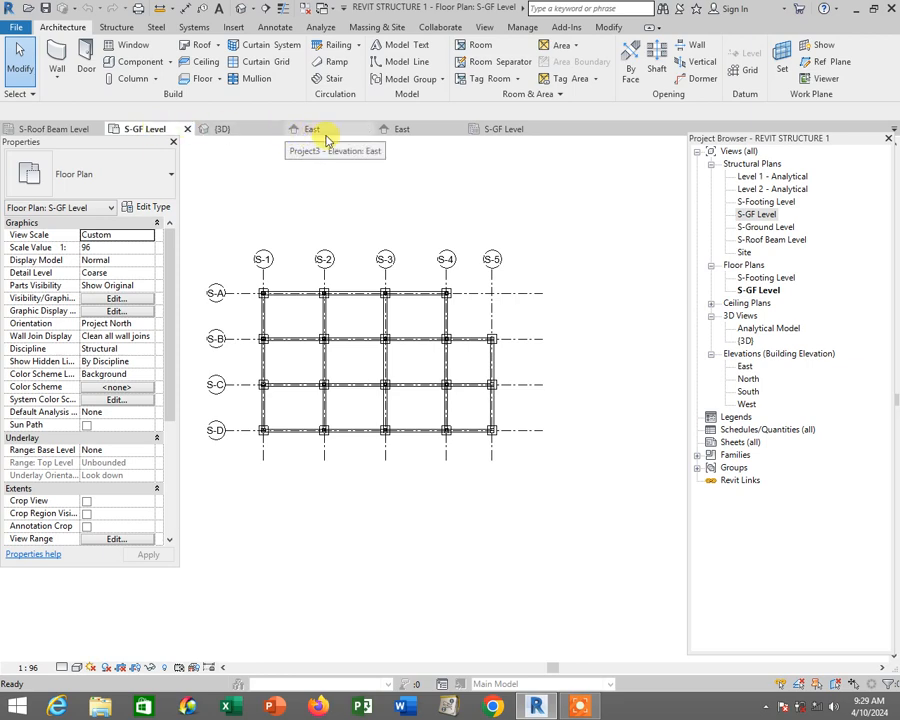
click(58, 131)
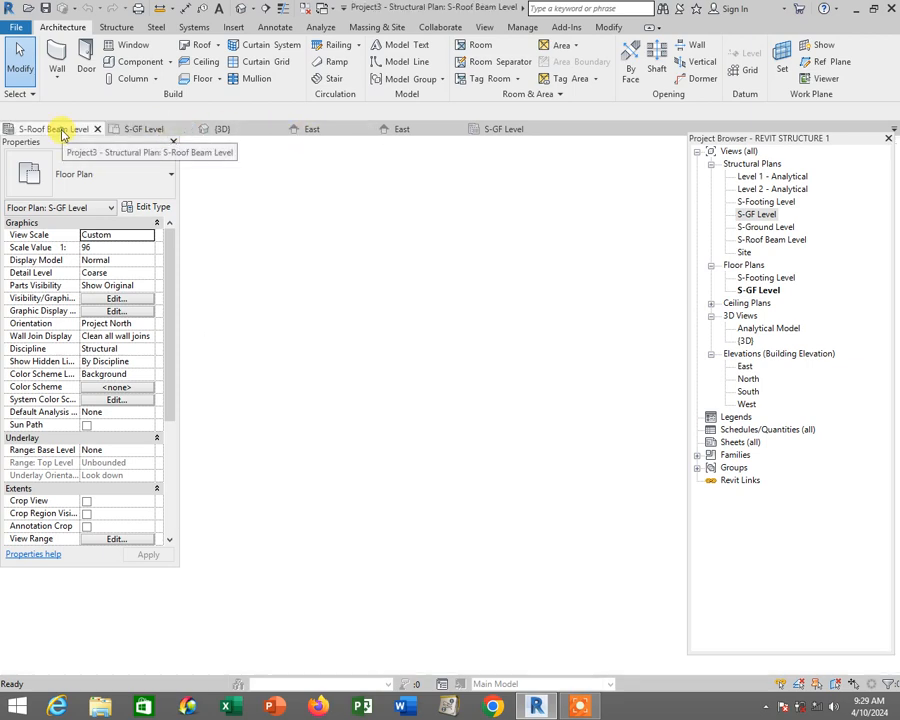
click(130, 129)
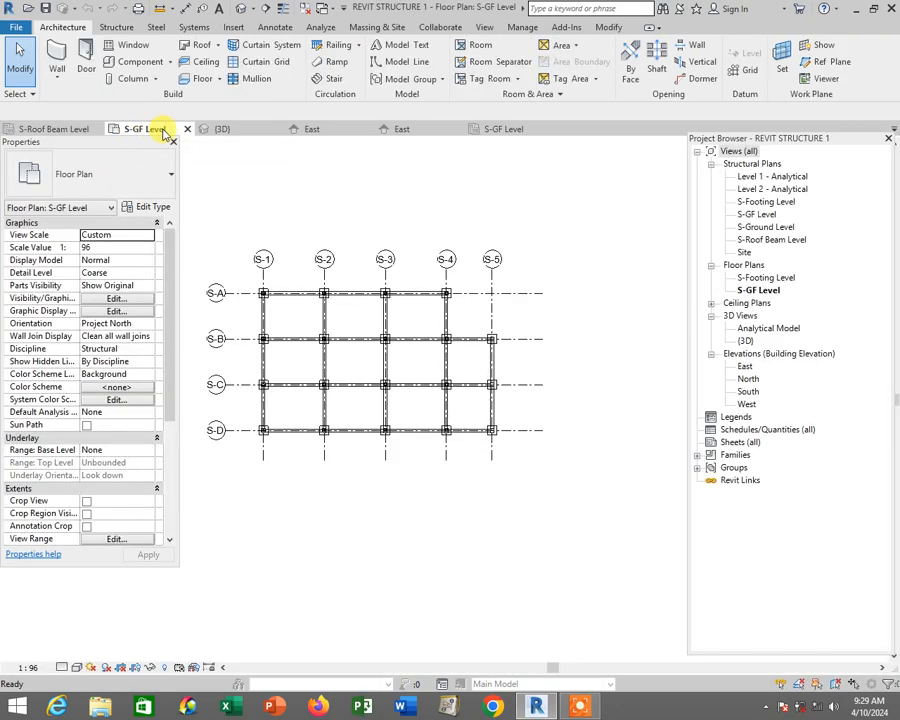
click(226, 132)
click(318, 129)
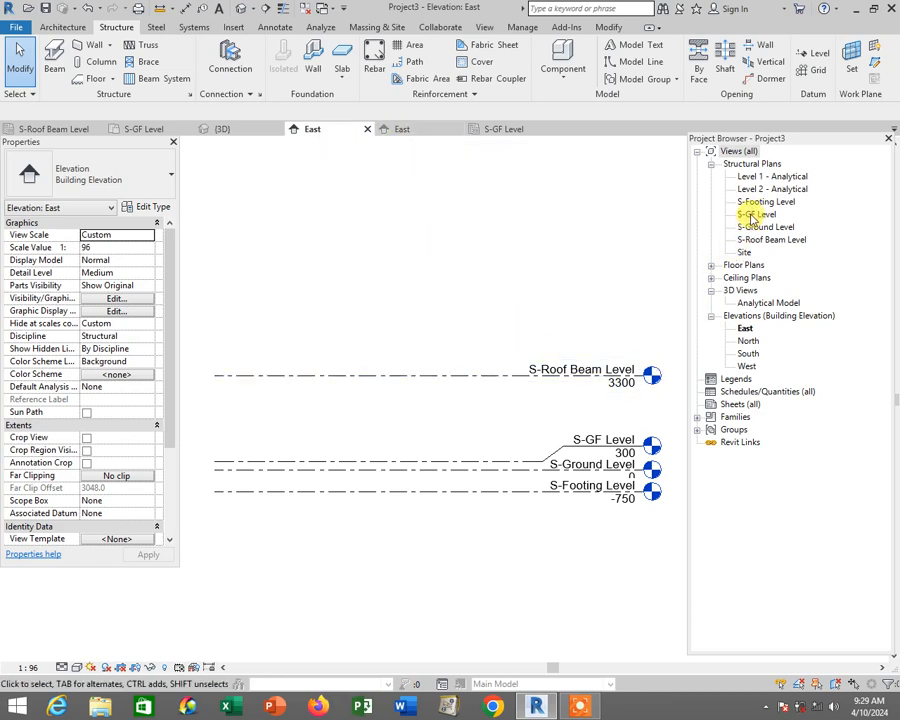
Open the S-GF Level structural plan of Project3
click(755, 215)
click(748, 227)
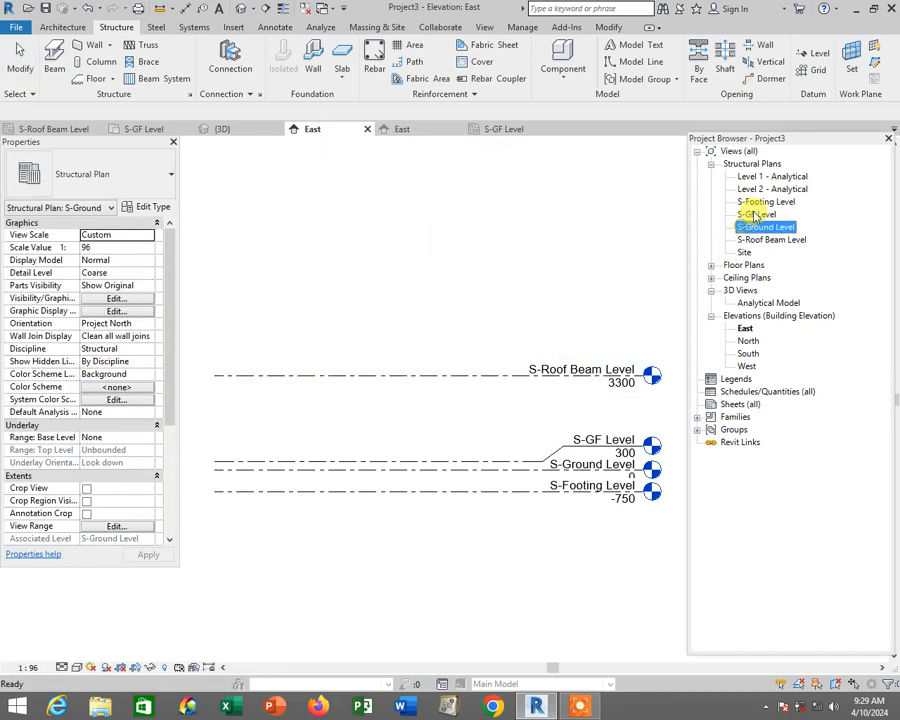
double_click(755, 215)
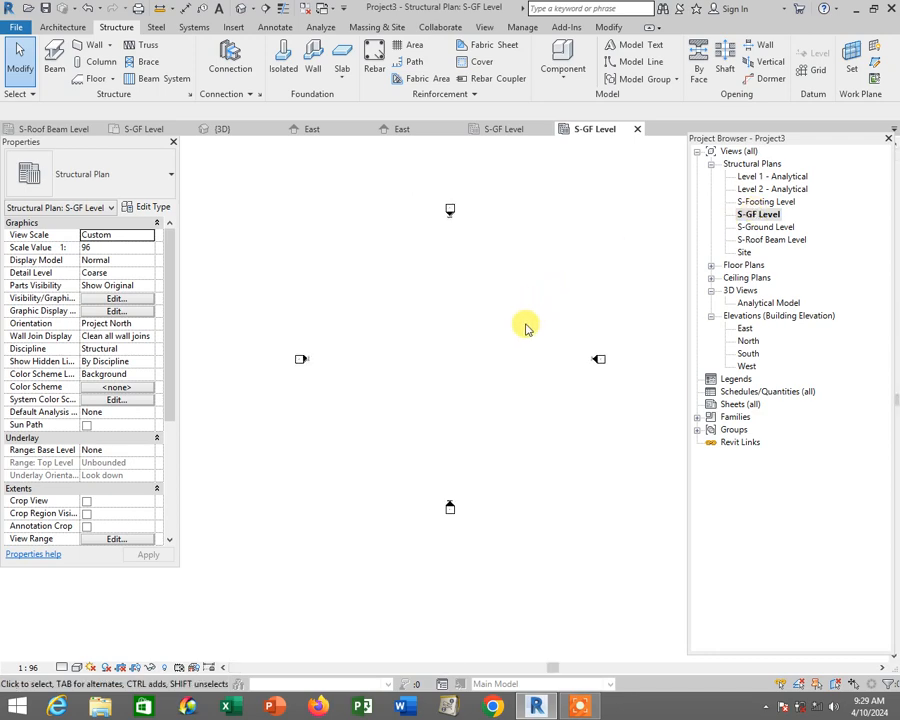
scroll(527, 328, down, 1)
middle_drag(505, 342, 460, 398)
scroll(444, 376, up, 1)
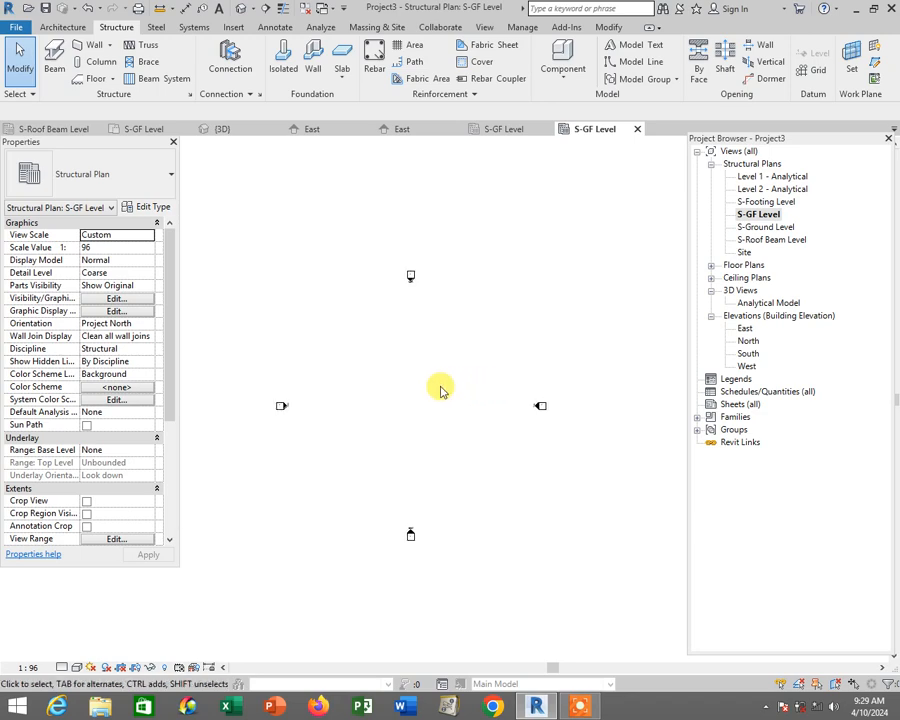
scroll(441, 390, up, 1)
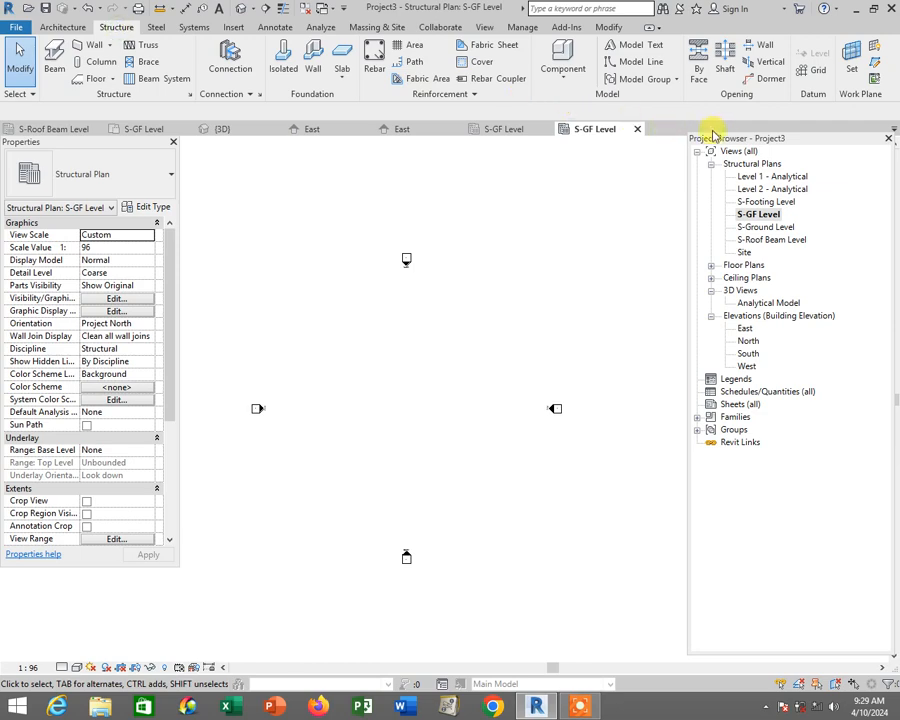
Draw four vertical grid lines of equal length between the elevation markers, numbered from left to right and spaced 4000 apart
click(811, 76)
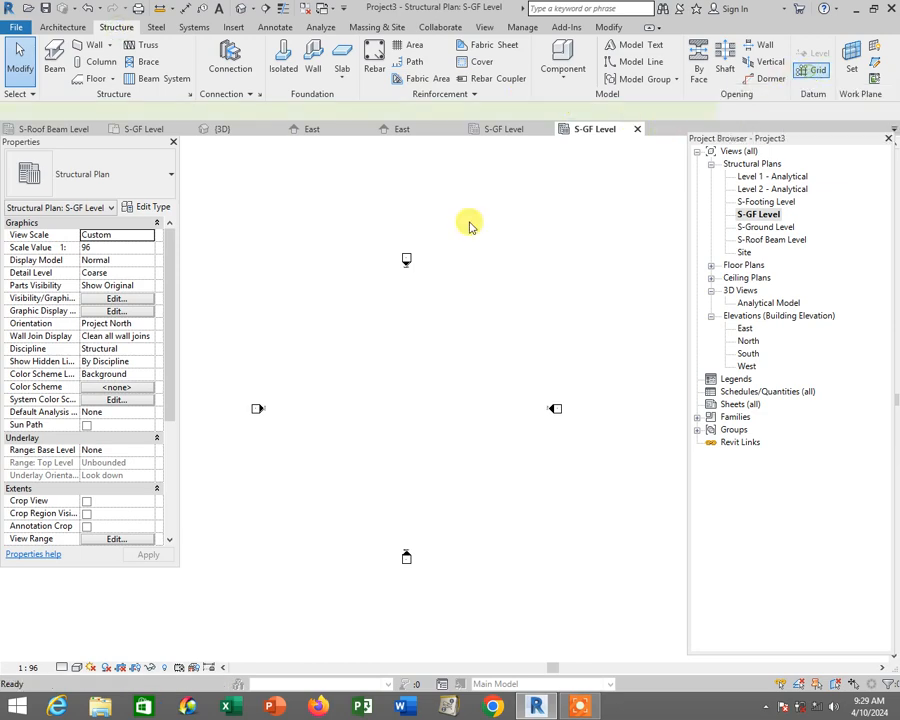
click(312, 474)
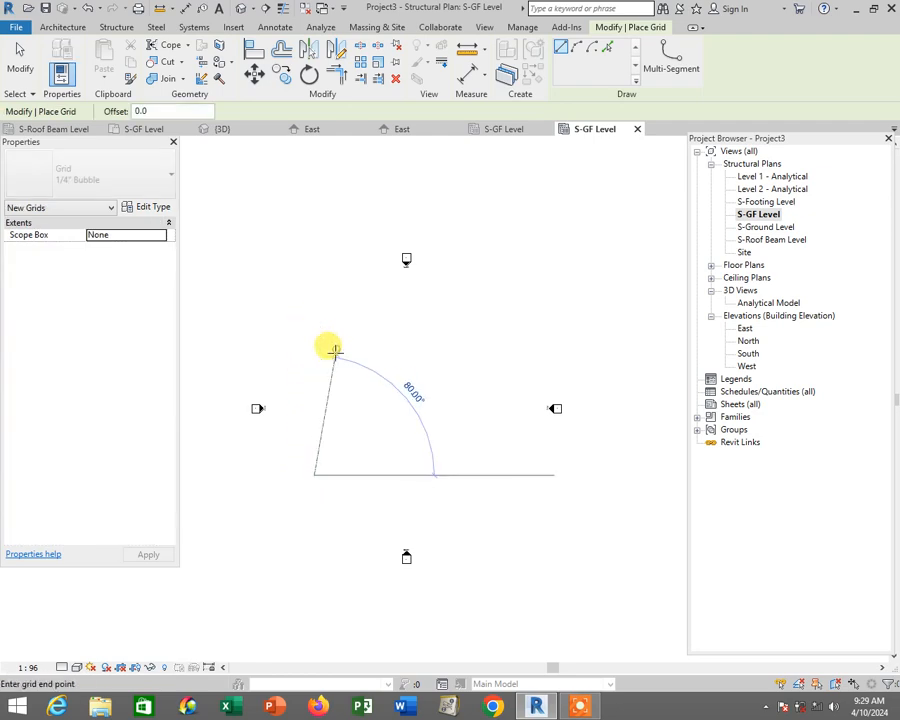
click(314, 317)
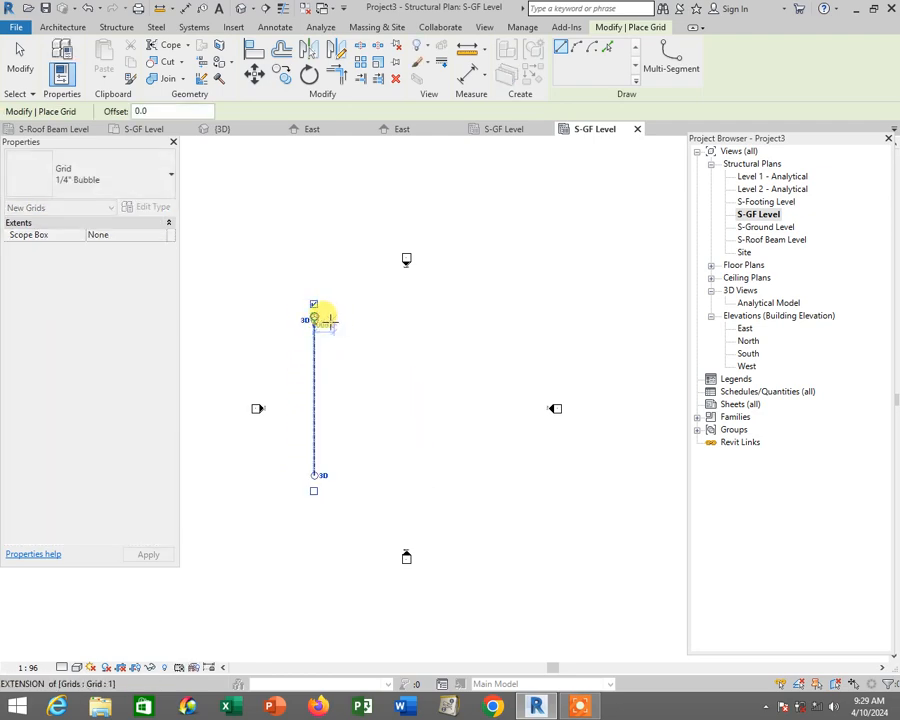
scroll(323, 316, up, 3)
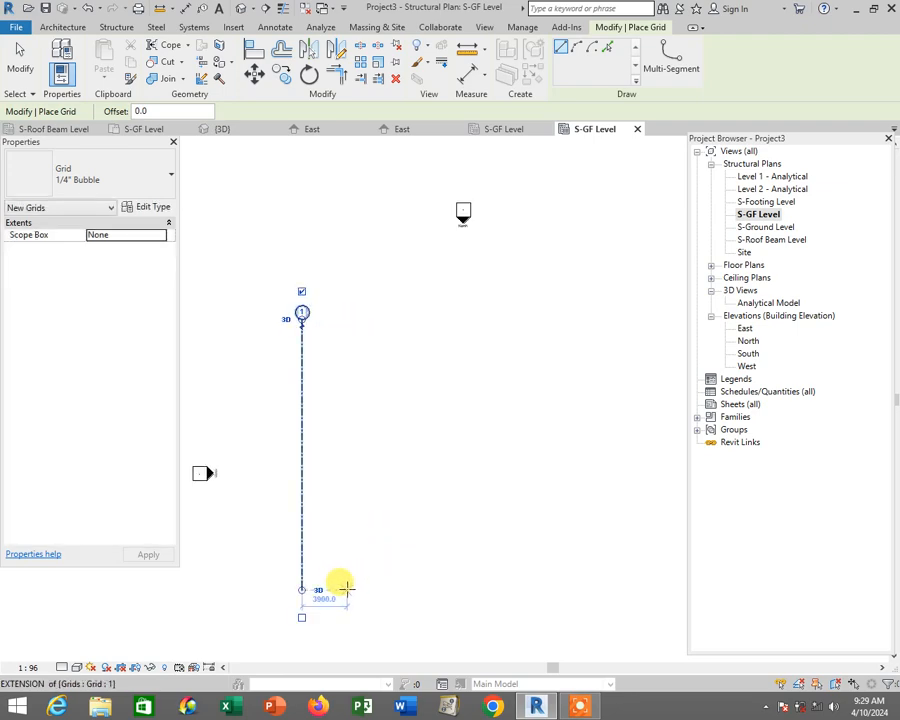
click(346, 589)
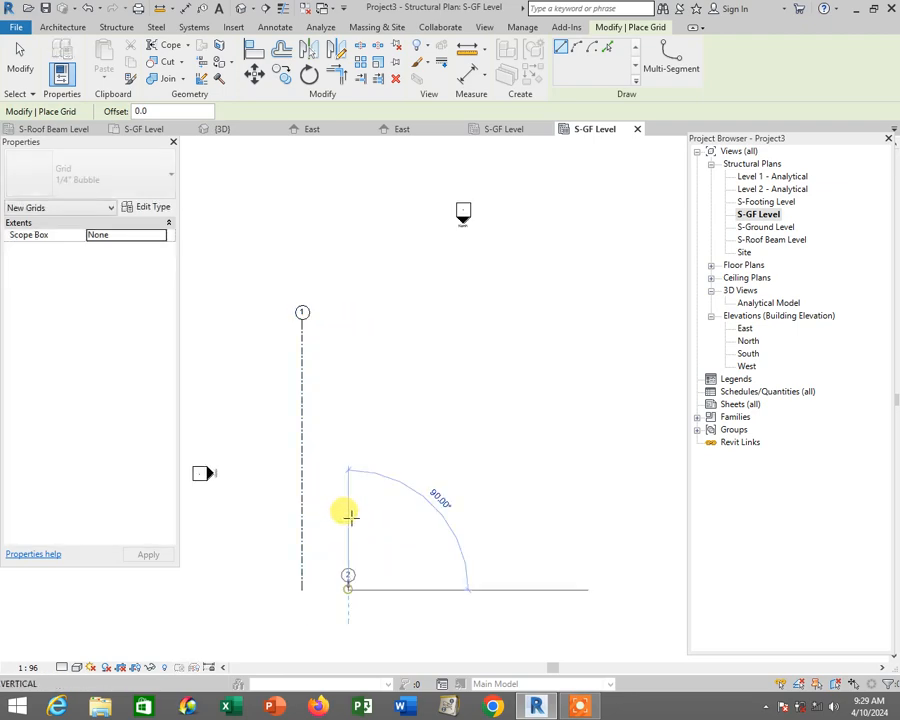
click(347, 314)
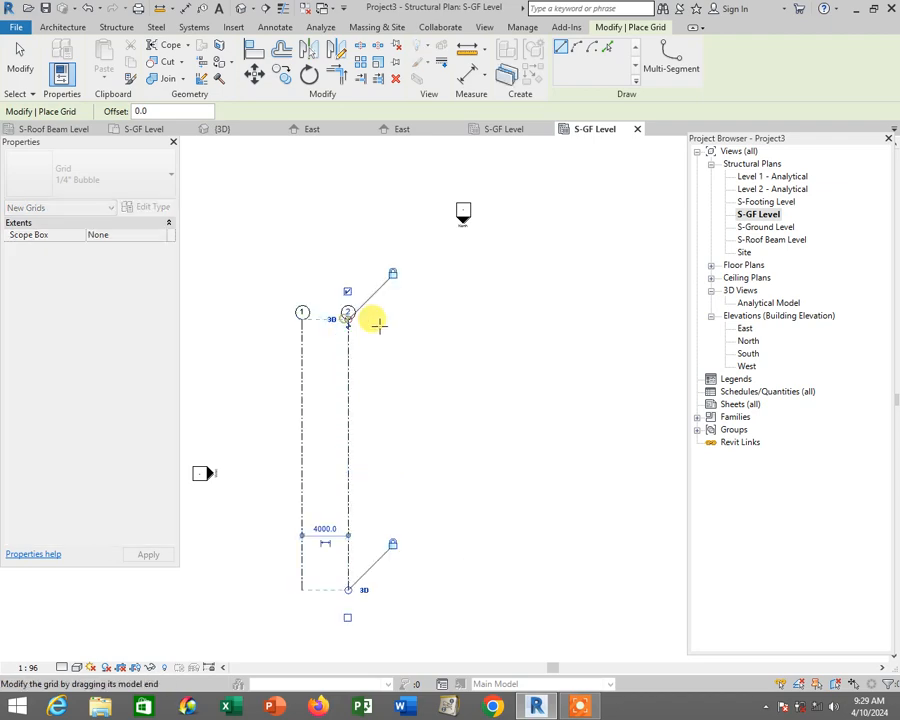
click(394, 589)
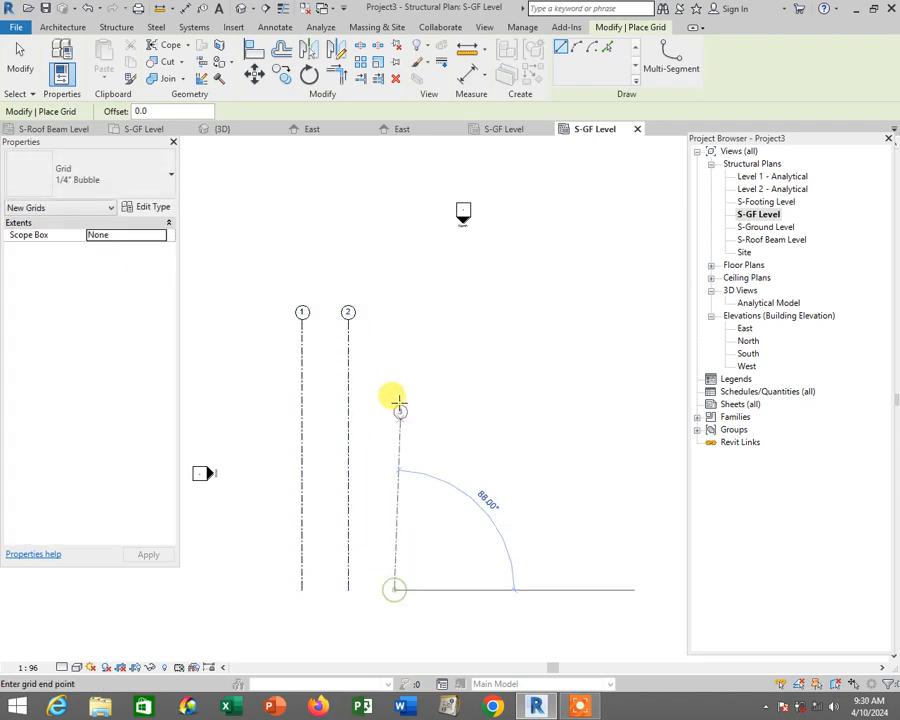
click(393, 318)
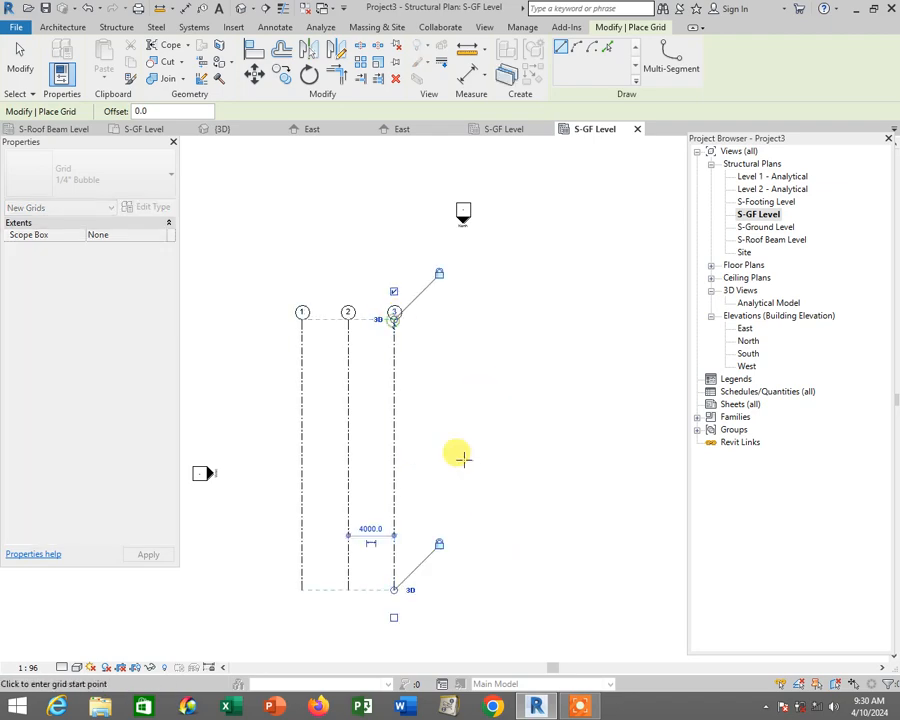
click(440, 589)
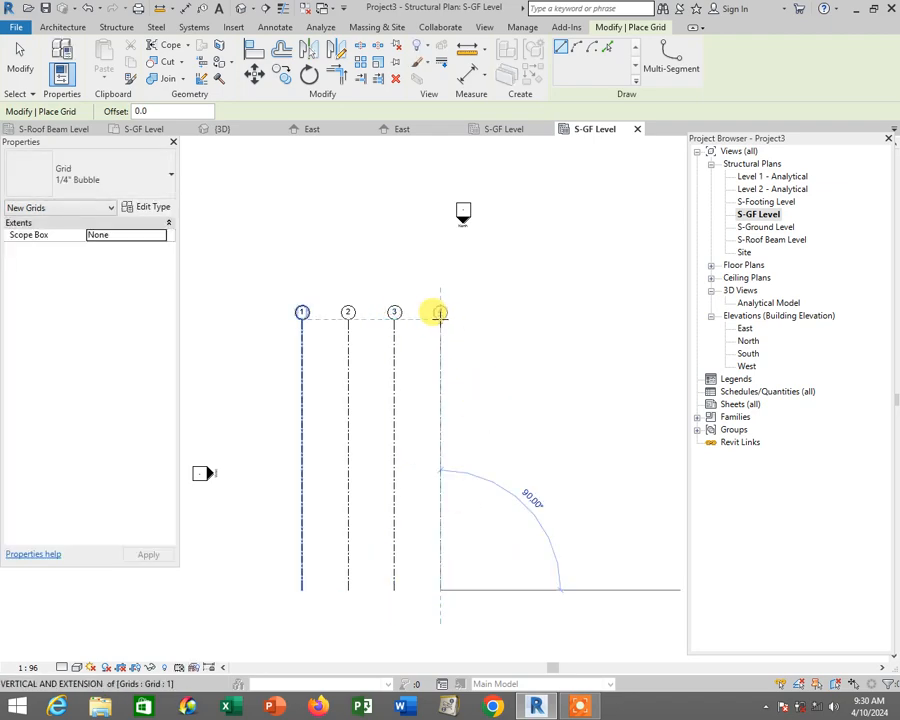
click(438, 312)
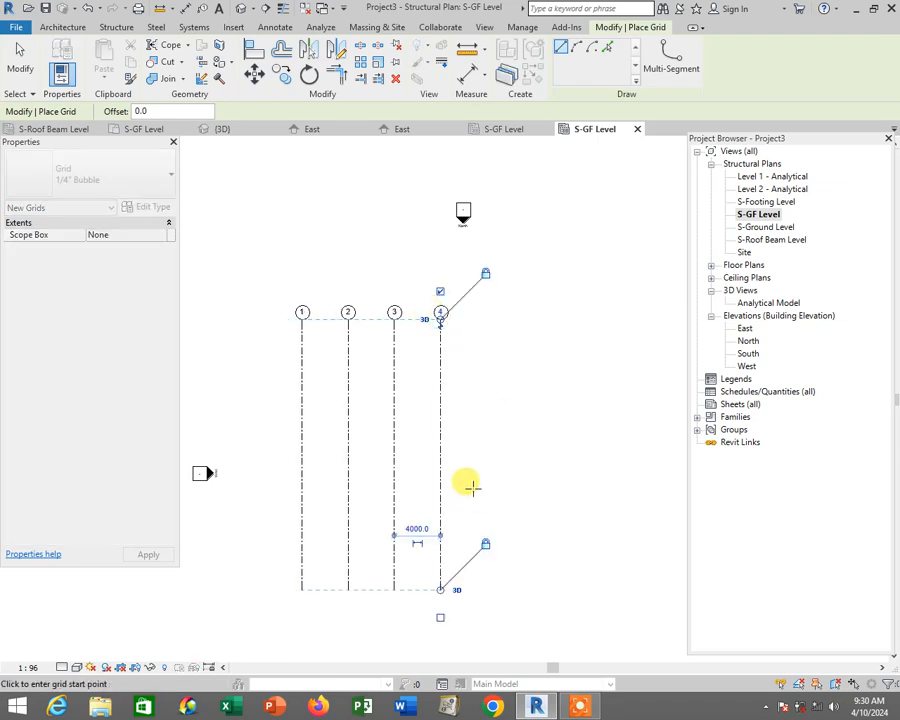
Draw a fifth vertical grid line 3000 to the right of grid 4, with its ends aligned to the others
scroll(469, 484, up, 1)
middle_drag(476, 472, 496, 490)
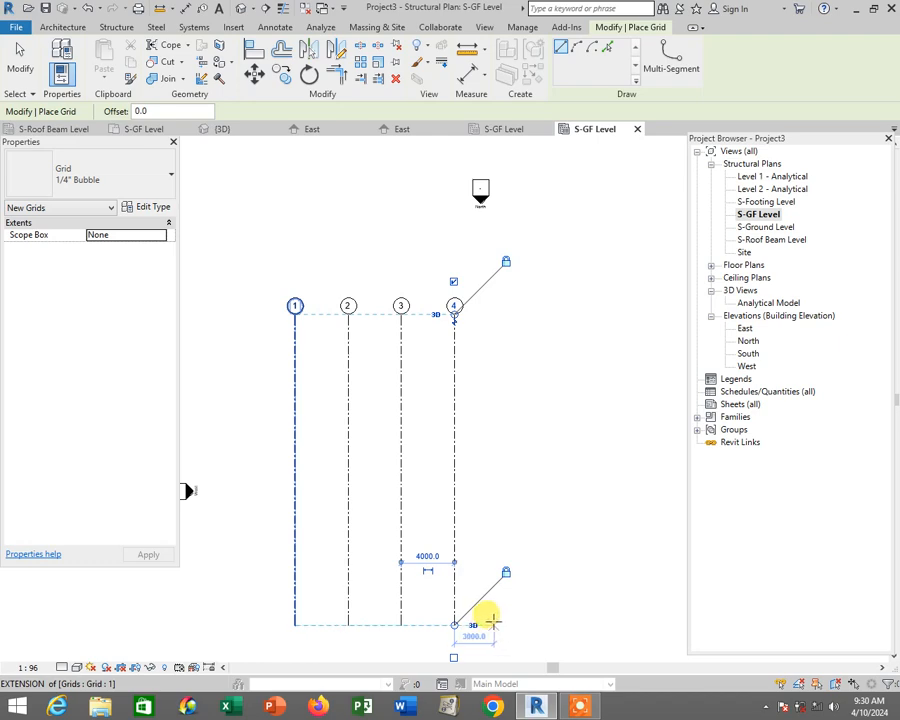
click(493, 624)
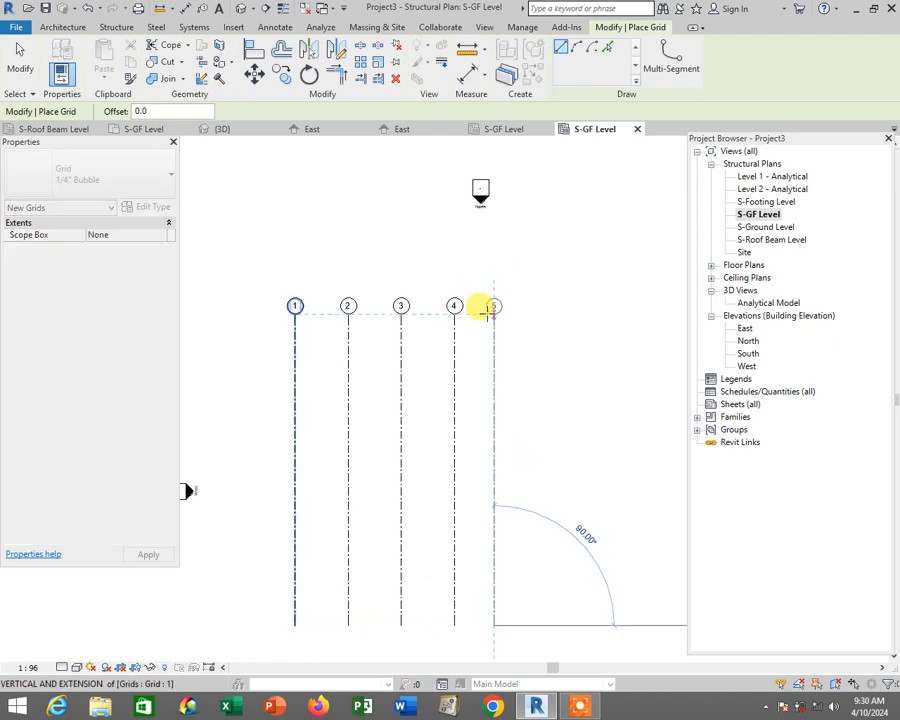
click(488, 306)
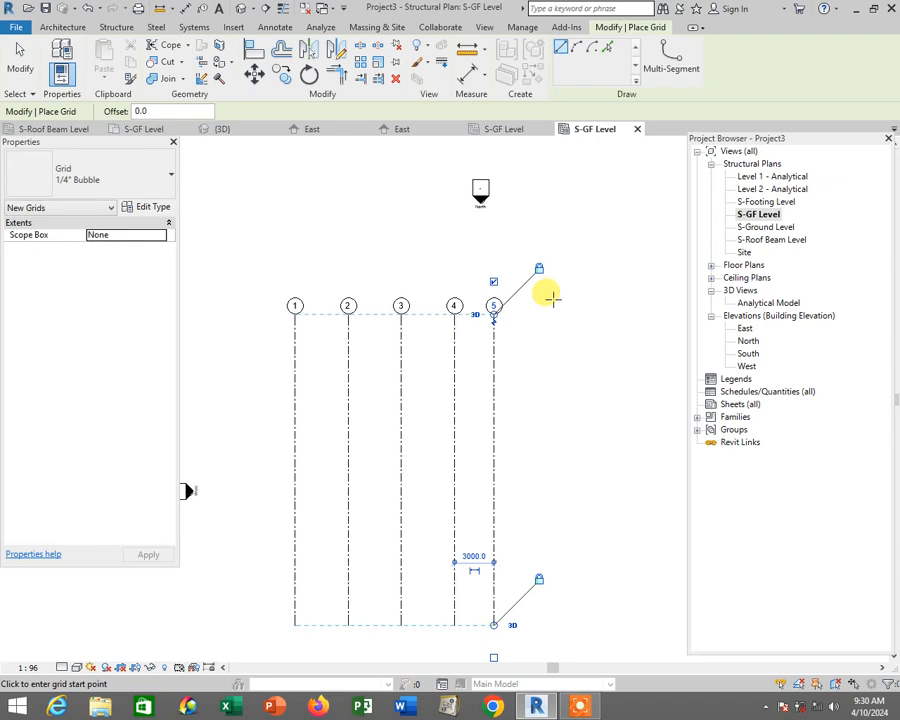
key(Escape)
key(Escape)
Shorten the five aligned vertical grid lines by about a third from their lower ends
click(493, 625)
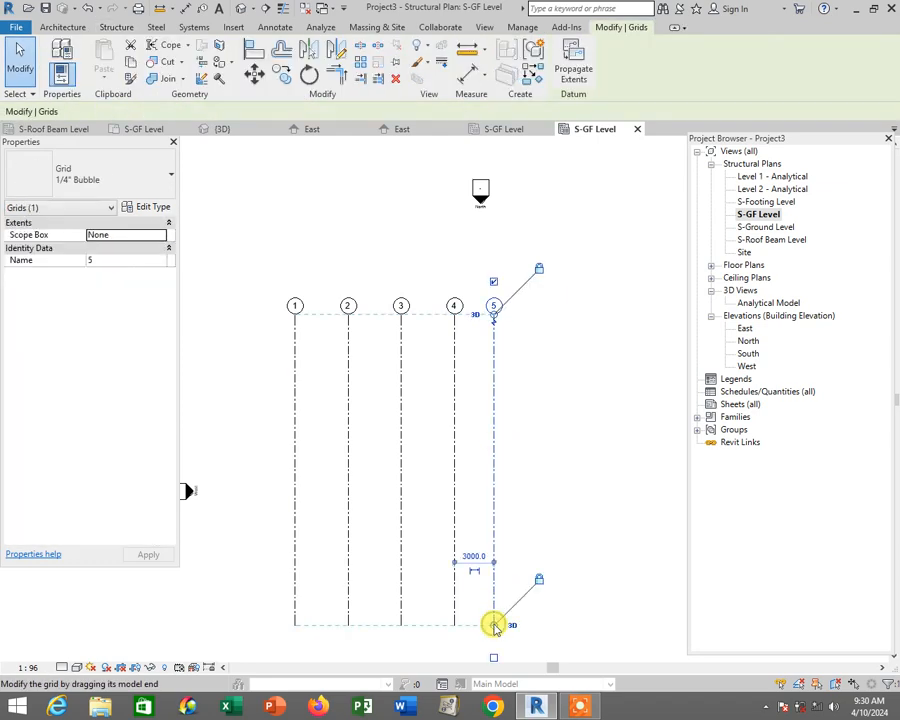
drag(493, 627, 496, 522)
middle_drag(512, 400, 595, 408)
scroll(556, 394, up, 2)
click(595, 389)
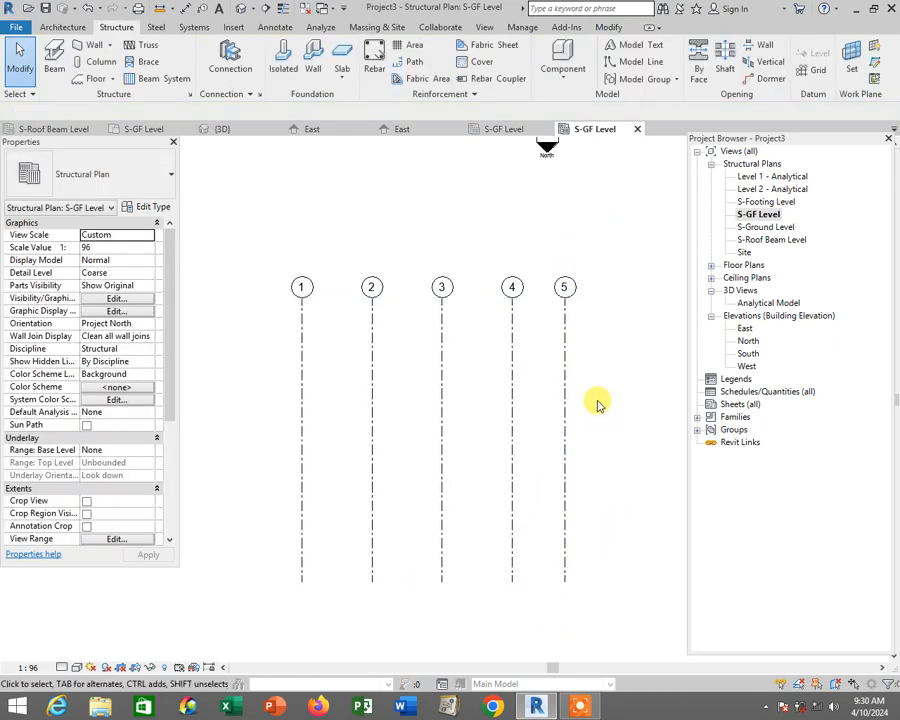
Rename the first two vertical grid lines as S-1 and S-2
scroll(594, 401, up, 1)
middle_drag(441, 321, 425, 324)
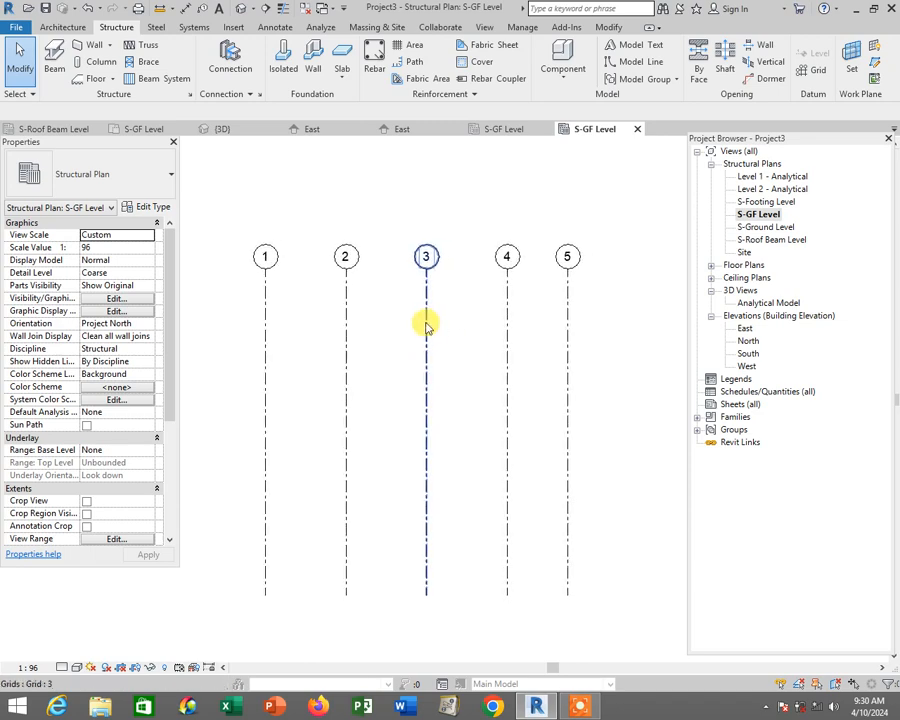
double_click(266, 258)
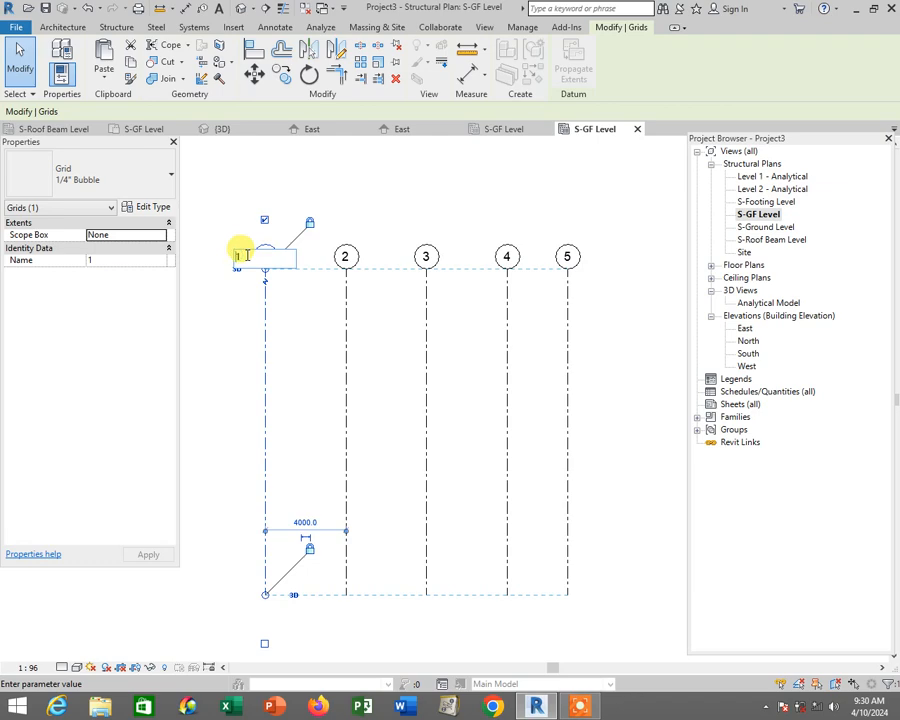
text(S-)
key(Return)
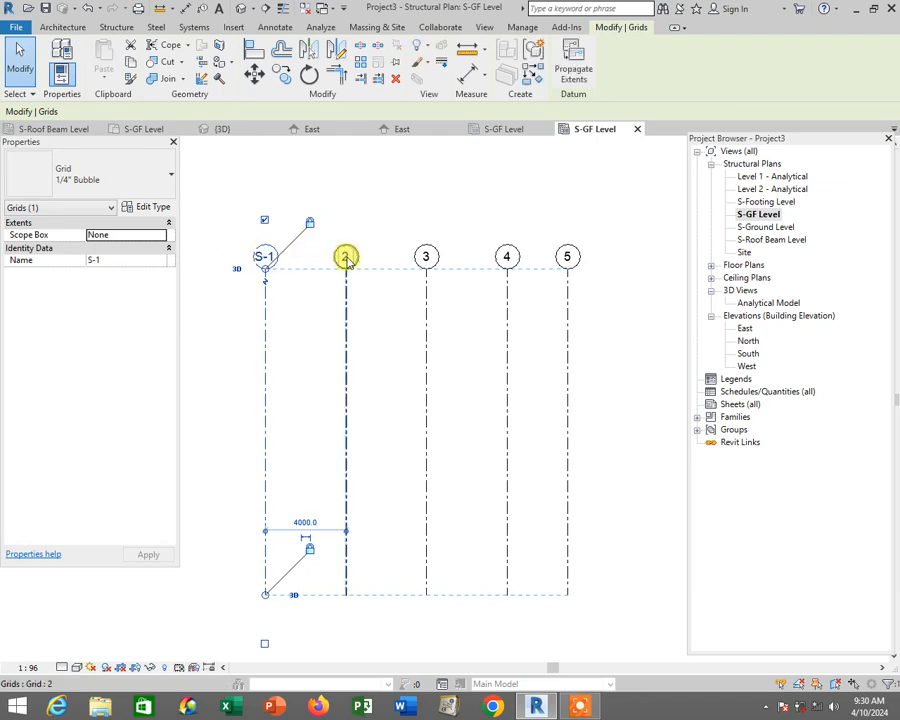
double_click(345, 257)
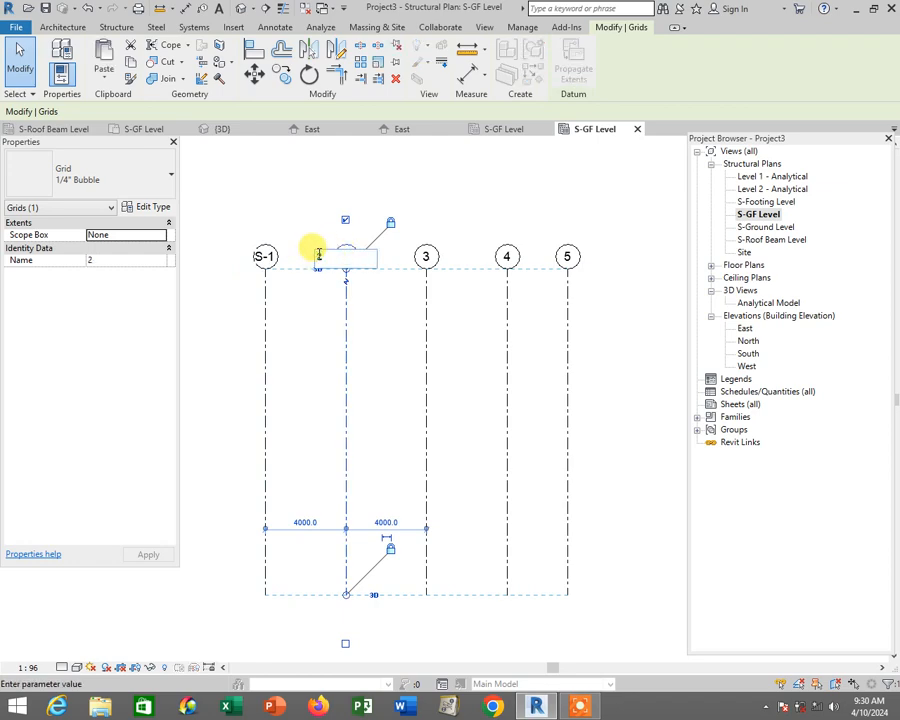
click(318, 255)
text(S-)
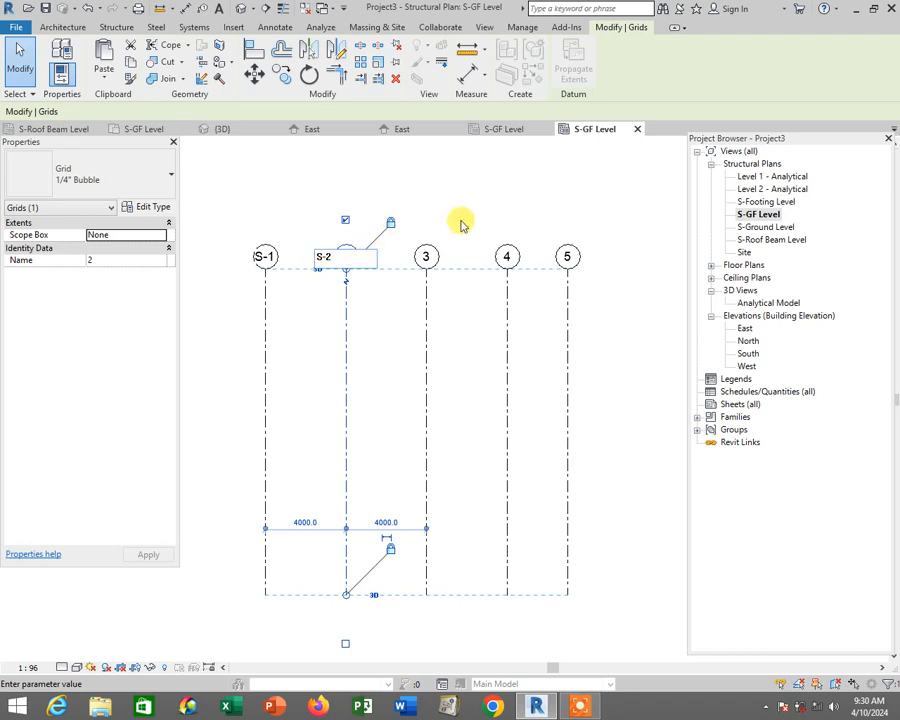
Rename the third and fourth vertical grid lines as S-3 and S-4
click(425, 257)
click(425, 257)
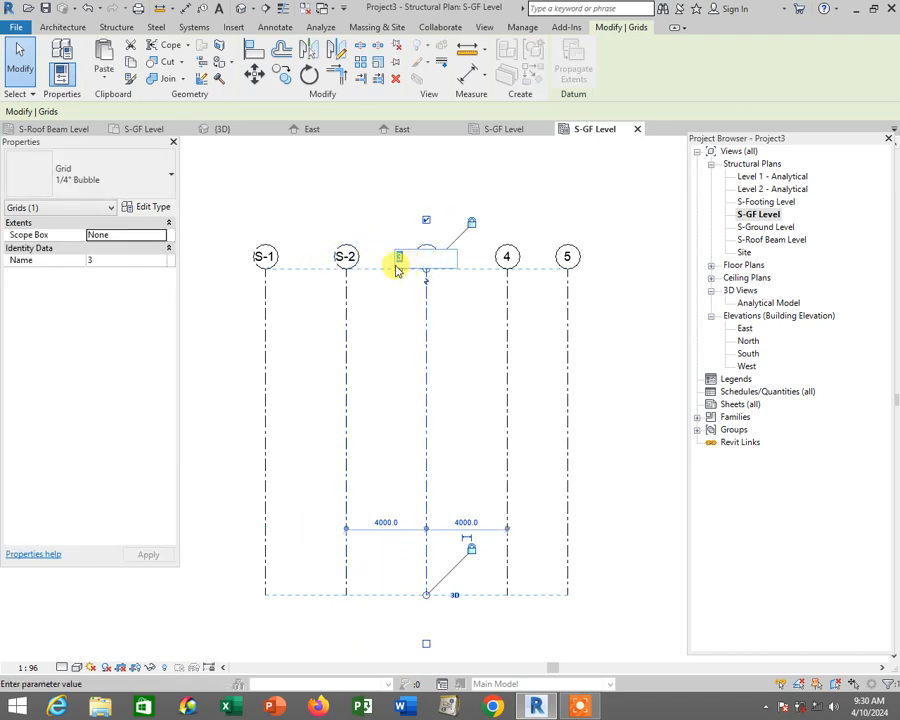
click(396, 257)
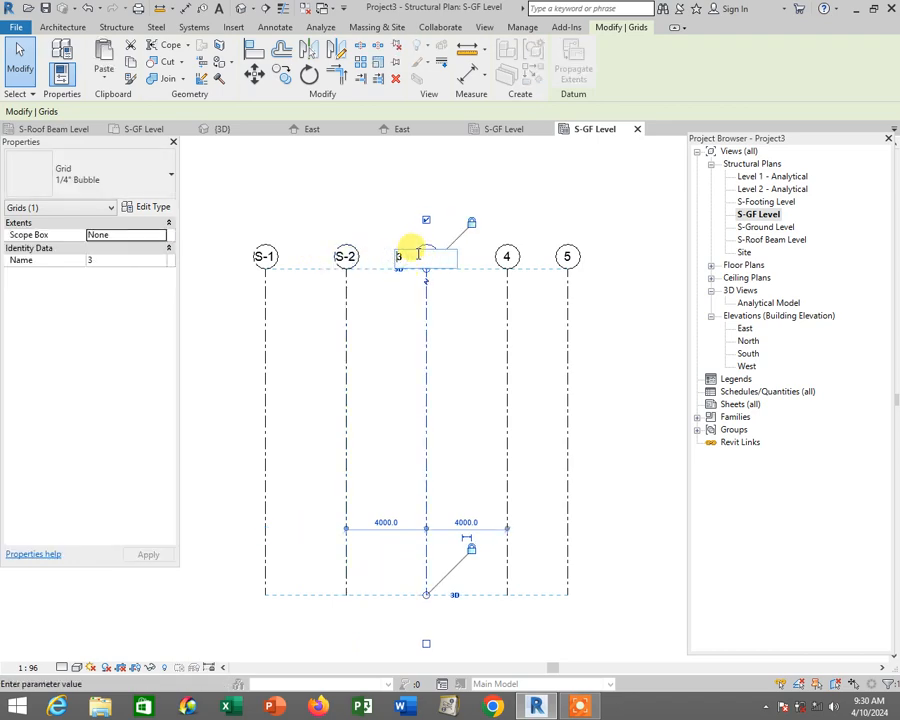
text(S-)
click(534, 195)
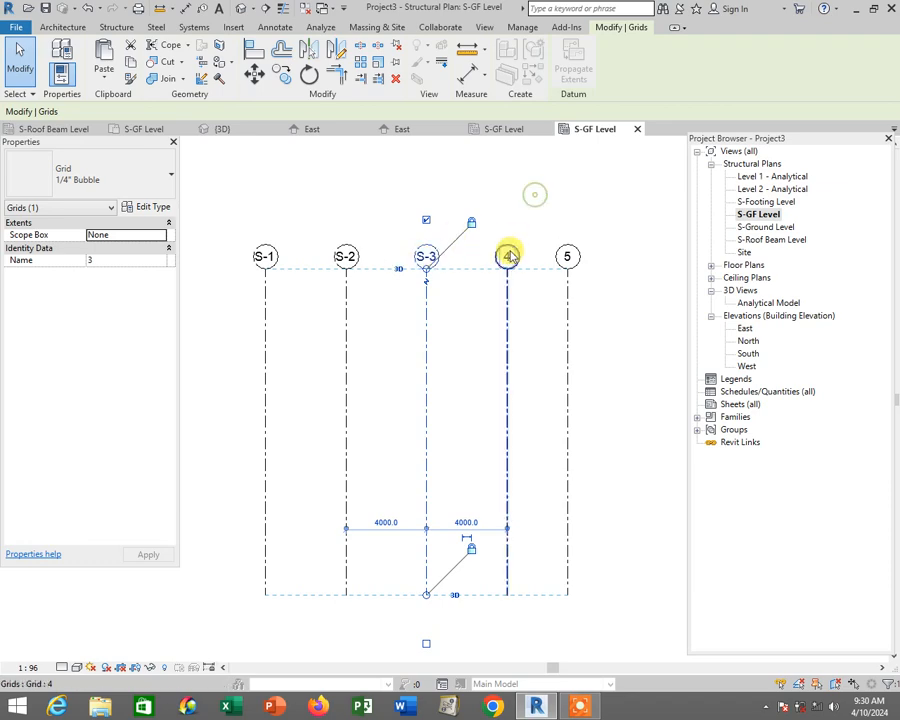
click(506, 255)
click(507, 257)
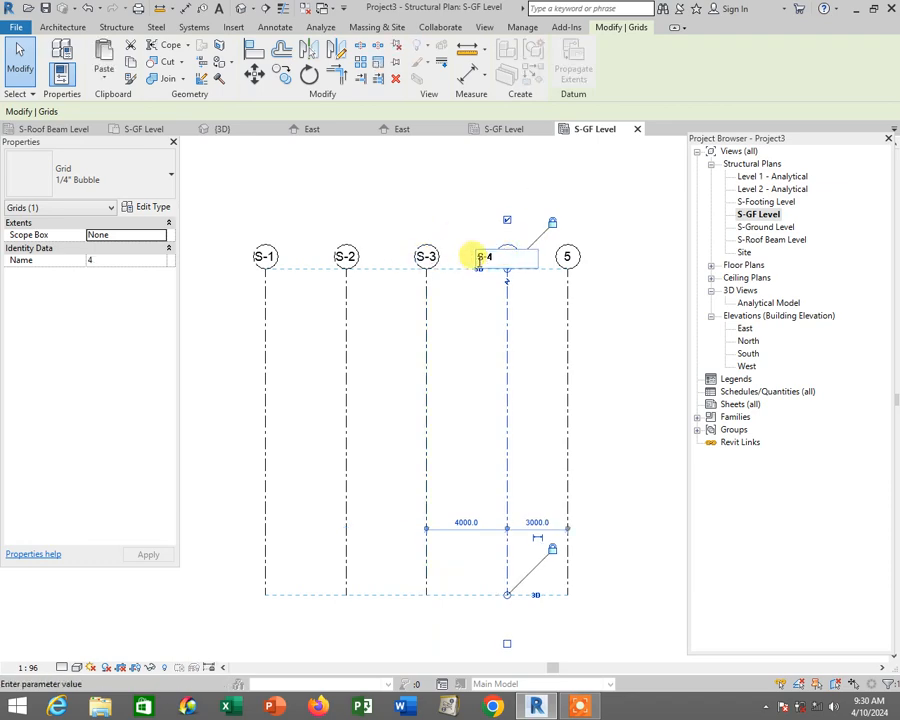
click(577, 243)
Rename the fifth vertical grid line as S-5
click(569, 255)
click(566, 257)
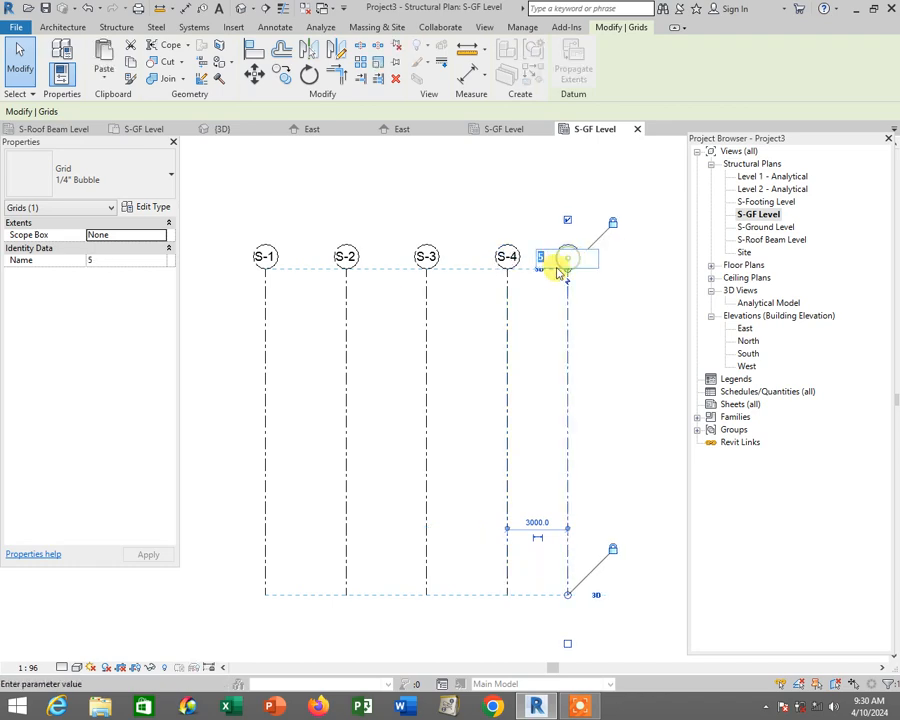
click(538, 257)
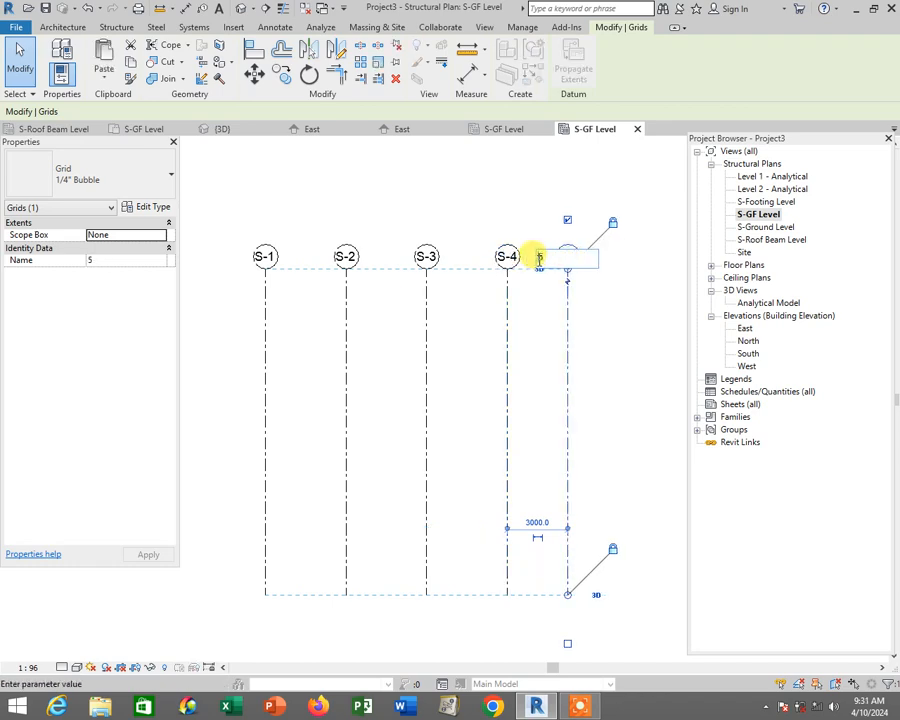
text(S-)
click(516, 364)
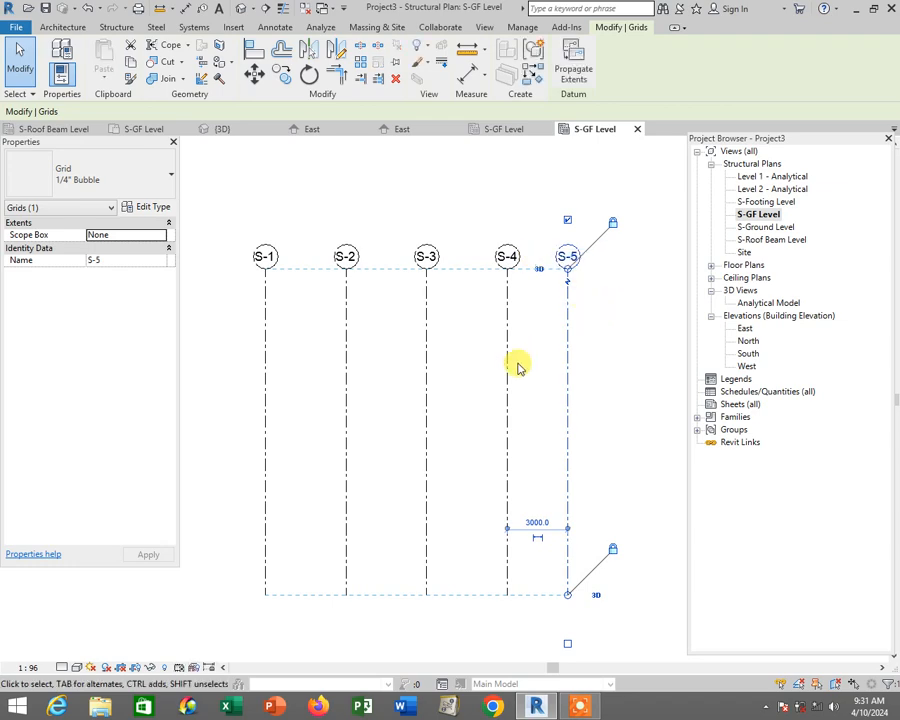
click(596, 358)
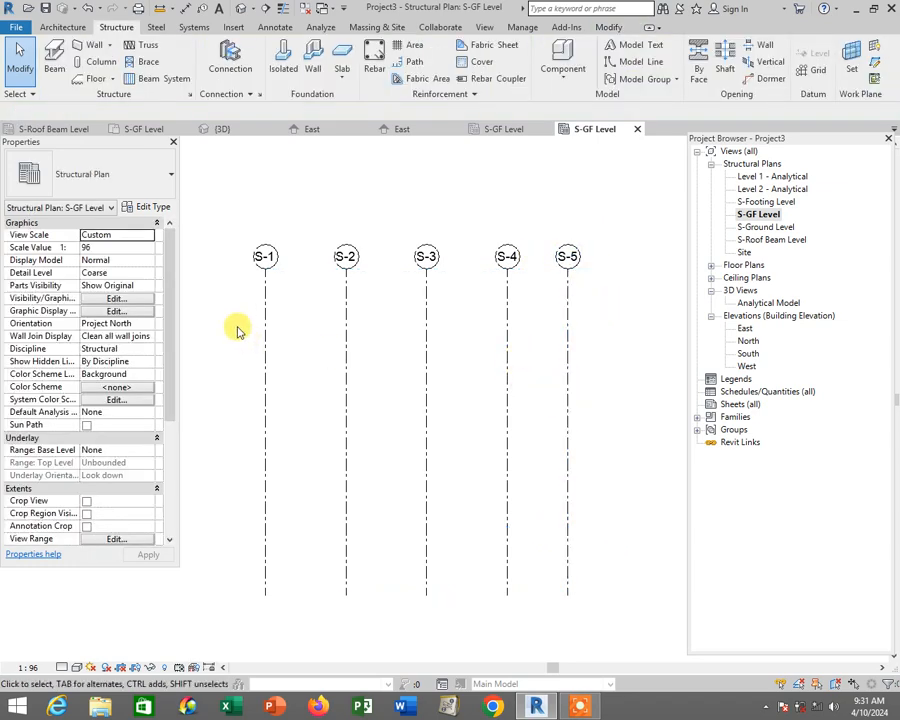
Try to set the spacing between grids S-1 and S-2 to 300 by moving S-2, and undo the move
scroll(342, 348, up, 1)
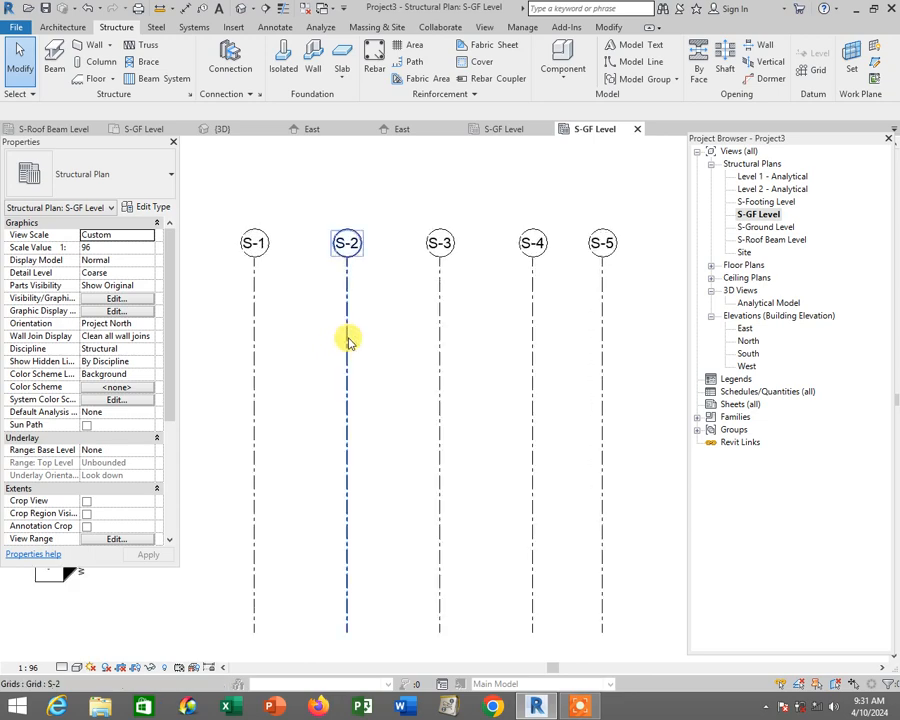
middle_drag(351, 323, 371, 307)
scroll(362, 307, down, 1)
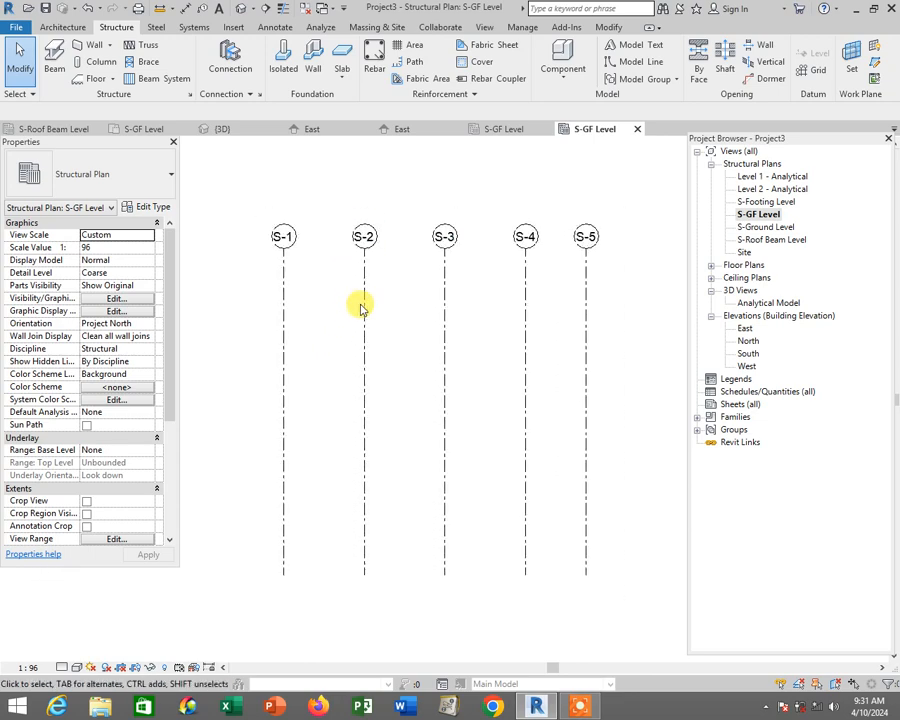
scroll(361, 307, up, 1)
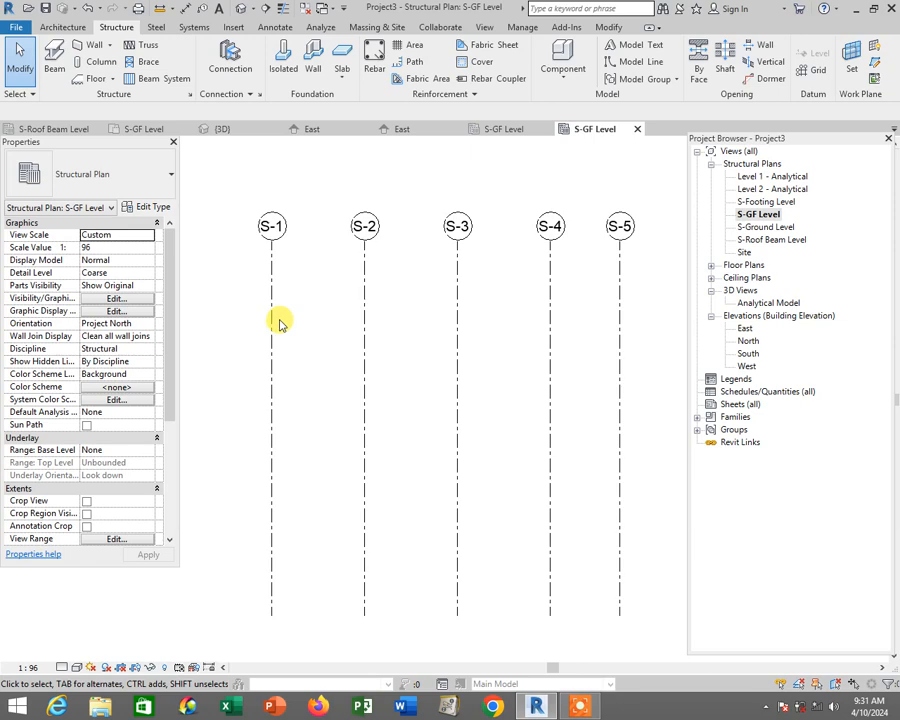
click(362, 329)
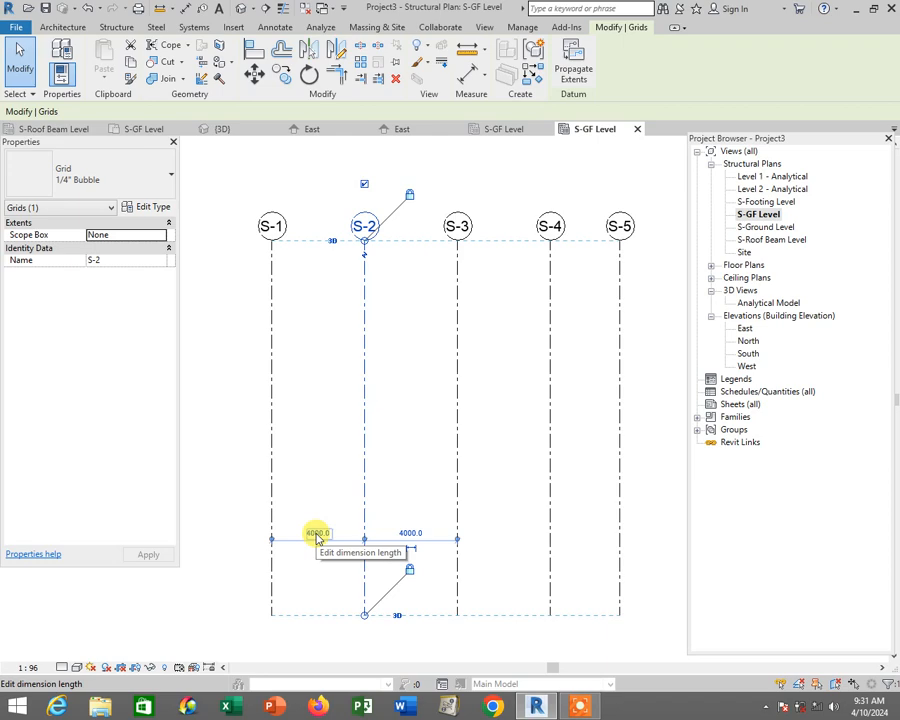
click(316, 535)
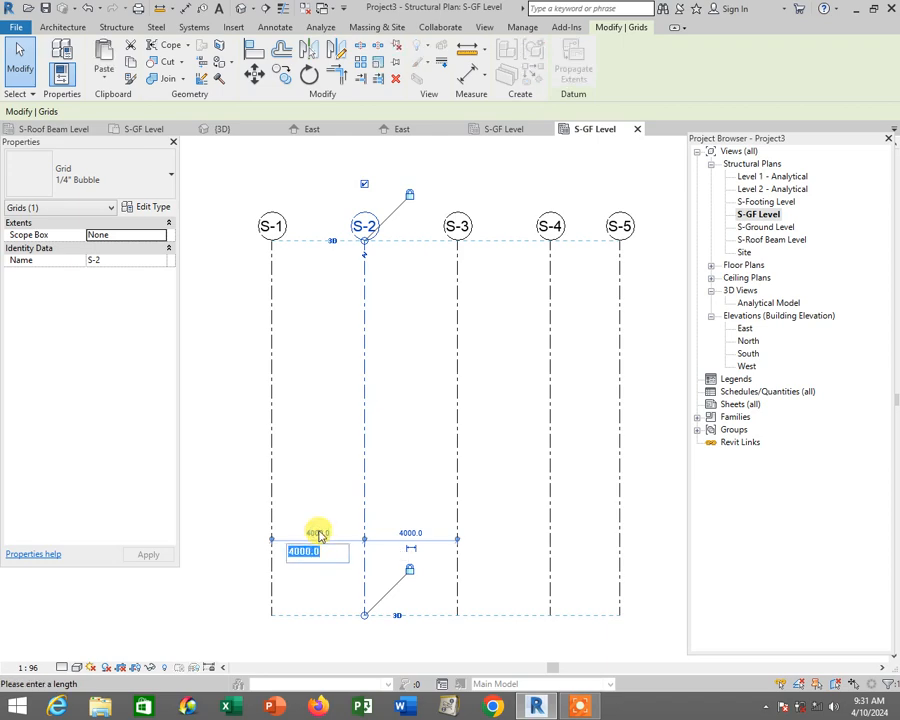
text(00)
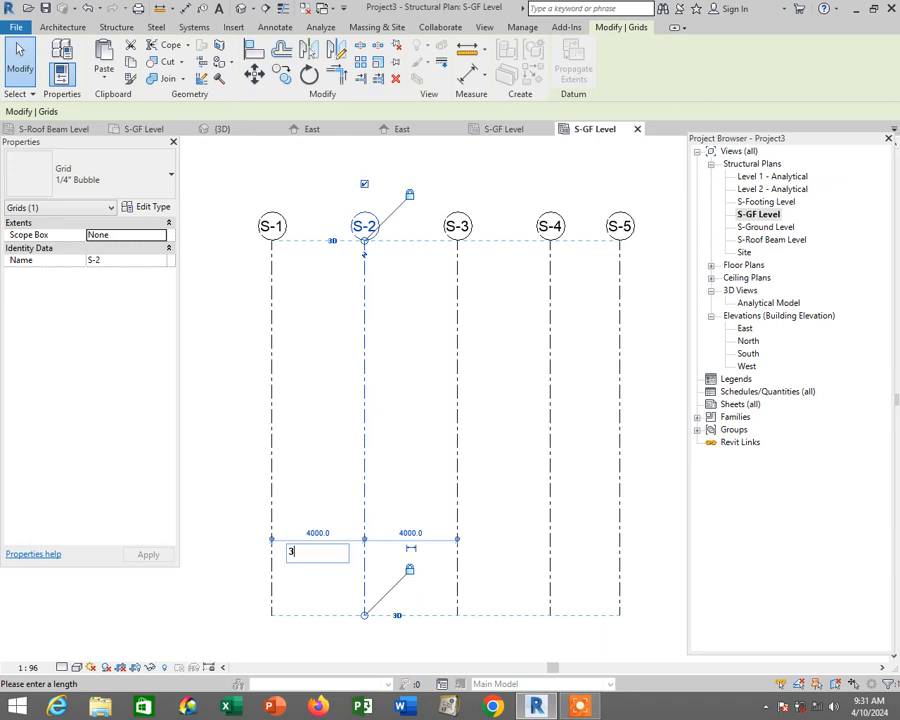
text(00)
key(Return)
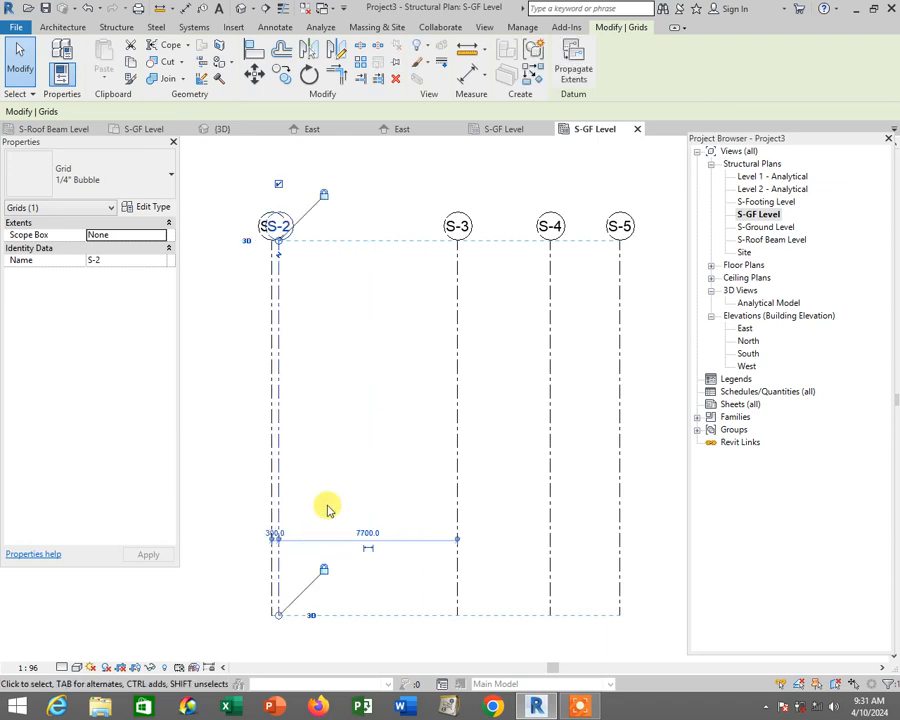
key(ctrl+z)
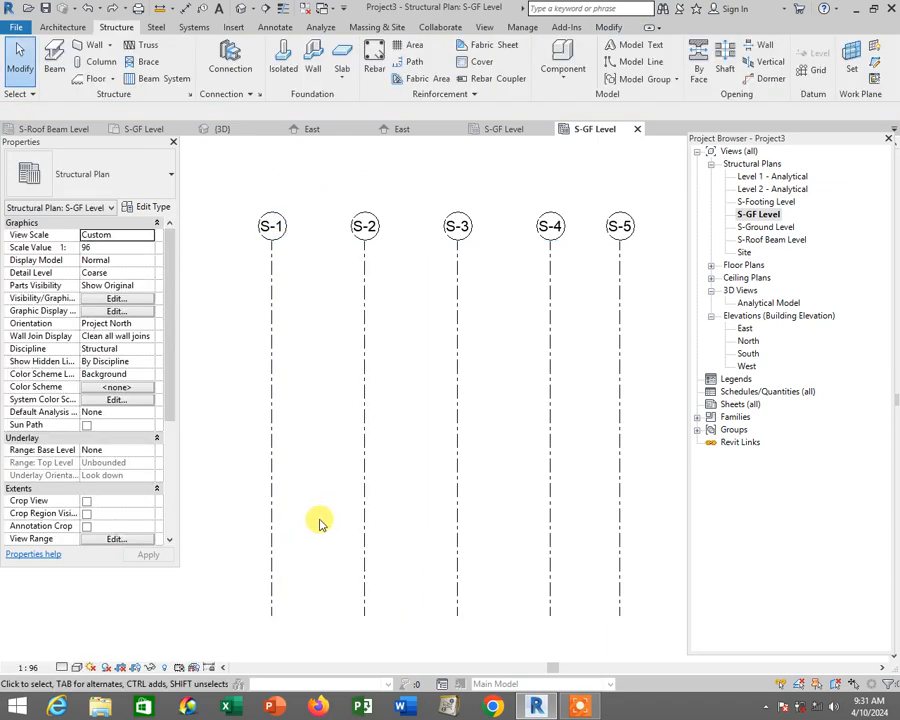
Move grid S-2 so that its spacing from grid S-1 is 3000
click(364, 540)
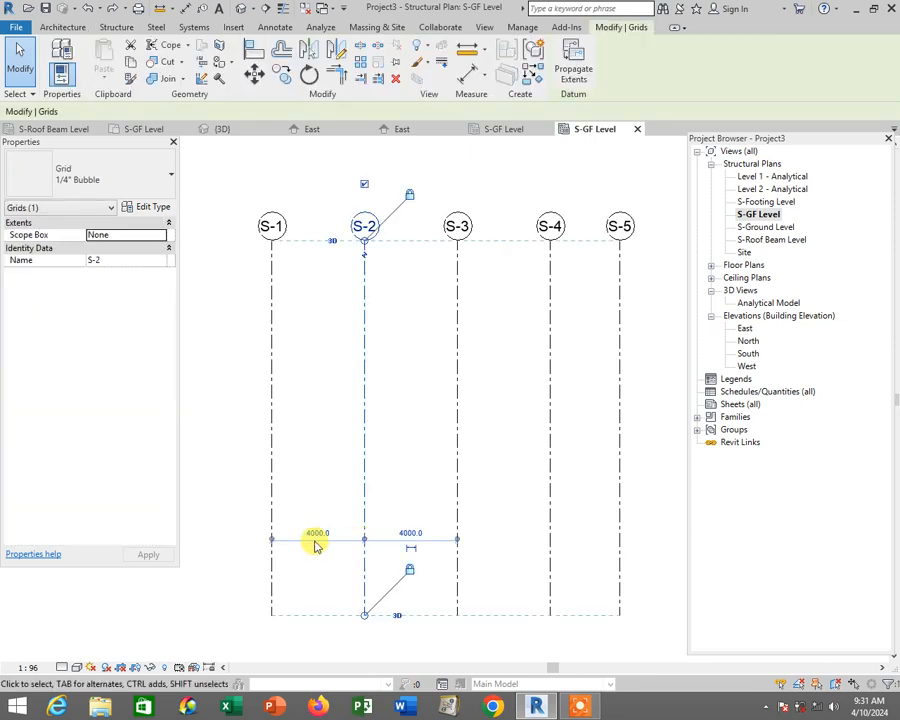
click(320, 536)
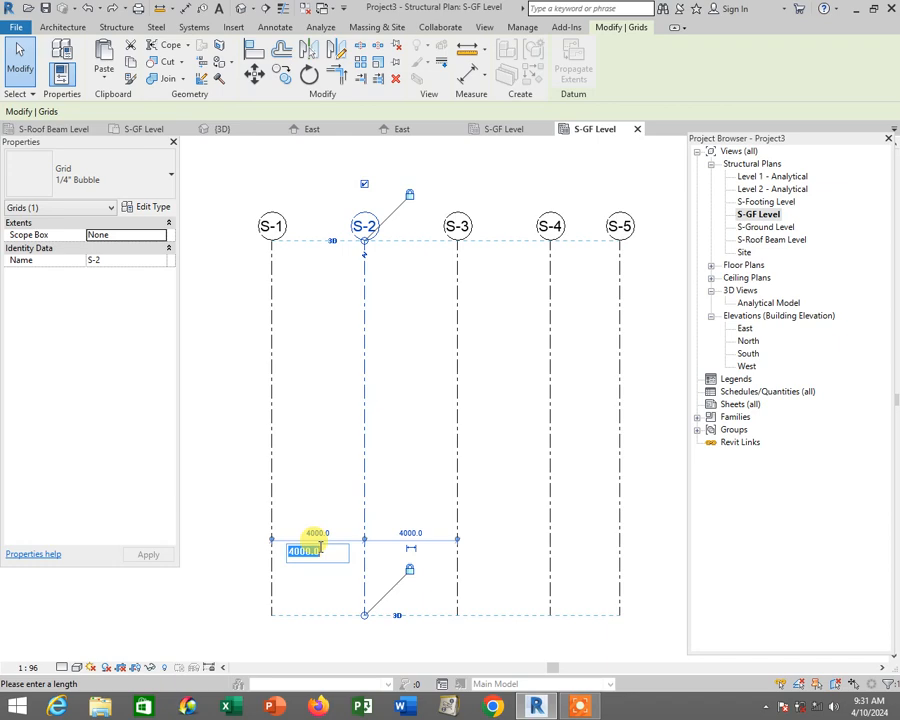
text(3000)
key(Return)
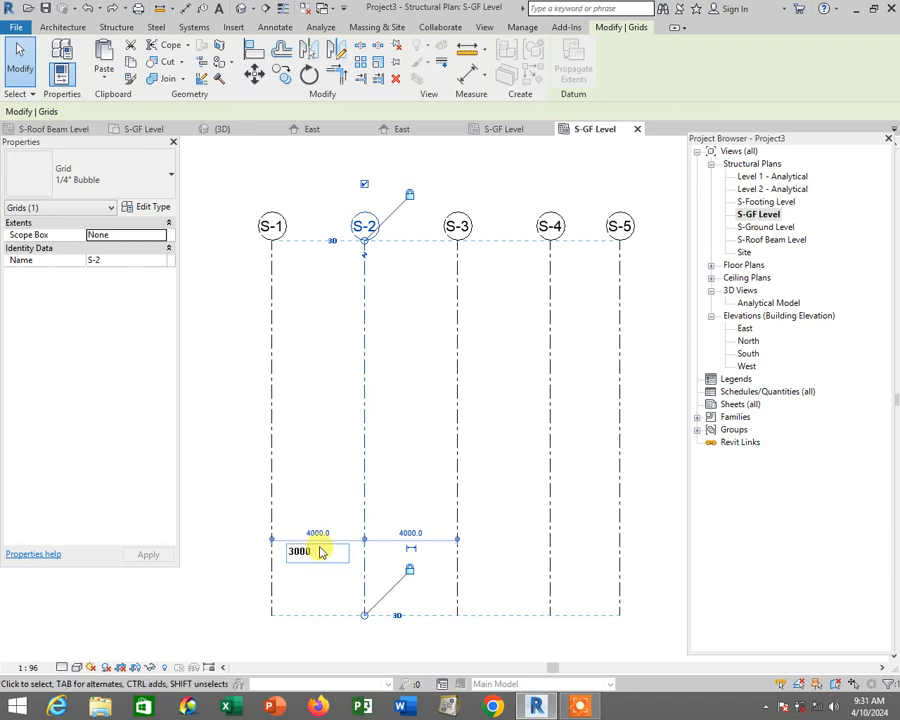
click(380, 492)
Move grid S-3 so that its spacing from grid S-2 is 3000
click(456, 549)
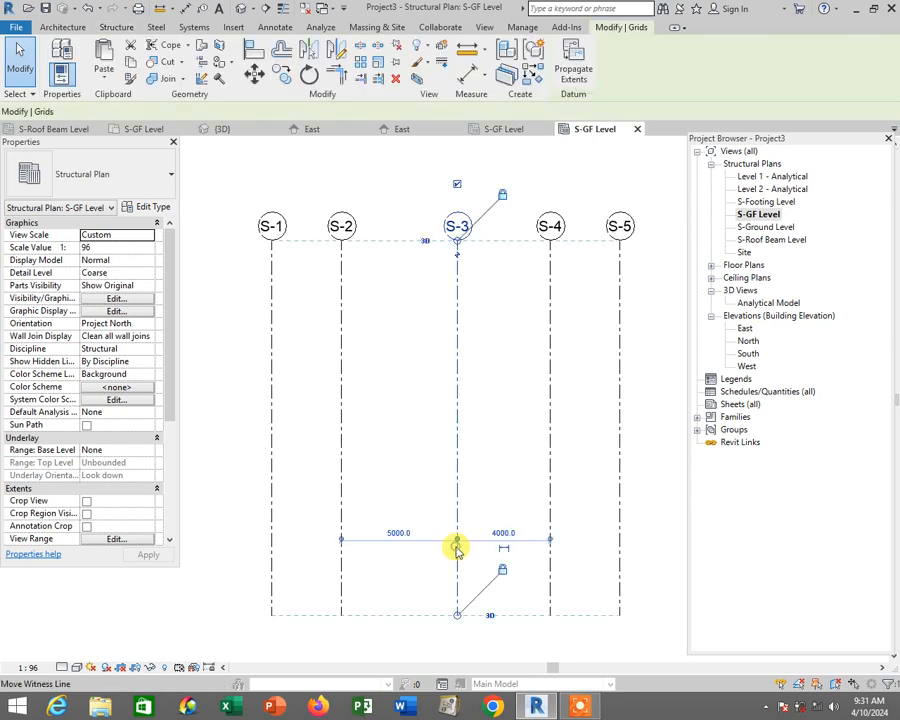
click(394, 533)
text(30)
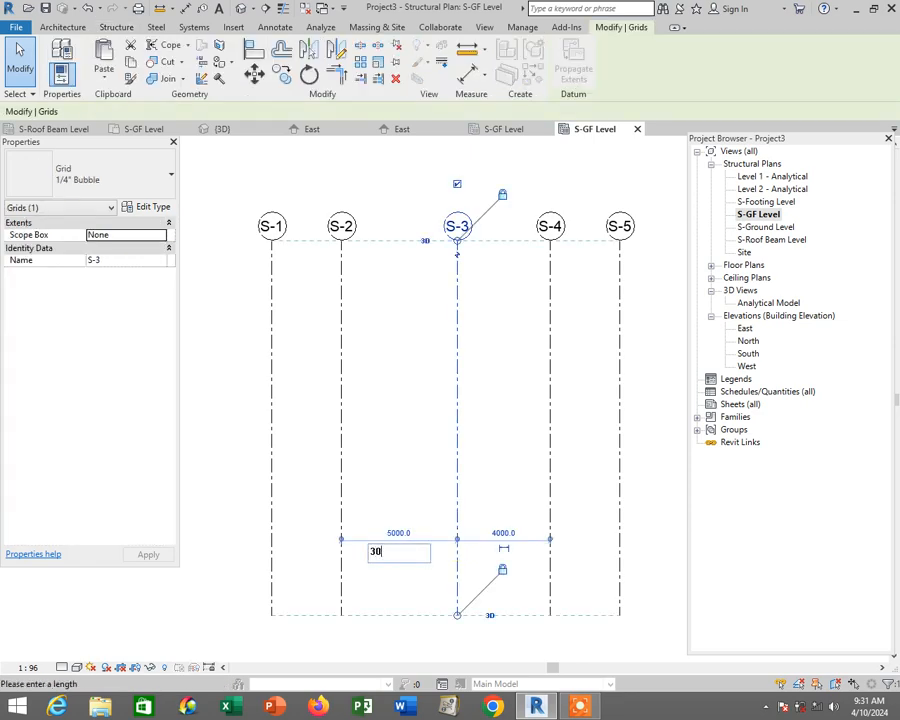
text(00)
key(Return)
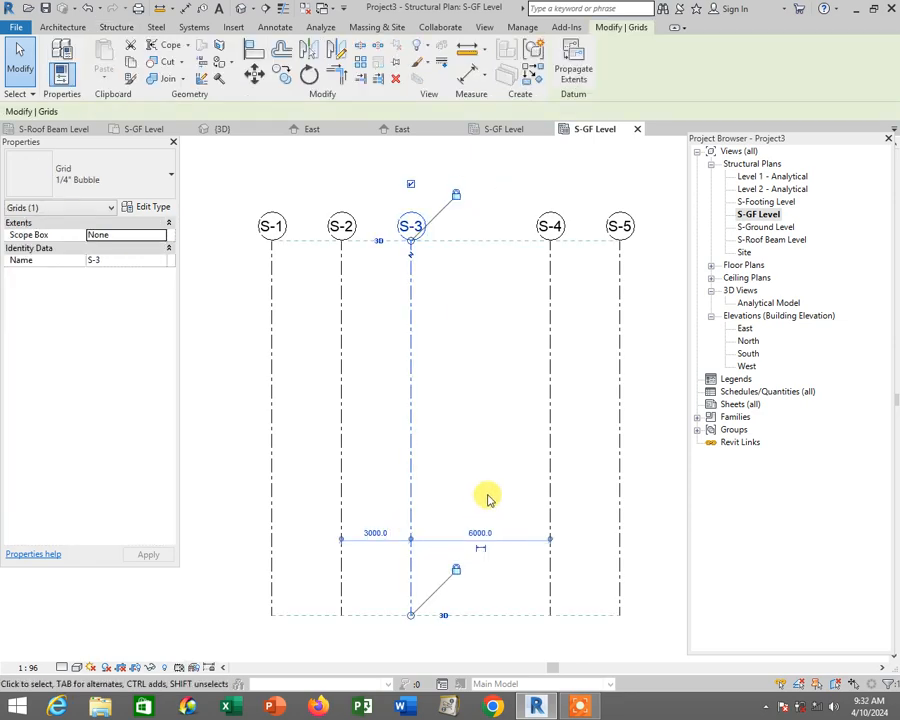
click(486, 495)
Move grid S-2 so that its spacing from grid S-1 is 4000
click(341, 527)
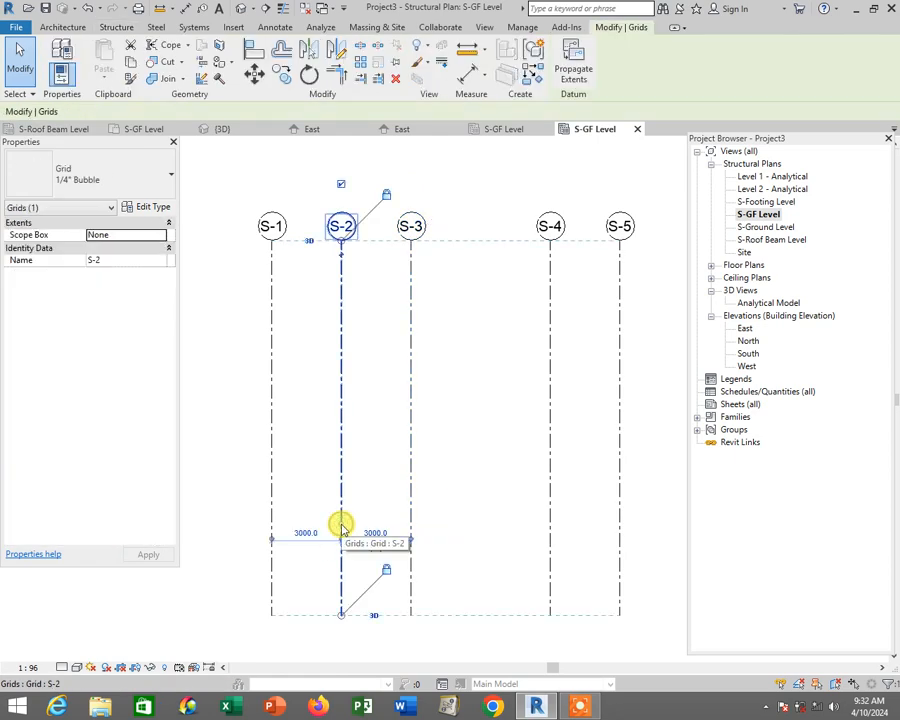
click(302, 533)
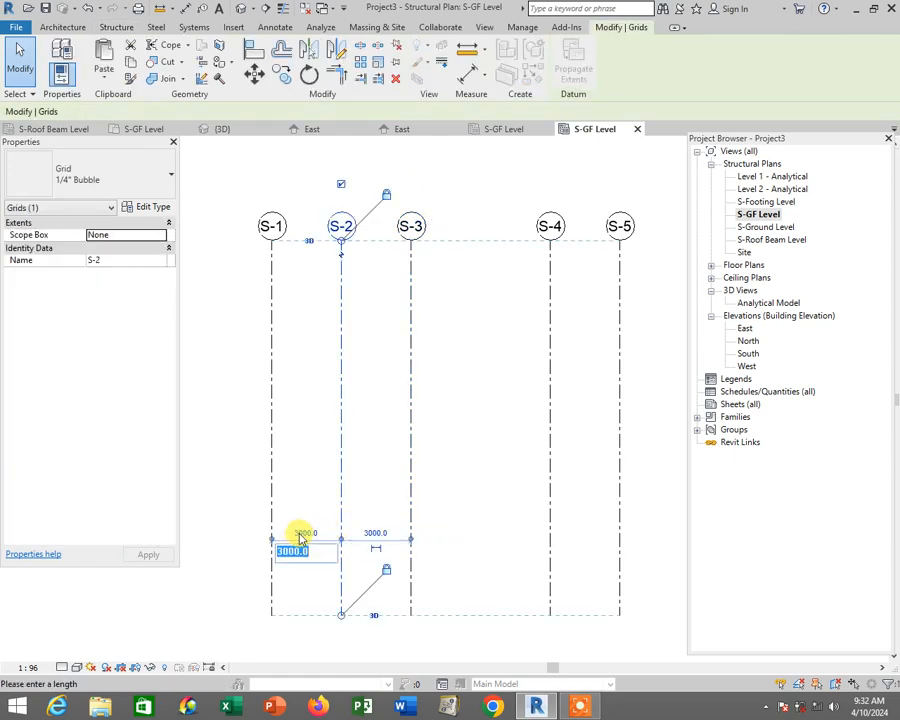
text(4000)
key(Return)
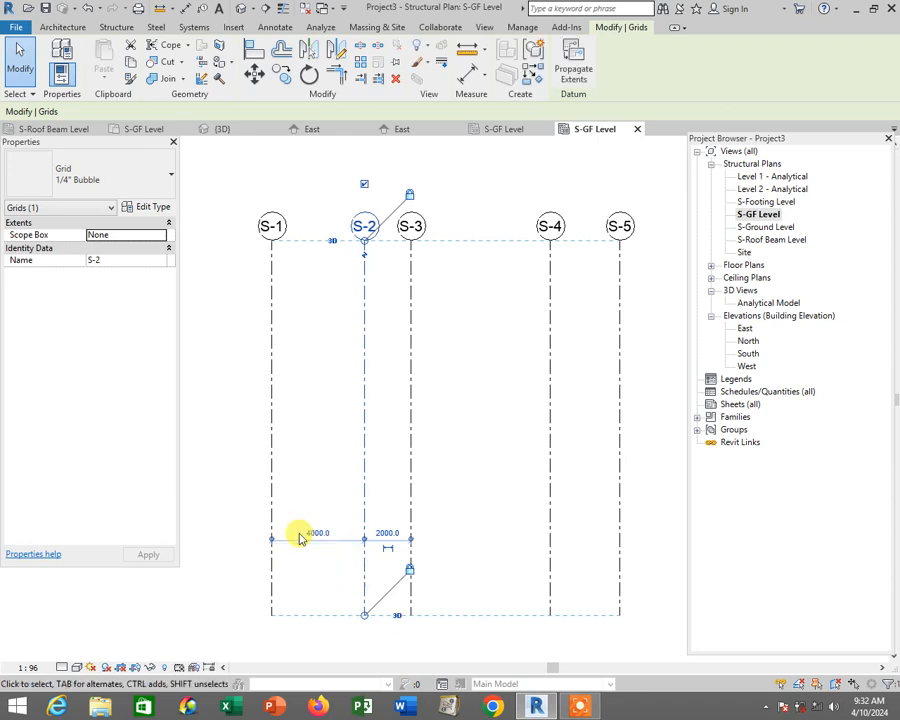
Move grid S-2 so that its spacing from grid S-3 is 4000
click(385, 533)
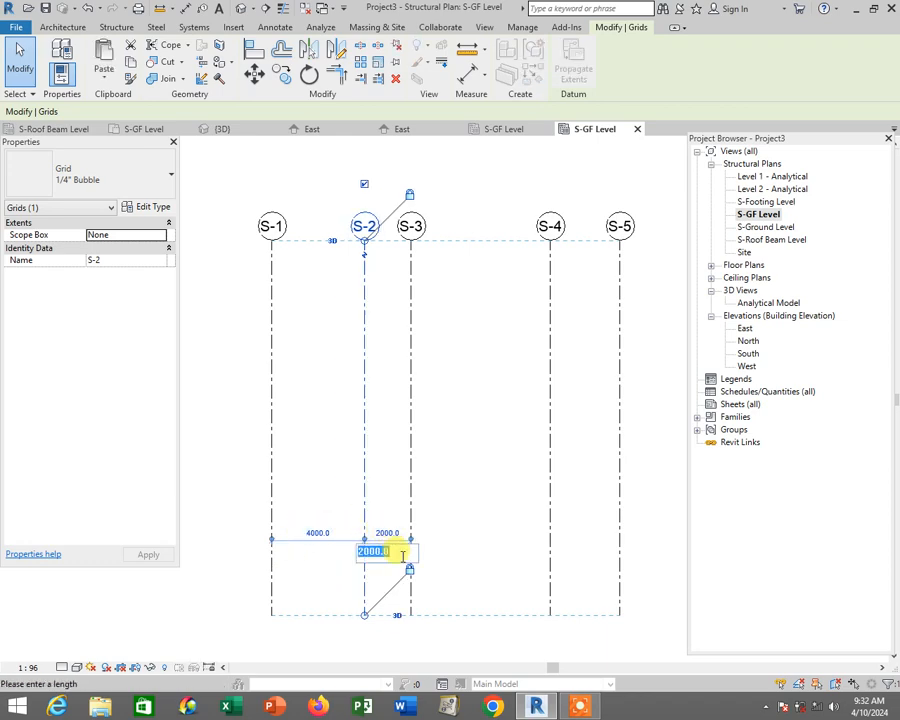
text(4)
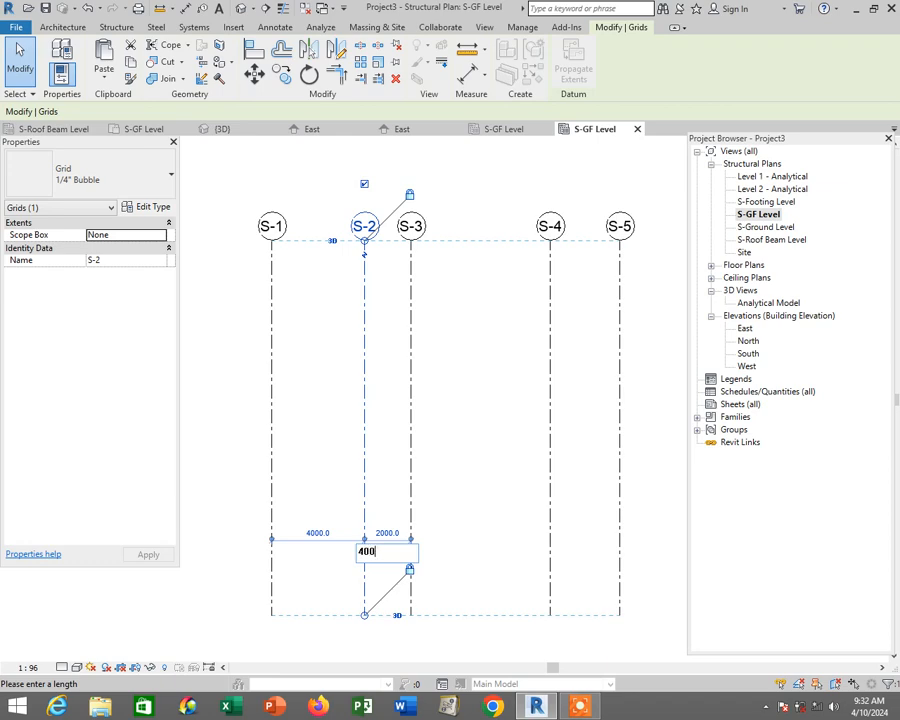
key(Return)
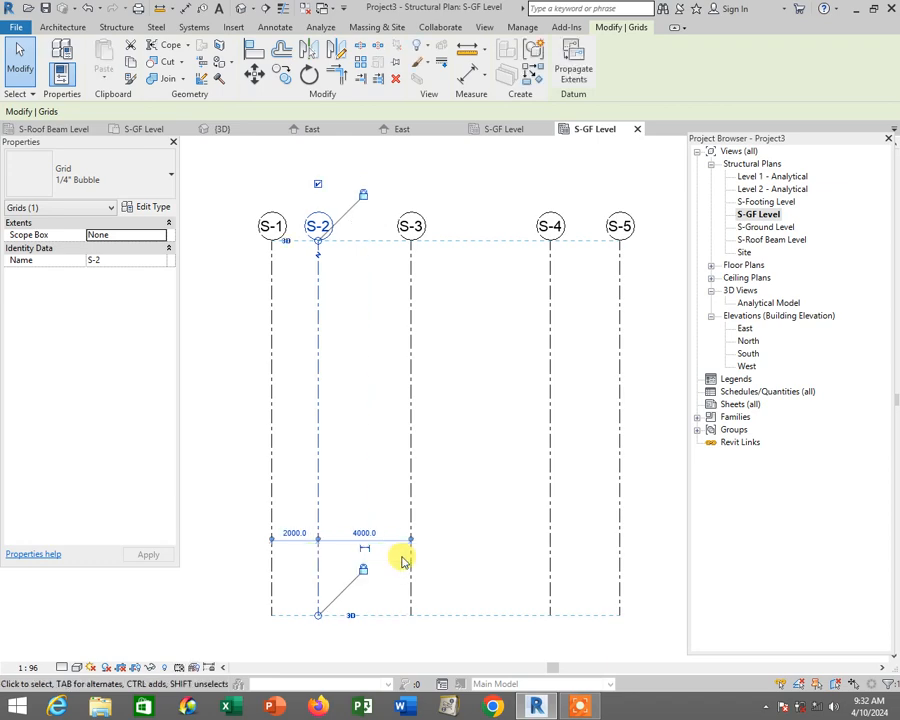
click(508, 482)
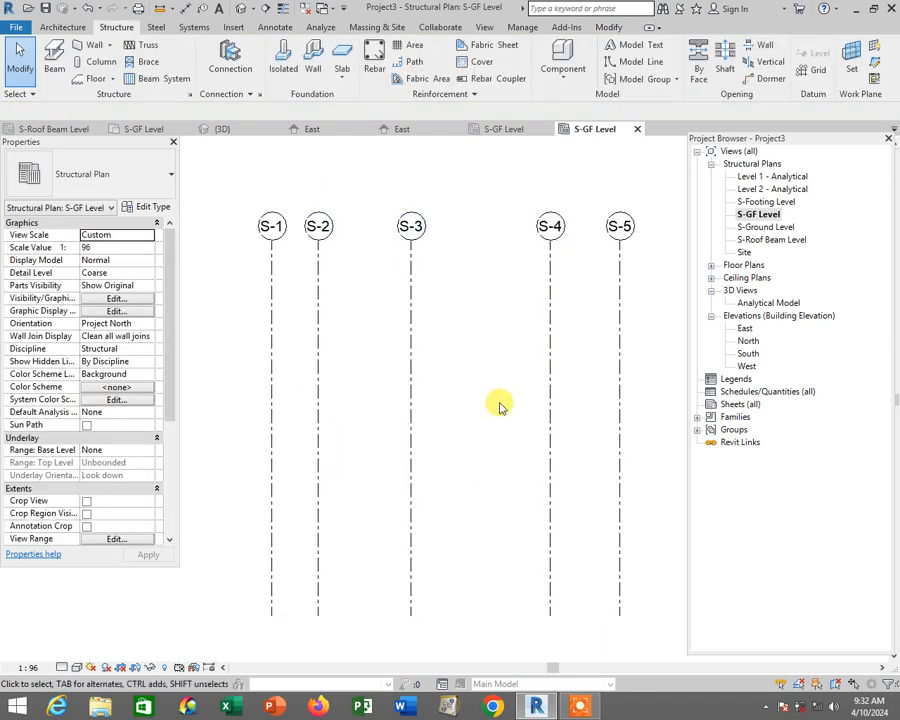
Move grid S-1 outward so that its spacing from grid S-2 is 4000
click(268, 432)
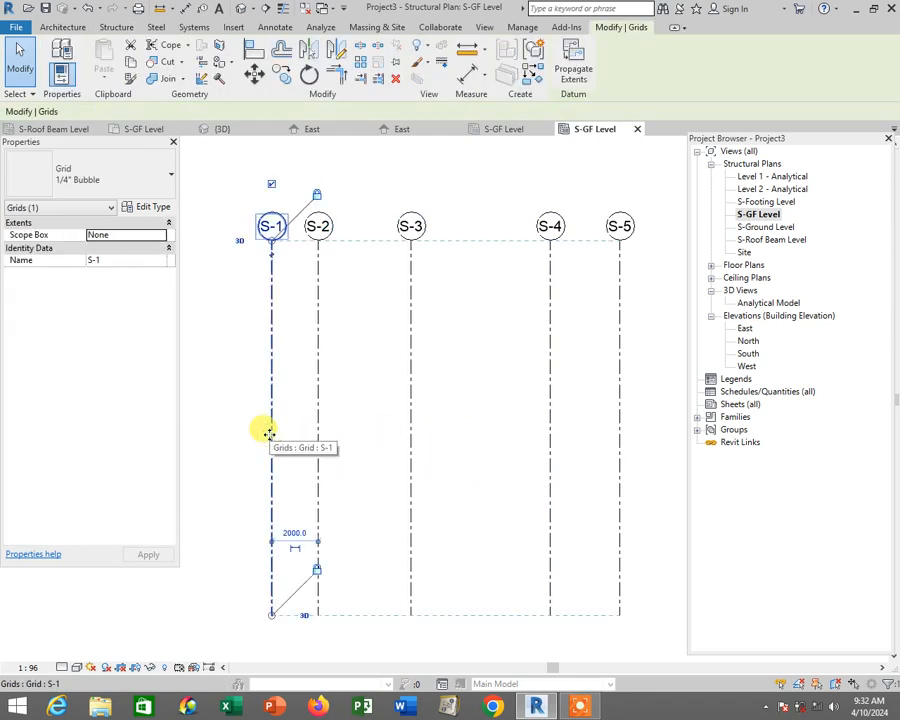
click(293, 532)
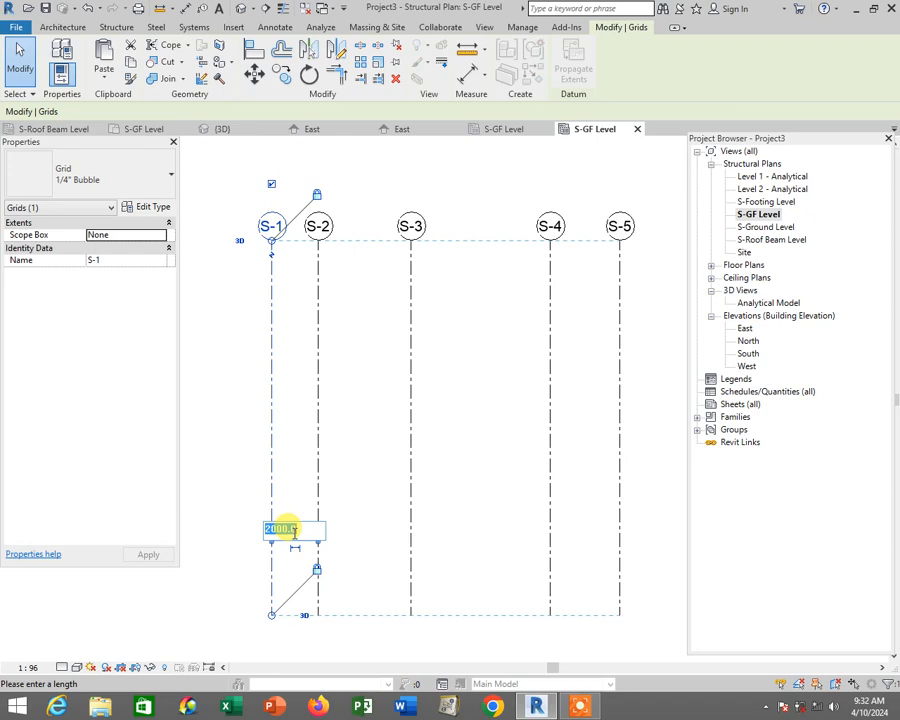
text(4000)
key(Return)
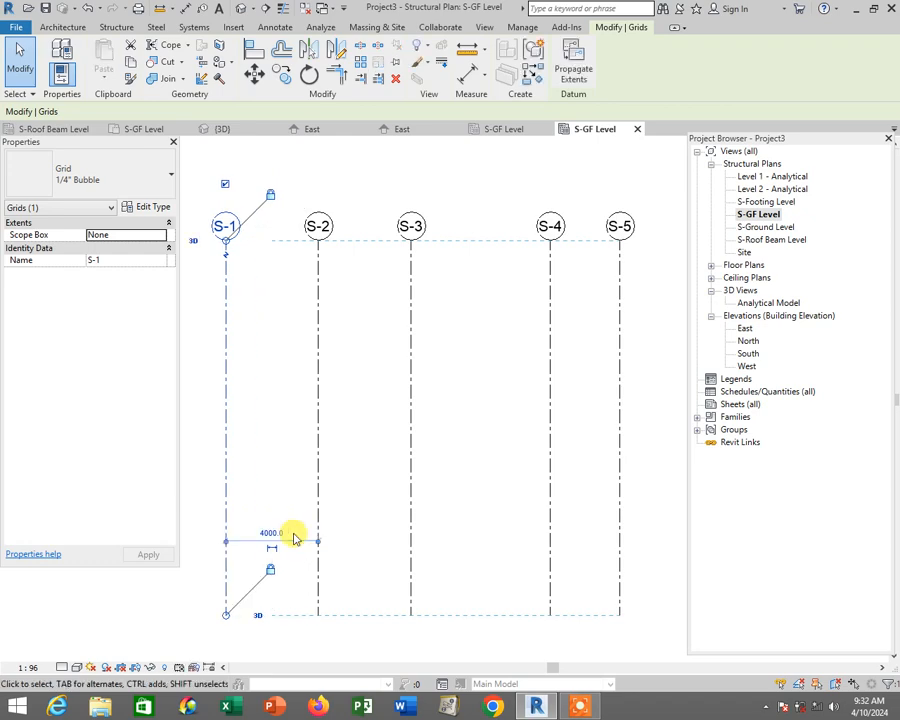
Move grid S-3 so that its spacing from grid S-4 is 4000
click(410, 498)
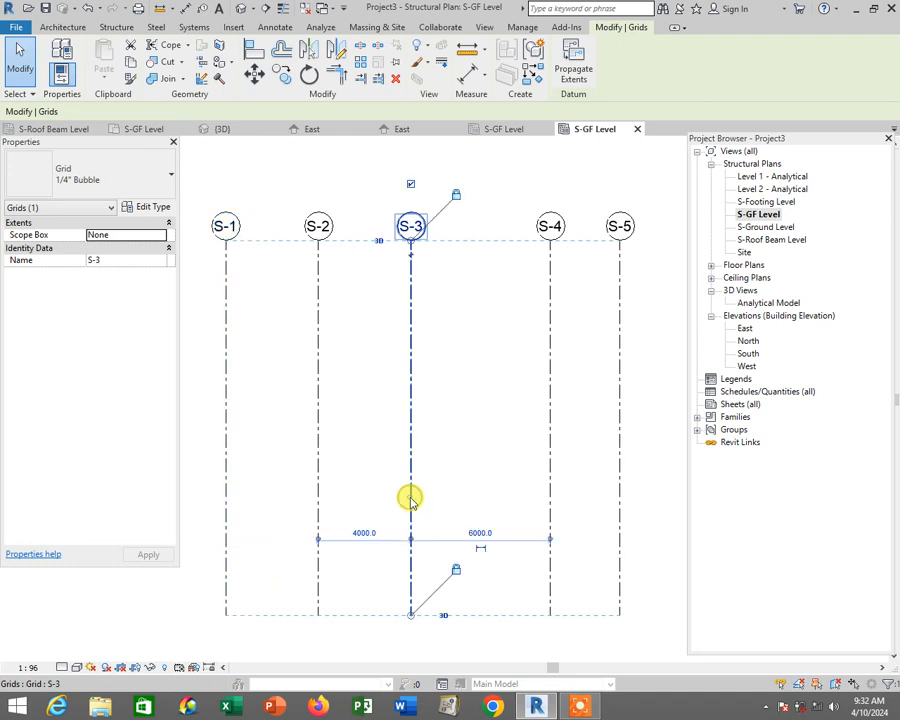
click(479, 534)
text(4)
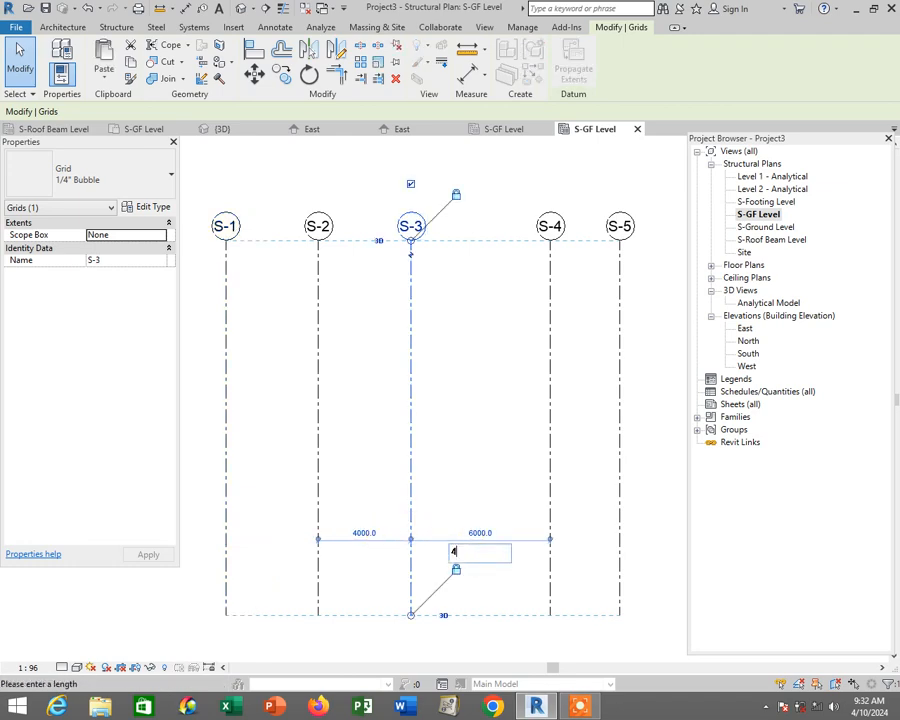
text(000)
key(Return)
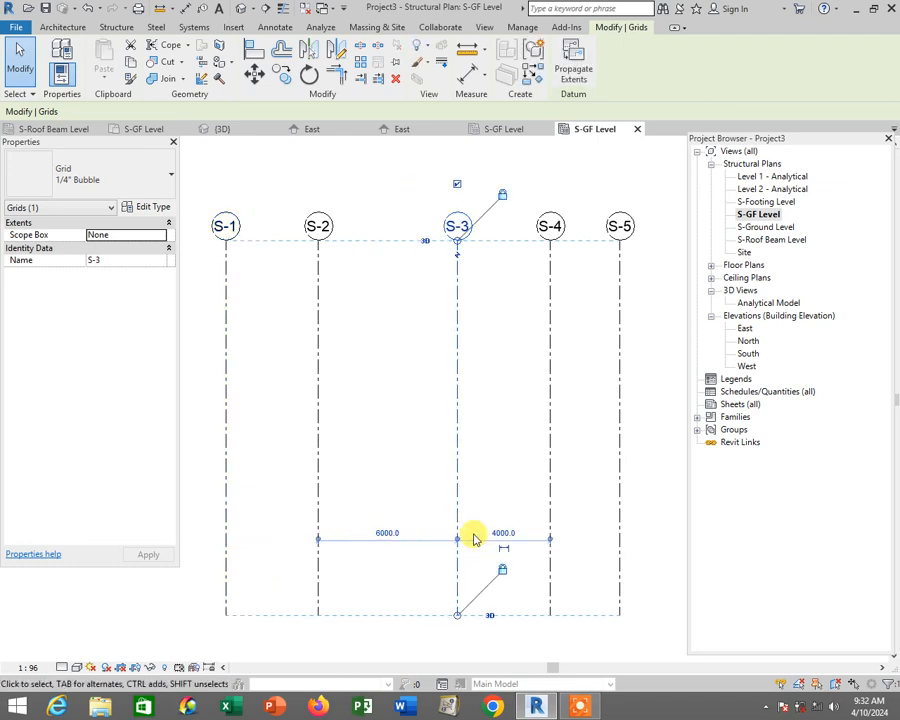
Move grid S-3 so that its spacing from grid S-2 is 4000, and select grid S-2 to check its spacings
click(385, 533)
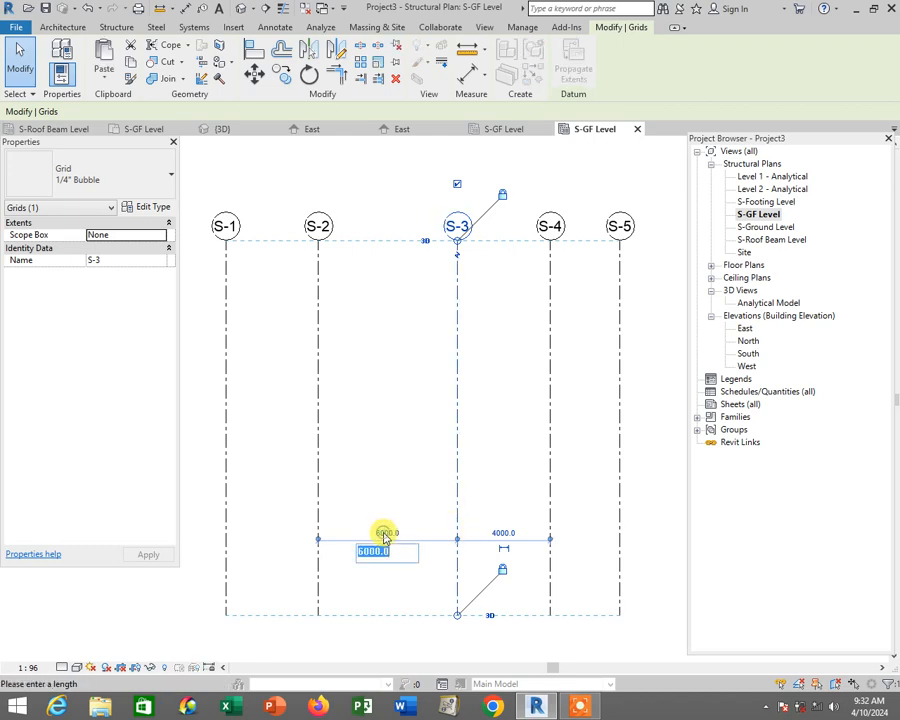
text(4)
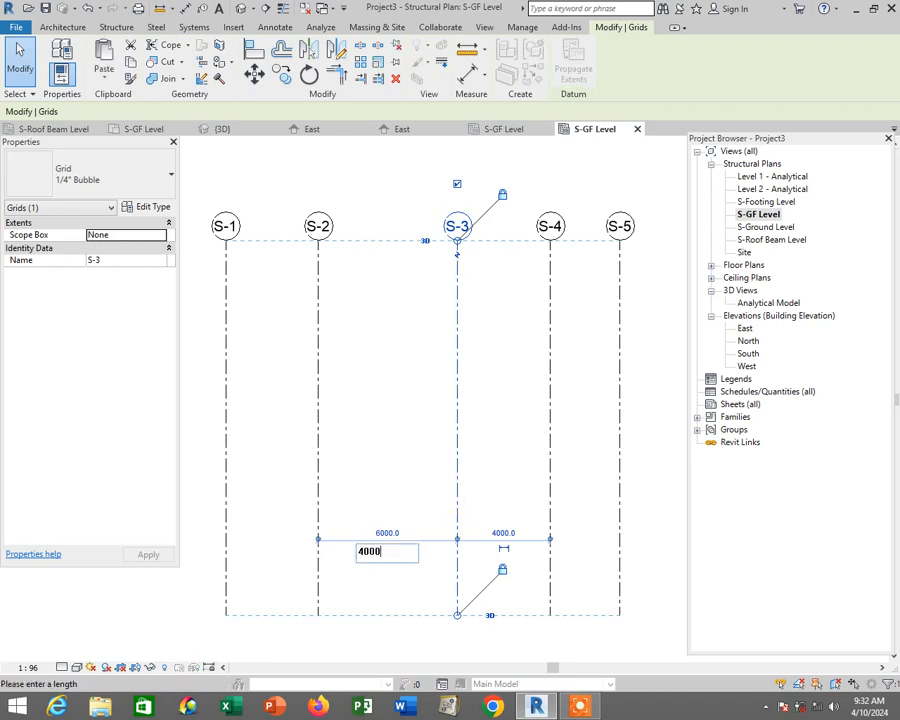
text(000)
key(Return)
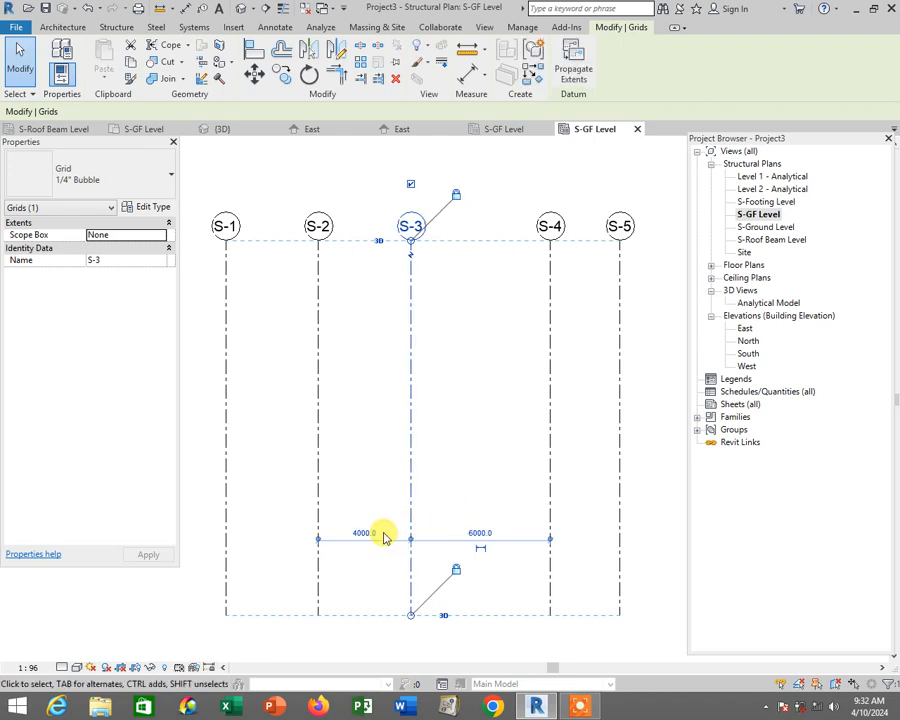
click(280, 427)
click(319, 428)
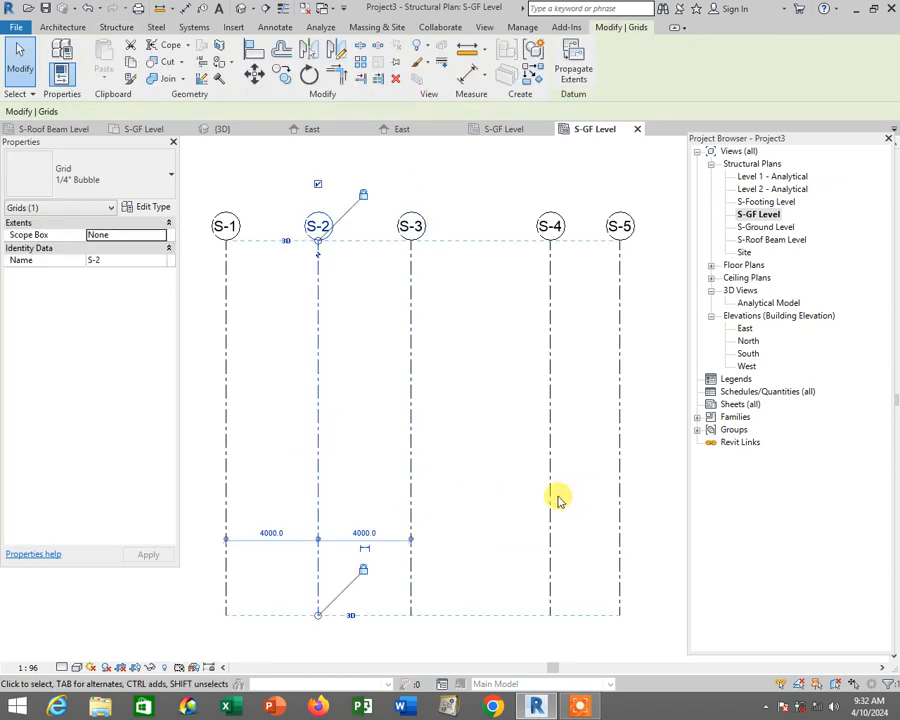
Move grid S-3 so that its spacing from grid S-4 is 4000
click(412, 413)
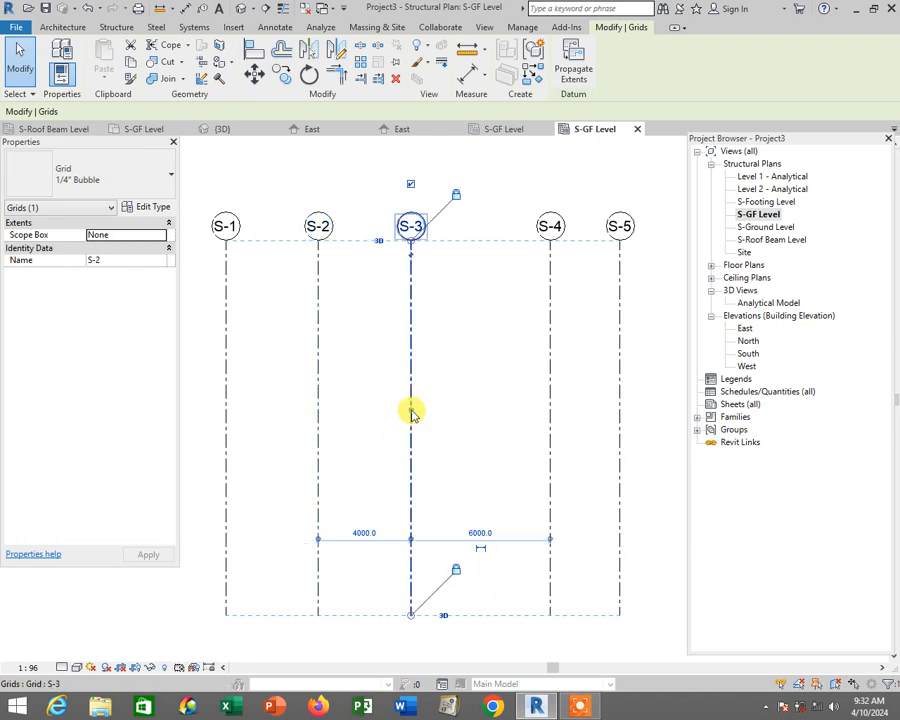
drag(410, 454, 458, 456)
key(Escape)
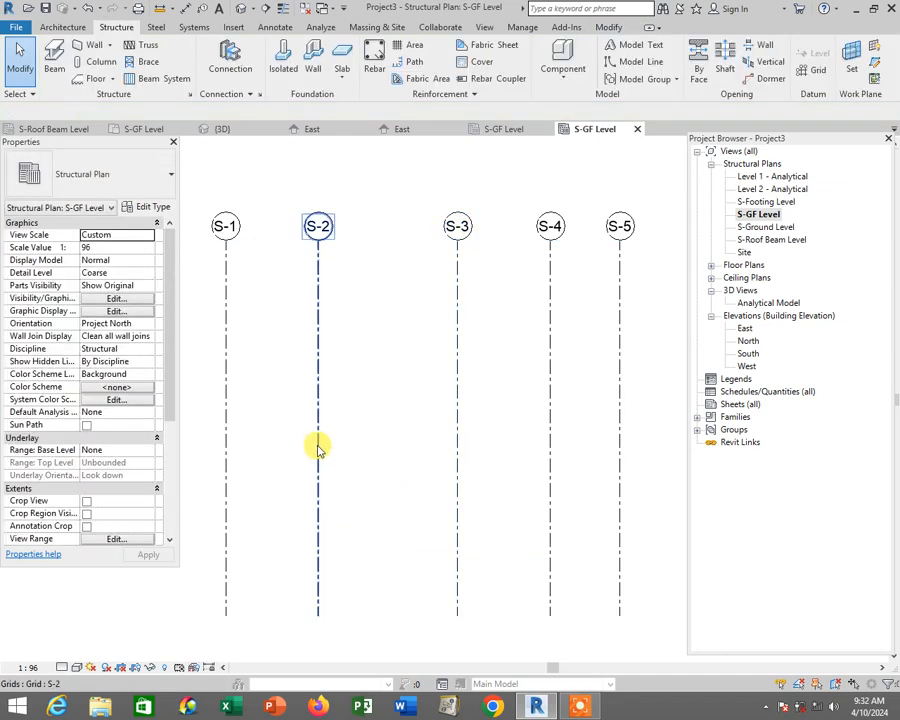
Move grid S-2 toward grid S-3 so that the spacing between them is 4000
click(316, 432)
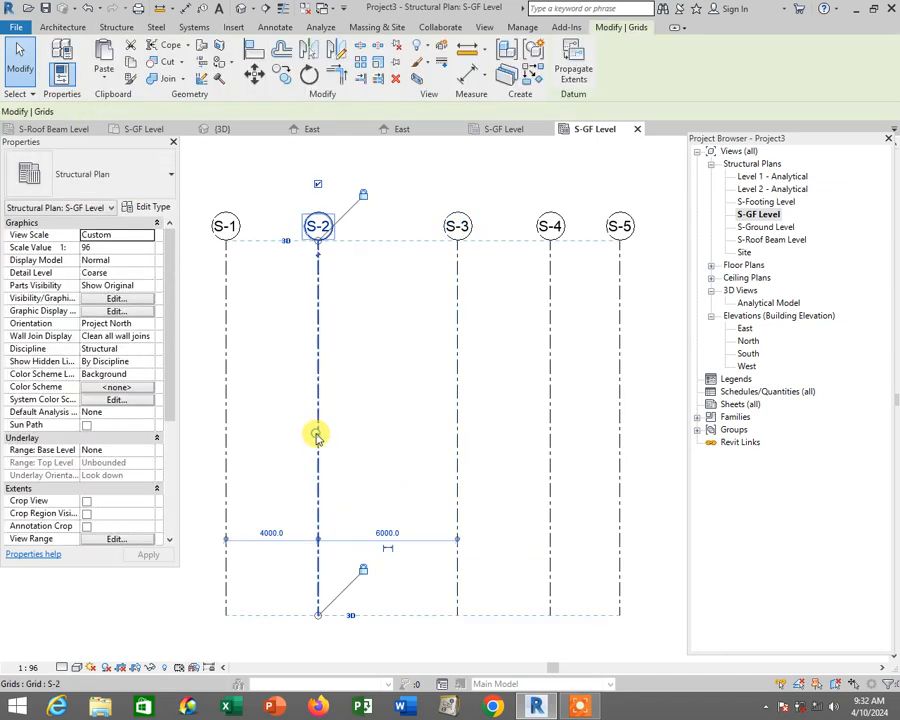
drag(318, 422, 368, 426)
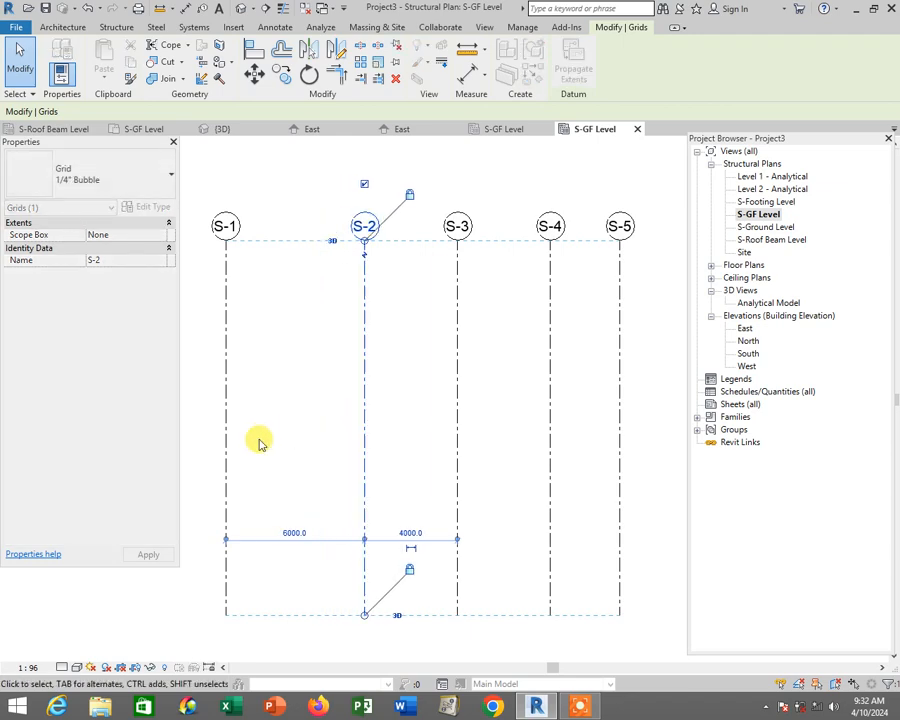
click(248, 437)
Move grid S-1 inward so that its spacing from grid S-2 is 4000
click(225, 427)
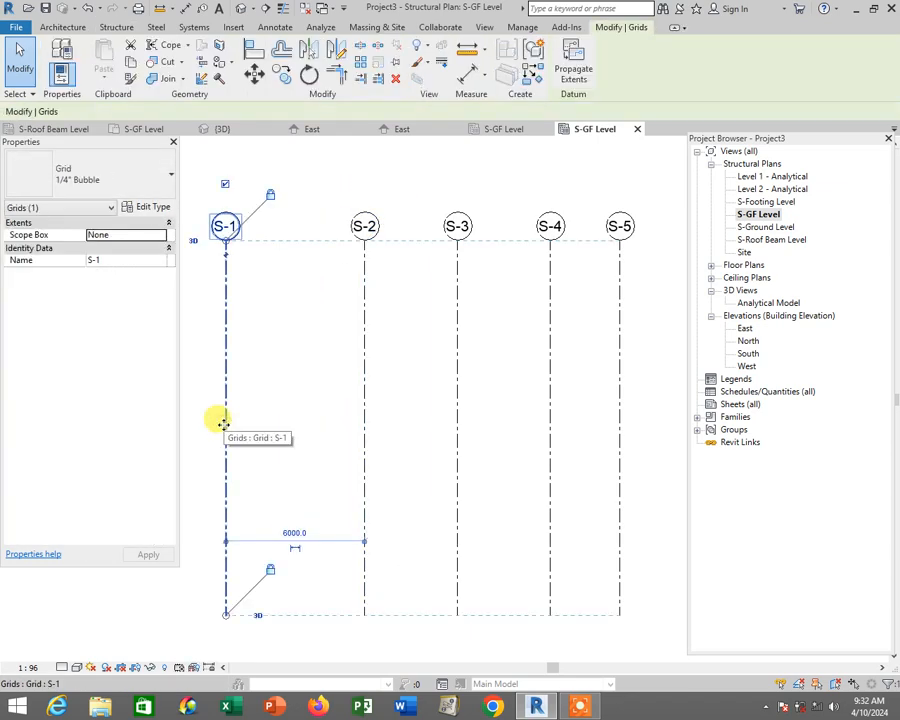
drag(232, 424, 270, 424)
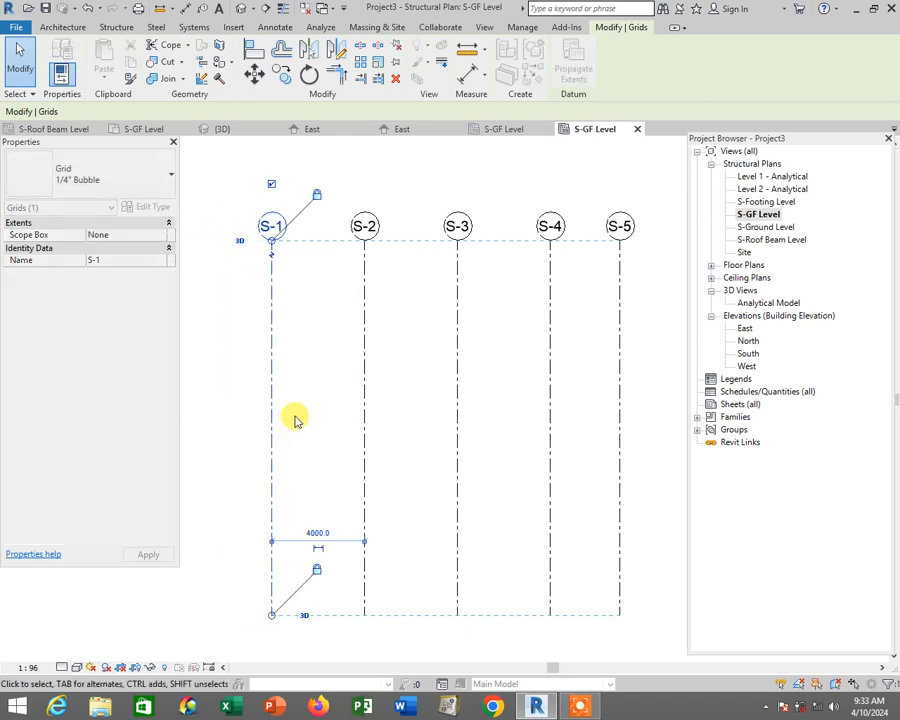
click(295, 418)
Check the spacings between the vertical grids by selecting grids S-1, S-2, S-3 and S-4 one after another
click(270, 437)
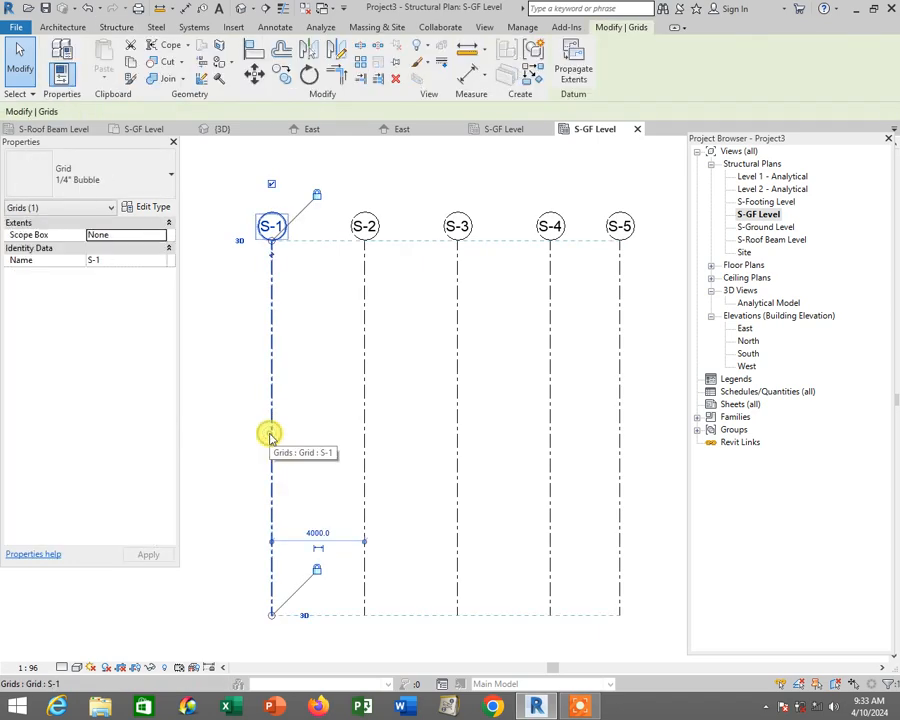
click(364, 510)
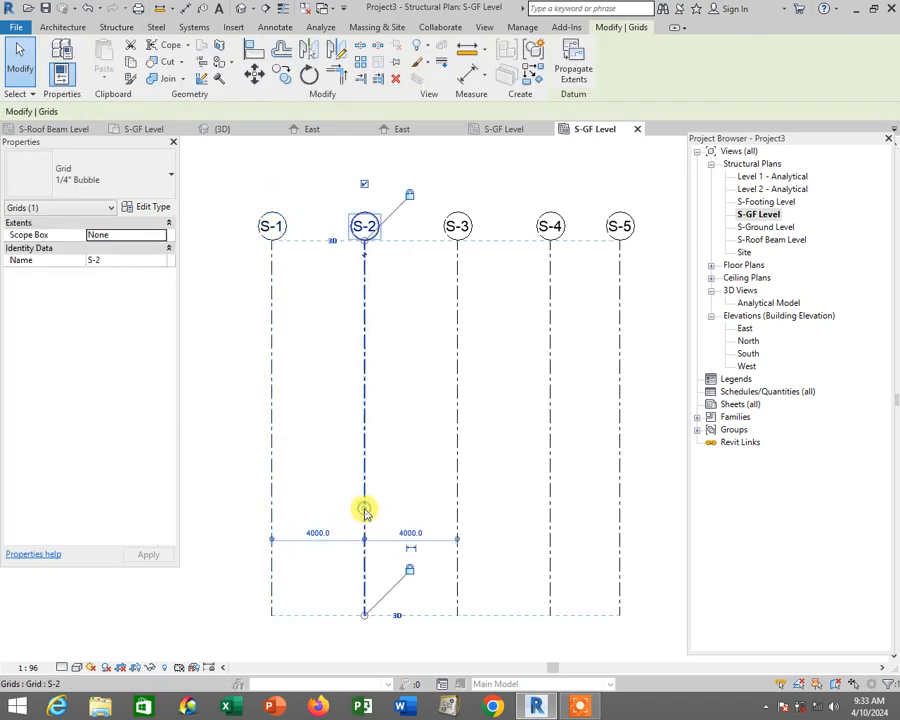
click(472, 518)
click(456, 515)
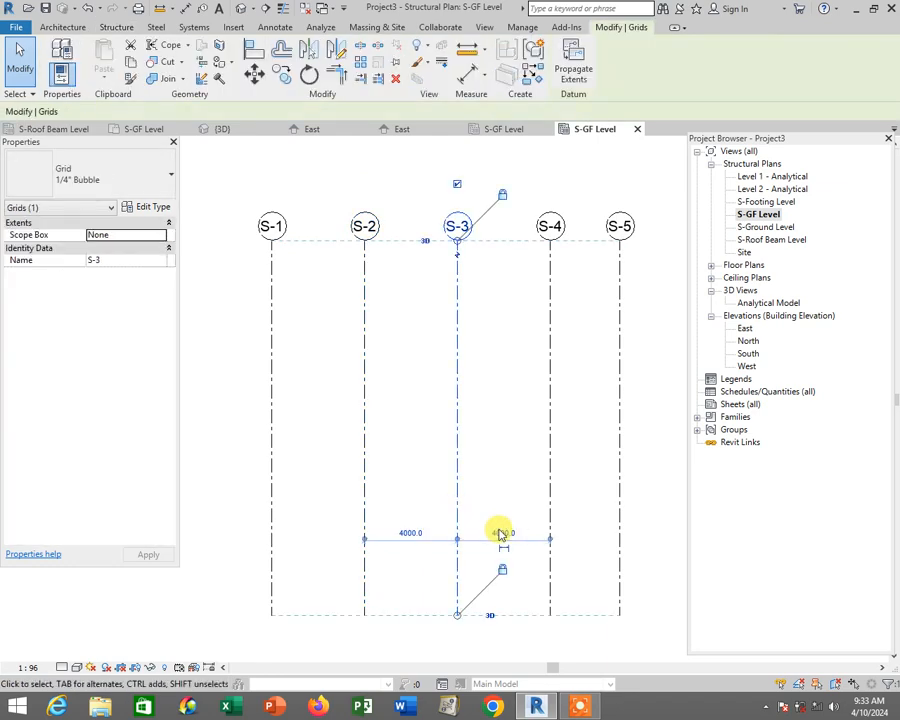
click(503, 533)
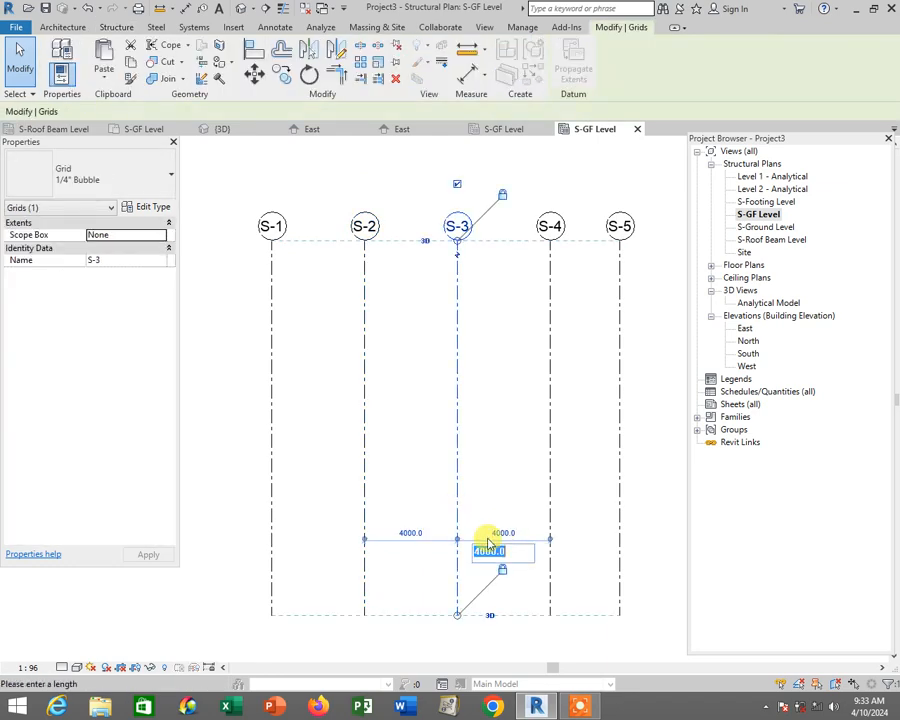
click(517, 470)
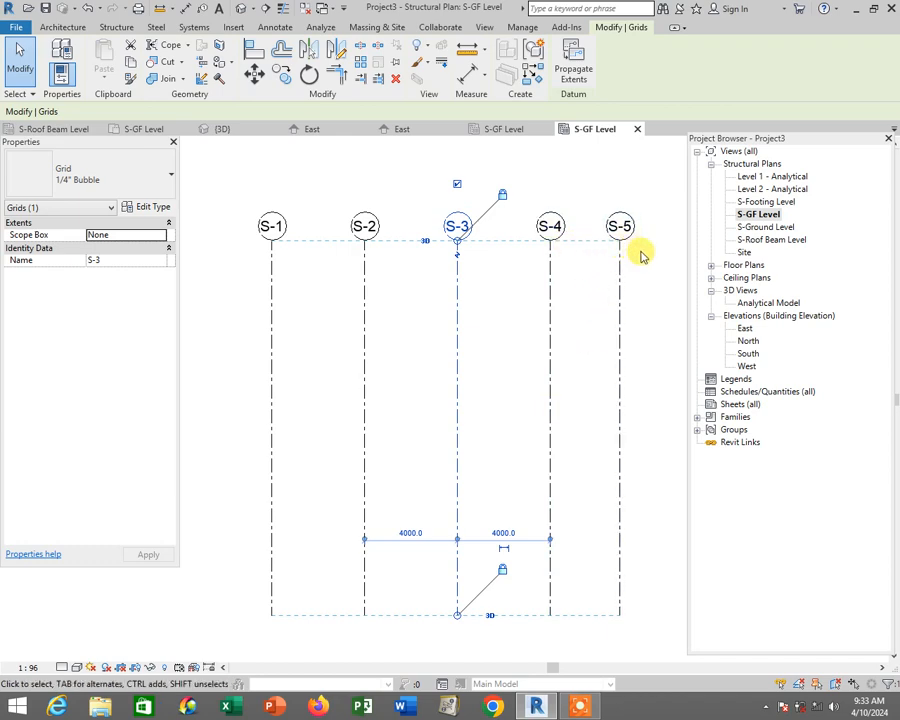
click(549, 353)
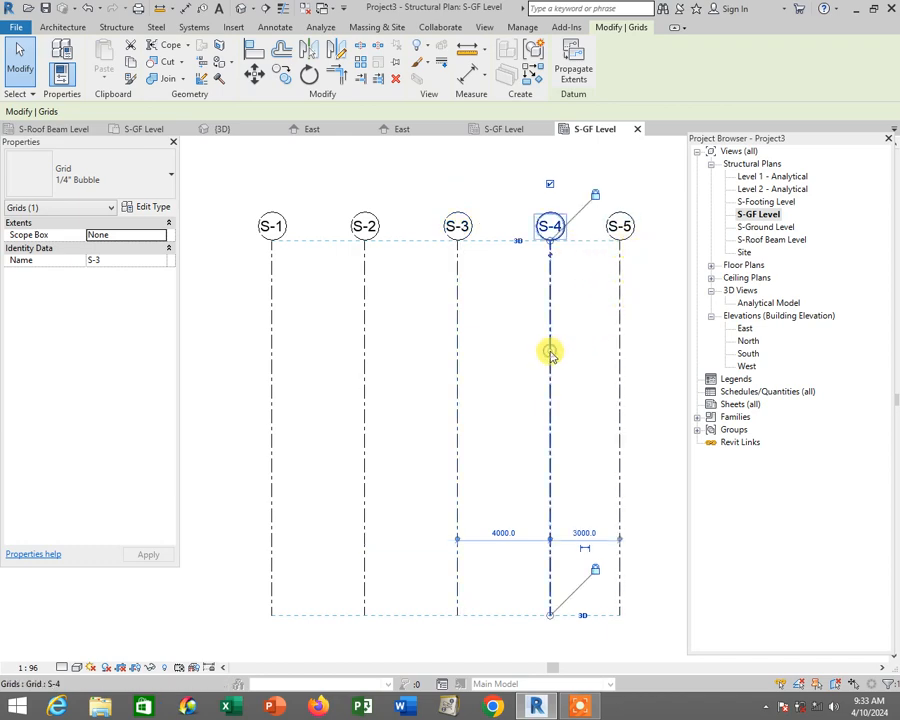
click(577, 470)
scroll(577, 410, down, 2)
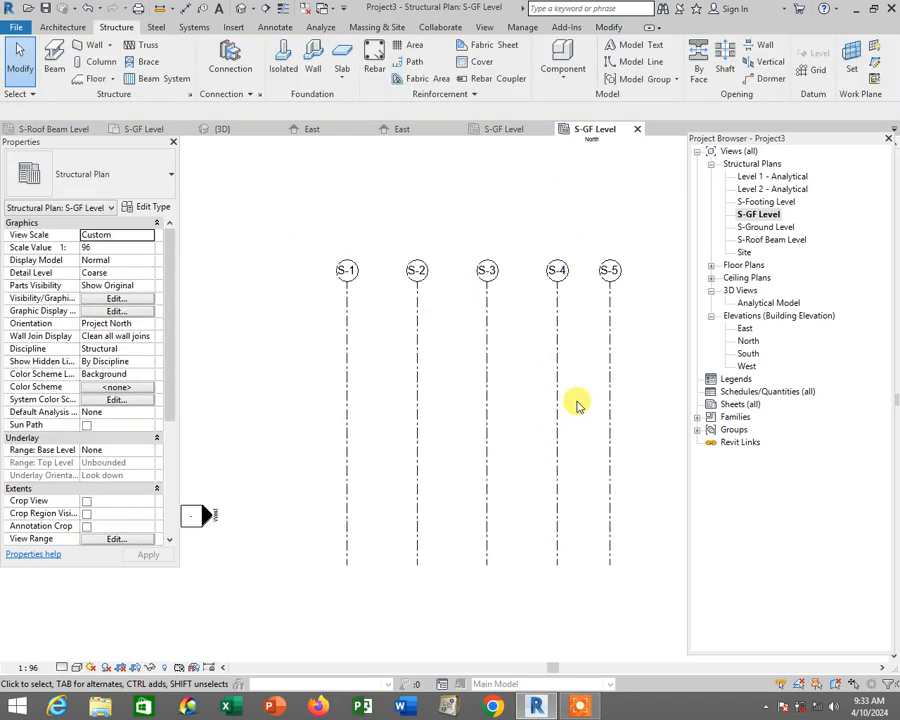
scroll(577, 400, up, 1)
middle_drag(578, 378, 573, 389)
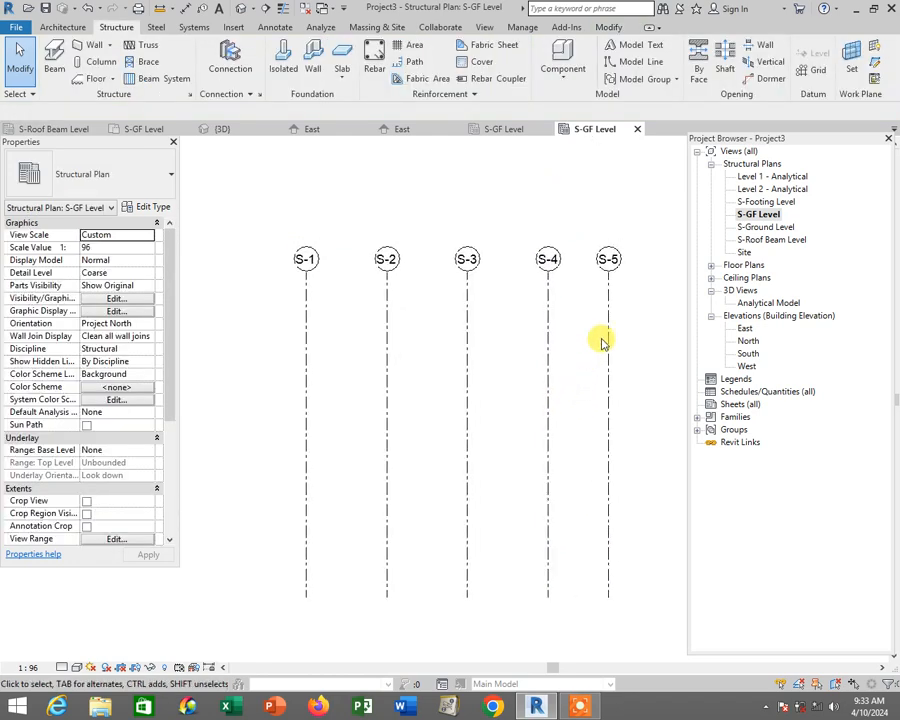
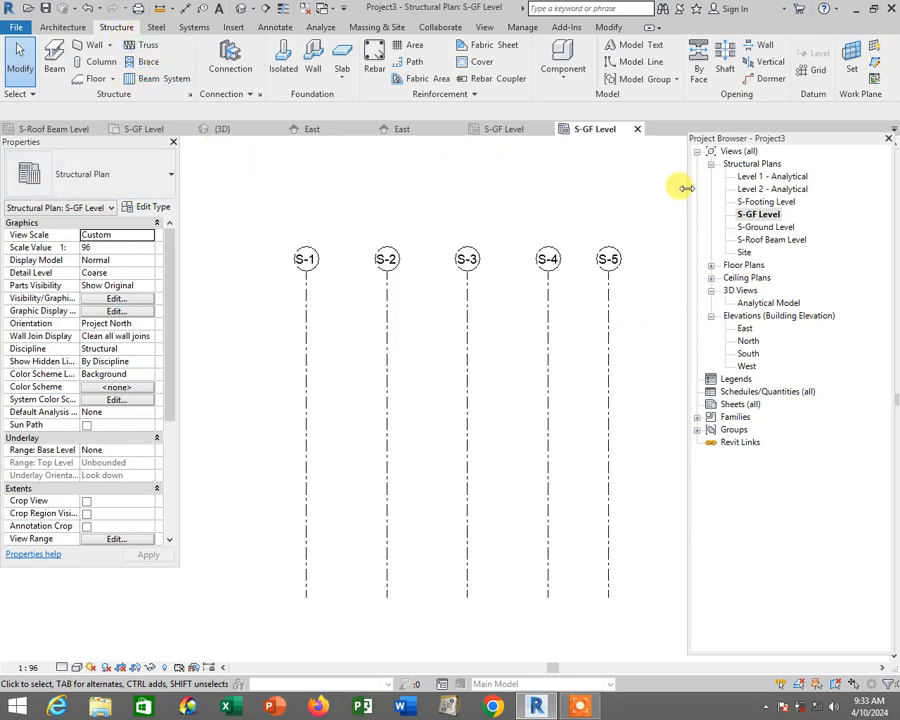
Widen the drawing area and draw a horizontal grid line across grids S-1 to S-5, just below their bubbles
drag(688, 188, 733, 189)
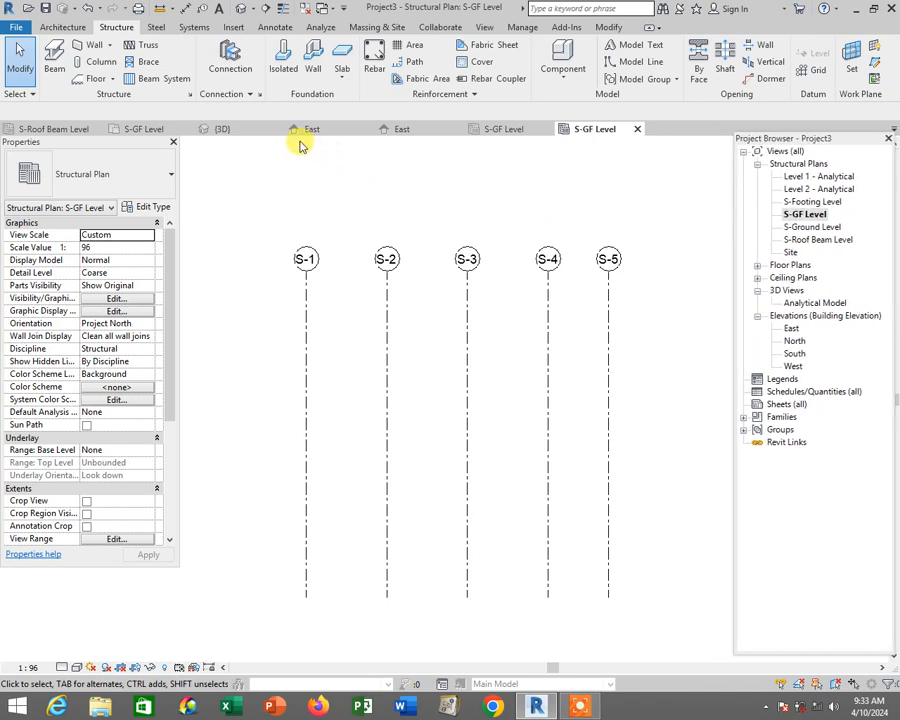
click(806, 77)
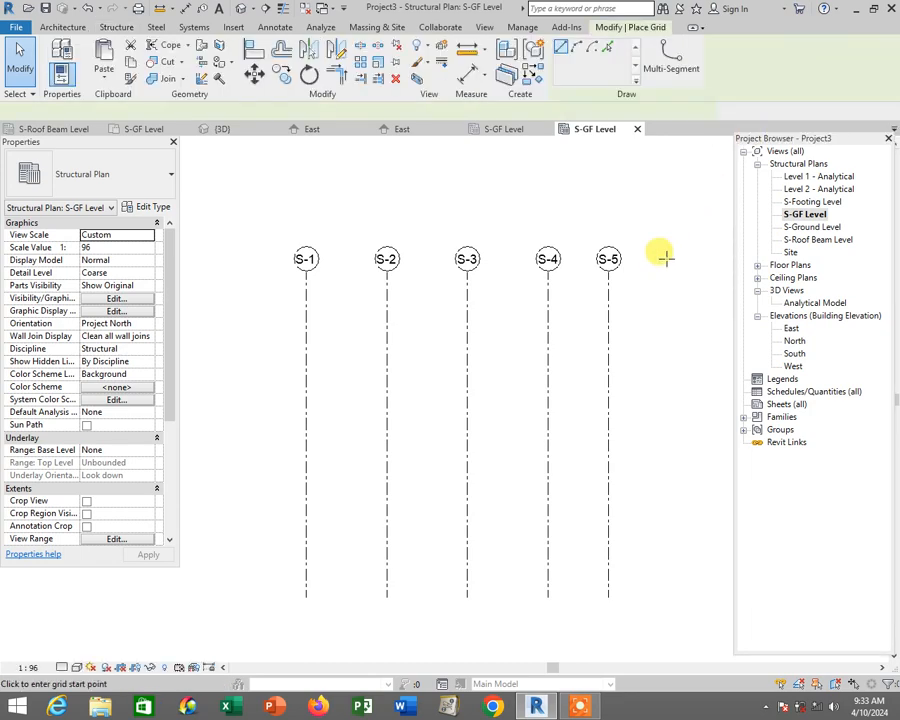
click(635, 305)
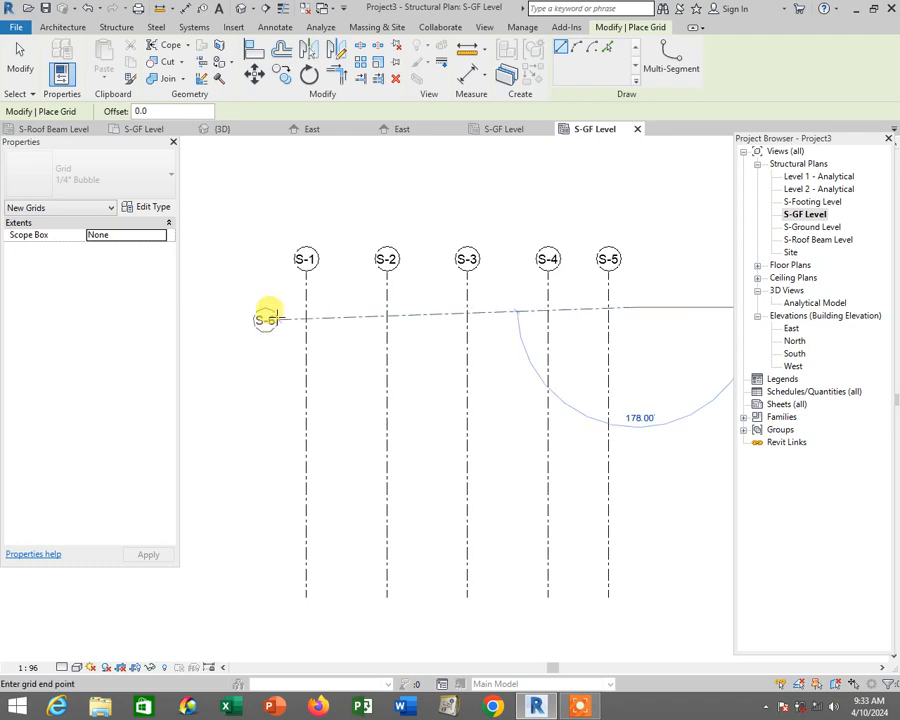
click(269, 306)
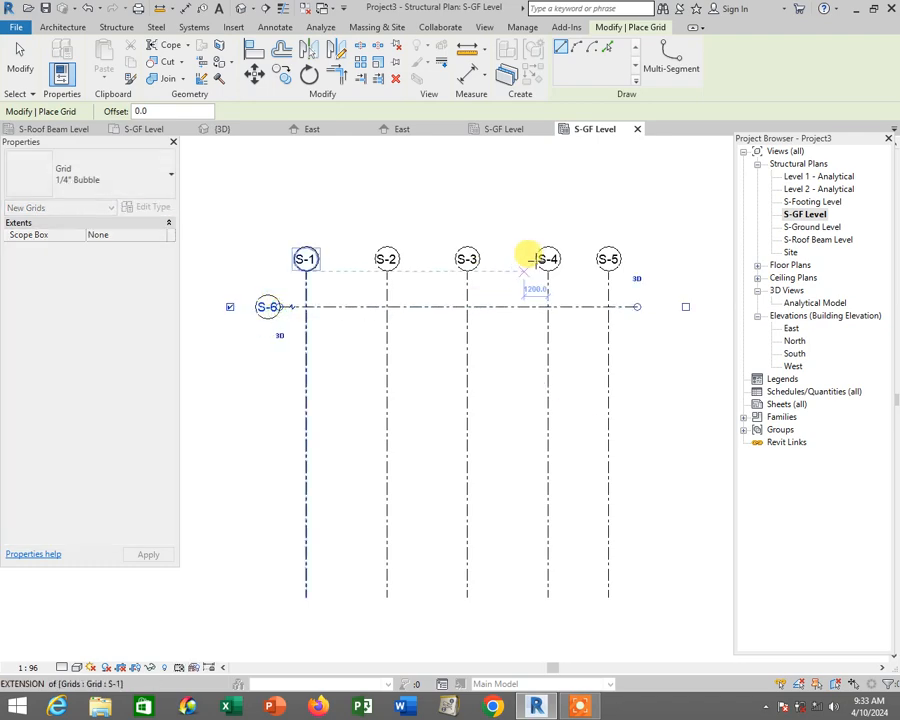
key(Escape)
key(Escape)
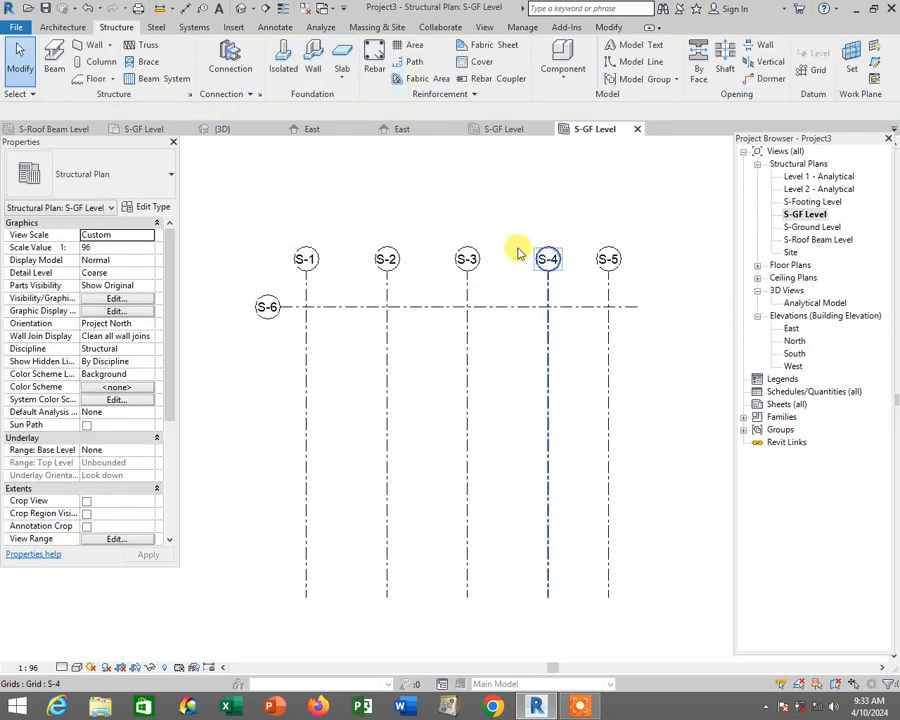
Consult the reference project's S-GF Level plan and draw three more horizontal grids in Project3 below the first, spaced 4000 apart
click(500, 129)
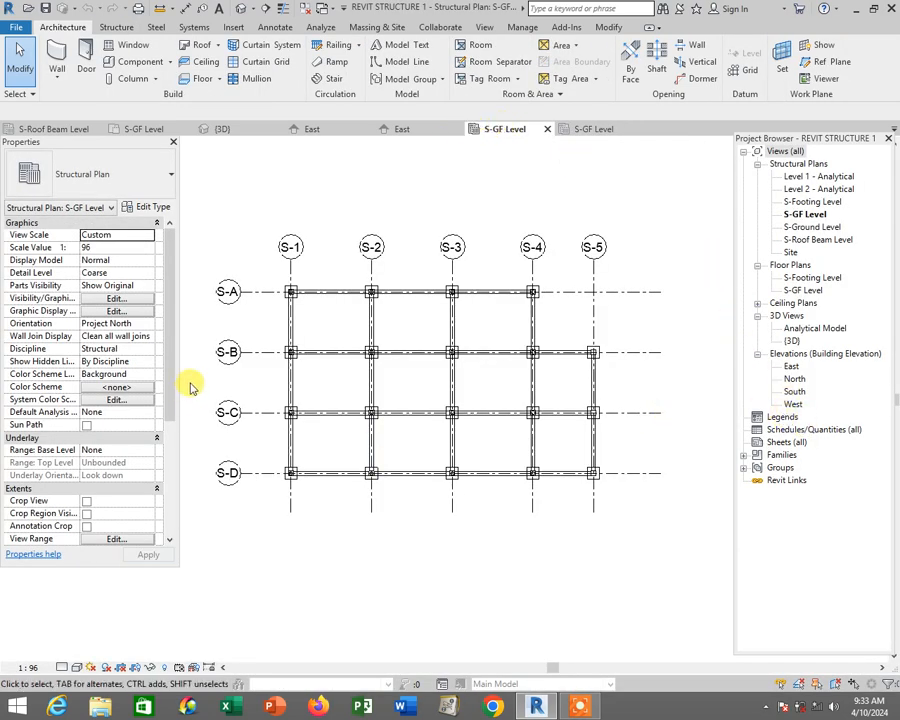
click(590, 129)
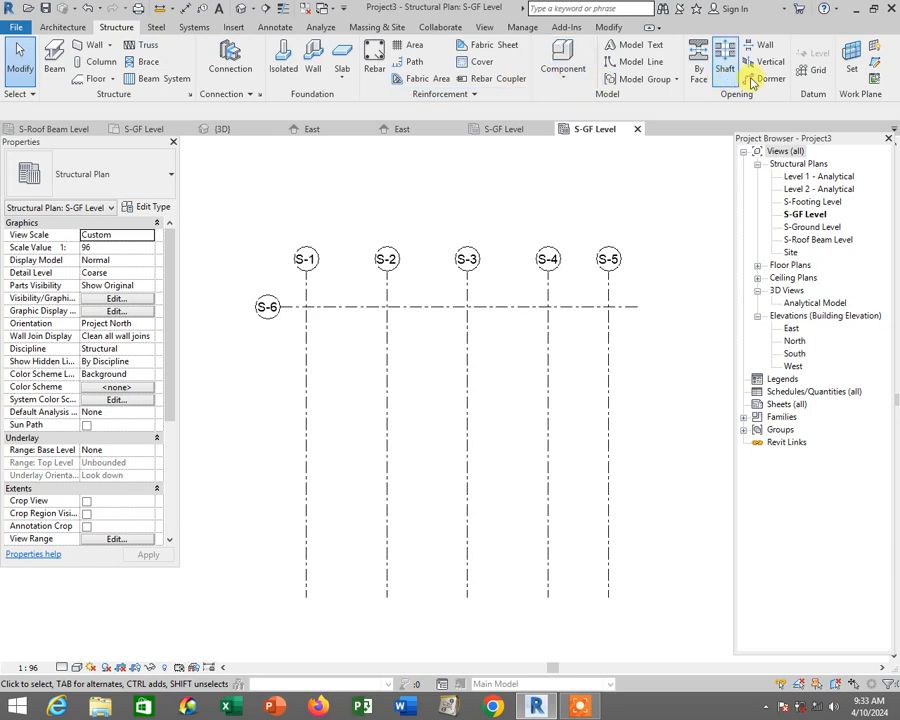
click(818, 64)
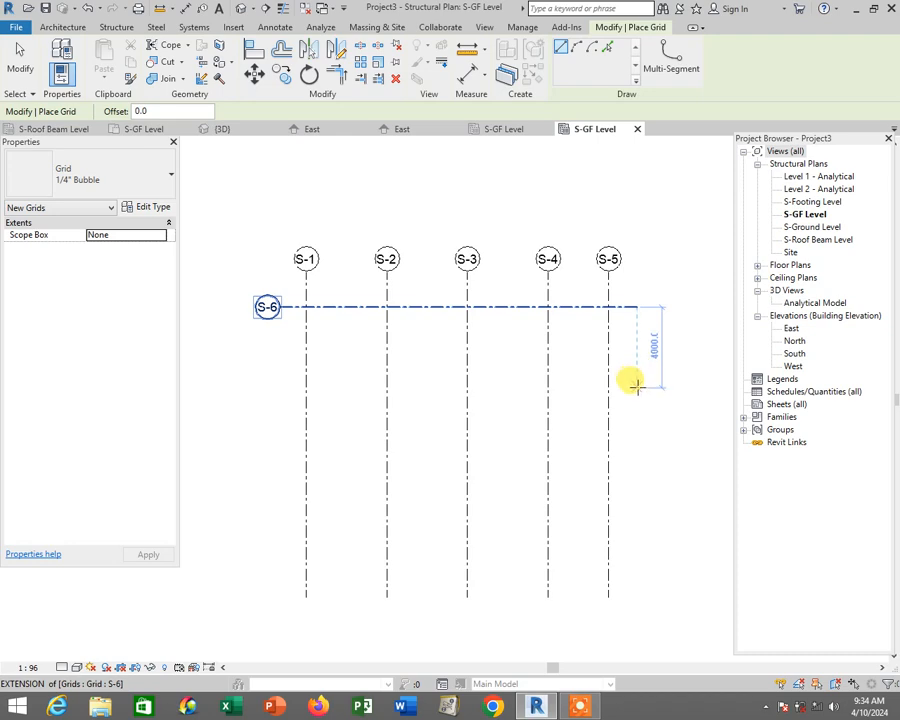
click(636, 387)
click(267, 387)
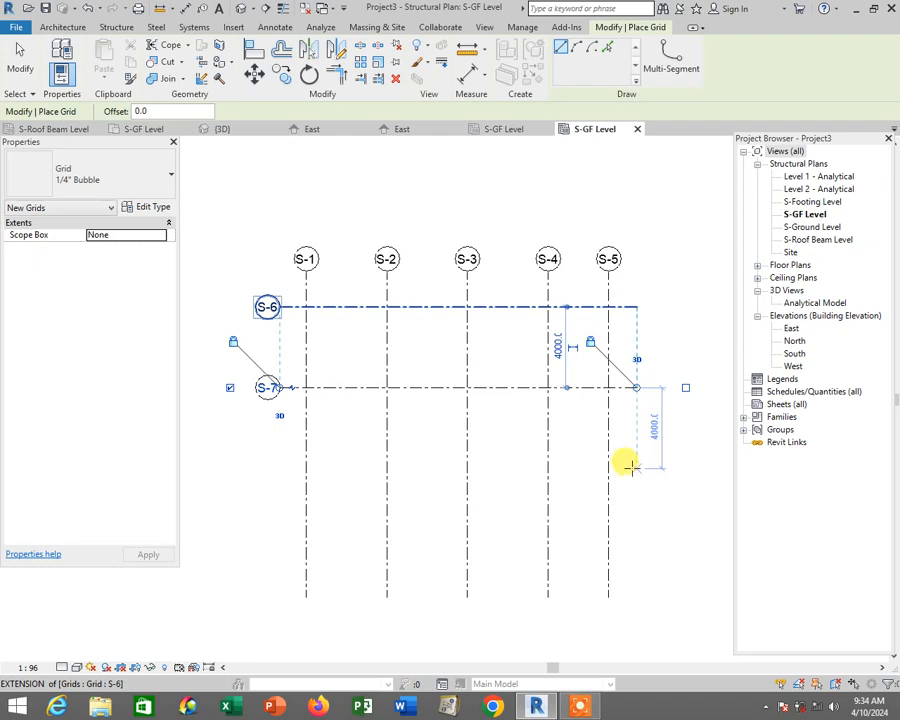
click(670, 466)
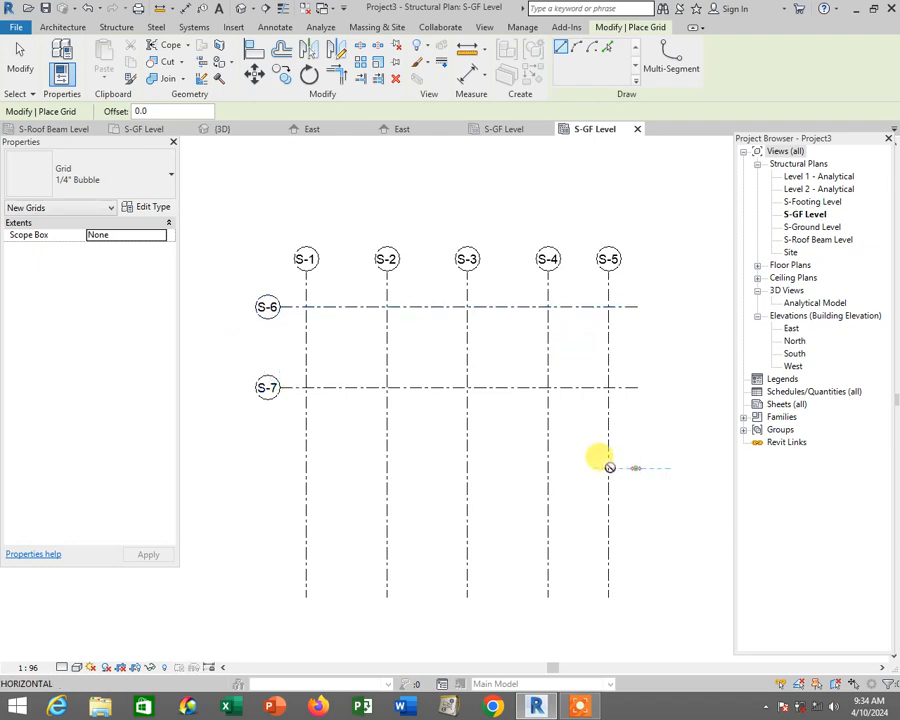
click(278, 466)
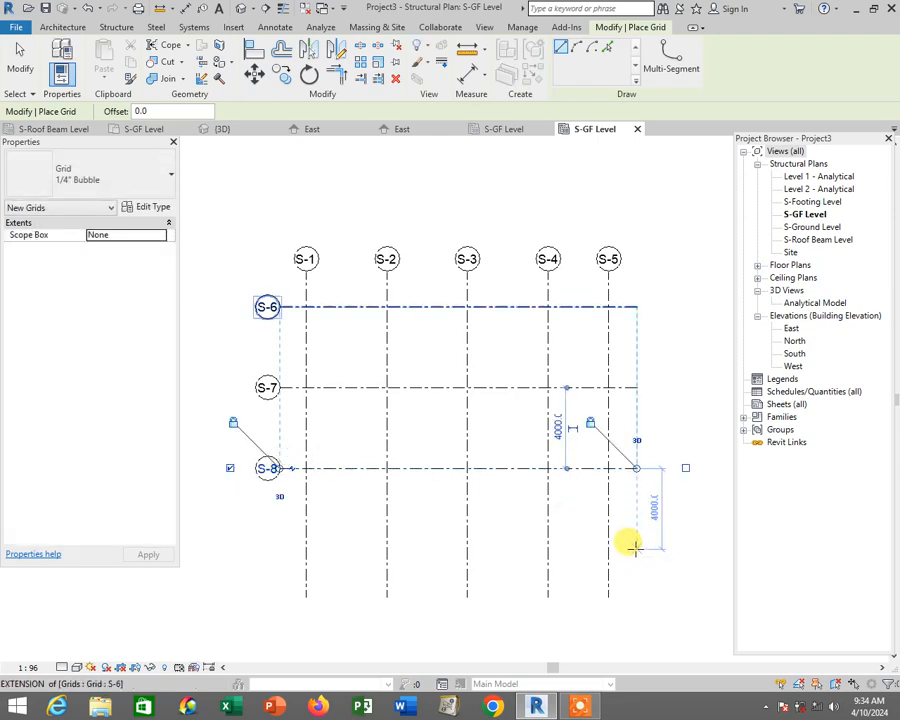
click(632, 546)
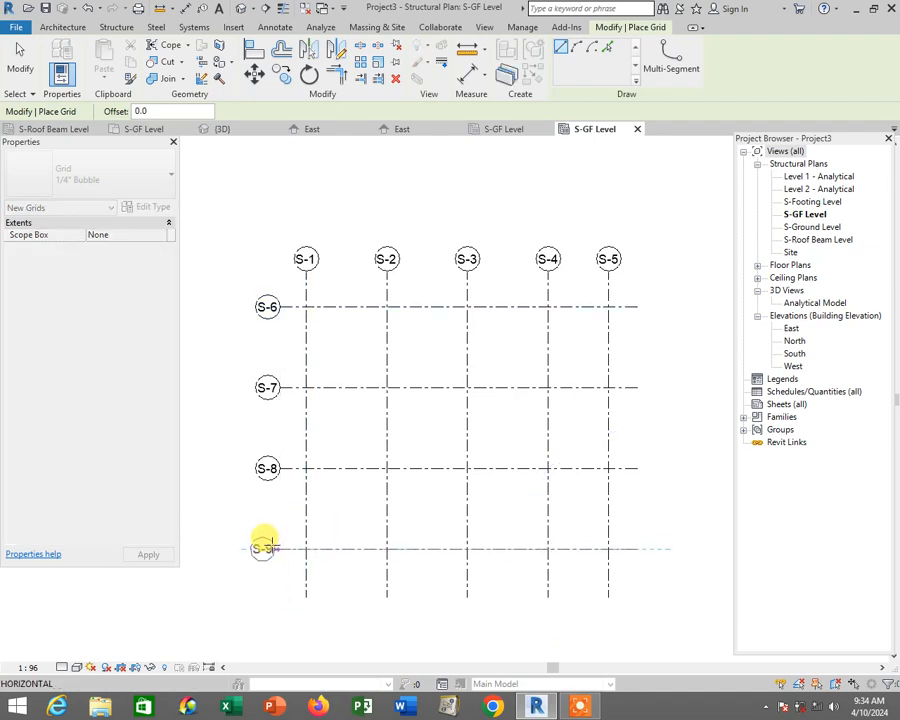
click(278, 547)
key(Escape)
key(Escape)
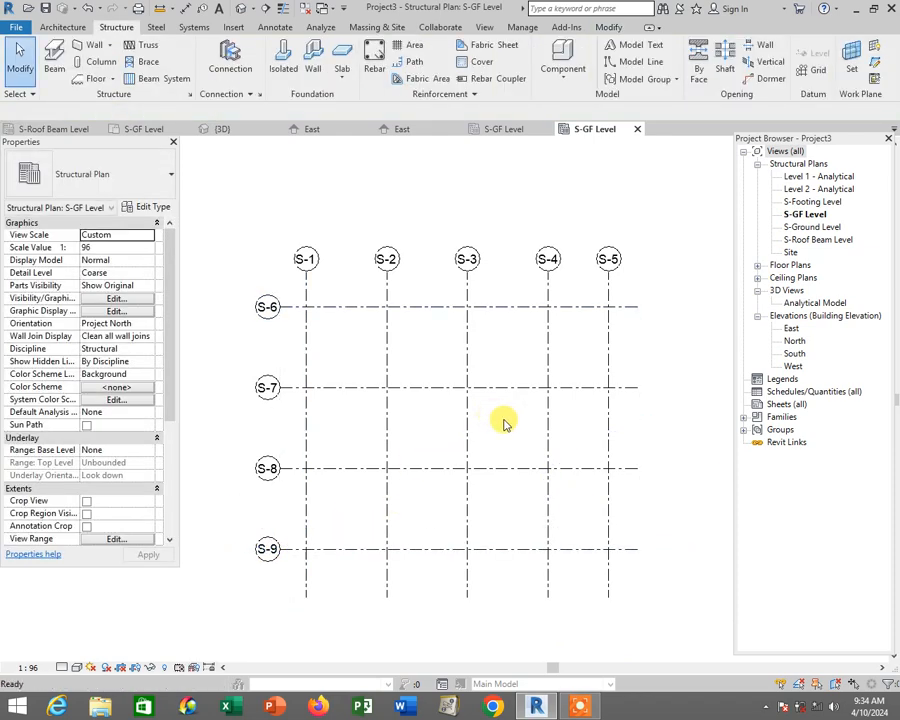
Rename the upper two horizontal grids, S-6 and S-7, as S-A and S-B
scroll(277, 311, up, 1)
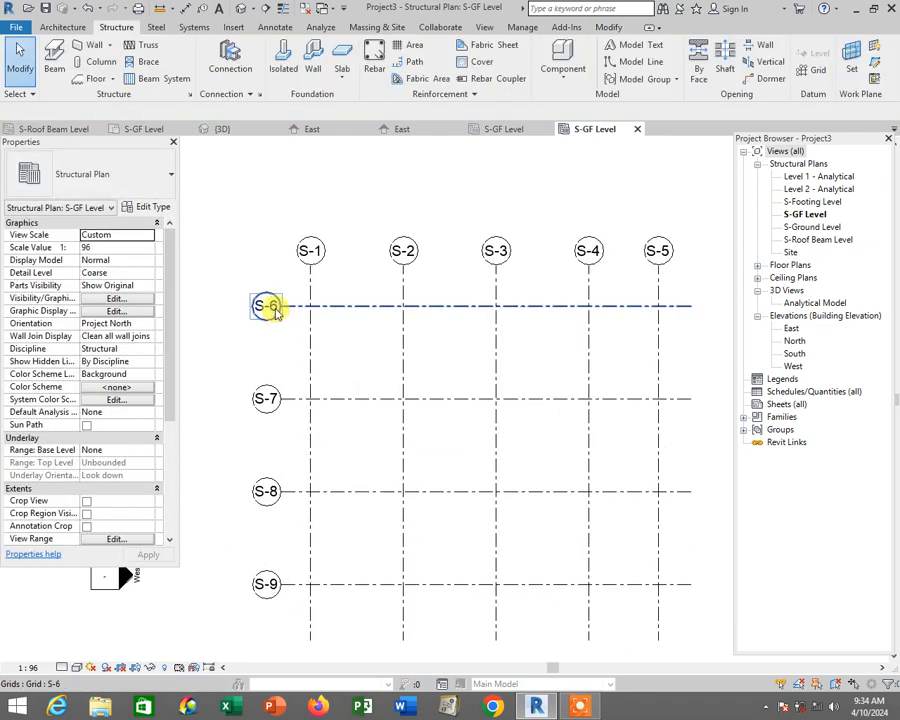
click(277, 312)
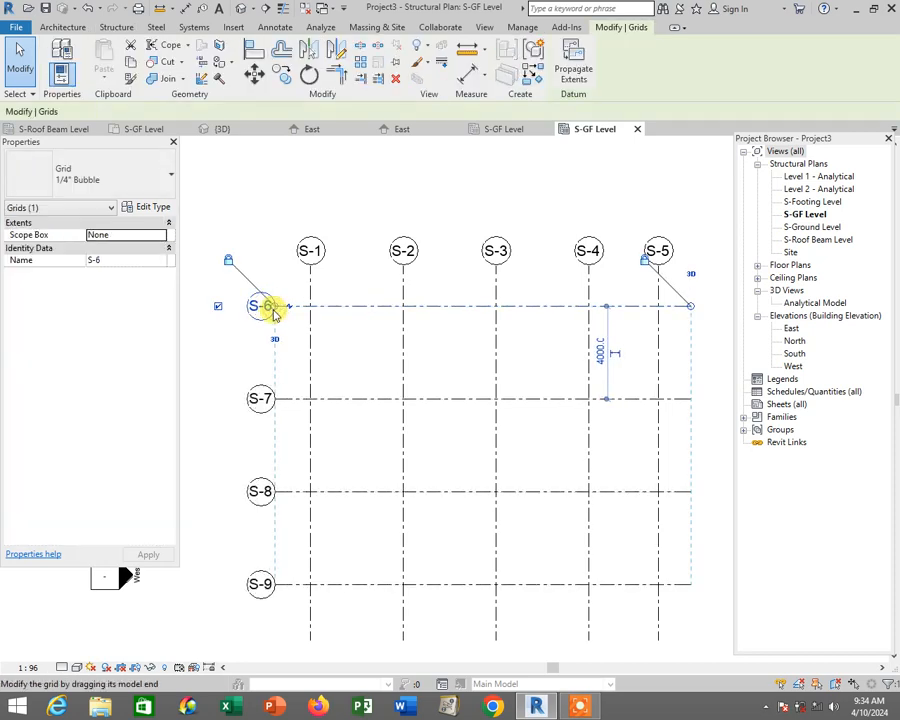
drag(268, 311, 261, 311)
click(259, 311)
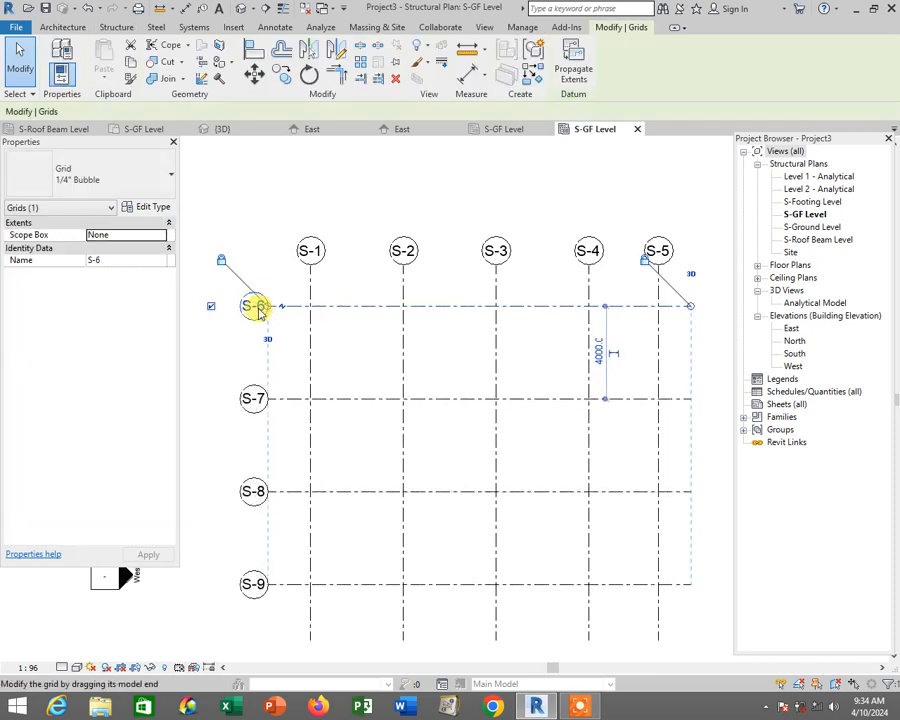
click(257, 307)
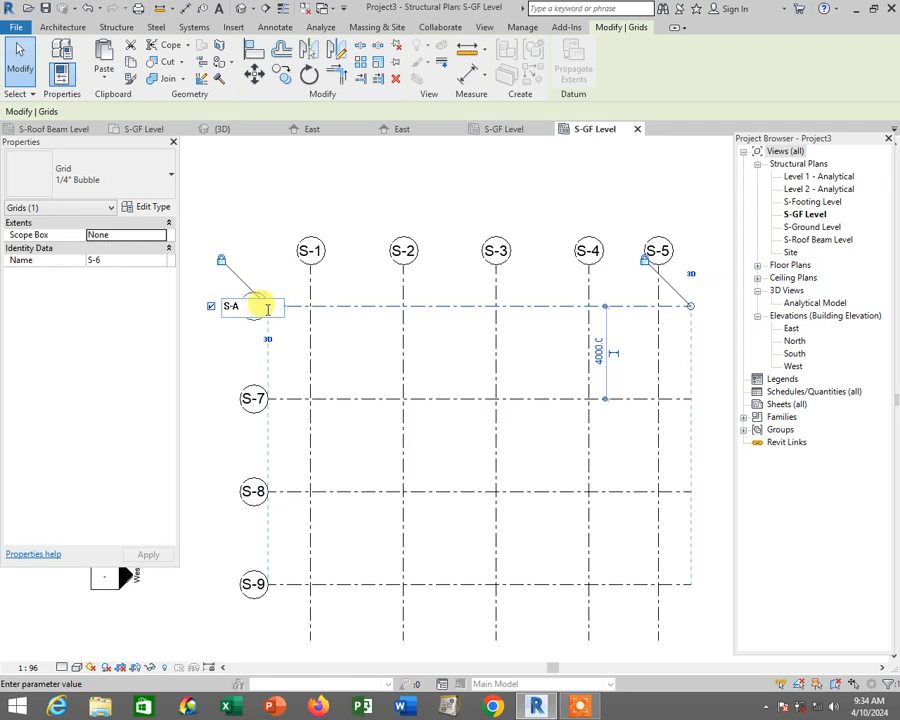
text(S-A)
key(Return)
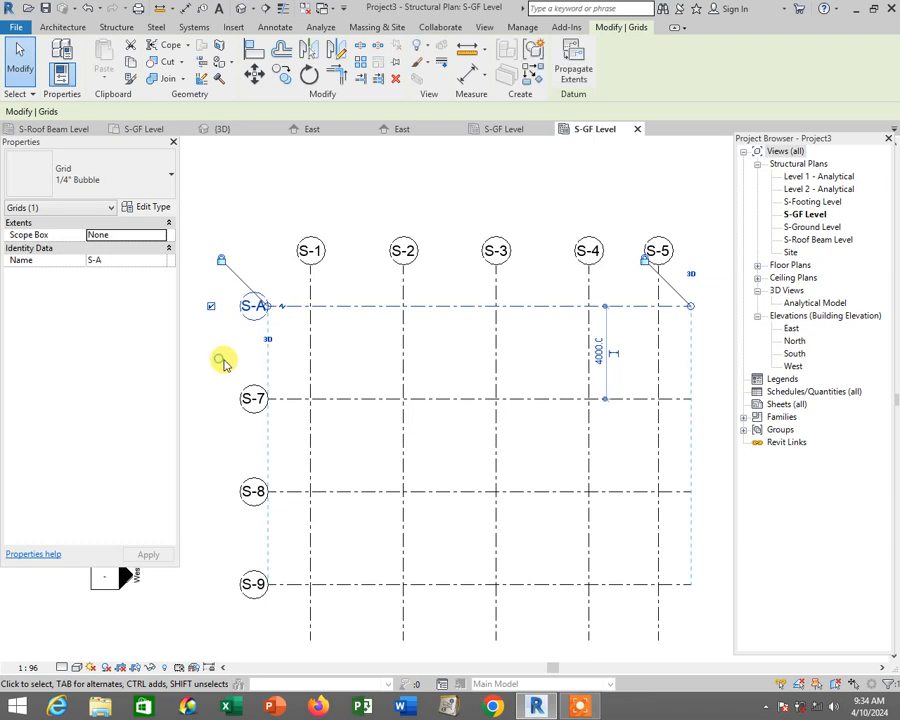
double_click(256, 400)
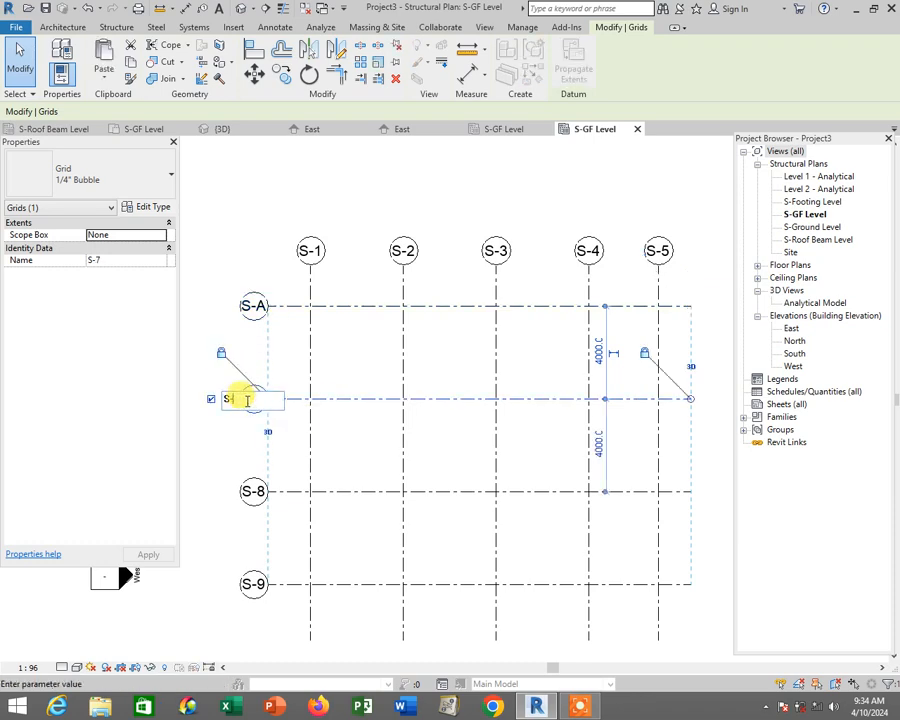
key(Return)
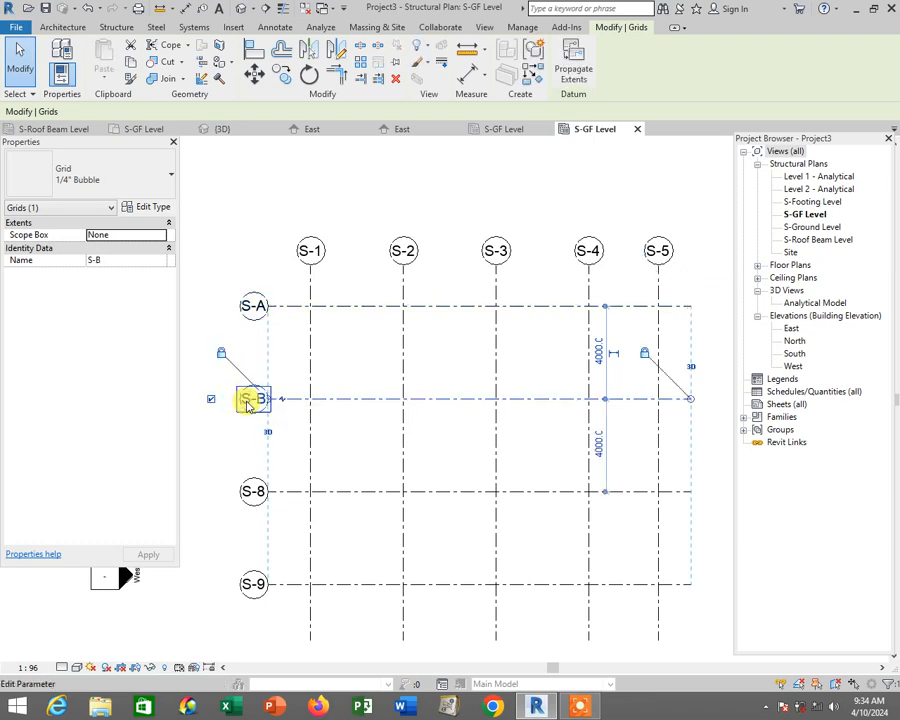
Open the name of horizontal grid S-8 for editing
middle_drag(315, 462, 322, 406)
click(266, 438)
click(271, 437)
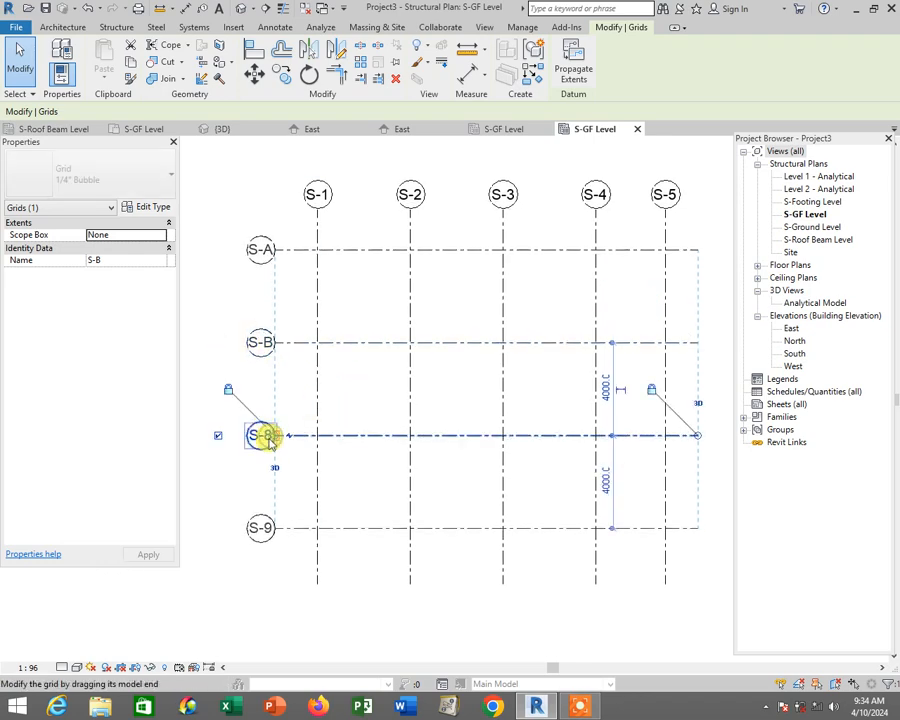
drag(272, 437, 272, 437)
click(262, 437)
click(263, 433)
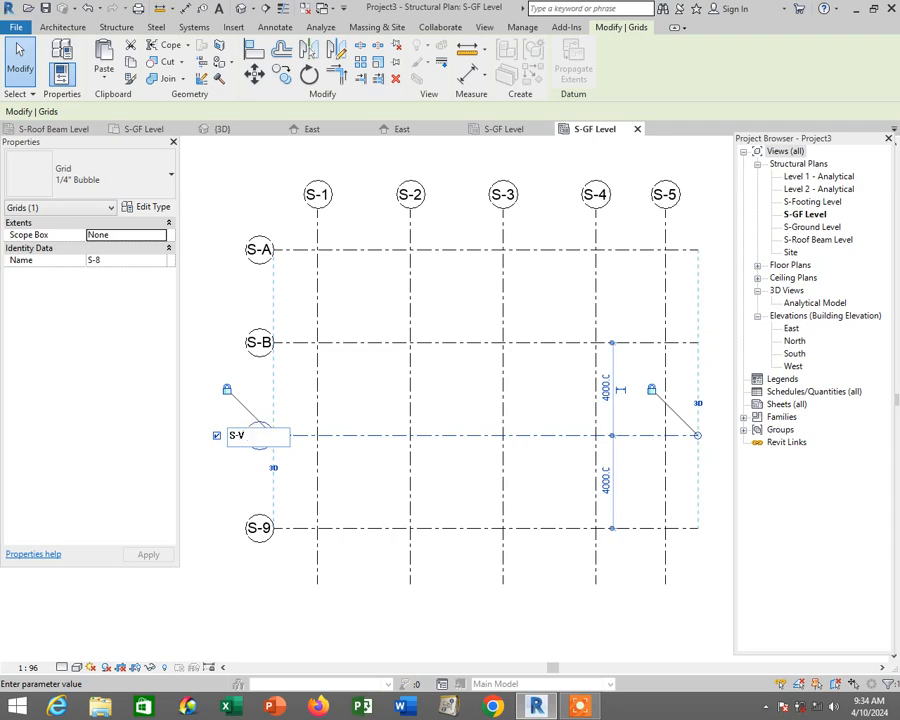
Name the lower two horizontal grids S-C and S-D, and extend the bubble ends of all horizontal grids outward
click(248, 558)
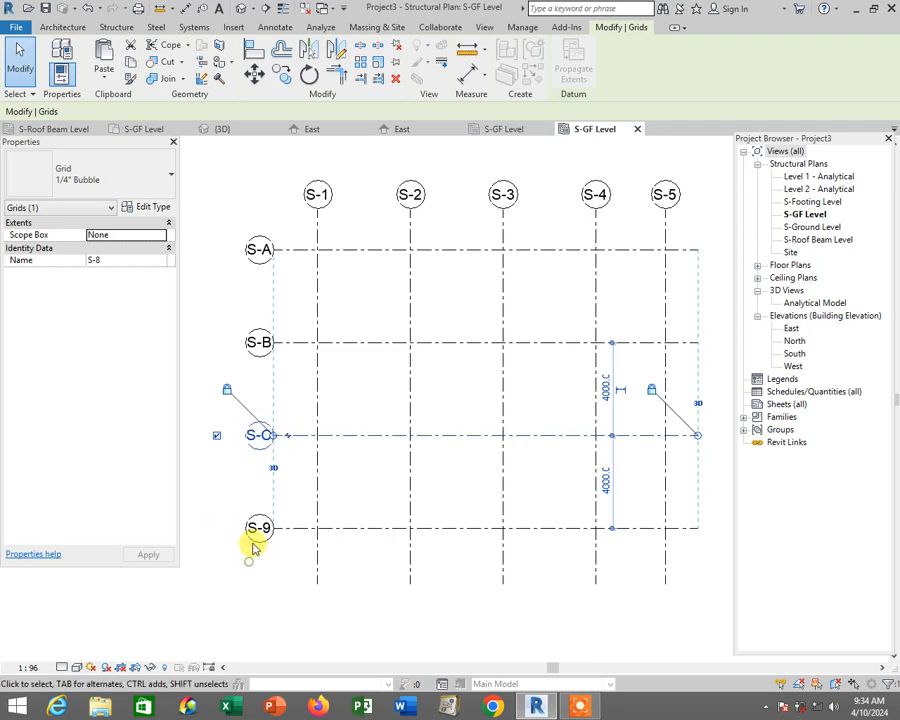
click(262, 529)
drag(273, 528, 234, 516)
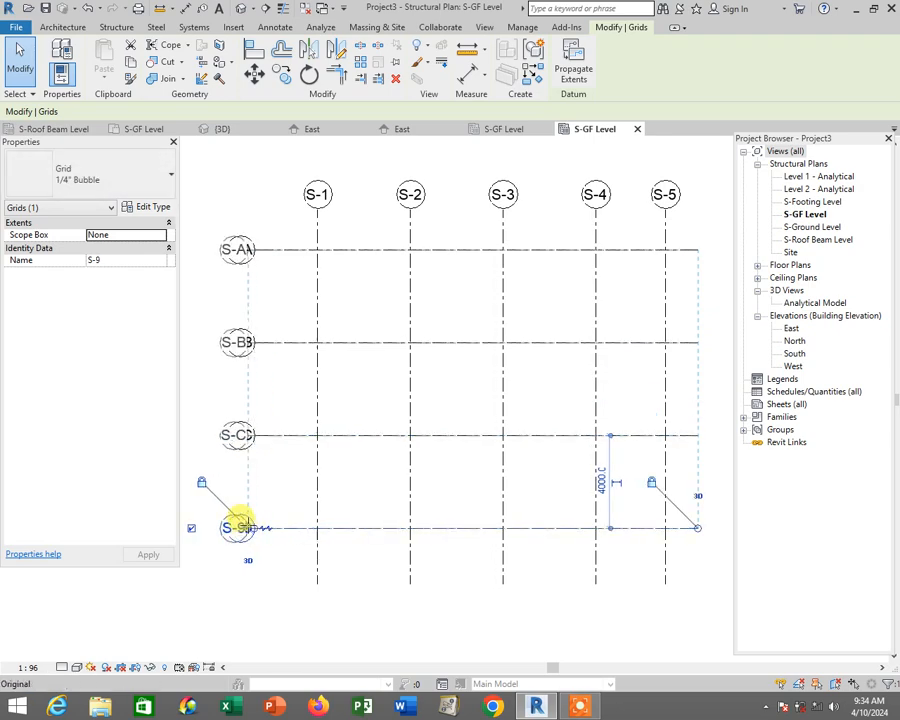
click(234, 526)
click(237, 527)
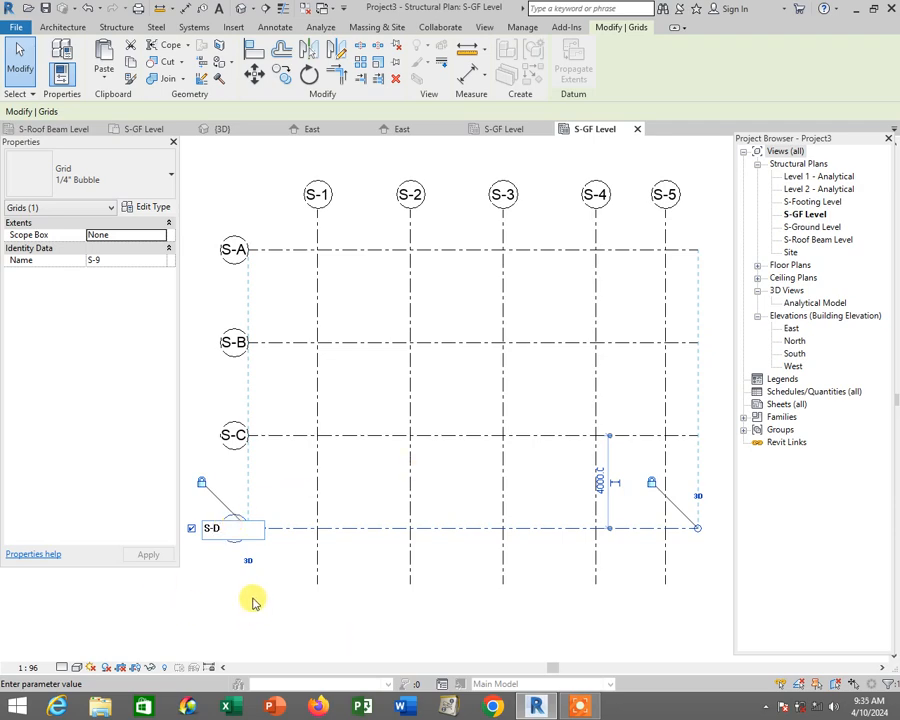
key(Return)
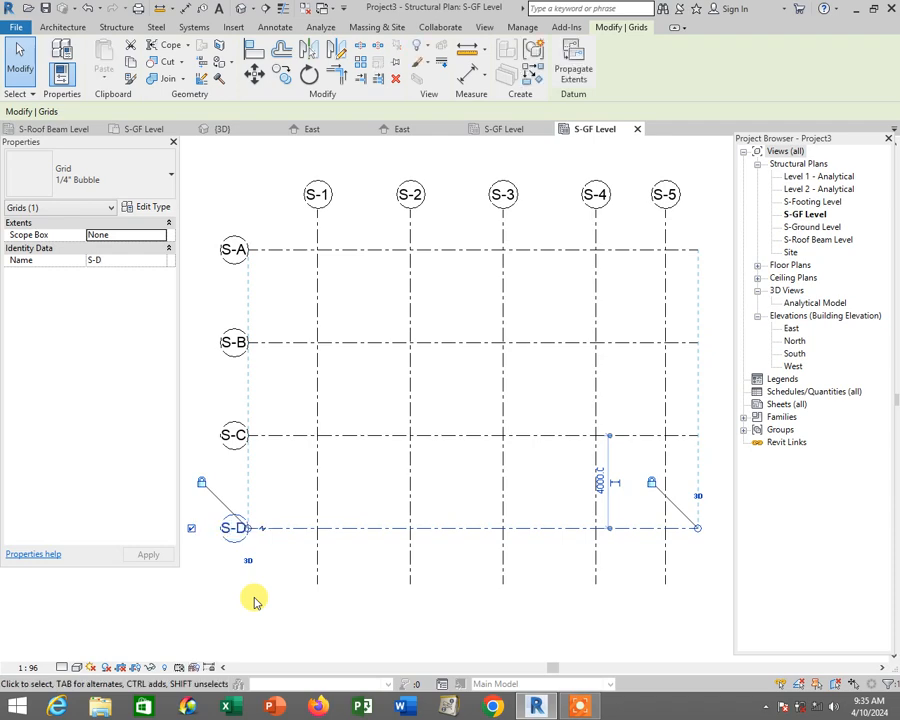
click(272, 583)
Open the East elevation and extend the headless ends of the level lines past grid S-B toward grid S-C
scroll(300, 394, down, 2)
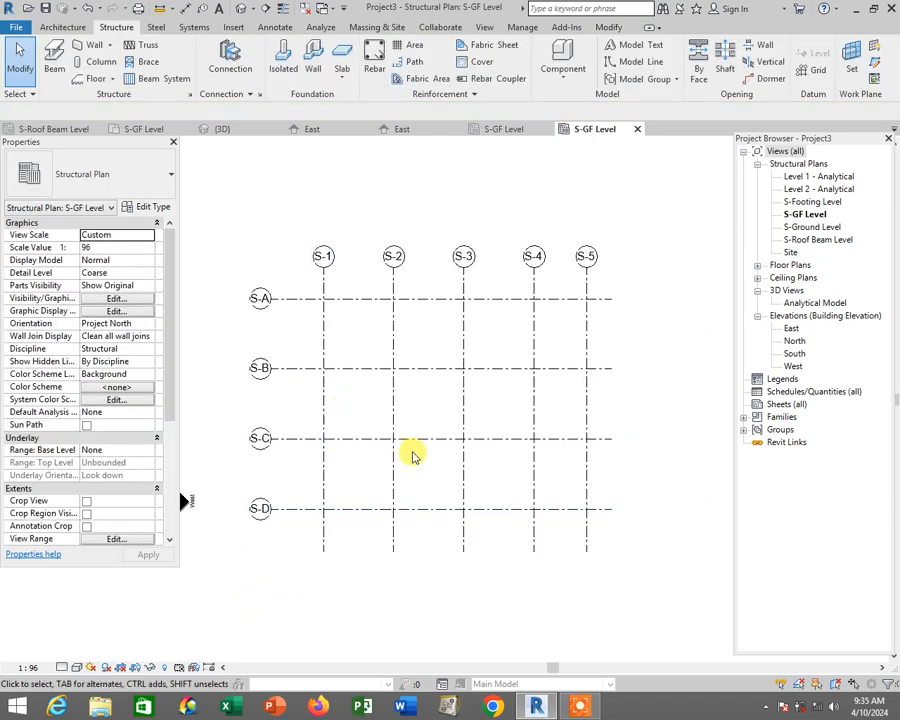
middle_drag(425, 439, 497, 398)
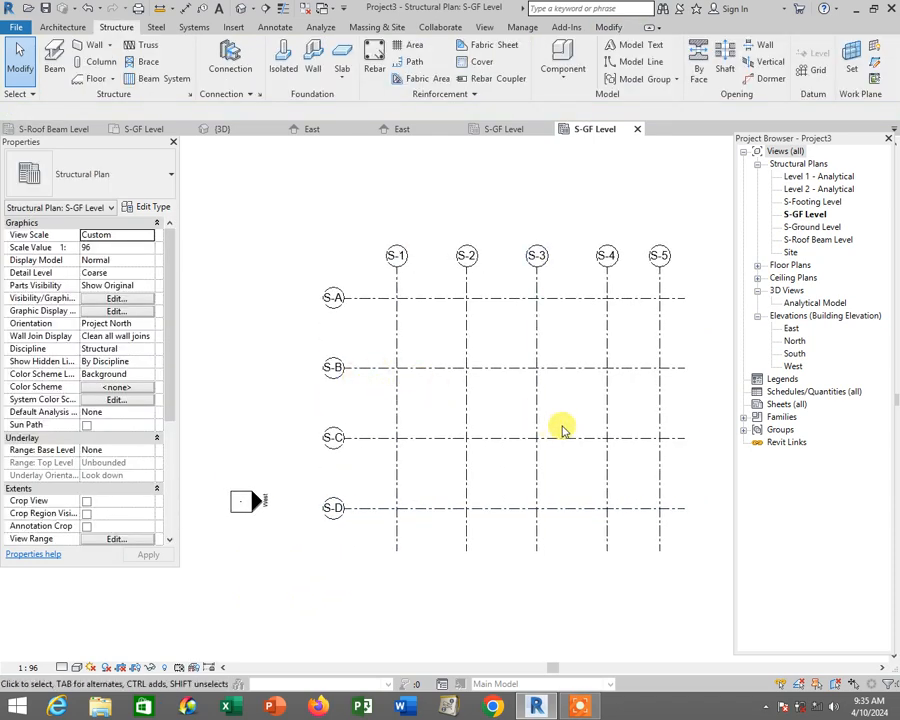
scroll(560, 425, down, 1)
middle_drag(428, 373, 362, 366)
scroll(362, 366, up, 1)
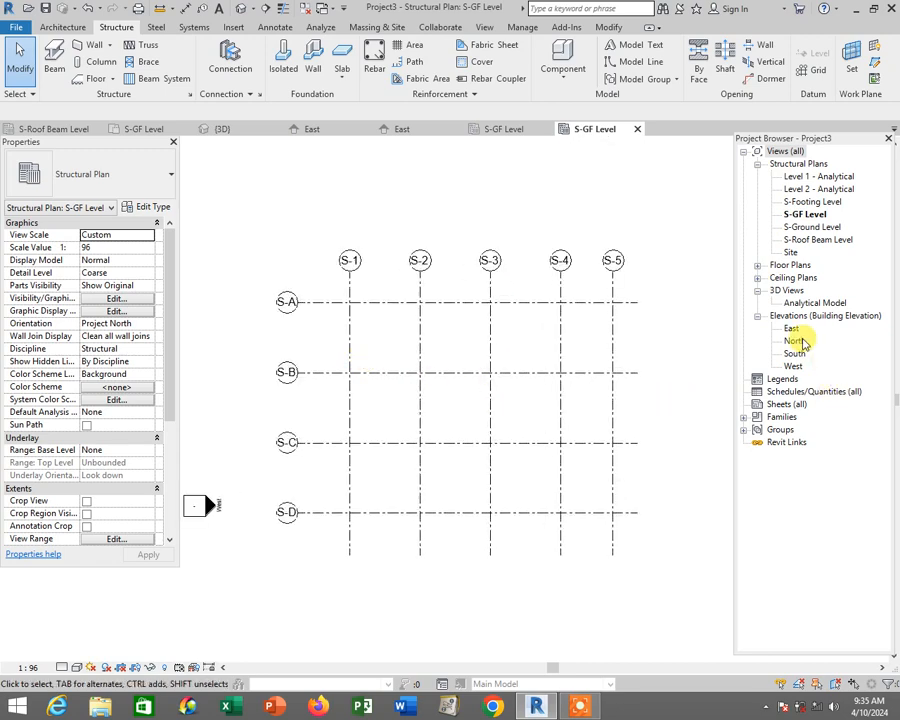
double_click(793, 330)
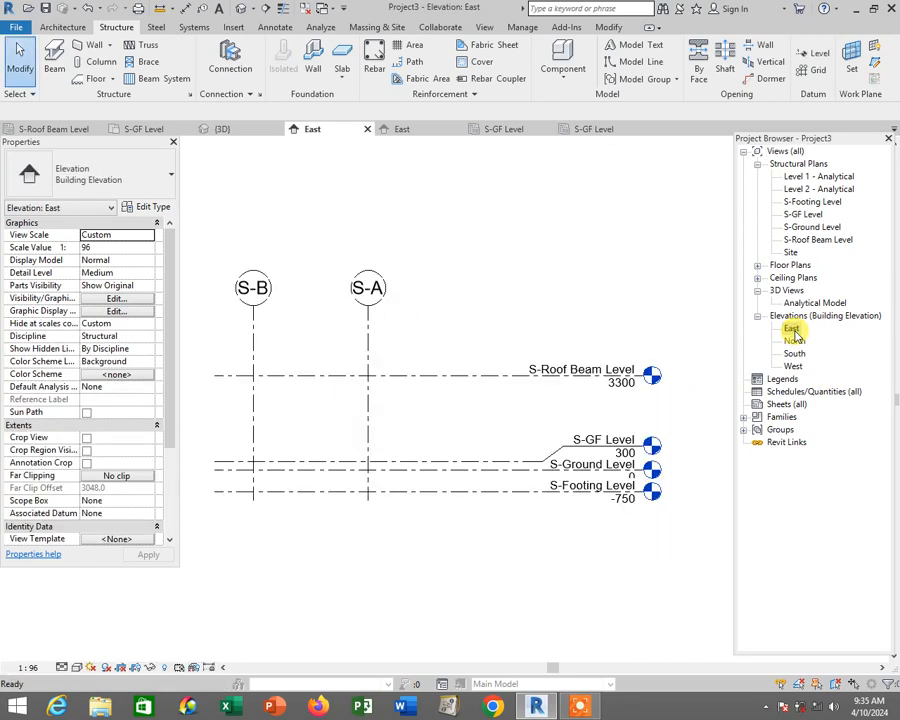
scroll(364, 530, down, 2)
middle_drag(381, 531, 462, 518)
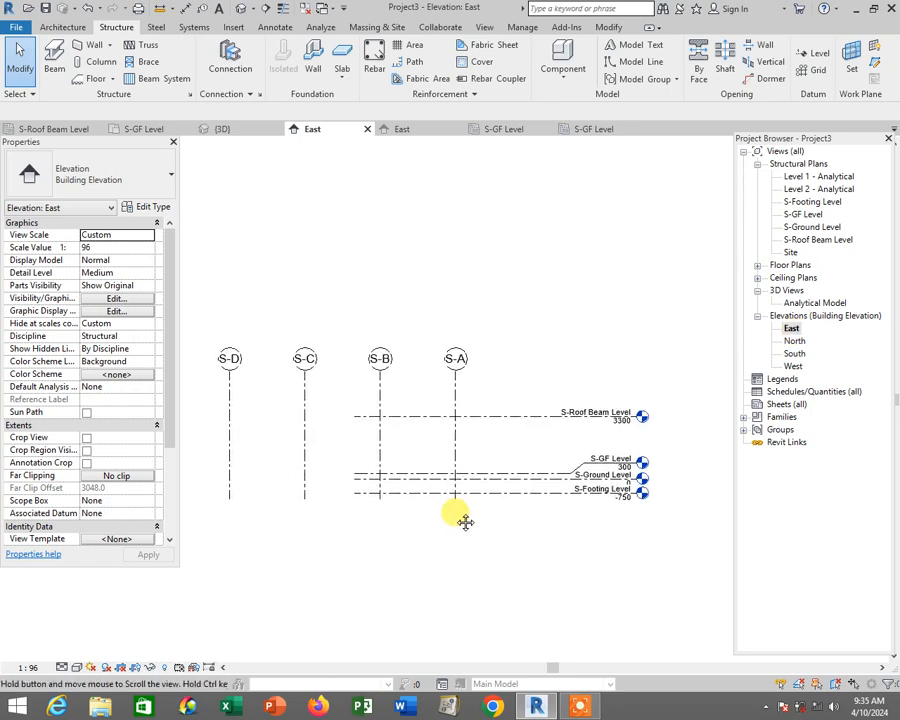
click(395, 416)
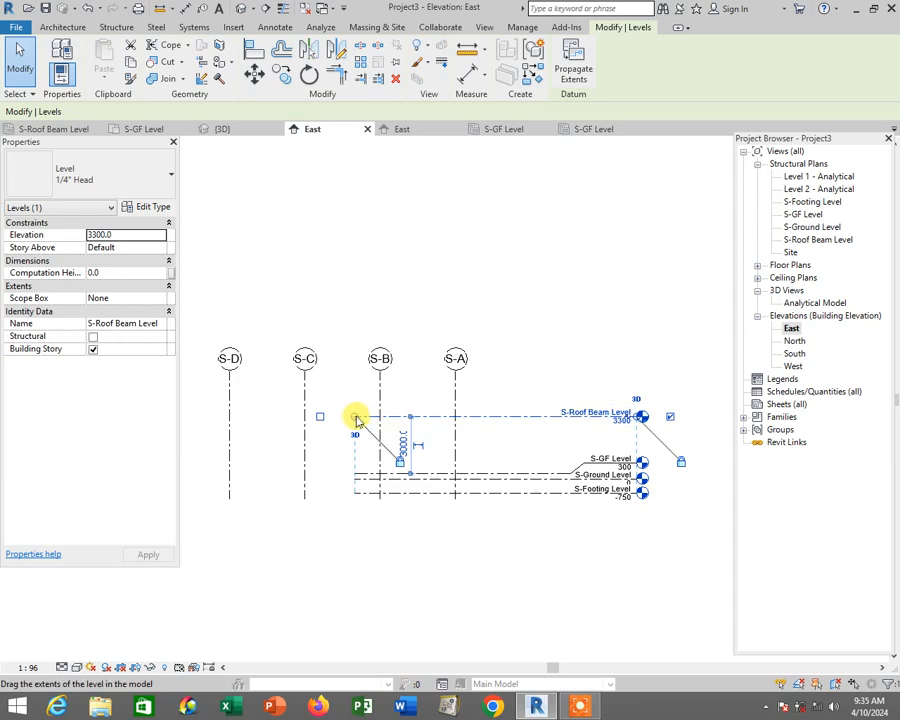
drag(356, 418, 330, 416)
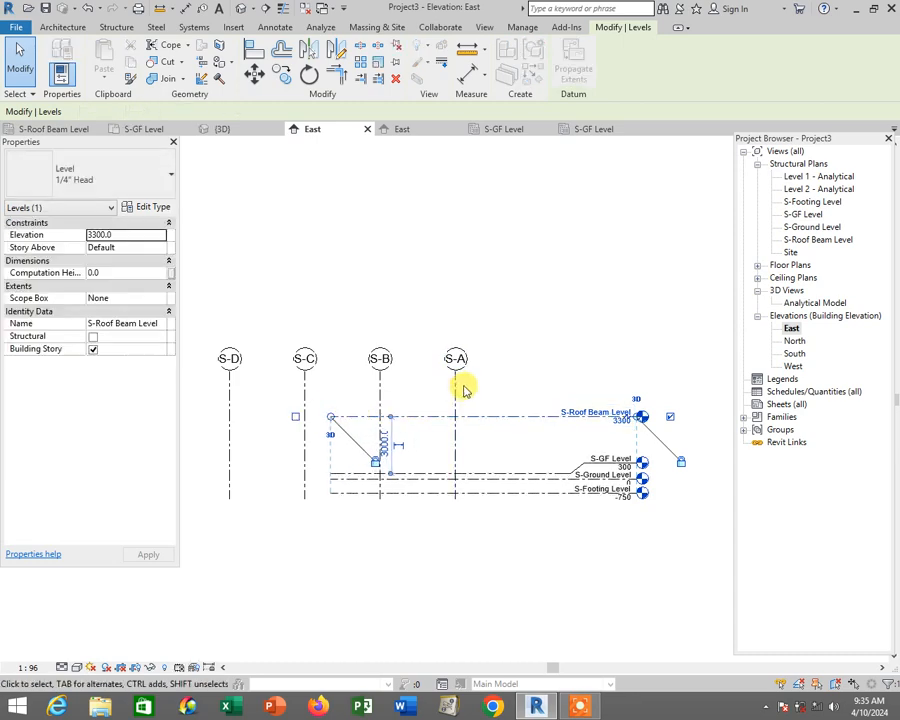
key(Escape)
Move grids S-A to S-D together across the level lines, and shift grid S-A slightly farther from grid S-B
drag(490, 390, 204, 394)
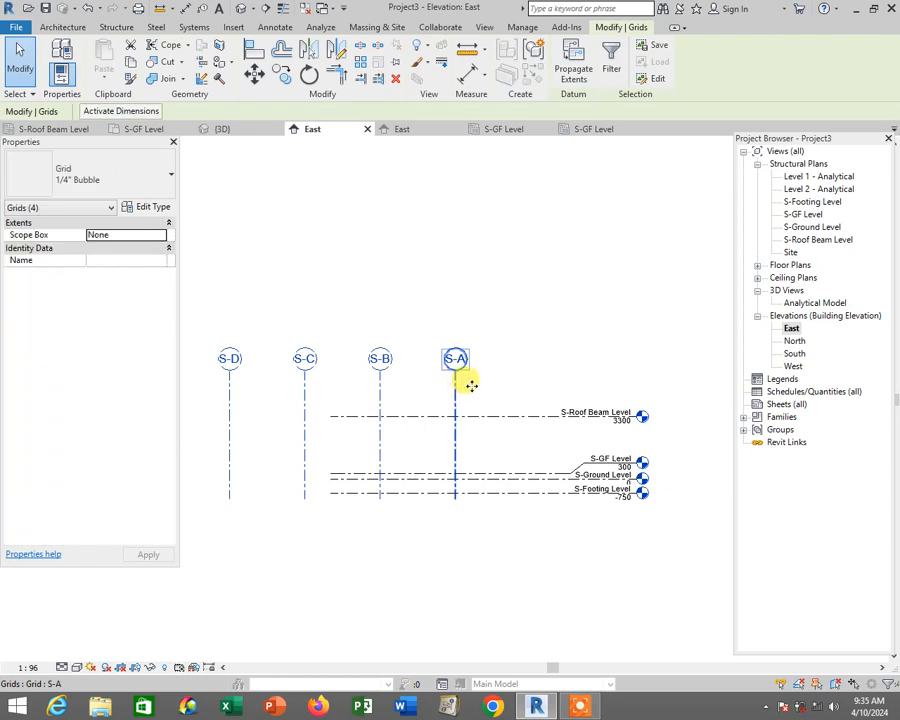
drag(471, 386, 545, 379)
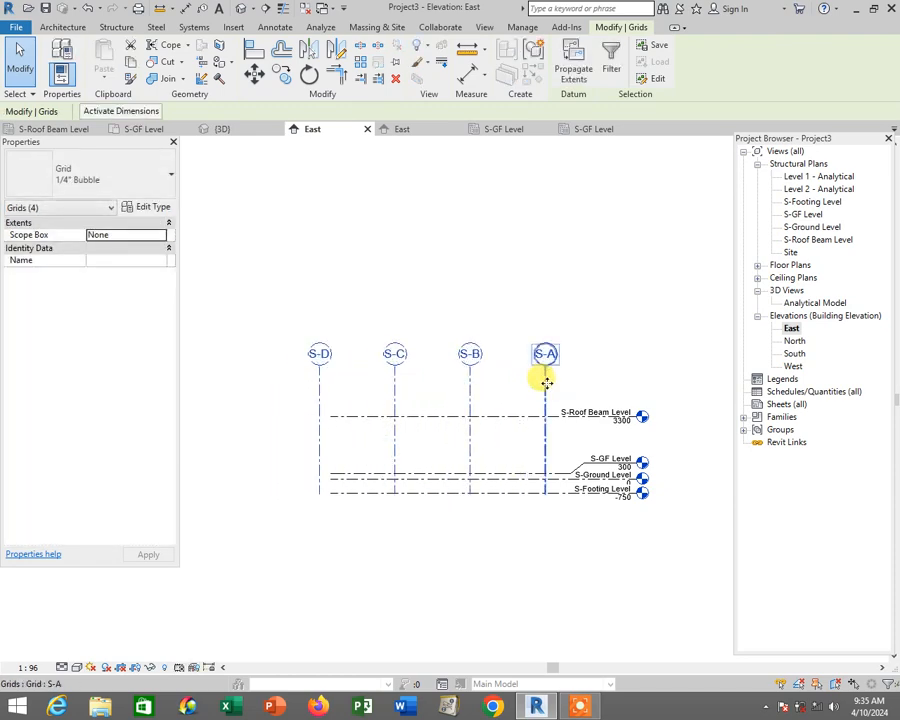
click(539, 386)
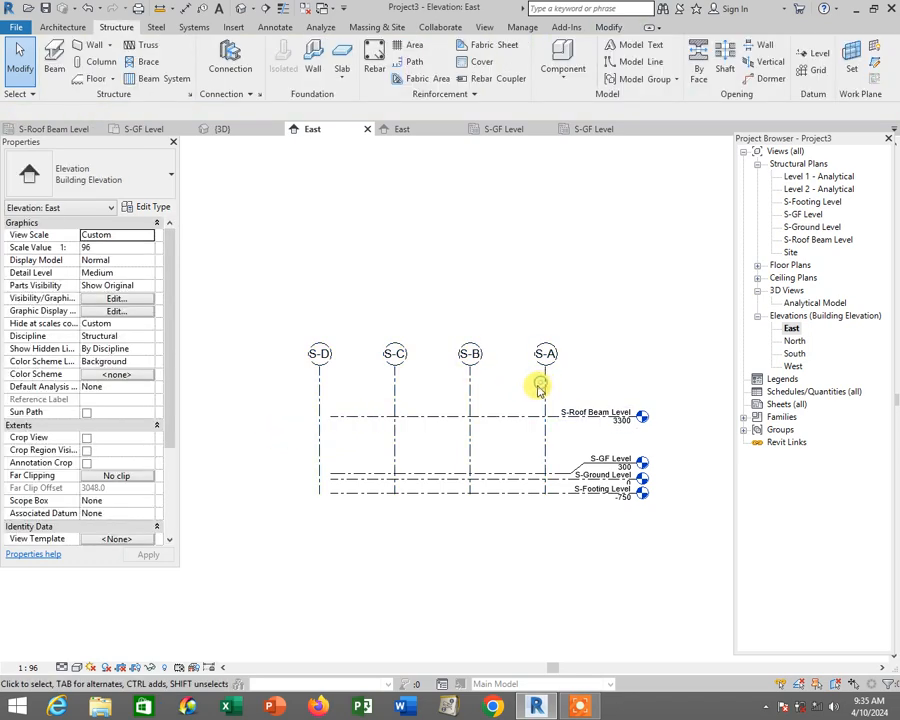
click(545, 382)
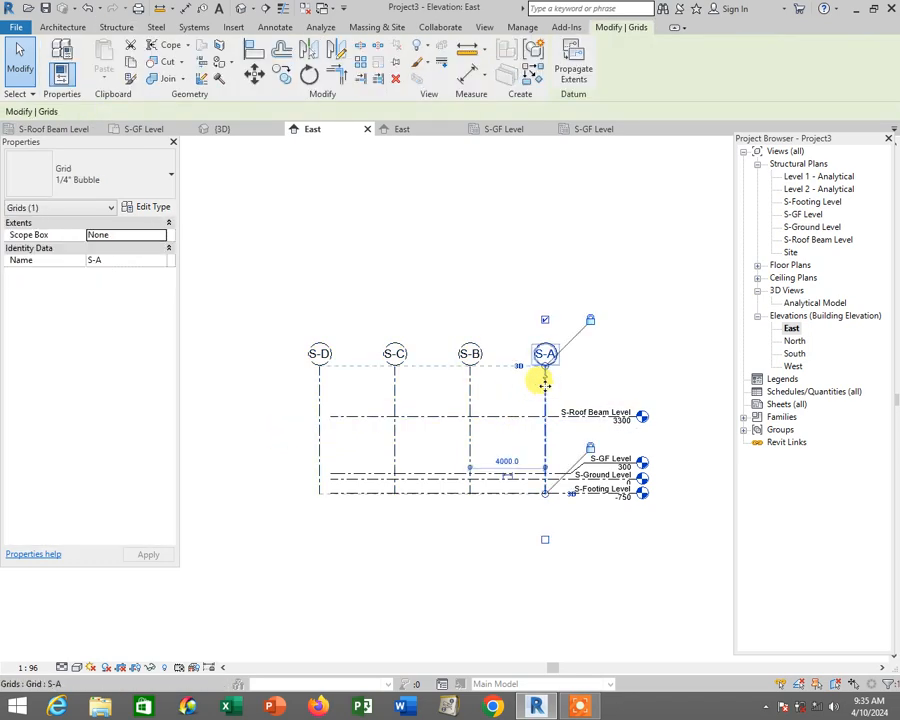
drag(553, 386, 557, 388)
click(402, 556)
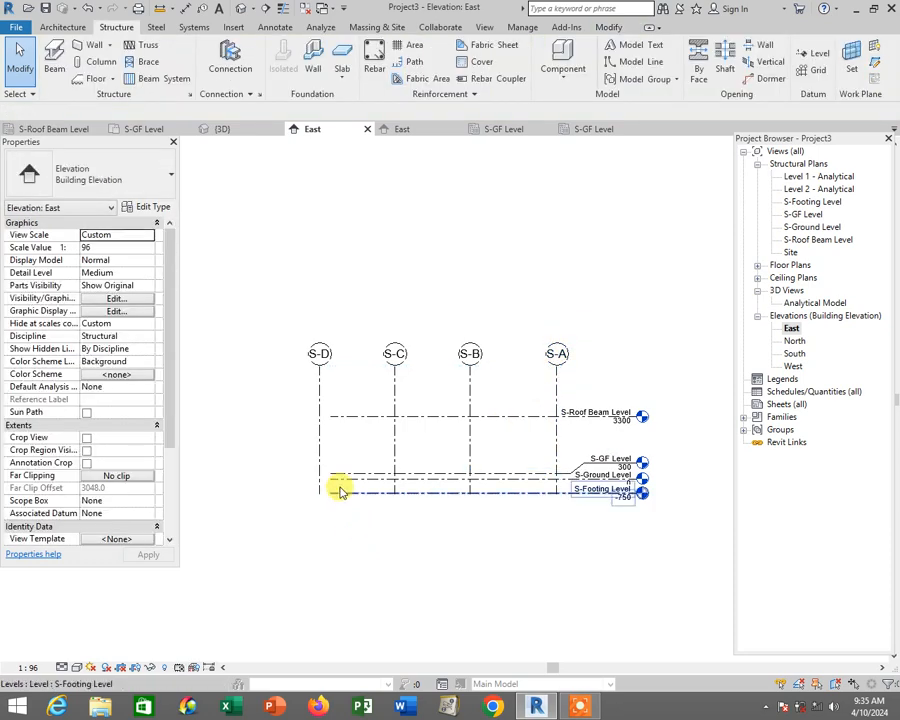
Extend the level lines beyond grid S-D, and lengthen the grid lines below the S-Footing Level
click(337, 494)
drag(326, 490, 300, 492)
click(402, 518)
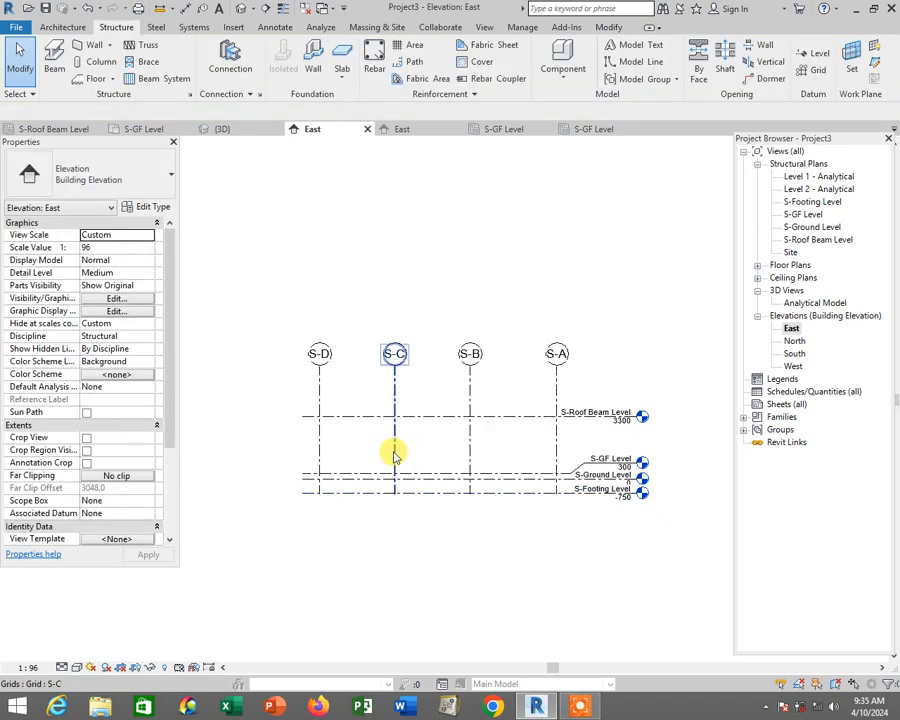
click(390, 495)
drag(394, 493, 384, 530)
click(597, 571)
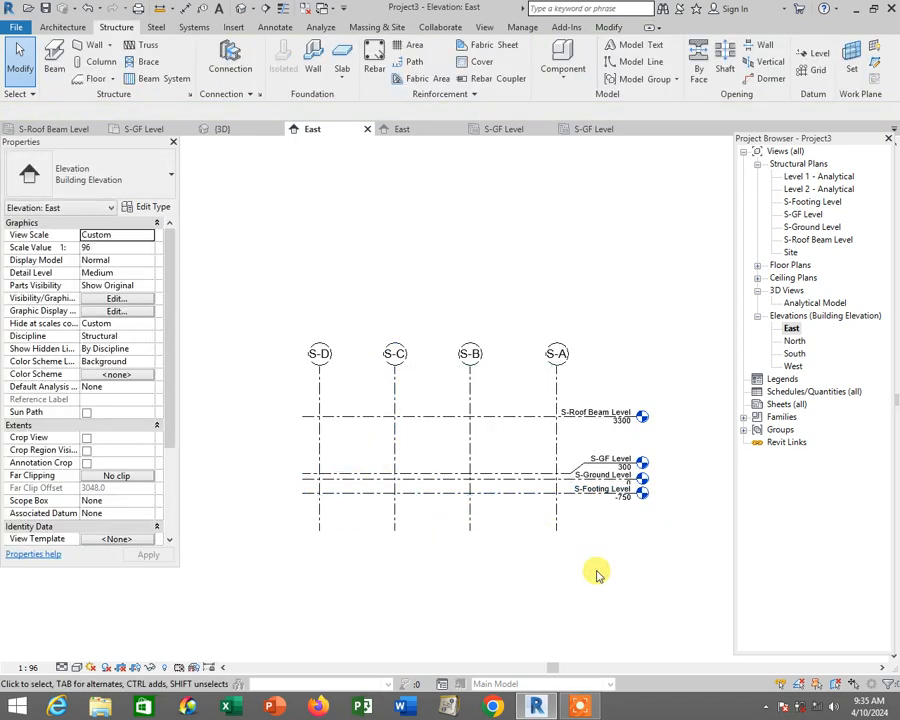
Compare Project3's S-GF Level plan and East elevation with those of REVIT STRUCTURE 1, and open Project3's 3D view
click(575, 133)
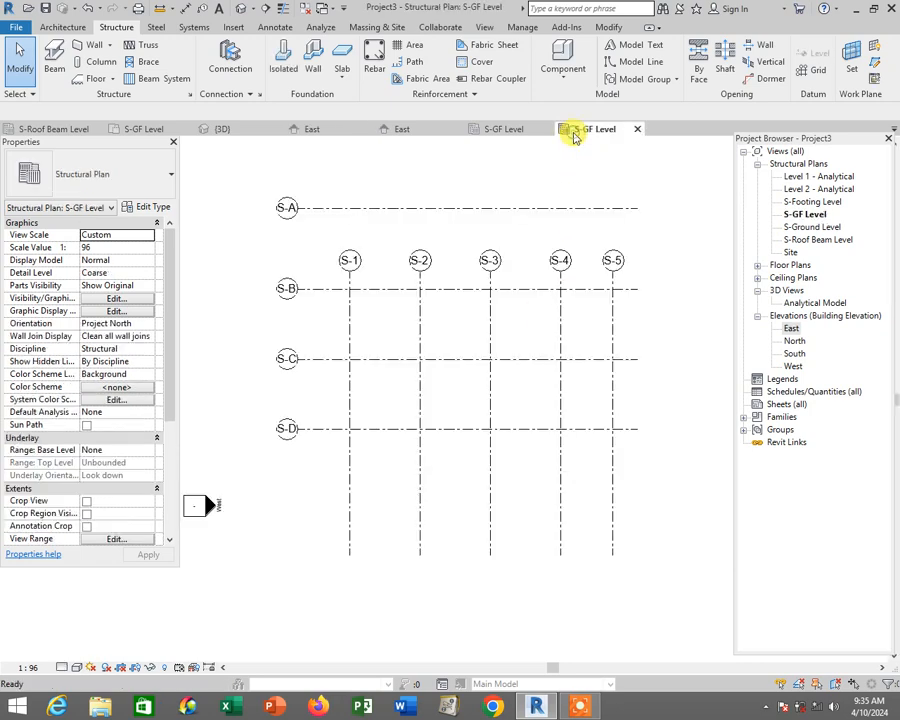
click(505, 130)
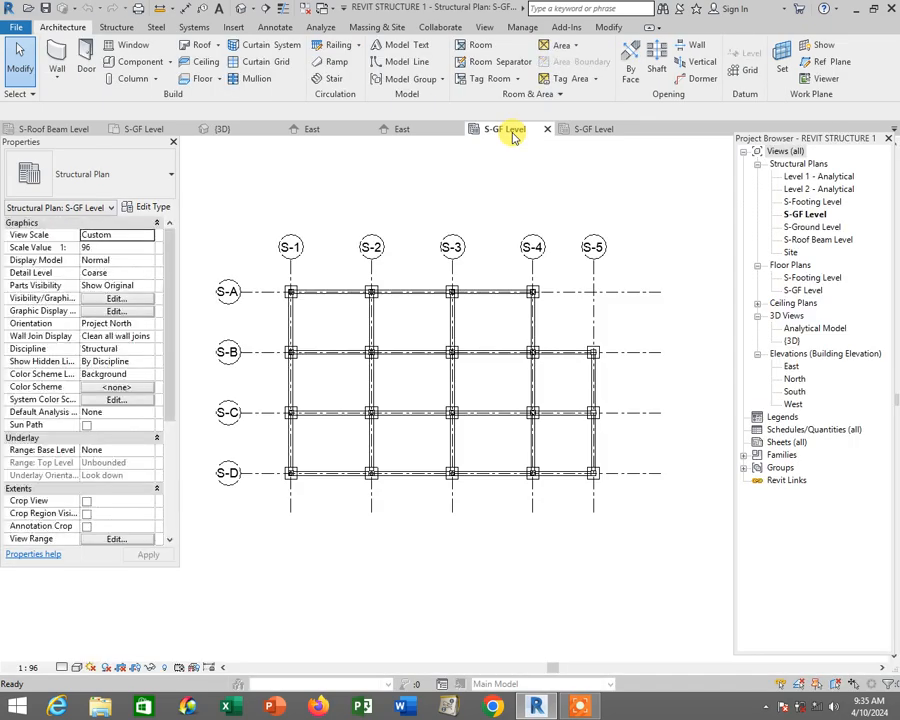
double_click(791, 367)
scroll(582, 490, down, 2)
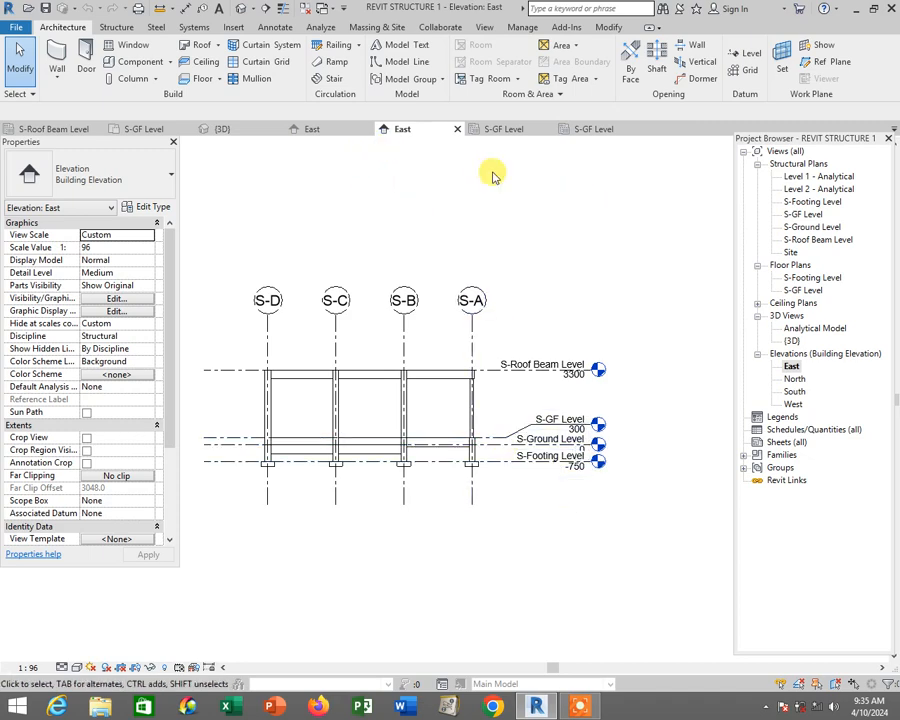
click(322, 134)
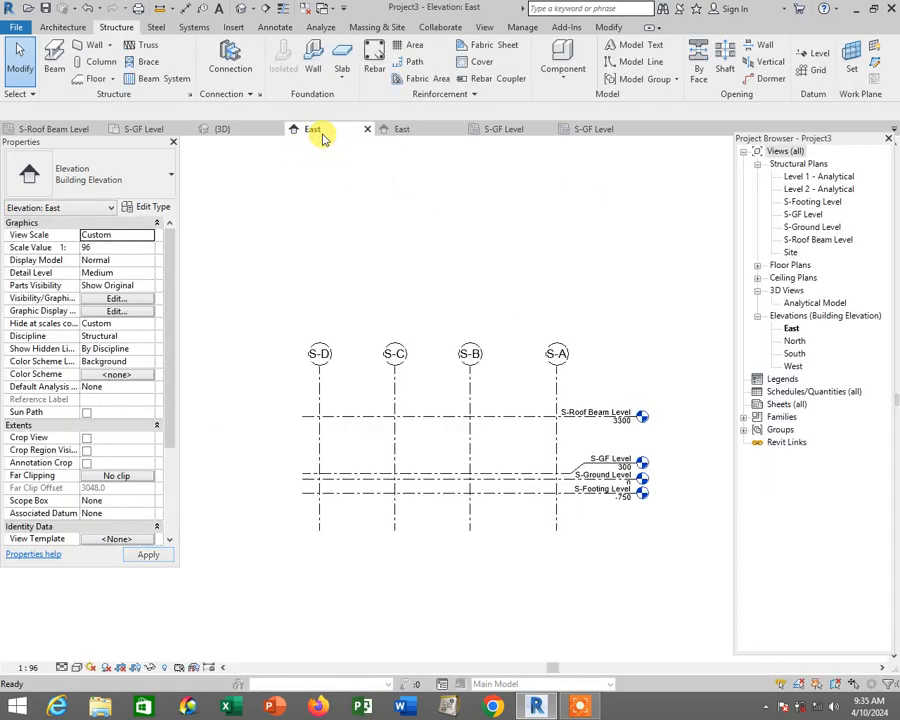
middle_drag(515, 491, 535, 497)
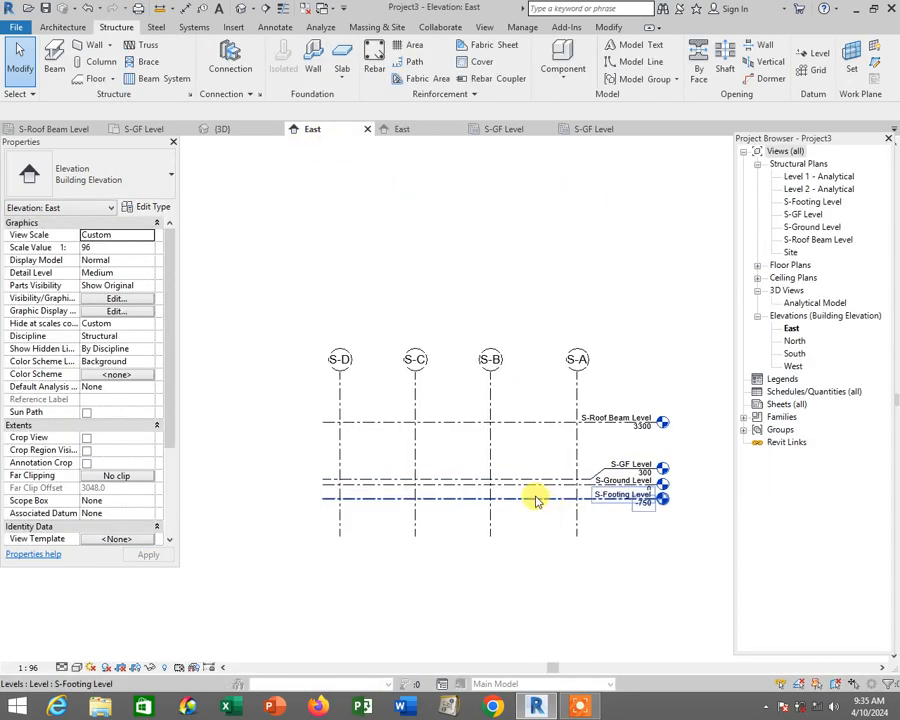
click(240, 9)
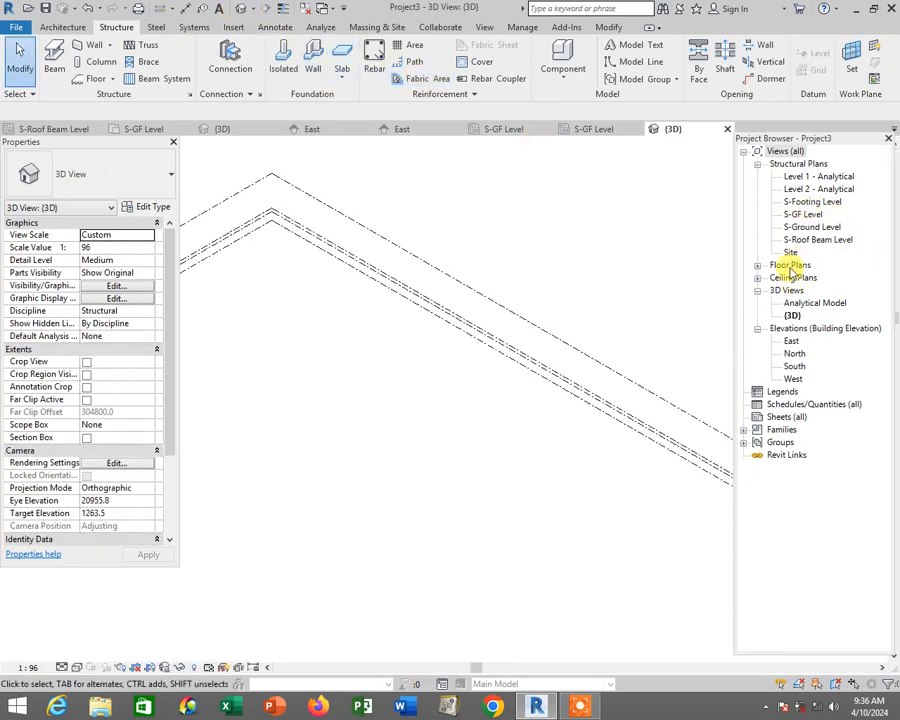
In the S-GF Level plan, move grids S-1 to S-5 together upward so their bubbles sit above grid S-A
double_click(815, 216)
scroll(662, 261, down, 3)
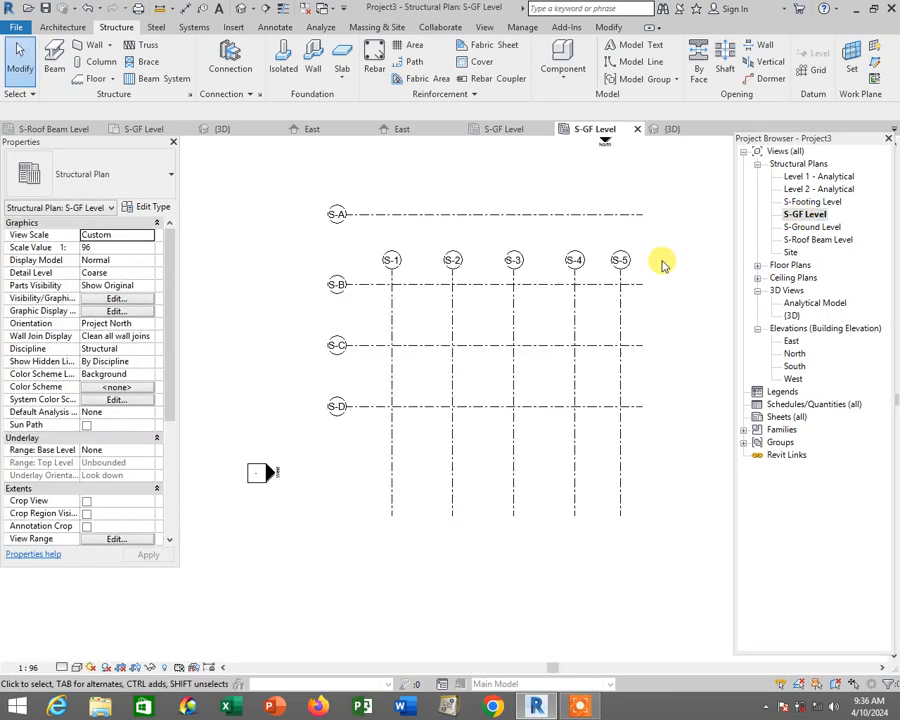
middle_drag(659, 261, 587, 361)
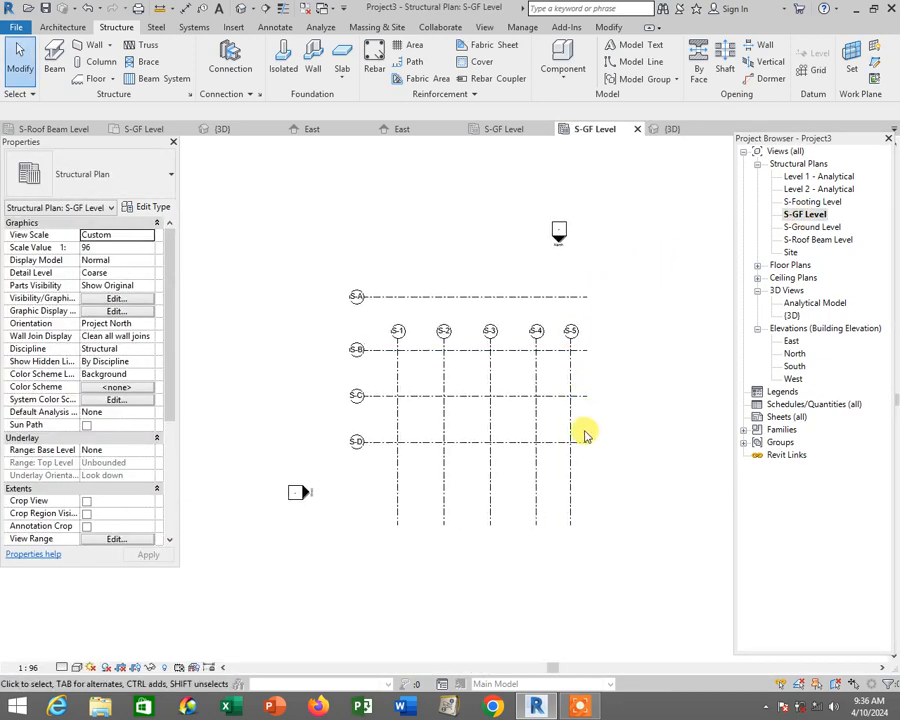
drag(575, 492, 348, 482)
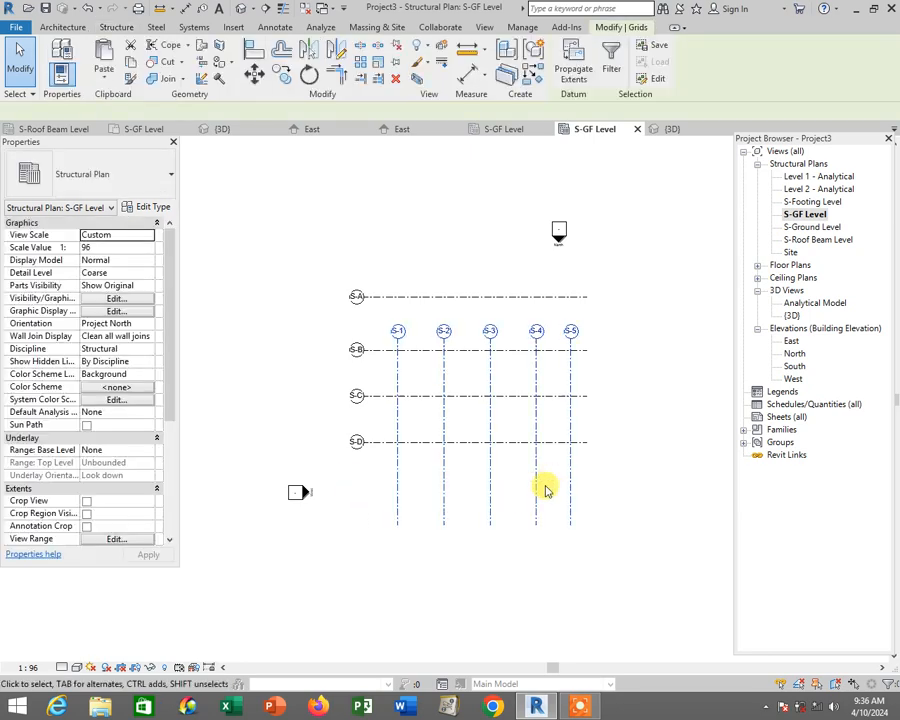
drag(568, 447, 570, 414)
click(654, 410)
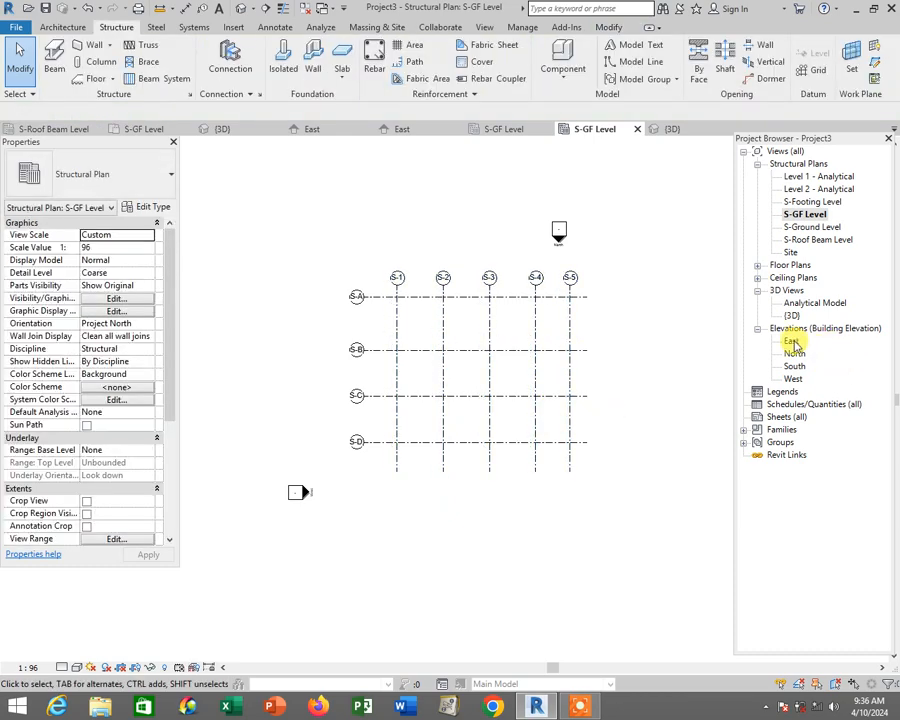
Check the East elevation, and extend the bubble ends of grids S-1 to S-5 farther above grid S-A in the S-GF Level plan
double_click(793, 342)
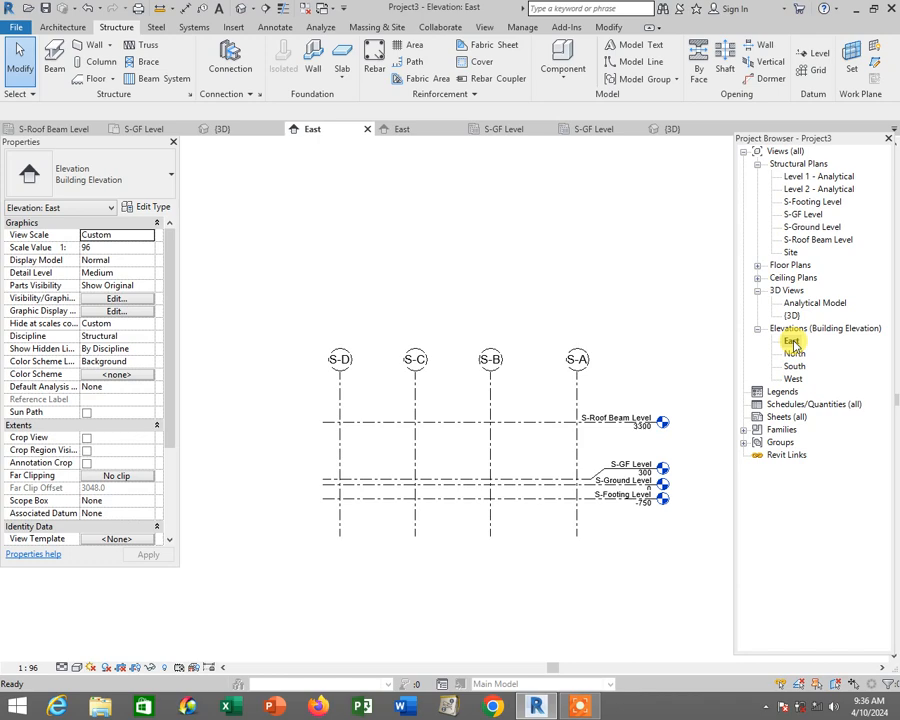
double_click(802, 216)
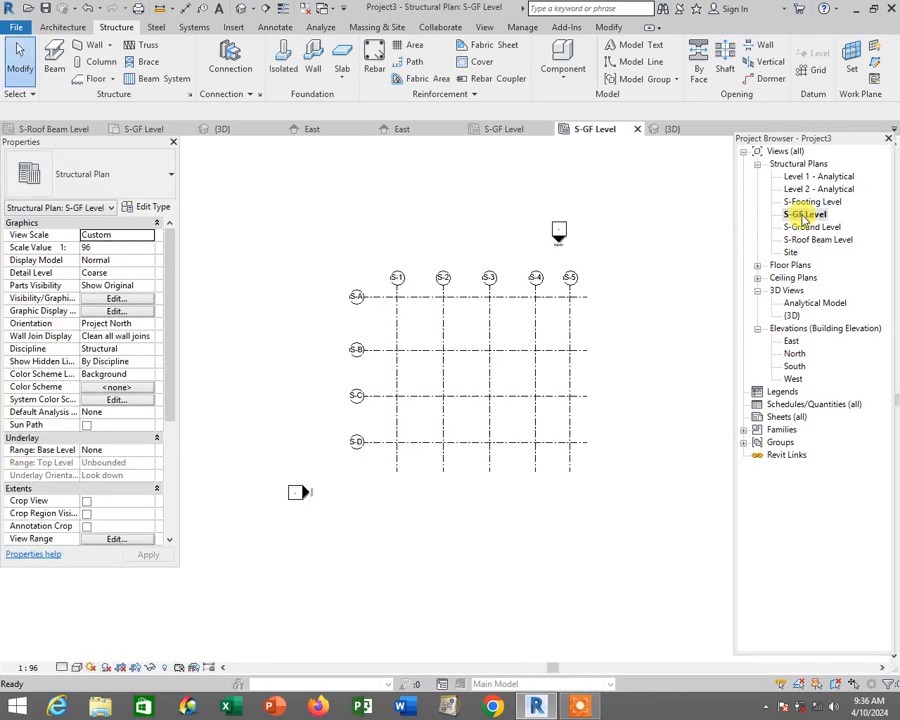
scroll(605, 267, up, 1)
click(559, 300)
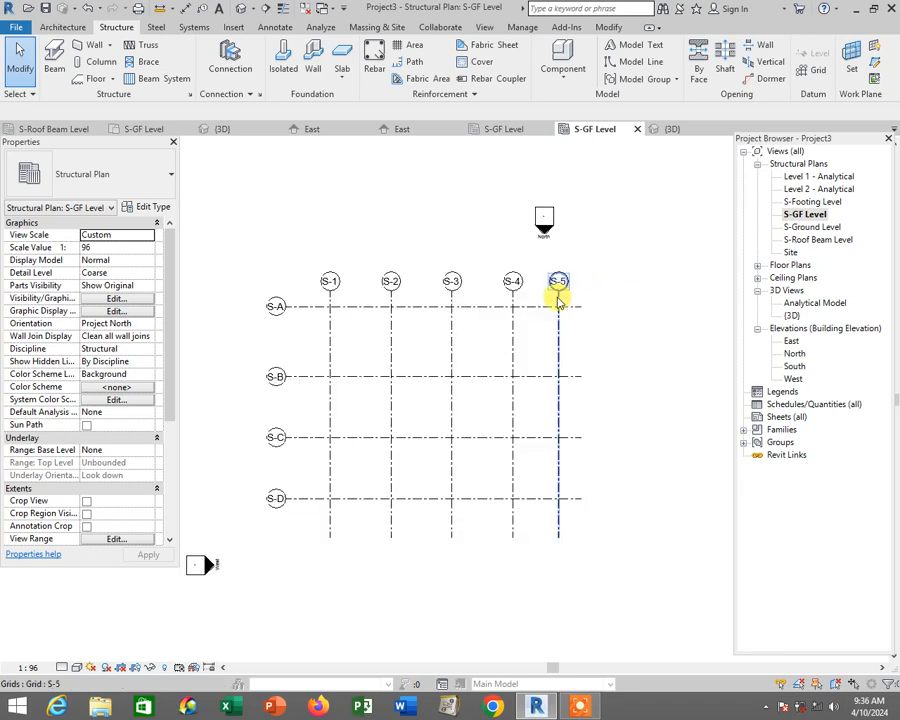
drag(558, 293, 552, 267)
click(643, 288)
middle_drag(664, 304, 673, 308)
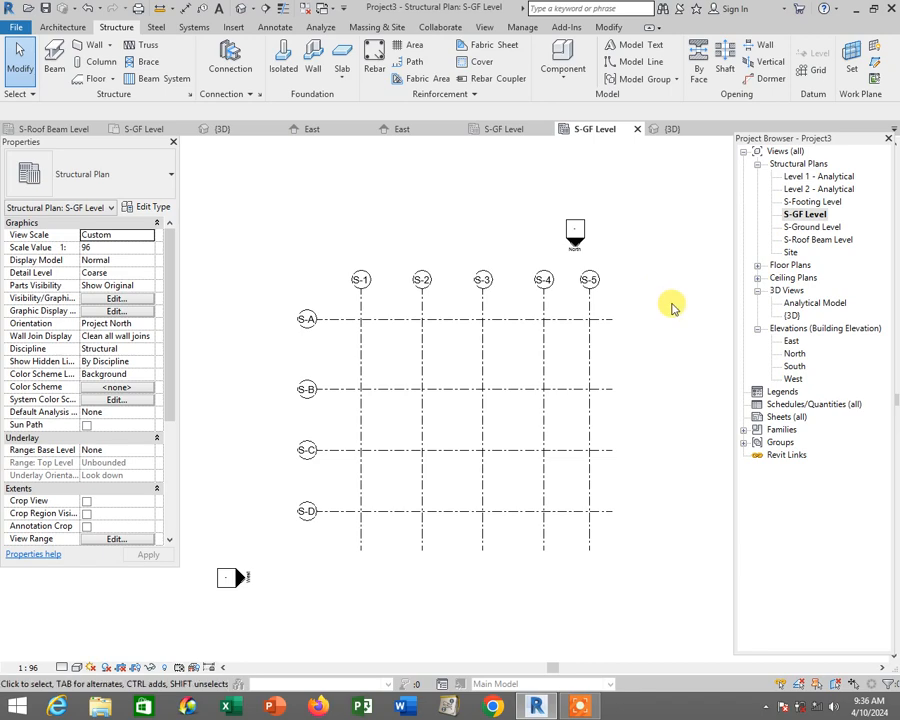
Review Project3's East elevation, S-GF Level plan and 3D view, and switch to REVIT STRUCTURE 1's S-GF Level plan
double_click(790, 342)
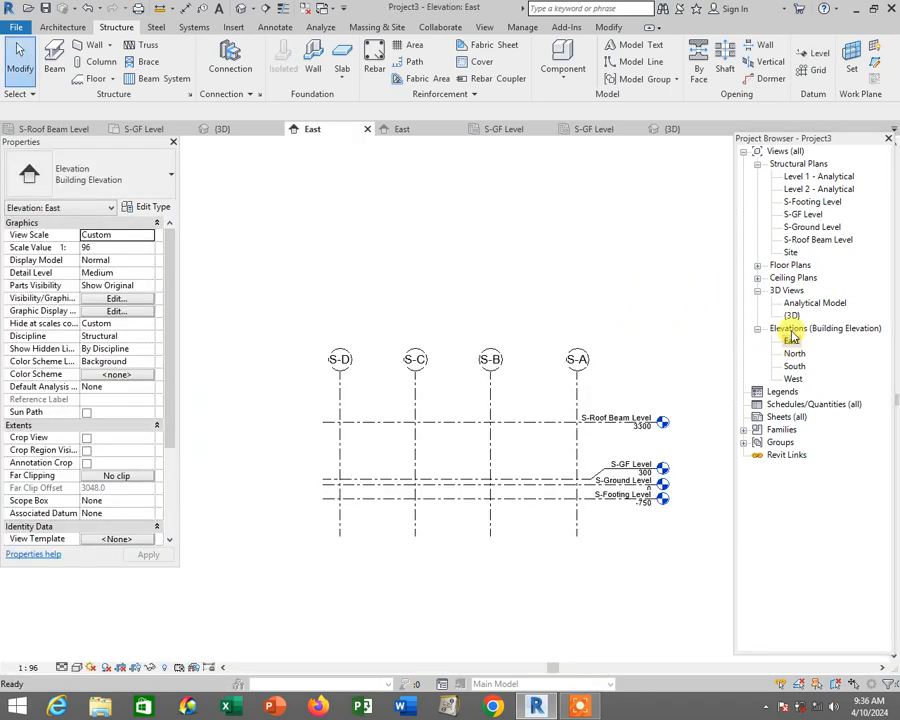
double_click(812, 215)
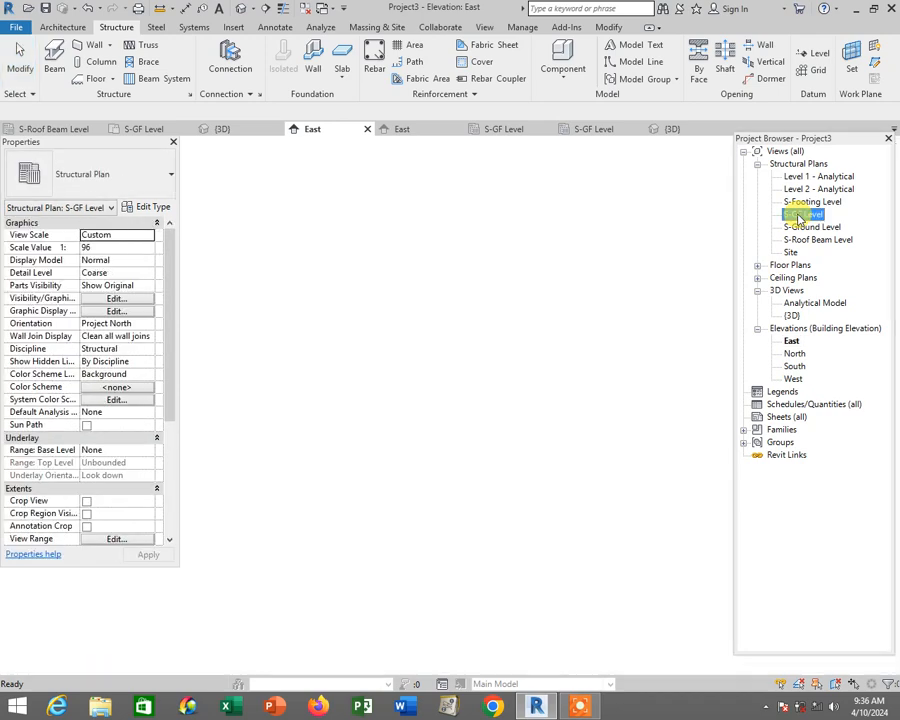
click(670, 129)
click(497, 130)
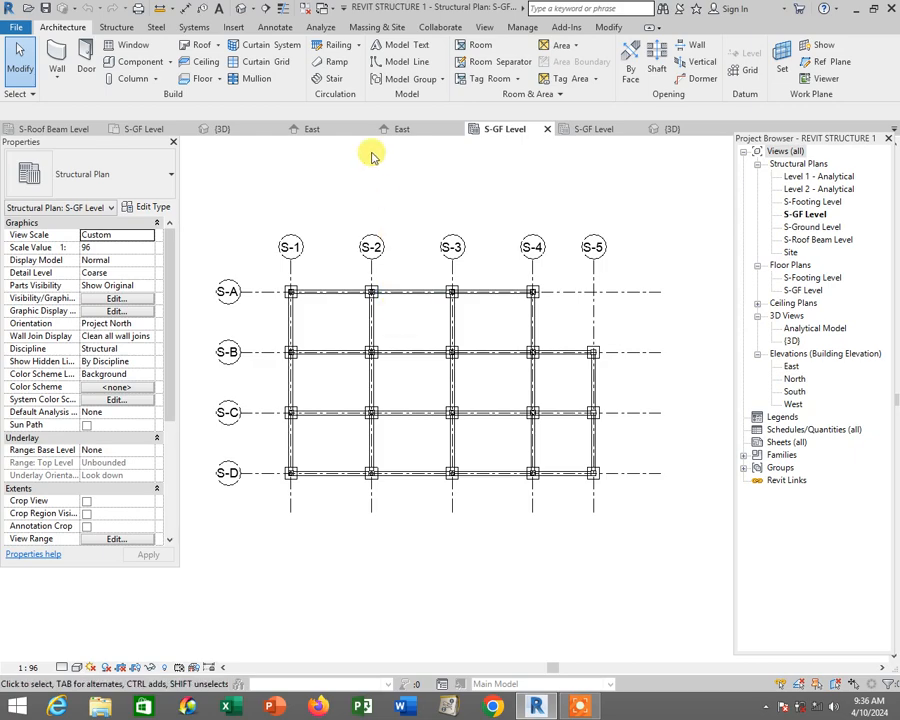
Examine the columns of REVIT STRUCTURE 1 in its 3D view, selecting the ground-floor columns on grid S-D near the projecting corner
click(240, 12)
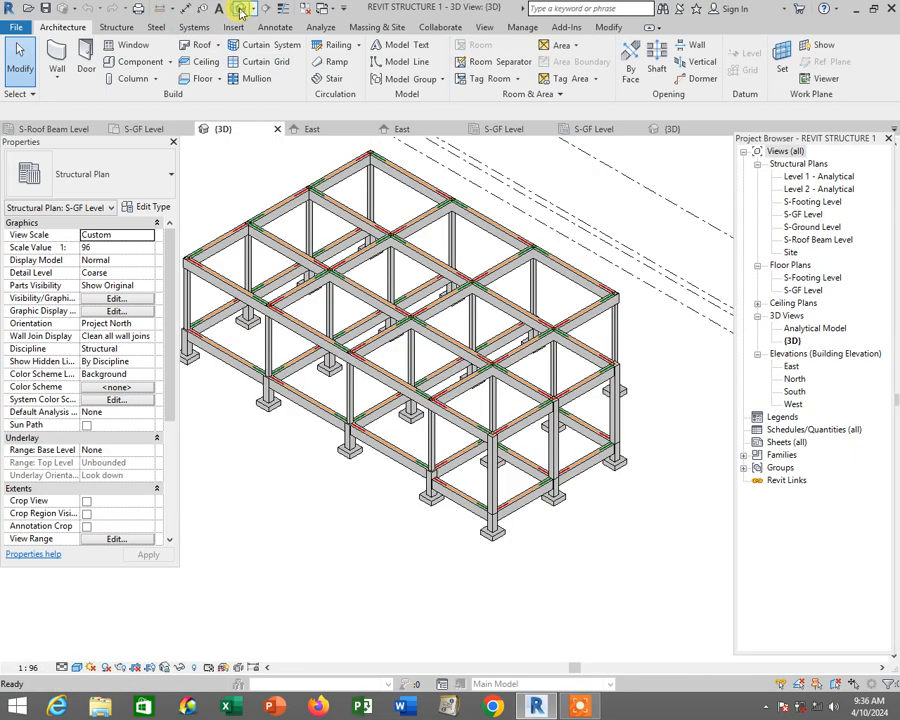
scroll(560, 500, up, 3)
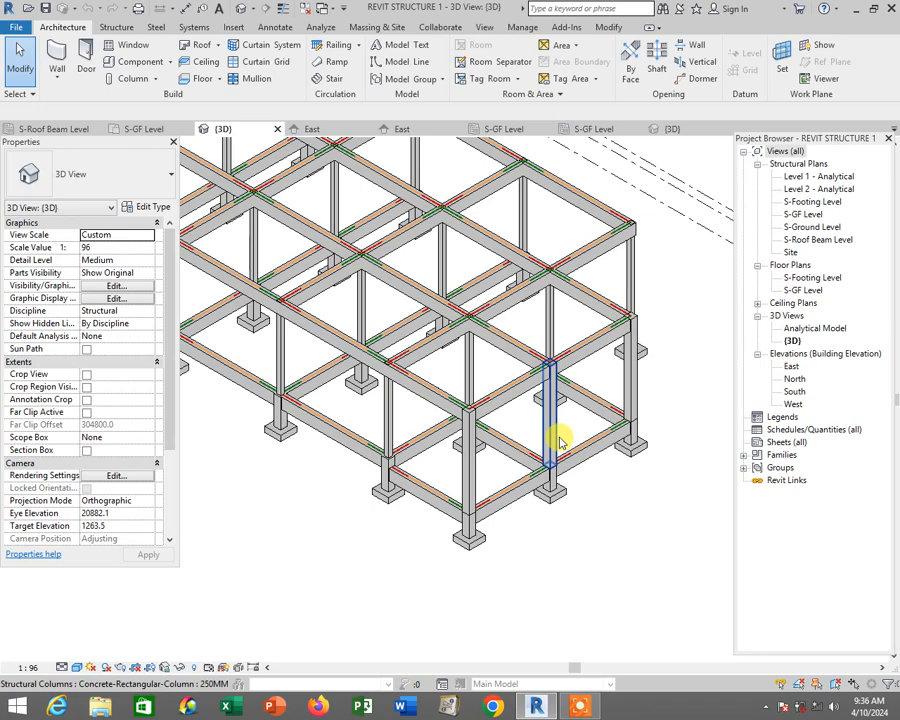
shift+middle_drag(590, 490, 640, 476)
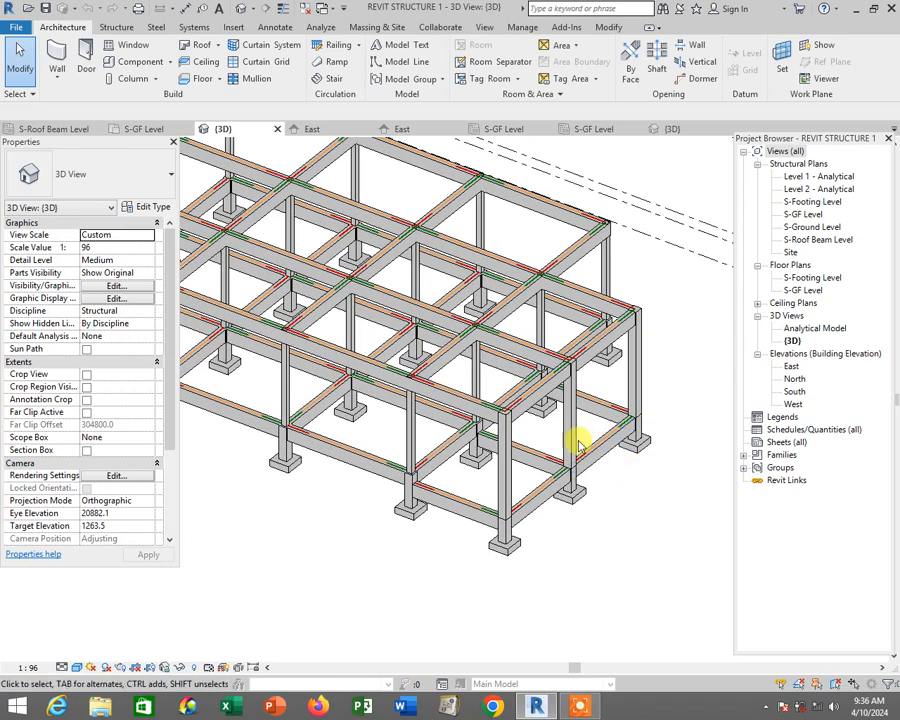
click(408, 438)
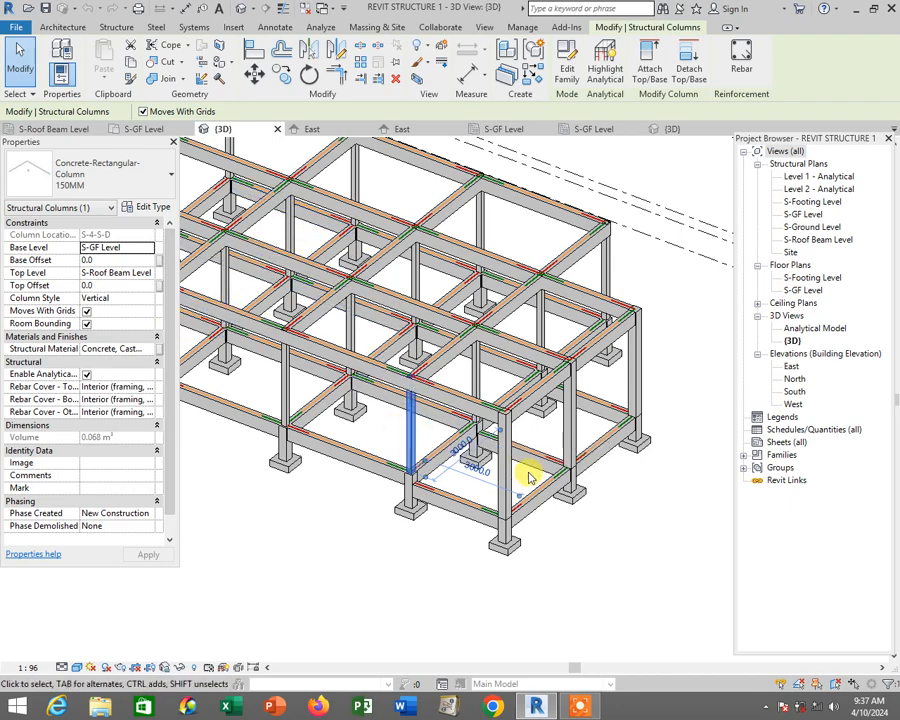
middle_drag(552, 528, 660, 550)
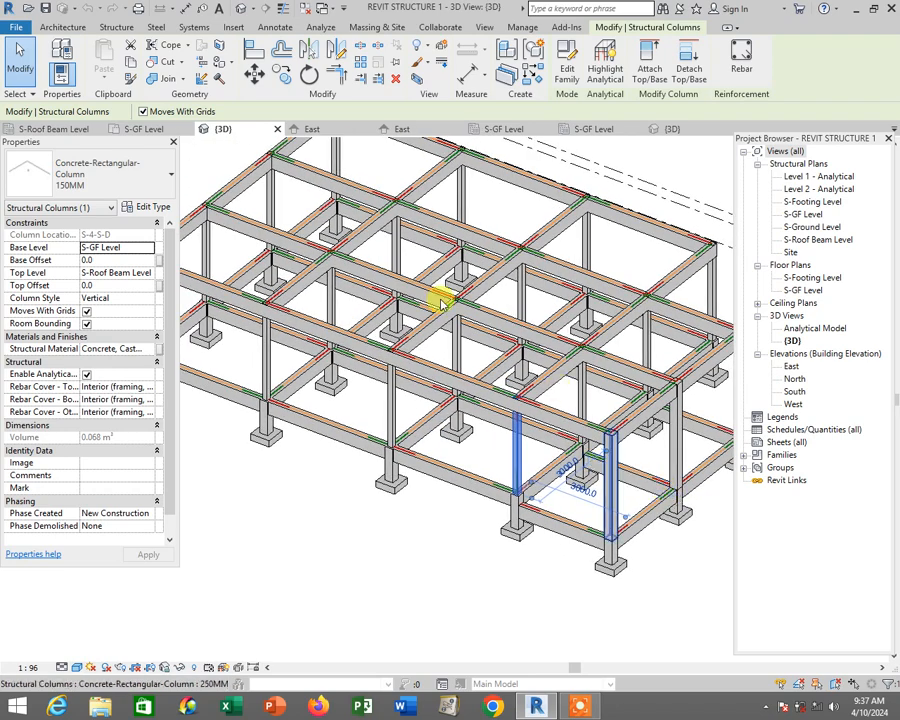
In Project3's S-GF Level plan, start placing a structural column with the Concrete-Rectangular-Column 24 x 30 type
click(584, 131)
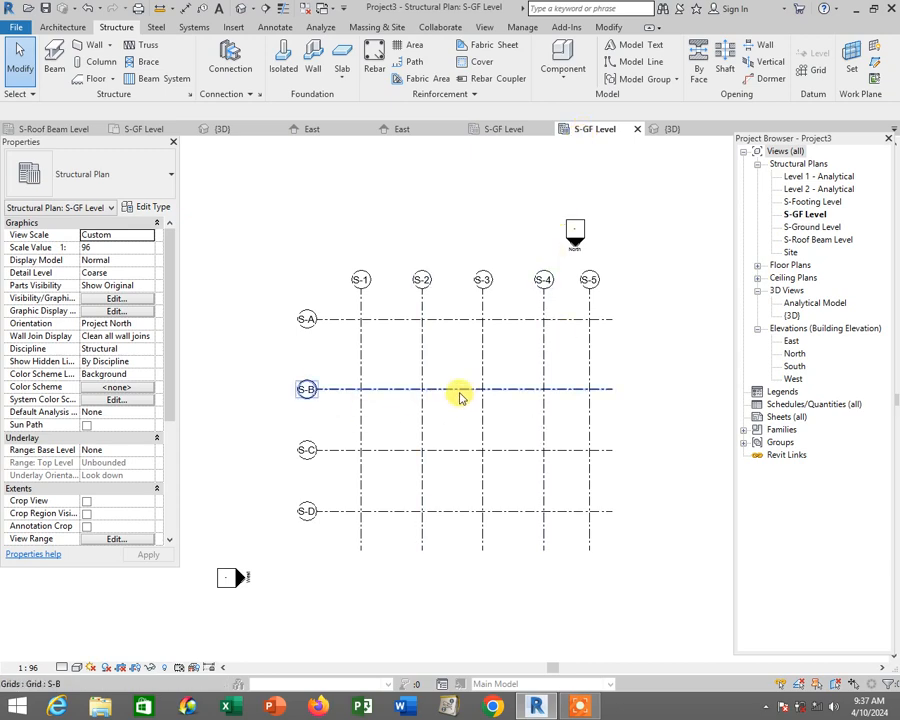
scroll(459, 397, up, 2)
scroll(459, 397, down, 1)
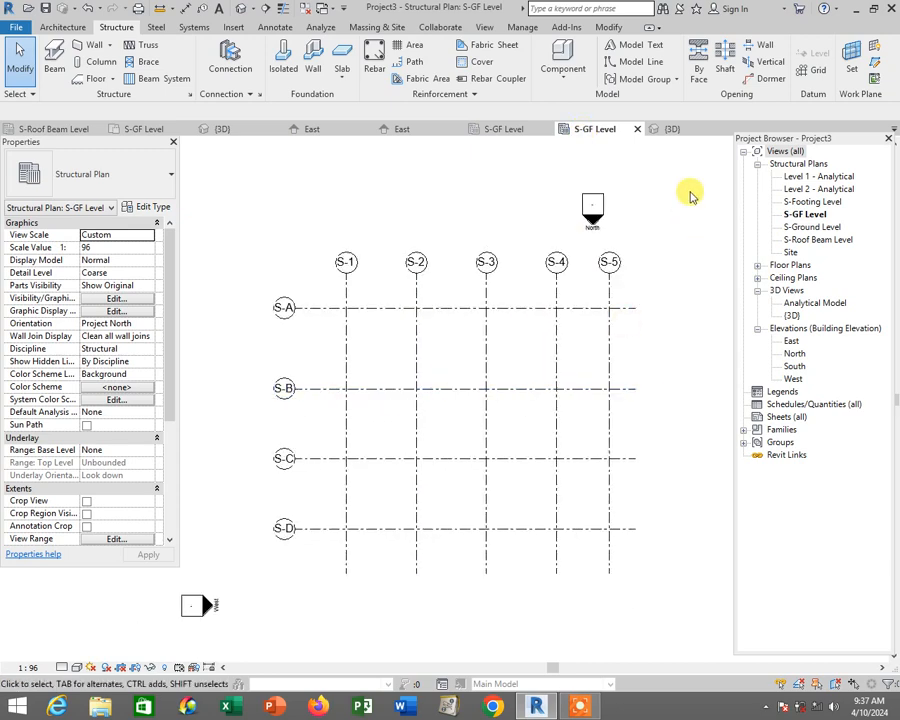
click(800, 216)
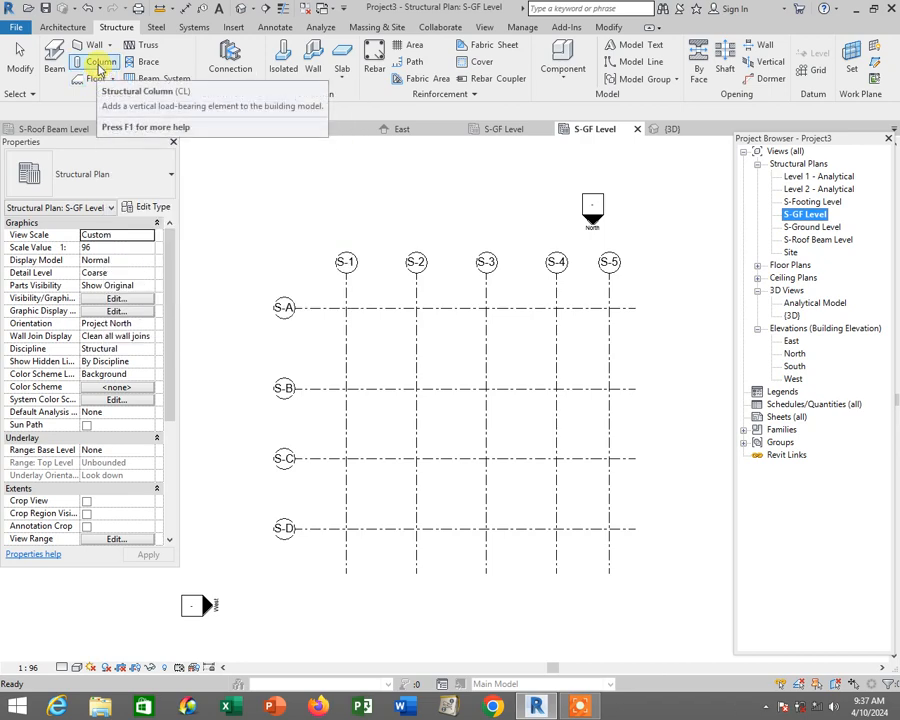
click(99, 66)
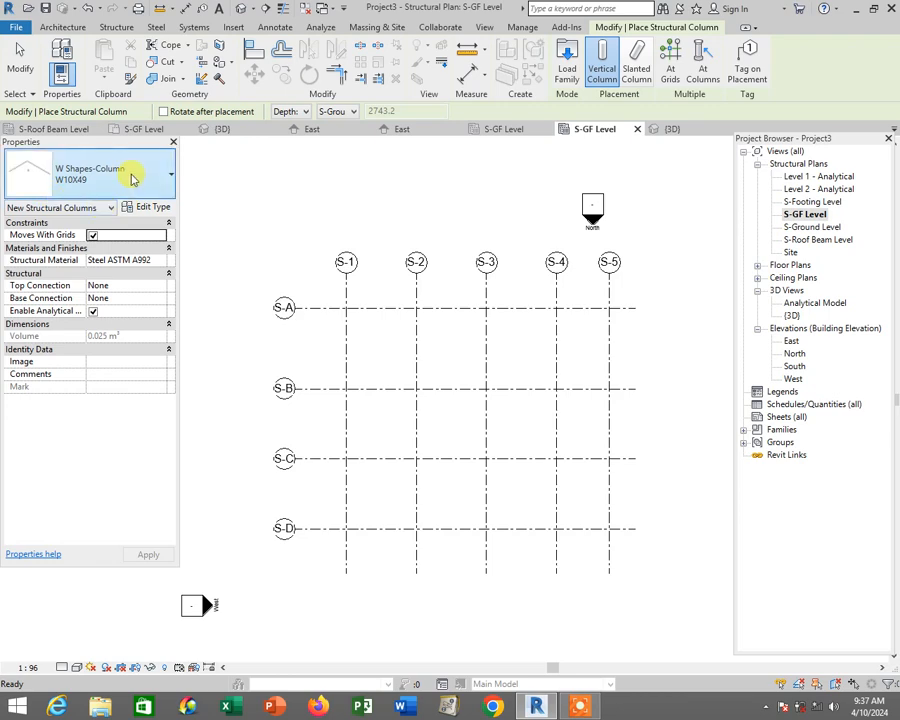
click(131, 177)
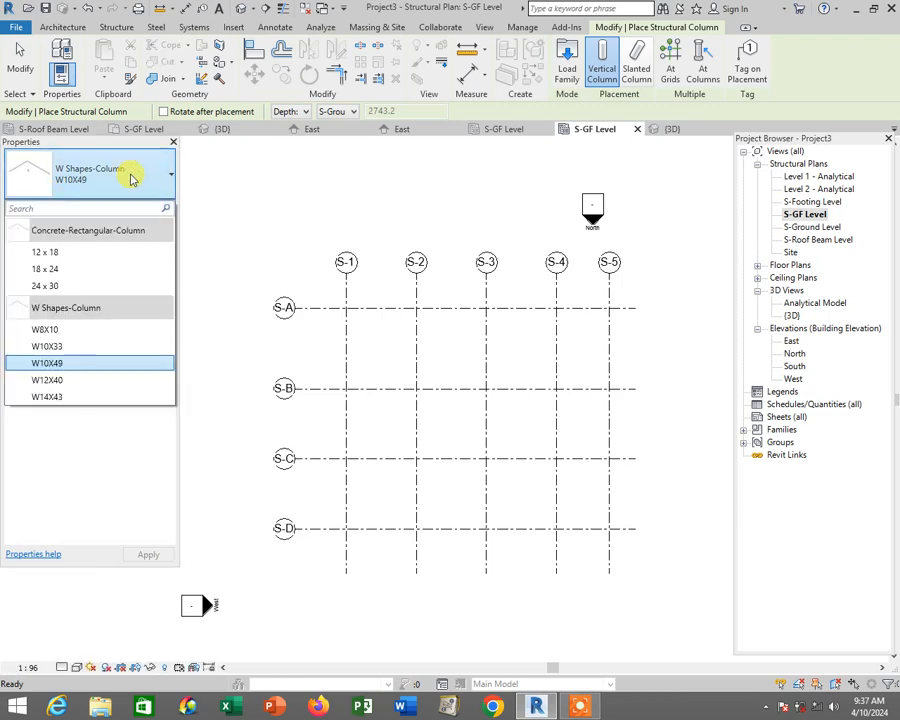
click(131, 177)
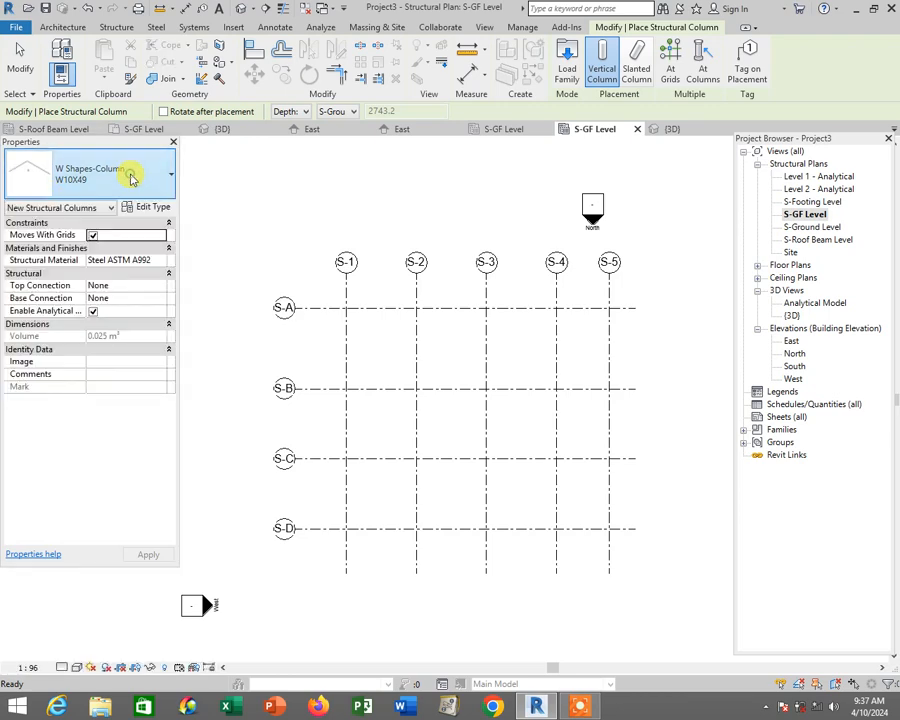
click(131, 177)
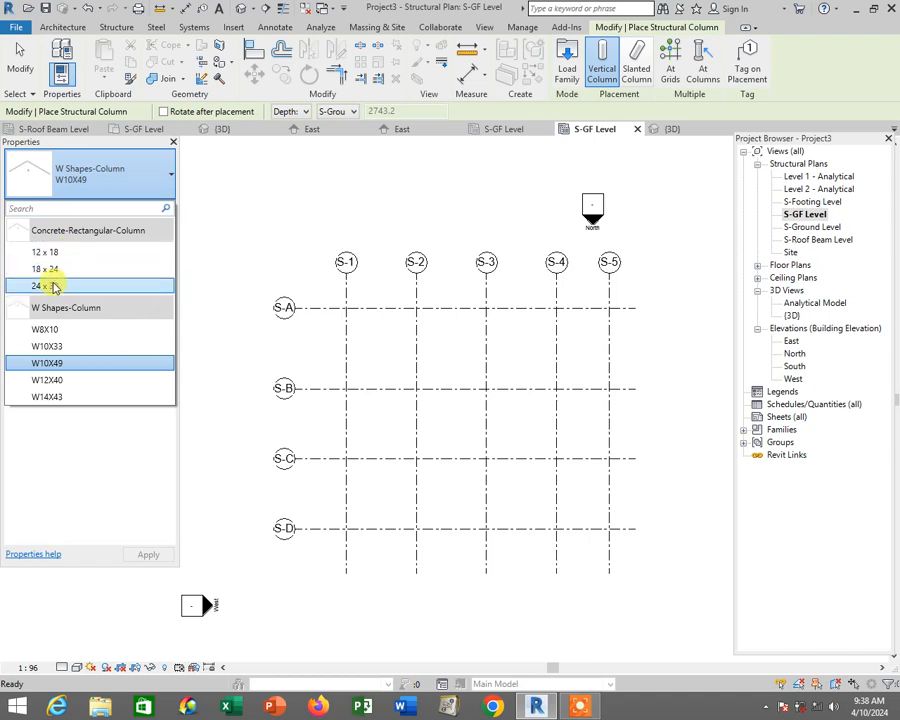
click(57, 287)
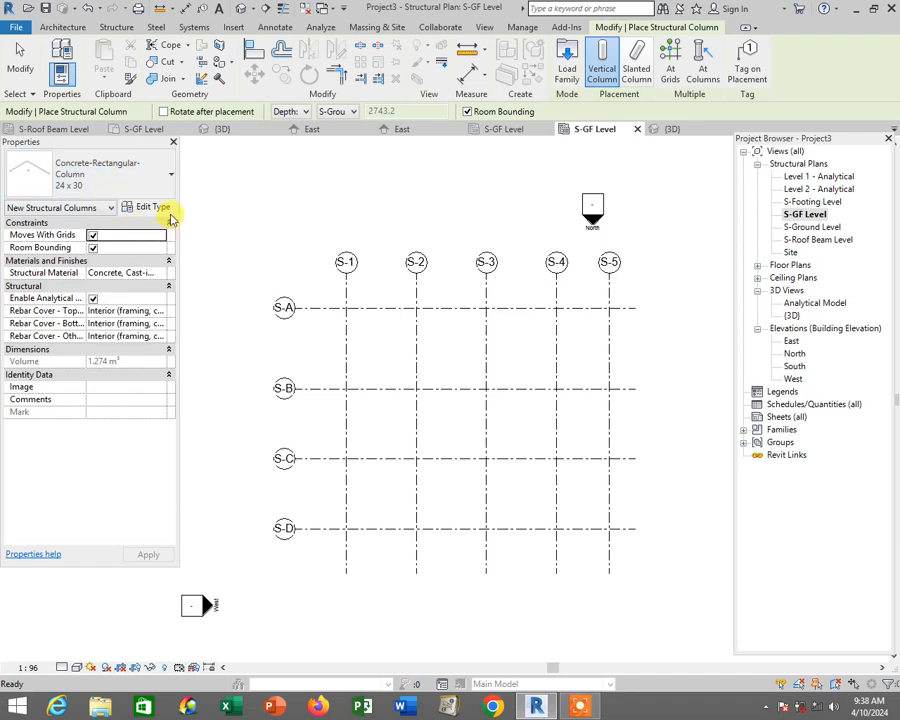
Duplicate the 24 x 30 concrete column type under the name 150 MM
click(153, 209)
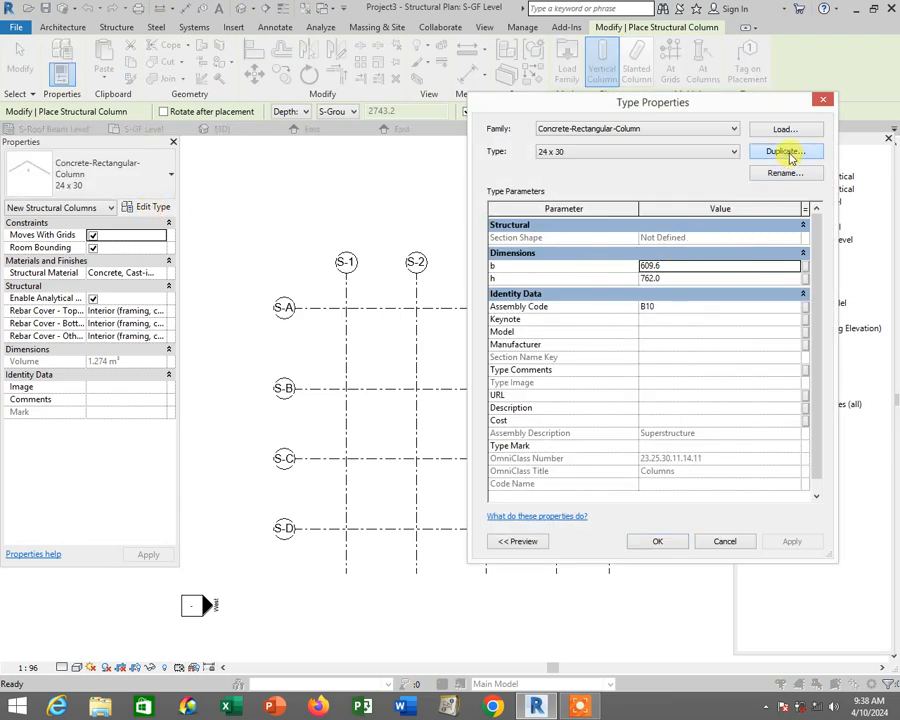
click(786, 152)
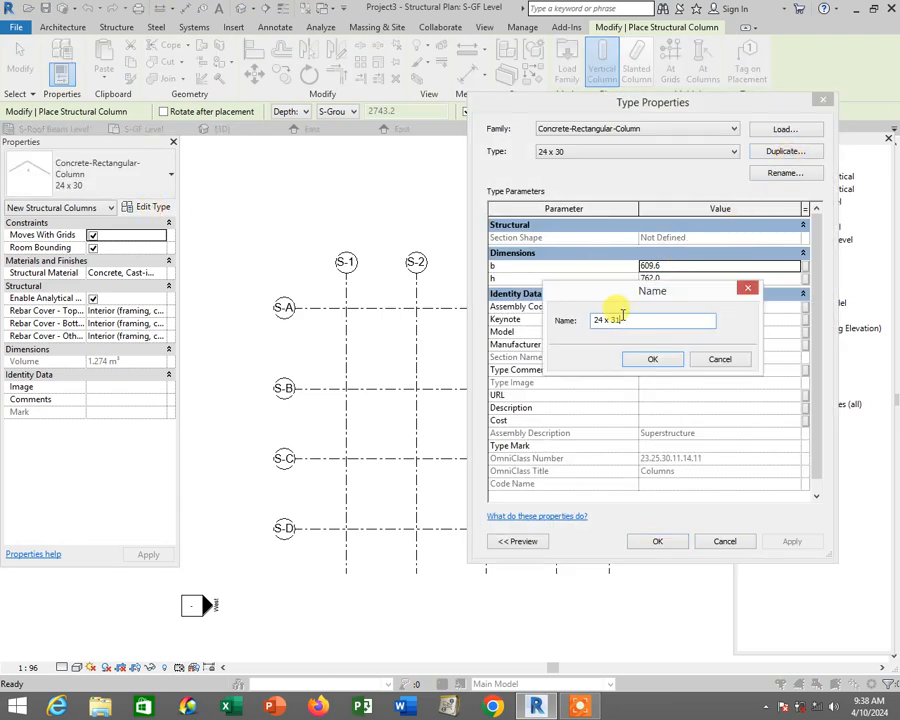
drag(622, 318, 548, 331)
click(645, 360)
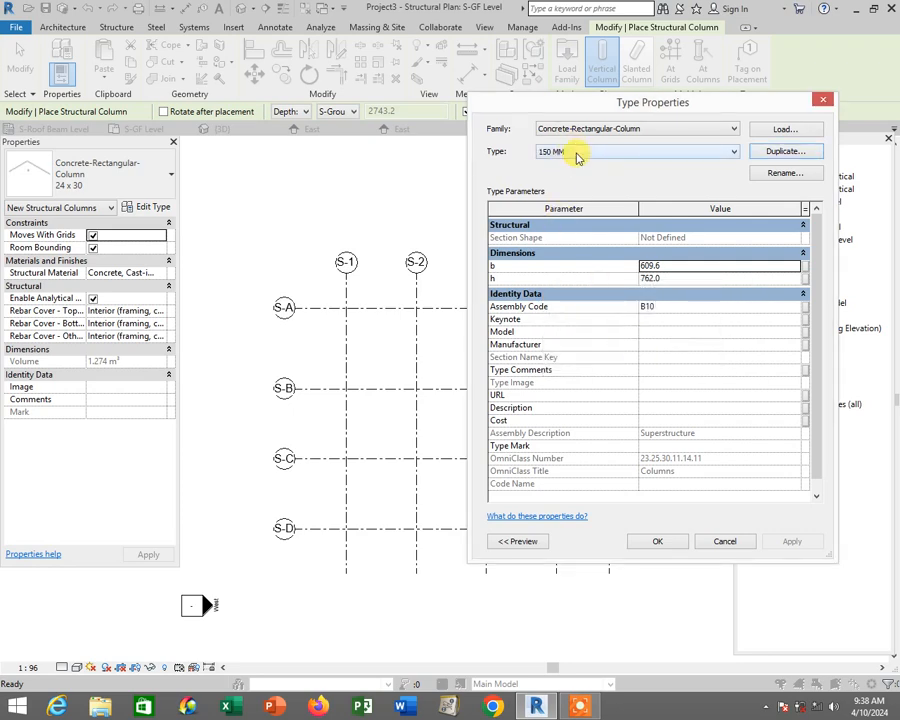
click(576, 155)
click(575, 153)
Set both the b and h dimensions of the 150 MM column type to 150 and accept the type properties
click(664, 266)
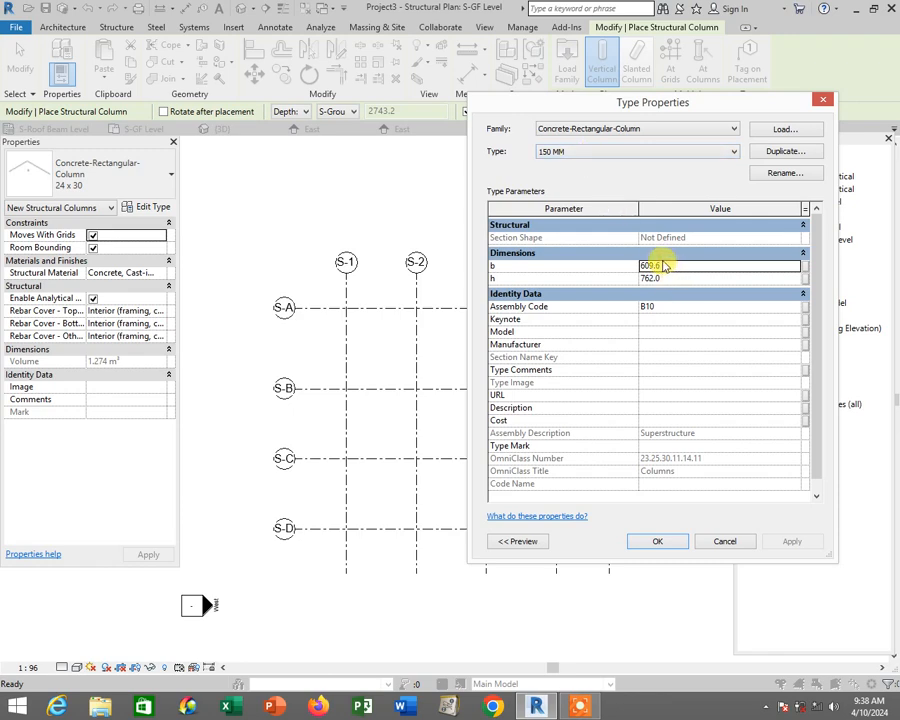
click(664, 267)
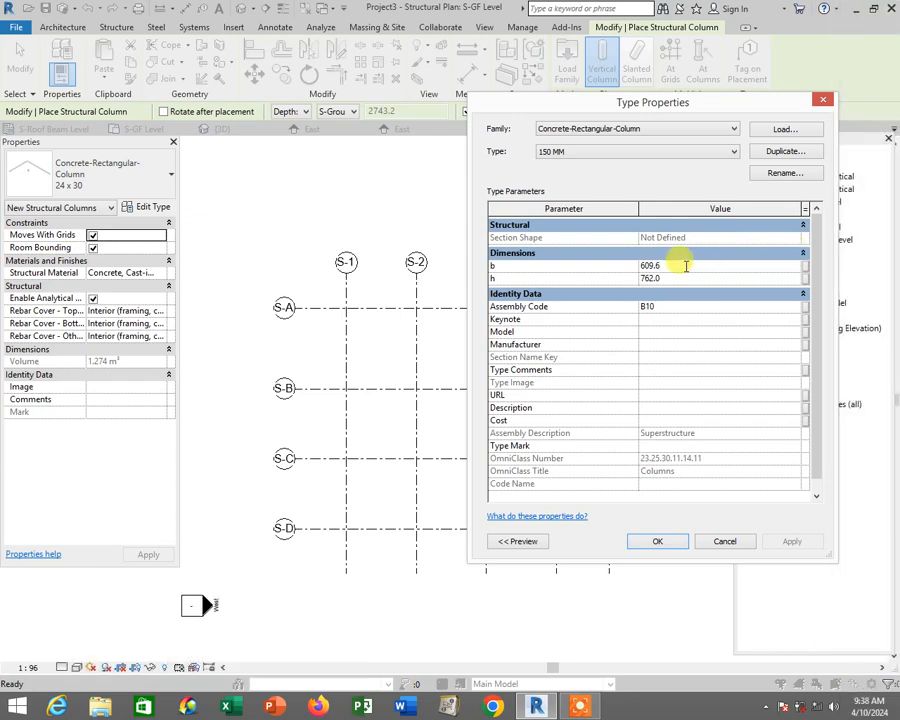
drag(682, 265, 631, 265)
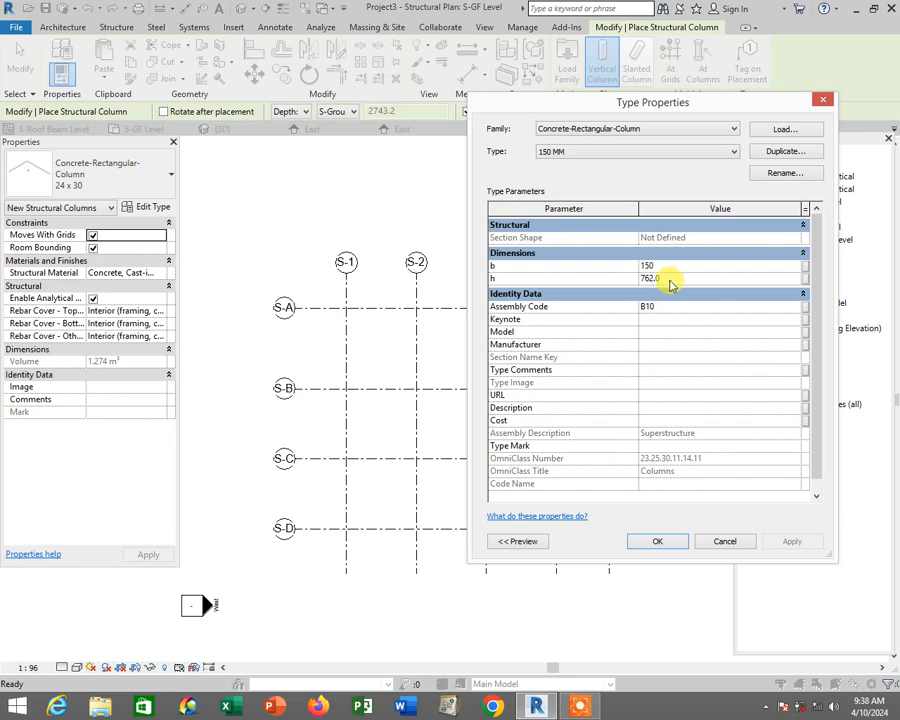
click(673, 279)
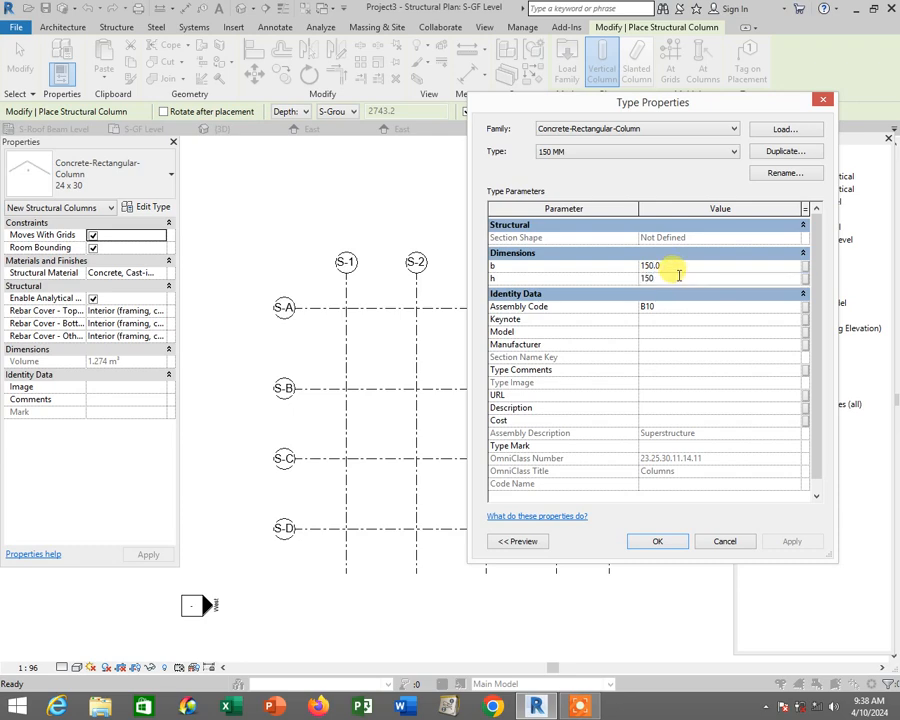
click(668, 541)
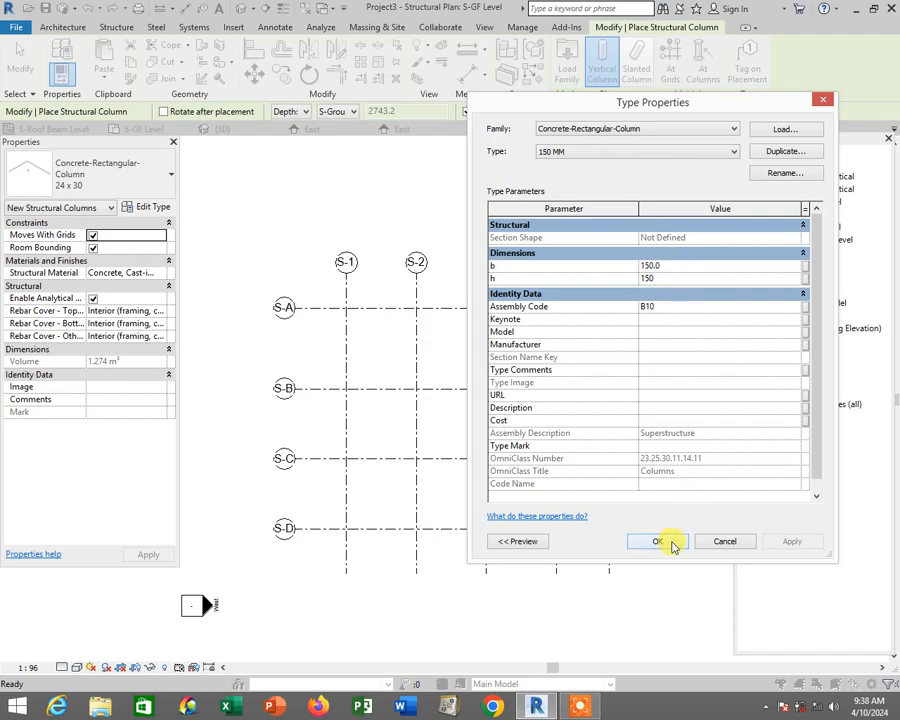
click(666, 541)
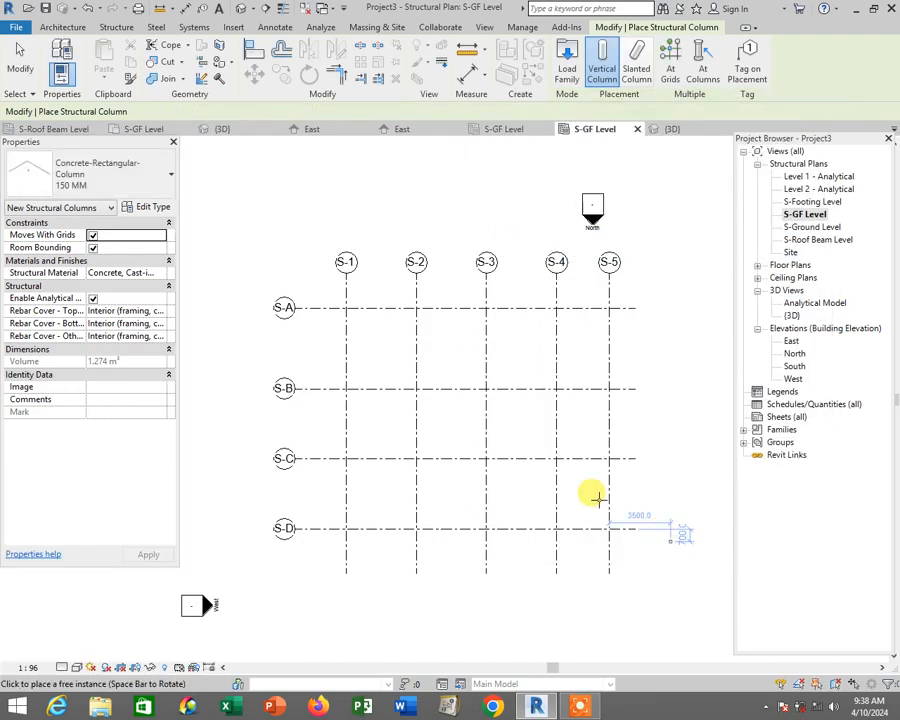
Place 150 MM columns along grid S-A at its intersections with grids S-1, S-2, S-3 and S-4
scroll(385, 325, up, 2)
scroll(340, 308, up, 3)
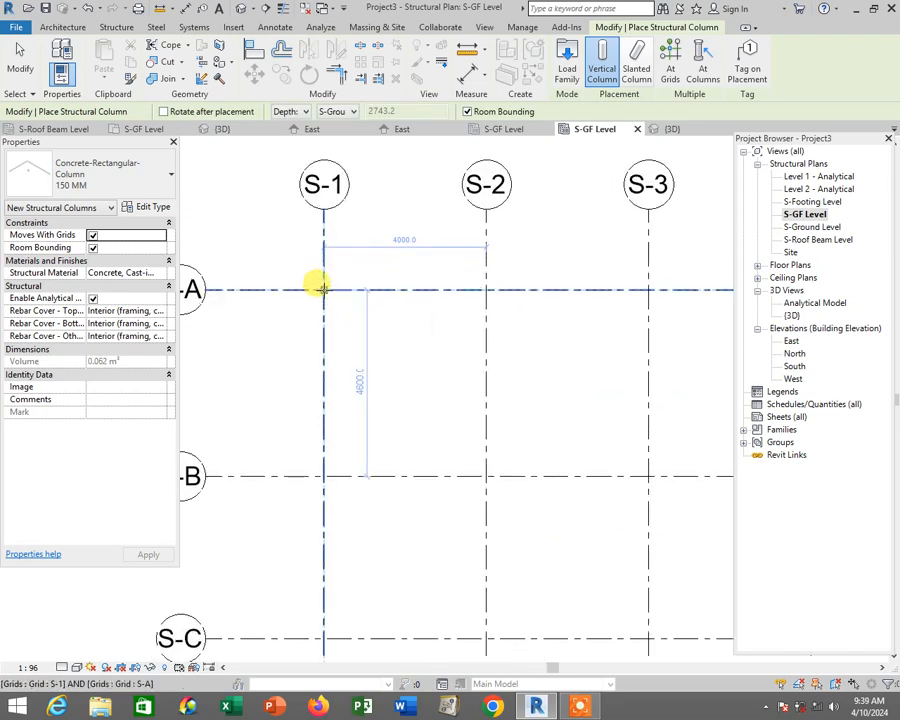
click(322, 289)
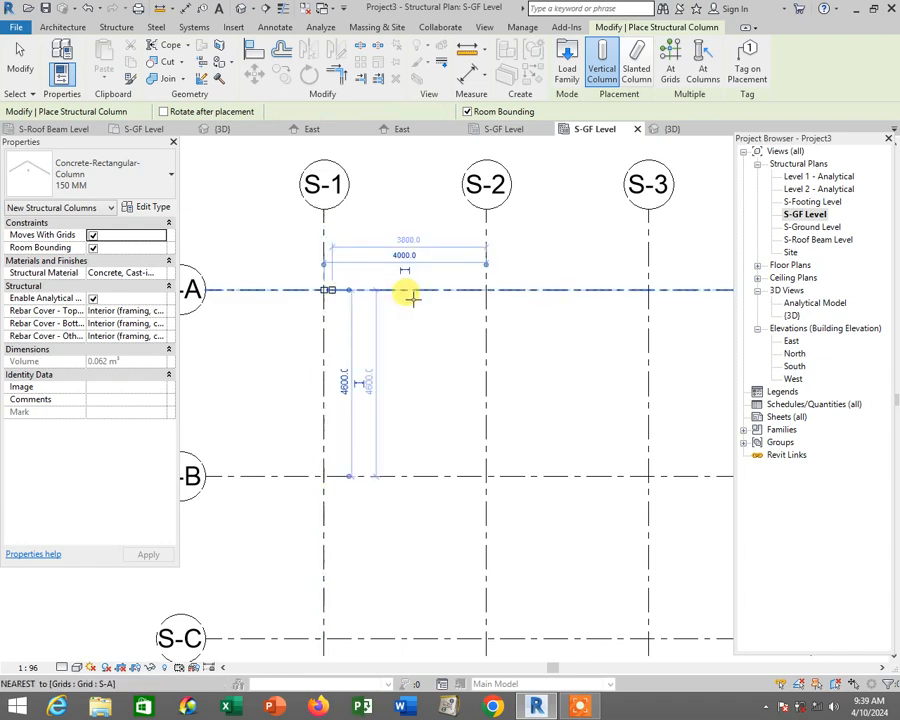
click(481, 289)
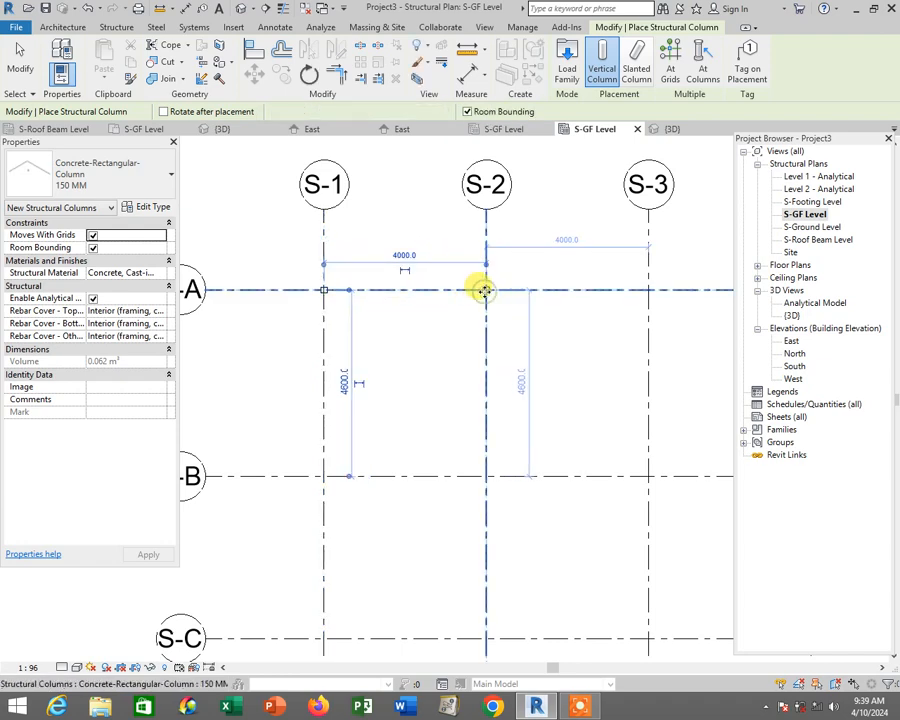
scroll(595, 299, down, 1)
middle_drag(603, 302, 532, 303)
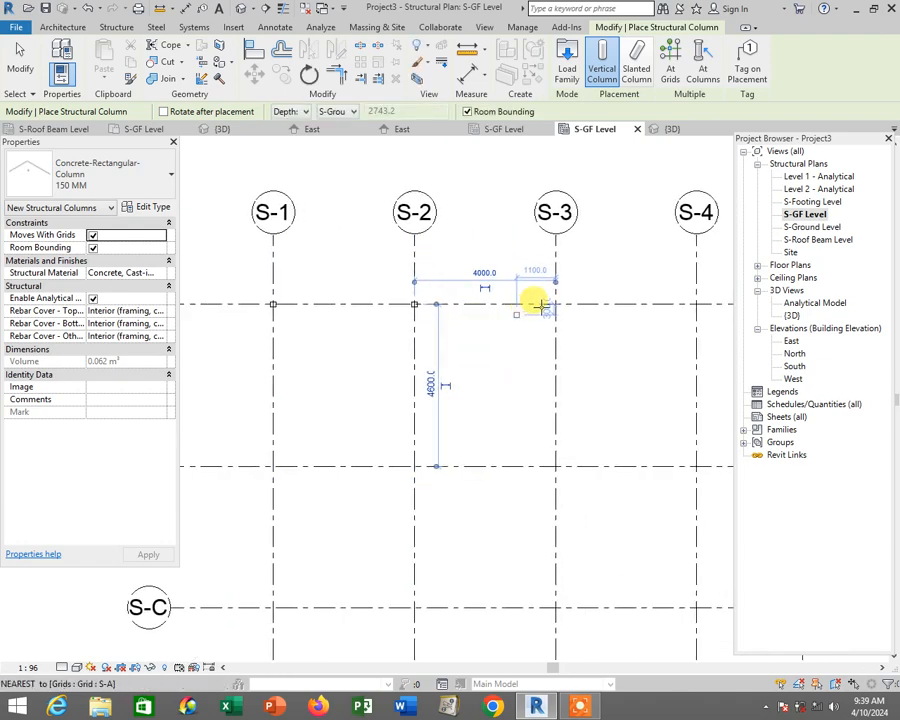
scroll(532, 303, down, 1)
click(551, 300)
middle_drag(605, 324, 563, 332)
click(631, 300)
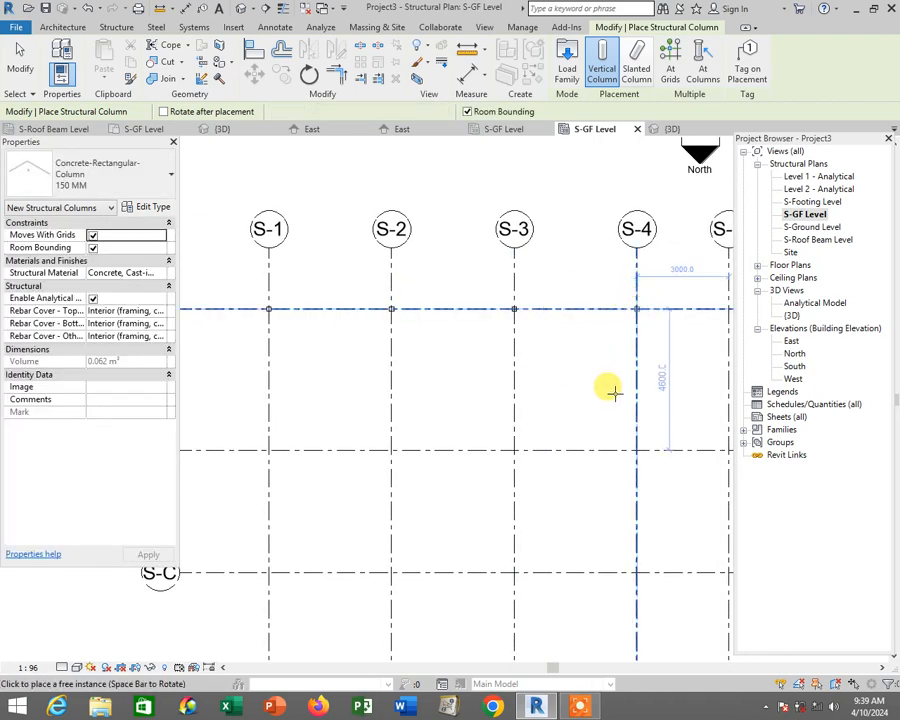
Place 150 MM columns along grid S-4 at its intersections with grids S-B, S-C and S-D
scroll(613, 390, down, 1)
middle_drag(669, 442, 627, 406)
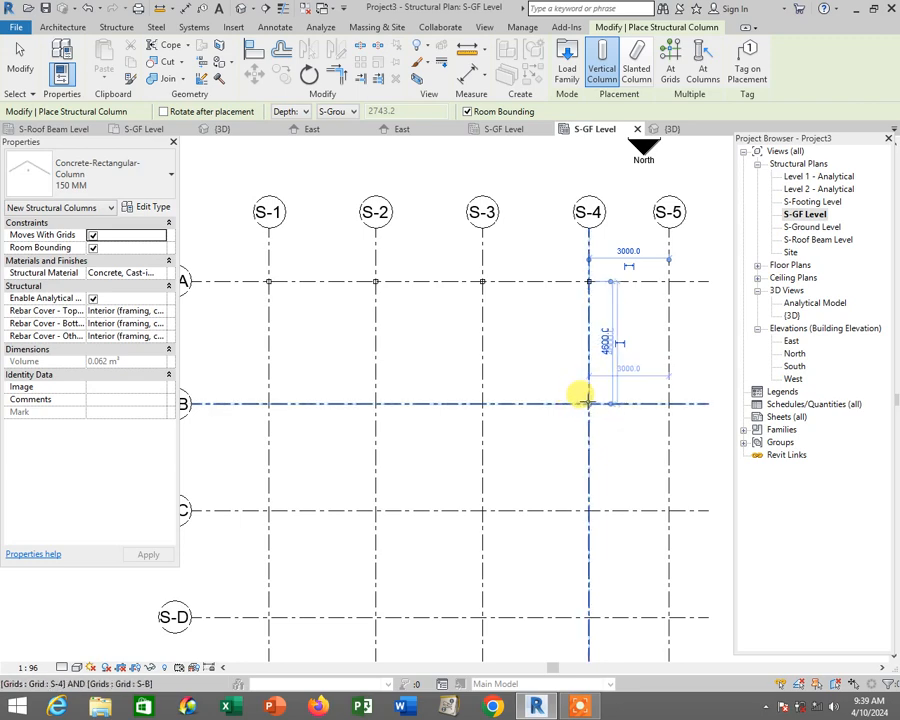
click(586, 400)
scroll(582, 468, down, 1)
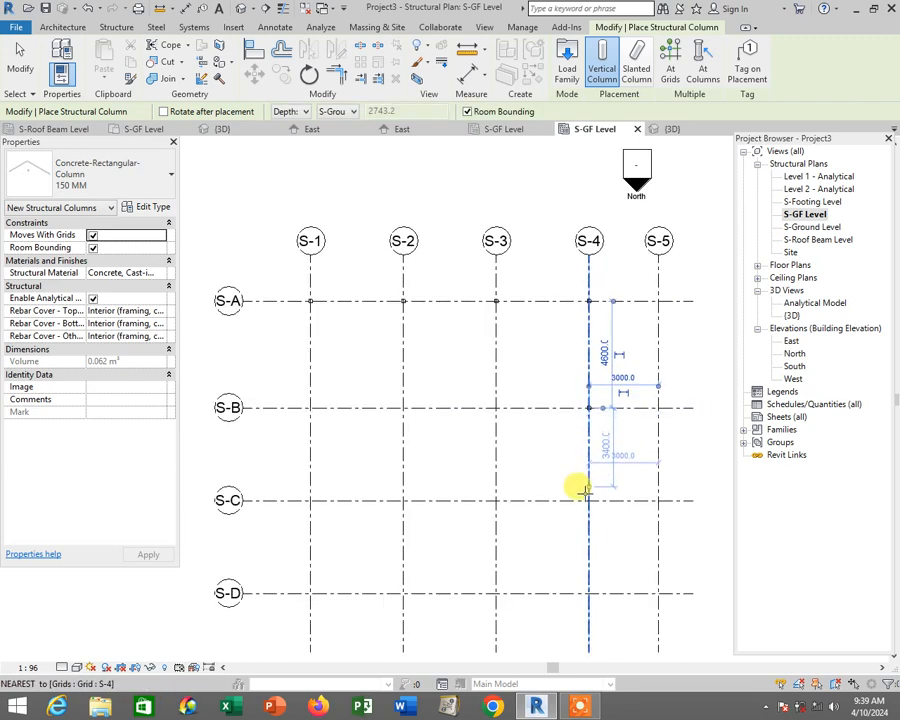
scroll(576, 482, up, 1)
click(584, 494)
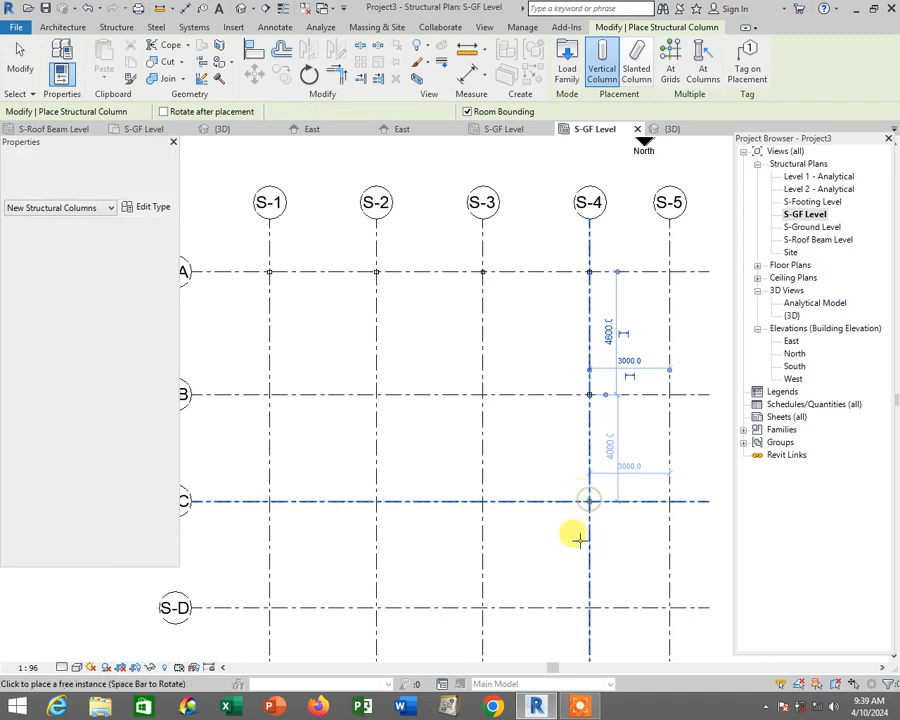
click(586, 604)
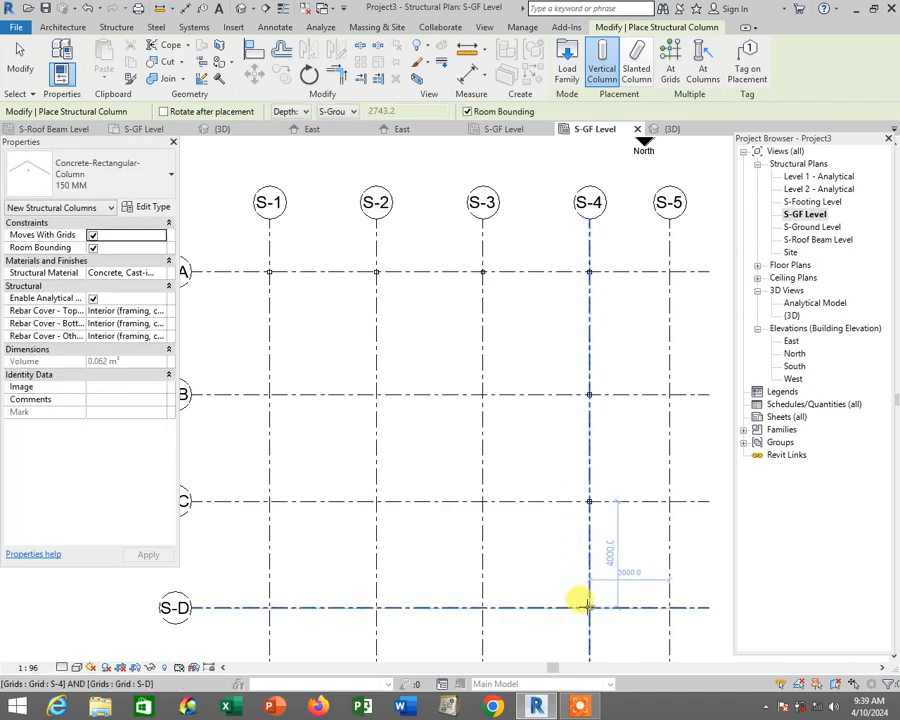
Place 150 MM columns on grid S-D at S-3, S-2 and S-1, on S-1 at S-C and S-B, and at S-2/S-B
click(476, 601)
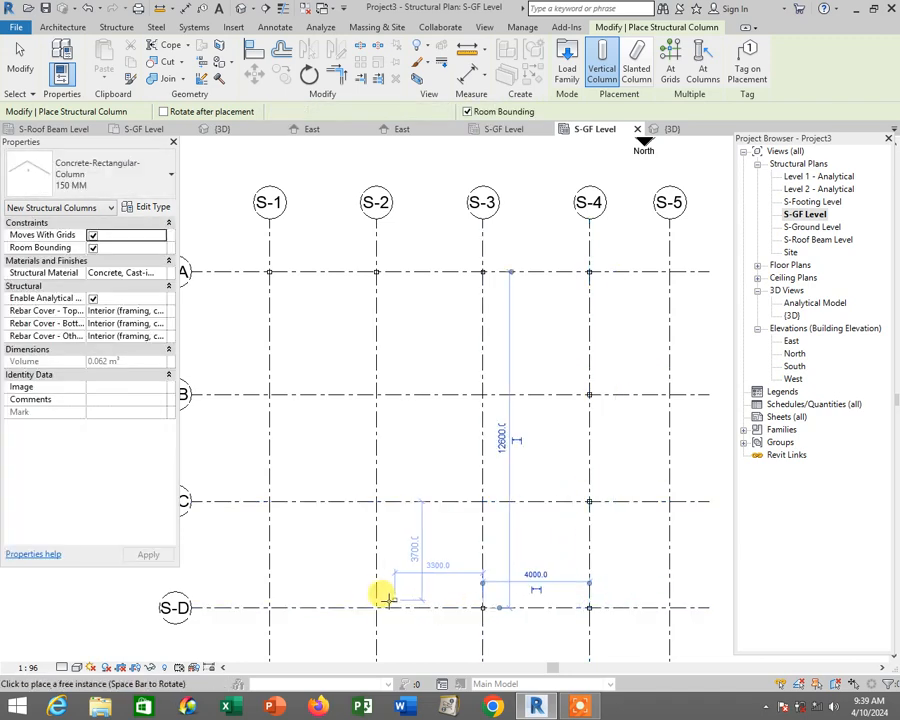
click(370, 602)
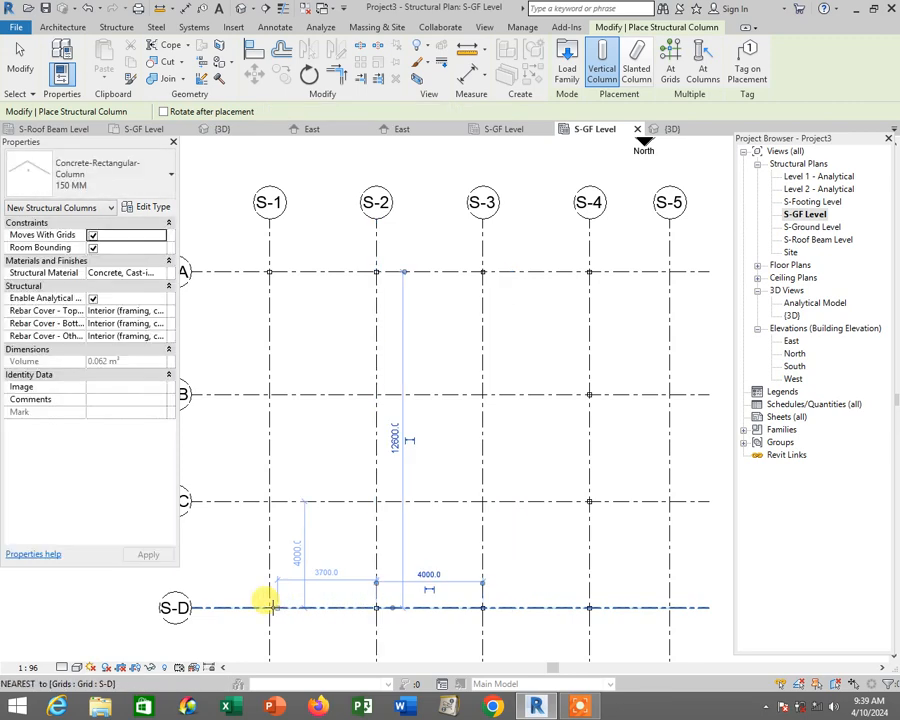
click(264, 499)
click(268, 396)
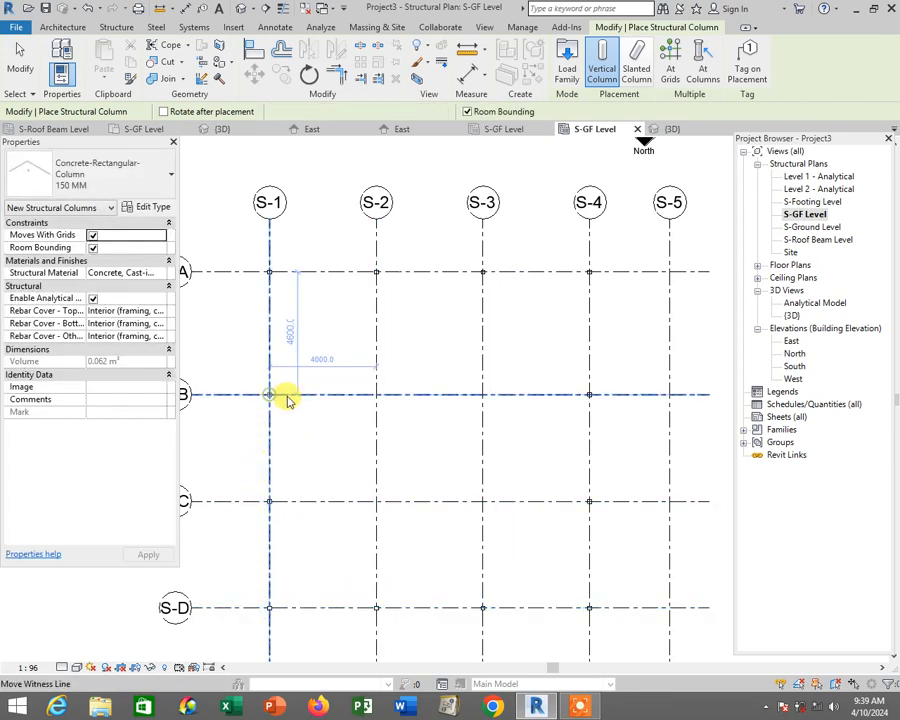
click(372, 393)
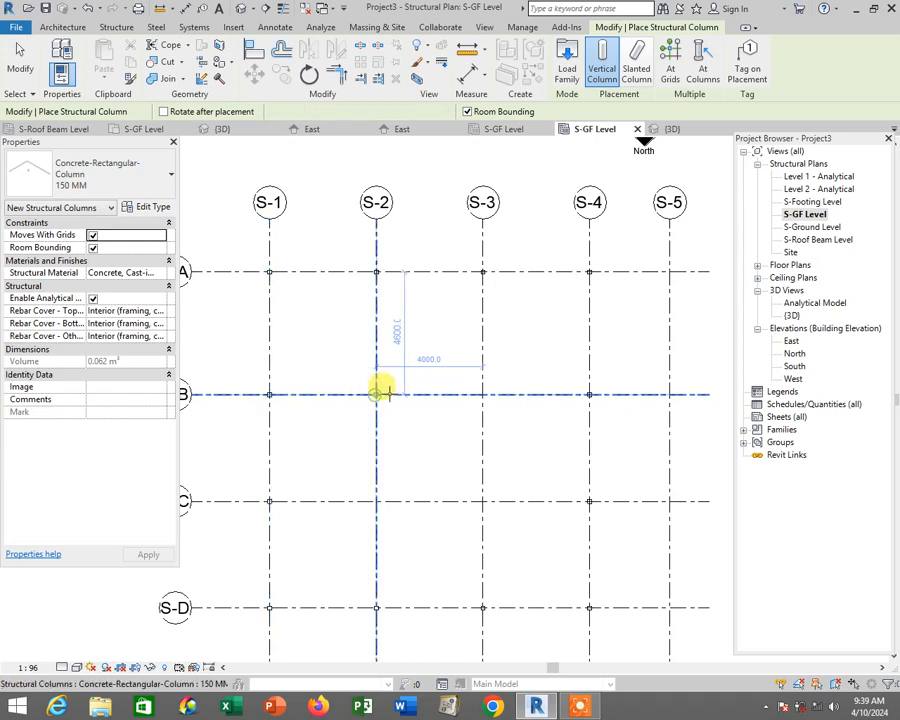
Place 150 MM columns at S-3/S-B, S-3/S-C and S-2/S-C, and end column placement
click(482, 393)
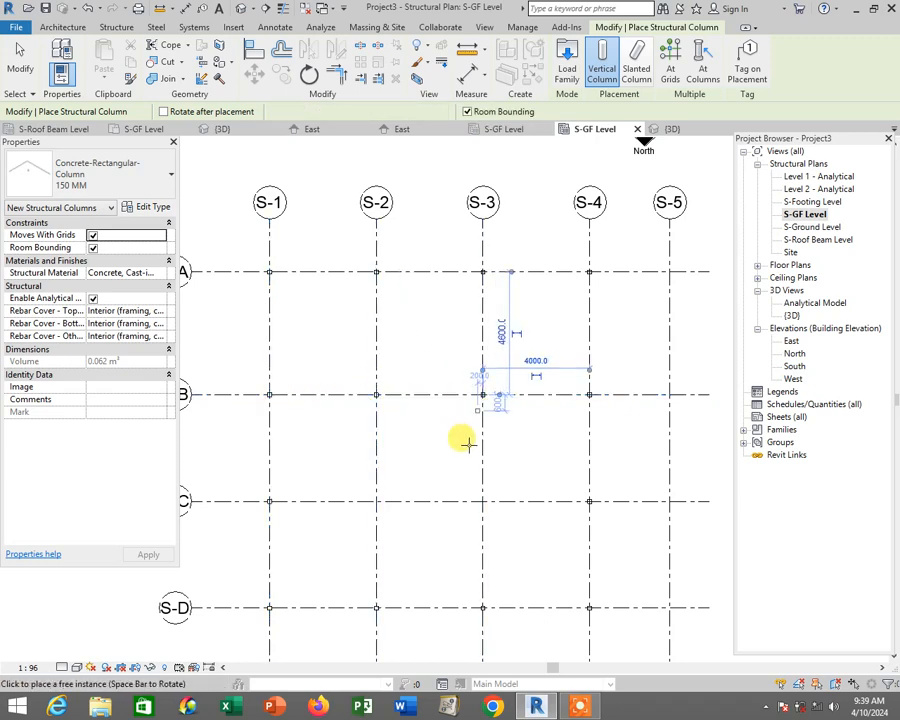
click(482, 498)
click(374, 497)
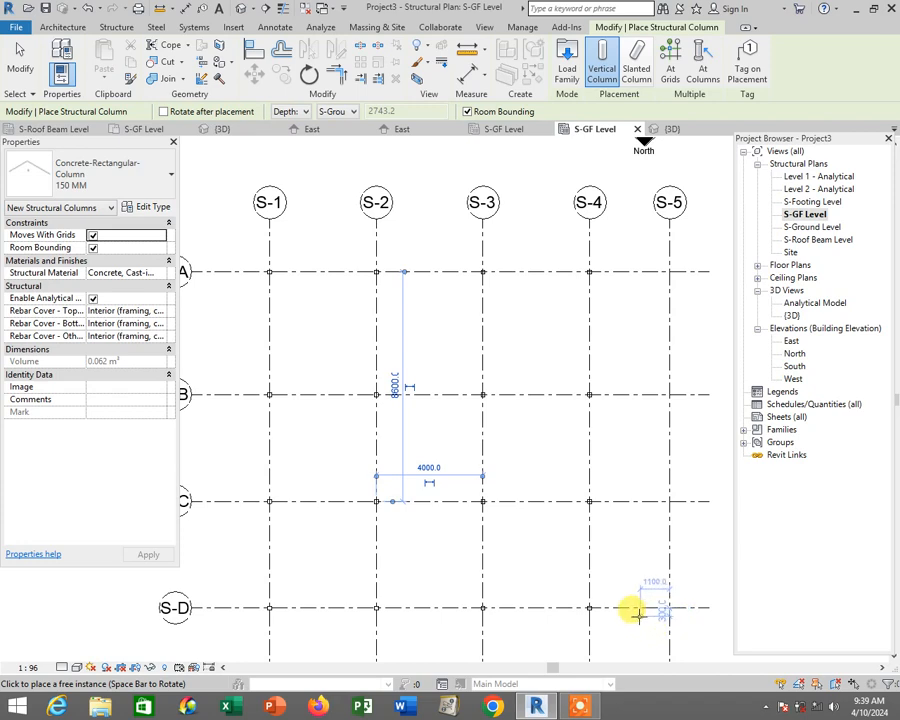
key(Escape)
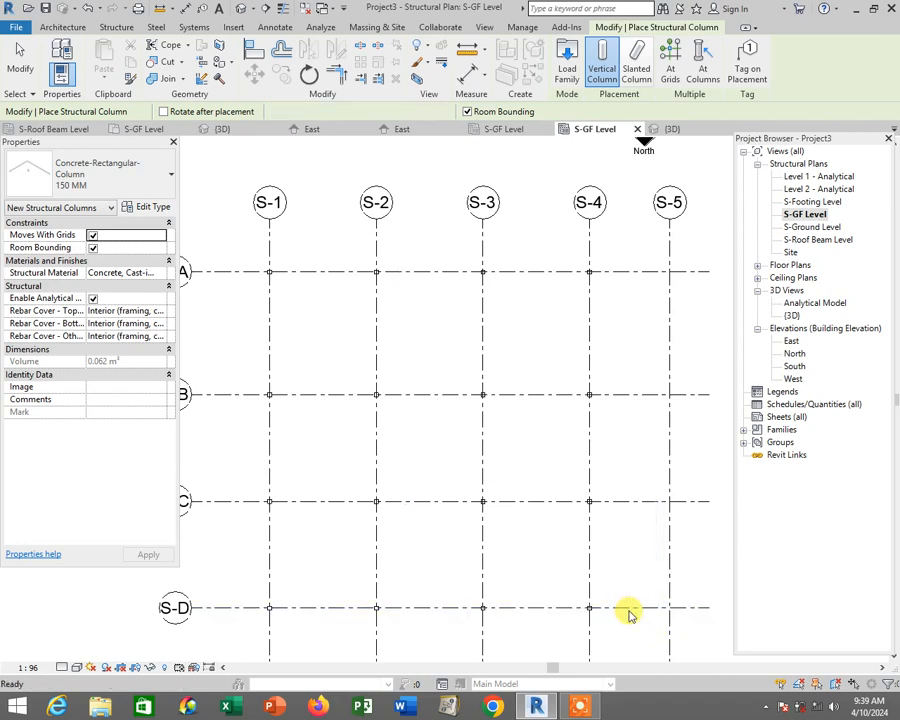
key(Escape)
Open the default 3D view and inspect the height of the placed columns
scroll(586, 560, down, 1)
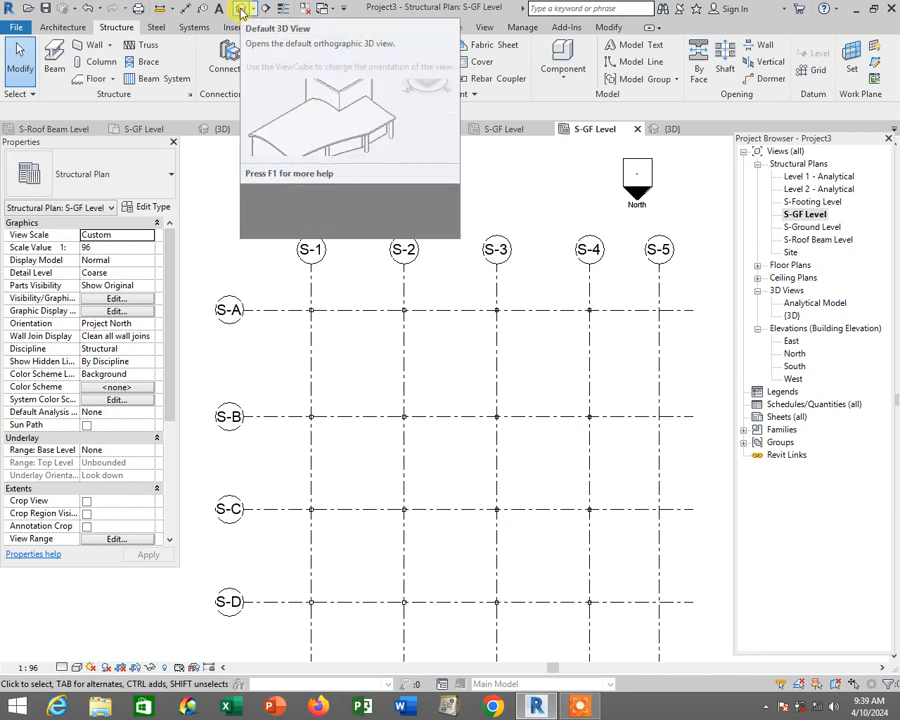
click(241, 11)
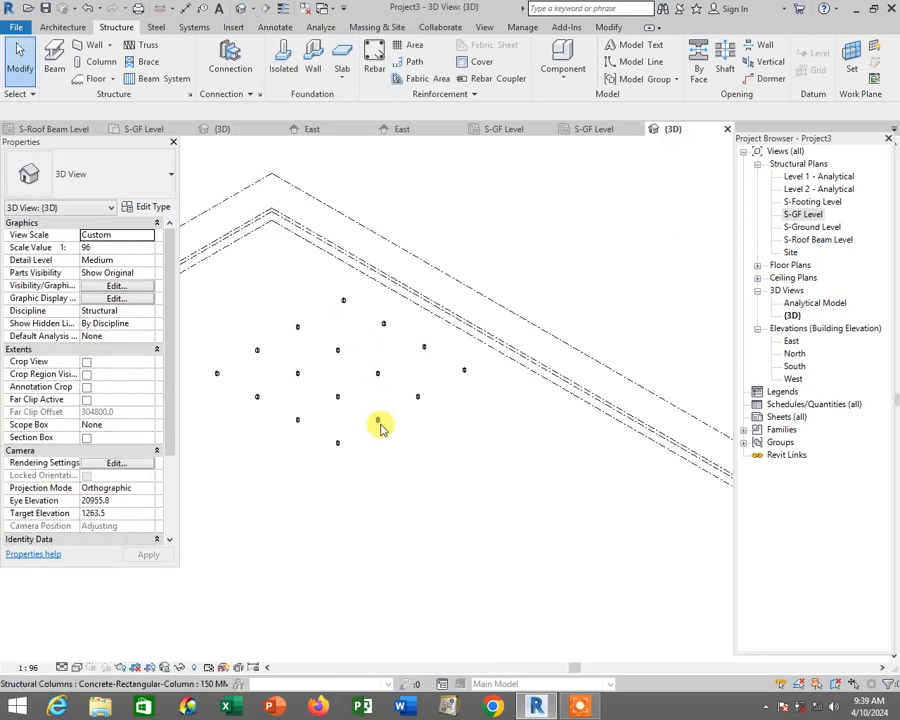
scroll(388, 432, up, 3)
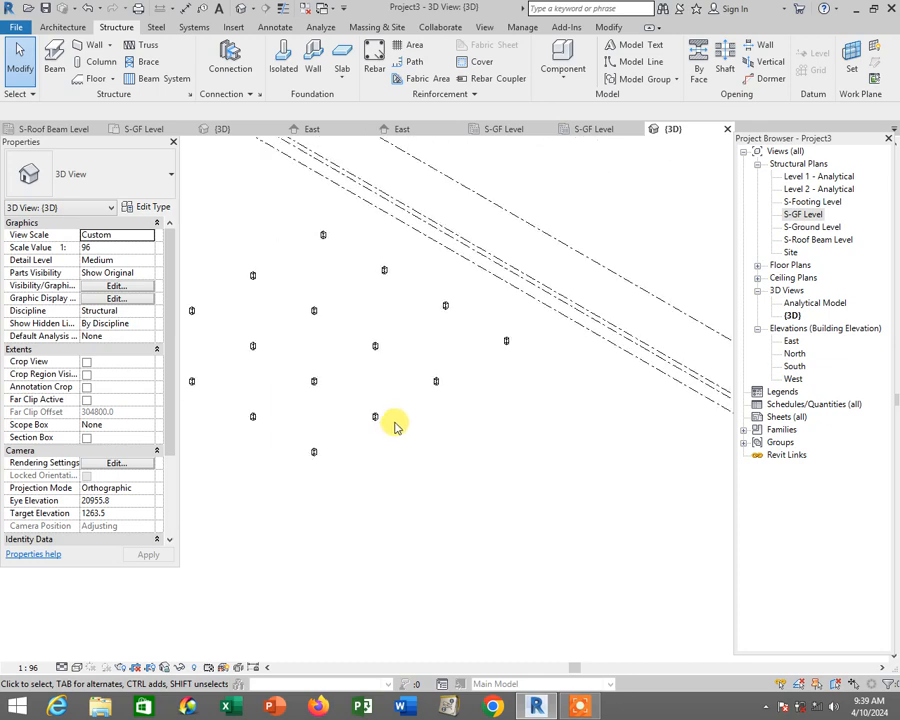
middle_drag(410, 416, 498, 450)
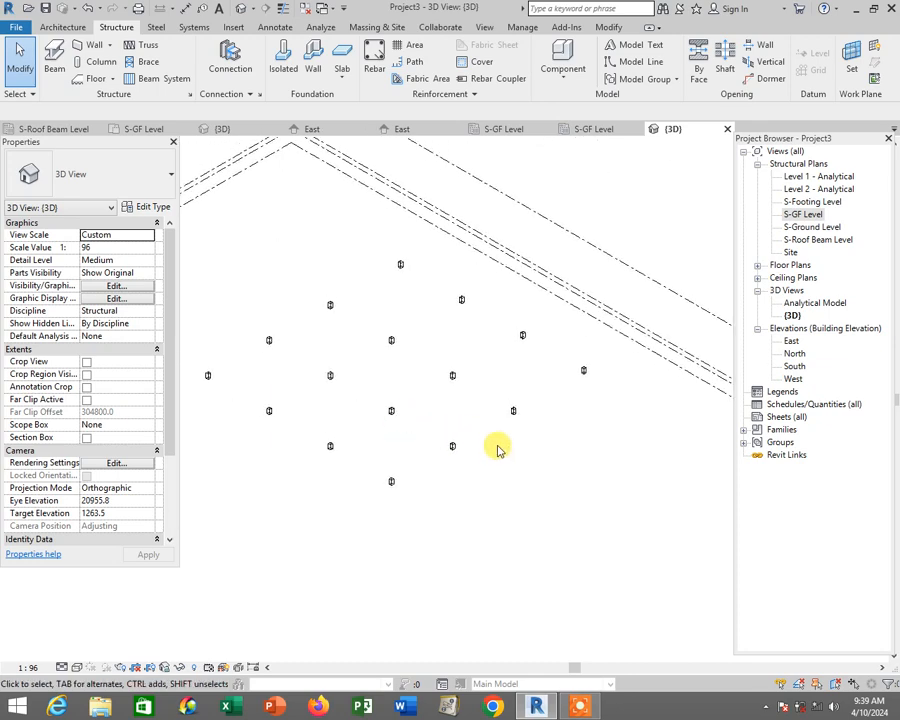
scroll(498, 450, up, 1)
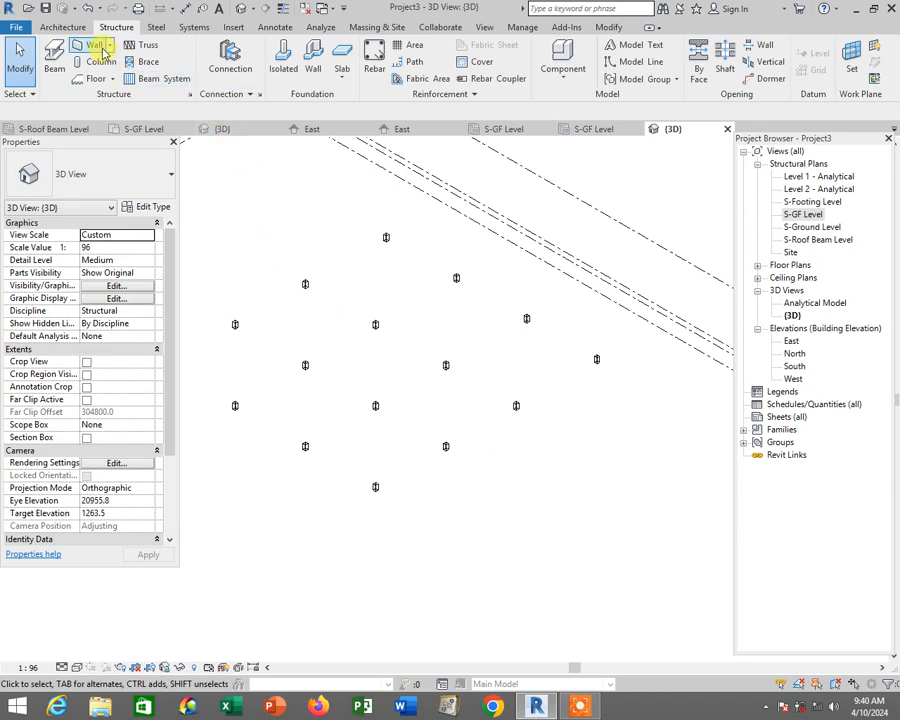
Undo all the 150 MM column placements until no columns are left in the model
click(87, 9)
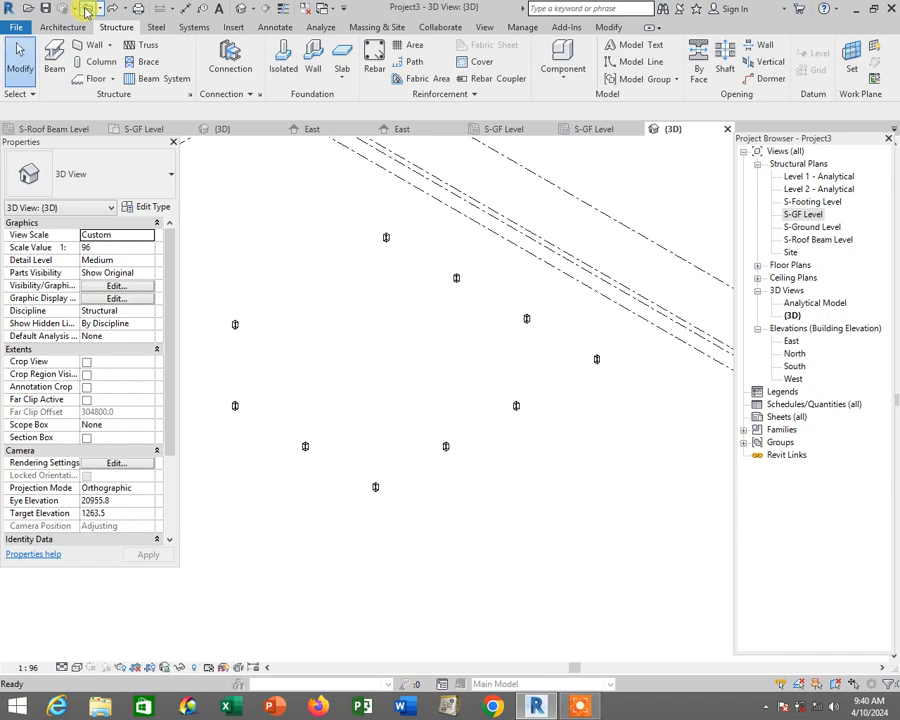
click(87, 9)
click(87, 9)
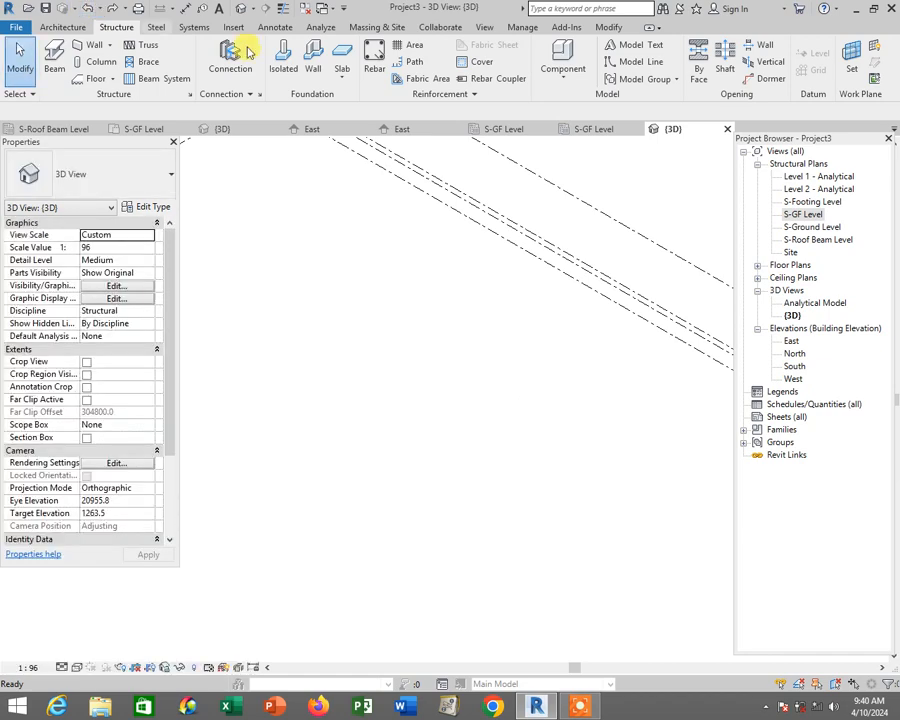
In the S-GF Level plan, start placing 150 MM structural columns with the Height option and an Unconnected top
double_click(800, 215)
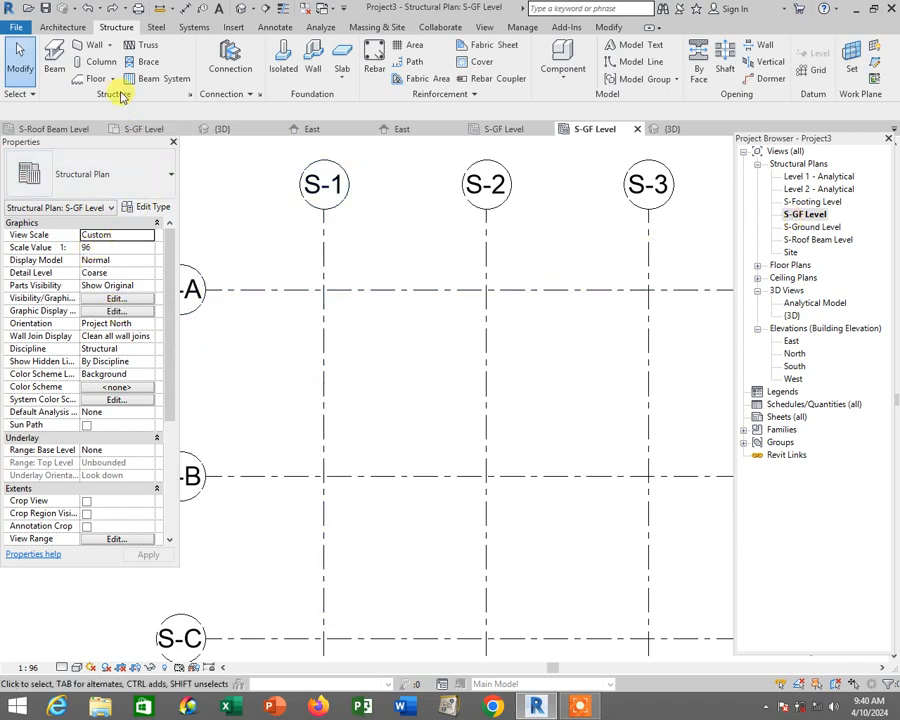
click(93, 61)
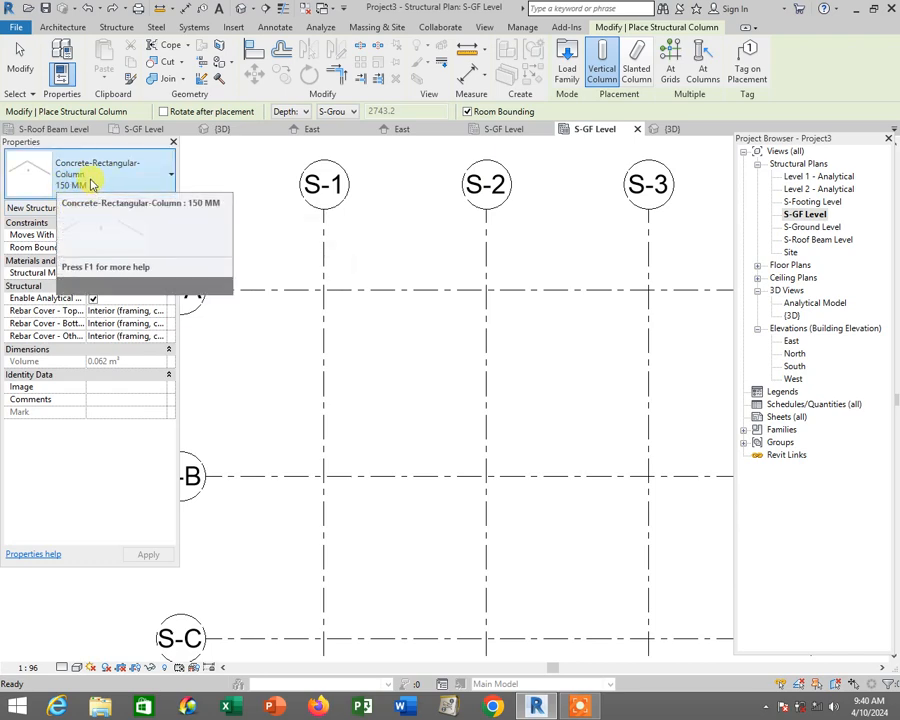
click(306, 112)
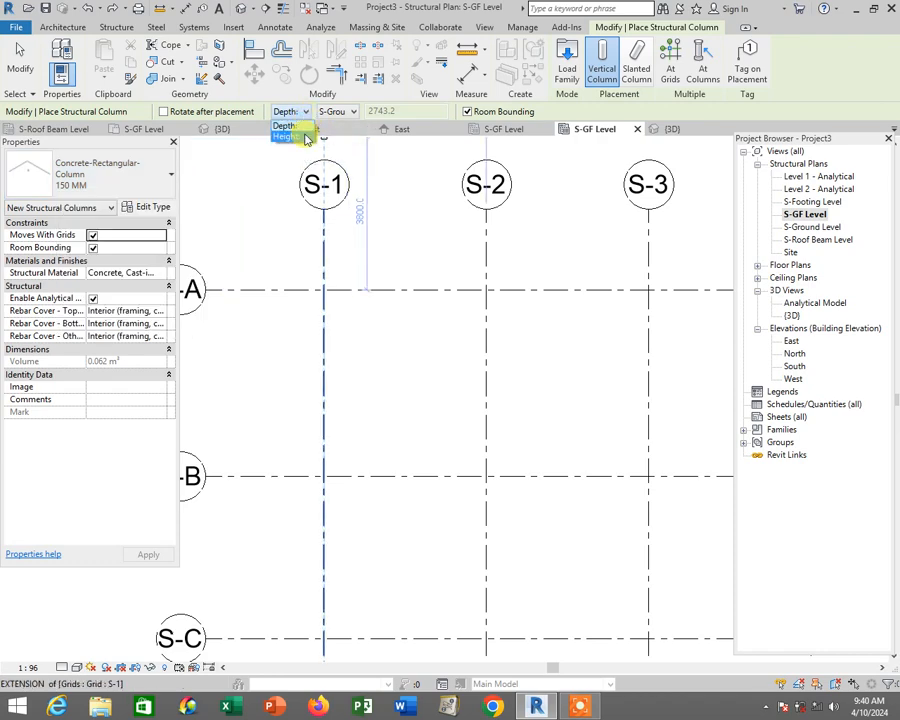
click(307, 138)
click(305, 112)
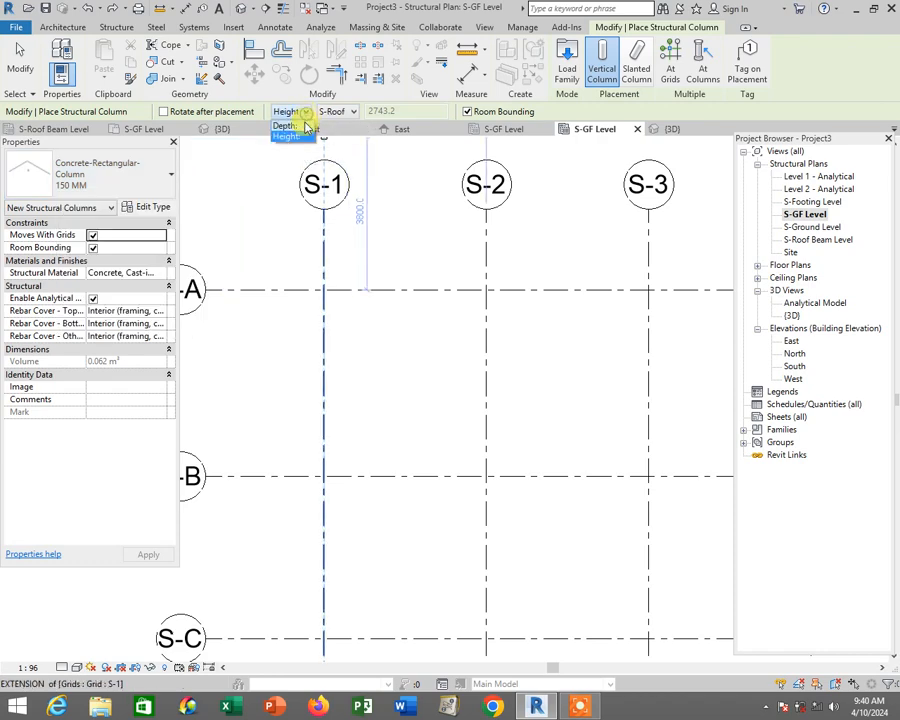
click(305, 137)
click(354, 113)
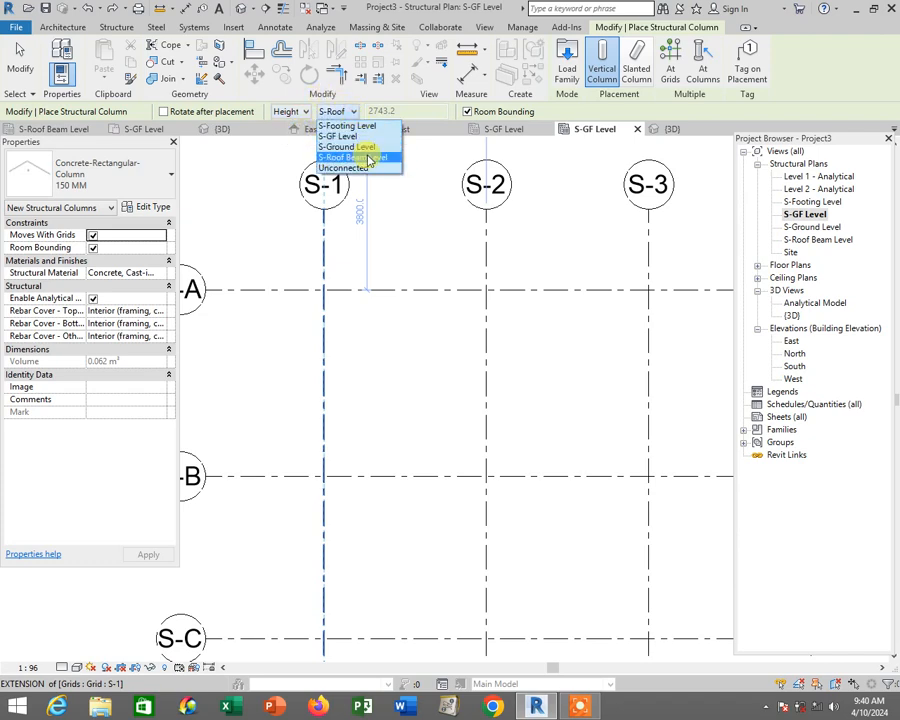
click(366, 157)
click(350, 113)
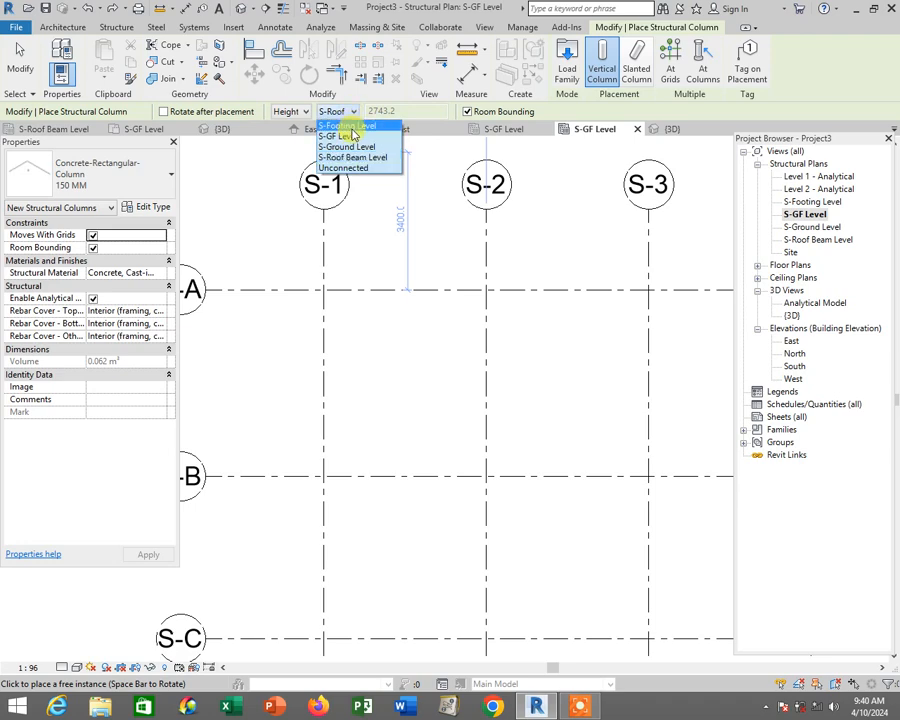
click(355, 167)
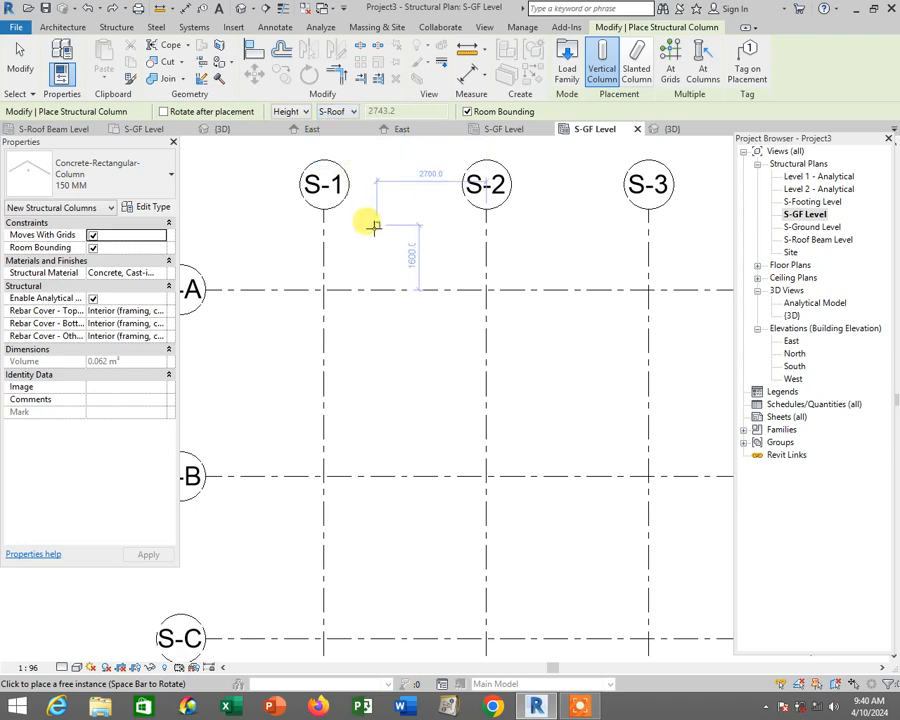
Place 150 MM columns by height along grid S-A at grids S-1, S-2, S-3 and S-4
scroll(355, 279, down, 1)
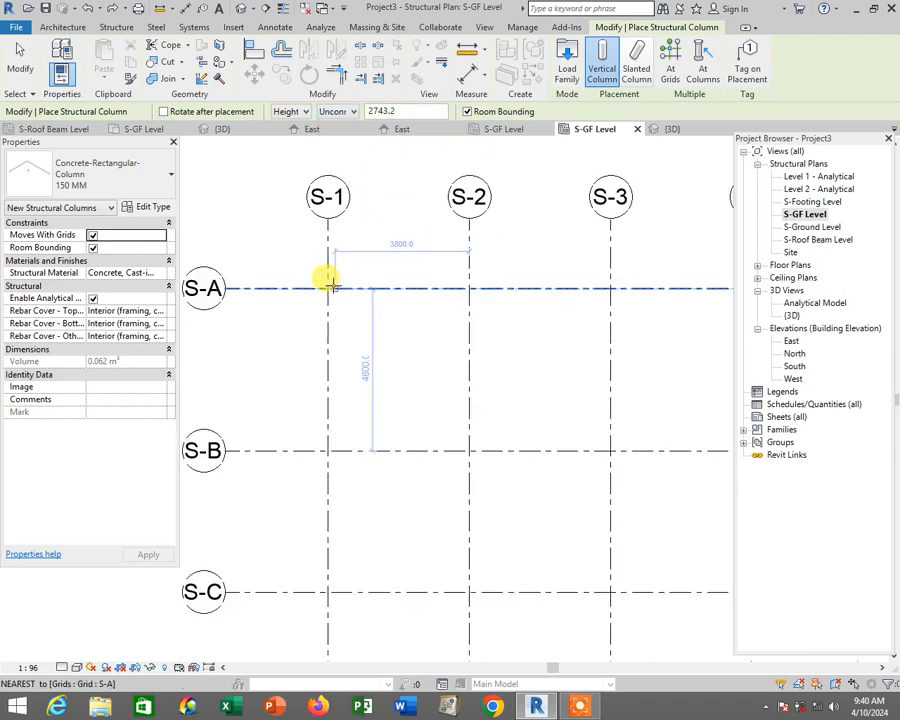
click(385, 287)
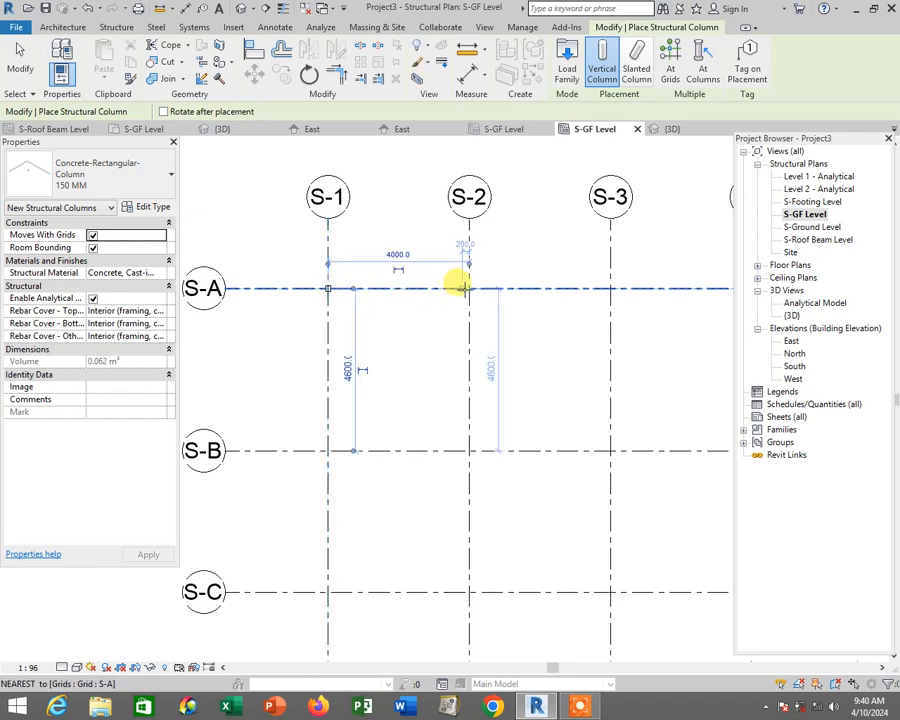
click(540, 305)
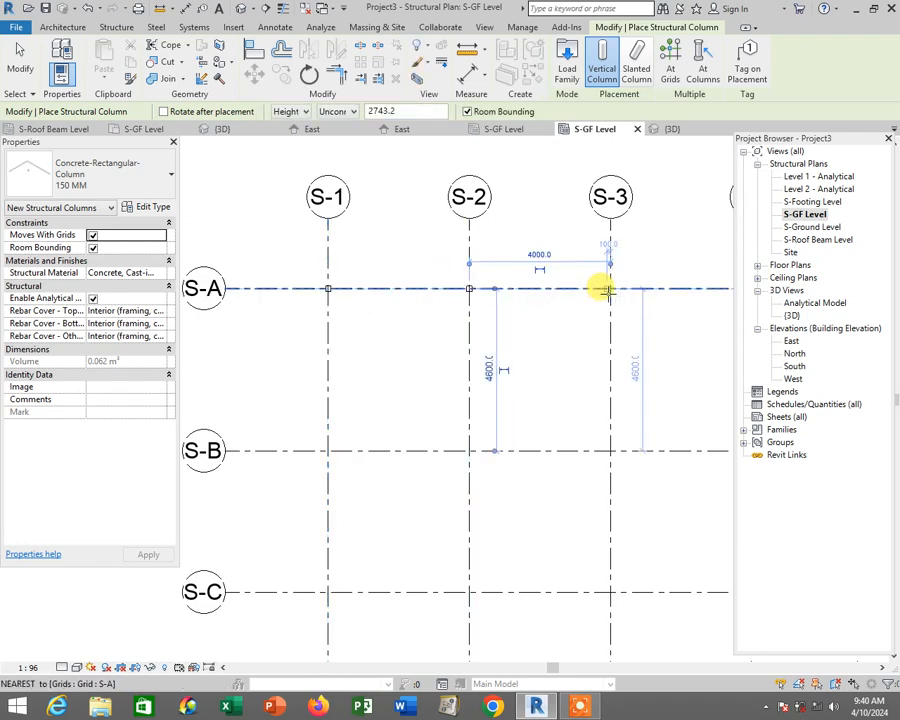
scroll(597, 336, down, 1)
middle_drag(597, 336, 484, 328)
click(617, 287)
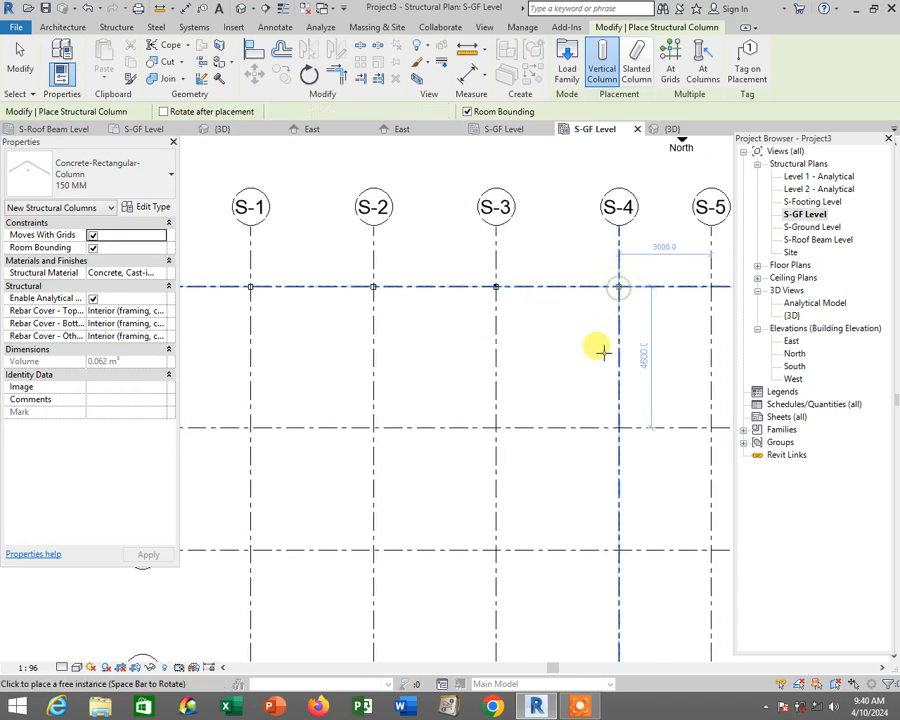
Place 150 MM columns by height on grid S-4 at S-B, S-C and S-D, and on S-D at S-3, S-2 and S-1
scroll(598, 356, down, 1)
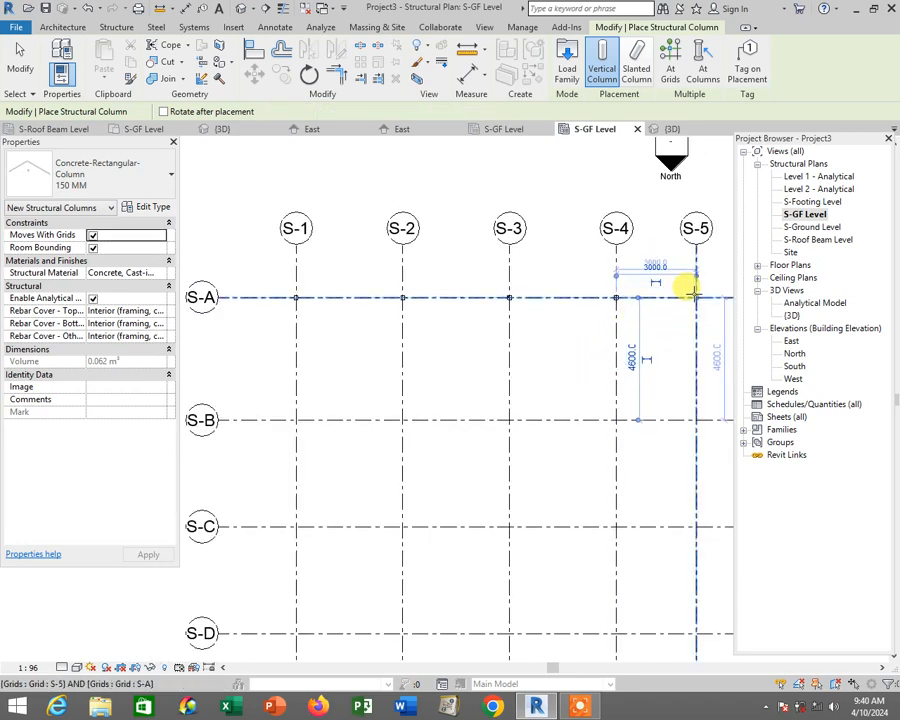
click(614, 424)
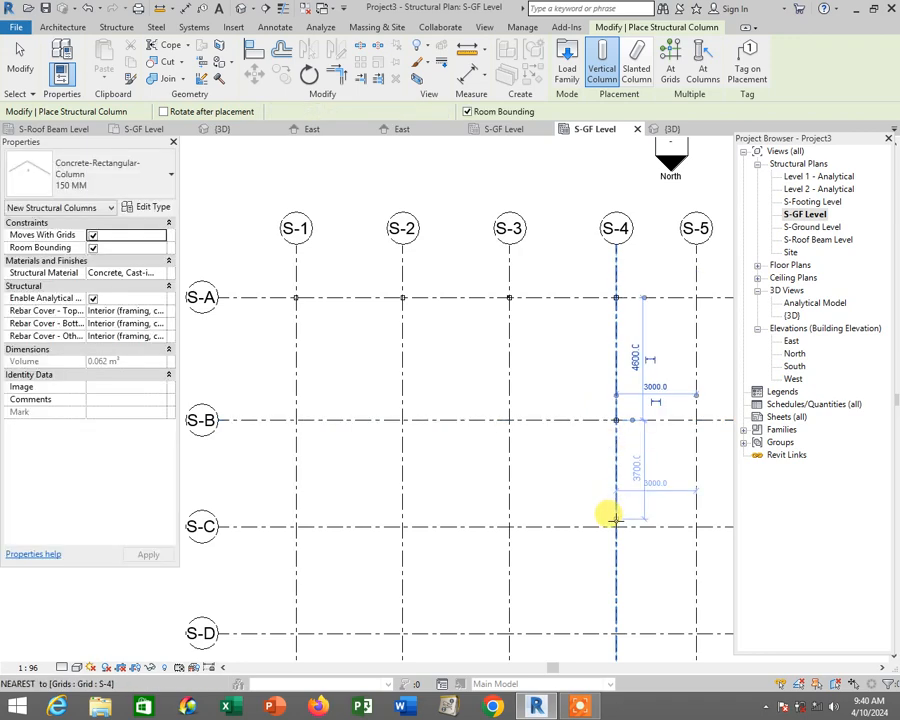
click(614, 628)
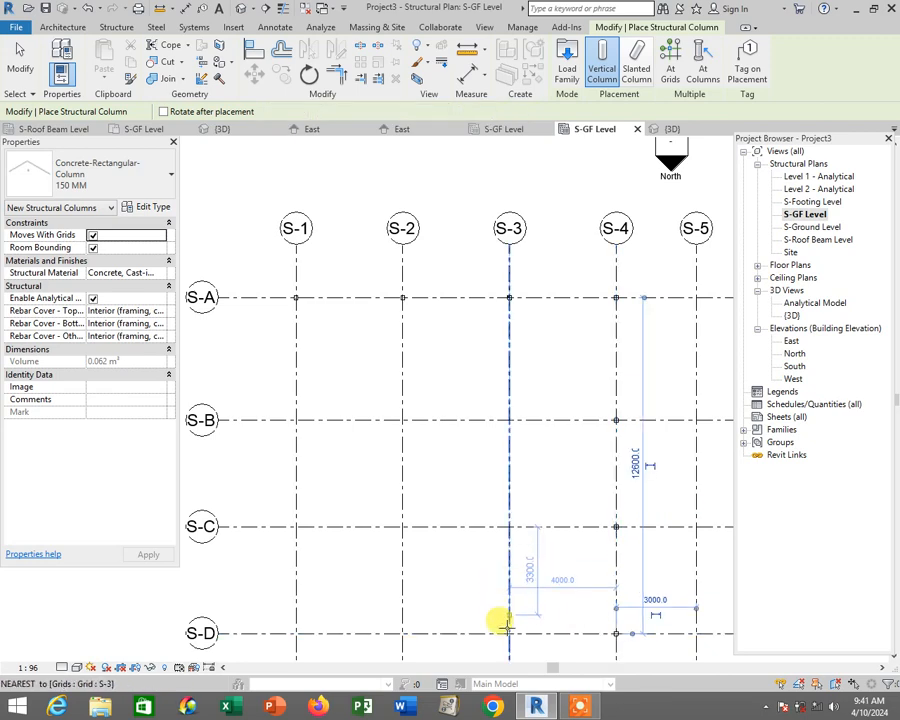
click(509, 631)
click(402, 631)
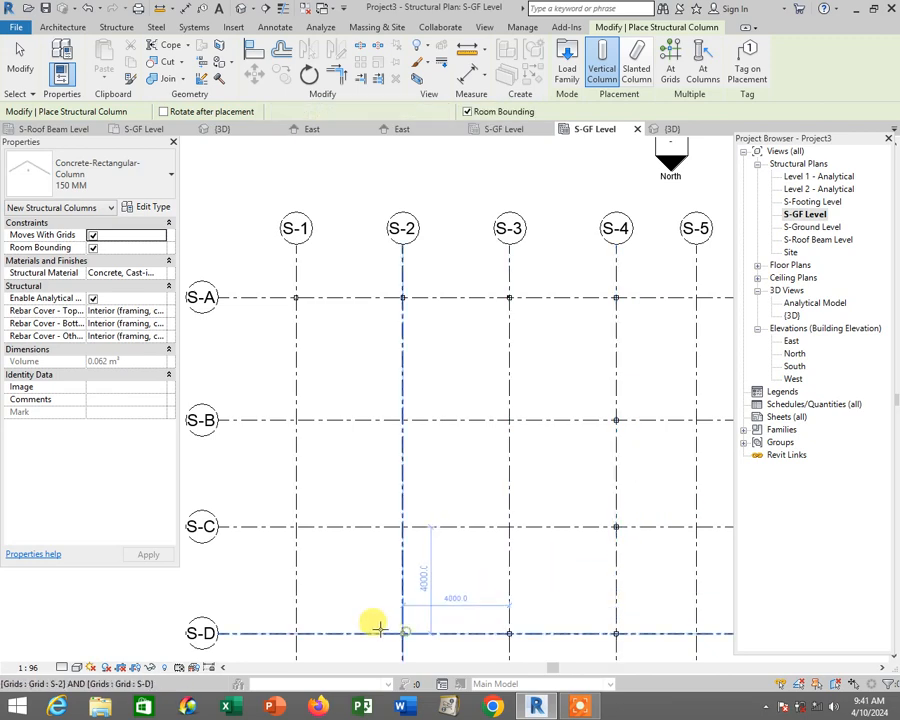
click(296, 628)
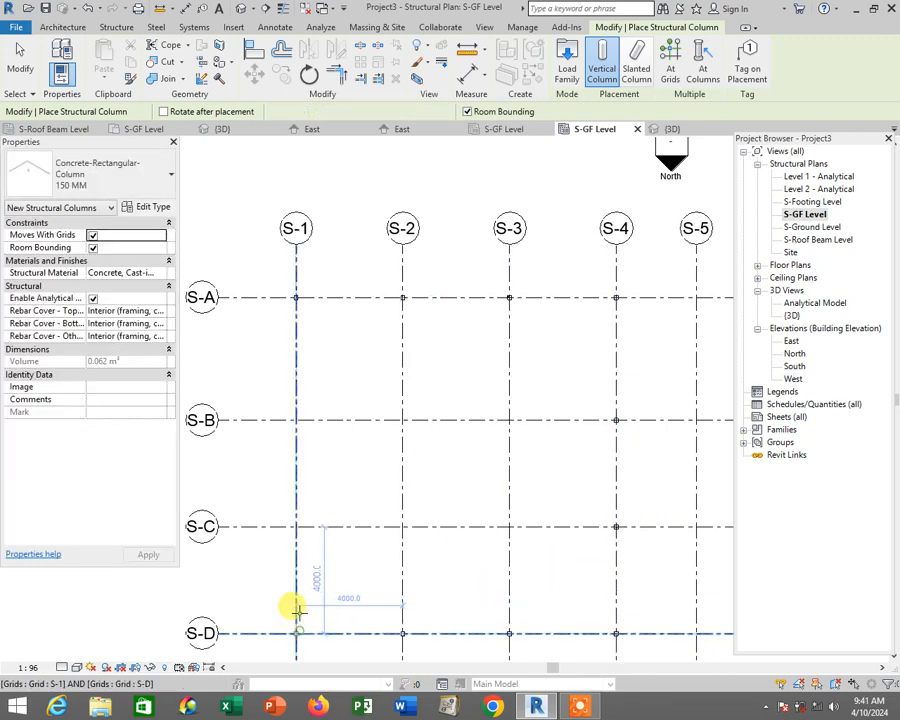
Place the remaining 150 MM columns by height on grids S-B and S-C at S-1, S-2 and S-3, and end column placement
click(292, 524)
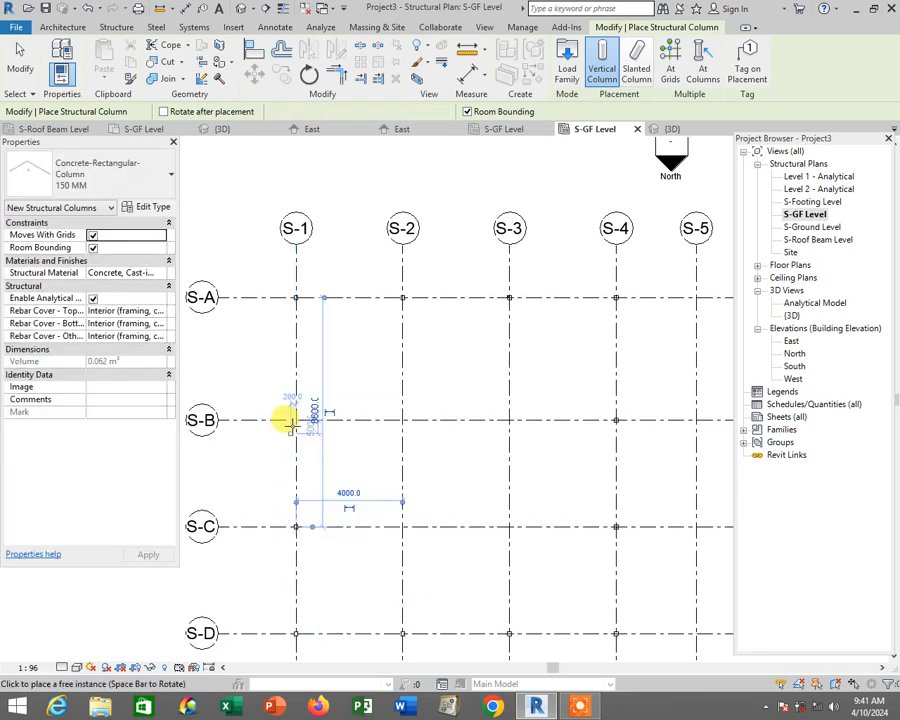
click(390, 410)
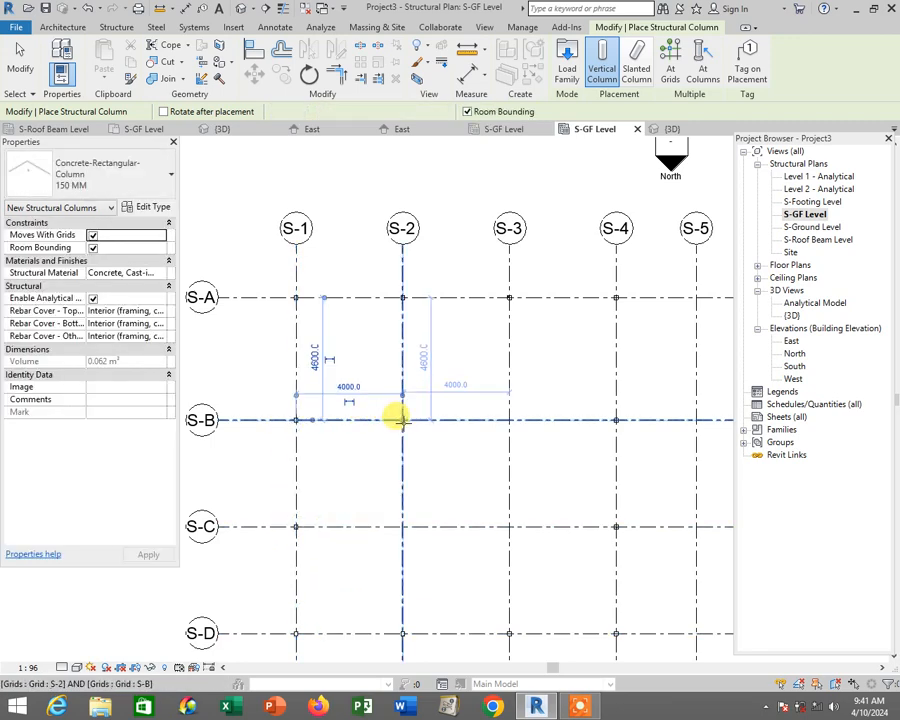
click(403, 418)
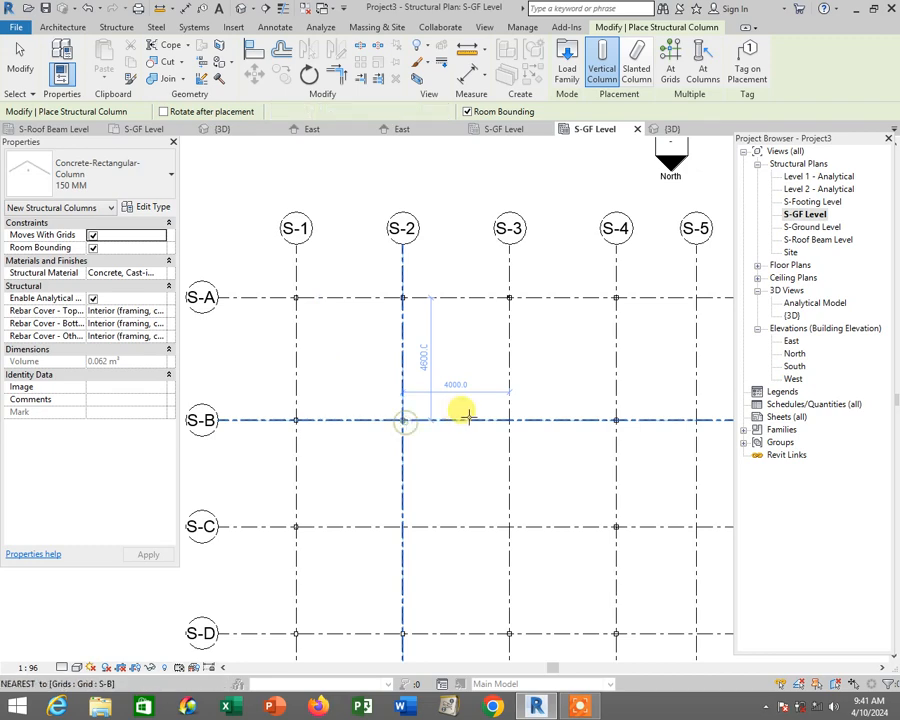
click(507, 419)
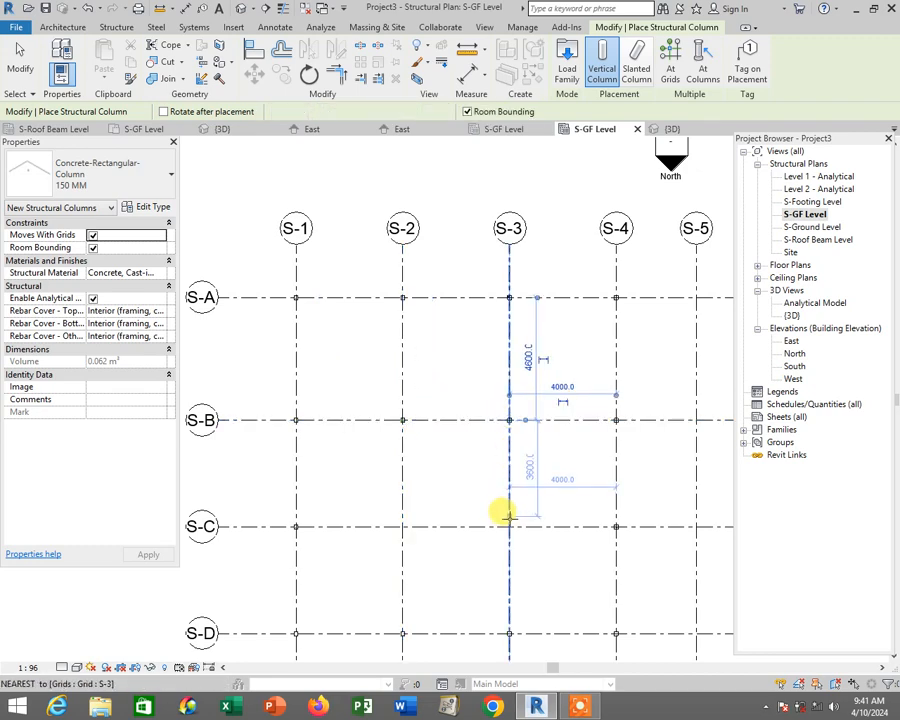
click(403, 525)
scroll(516, 456, down, 1)
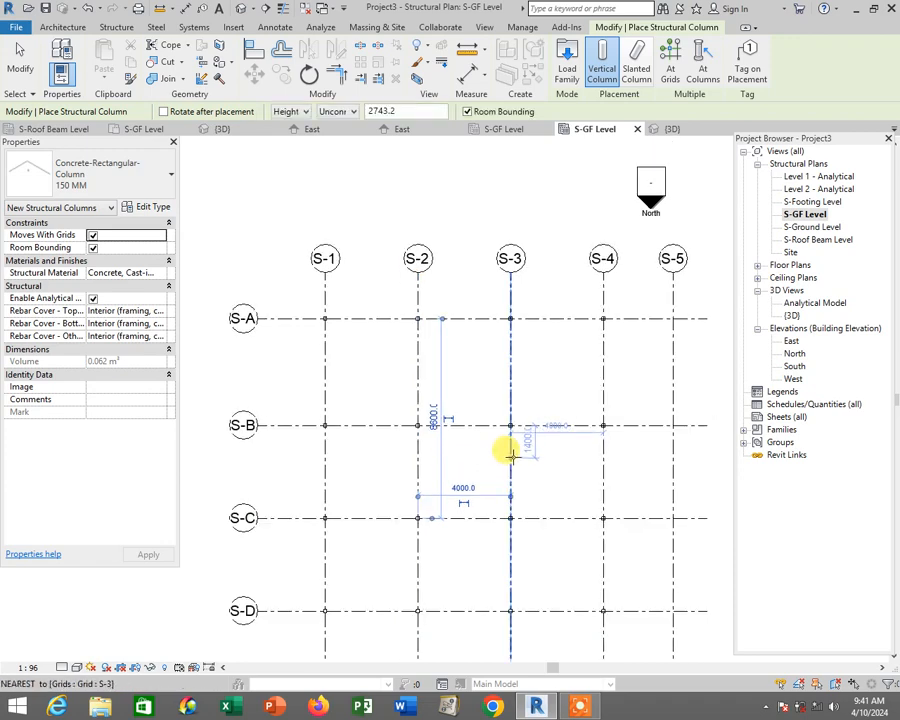
key(Escape)
key(Escape)
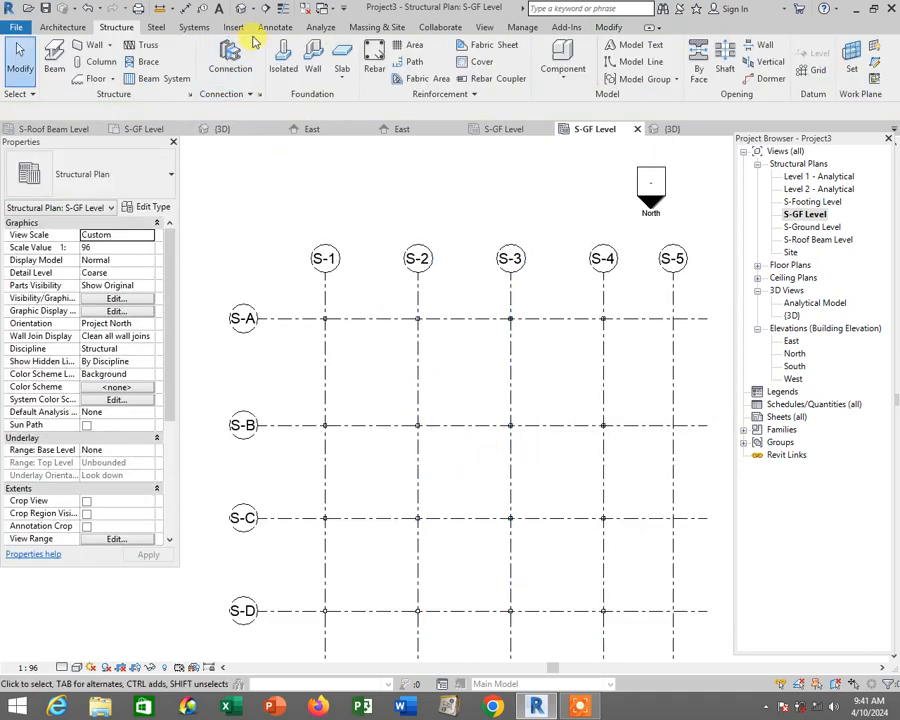
Open the 3D view of Project3 to check the columns and set its visual style to Consistent Colors
click(240, 10)
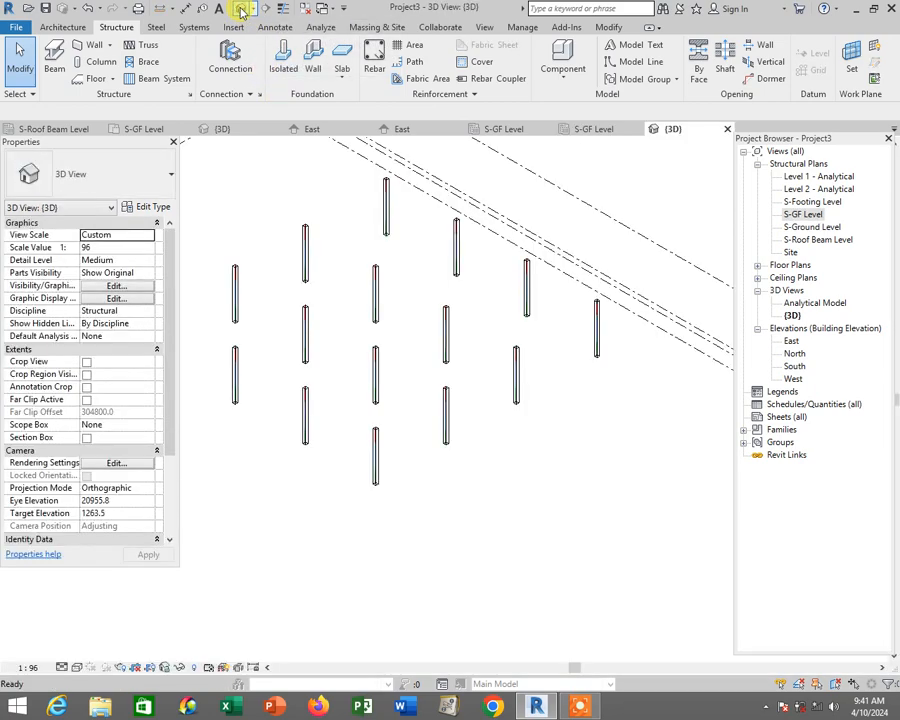
scroll(484, 438, up, 3)
scroll(548, 480, up, 2)
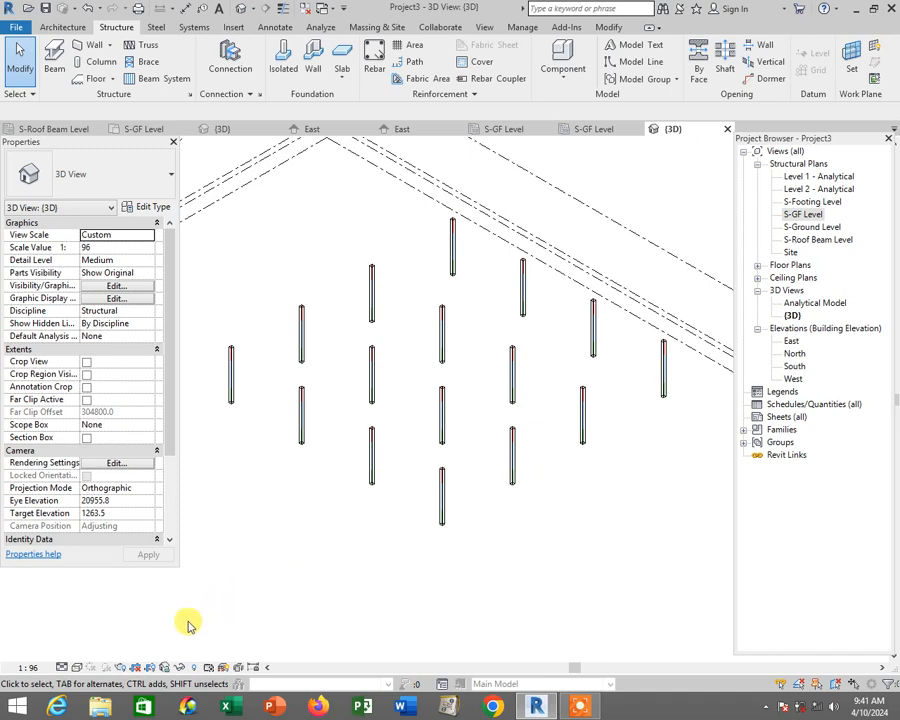
click(77, 667)
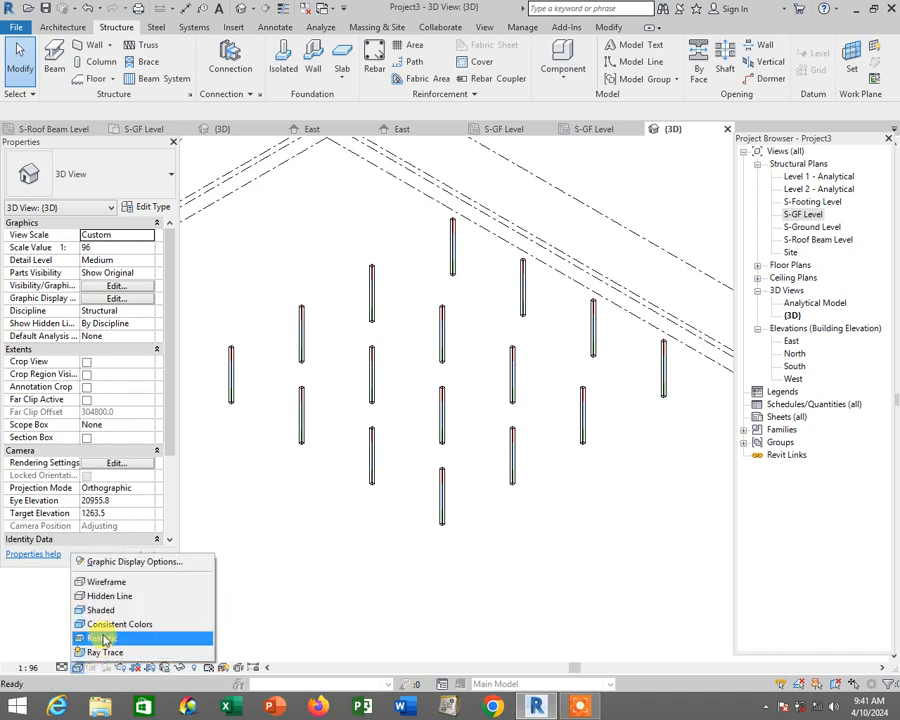
click(105, 627)
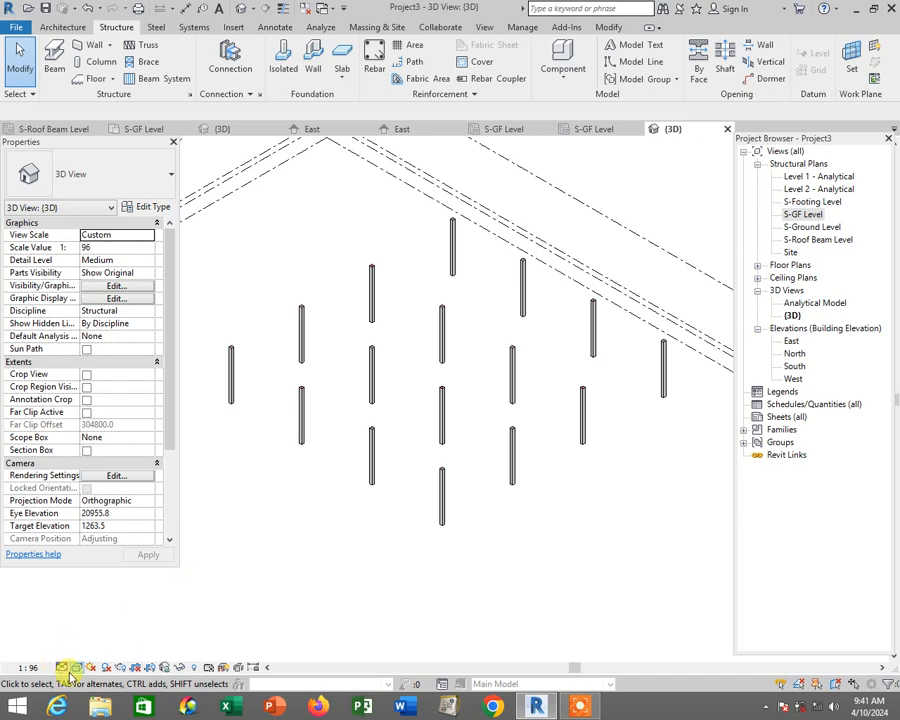
Try the Shaded and Realistic visual styles on the columns and return the 3D view to Consistent Colors
click(76, 667)
click(116, 612)
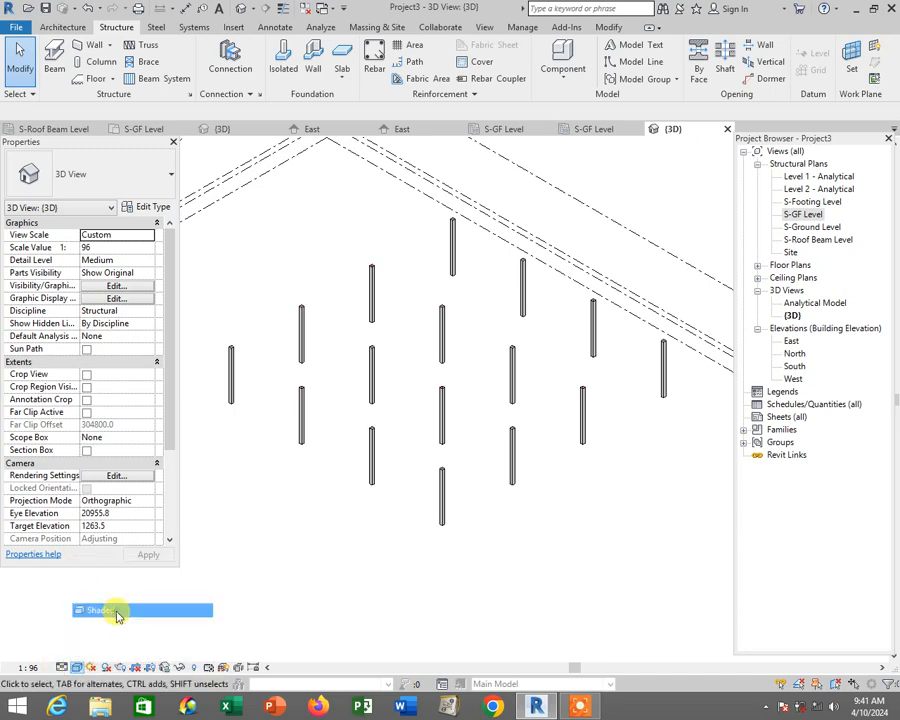
click(76, 667)
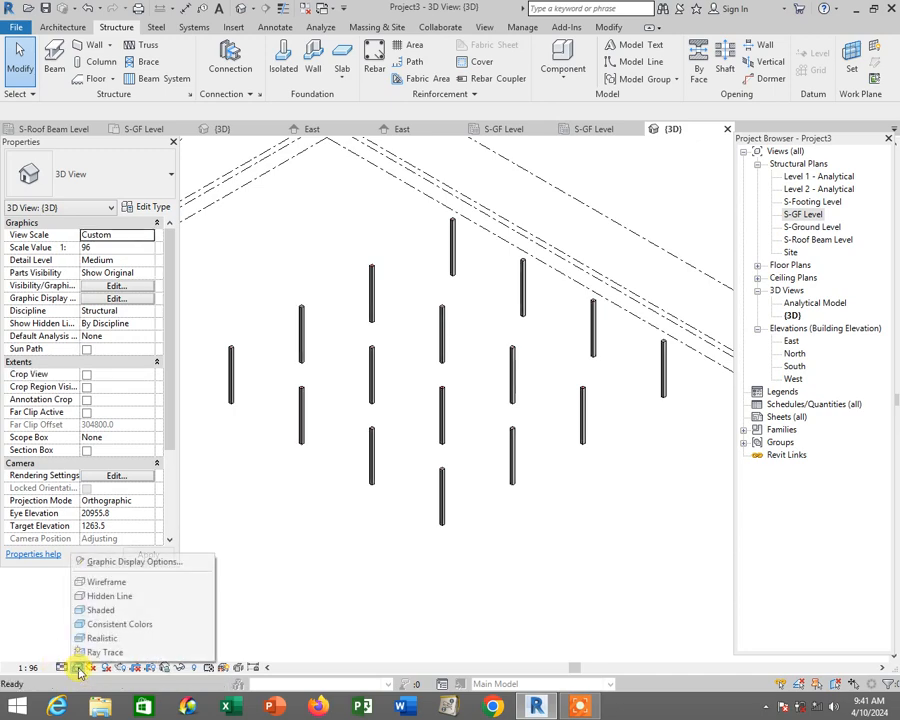
click(110, 638)
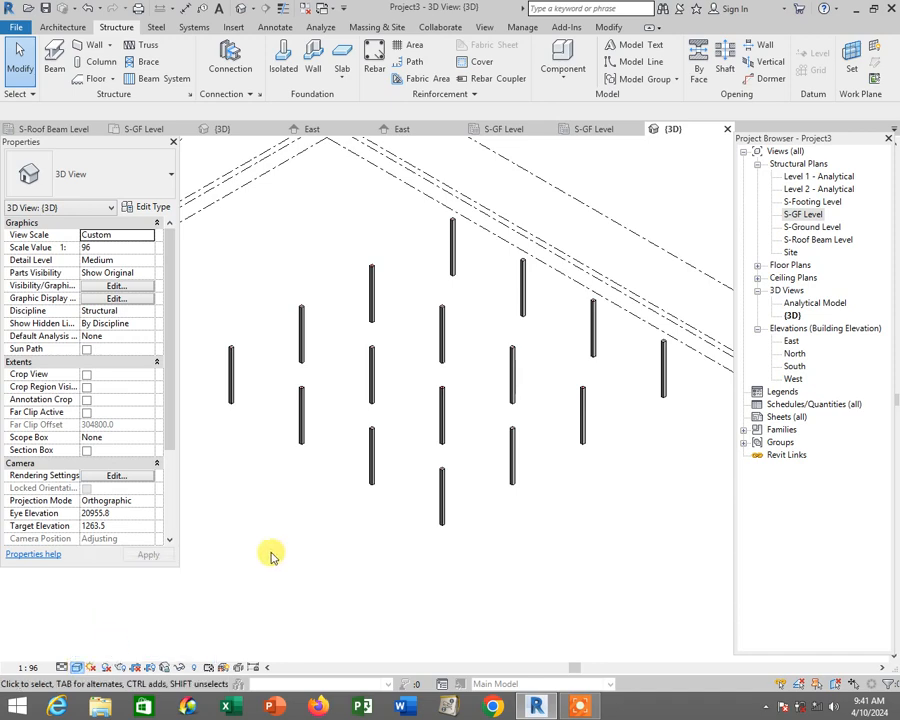
scroll(444, 400, up, 5)
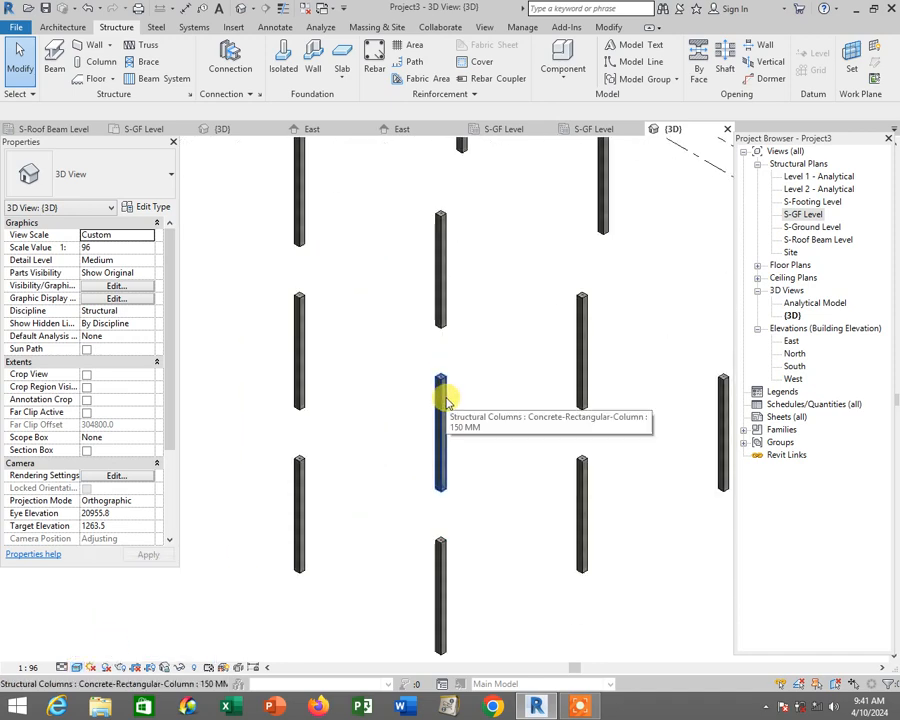
scroll(445, 400, down, 4)
click(77, 667)
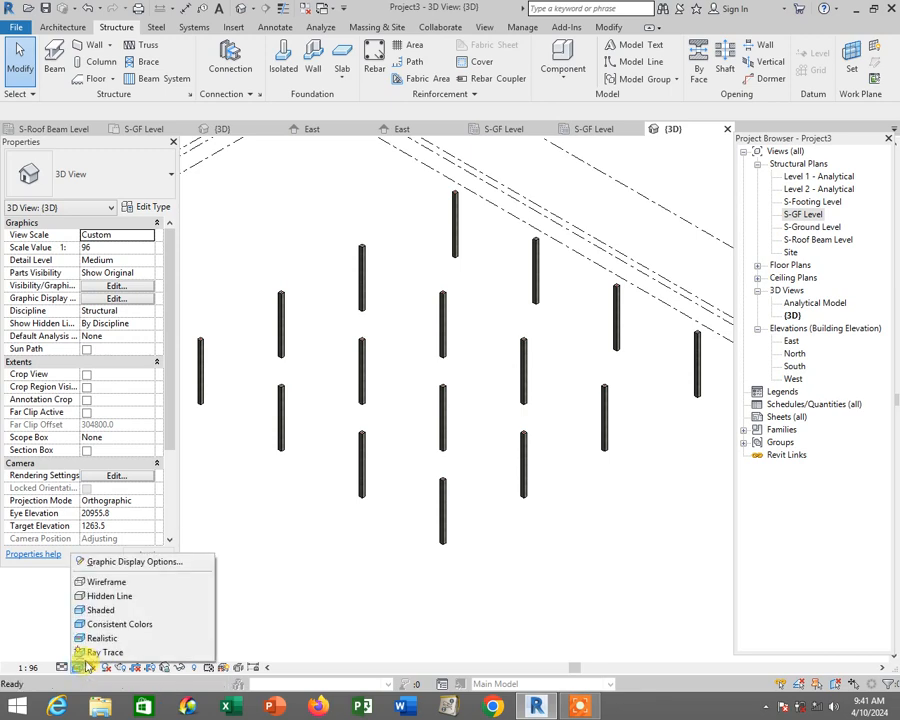
click(106, 626)
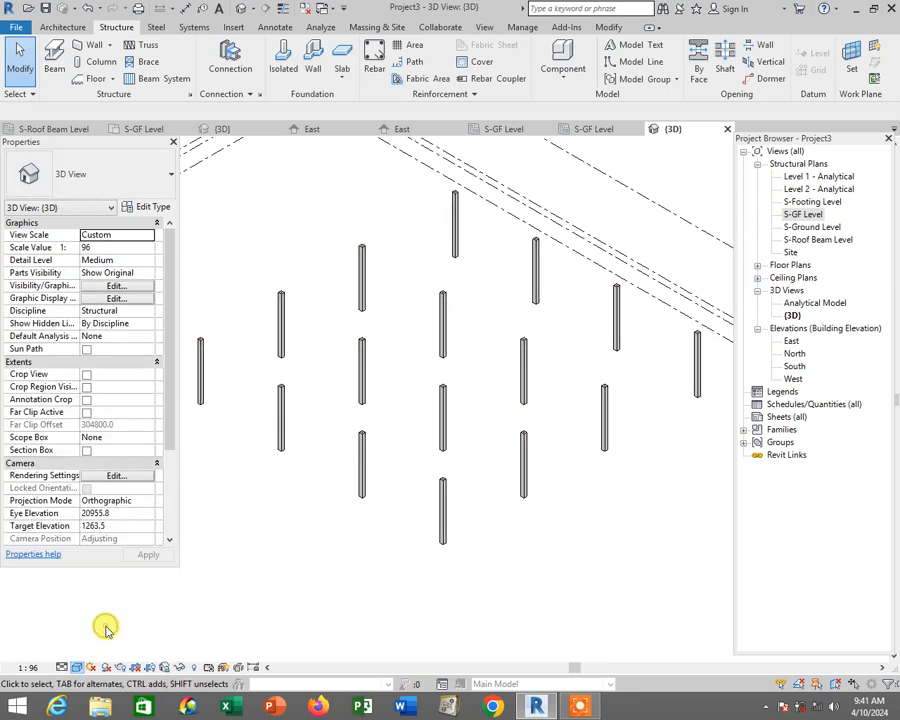
Examine the corner column at S-5 and S-D in REVIT STRUCTURE 1's 3D view for its type and base and top levels
click(594, 129)
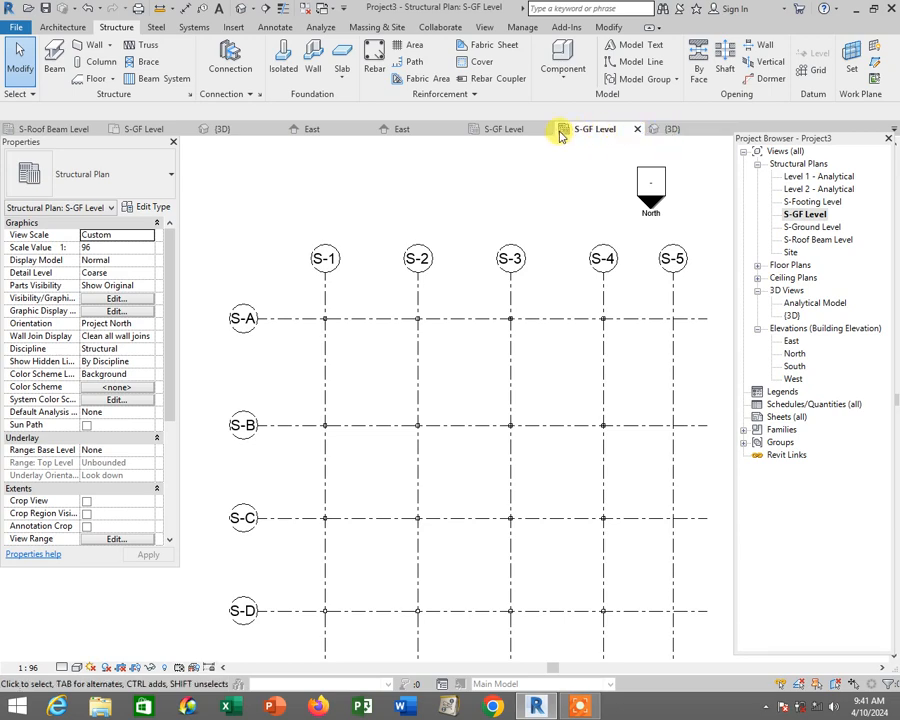
click(512, 134)
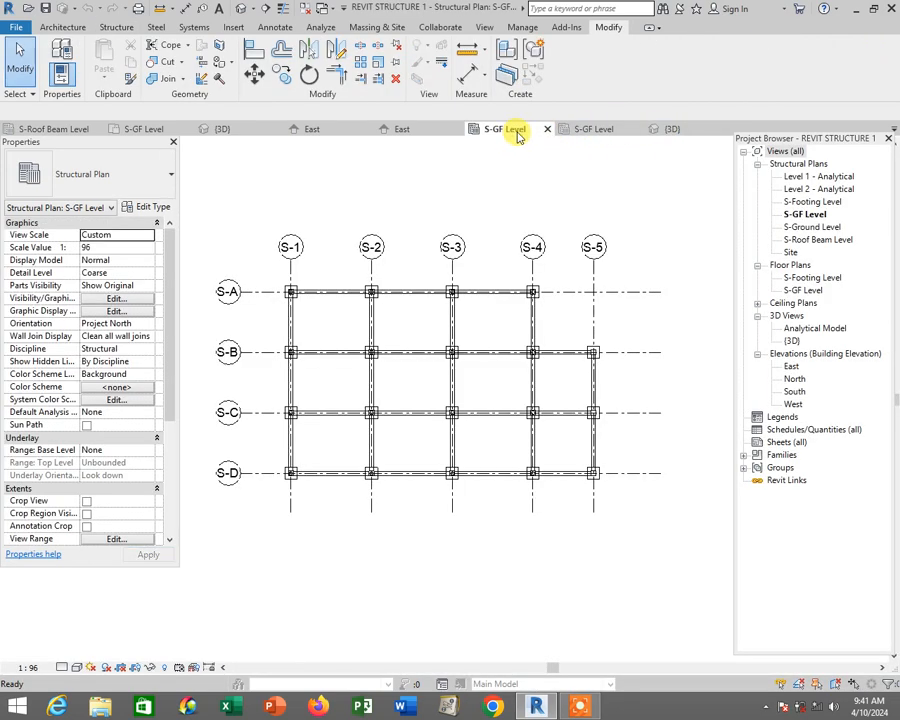
click(241, 12)
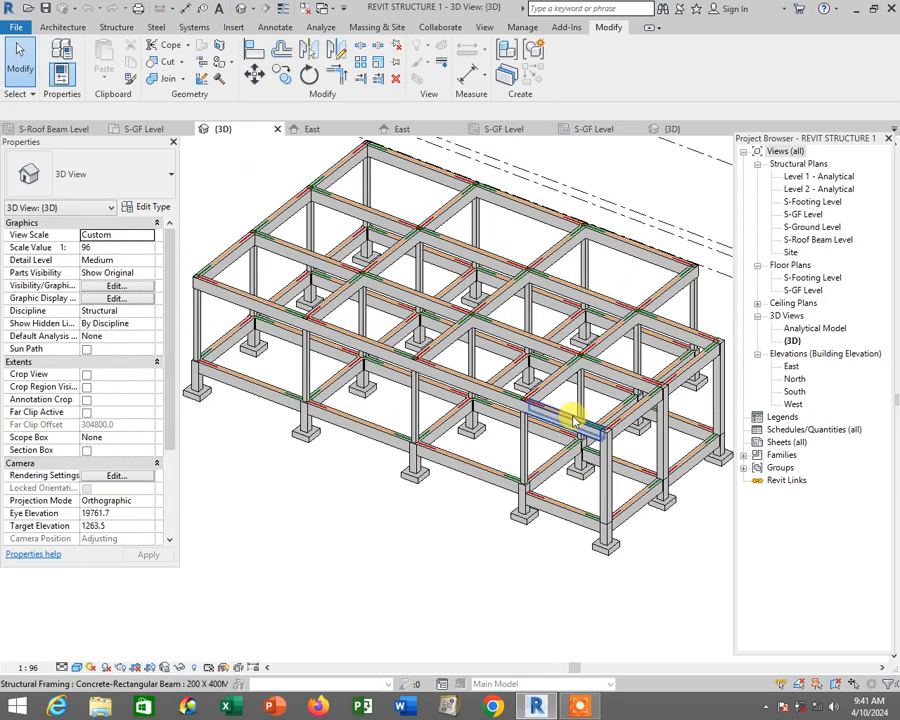
scroll(590, 460, up, 3)
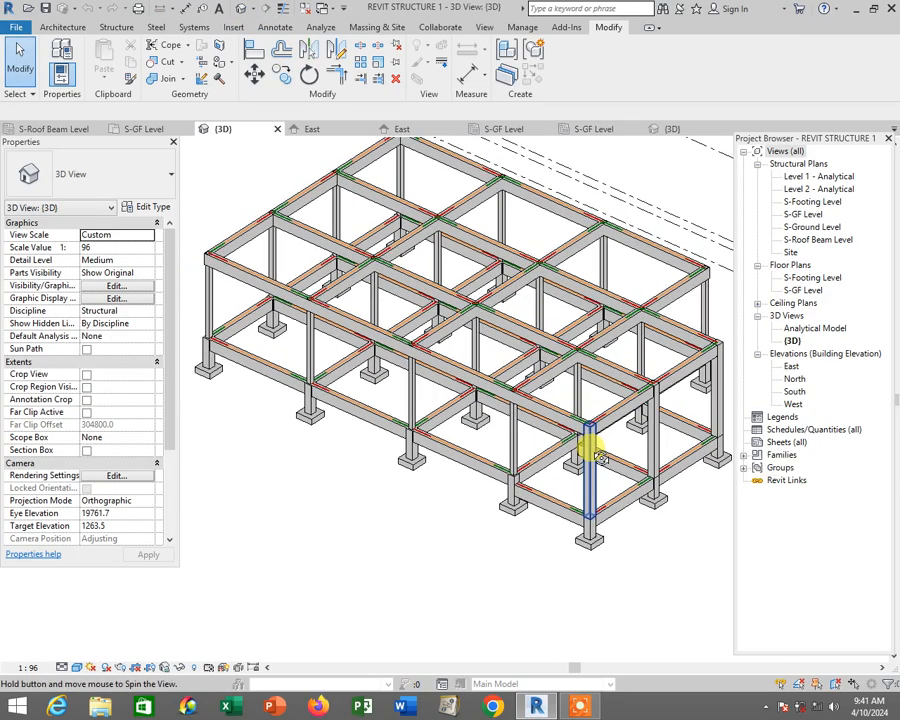
click(590, 458)
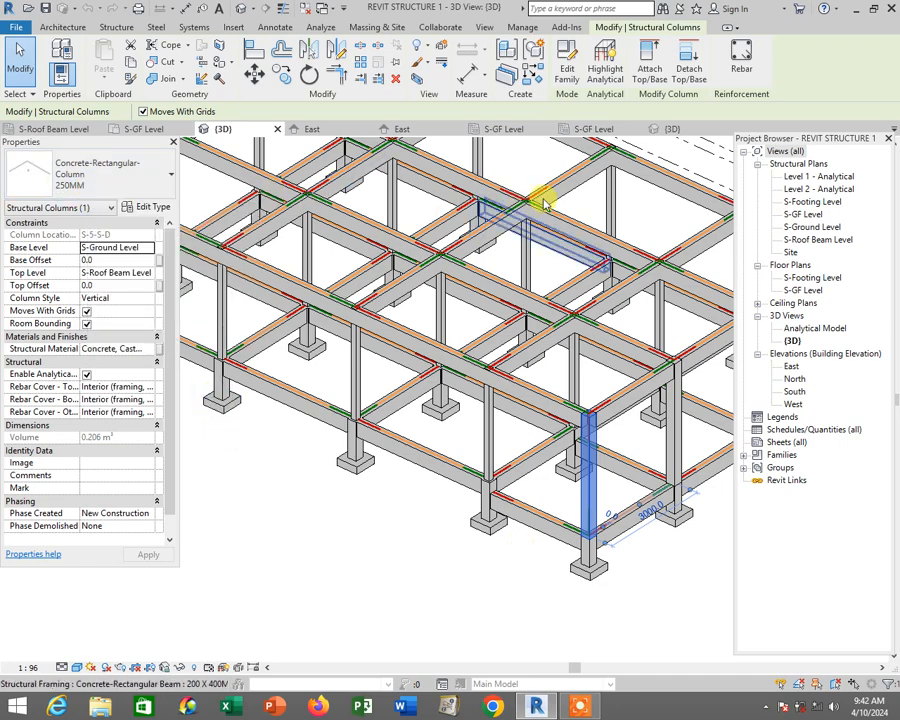
Return to Project3 and open the S-Ground Level structural plan
click(590, 130)
scroll(420, 358, down, 3)
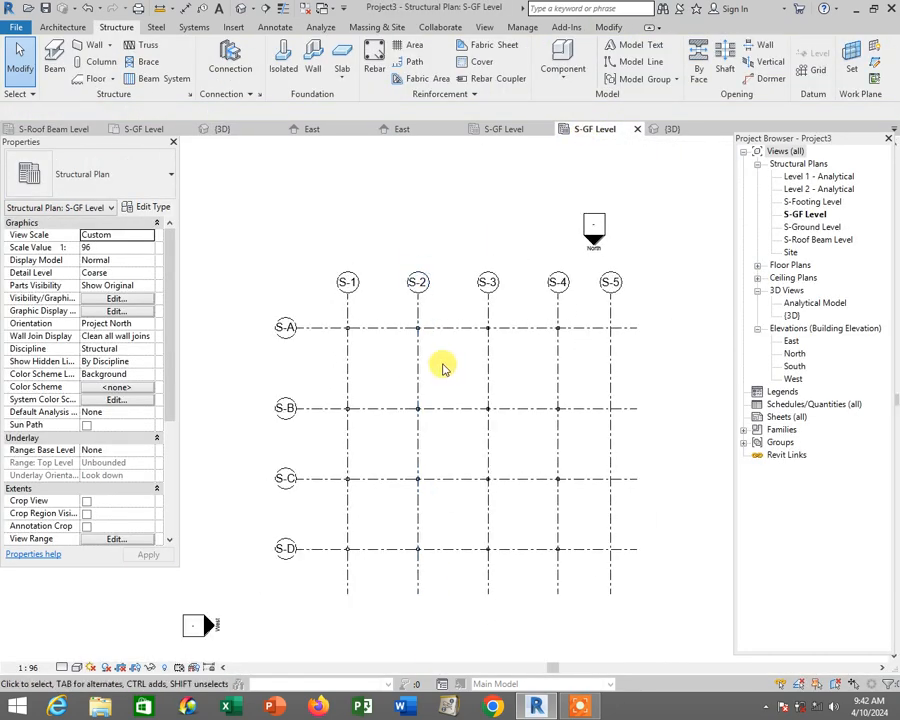
click(588, 350)
scroll(590, 336, up, 1)
middle_drag(589, 336, 582, 307)
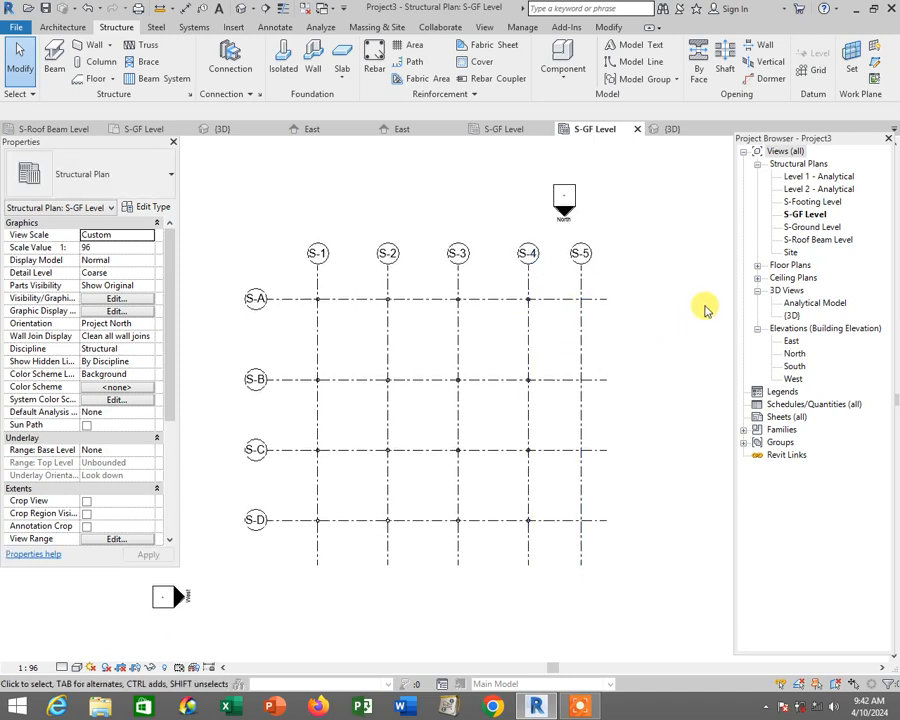
click(803, 233)
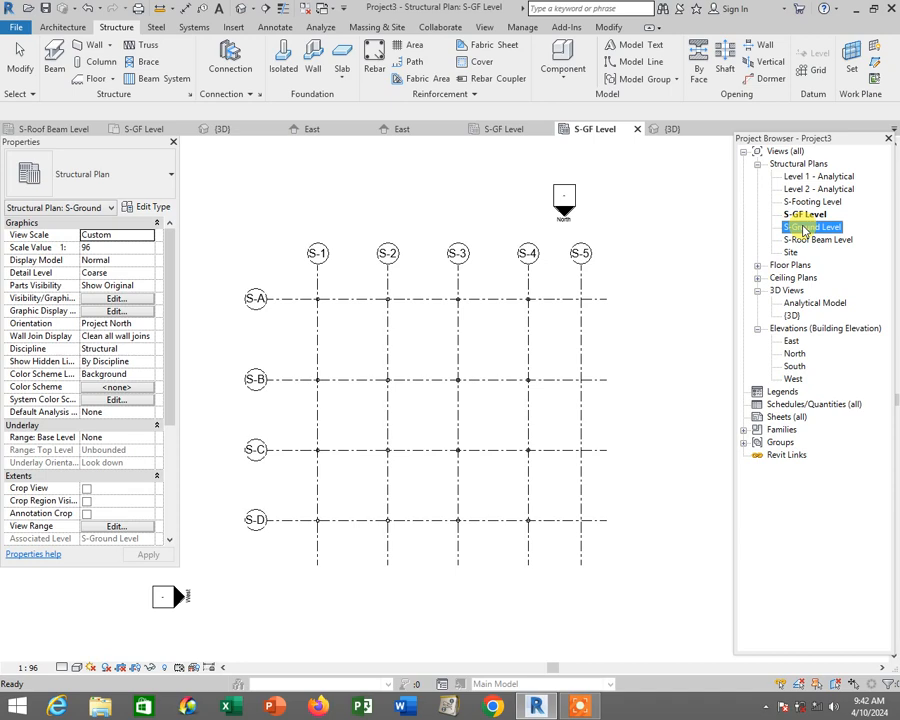
double_click(805, 229)
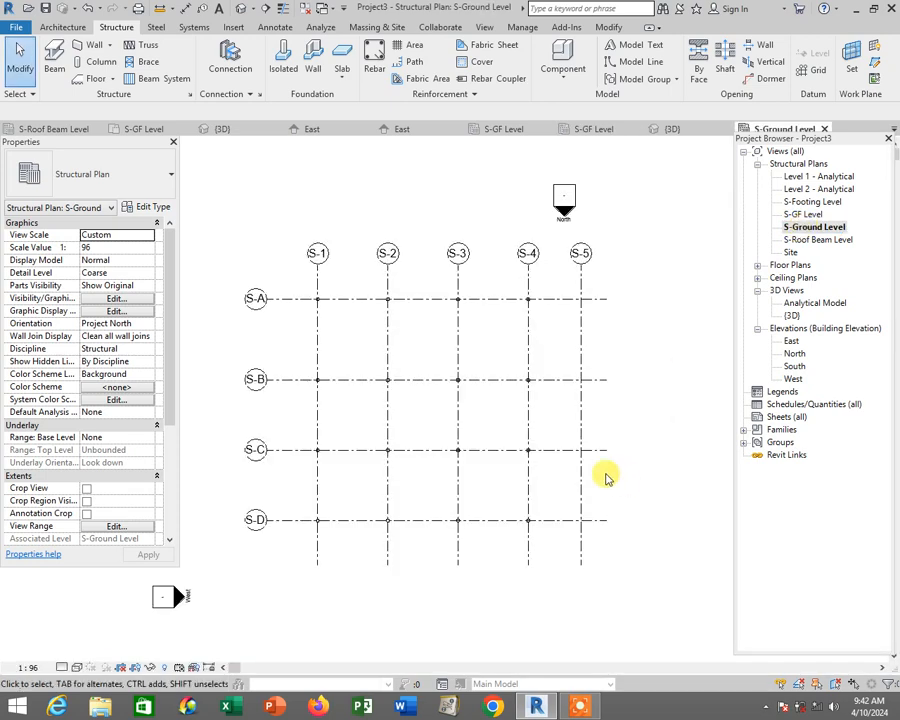
scroll(600, 470, up, 1)
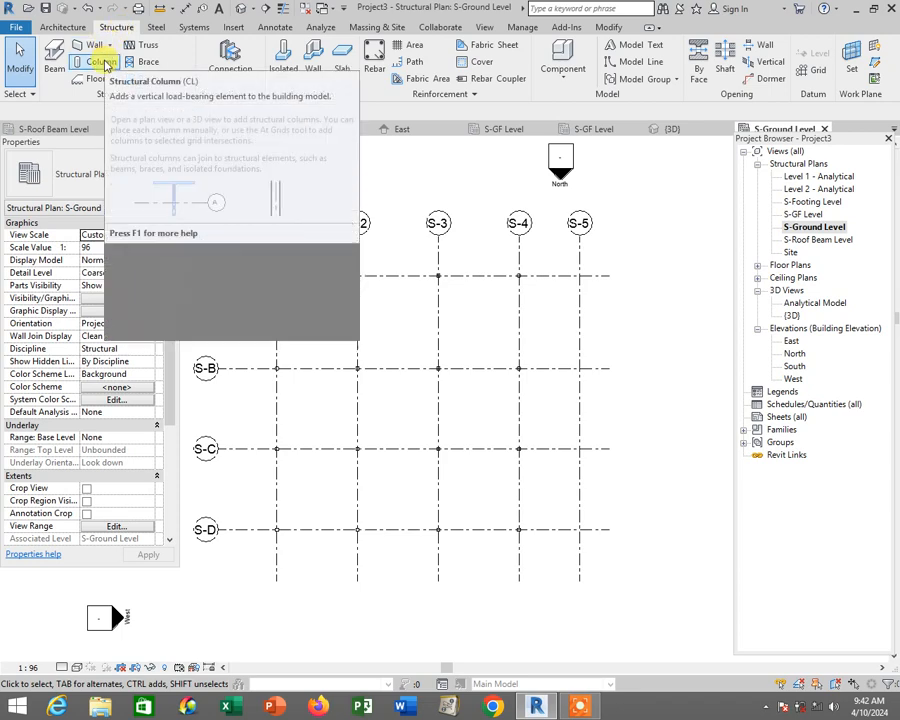
Start a structural column and duplicate the 150 MM type as 250 MM with b and h set to 250
click(103, 64)
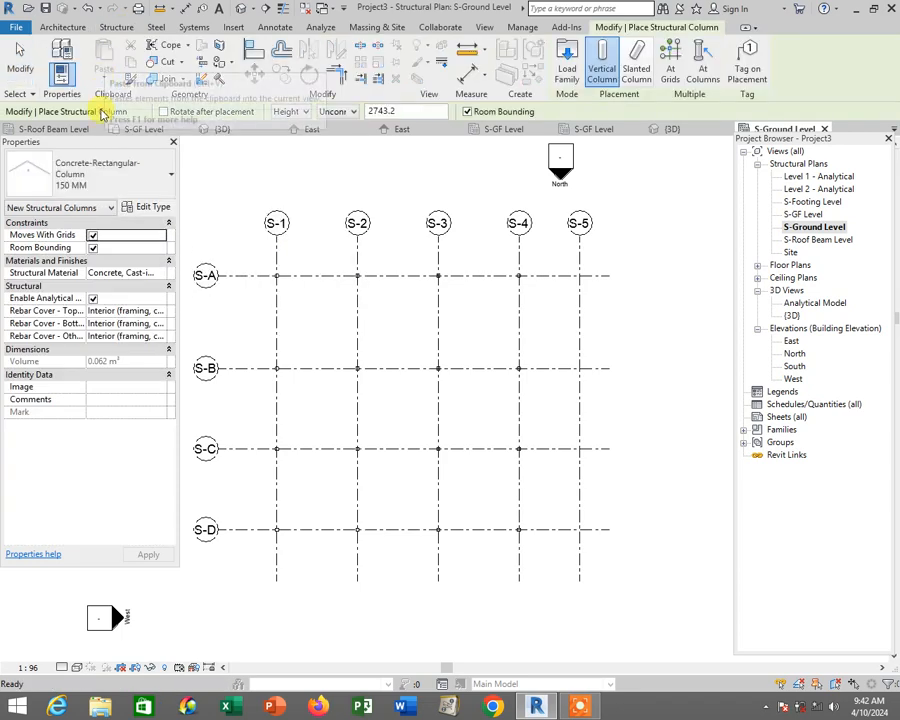
click(153, 207)
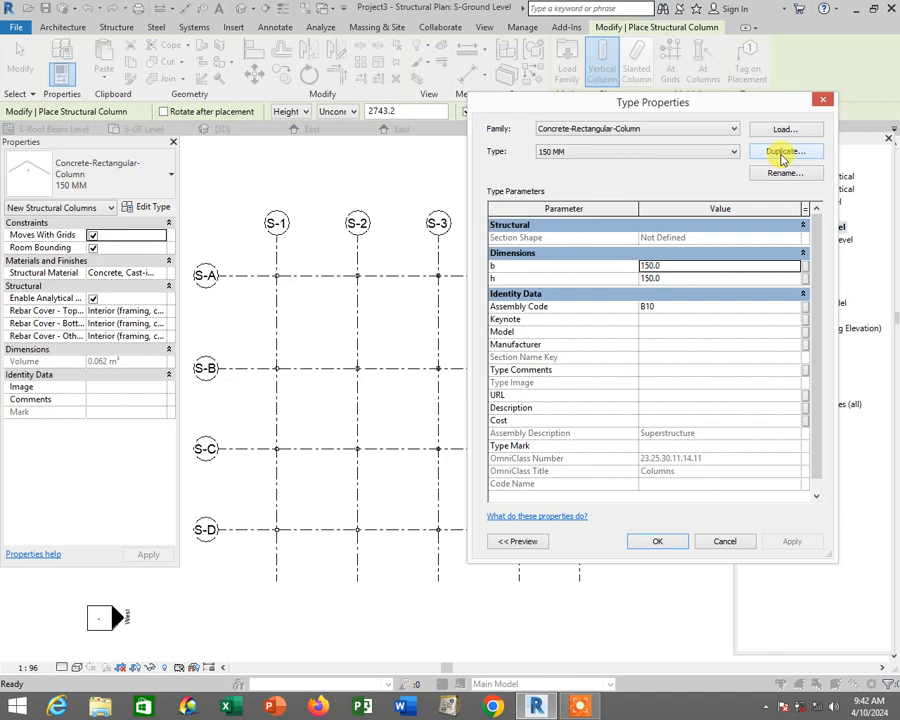
click(783, 153)
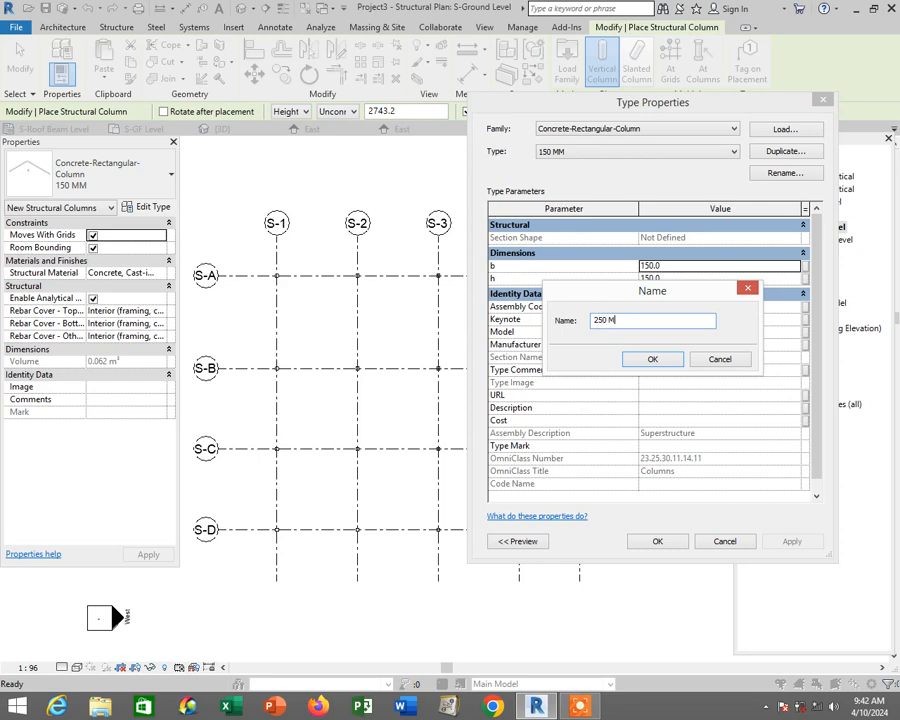
click(652, 361)
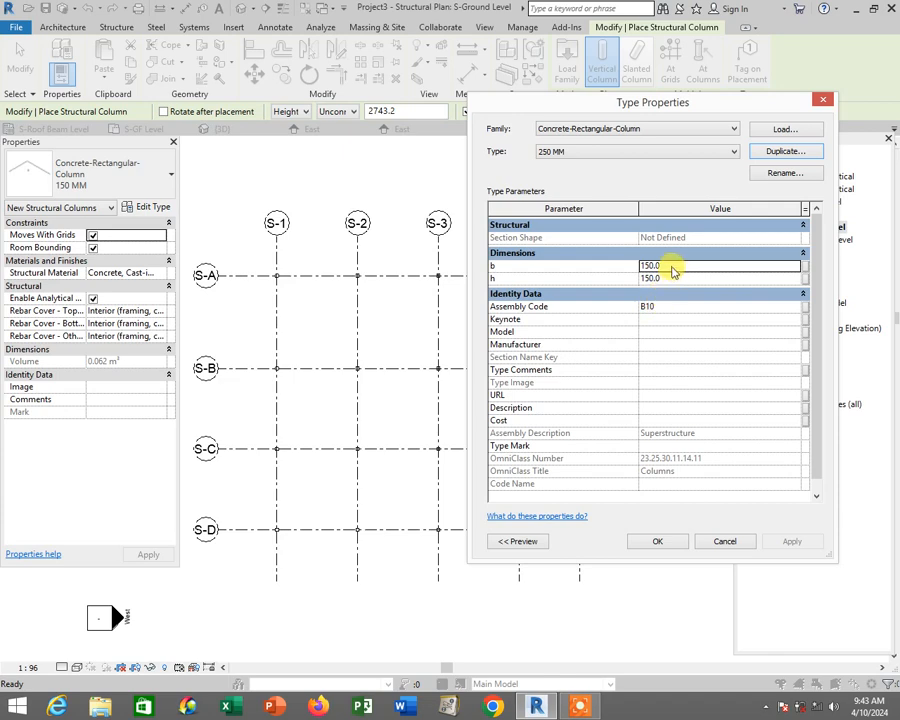
double_click(669, 266)
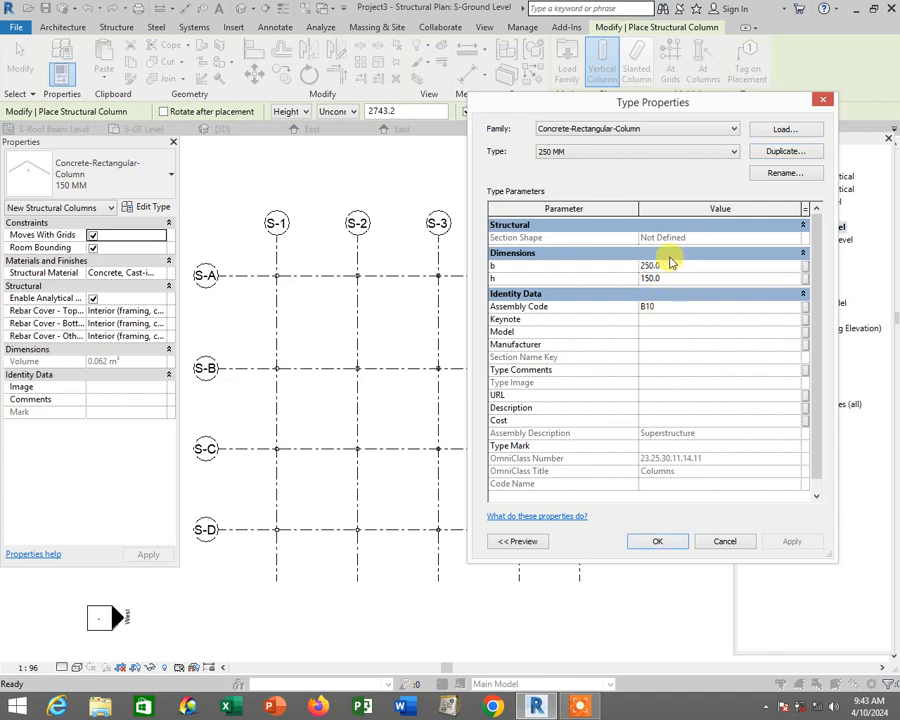
double_click(655, 279)
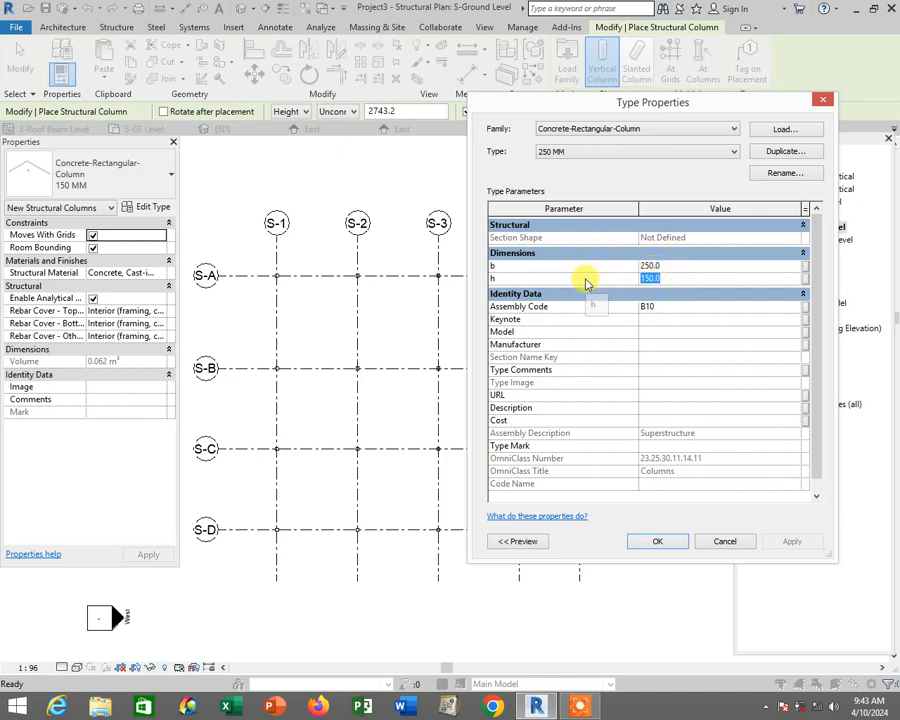
text(250.0)
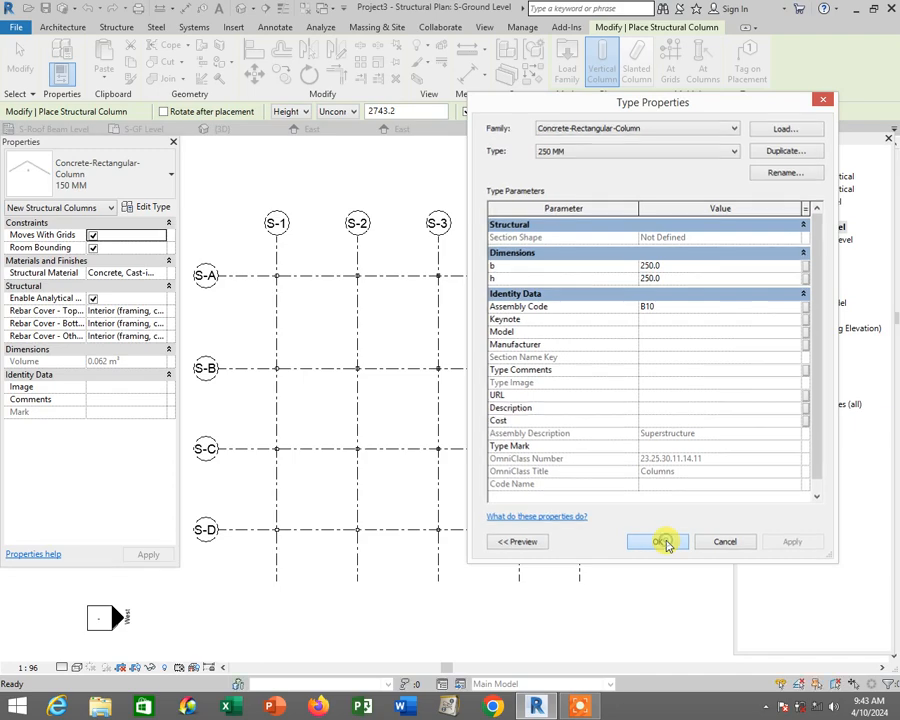
click(662, 541)
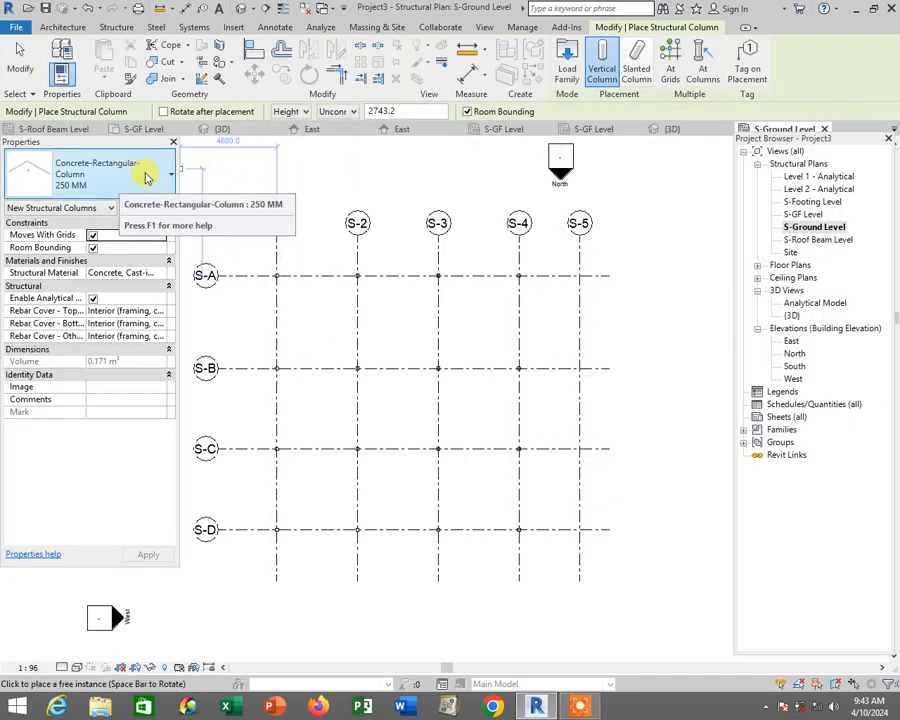
Set the new 250 MM columns to the Height option with S-Roof Beam Level as their top
click(298, 115)
click(298, 115)
click(336, 112)
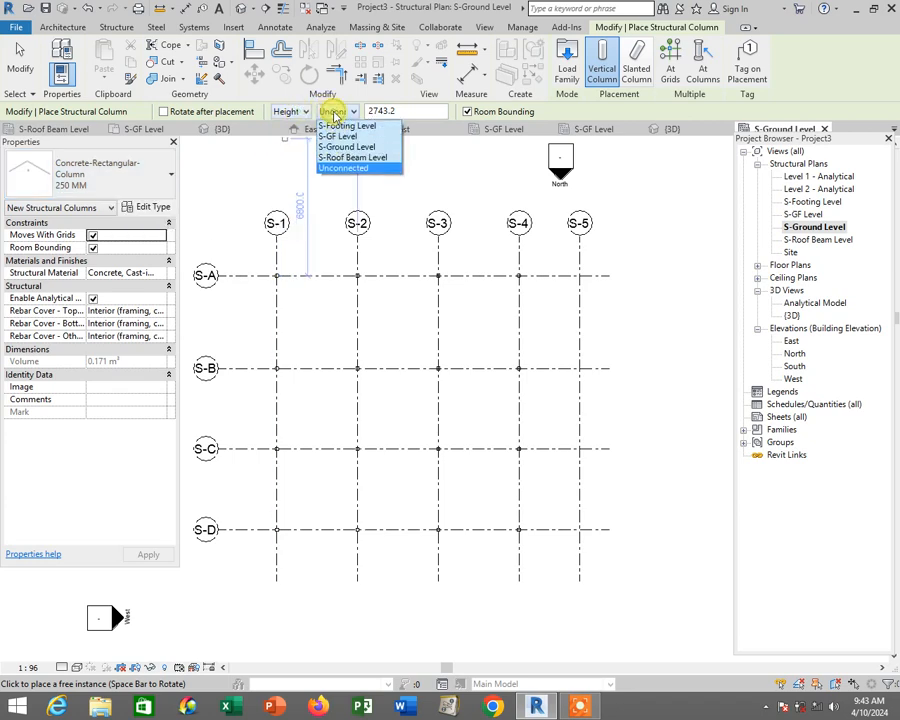
click(362, 158)
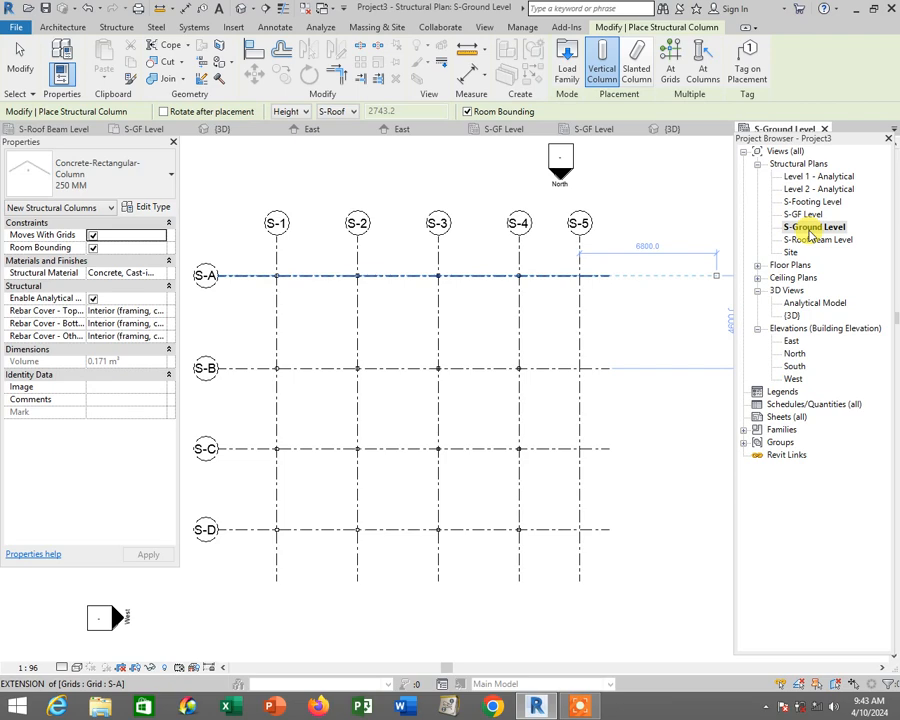
Restart column placement on S-Ground Level and place 250 MM columns up to S-Roof Beam Level on grid S-5 at S-B, S-C and S-D
click(812, 229)
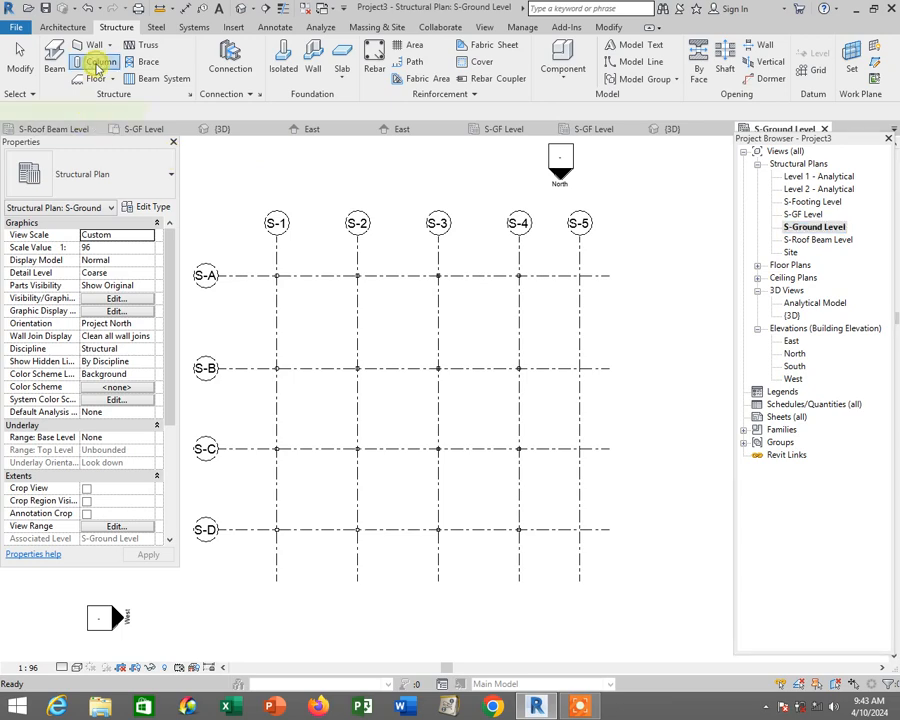
click(97, 63)
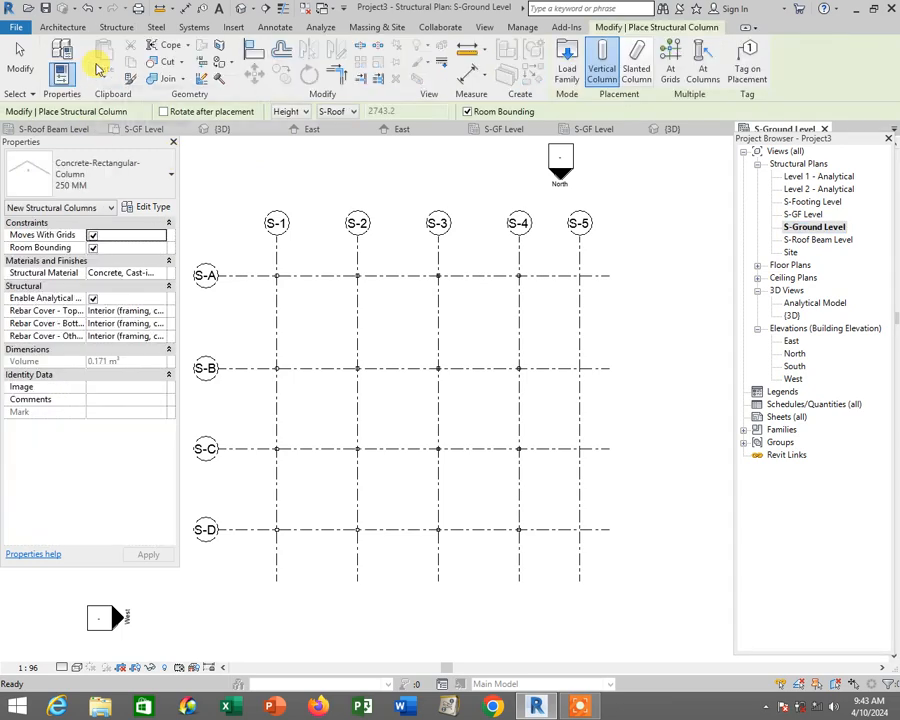
click(336, 111)
click(322, 113)
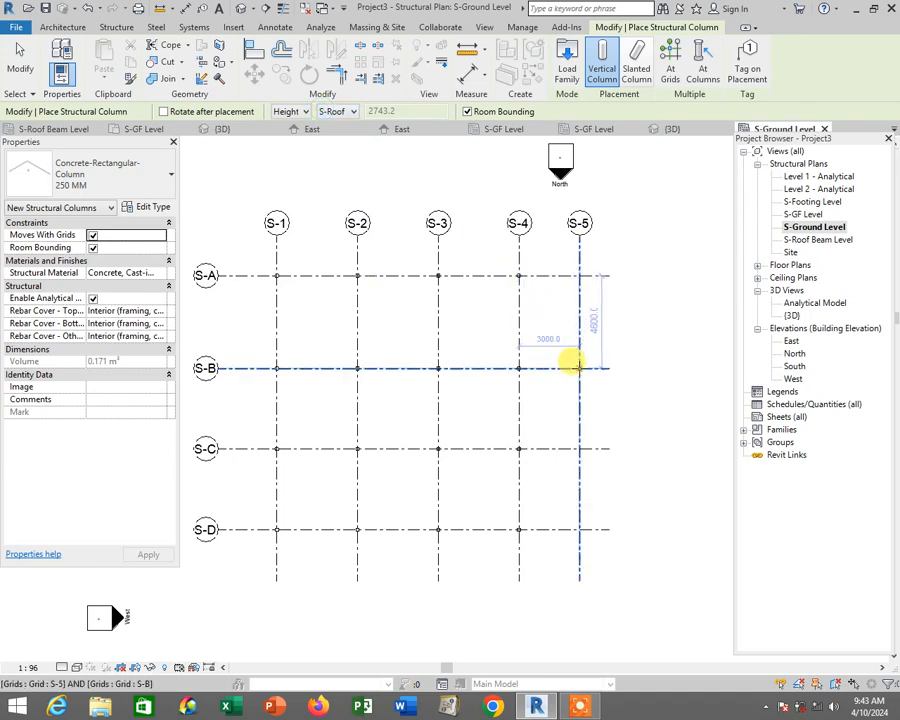
click(572, 365)
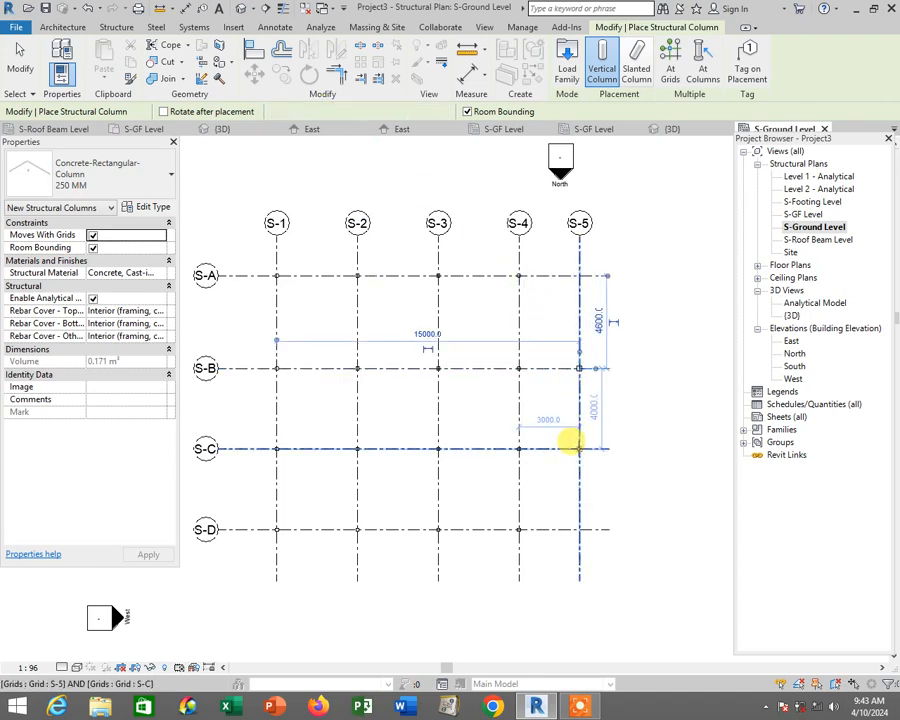
click(574, 523)
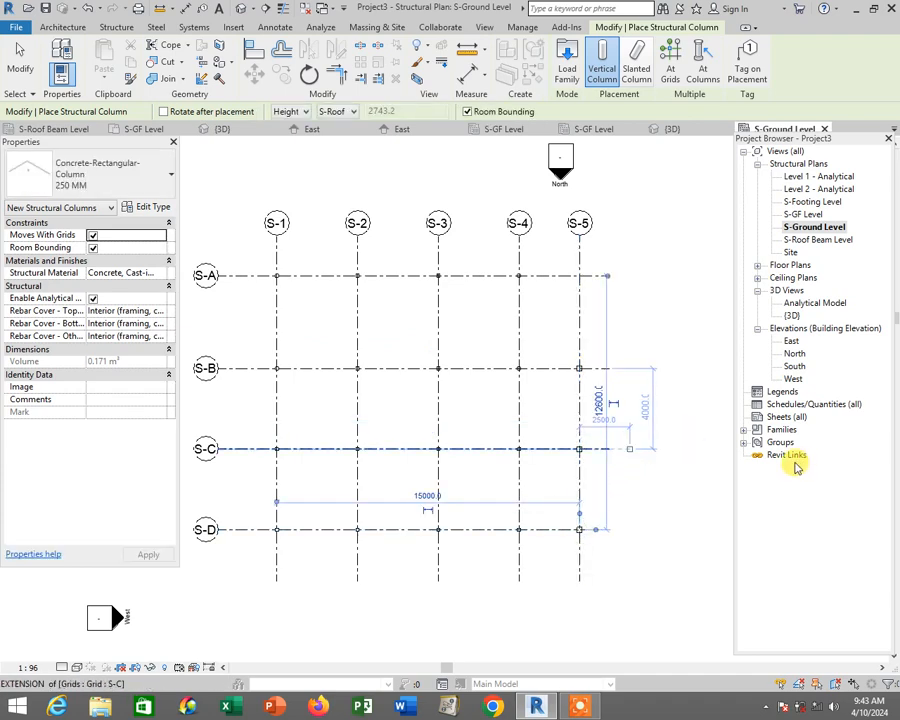
Finish placing columns and inspect the 250 MM columns on grid S-5 against the 150 MM columns in Project3's 3D view
key(Escape)
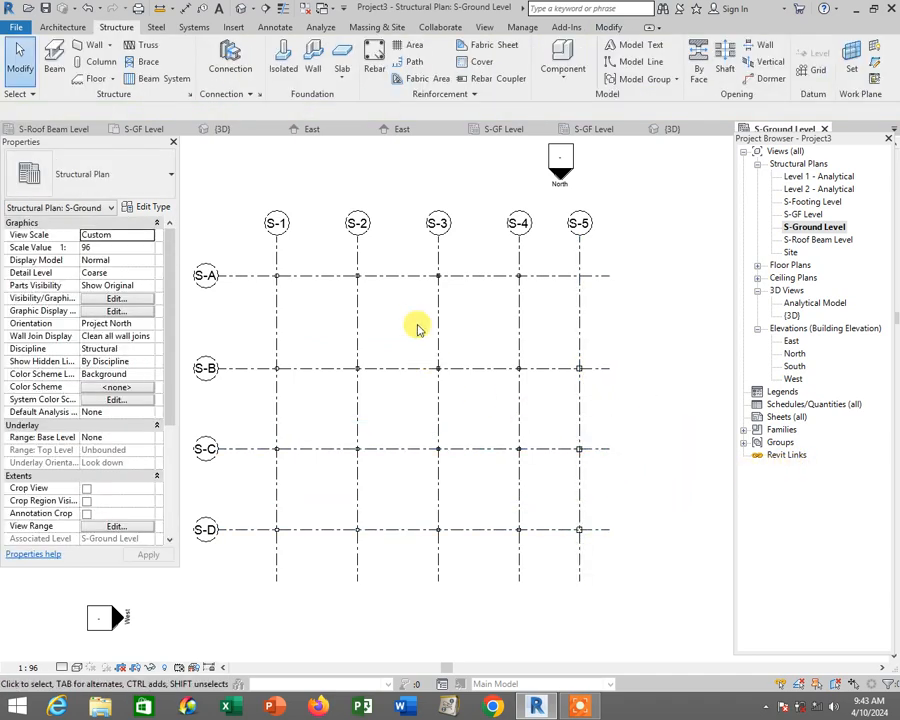
click(240, 9)
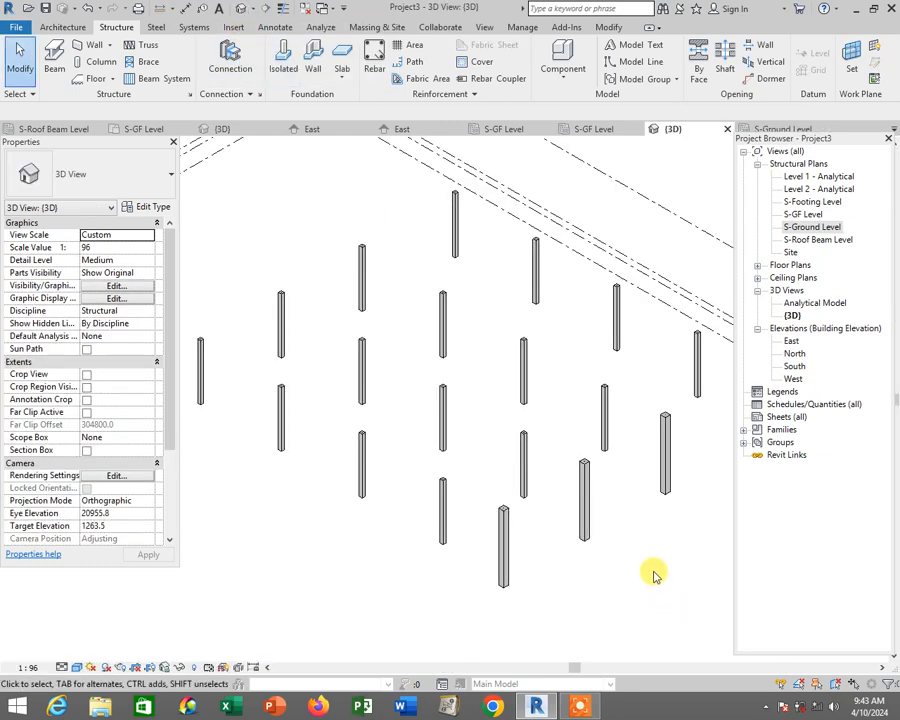
shift+middle_drag(629, 563, 559, 613)
scroll(578, 545, up, 2)
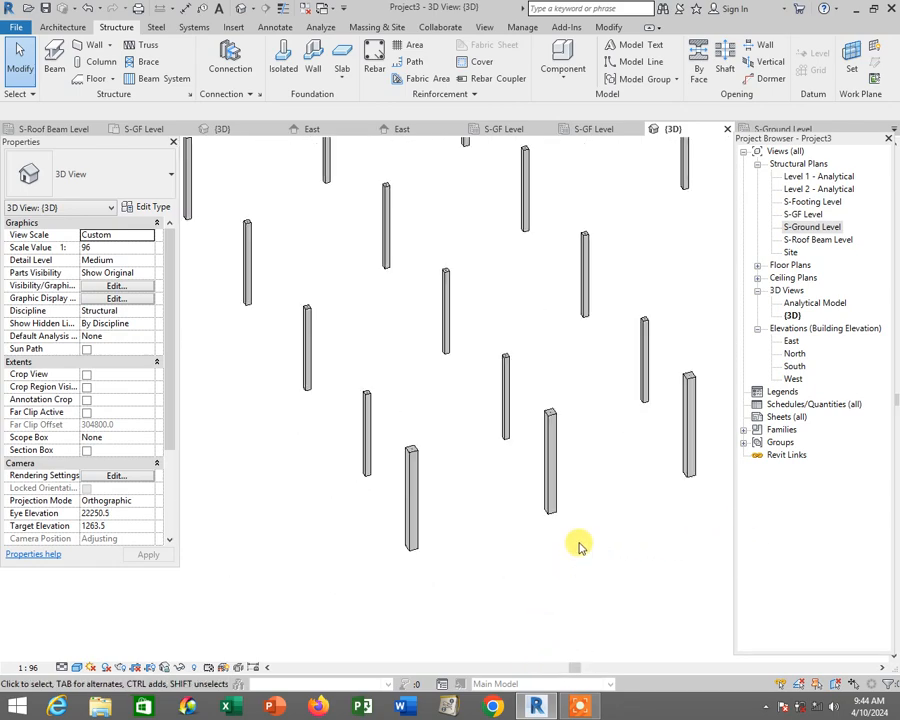
shift+middle_drag(578, 545, 631, 465)
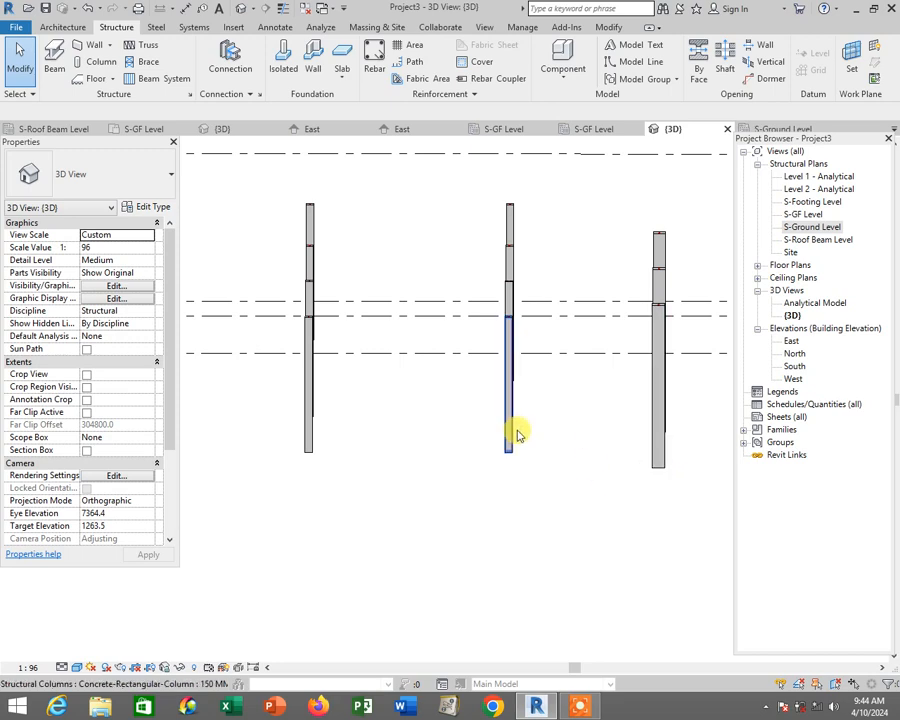
shift+middle_drag(579, 454, 494, 482)
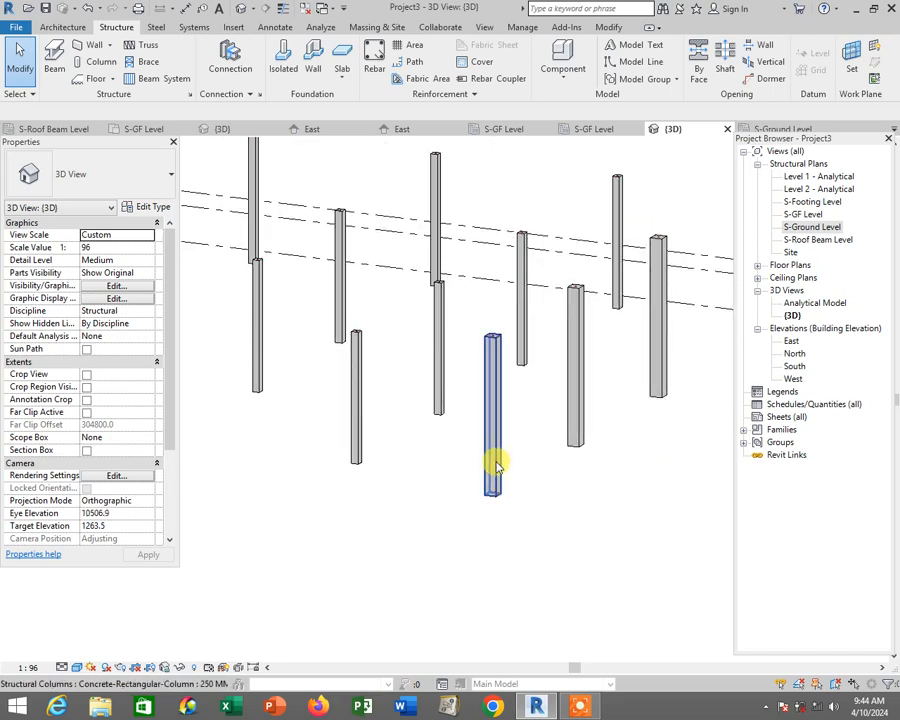
Compare the base and top levels of the 250 MM column at S-5/S-D and the 150 MM column at S-4/S-D
click(494, 464)
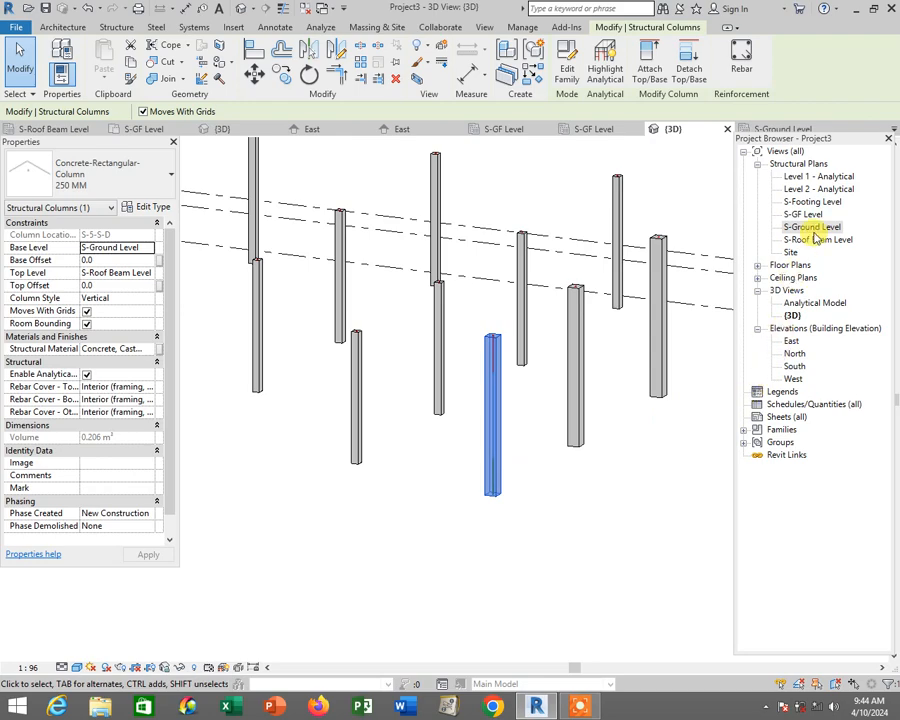
click(362, 478)
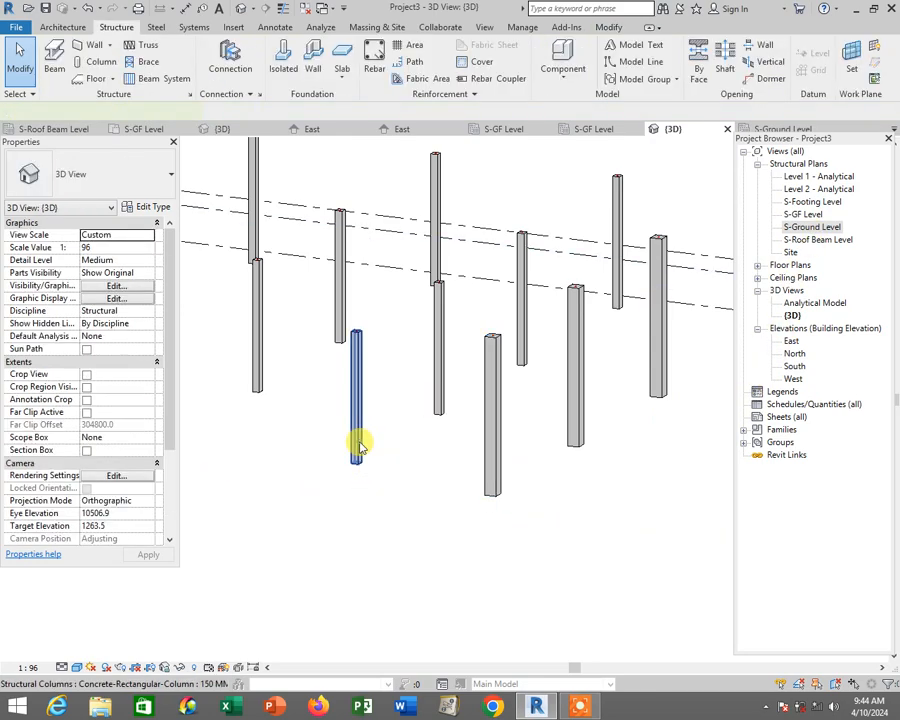
click(358, 442)
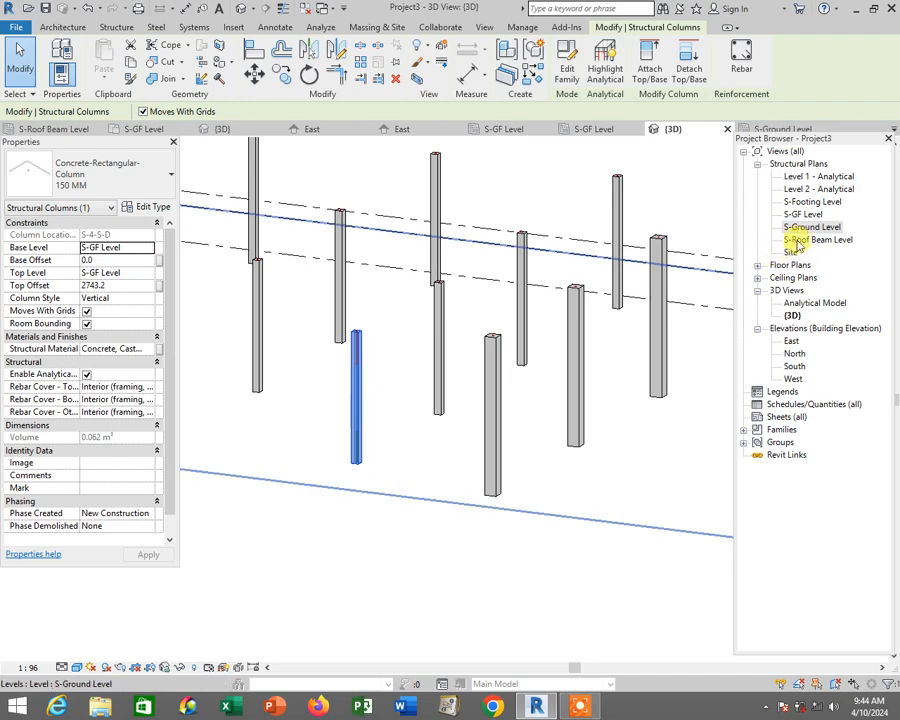
click(493, 508)
click(497, 484)
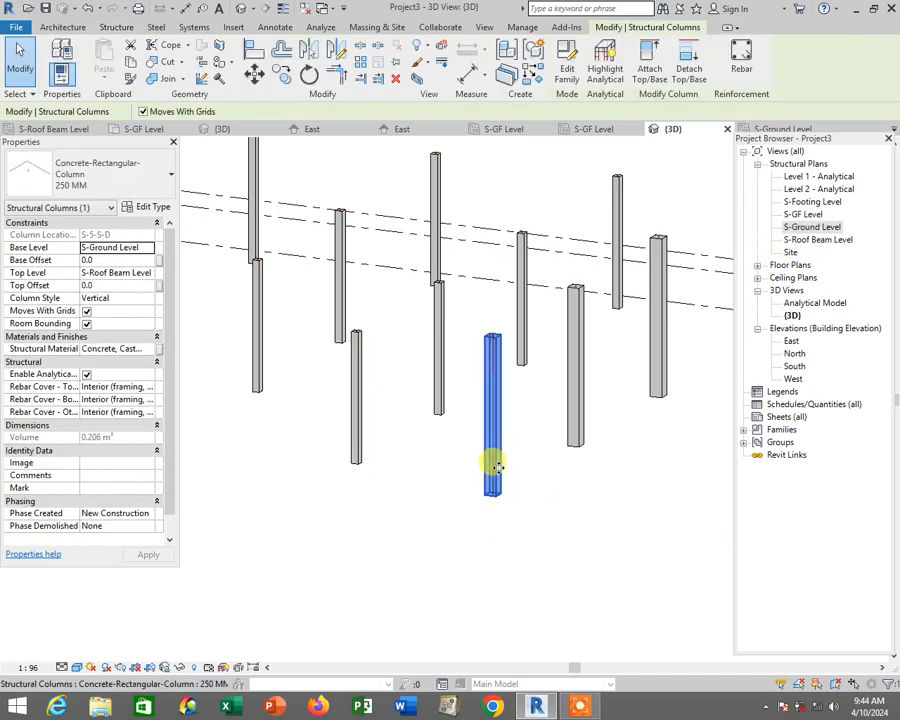
scroll(538, 526, down, 3)
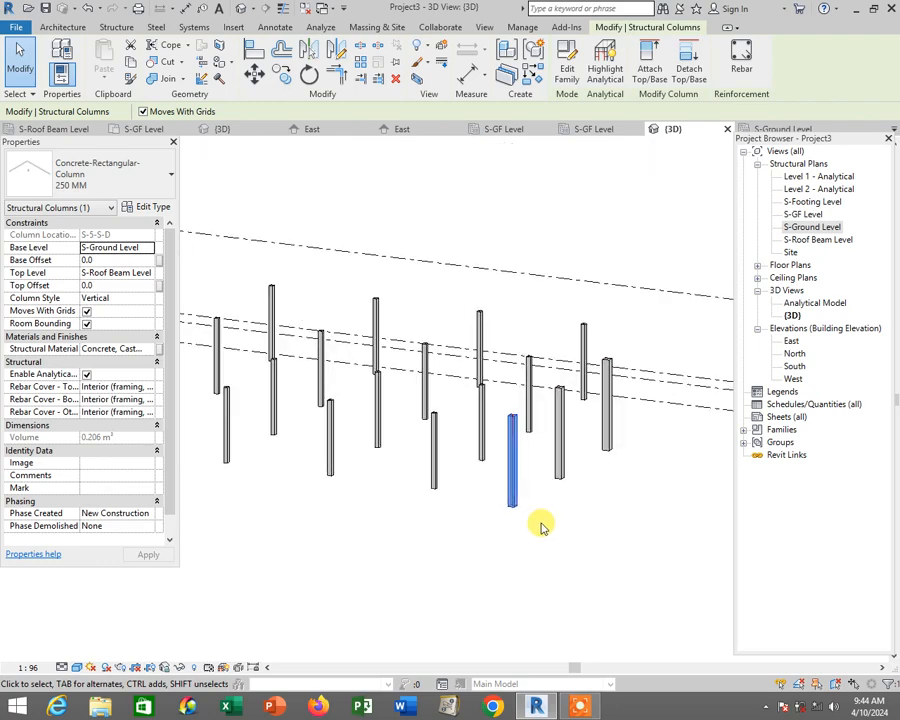
click(539, 523)
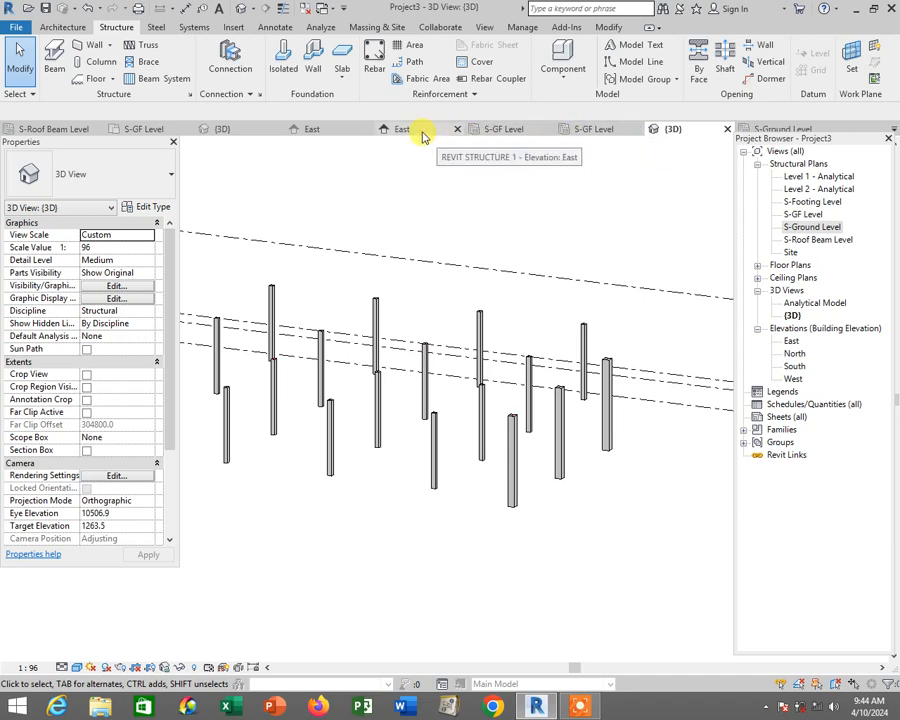
Examine the reference levels of the lower beams near grids S-4 and S-5 in the REVIT STRUCTURE 1 3D view
click(506, 130)
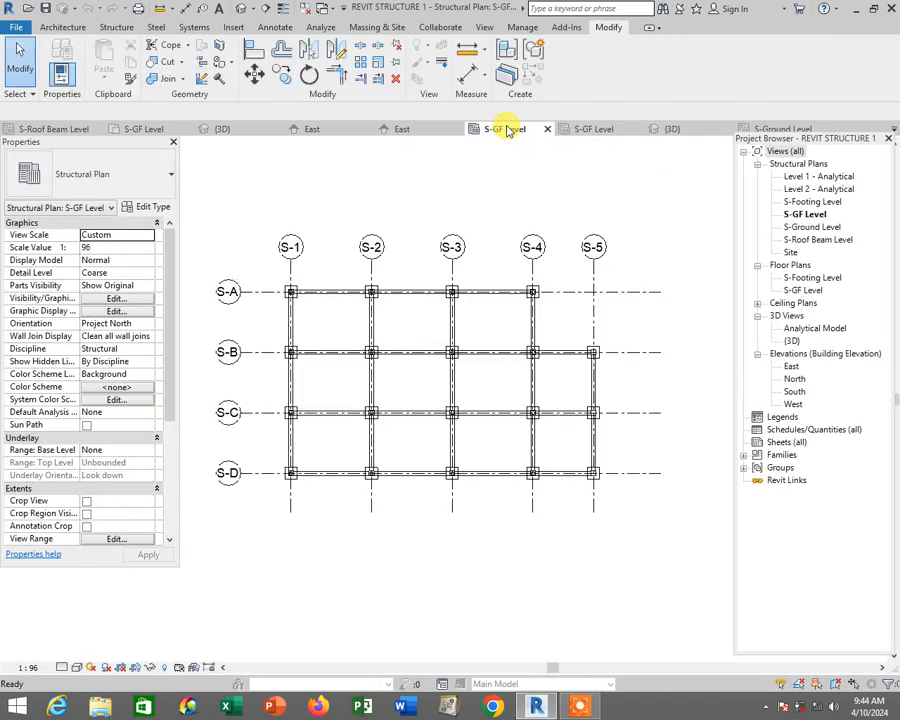
click(242, 9)
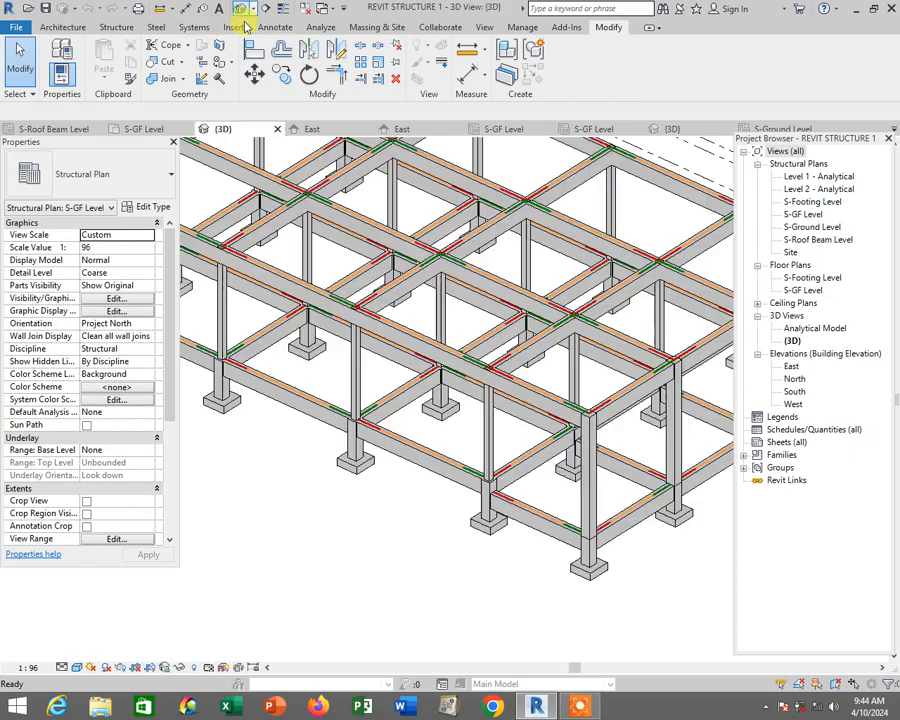
click(634, 528)
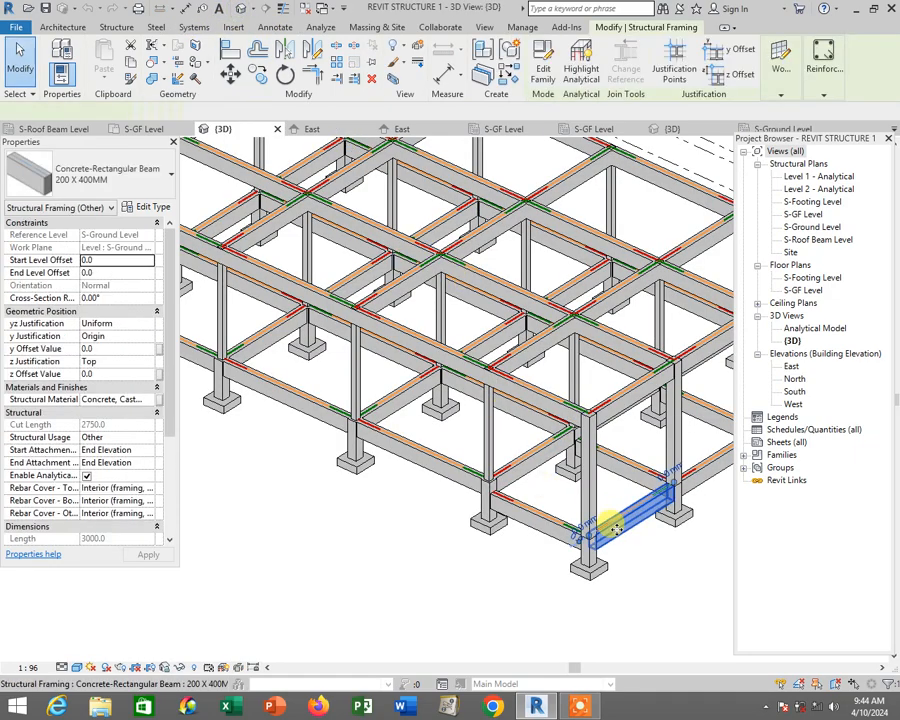
key(Escape)
click(549, 527)
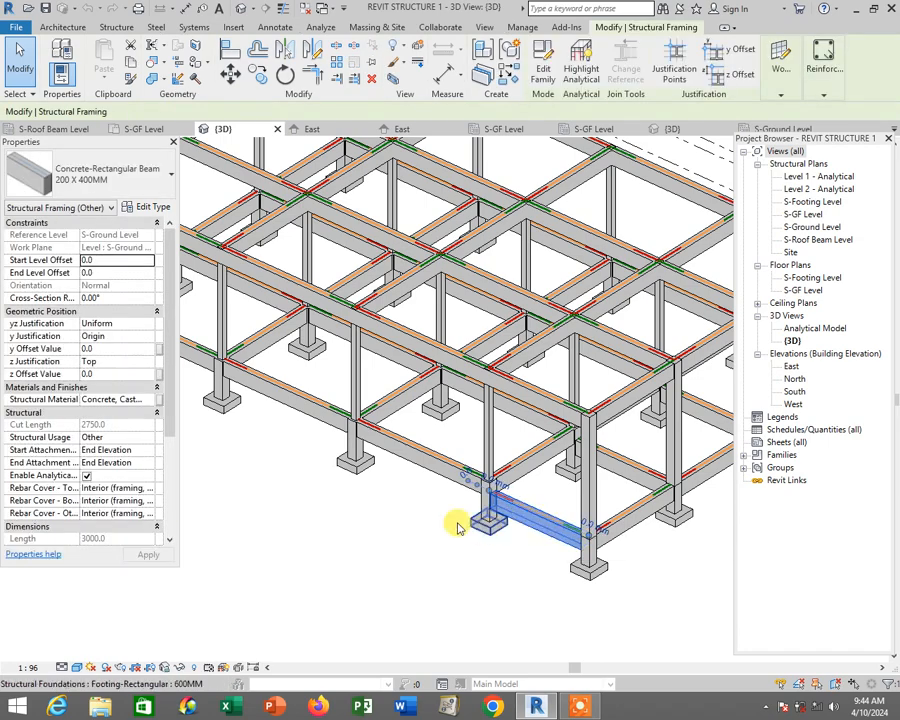
click(428, 469)
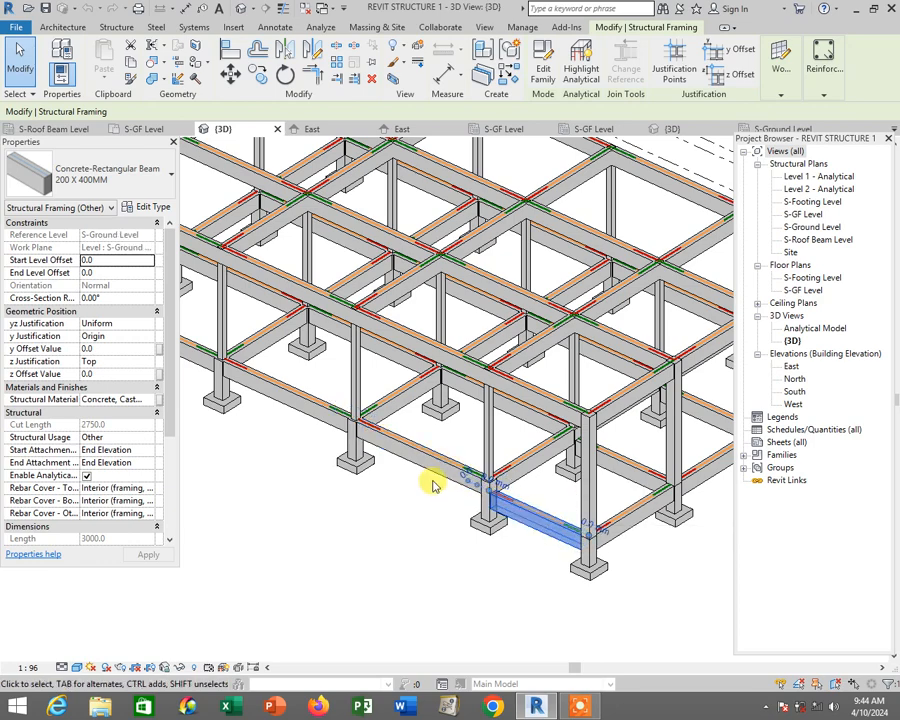
key(Escape)
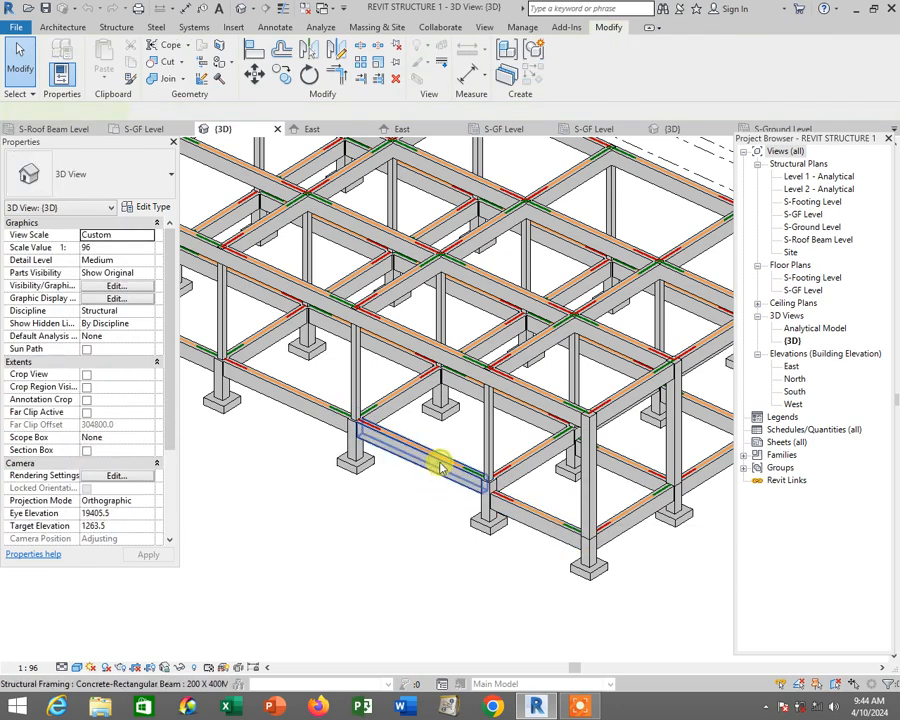
click(440, 466)
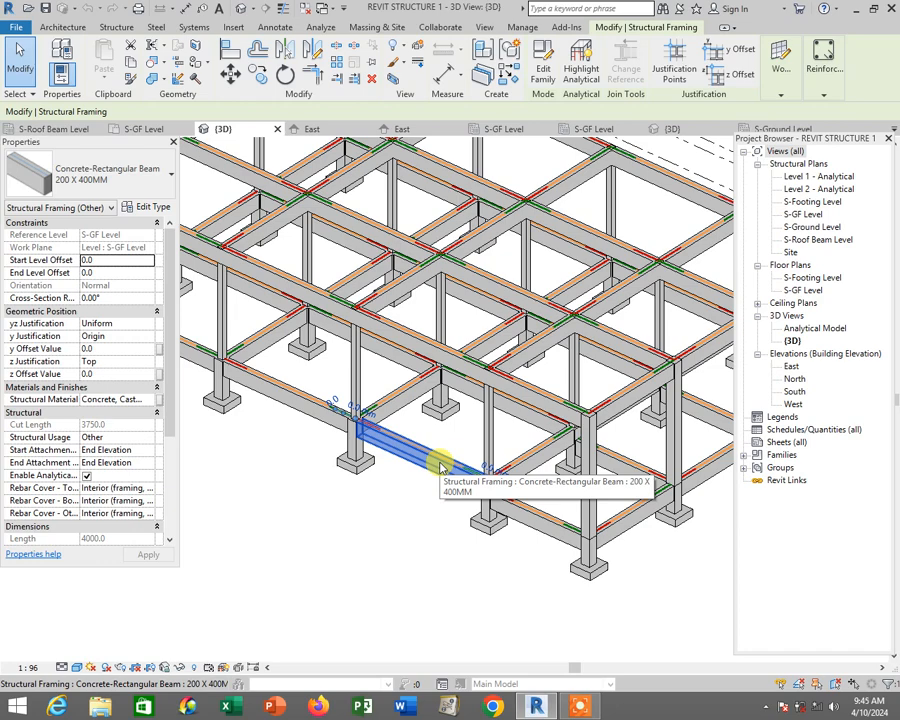
Check the b and h dimensions of the selected 200 X 400MM beam type without changing them
click(150, 207)
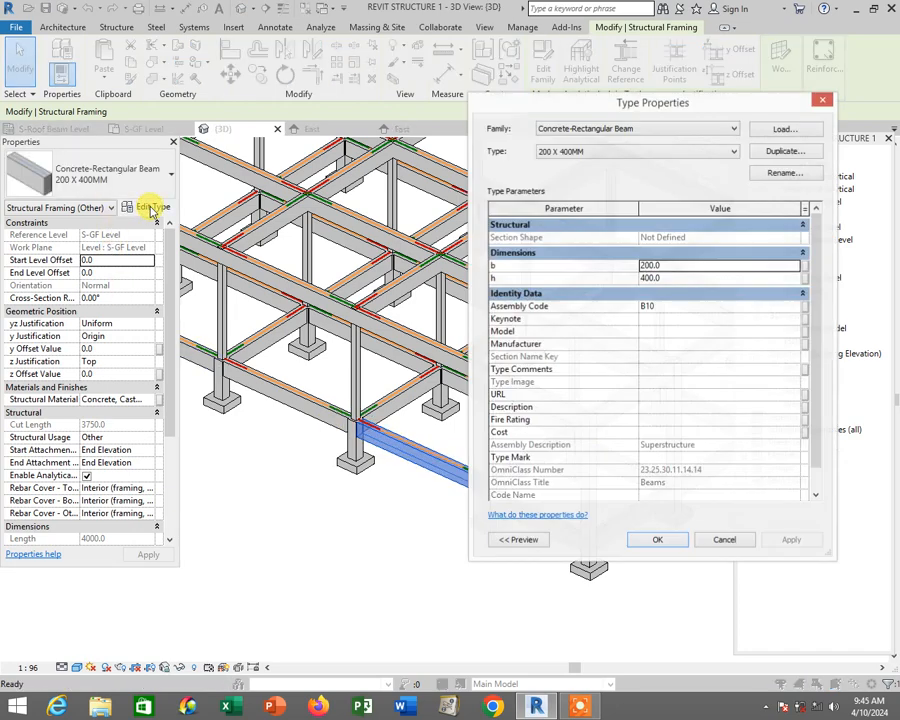
double_click(652, 266)
click(665, 277)
click(725, 541)
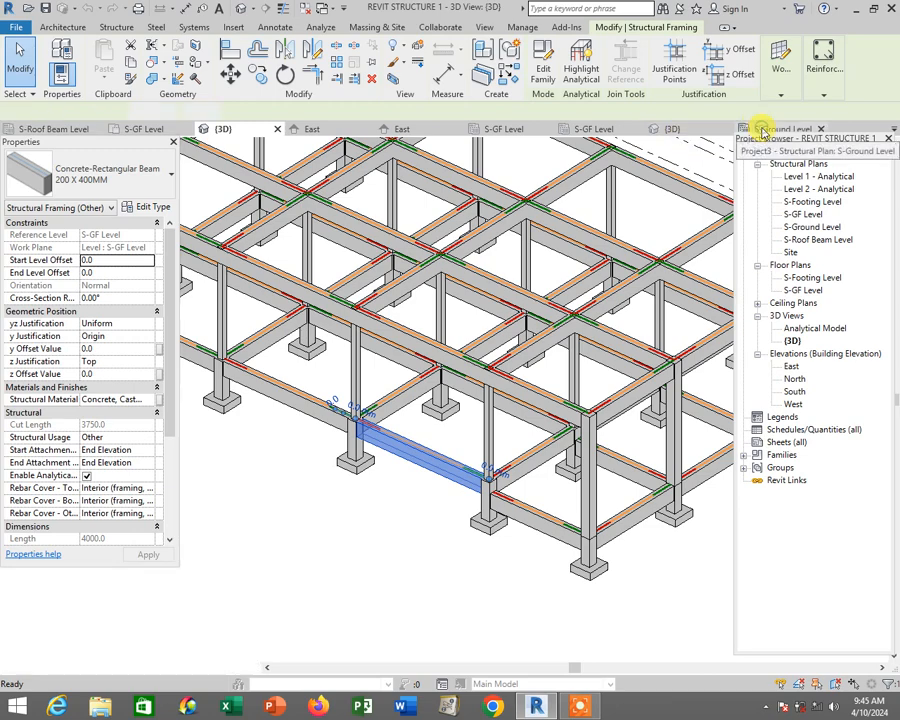
Return to Project3 and open the S-GF Level structural plan
click(763, 129)
scroll(630, 268, down, 1)
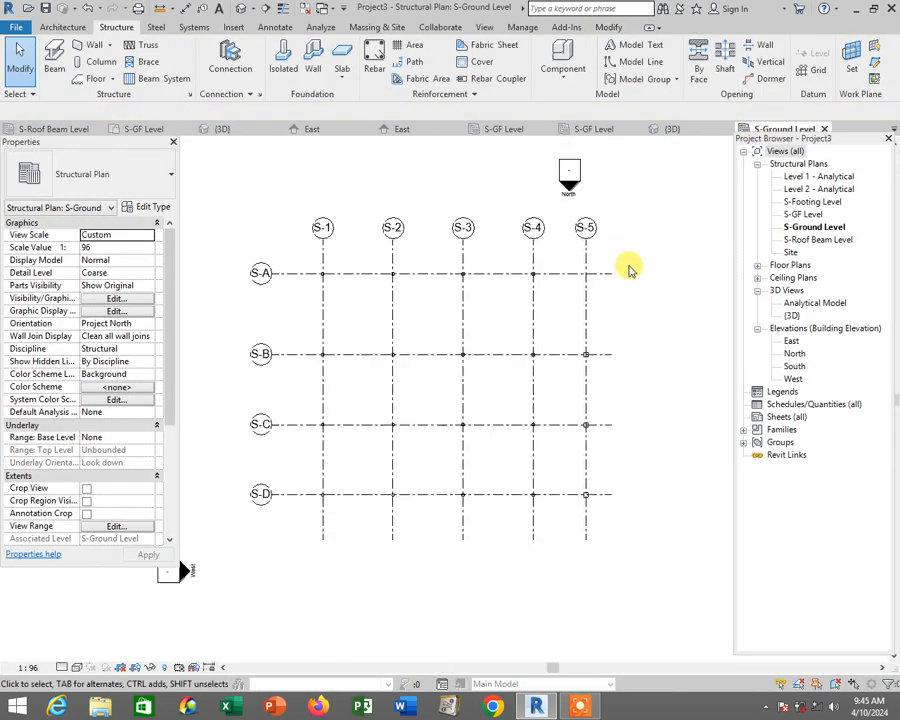
middle_drag(629, 268, 681, 276)
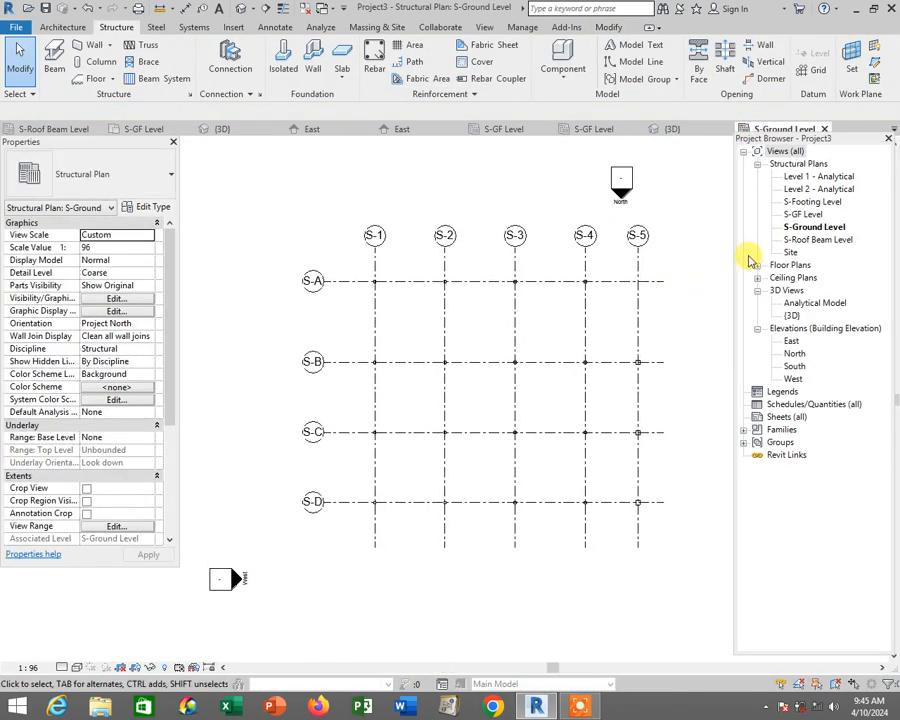
click(803, 216)
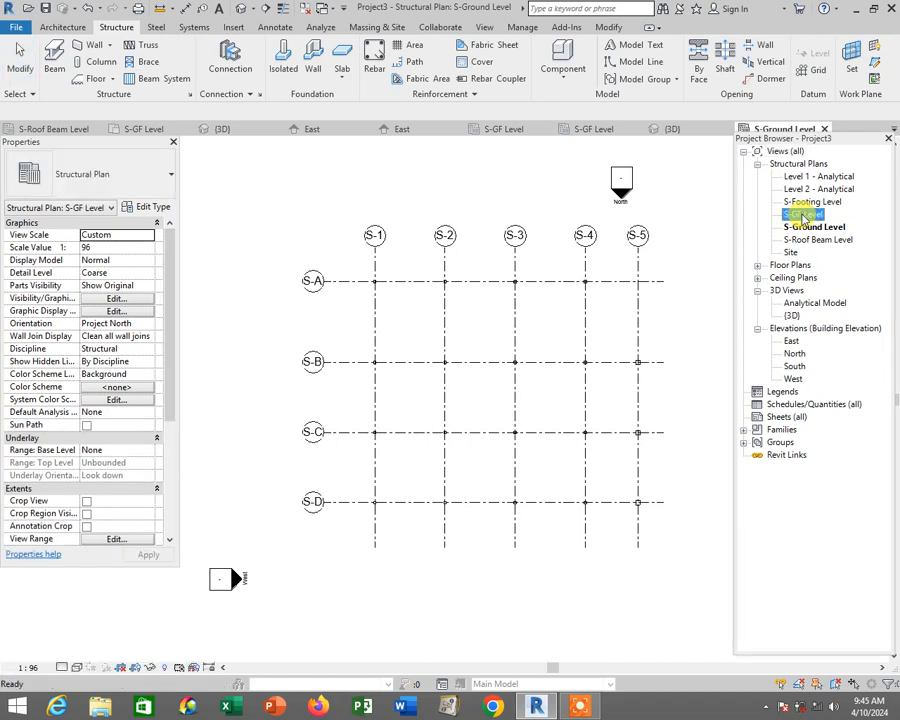
double_click(803, 216)
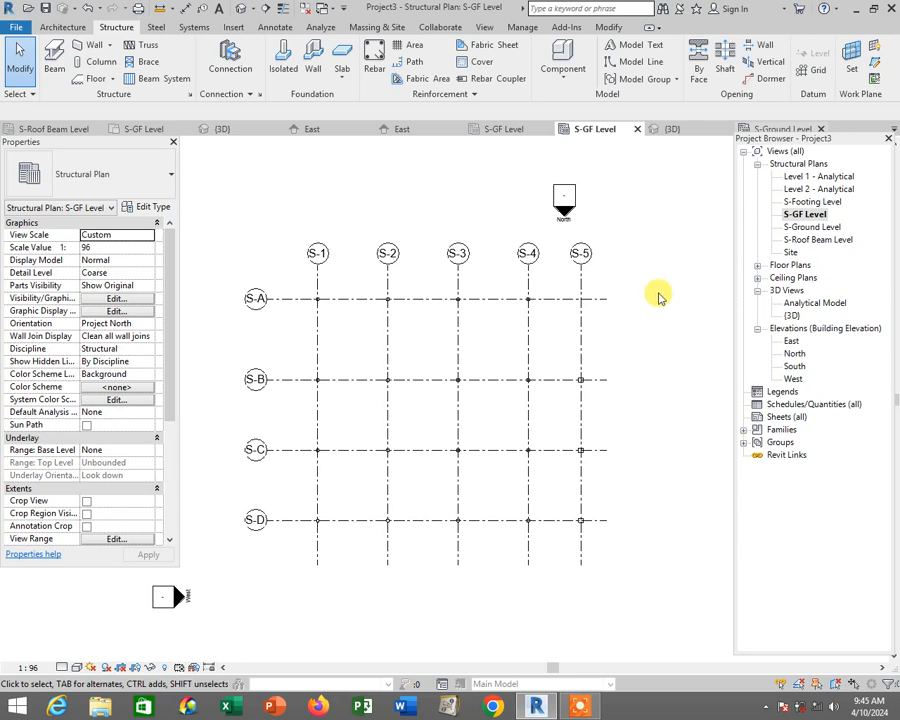
scroll(405, 325, up, 2)
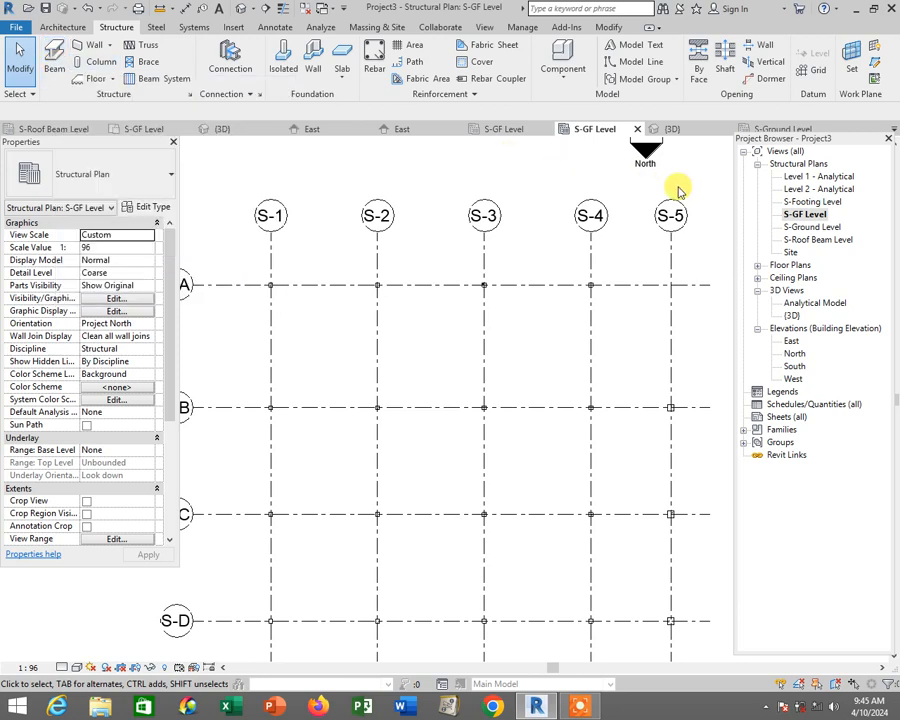
click(798, 215)
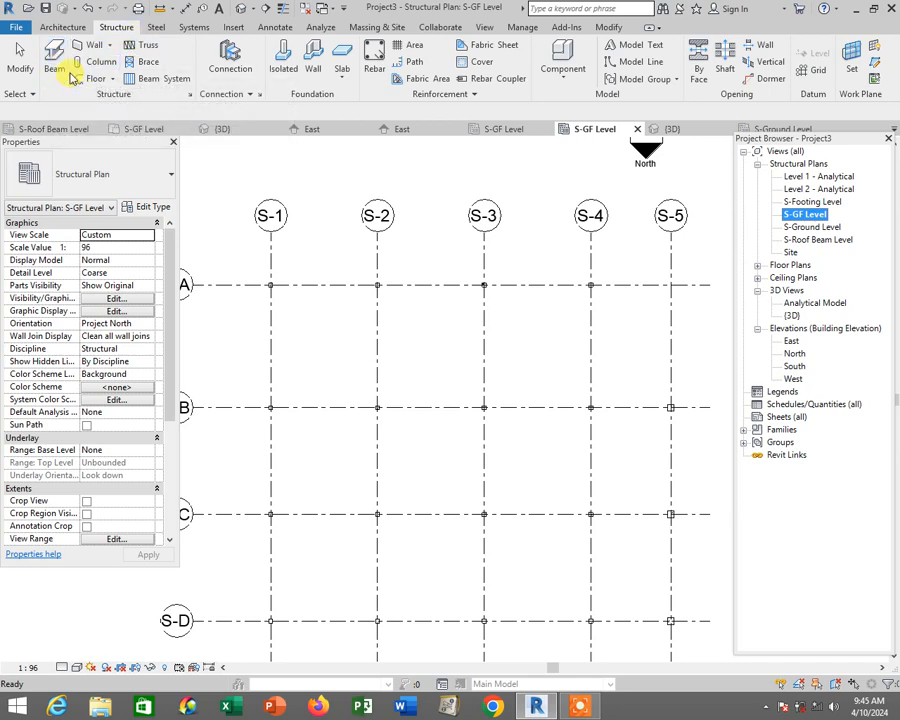
Start a beam using the Concrete-Rectangular Beam 16 x 32 type and duplicate that type as 200MM X 400MM
click(57, 65)
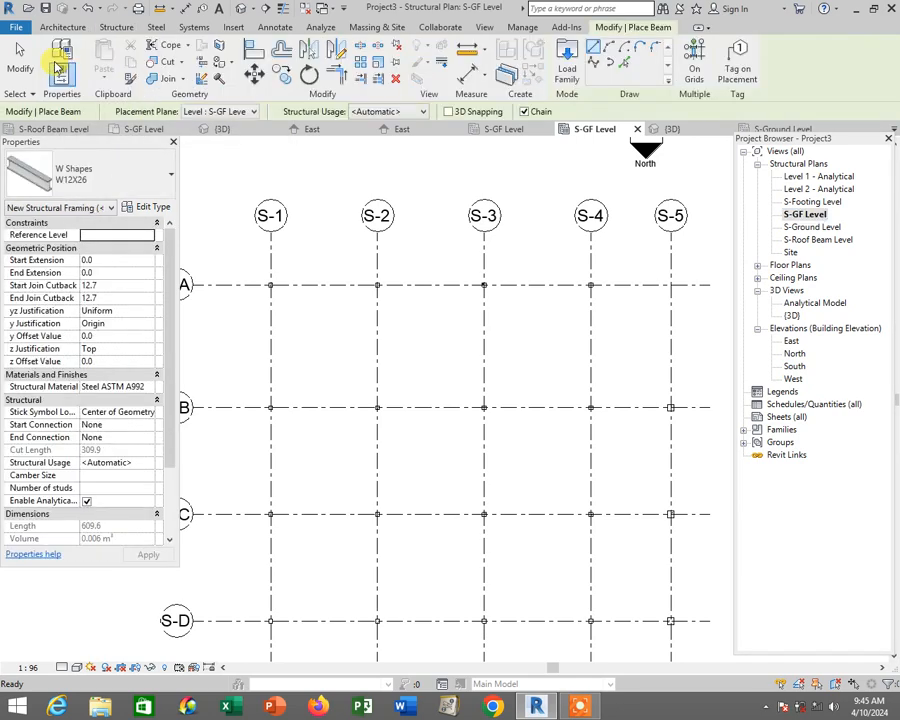
click(116, 181)
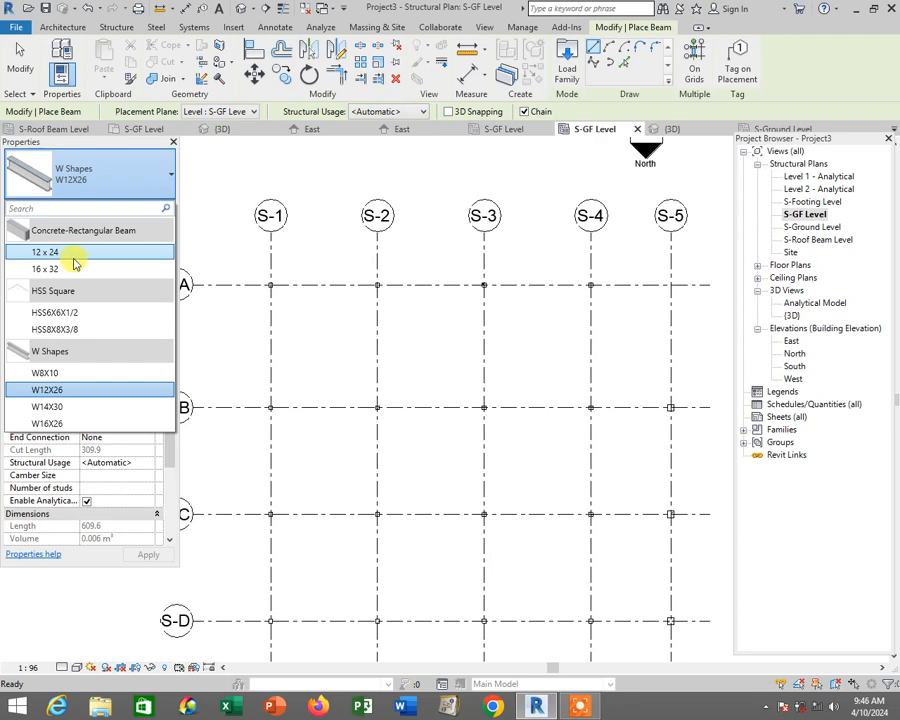
mouse_move(56, 268)
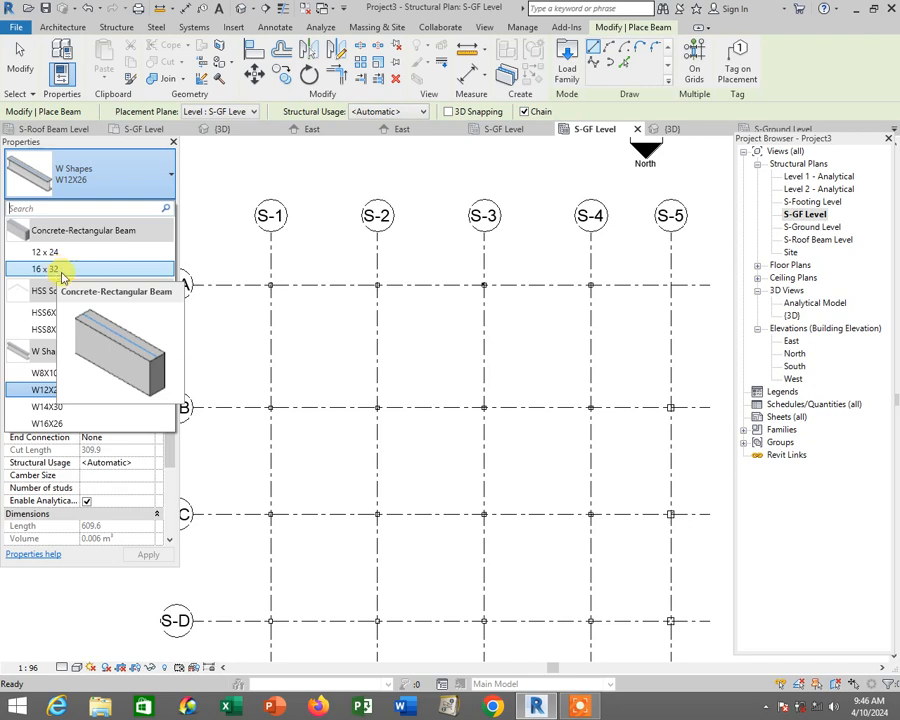
click(61, 272)
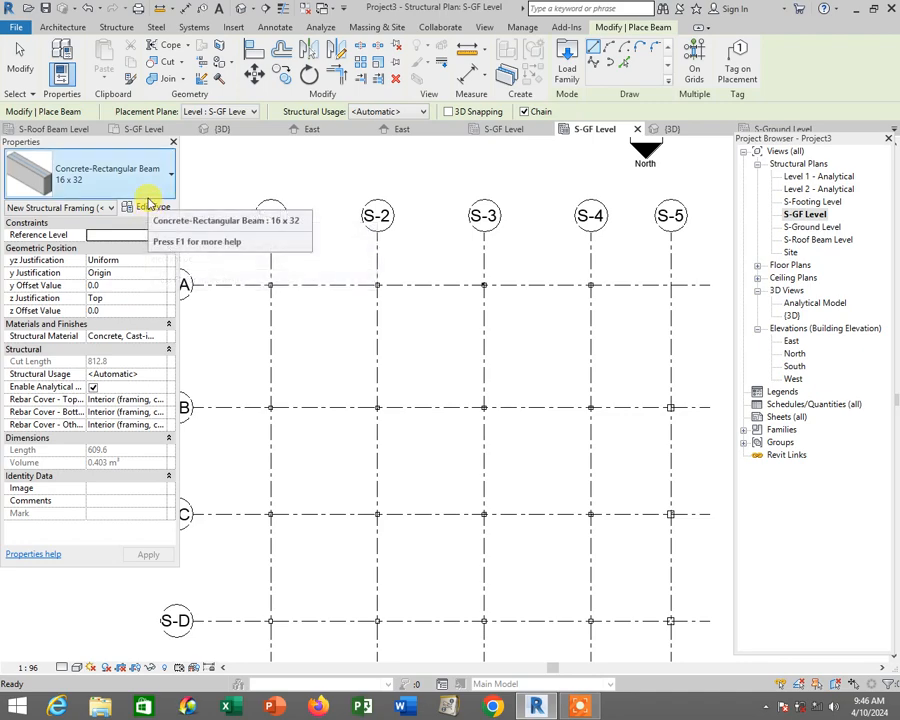
click(151, 210)
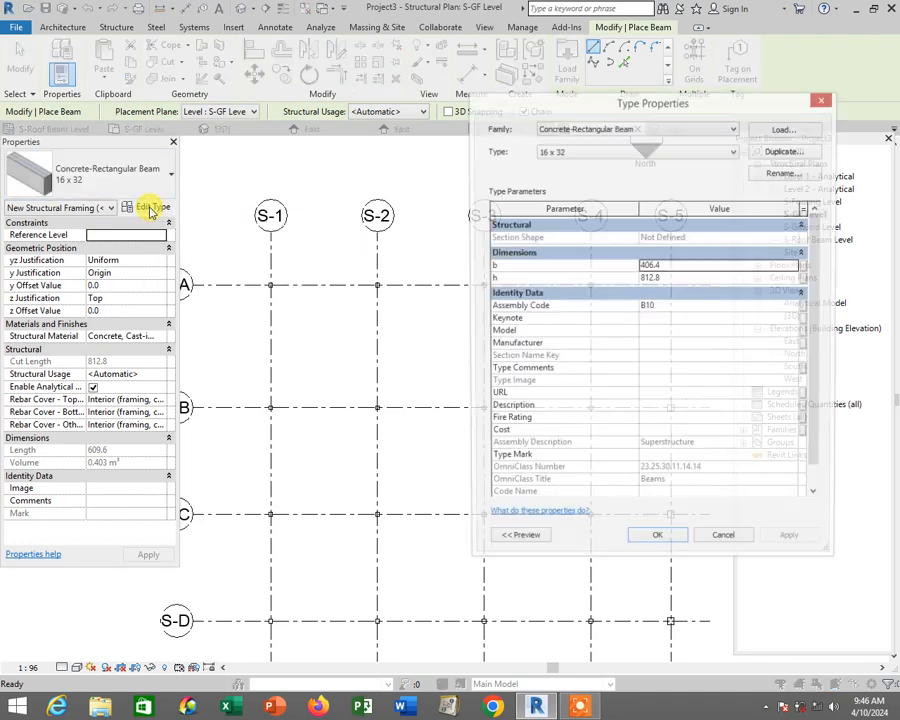
click(676, 266)
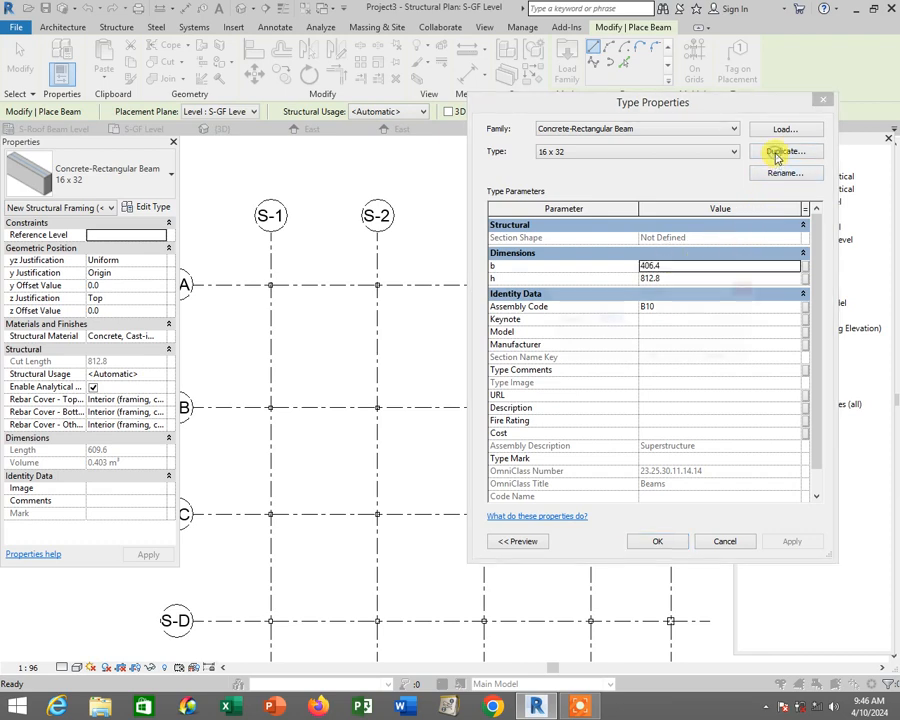
click(779, 152)
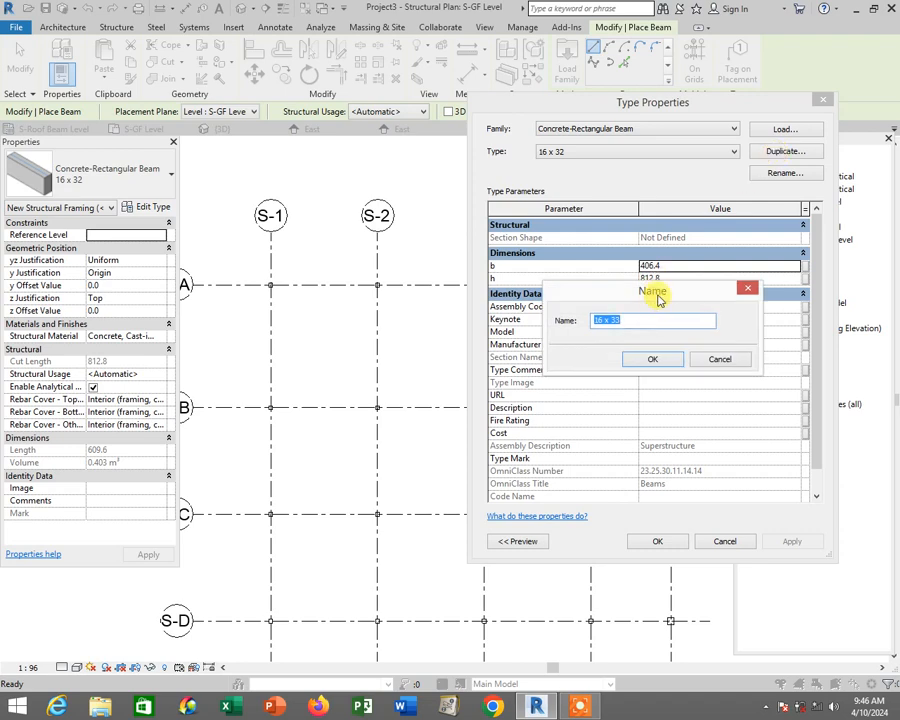
text(200MM X 400MM)
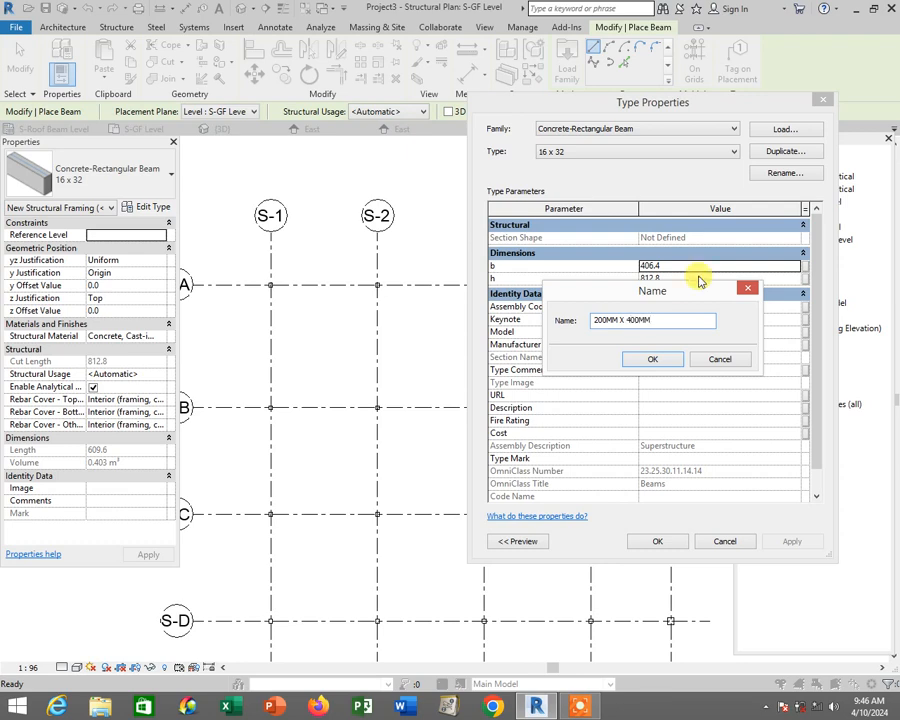
click(654, 358)
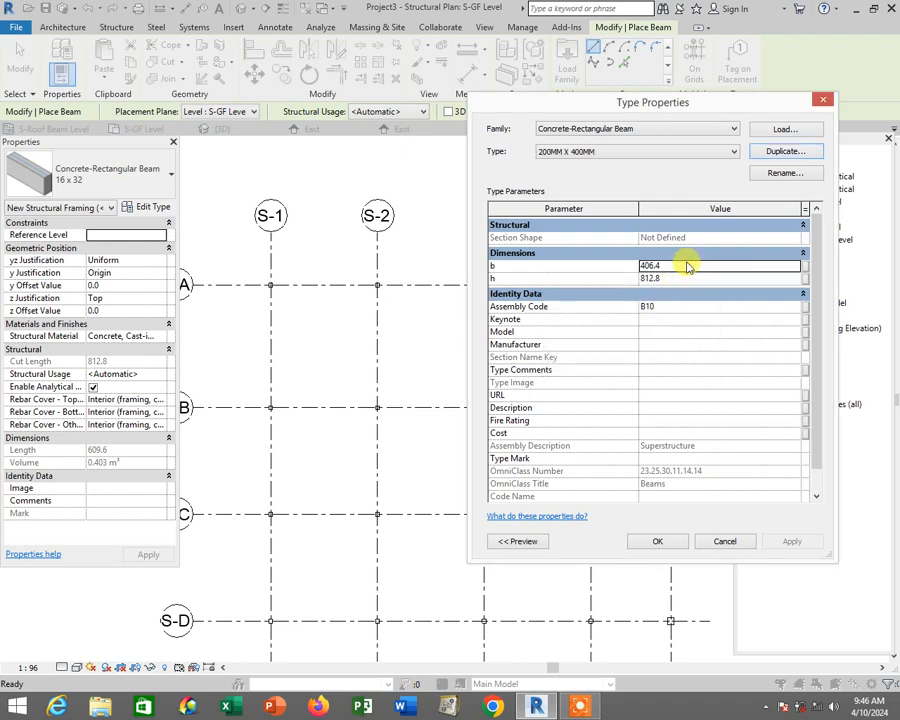
Set the 200MM X 400MM beam type's b to 200 and h to 400, and accept the type properties
double_click(678, 266)
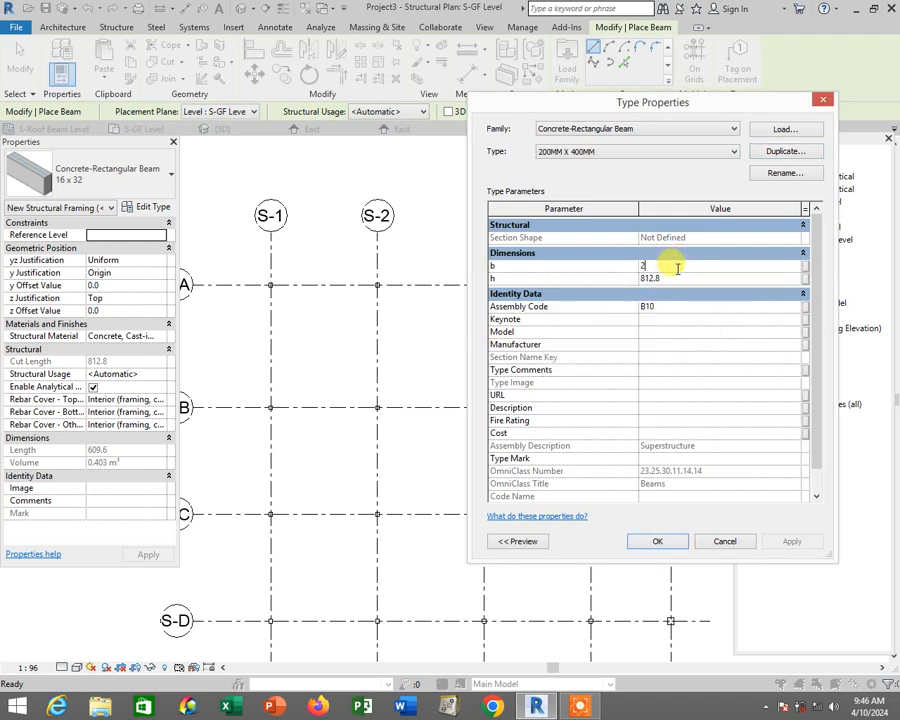
text(200)
double_click(656, 278)
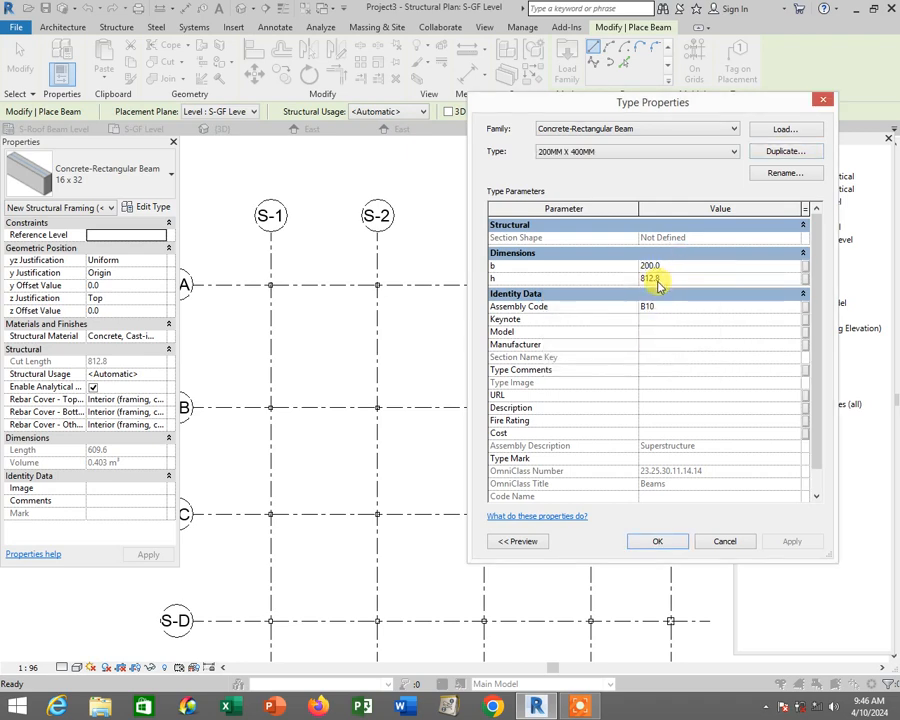
text(400.0)
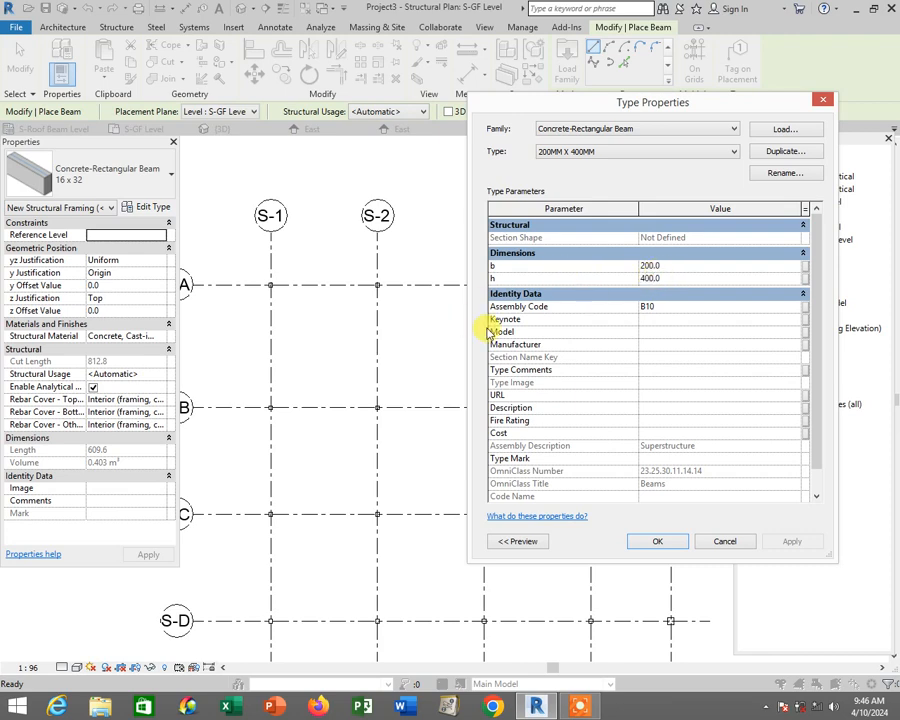
click(652, 541)
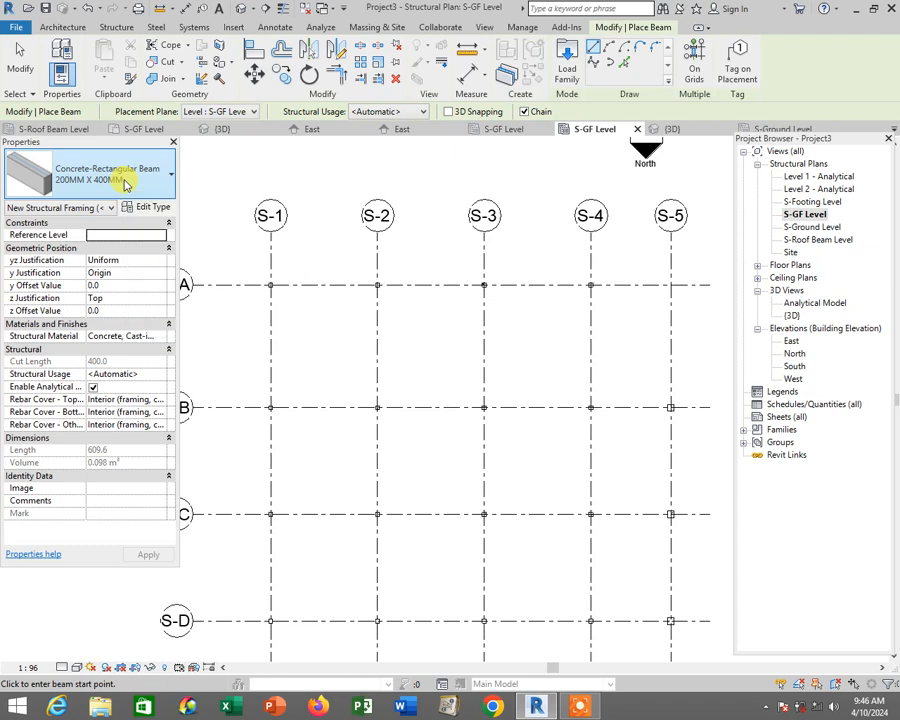
Place chained 200MM X 400MM beams along grid S-A from column S-1 through S-2 and S-3 to S-4
click(270, 285)
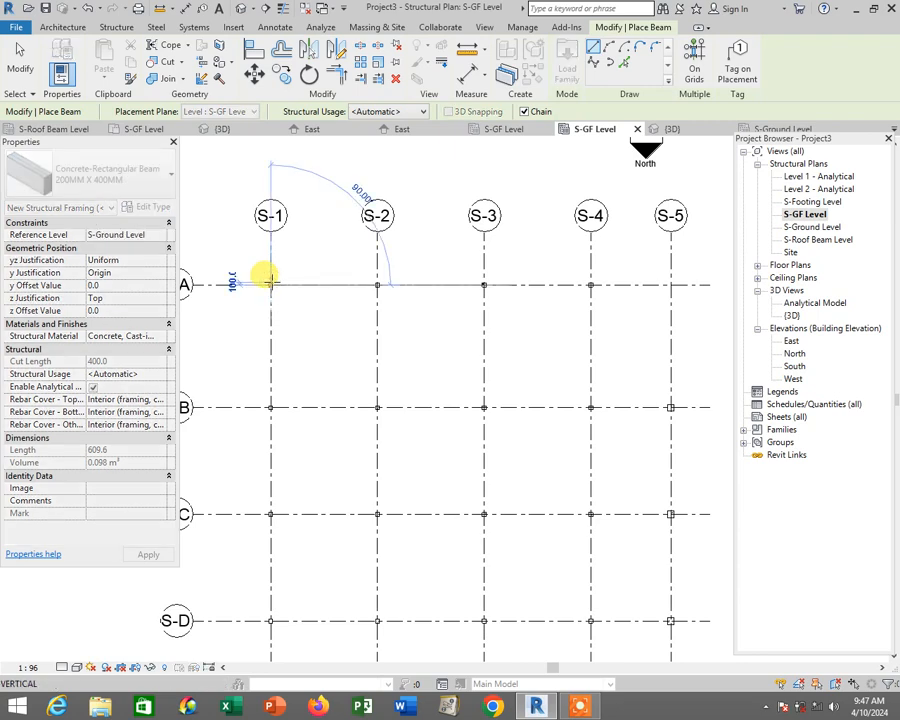
click(377, 285)
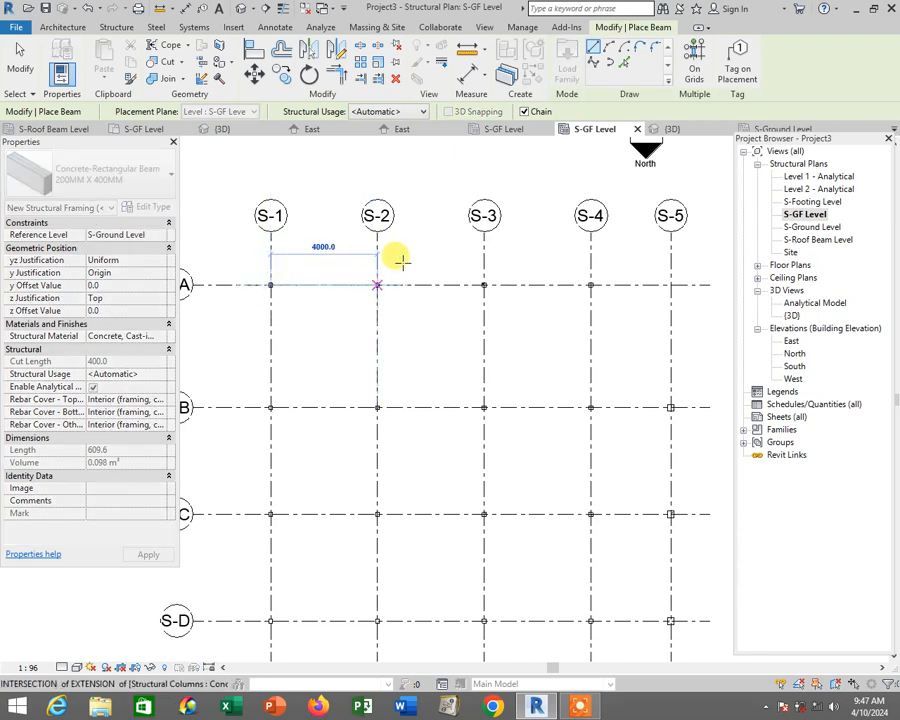
click(480, 280)
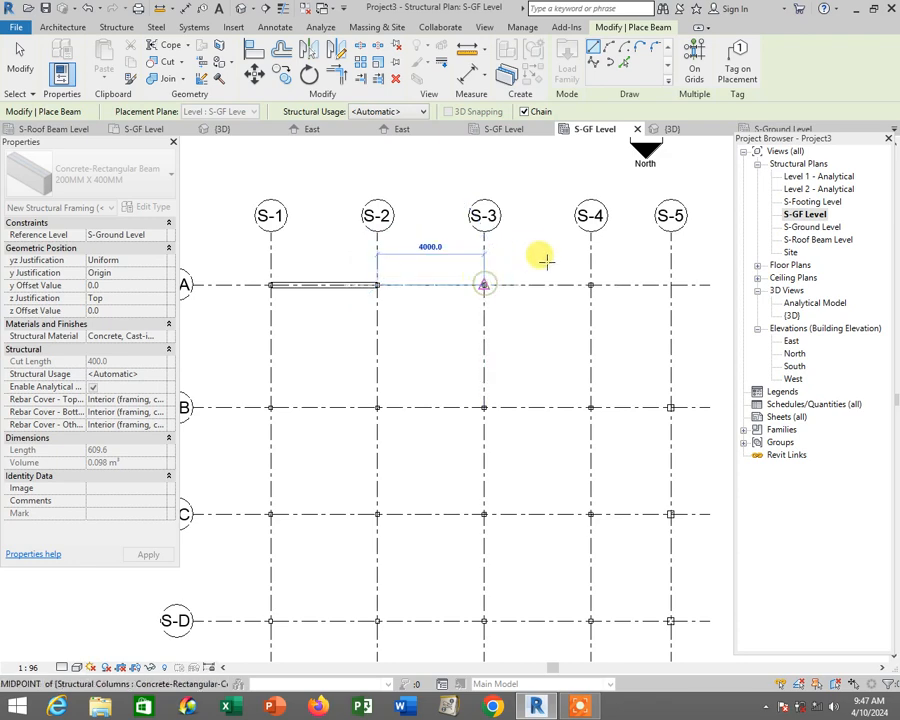
click(591, 290)
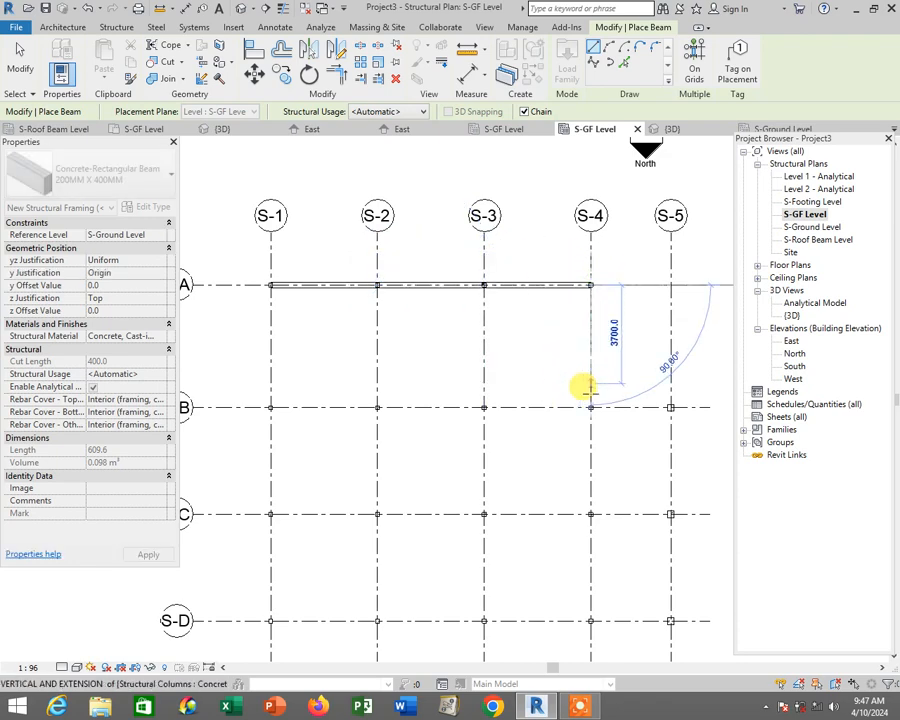
Continue the beam chain along grid S-4 from S-A through S-B and S-C to S-D
click(591, 404)
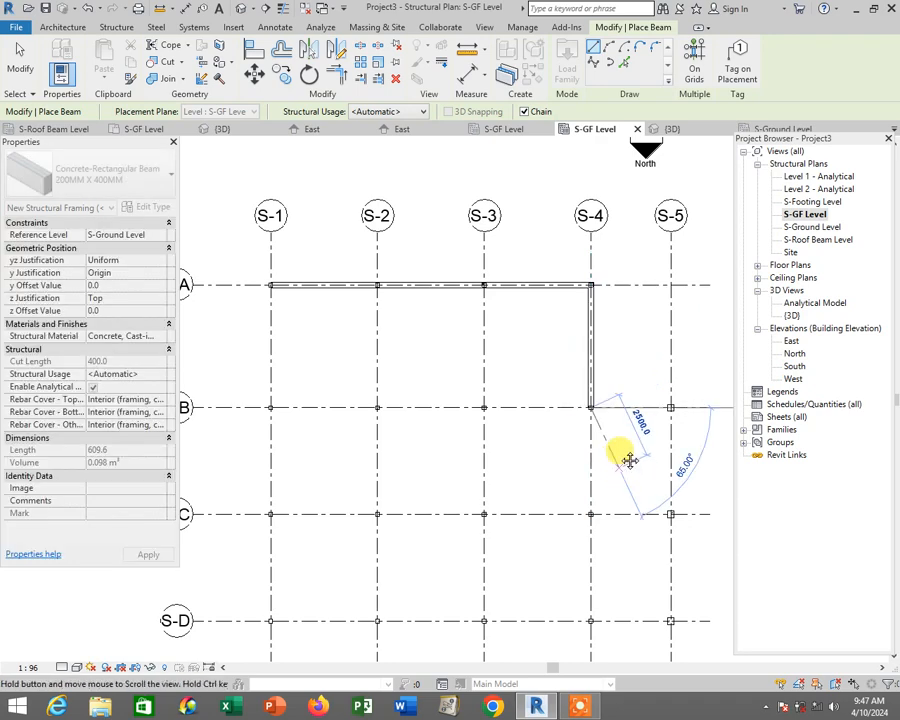
middle_drag(626, 458, 620, 450)
click(600, 476)
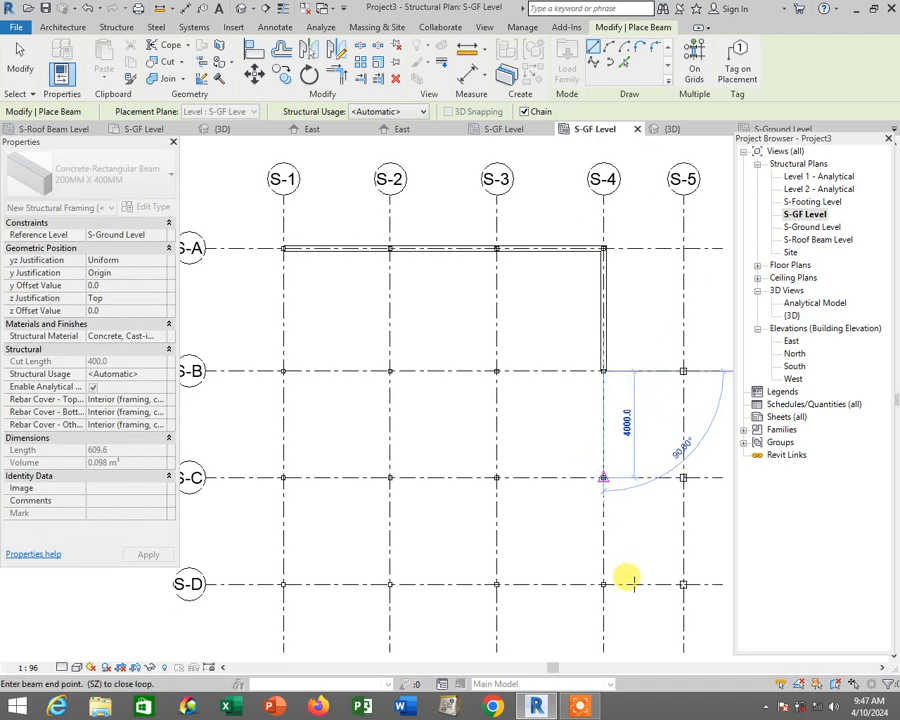
click(601, 583)
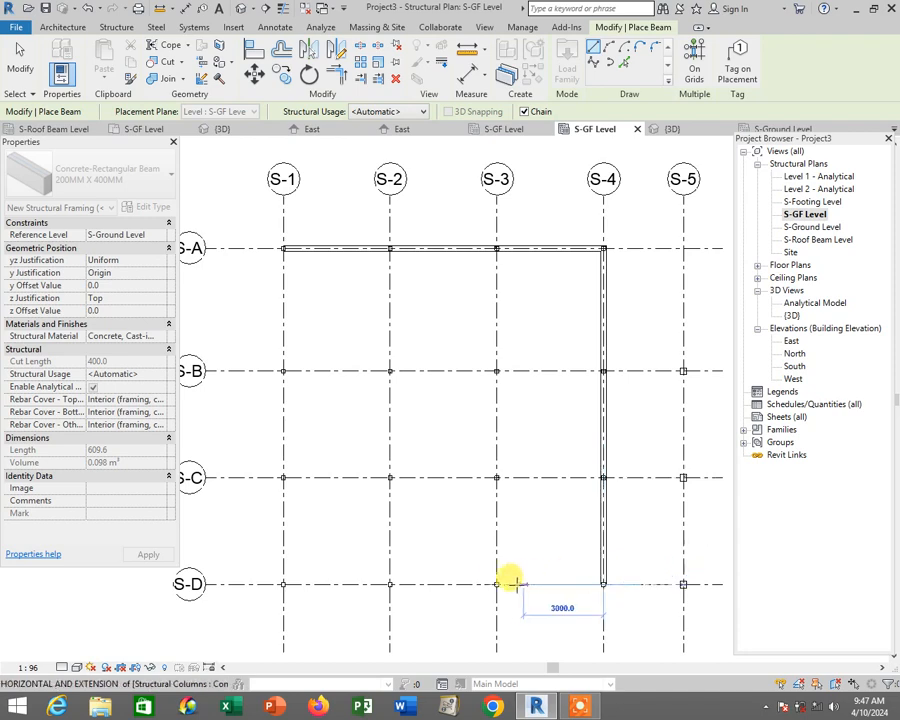
Close the beam perimeter along grid S-D from S-4 to S-1 and along grid S-1 back to S-A, and end placement
click(497, 583)
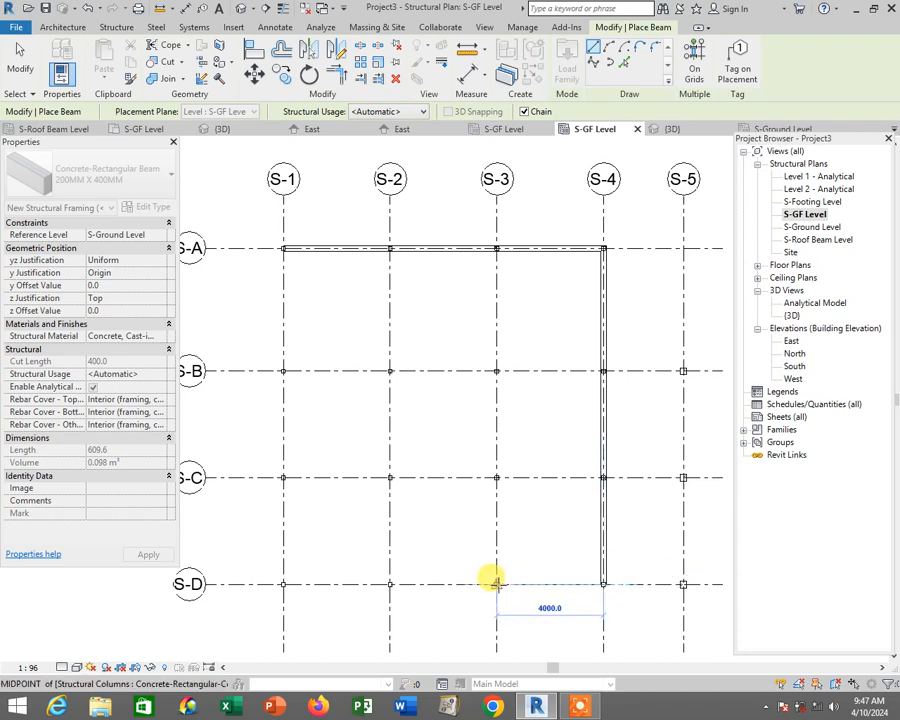
click(362, 580)
click(272, 538)
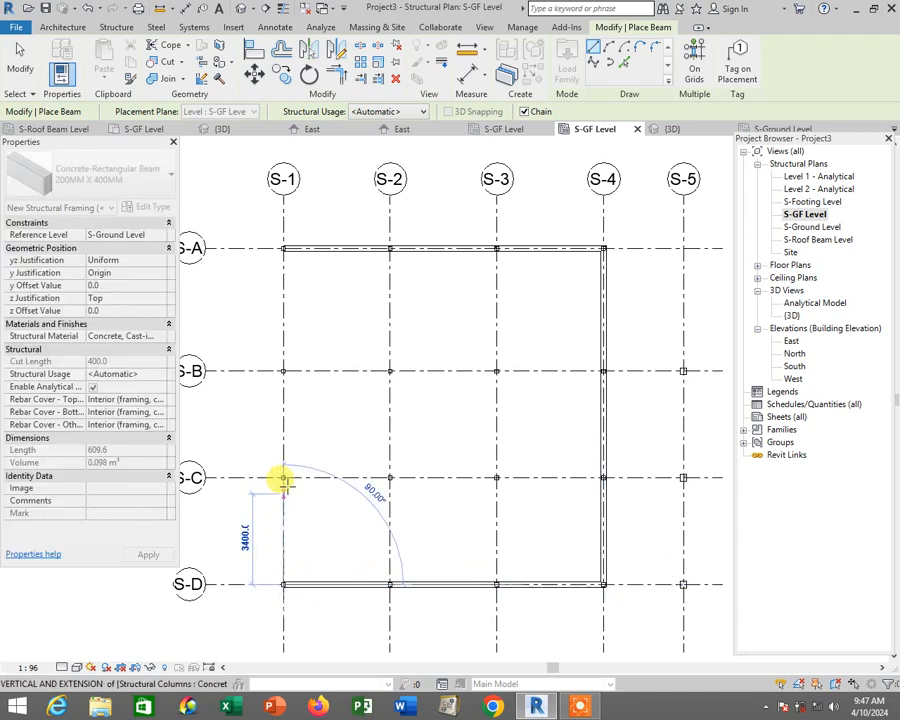
click(283, 371)
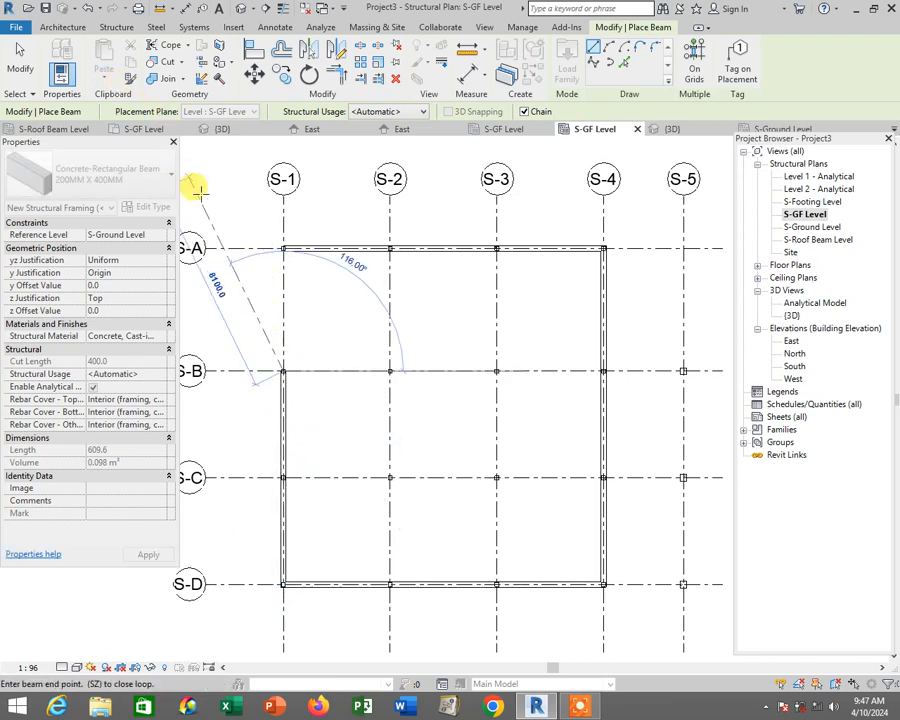
click(261, 210)
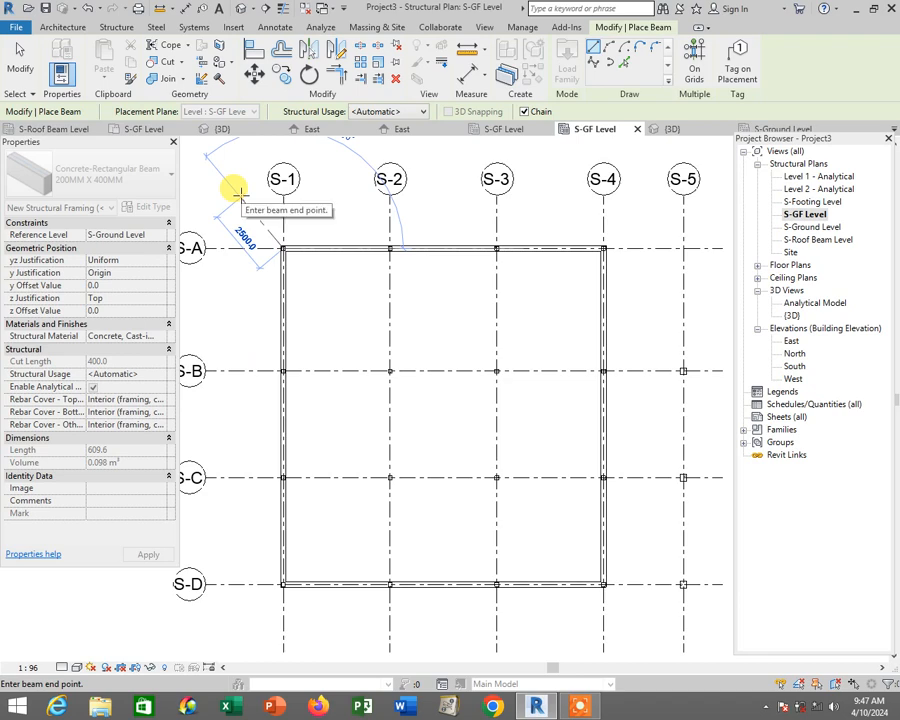
key(Escape)
key(Escape)
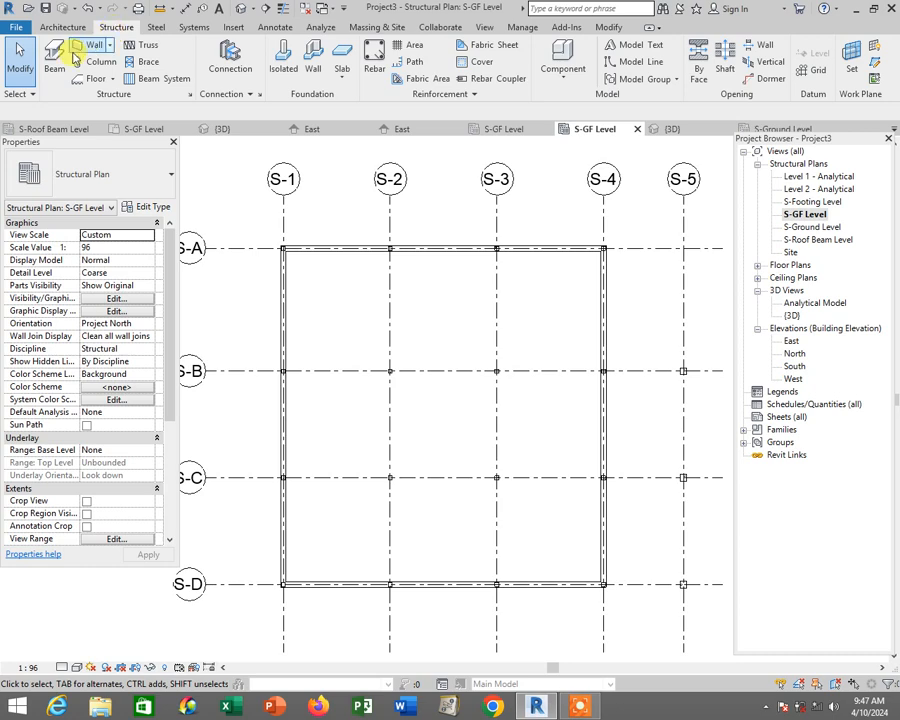
Place 200MM X 400MM beams along grid S-B from S-1 through S-2 and S-3 to S-4, and end the chain
click(54, 55)
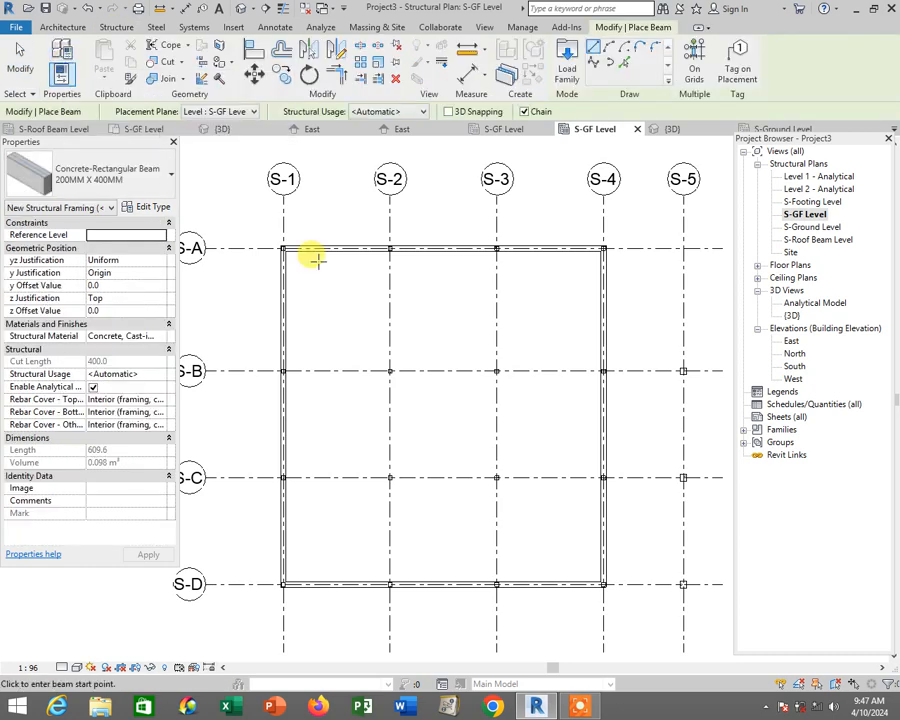
click(282, 367)
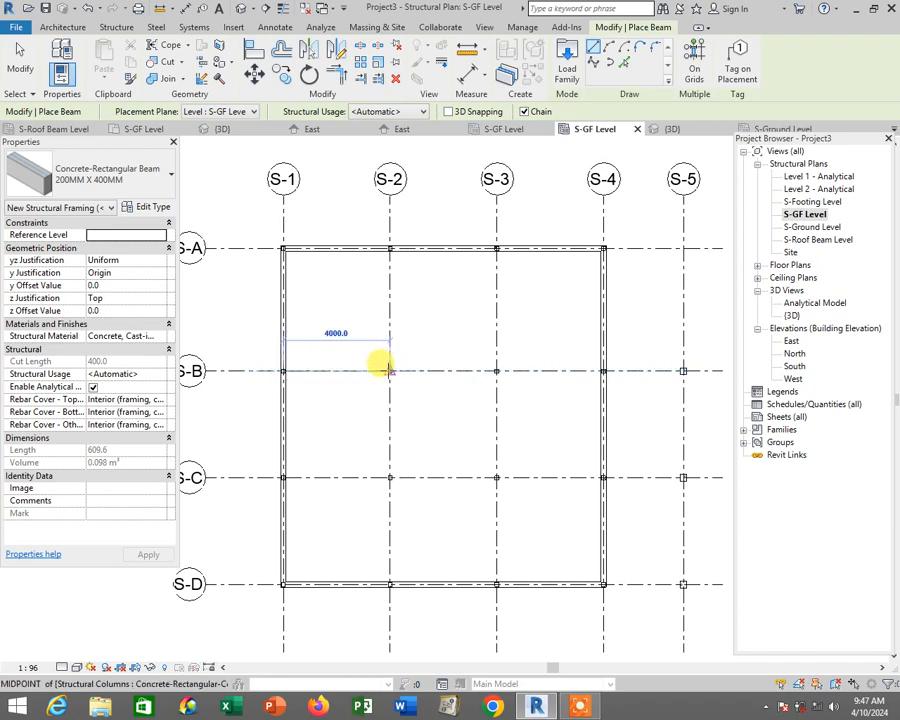
click(389, 370)
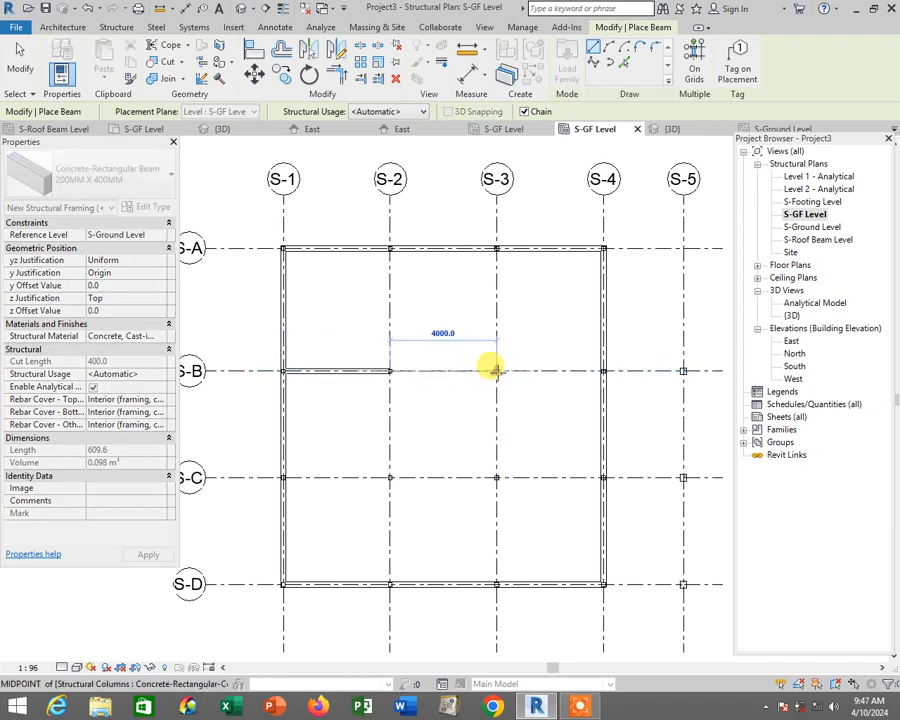
click(497, 371)
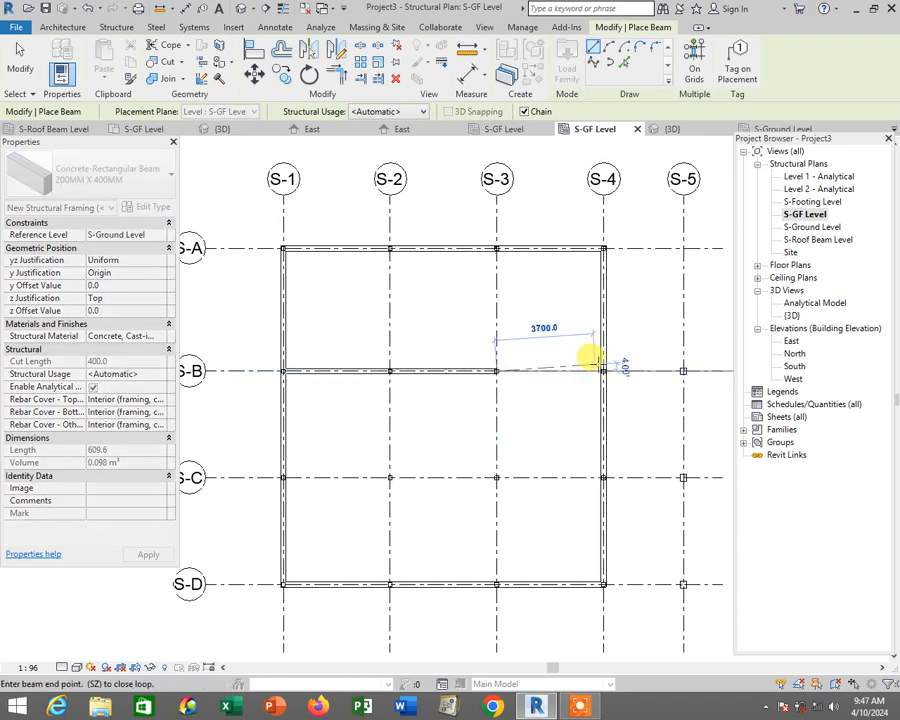
click(548, 328)
key(Escape)
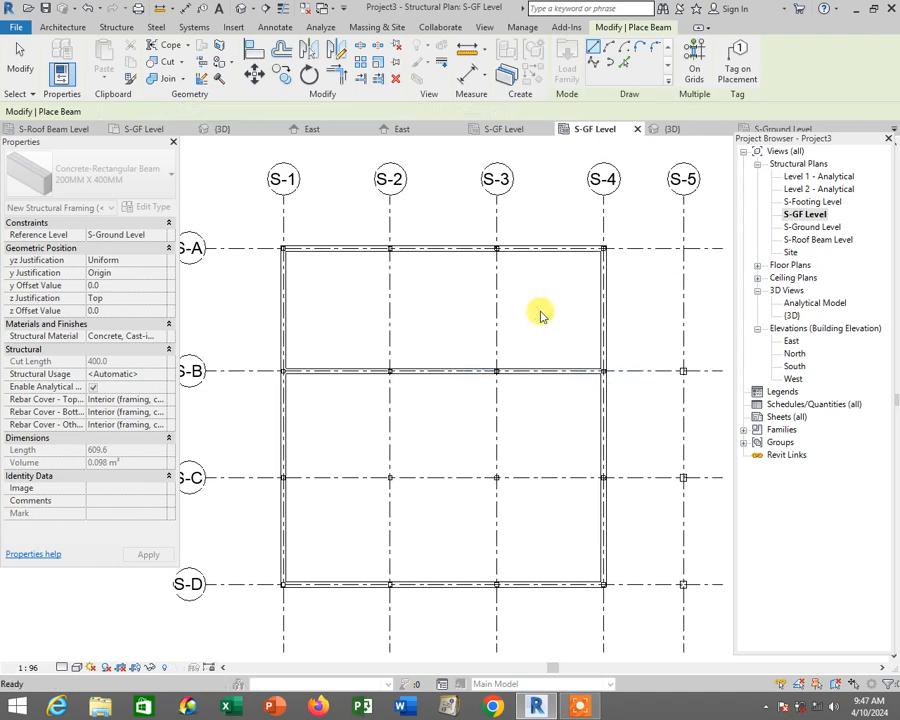
key(Escape)
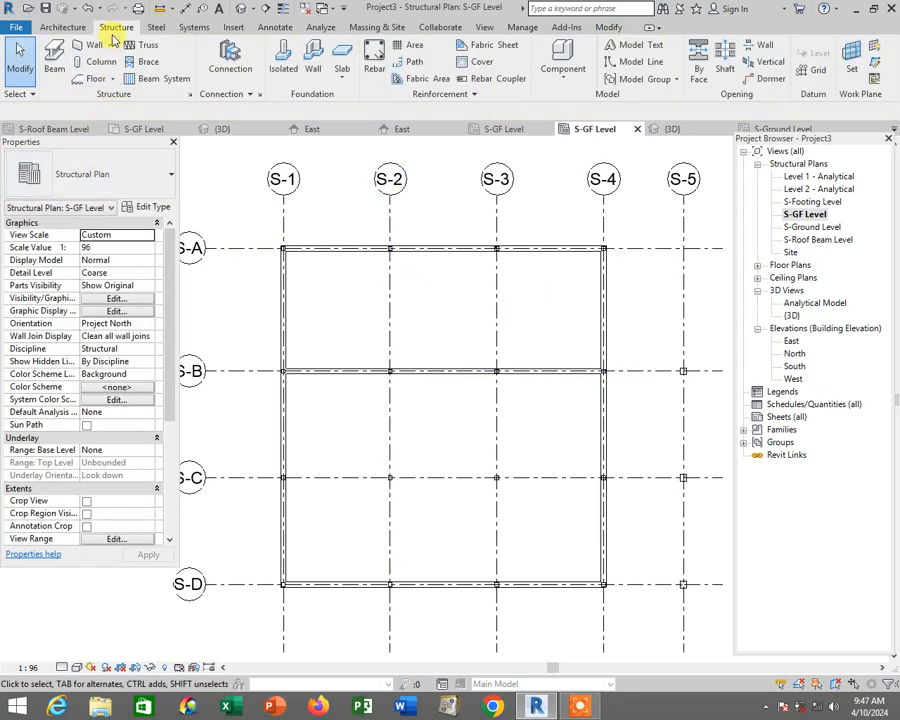
Place 200MM X 400MM beams along grid S-2 from S-A through S-B and S-C to S-D
click(55, 58)
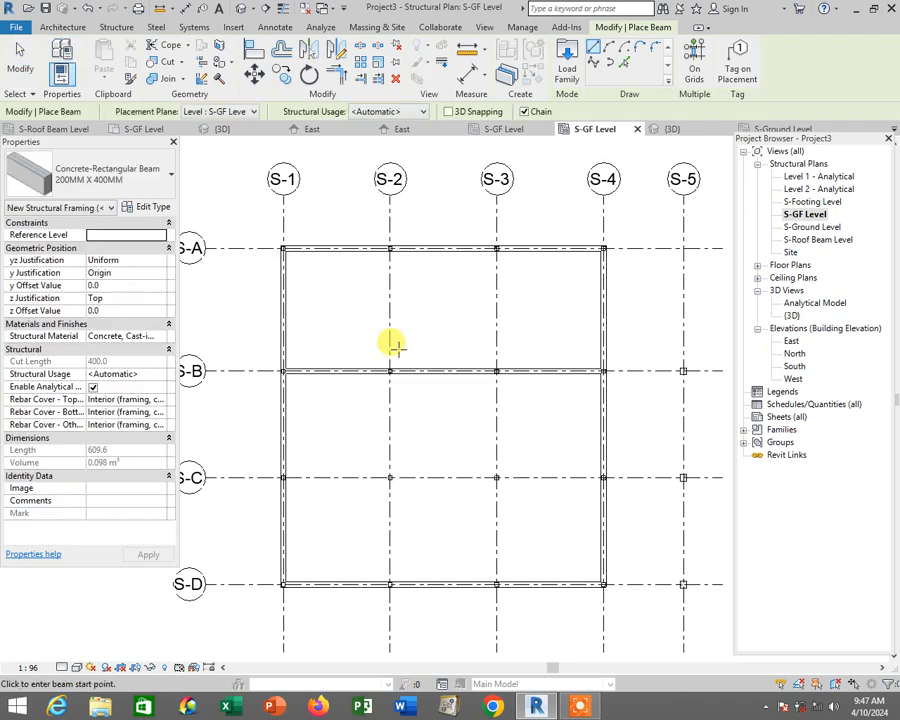
click(386, 244)
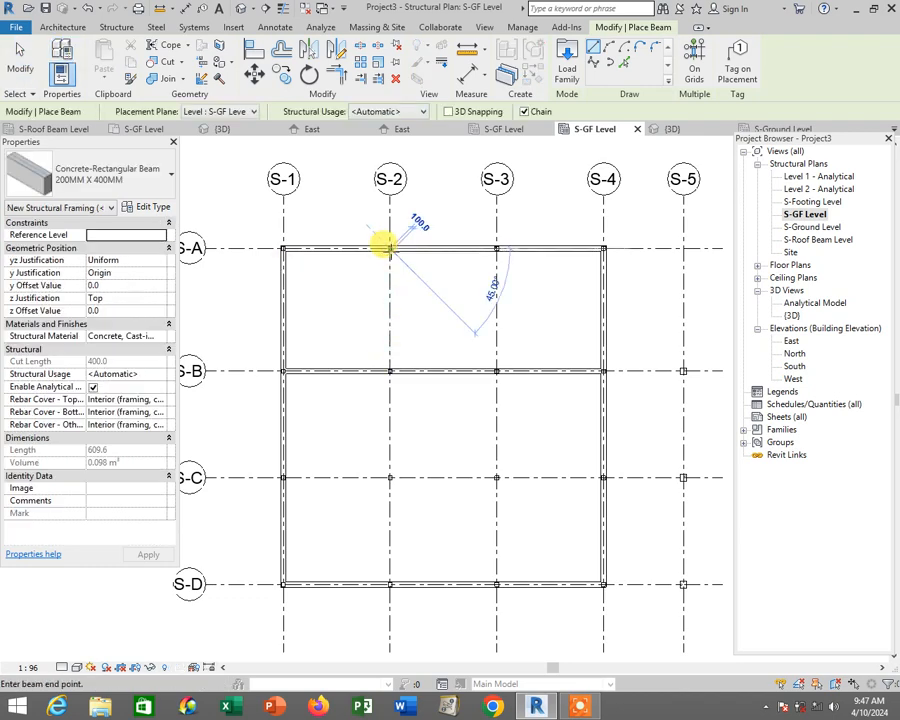
click(389, 370)
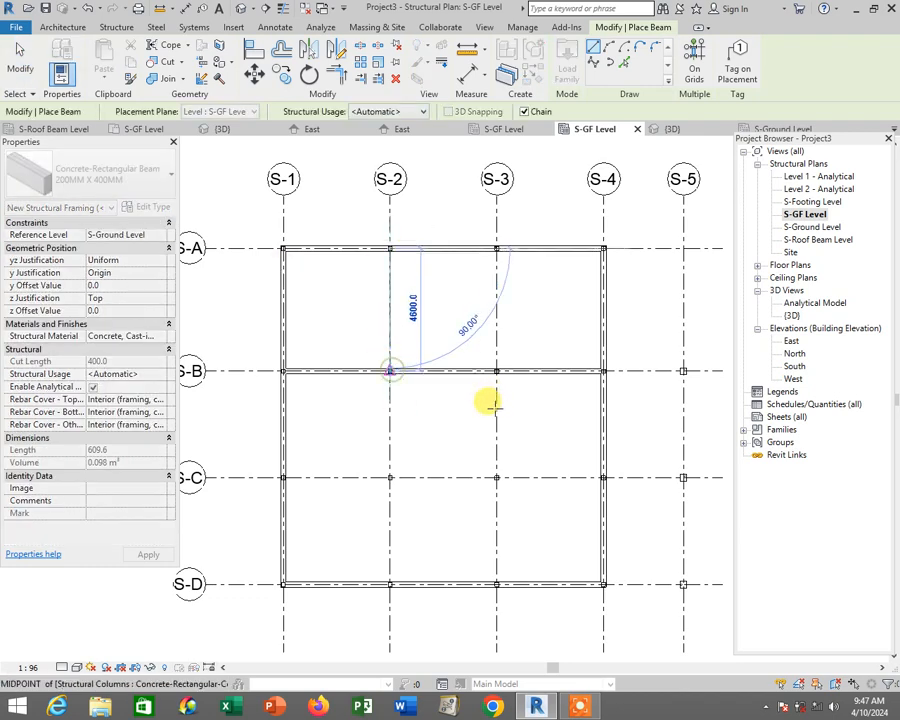
click(388, 477)
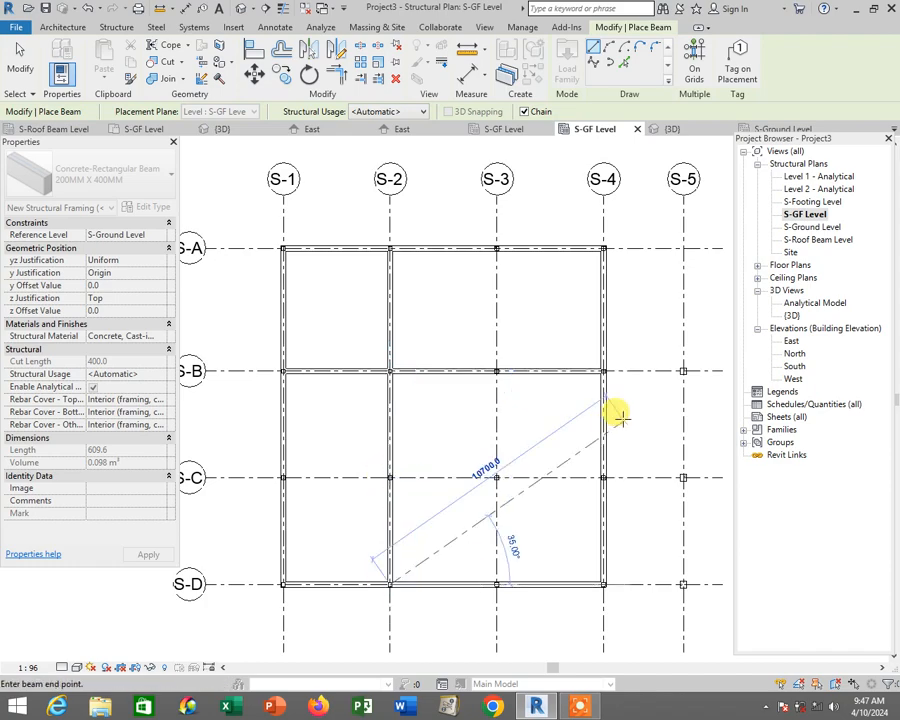
Place 200MM X 400MM beams along grid S-3 from S-A through S-B and S-C to S-D, and end placement
key(Escape)
key(Escape)
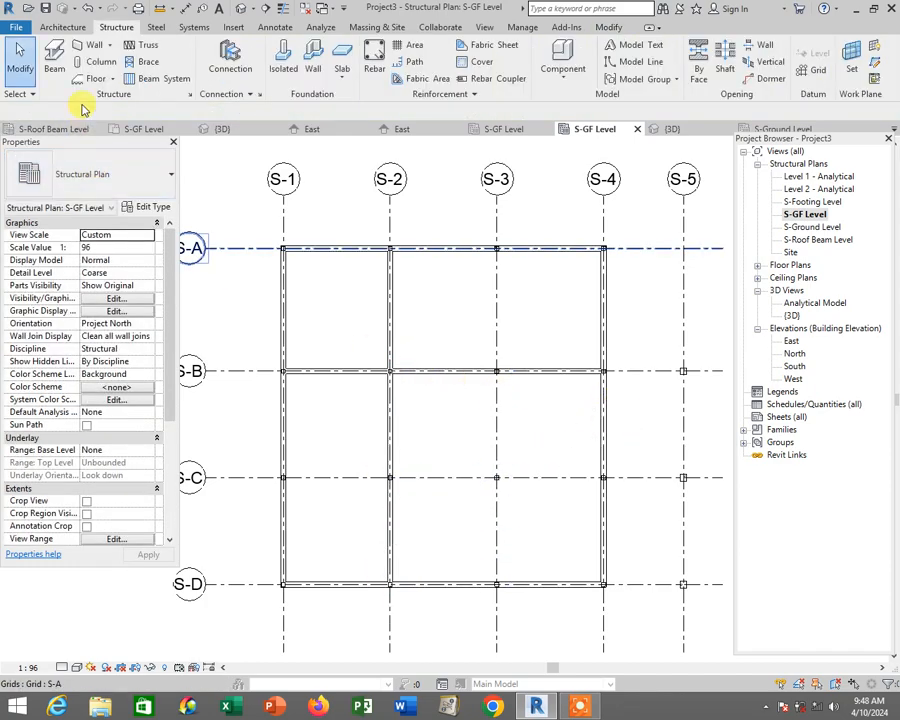
click(54, 58)
click(493, 247)
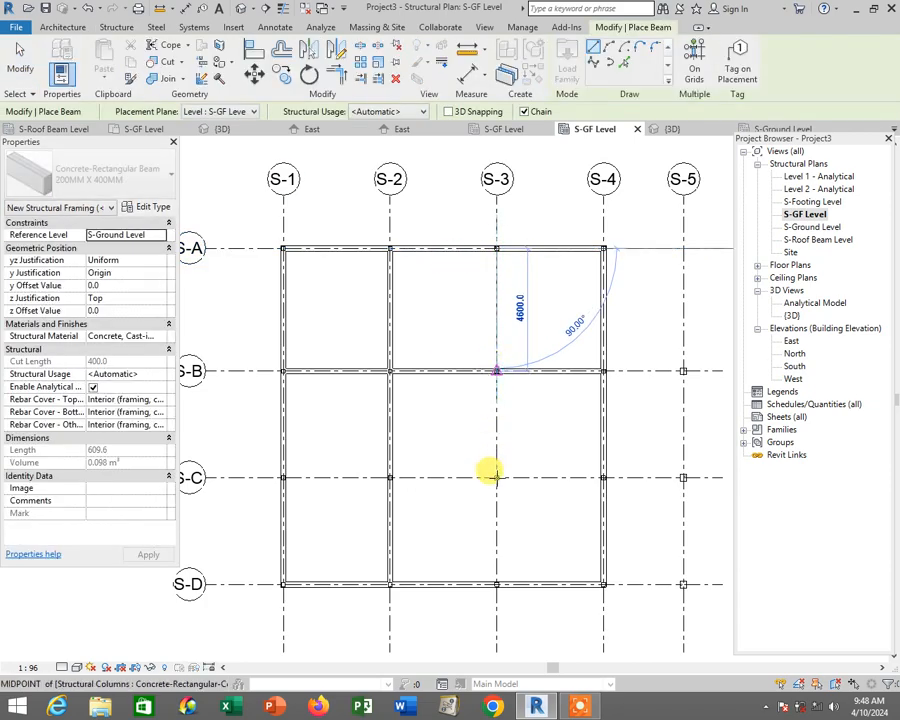
click(496, 477)
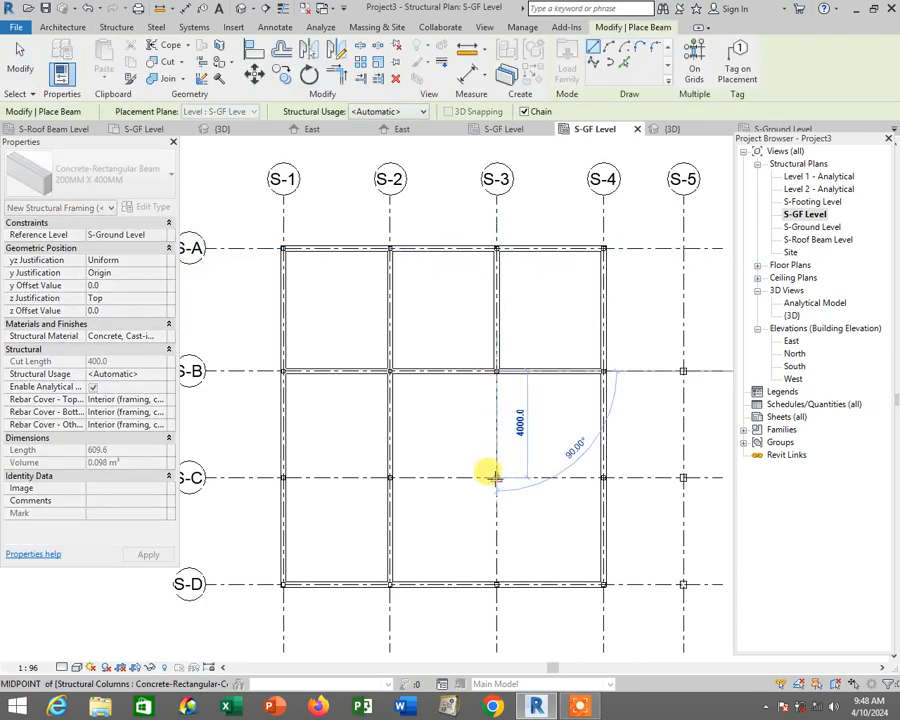
click(496, 582)
key(Escape)
key(Escape)
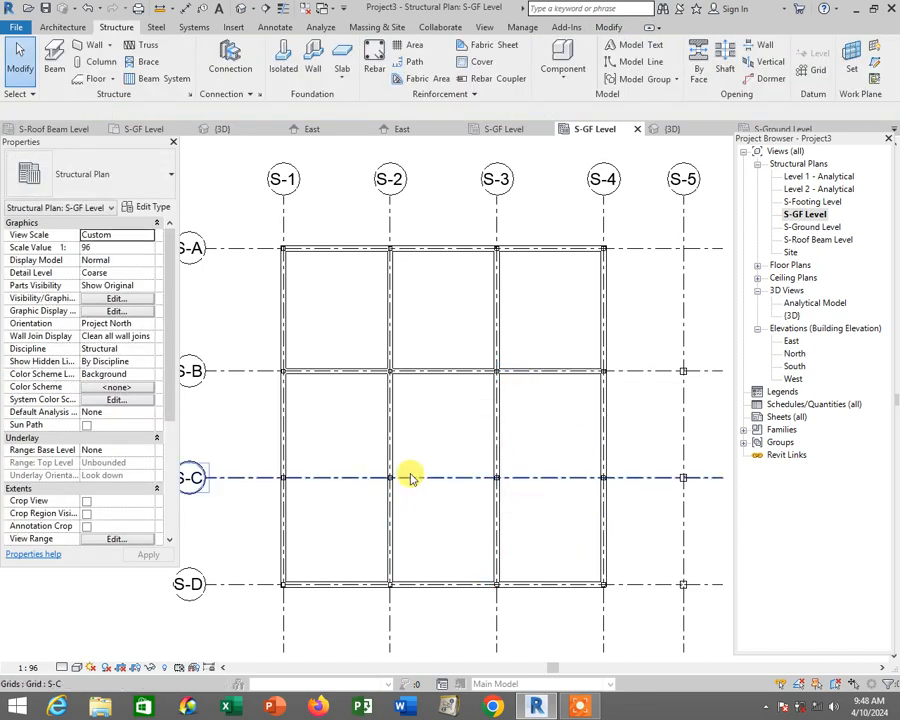
Place 200MM X 400MM beams along grid S-C from S-1 through S-2 and S-3 to S-4, and end placement
middle_drag(448, 476, 474, 484)
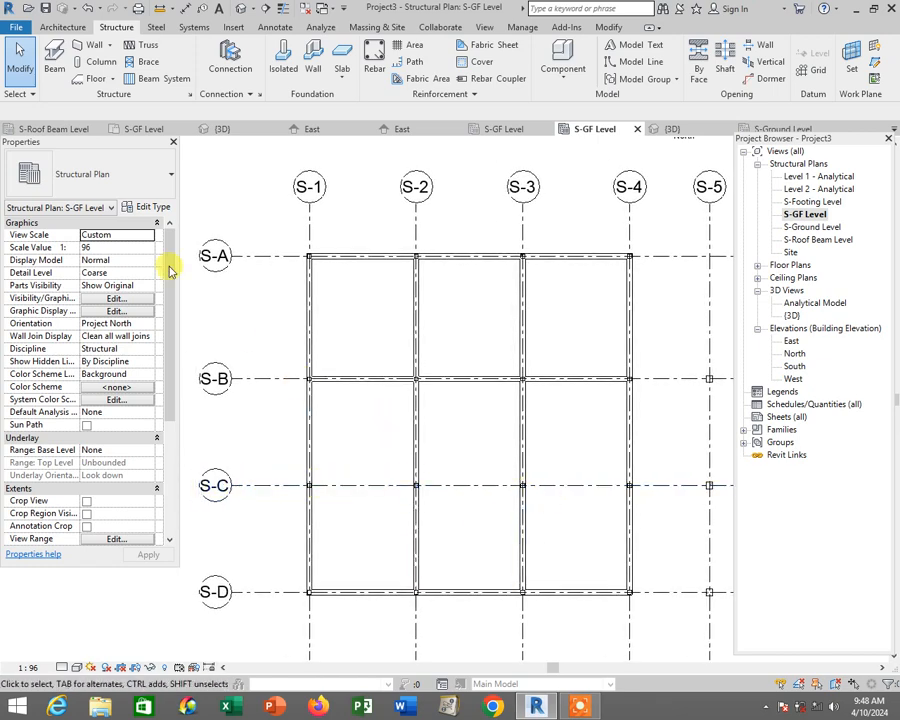
click(54, 56)
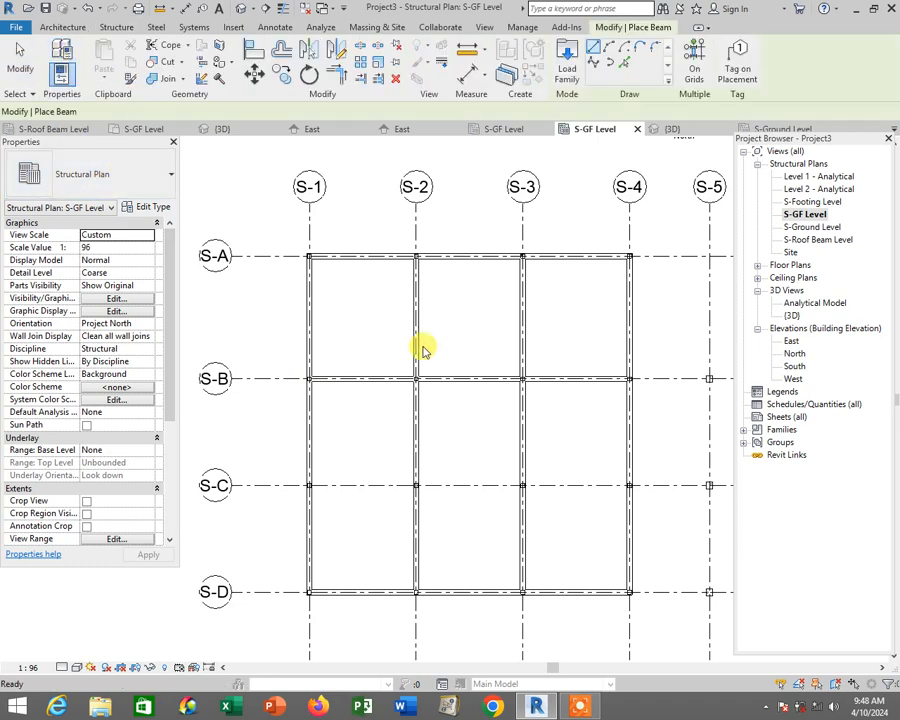
click(309, 486)
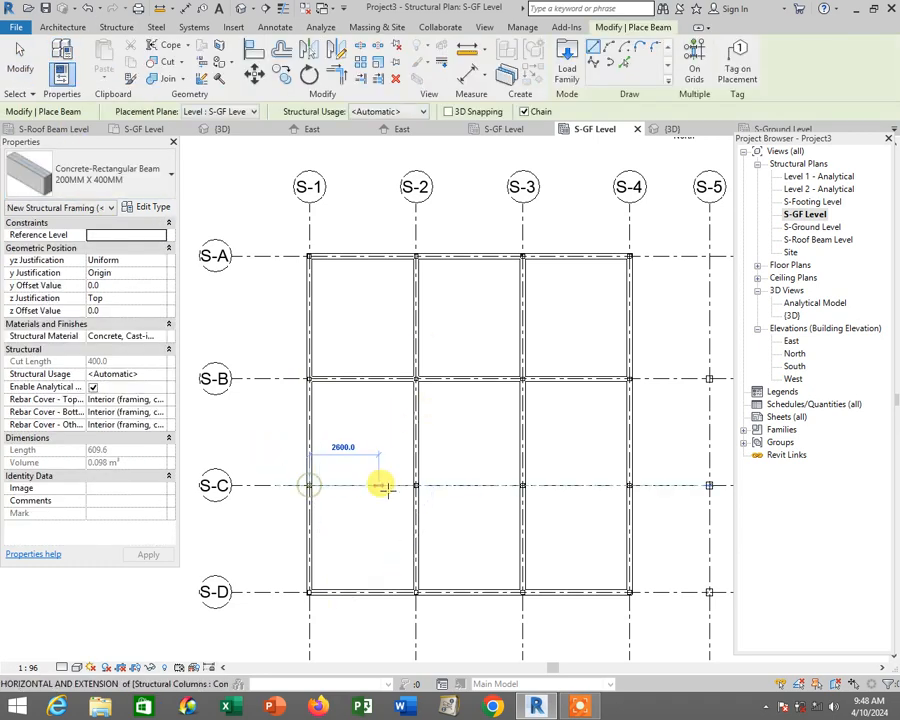
click(415, 485)
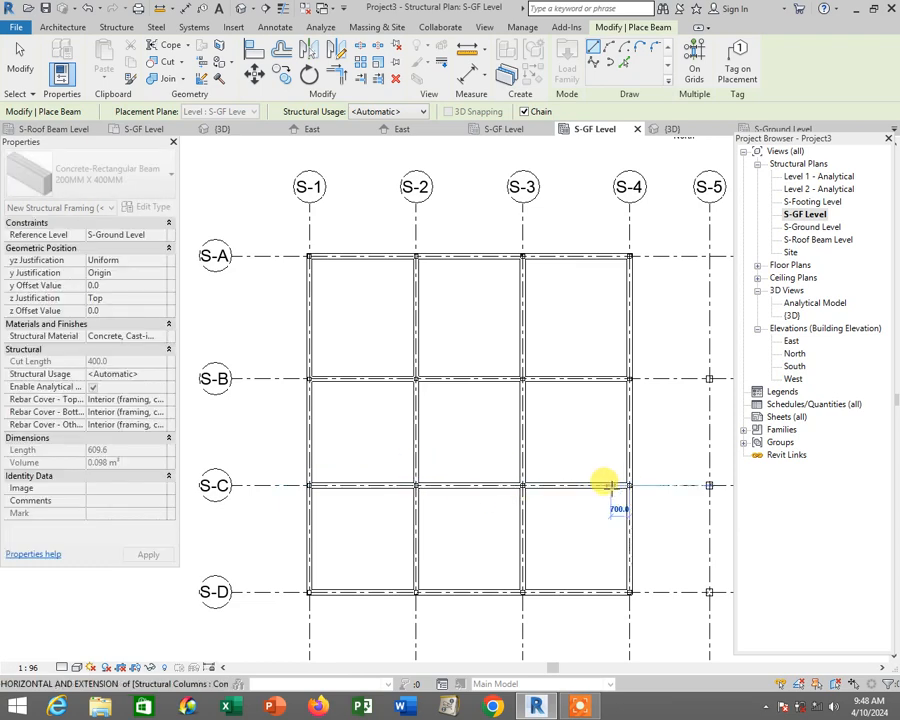
click(607, 484)
key(Escape)
key(Escape)
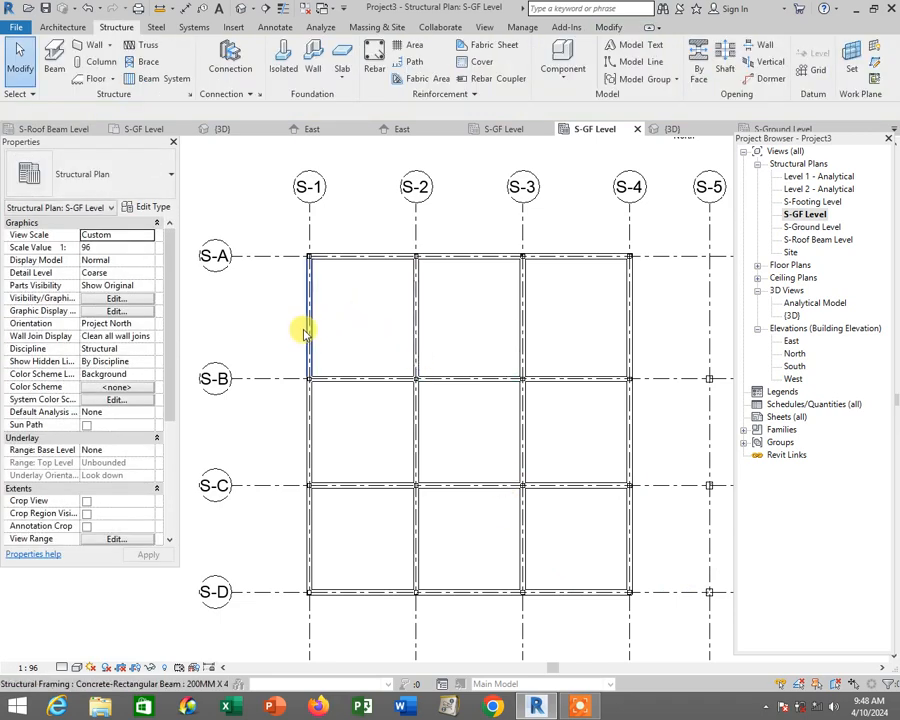
On the S-Ground Level plan, start a 200MM X 400MM beam chain along grid S-B from S-4 to S-5
click(240, 10)
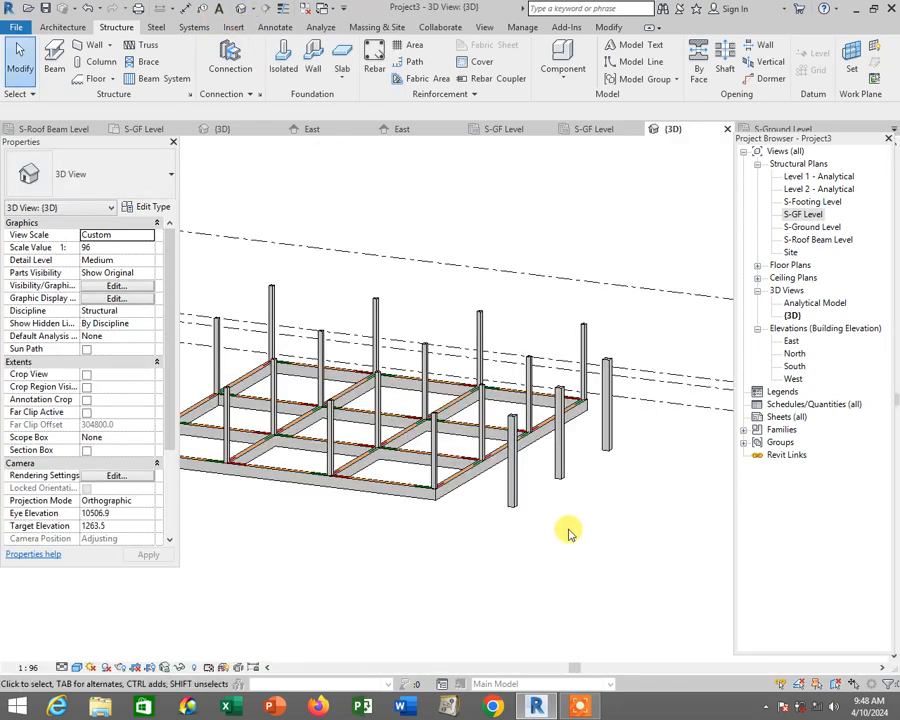
shift+middle_drag(587, 497, 615, 508)
scroll(614, 508, down, 1)
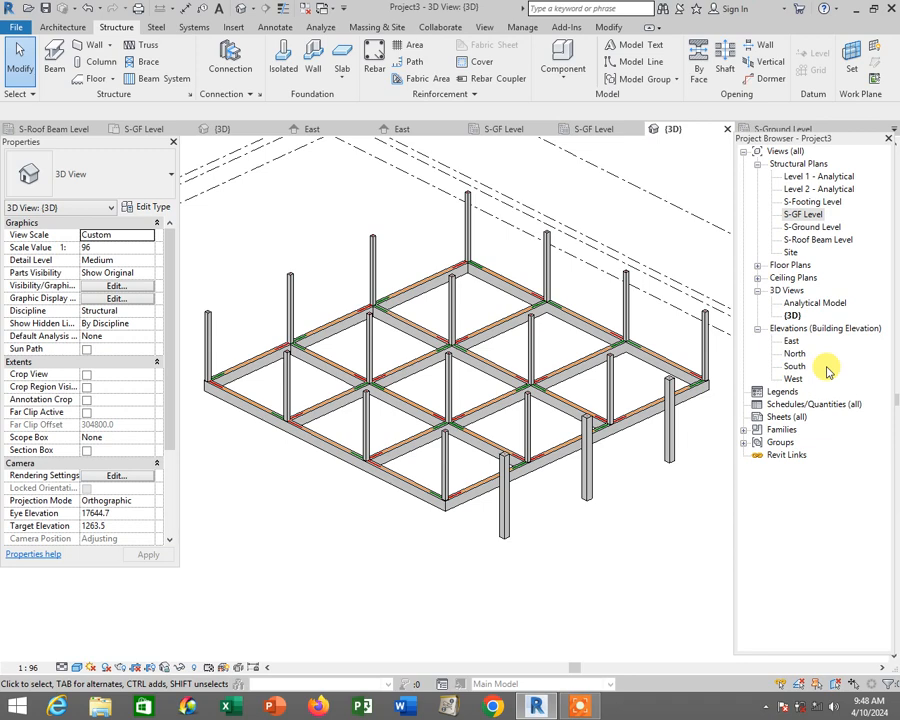
double_click(812, 227)
scroll(545, 340, up, 3)
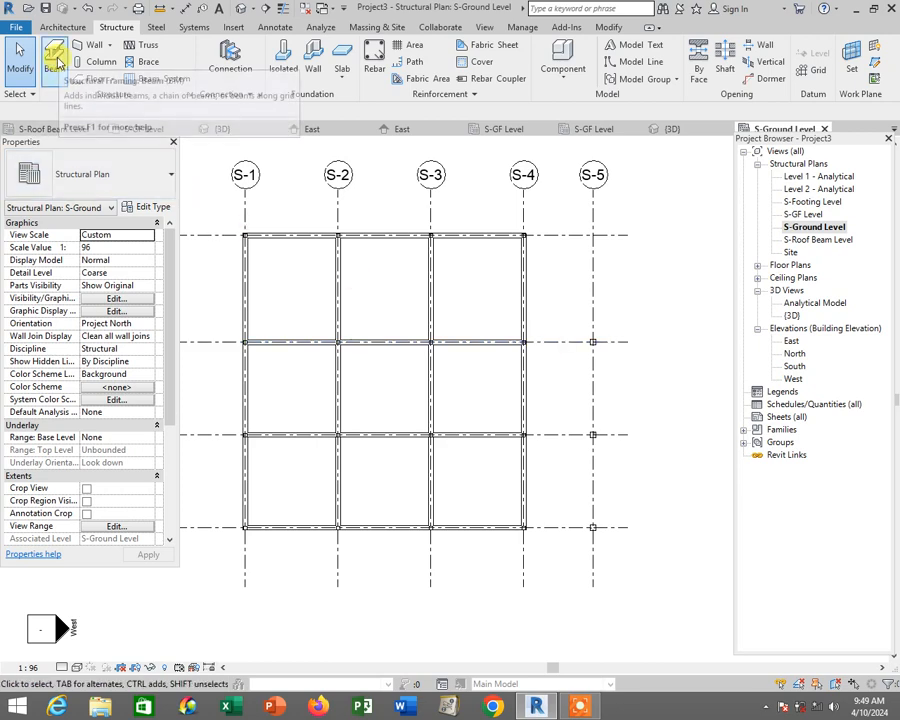
click(56, 62)
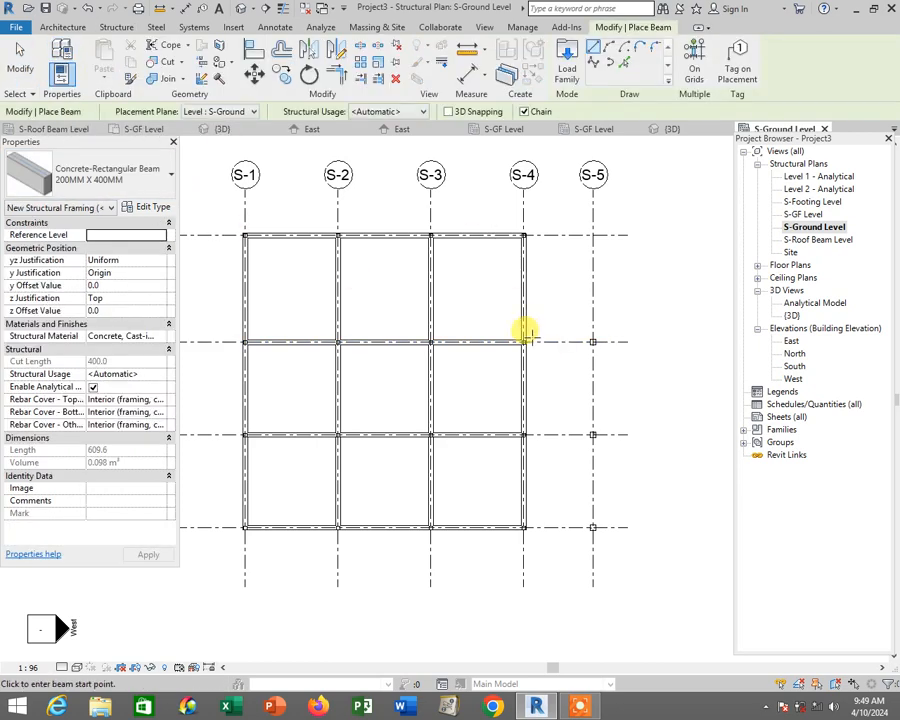
click(523, 341)
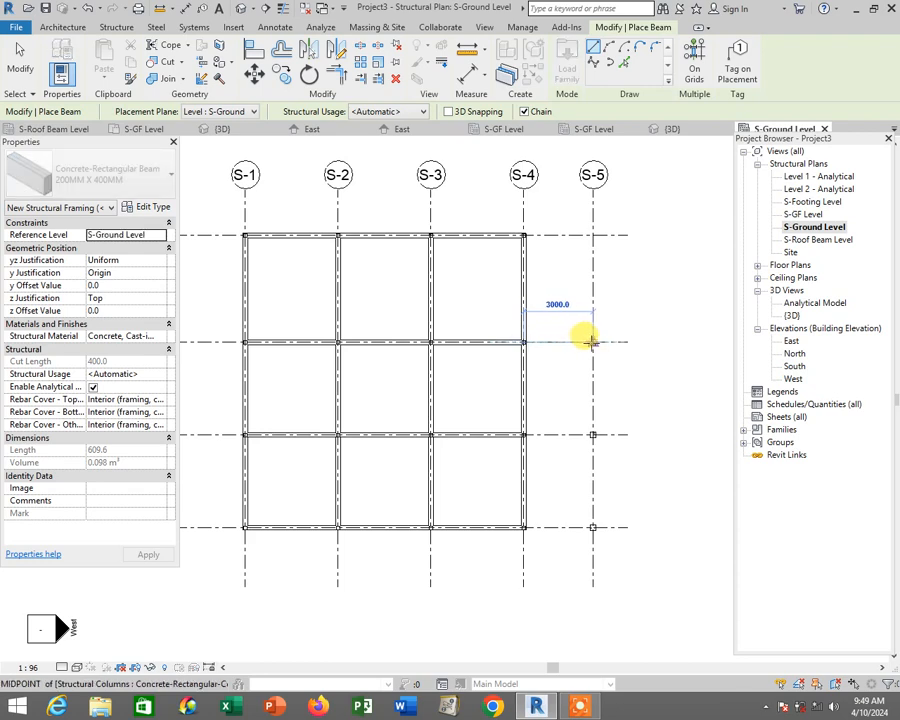
click(592, 341)
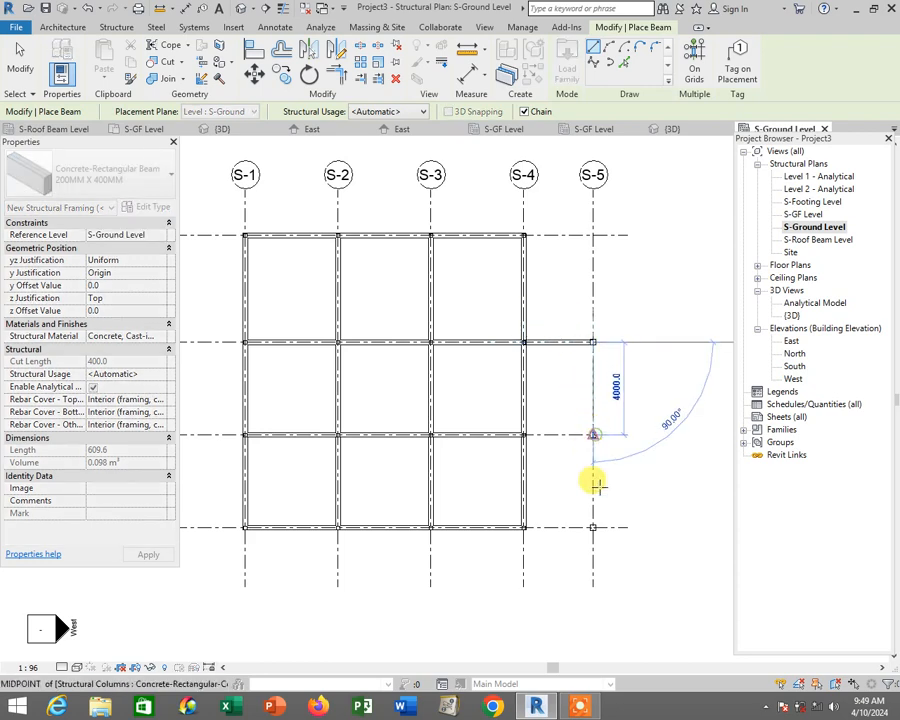
Continue the beam chain along grid S-5 from S-B through S-C to S-D and along S-D back to S-4, and end placement
click(593, 434)
click(560, 524)
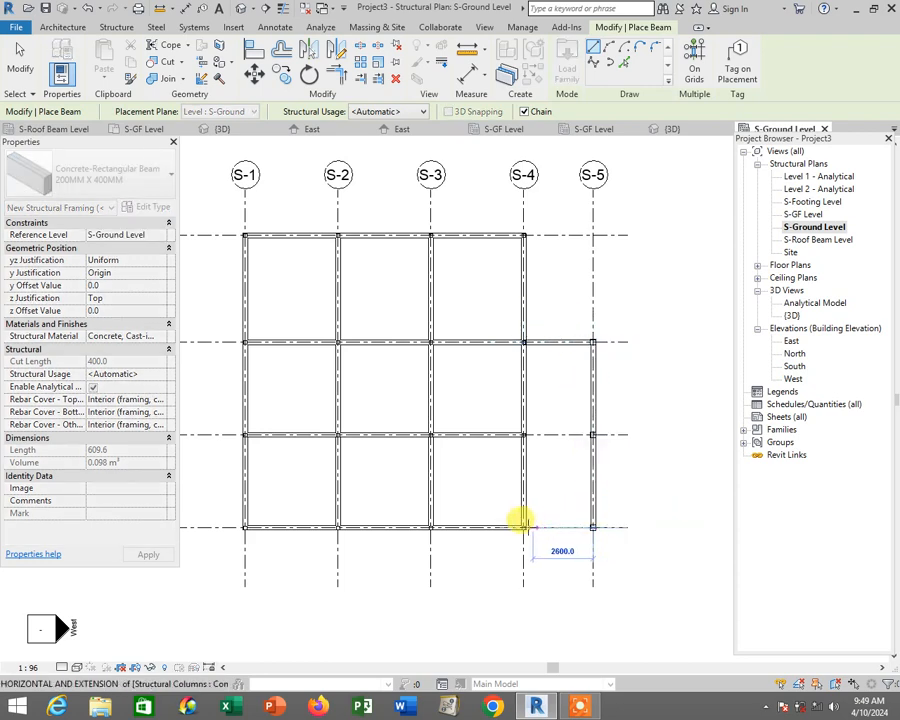
click(520, 522)
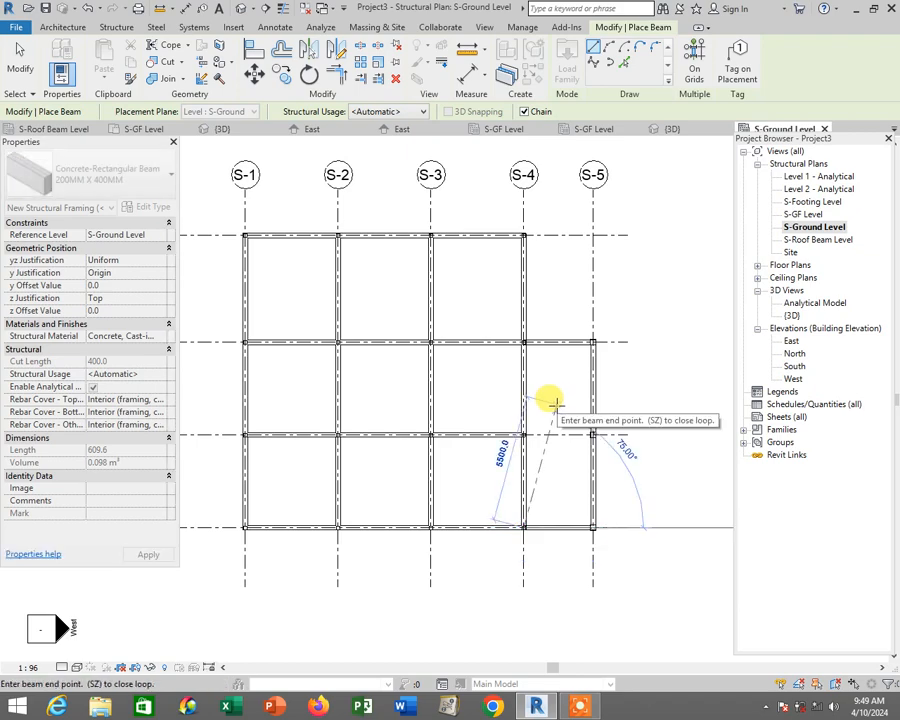
key(Escape)
key(Escape)
Place a 200MM X 400MM beam along grid S-C from S-4 to S-5 on the S-Ground Level plan
click(55, 60)
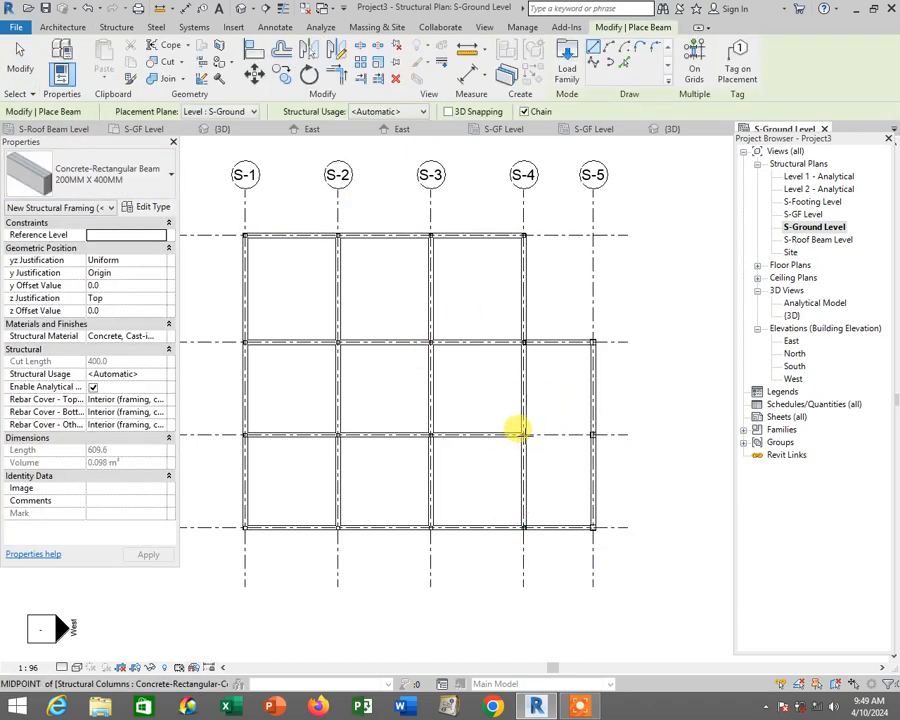
click(521, 432)
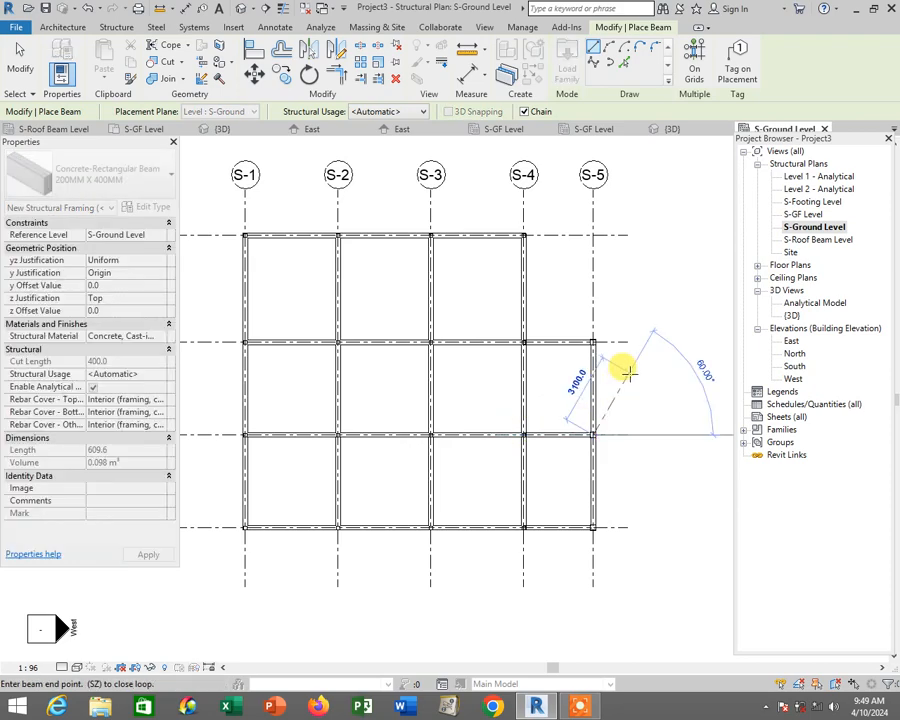
key(Escape)
key(Escape)
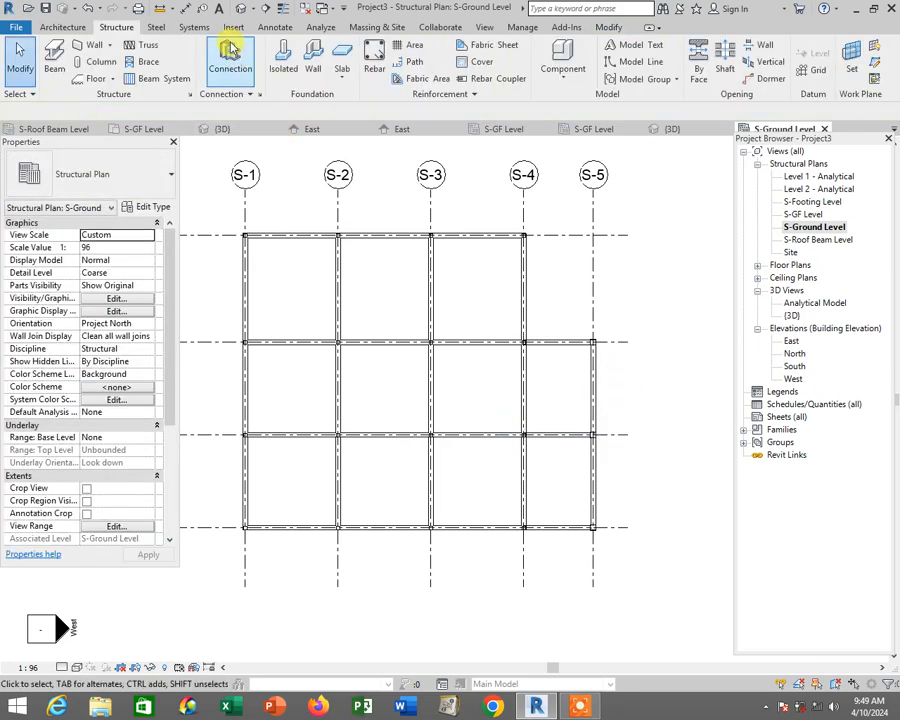
Examine the beams between grids S-4 and S-5 in Project3's 3D view and on the S-GF Level plan
click(242, 10)
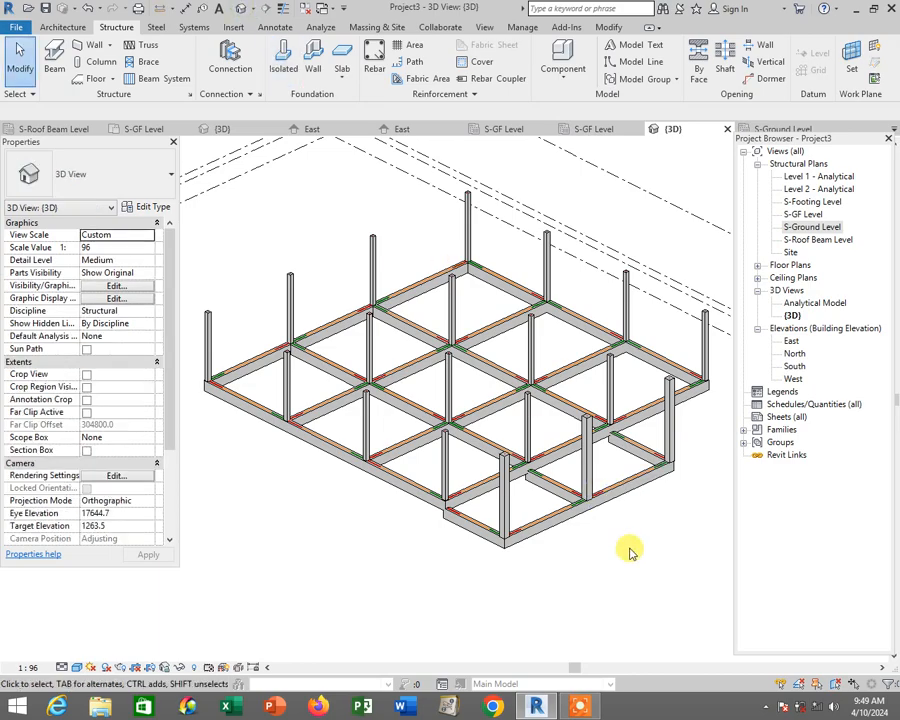
shift+middle_drag(577, 530, 474, 572)
scroll(446, 506, up, 6)
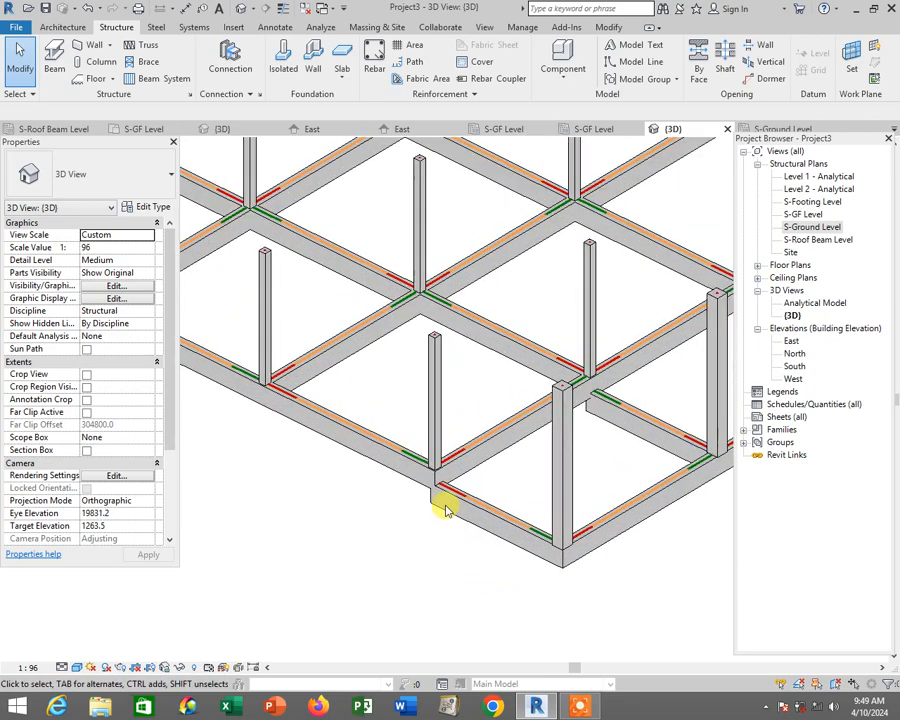
scroll(446, 470, down, 5)
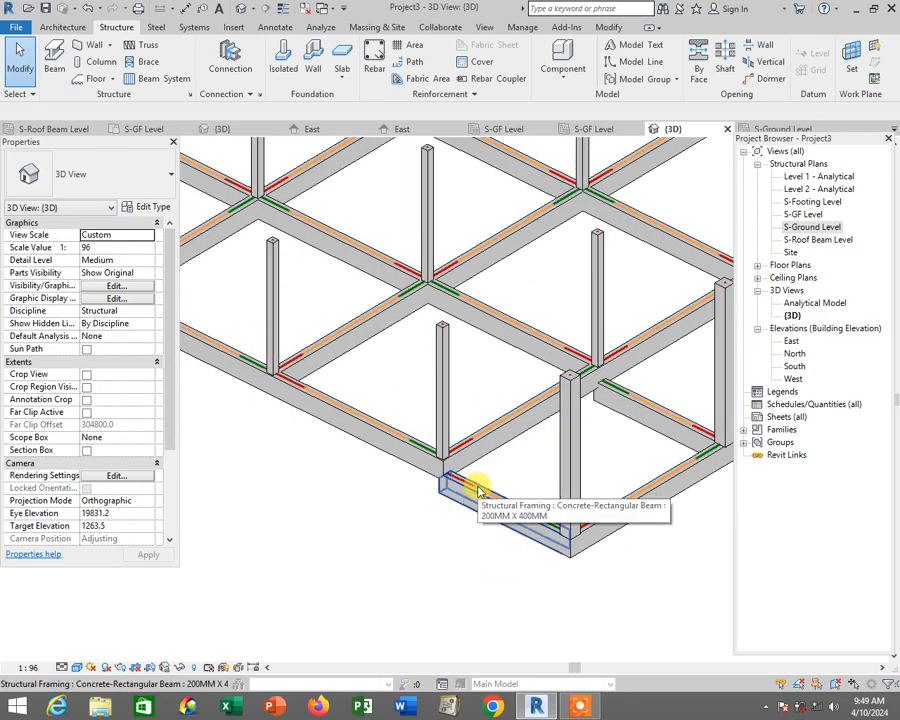
mouse_move(649, 560)
shift+middle_down()
mouse_move(558, 562)
mouse_move(655, 563)
shift+middle_up()
scroll(647, 556, down, 6)
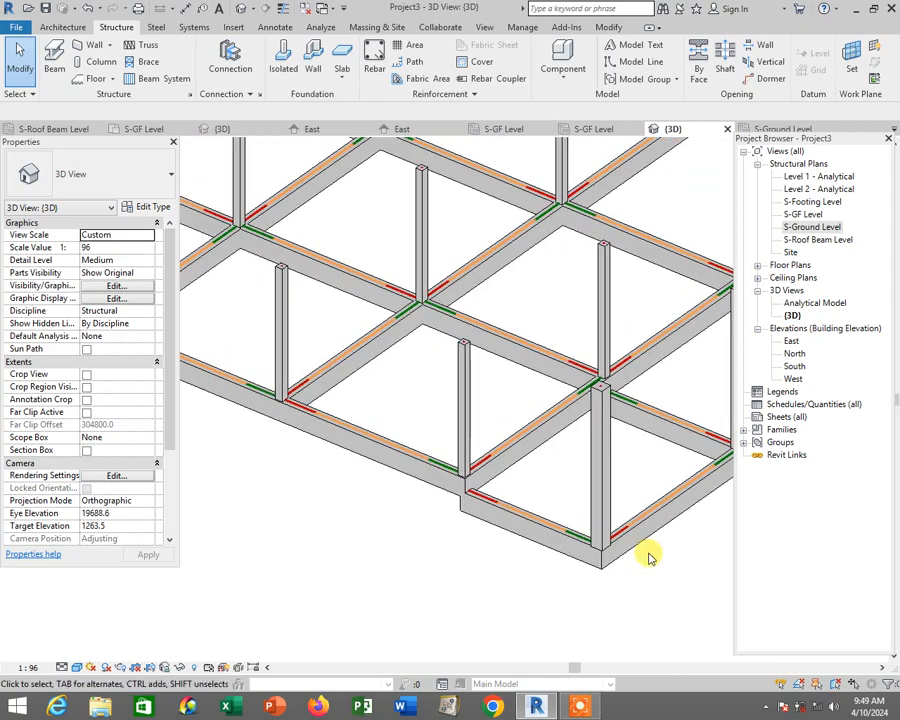
scroll(598, 538, up, 3)
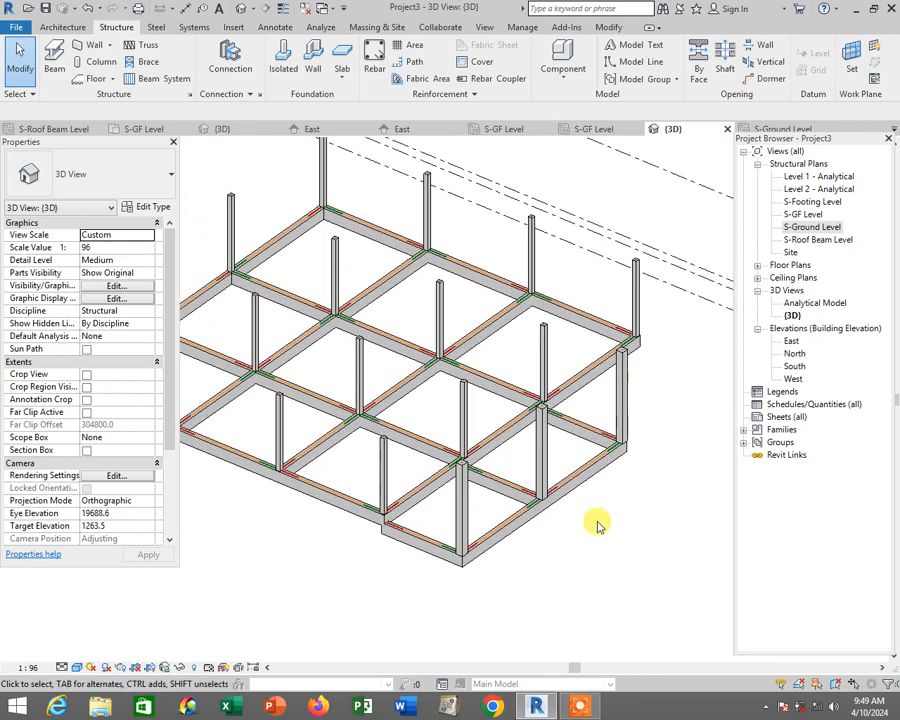
shift+middle_drag(597, 526, 628, 515)
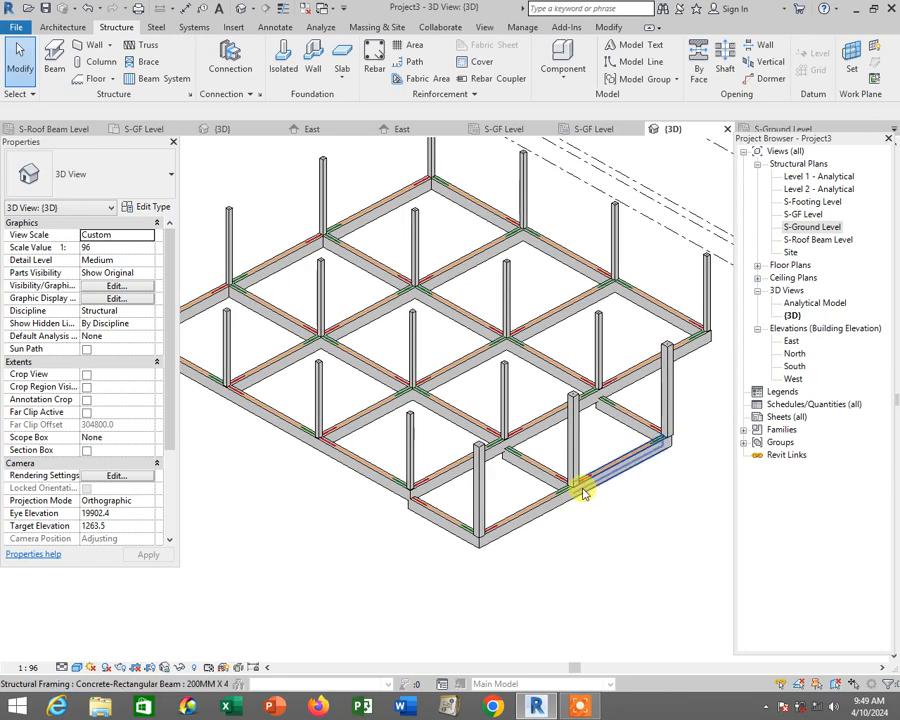
click(585, 129)
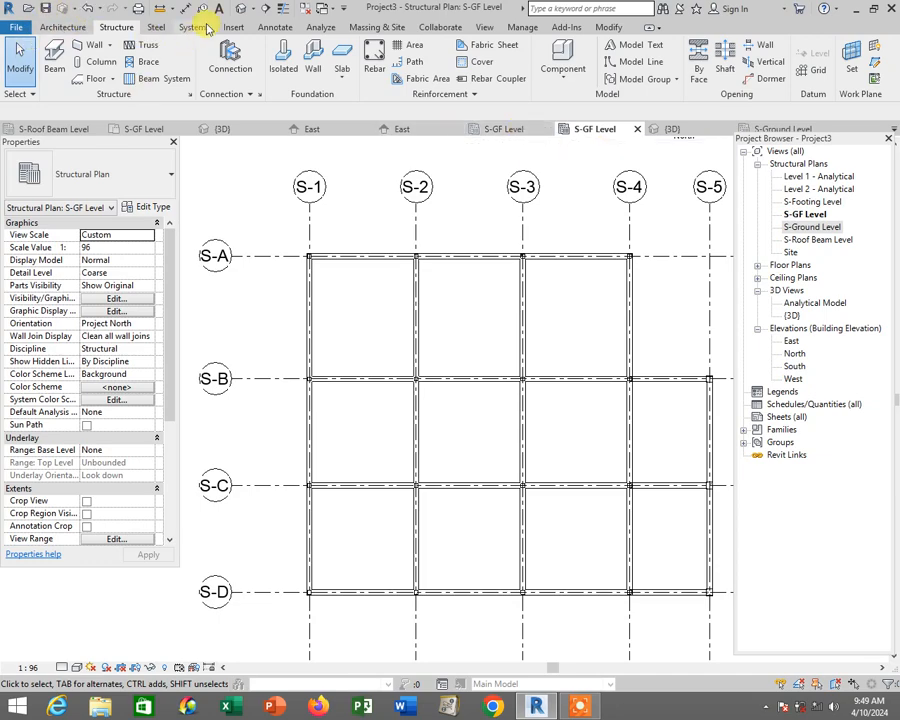
click(240, 10)
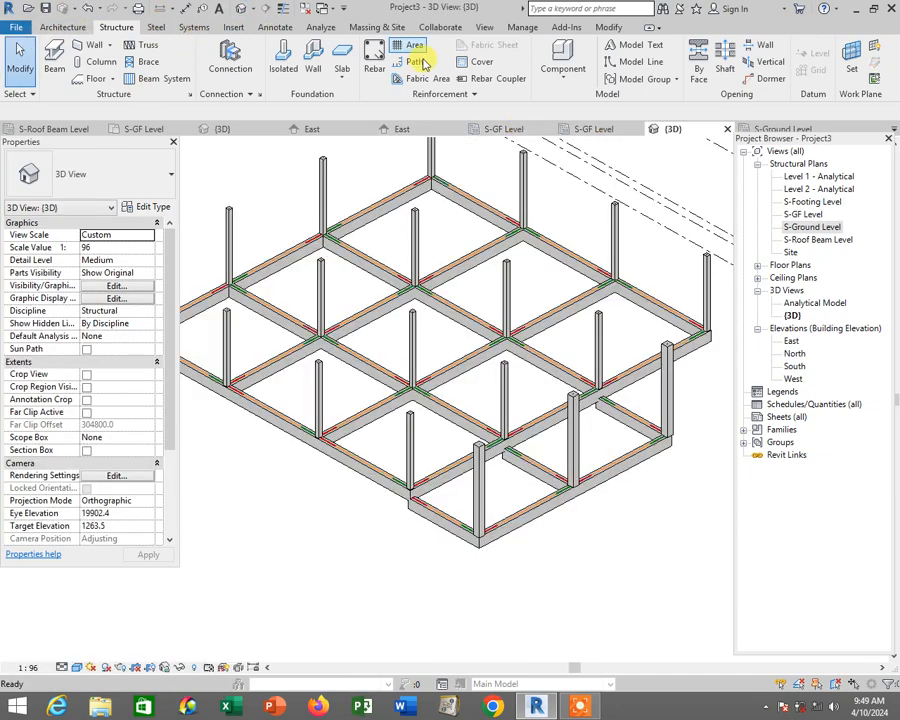
In REVIT STRUCTURE 1's 3D view, inspect the type and level constraints of the lower column standing on the footing at S-3 and S-D
click(506, 130)
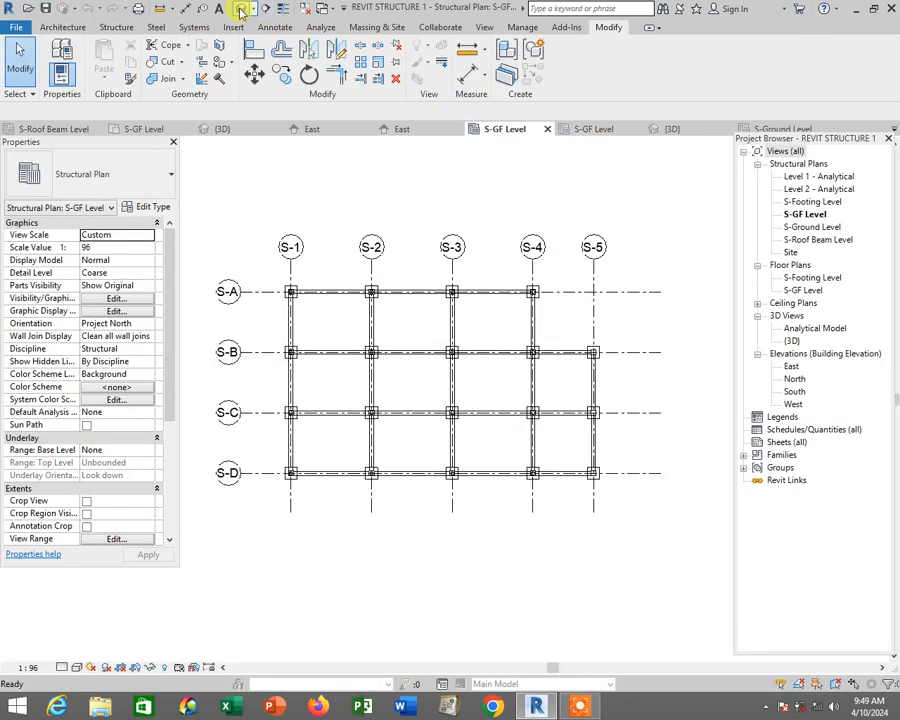
click(240, 10)
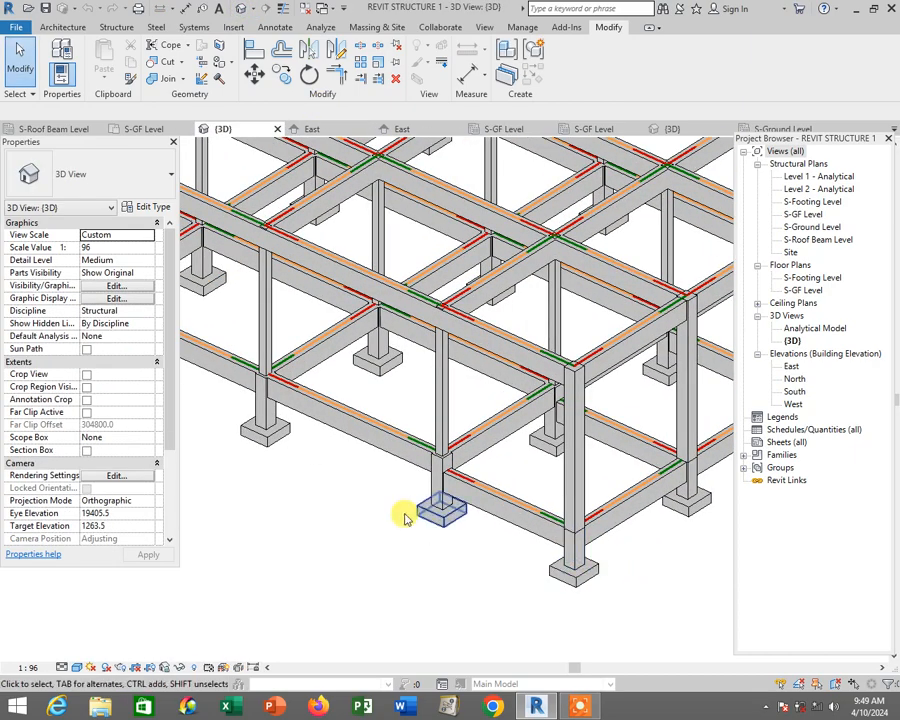
click(267, 417)
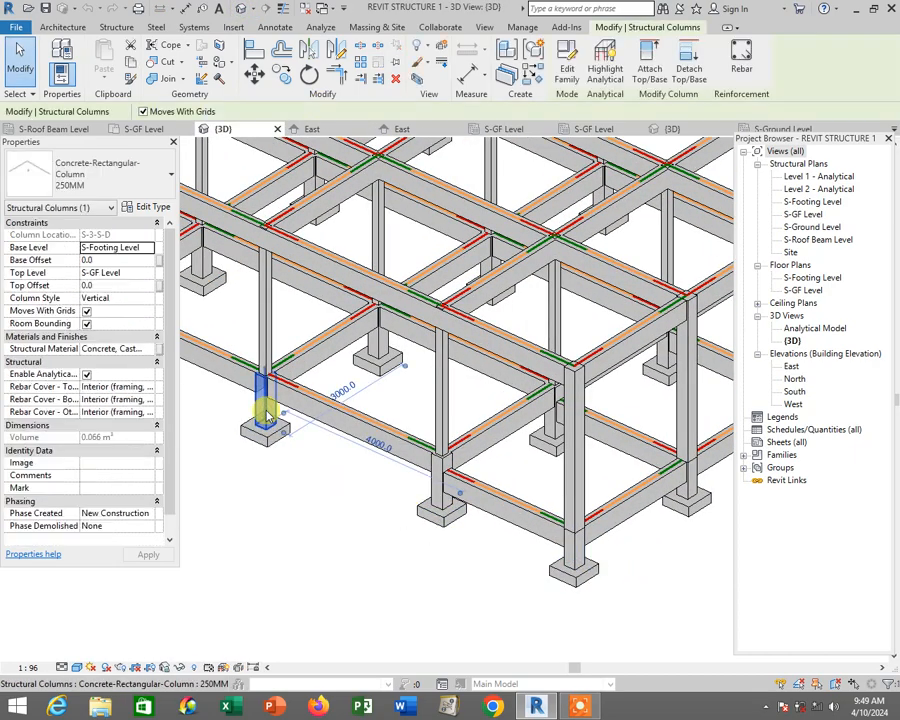
middle_drag(267, 417, 426, 504)
scroll(355, 472, up, 2)
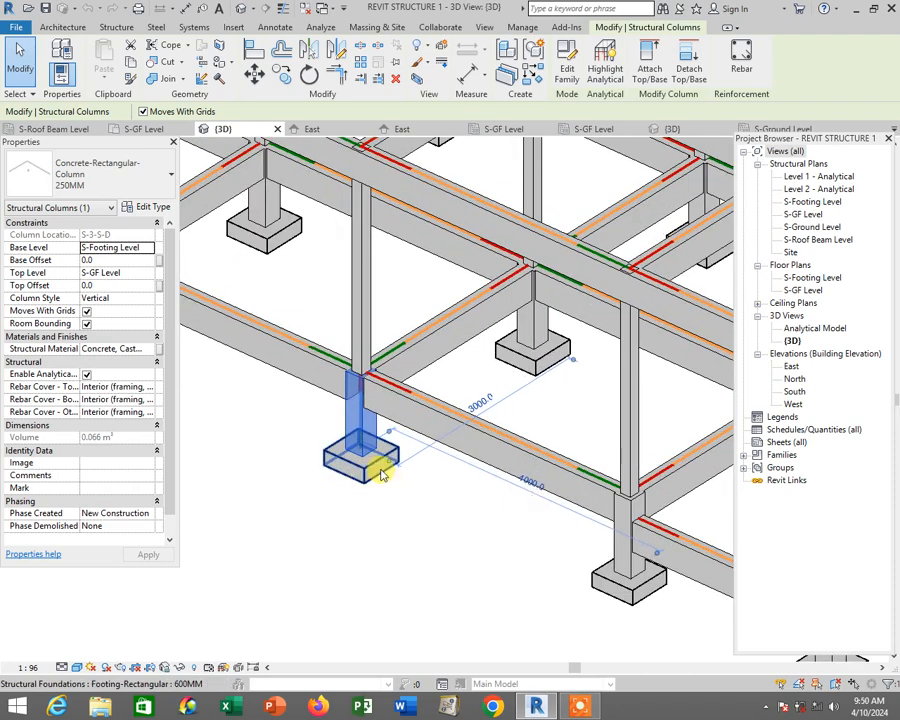
click(414, 495)
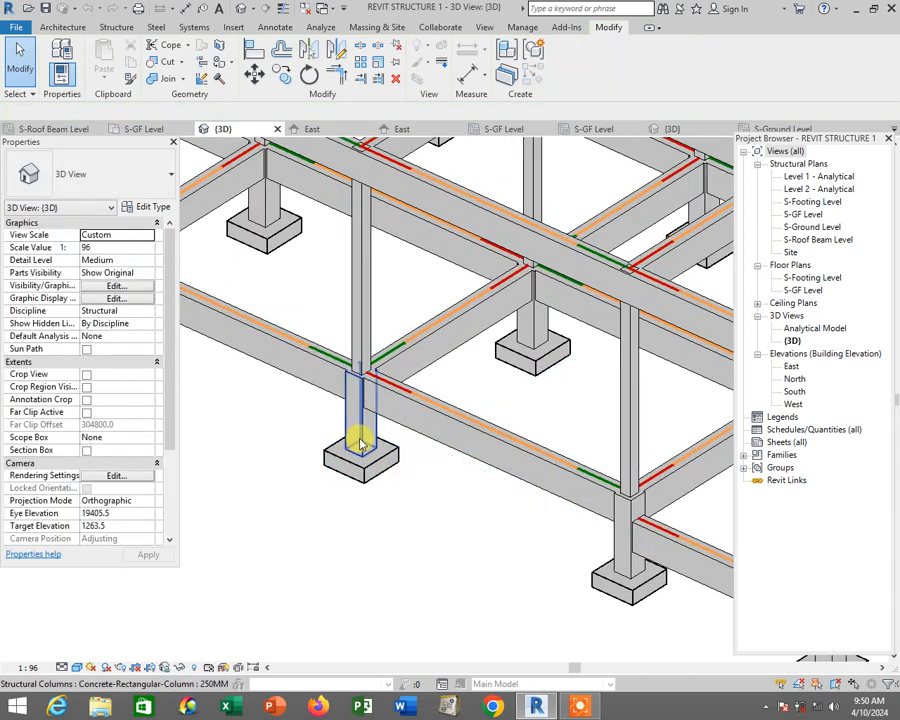
click(361, 443)
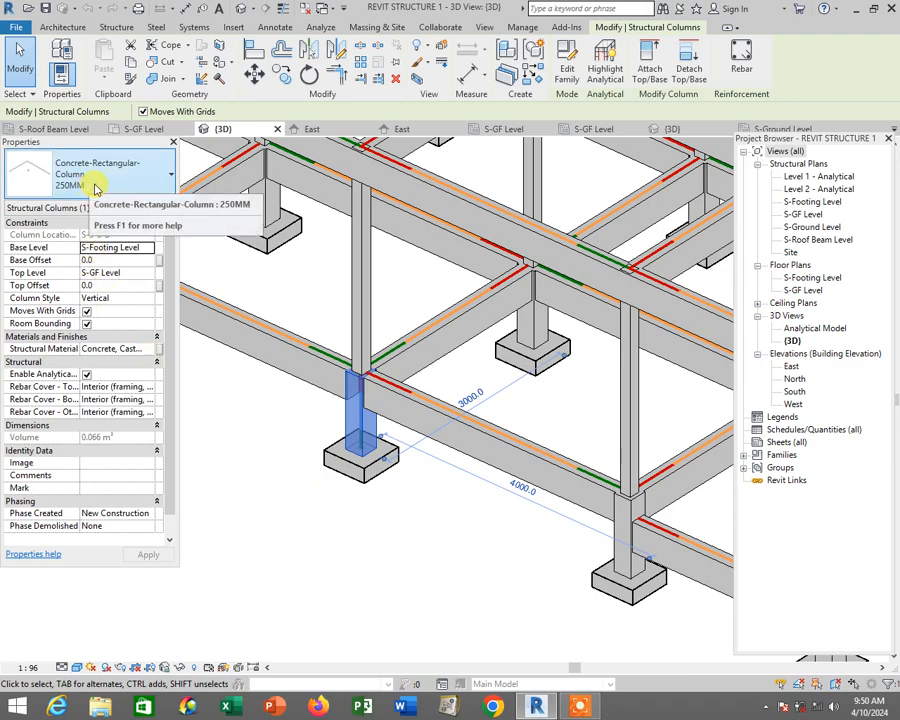
scroll(588, 583, down, 2)
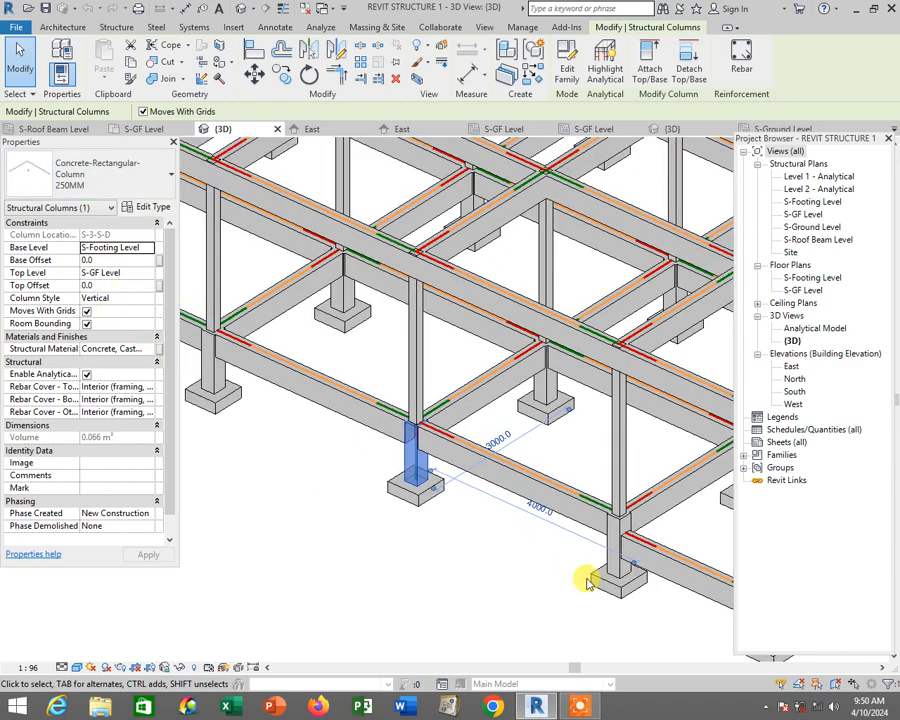
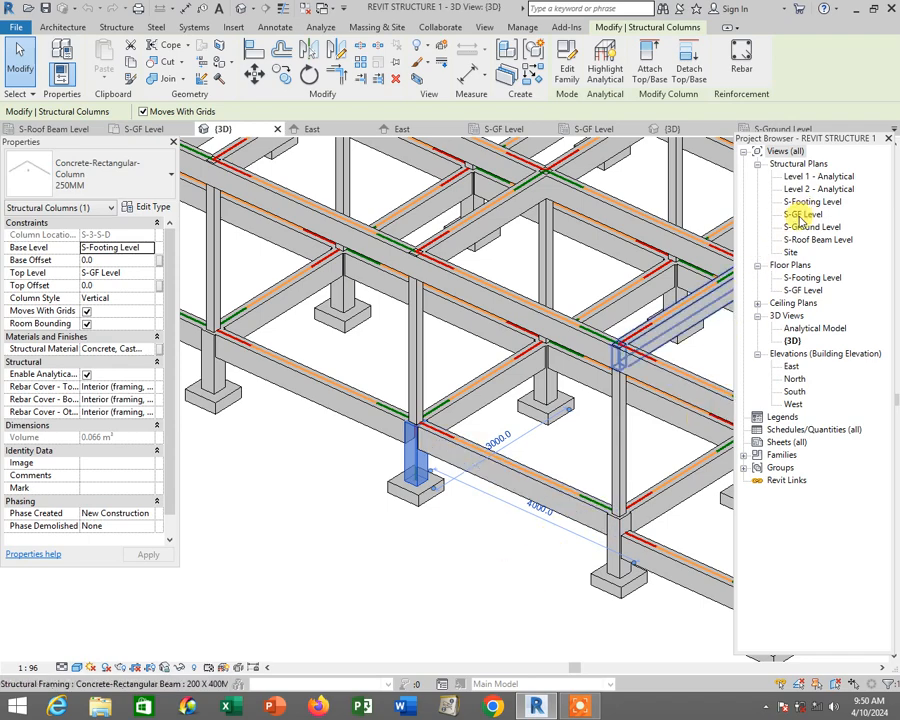
Compare the S-GF Level plan in REVIT STRUCTURE 1 with the S-GF Level plan and 3D view of Project3
double_click(800, 216)
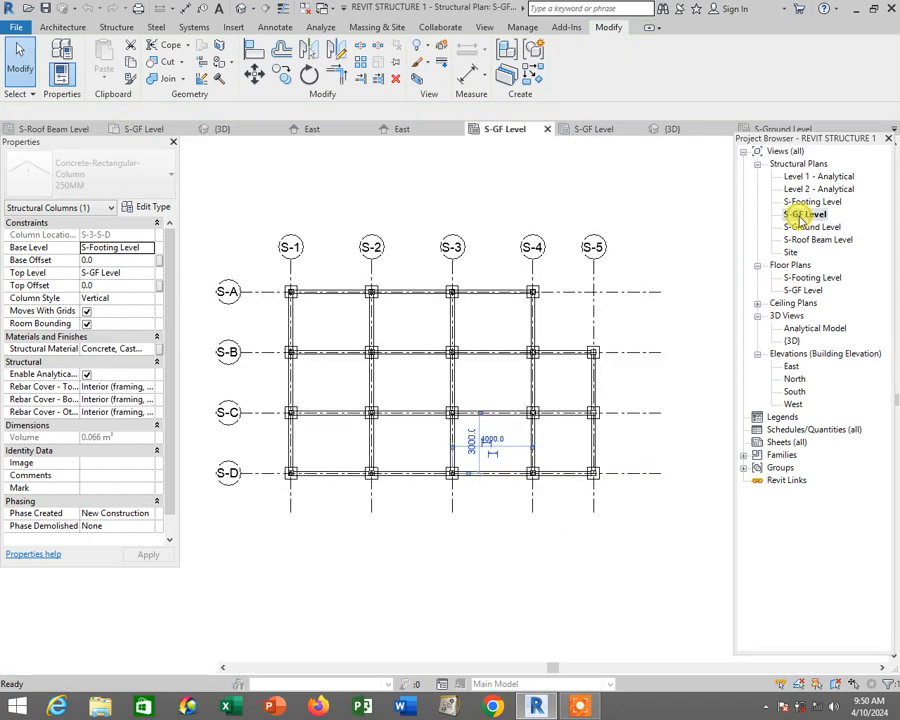
click(599, 131)
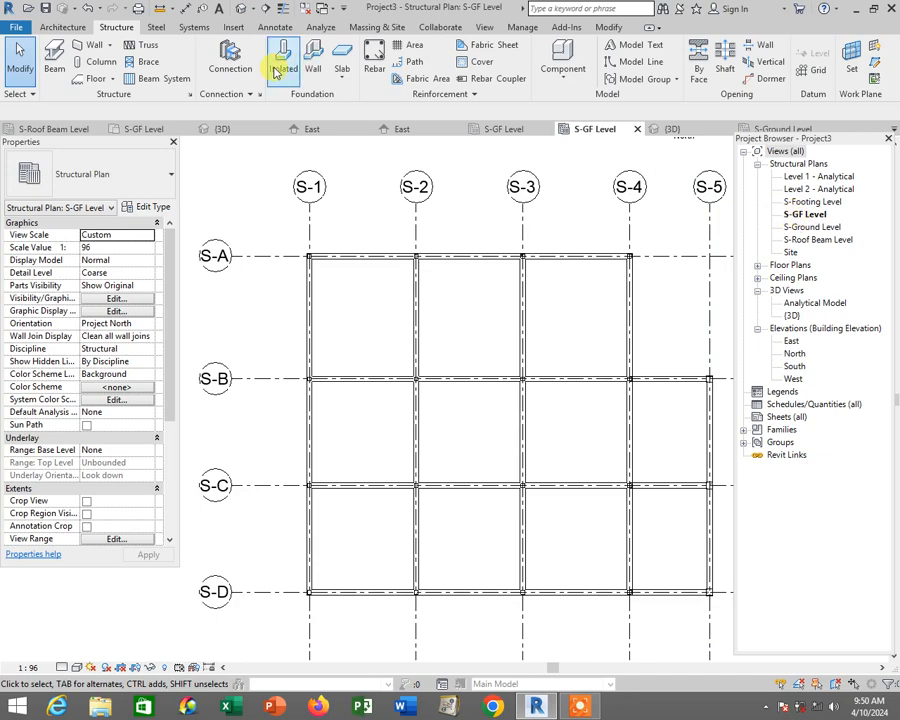
click(241, 10)
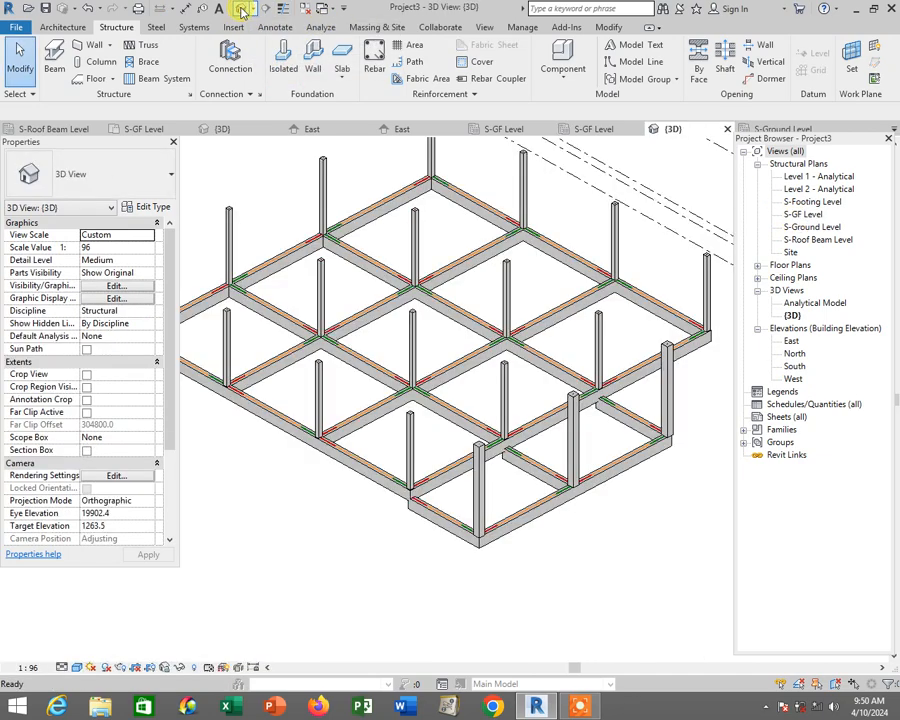
double_click(800, 214)
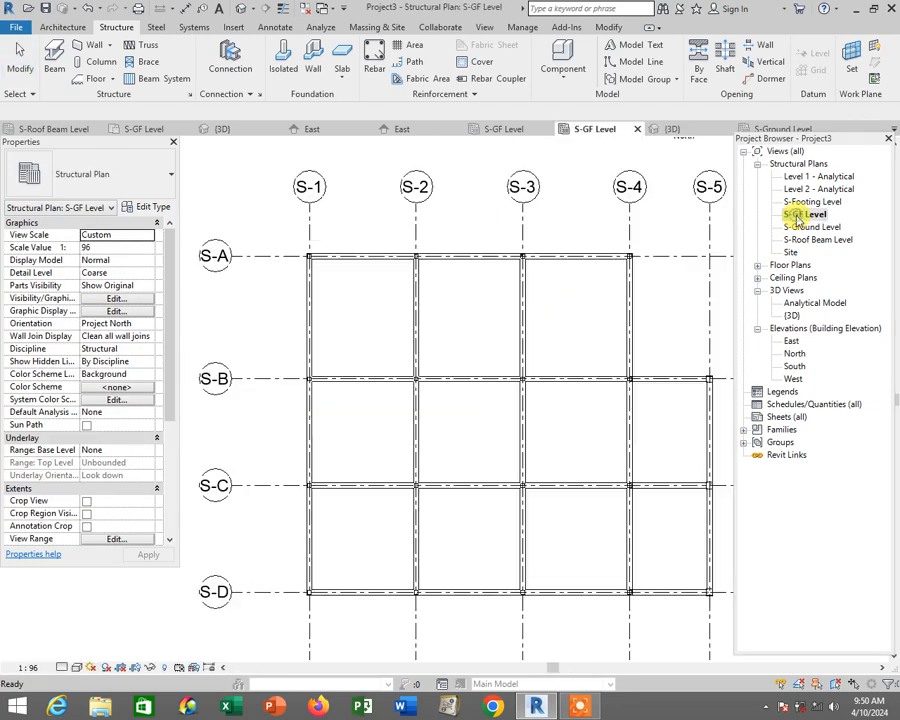
scroll(496, 293, down, 2)
middle_drag(622, 493, 579, 478)
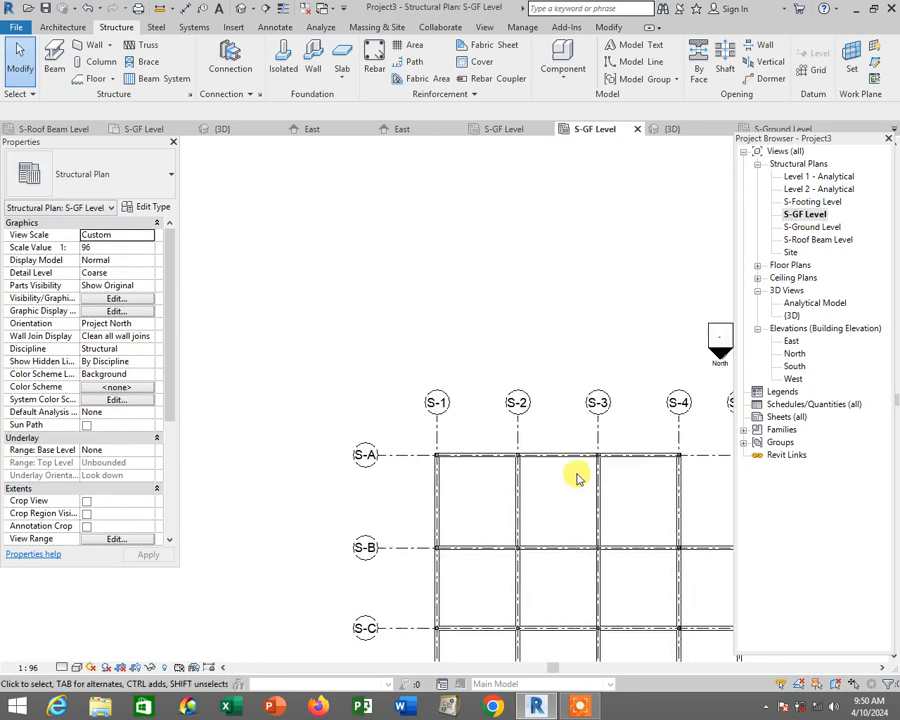
middle_drag(512, 450, 359, 270)
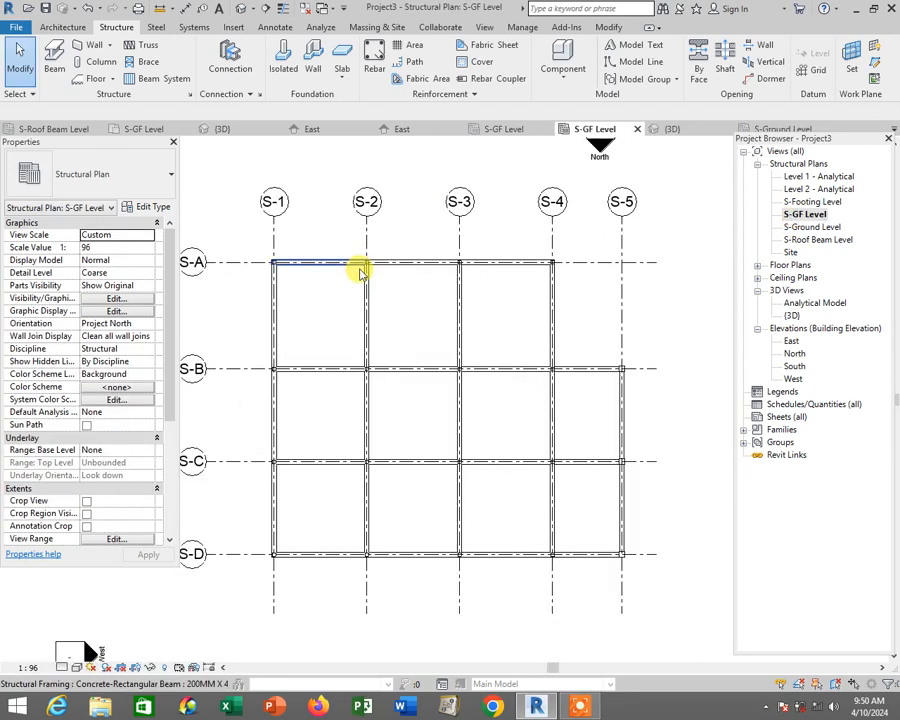
scroll(421, 258, up, 1)
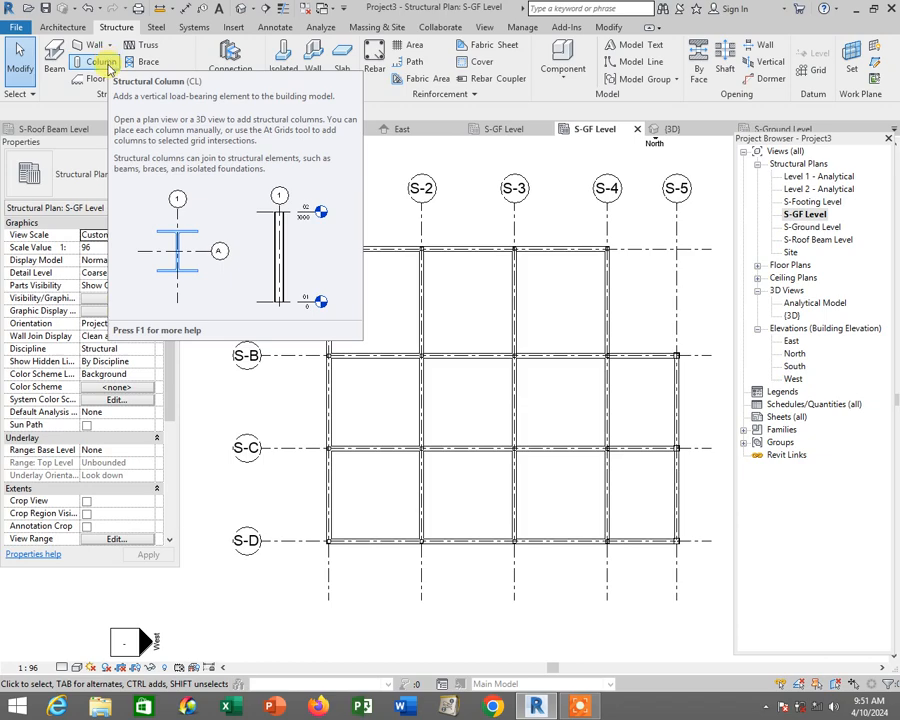
Set up vertical 250 MM Concrete-Rectangular-Column placement on Project3's S-GF Level plan, with Depth down to S-Footing Level
click(105, 66)
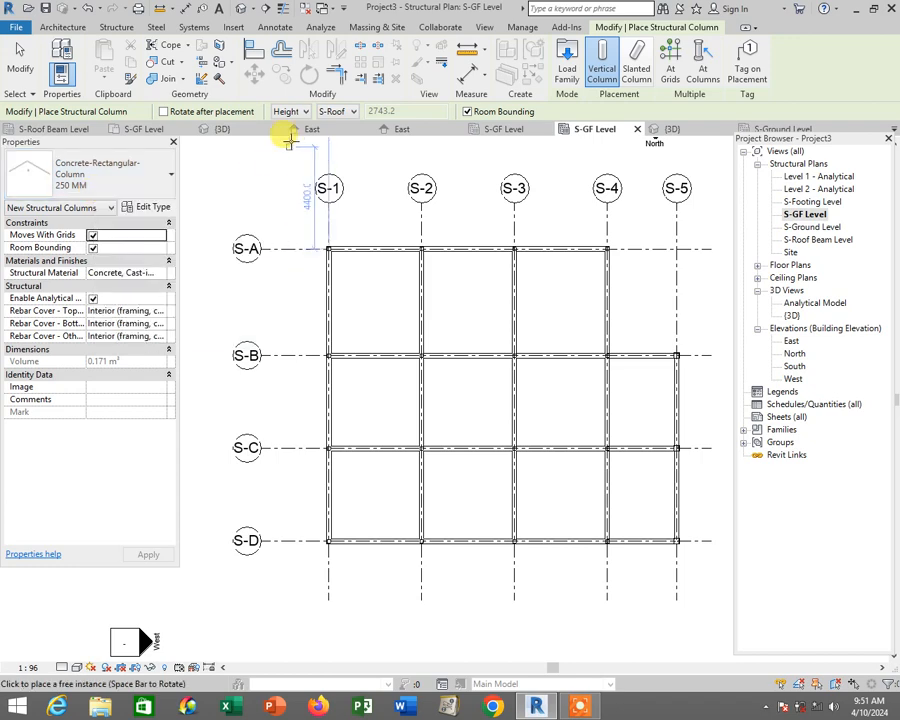
click(305, 112)
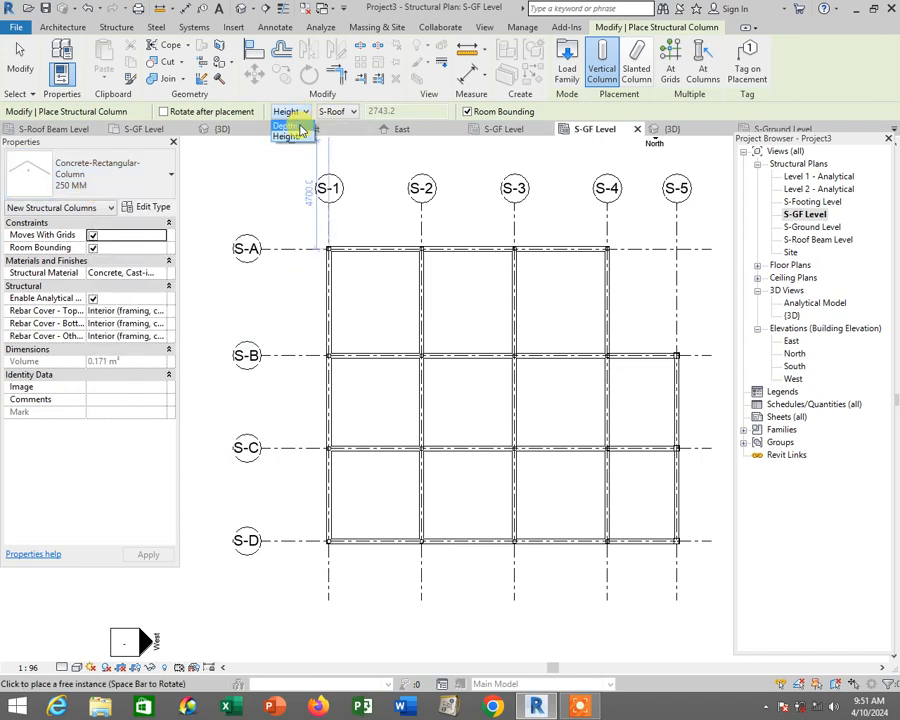
click(296, 127)
click(348, 112)
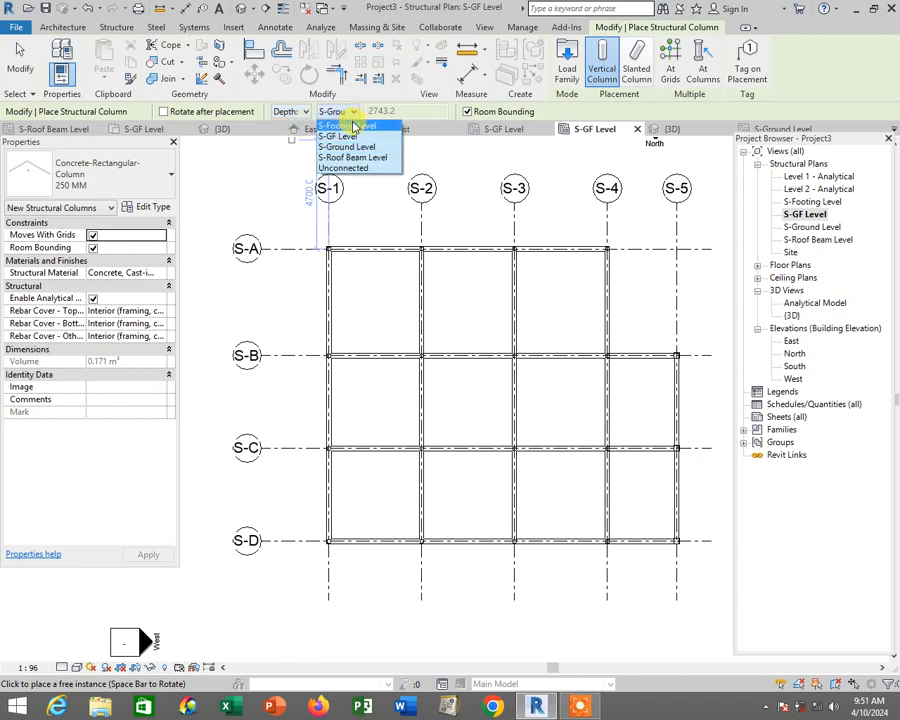
click(352, 125)
click(306, 112)
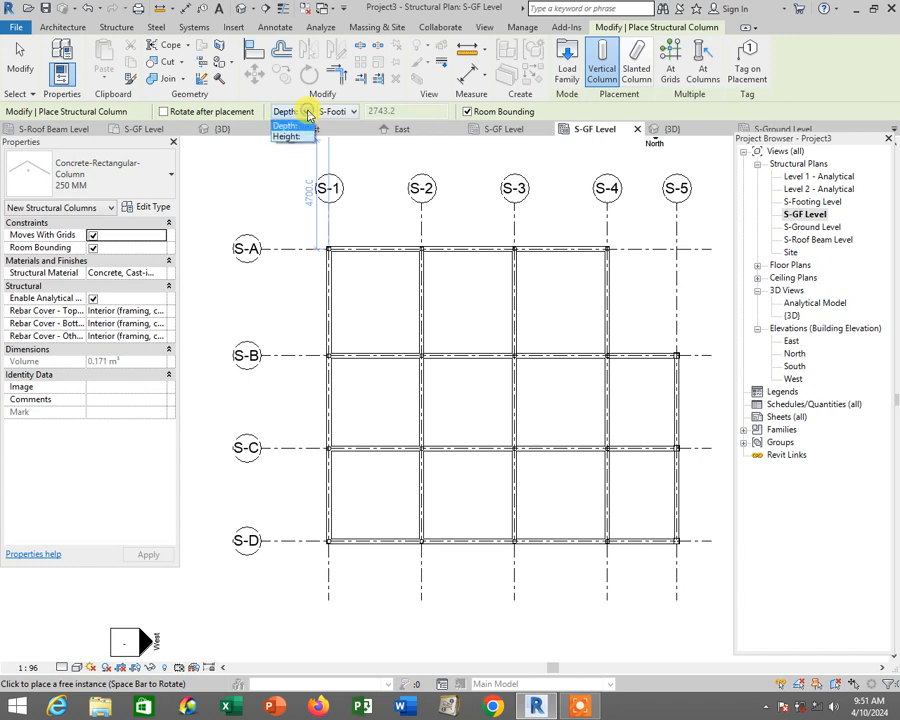
click(306, 126)
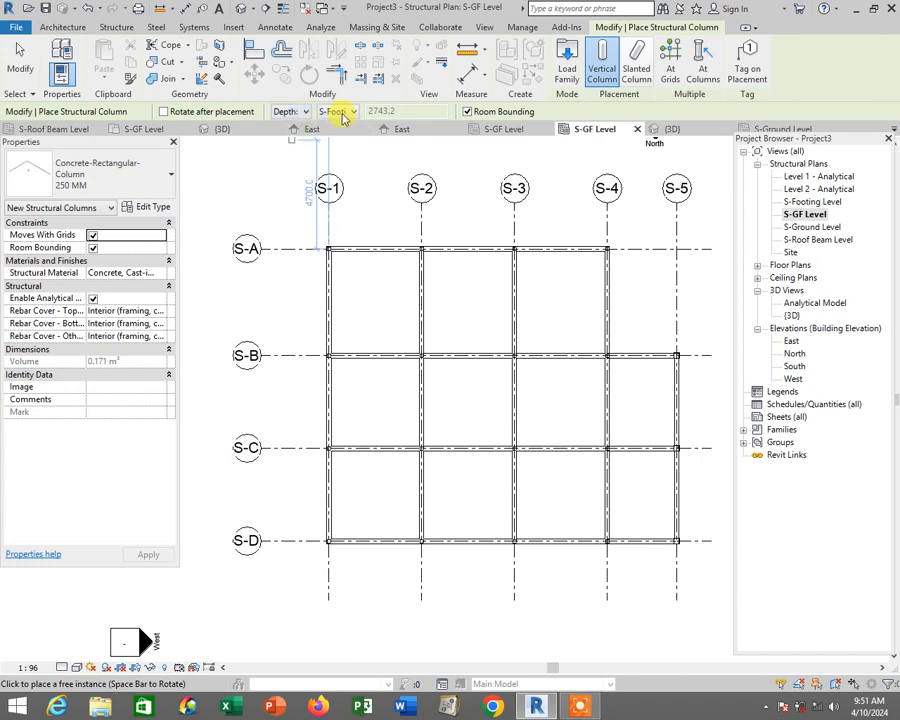
click(342, 112)
click(345, 127)
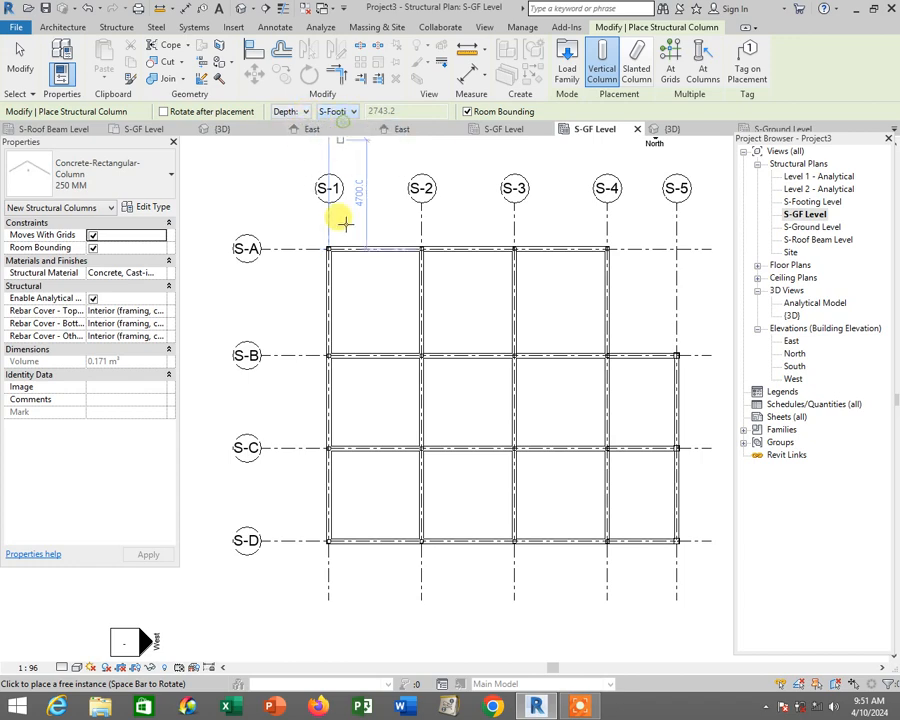
Place 250 MM columns along grid S-A at its intersections with S-1, S-2, S-3 and S-4
scroll(342, 232, up, 4)
click(314, 250)
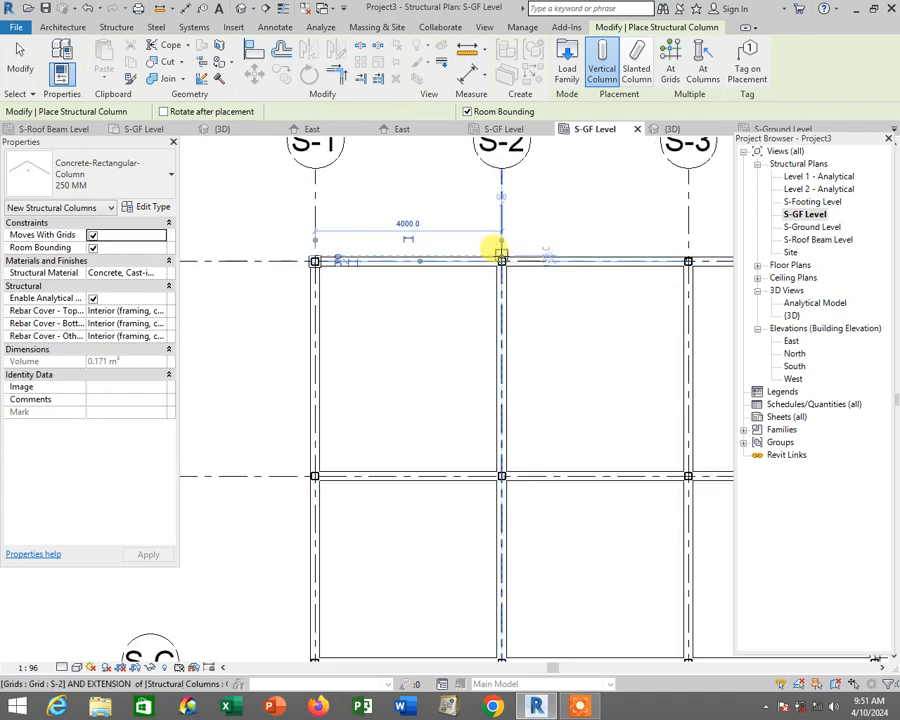
click(500, 255)
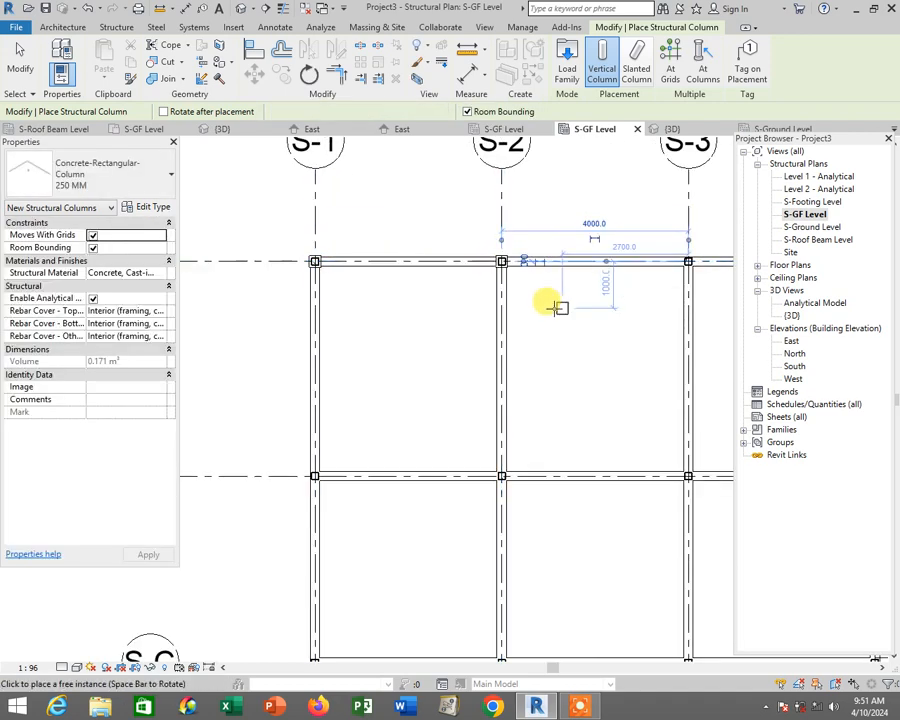
middle_drag(558, 307, 468, 313)
click(596, 265)
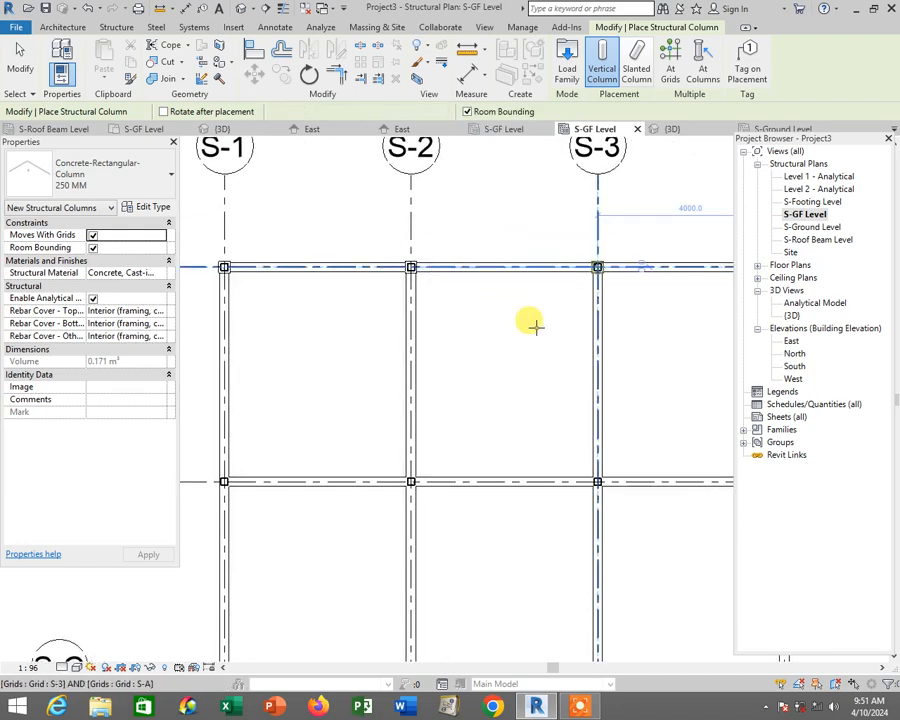
scroll(540, 338, down, 2)
middle_drag(566, 344, 497, 342)
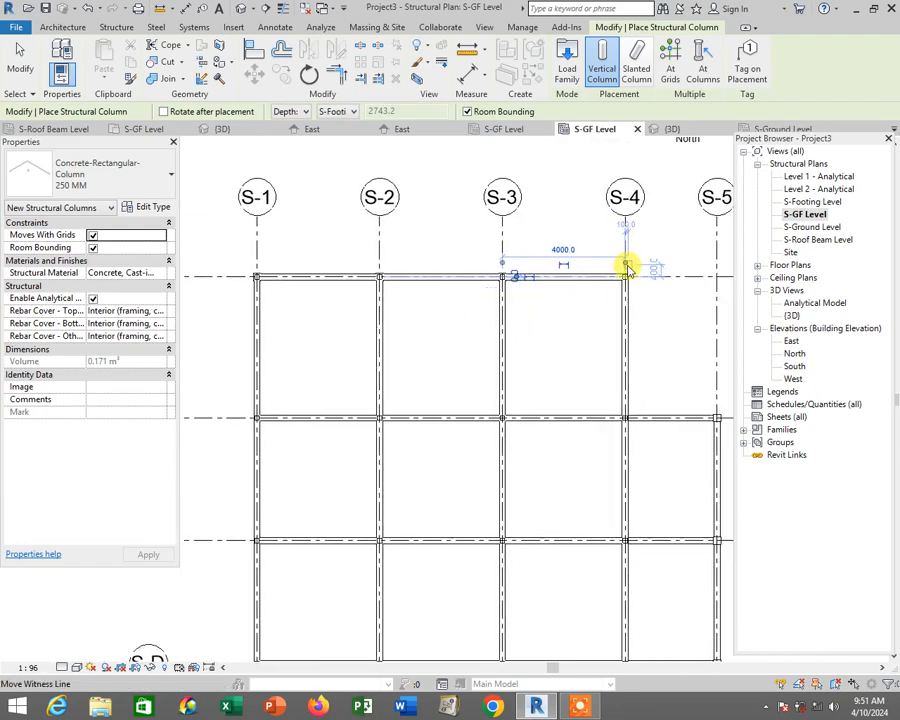
scroll(626, 262, up, 2)
click(622, 269)
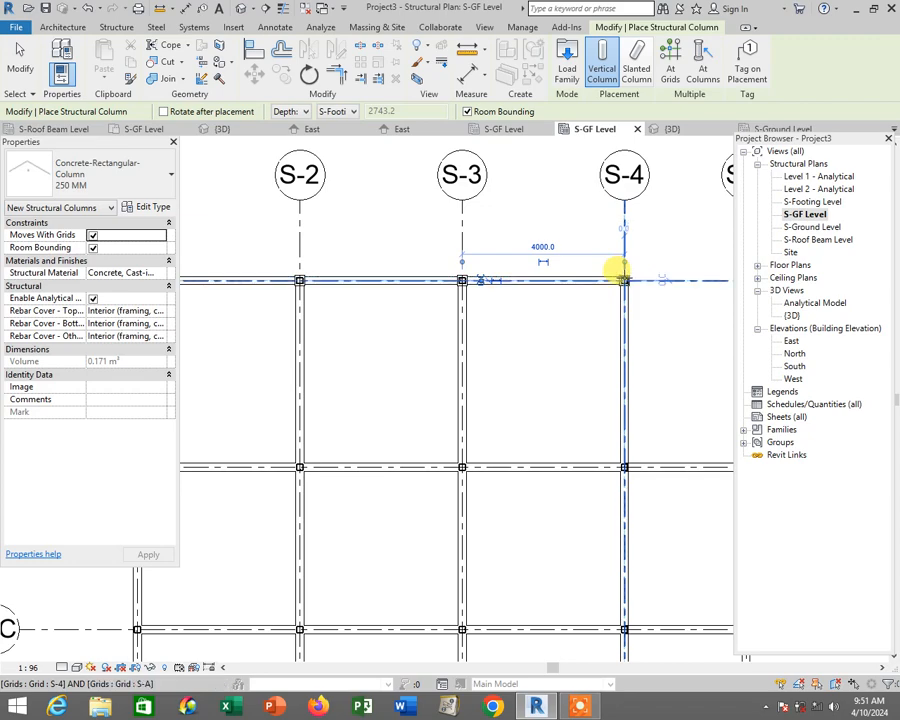
Place 250 MM columns along grid S-4 at its intersections with S-B, S-C and S-D
scroll(588, 453, down, 1)
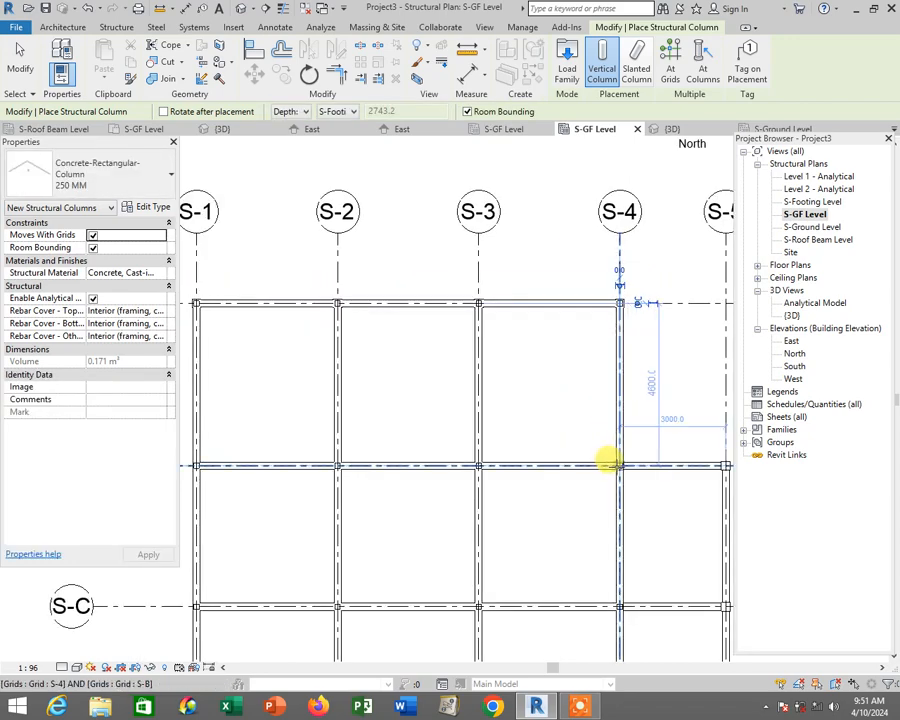
click(617, 465)
middle_drag(571, 427, 535, 299)
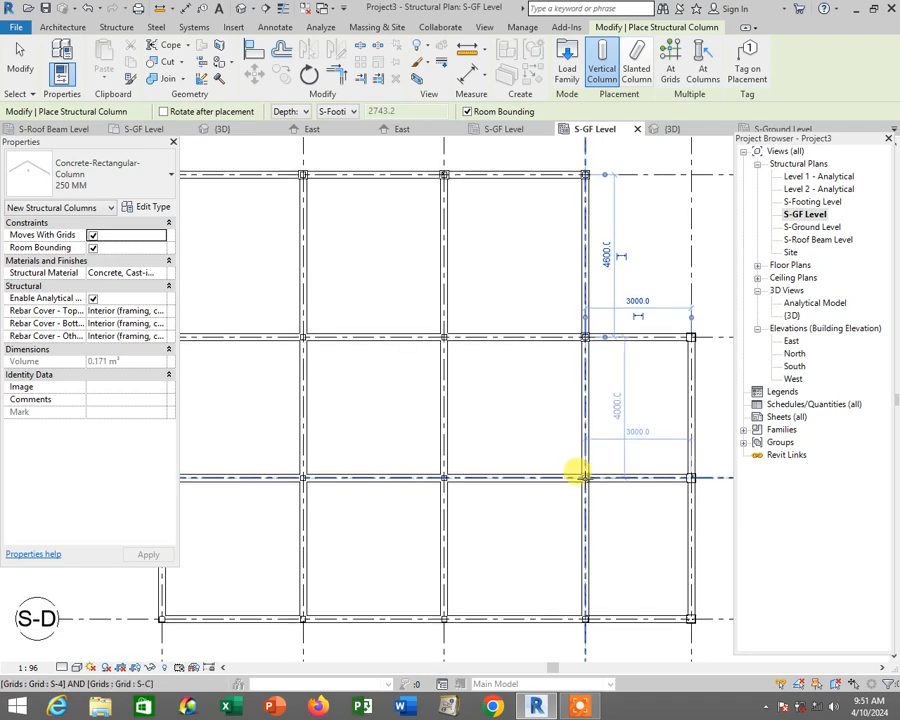
click(585, 477)
click(585, 605)
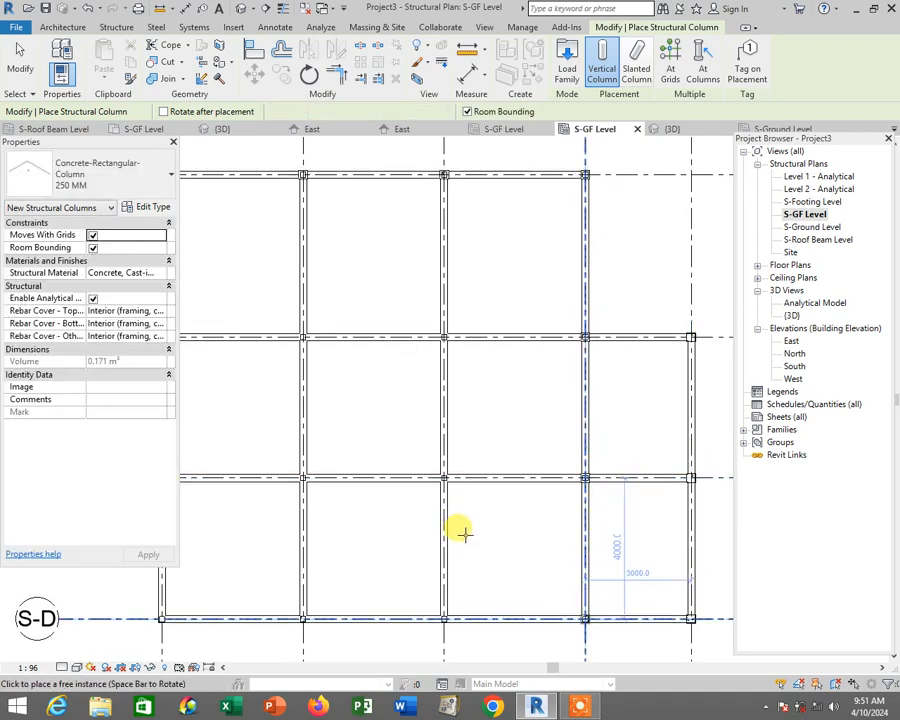
Place 250 MM columns along grid S-D at its intersections with S-3, S-2 and S-1
middle_drag(477, 527, 528, 476)
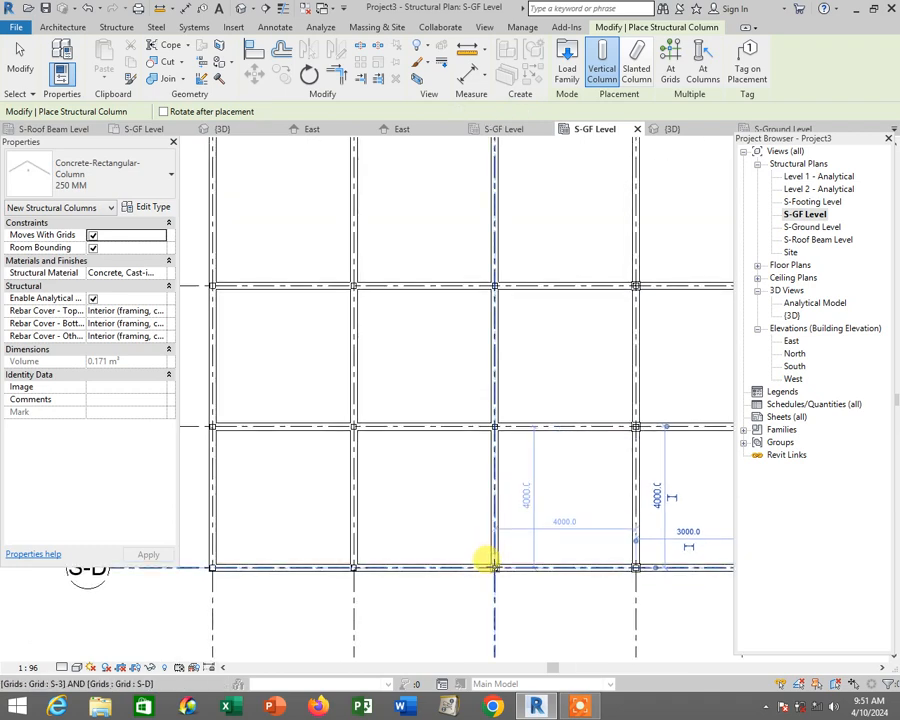
click(492, 562)
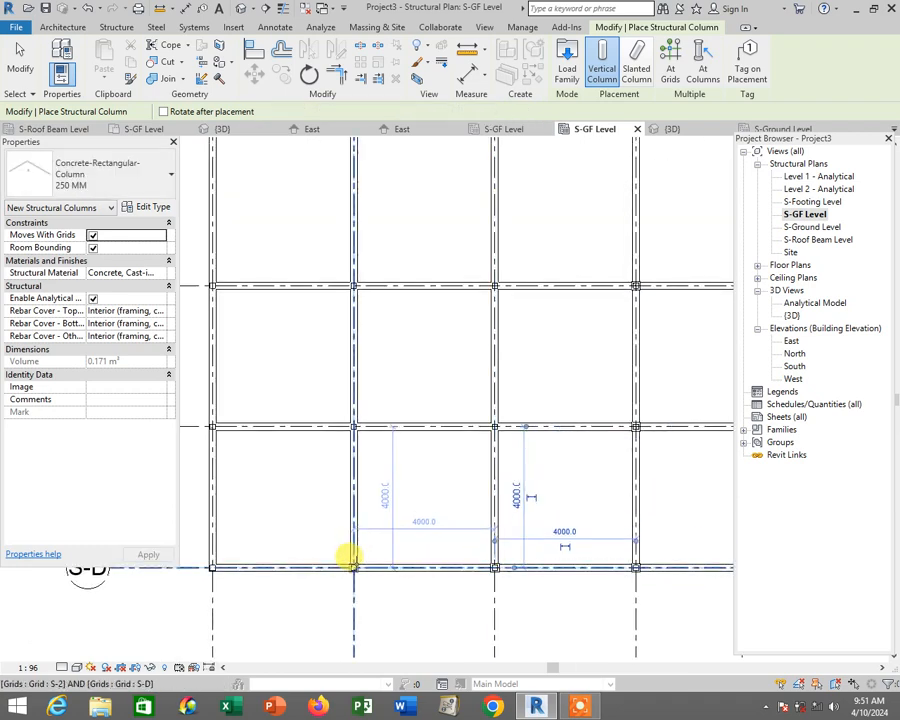
click(353, 560)
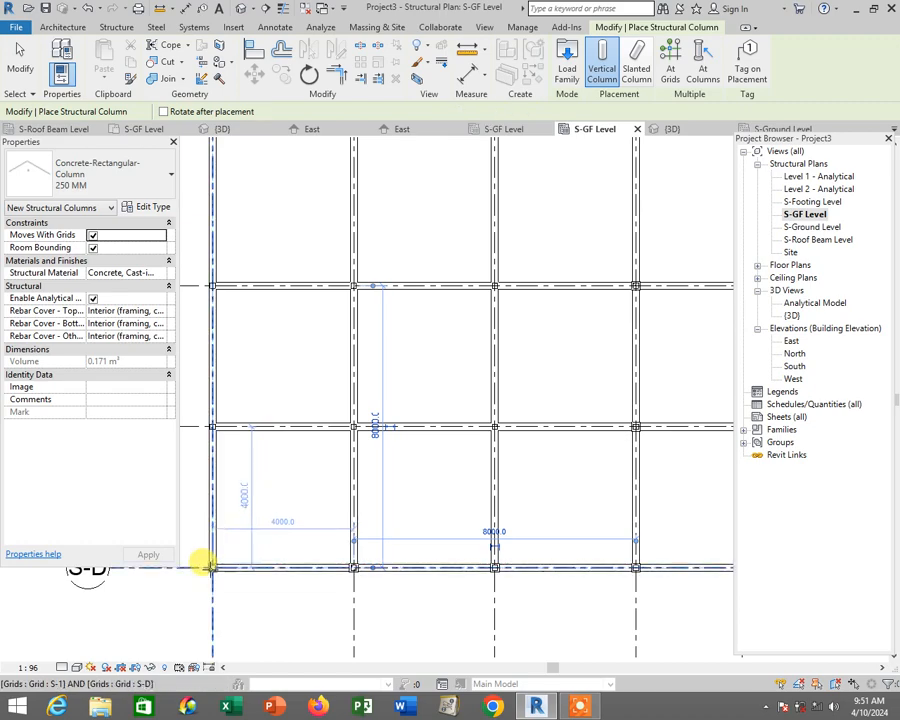
click(206, 561)
Place 250 MM columns along grid S-1 at its intersections with S-C and S-B
click(206, 425)
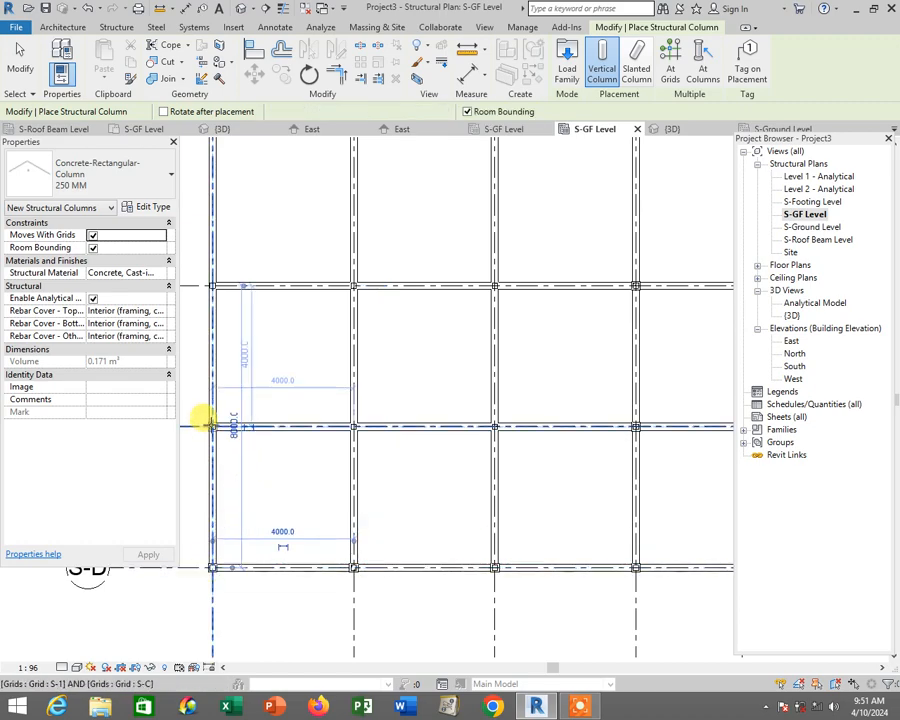
middle_drag(289, 384, 348, 423)
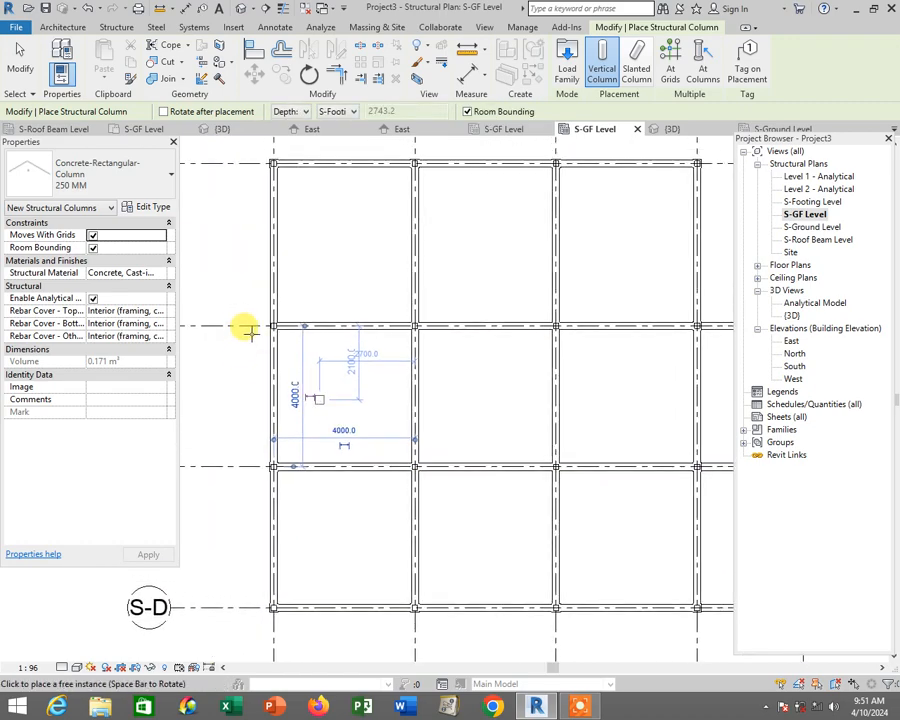
click(276, 324)
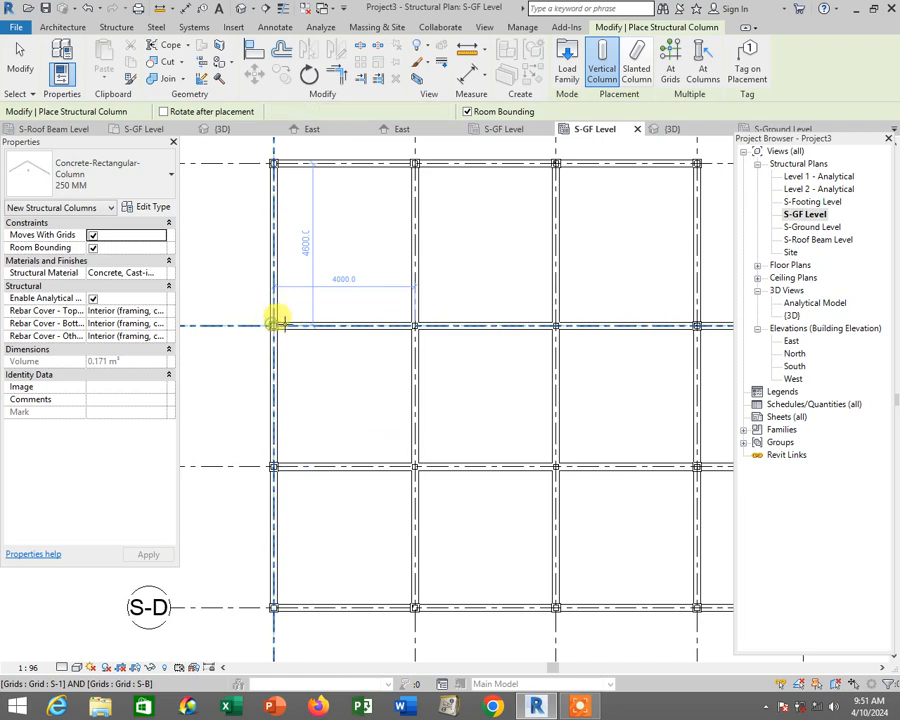
Place 250 MM columns at the interior intersections of grids S-2 and S-3 with S-B and S-C, and end placement
click(410, 322)
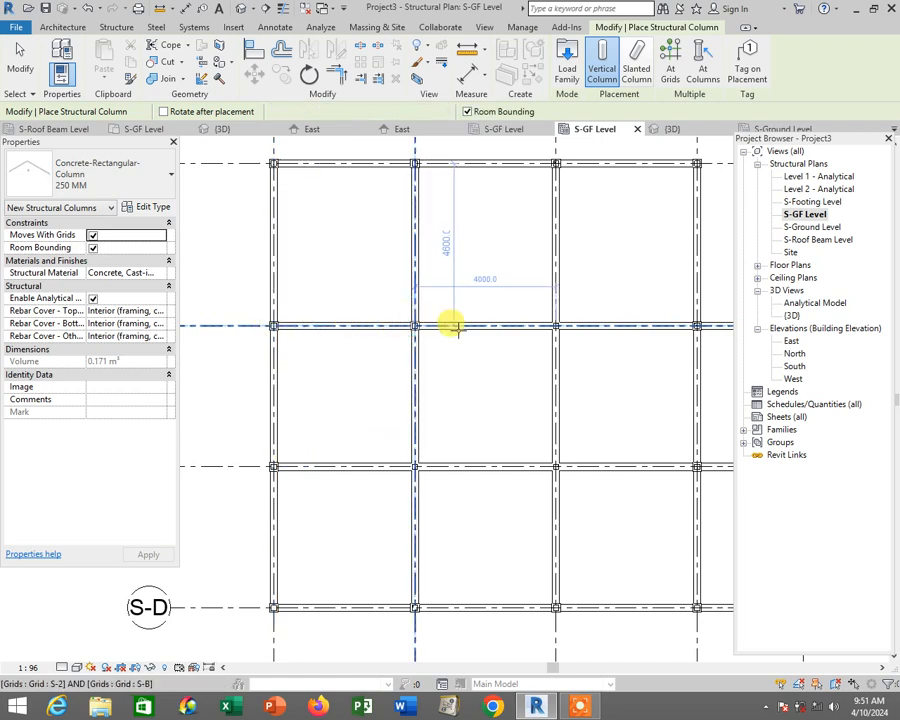
click(555, 325)
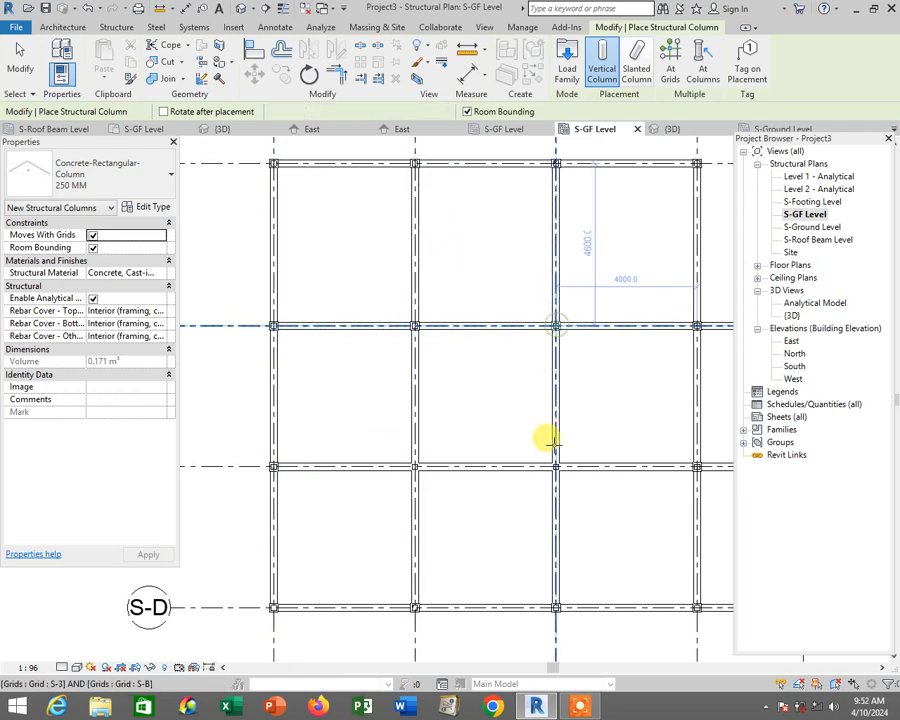
click(552, 462)
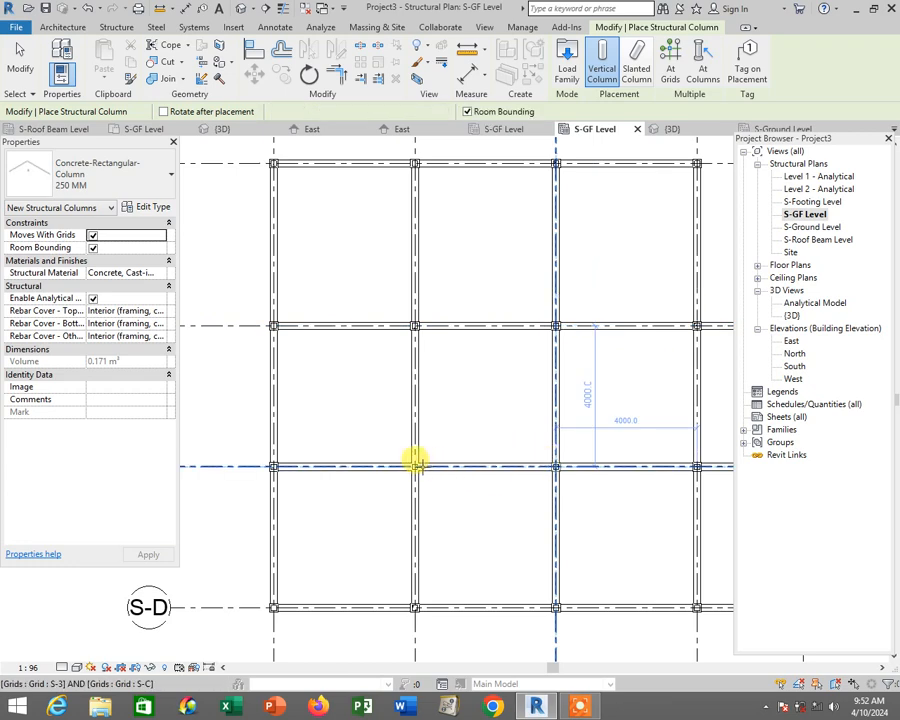
click(412, 462)
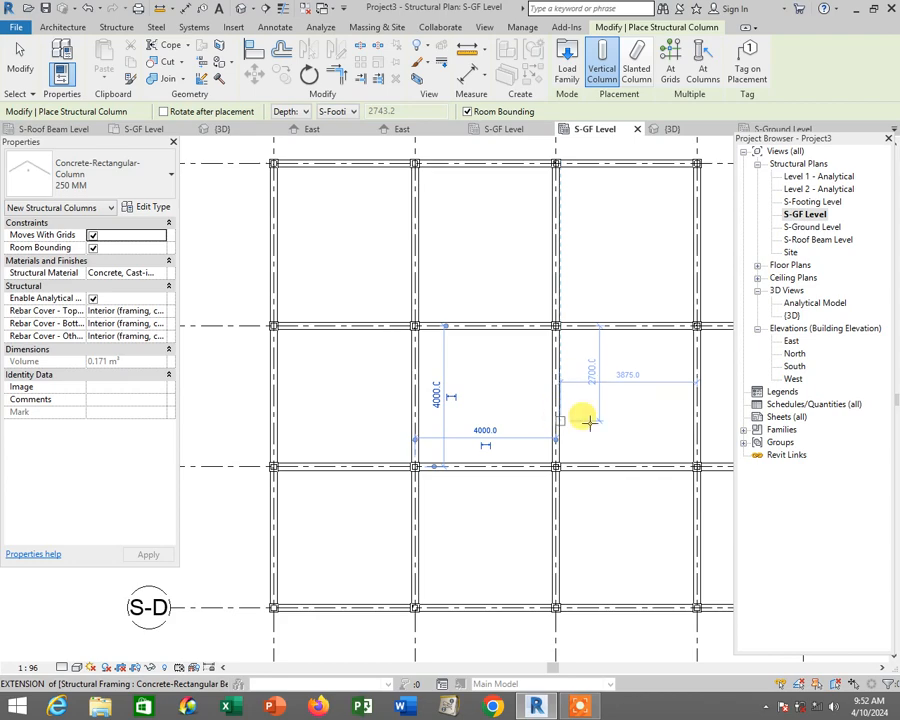
scroll(585, 416, down, 1)
key(Escape)
key(Escape)
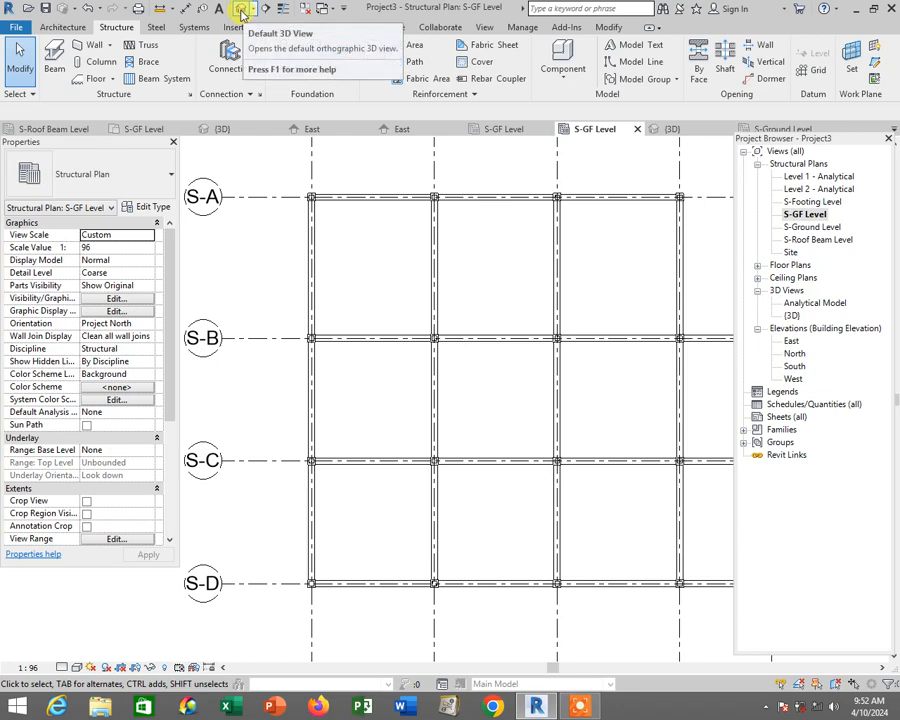
Open the default 3D view and, at the save reminder, save the project as REVIT STRUCTURE TUTORIAL 2024 in the KLCC Project folder
click(242, 11)
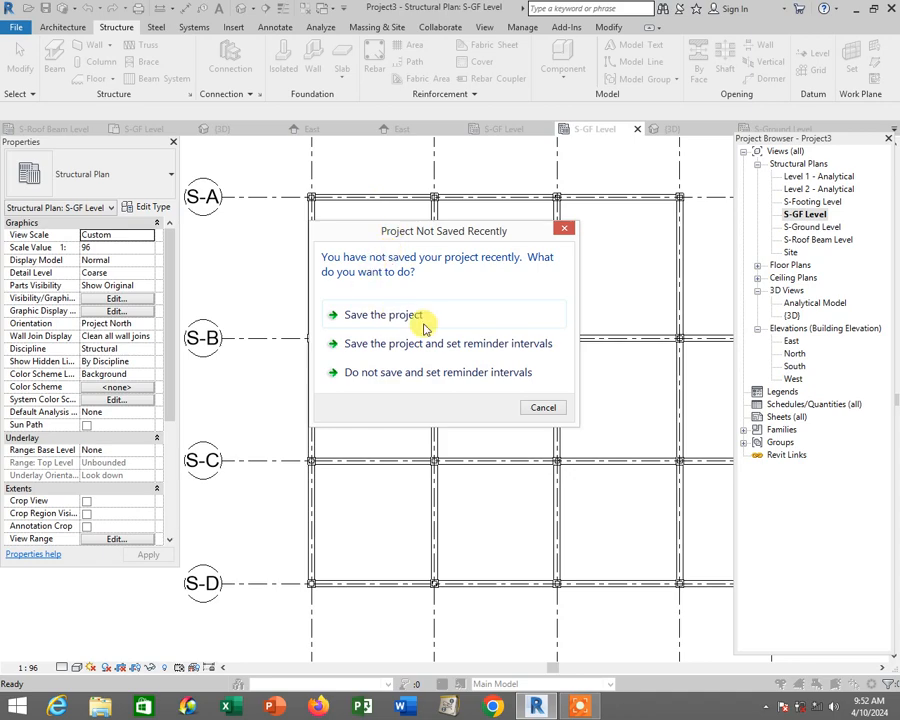
click(384, 315)
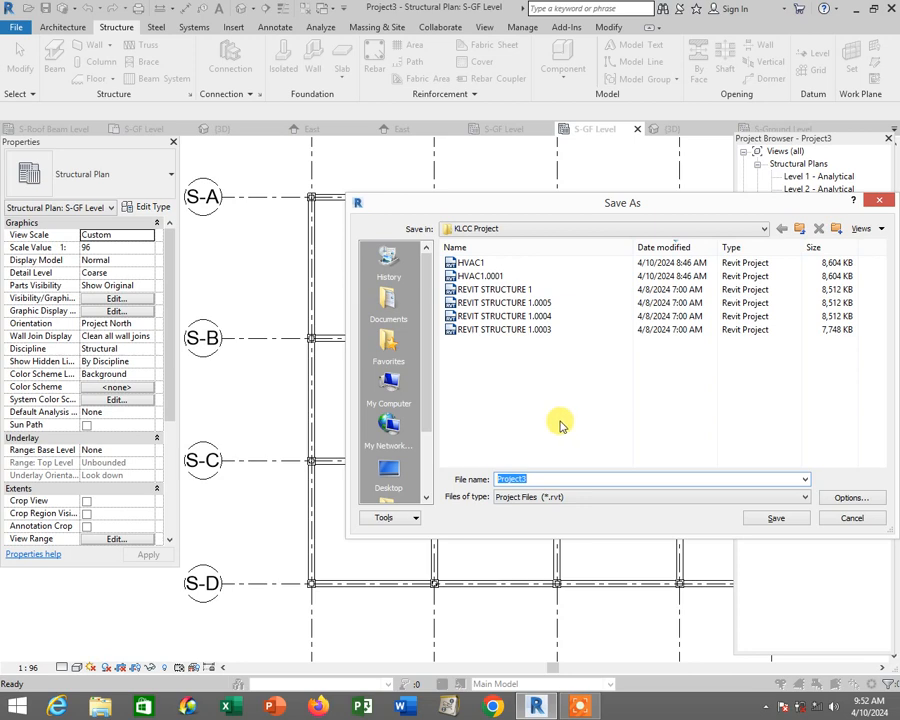
text(R)
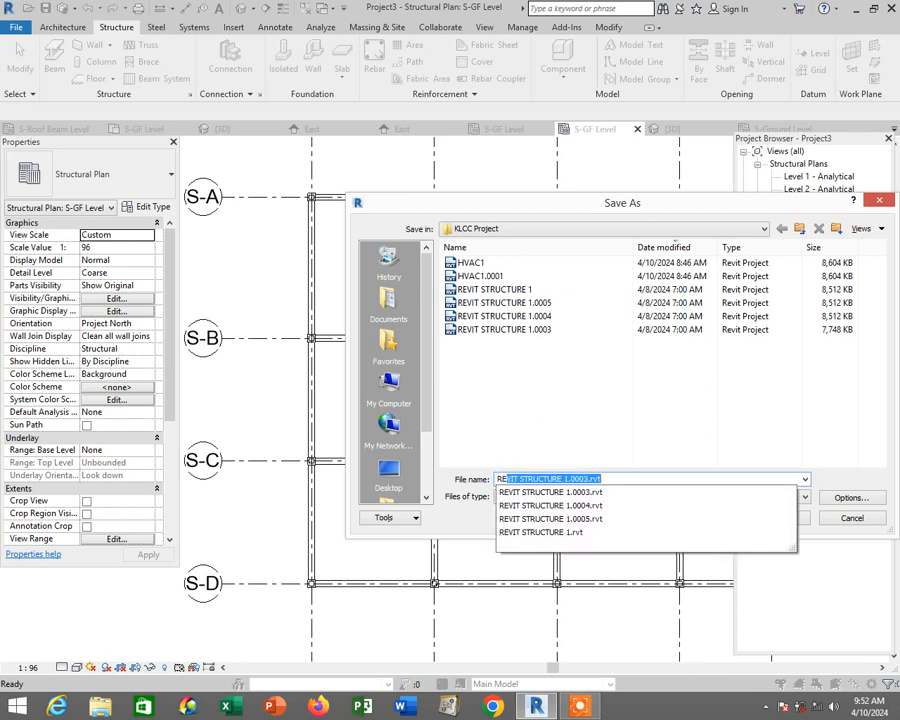
text(EVIT TRUCTU)
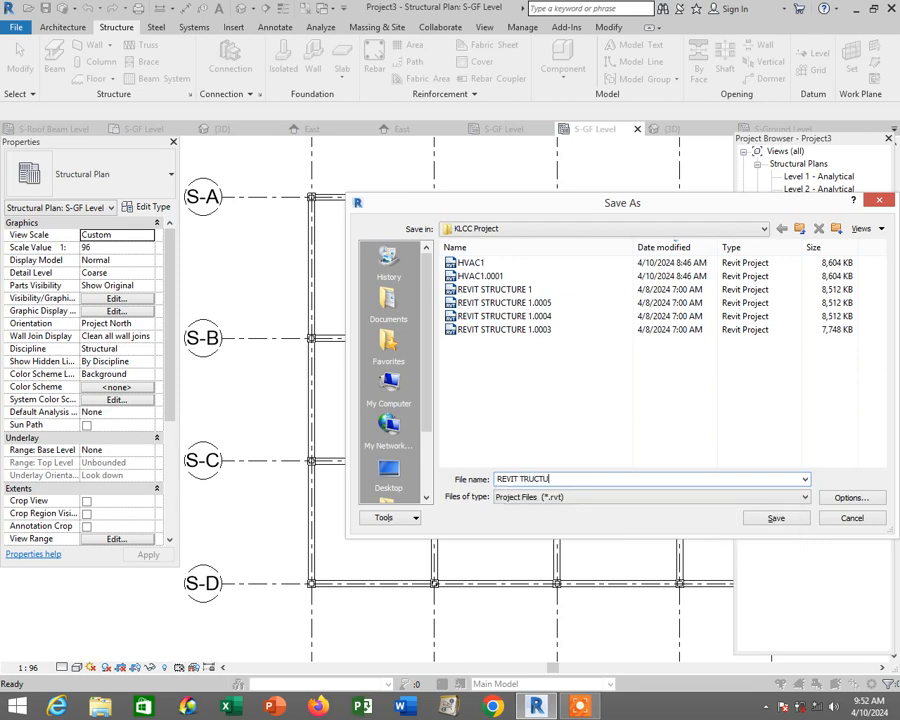
key(BackSpace)
key(BackSpace)
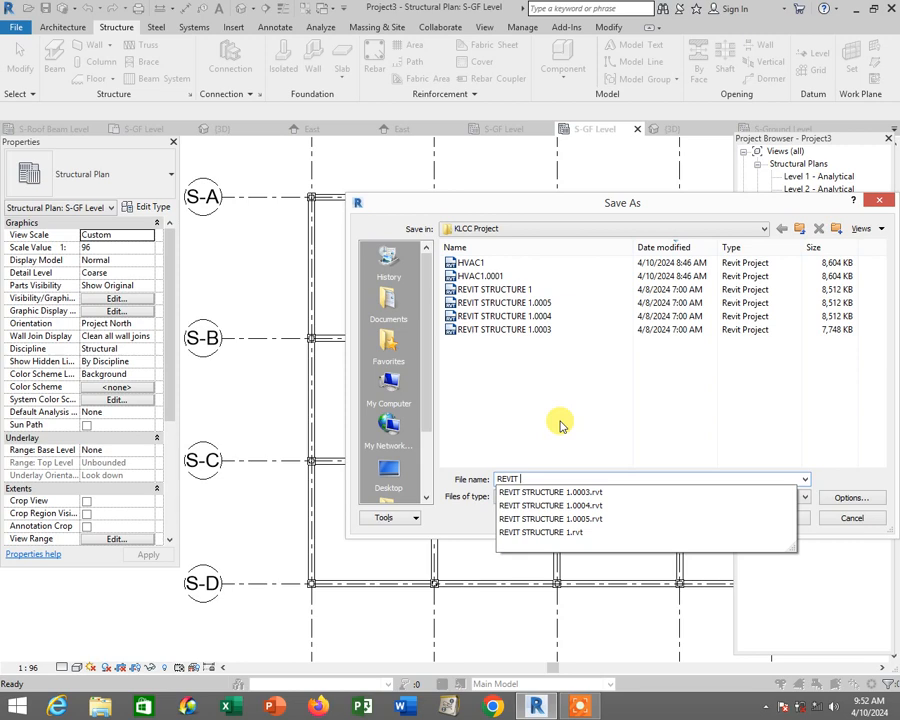
text(TRUCTURE)
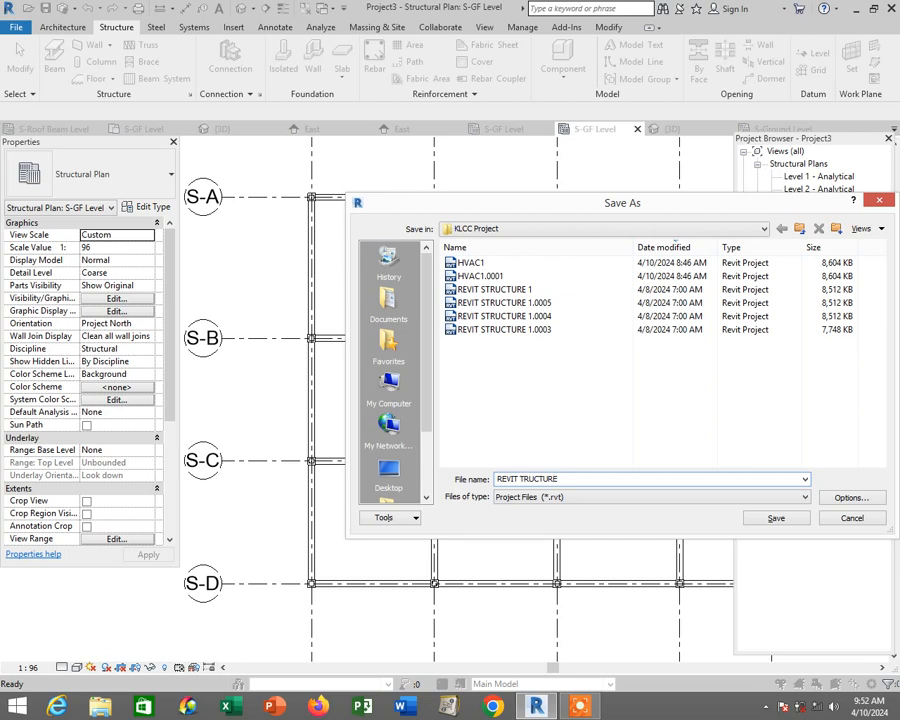
text(S)
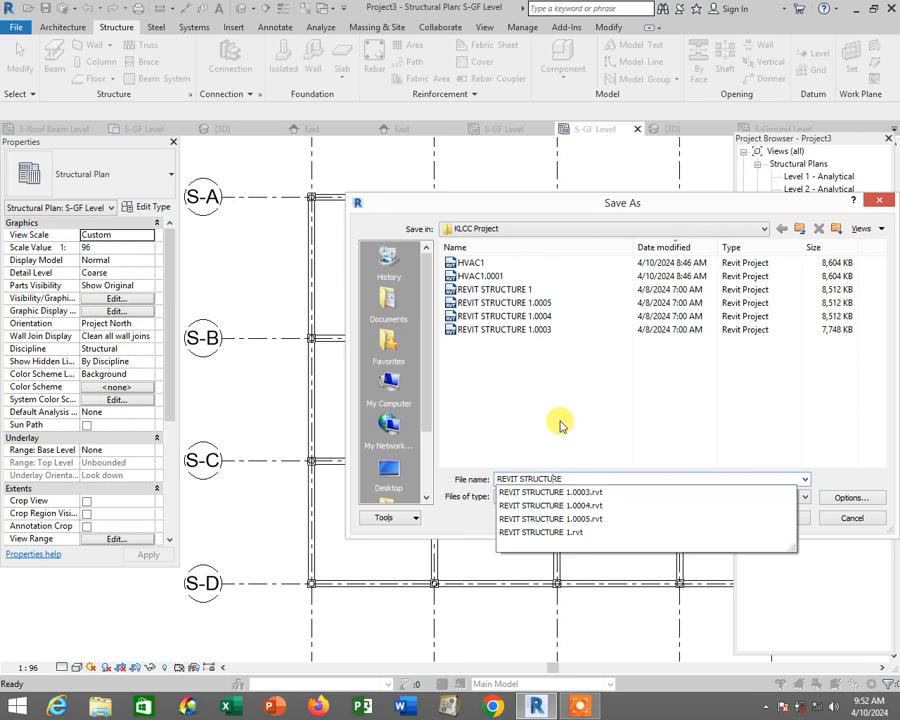
text( TUTORIAL)
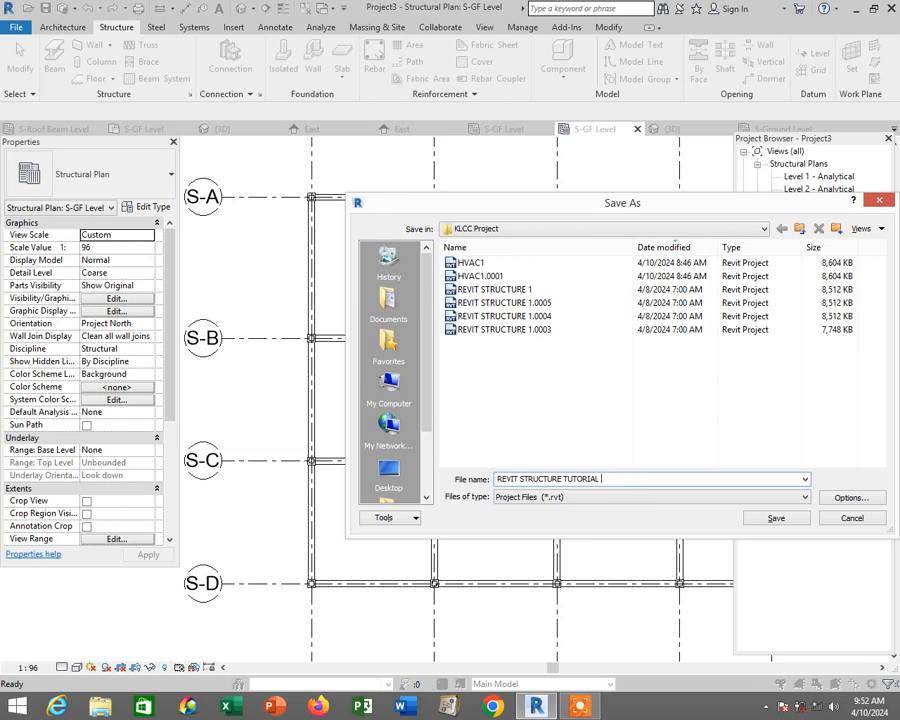
text( 2024)
click(775, 518)
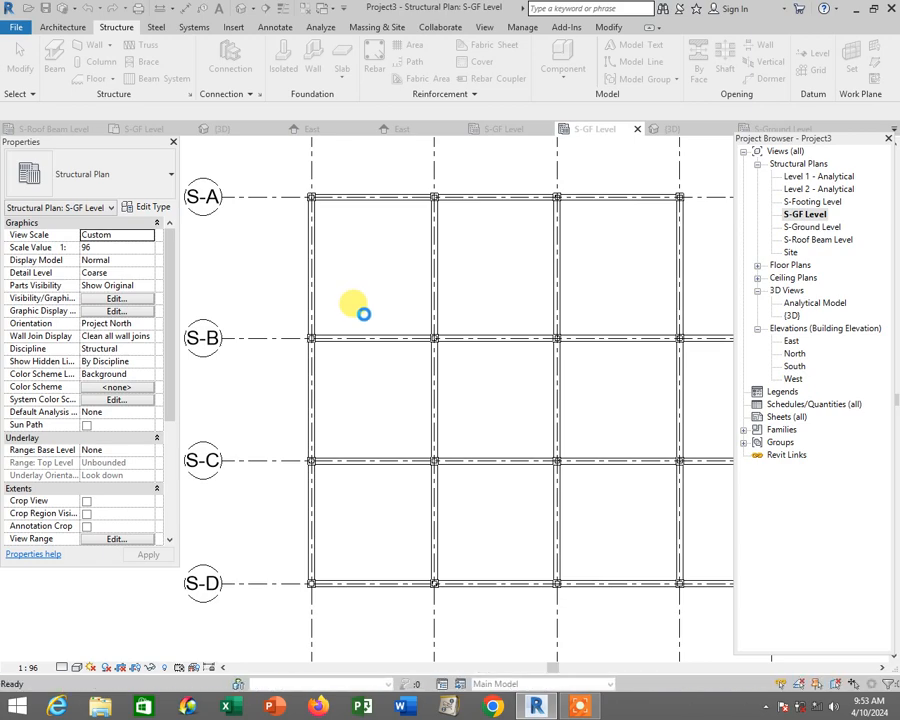
Examine the column and beam frame in 3D, checking where columns are missing below the ground beams on the projecting bay
key(ctrl+Tab)
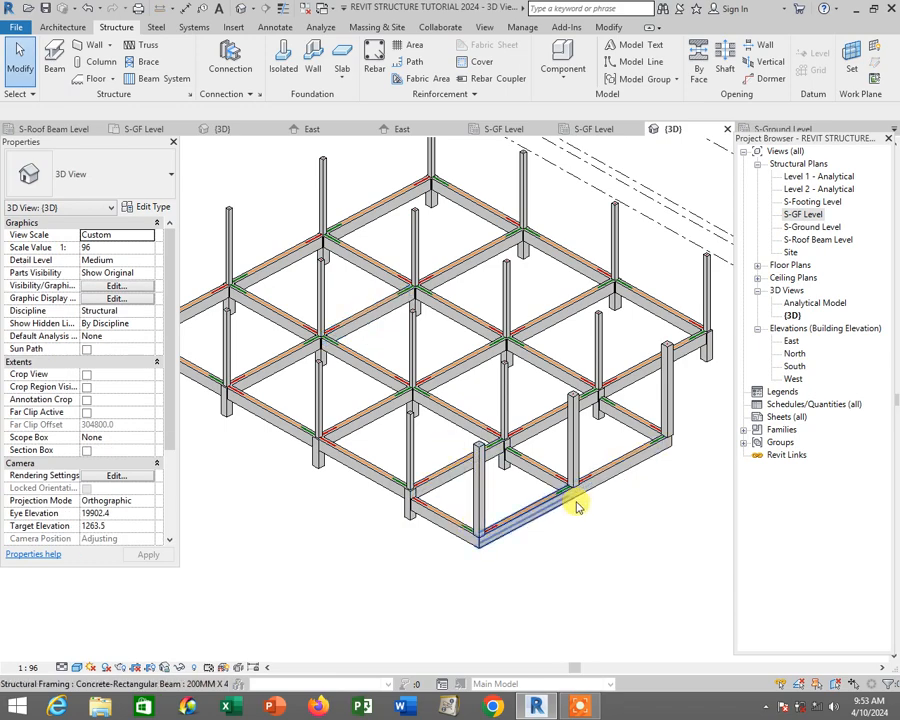
shift+middle_drag(588, 512, 712, 489)
shift+middle_drag(649, 454, 517, 448)
click(478, 430)
key(Escape)
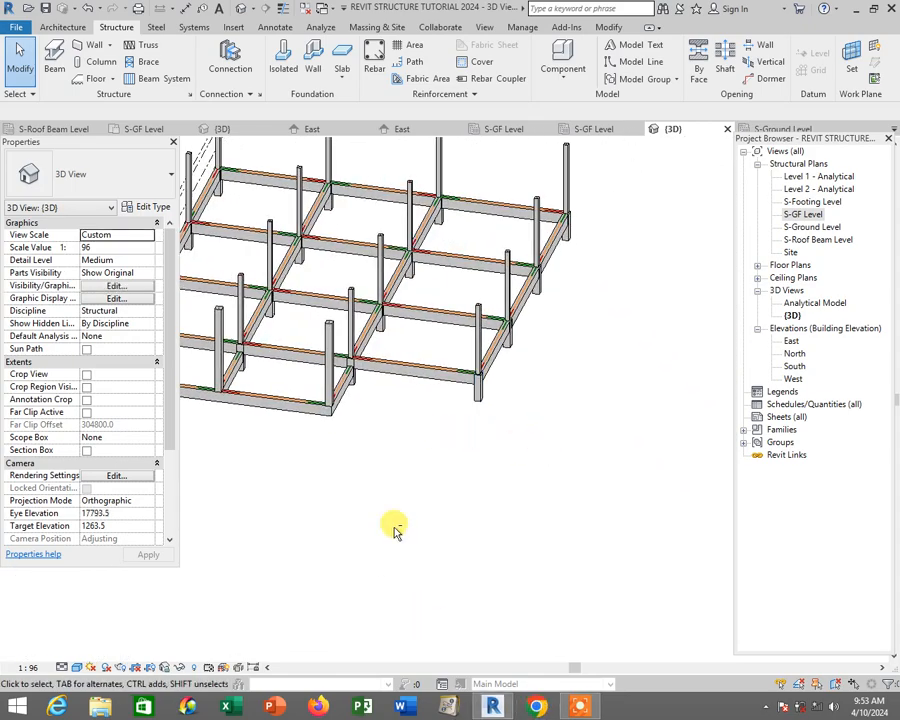
shift+middle_drag(437, 437, 692, 584)
scroll(512, 457, up, 2)
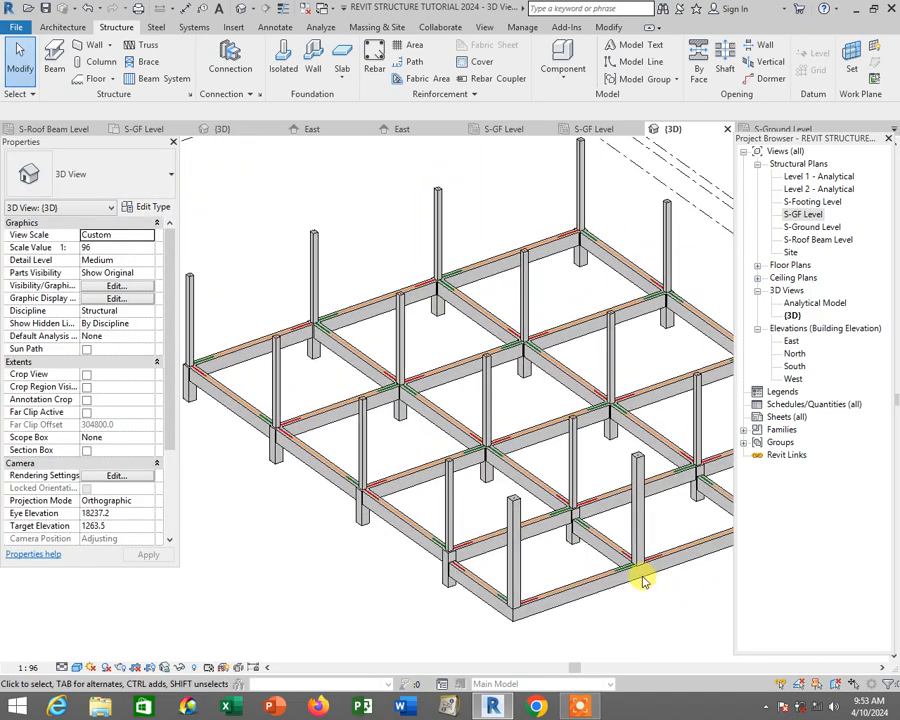
scroll(611, 540, down, 1)
shift+middle_drag(612, 541, 474, 538)
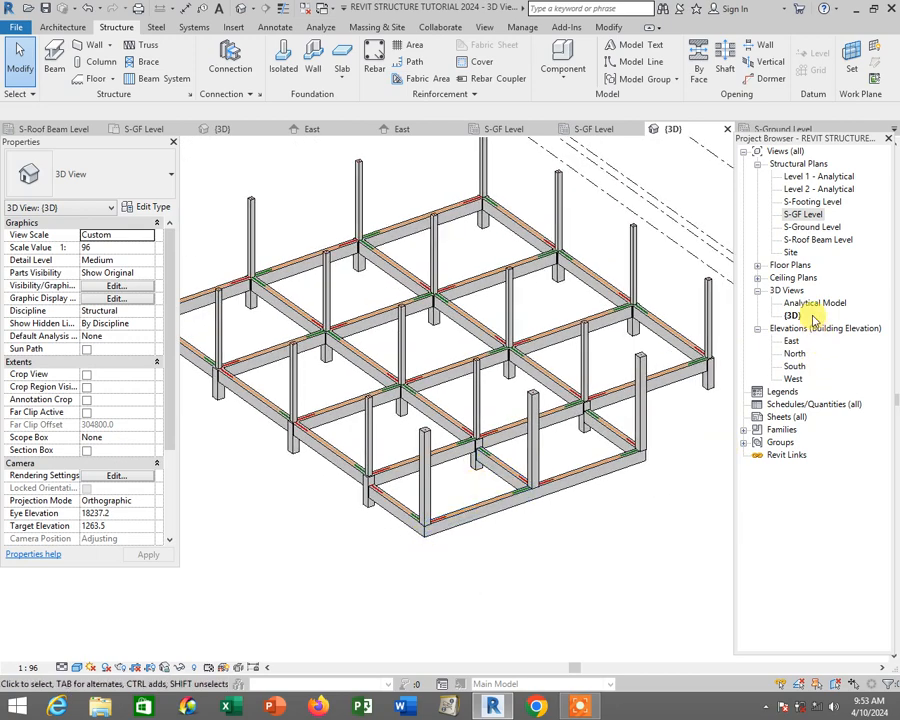
Open the S-Ground Level structural plan
double_click(805, 227)
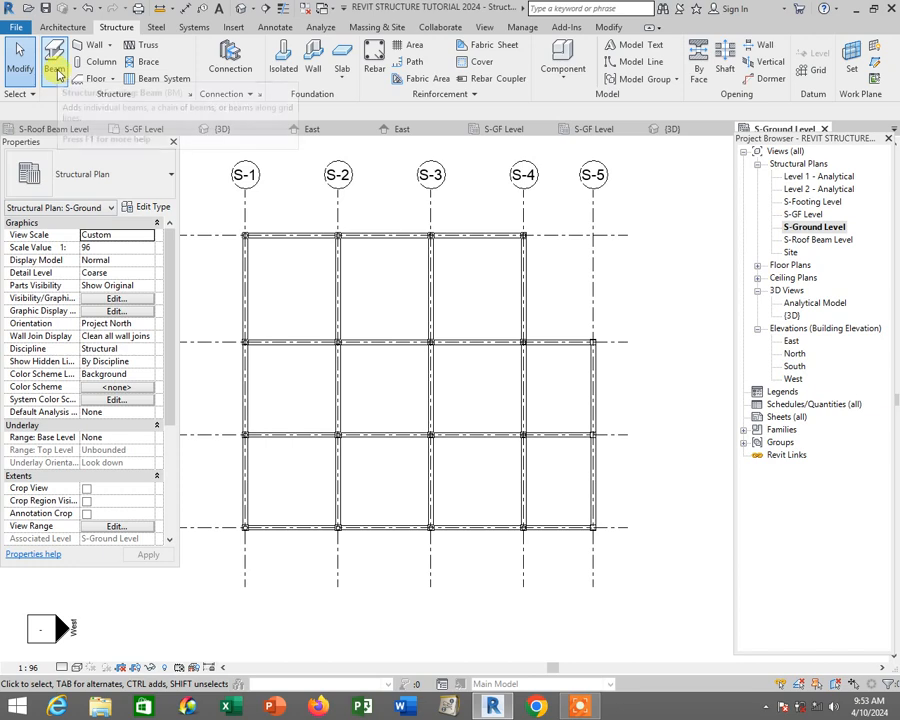
click(57, 70)
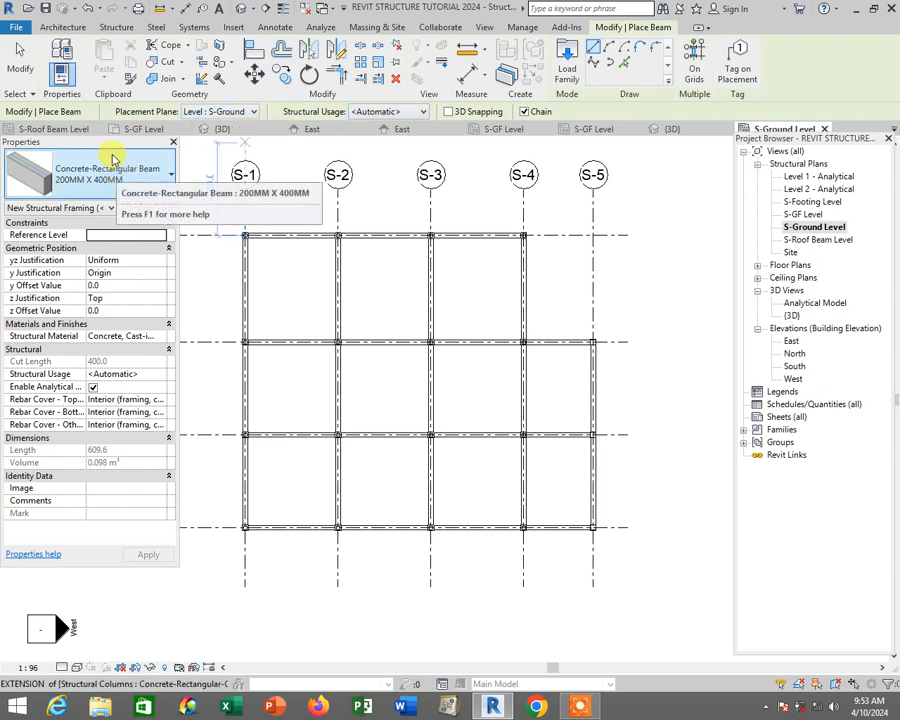
click(116, 27)
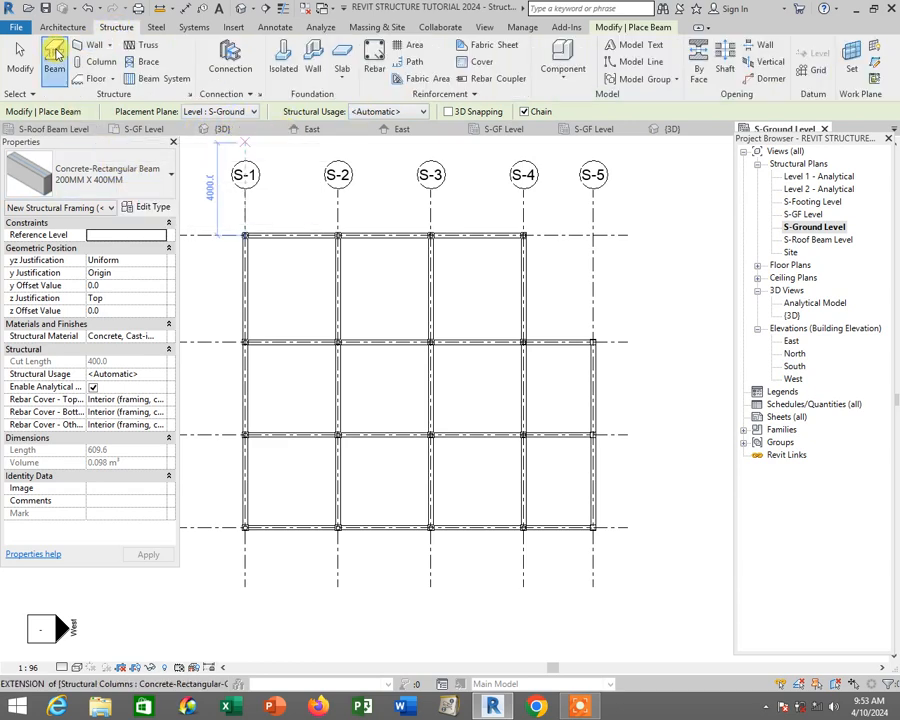
click(54, 57)
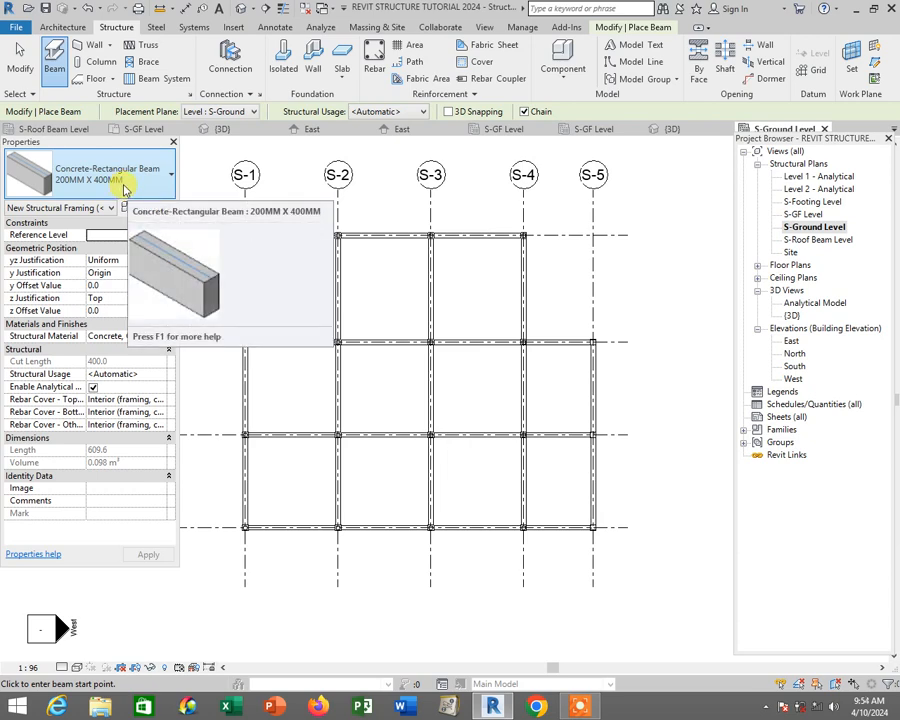
Place a vertical 250 MM concrete rectangular column with depth down to S-Footing Level at the grid S-5 and S-B intersection
click(100, 63)
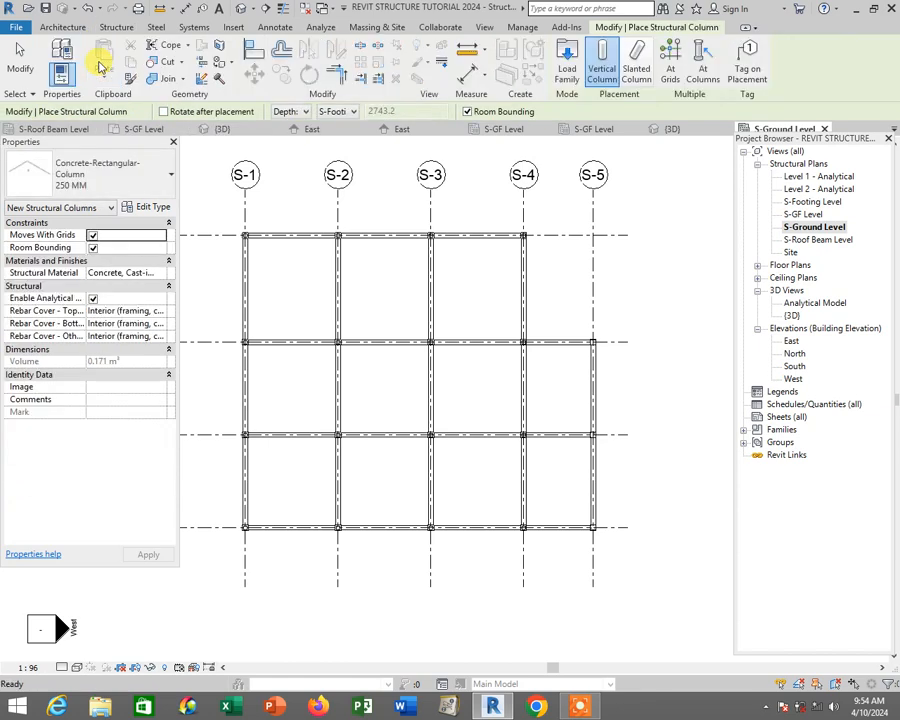
click(292, 114)
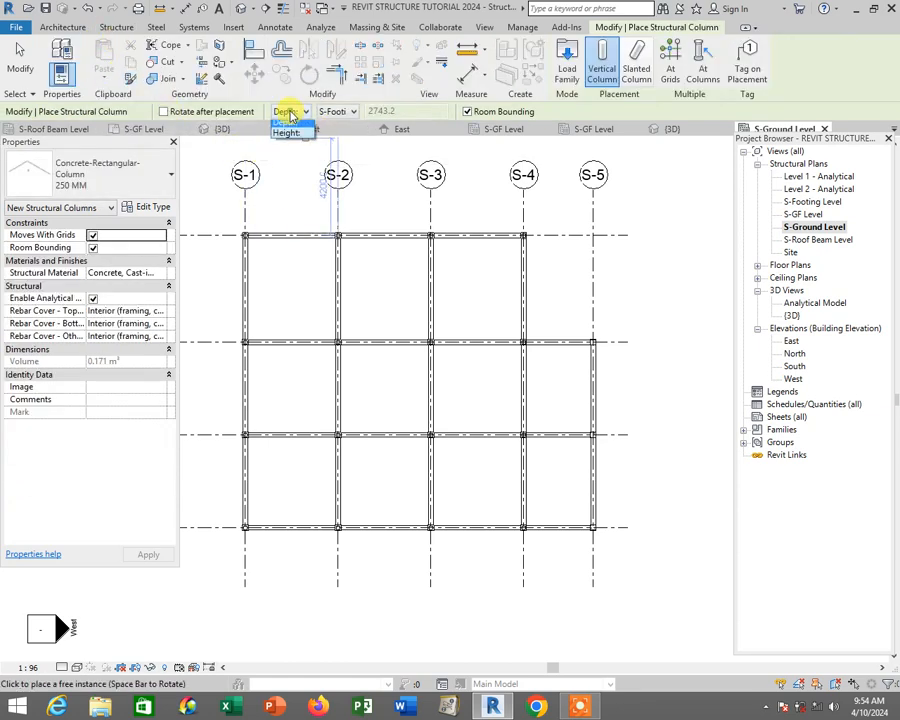
click(293, 131)
click(341, 111)
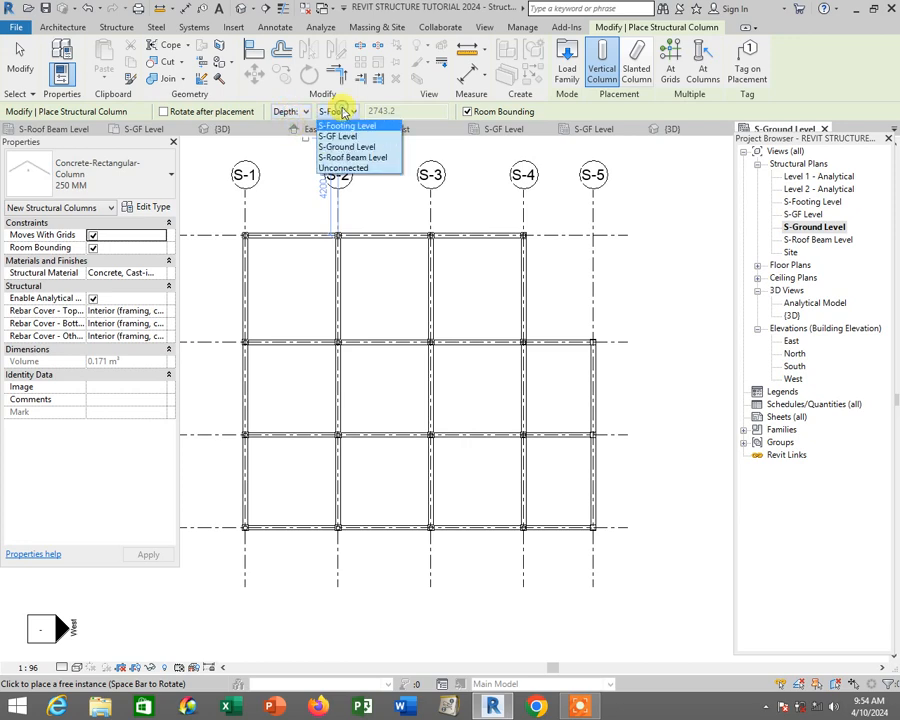
click(357, 127)
scroll(630, 345, up, 4)
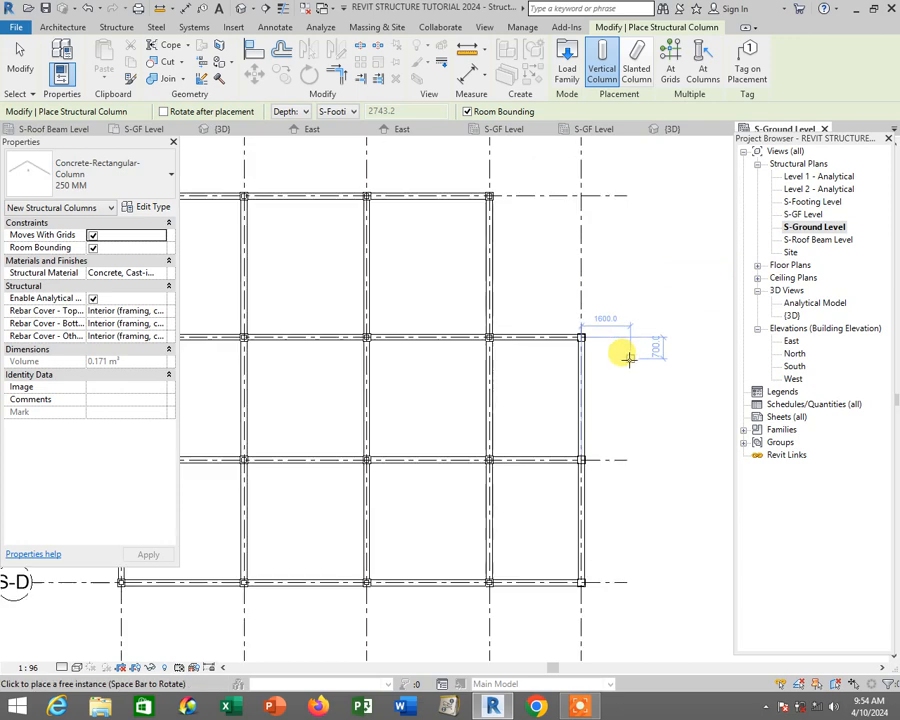
scroll(604, 349, up, 1)
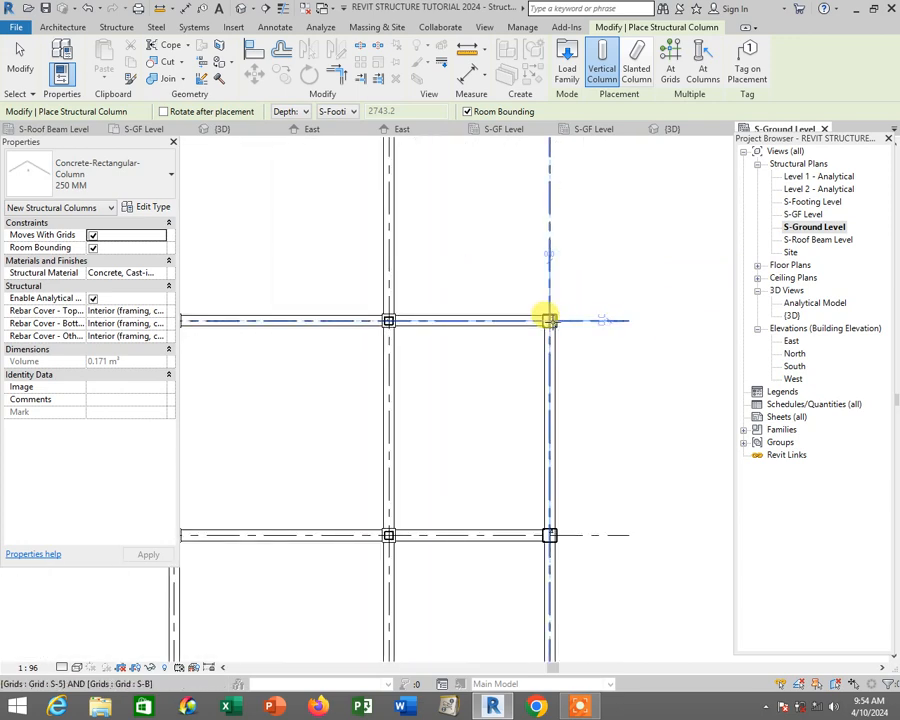
click(548, 319)
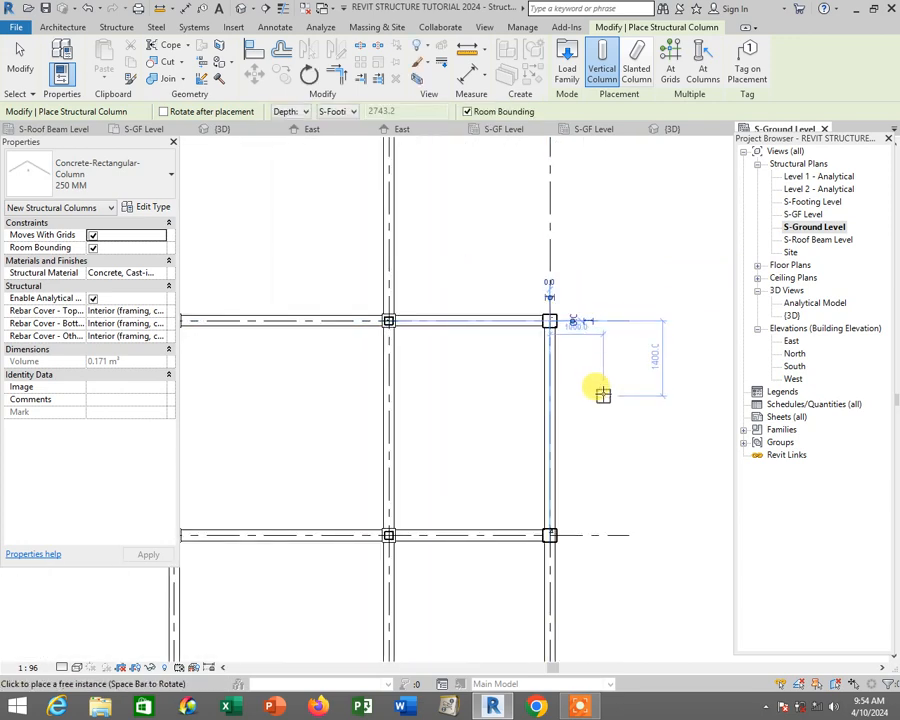
Place the same columns where grid S-5 meets S-C and S-D, and show the model in 3D
scroll(594, 400, down, 1)
scroll(582, 426, down, 1)
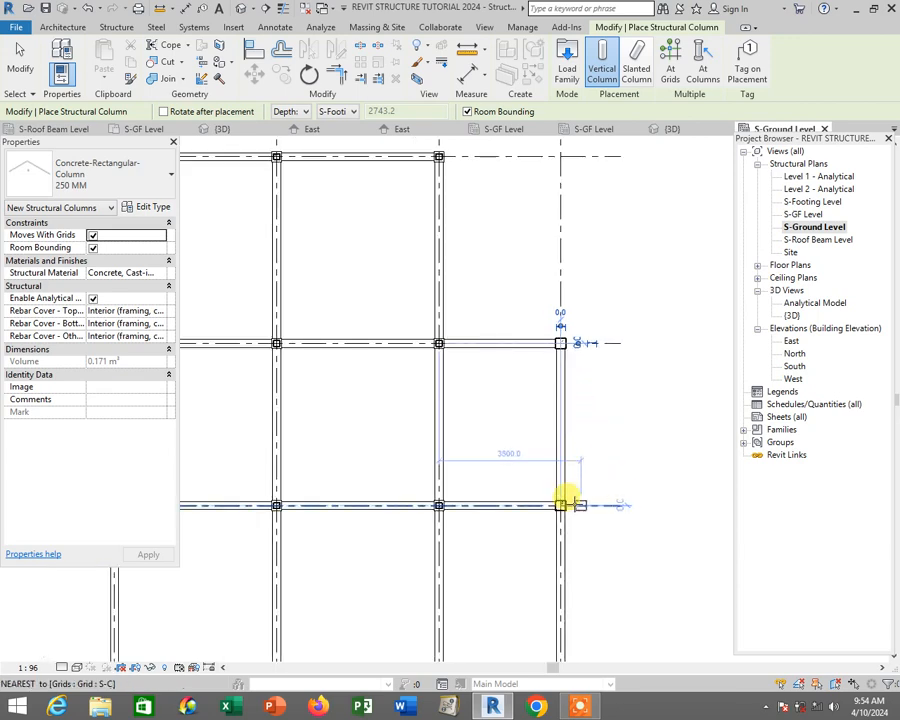
click(560, 503)
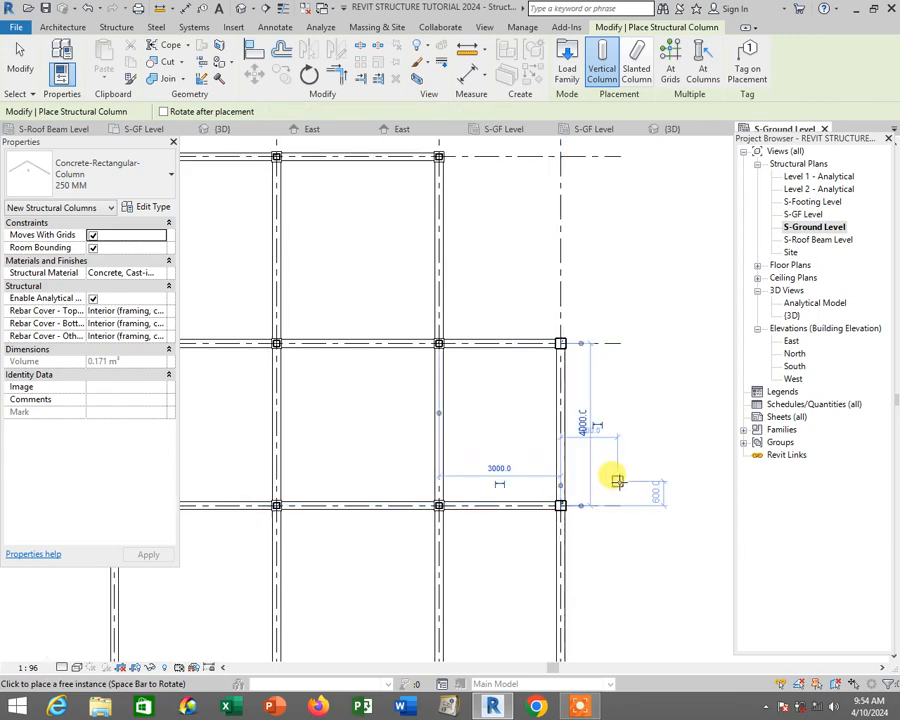
middle_drag(612, 476, 627, 408)
middle_drag(585, 564, 638, 397)
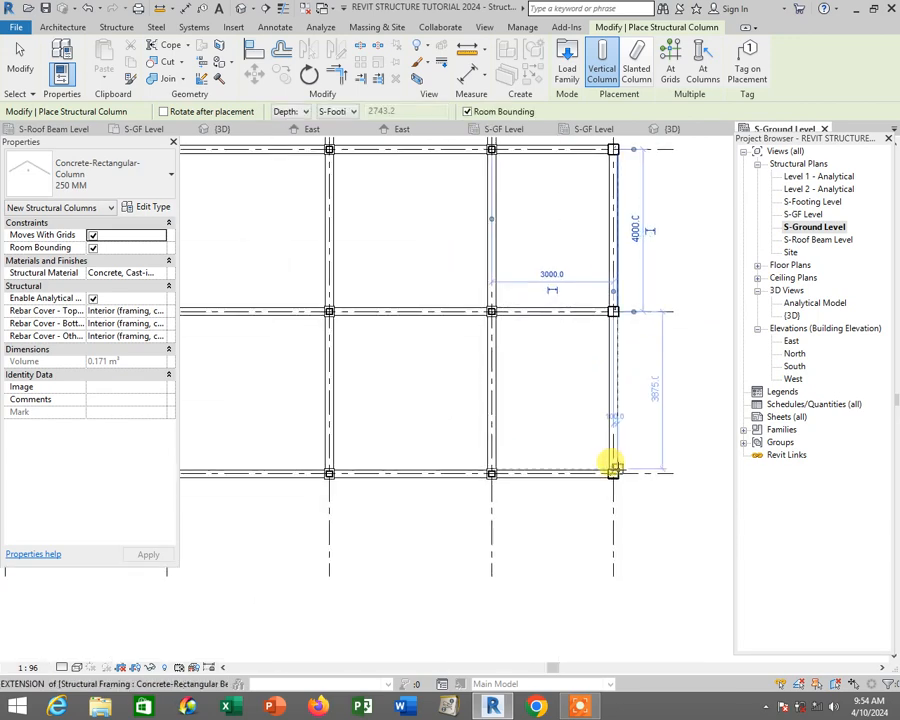
click(612, 466)
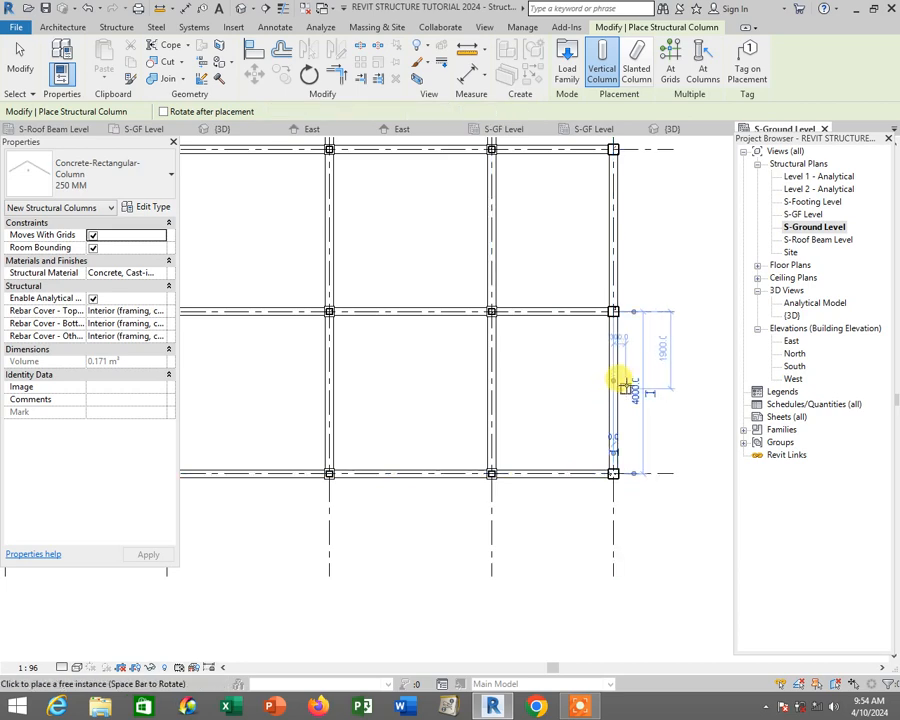
key(Escape)
key(Escape)
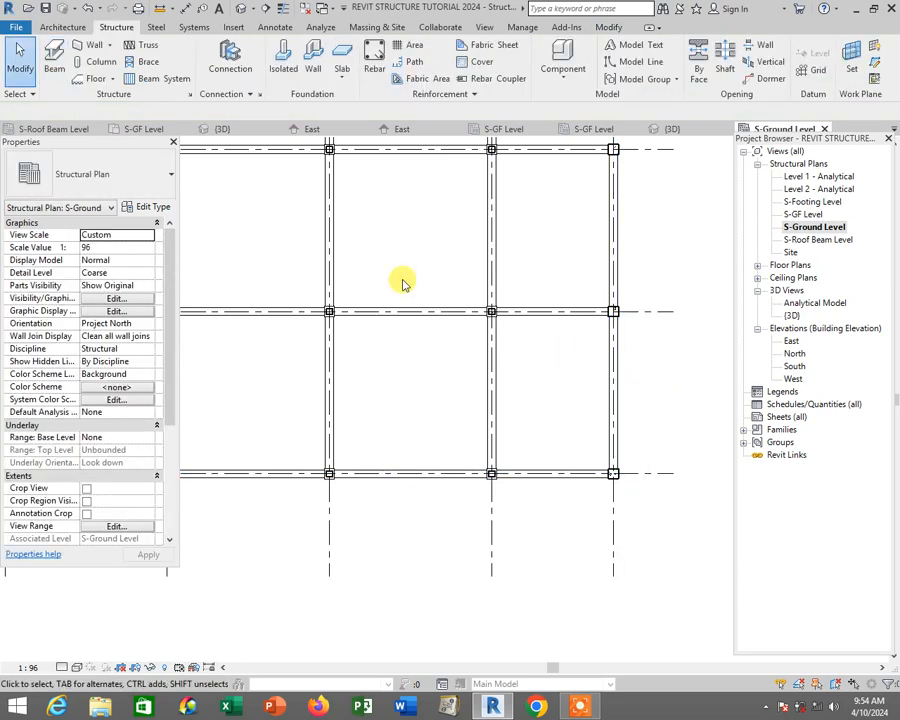
click(239, 9)
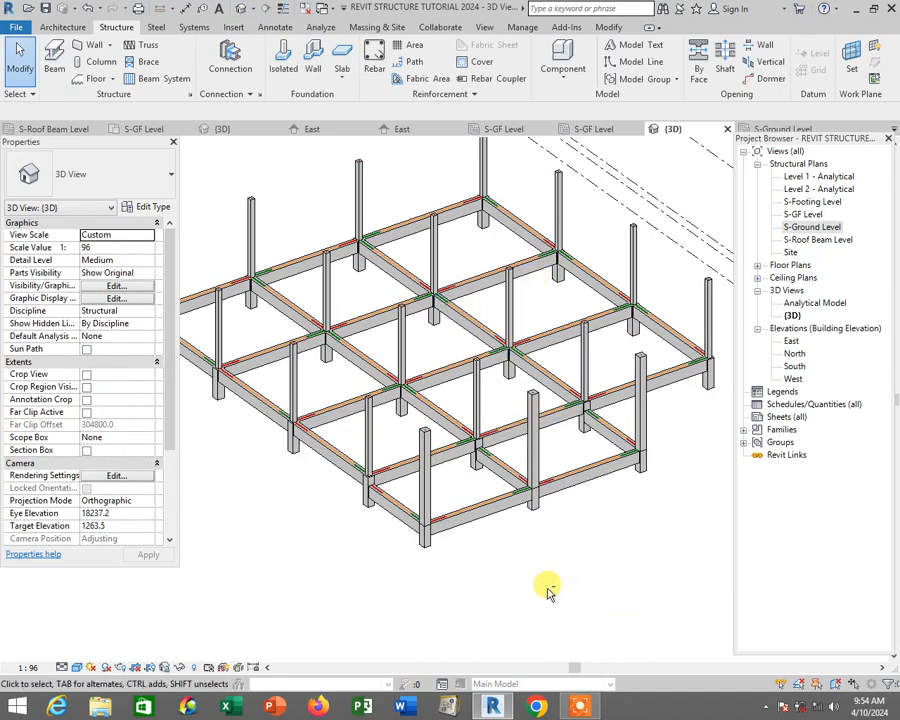
shift+middle_drag(546, 589, 579, 563)
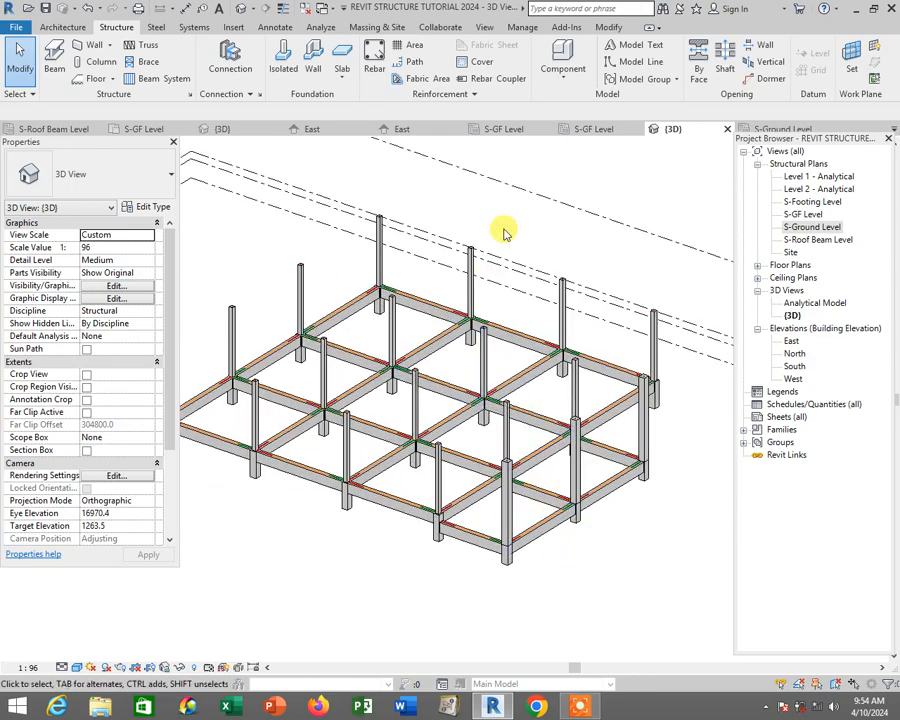
Switch to the REVIT STRUCTURE 1 project's 3D view and examine the type dimensions of a rectangular footing
click(595, 128)
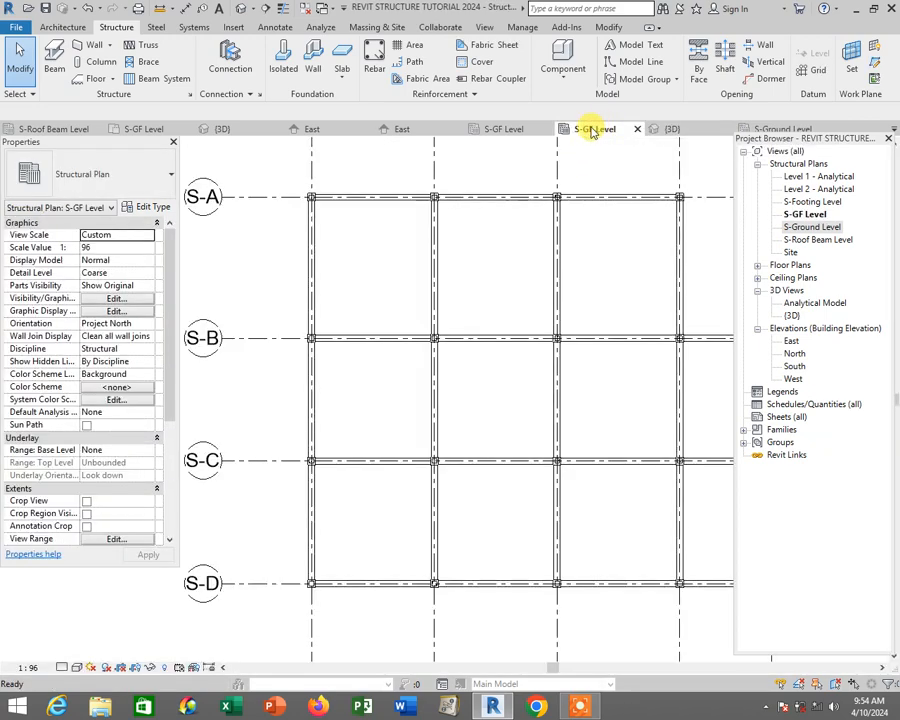
click(500, 128)
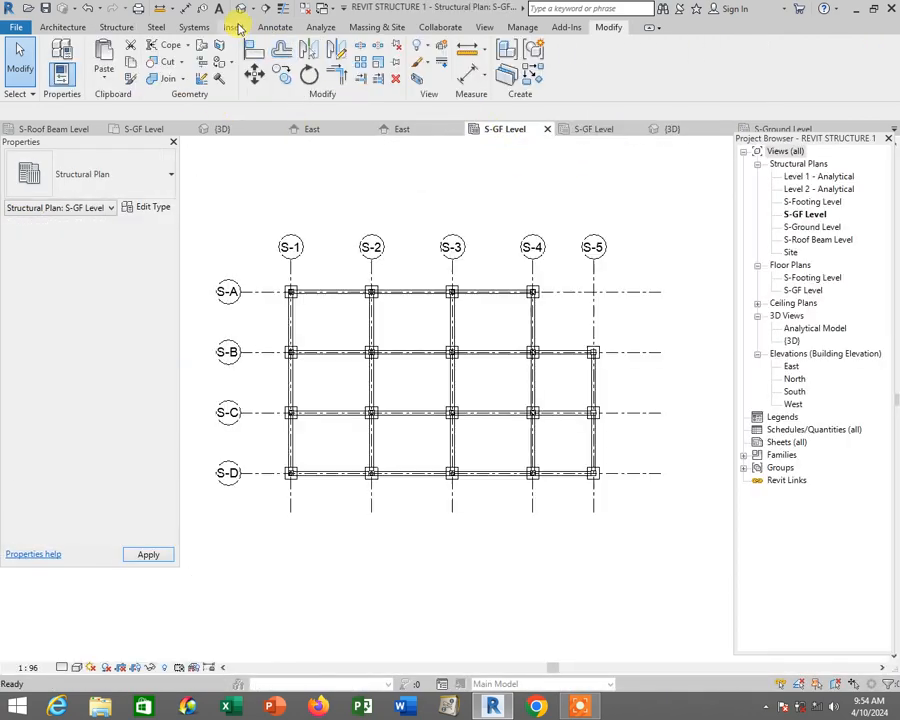
click(240, 10)
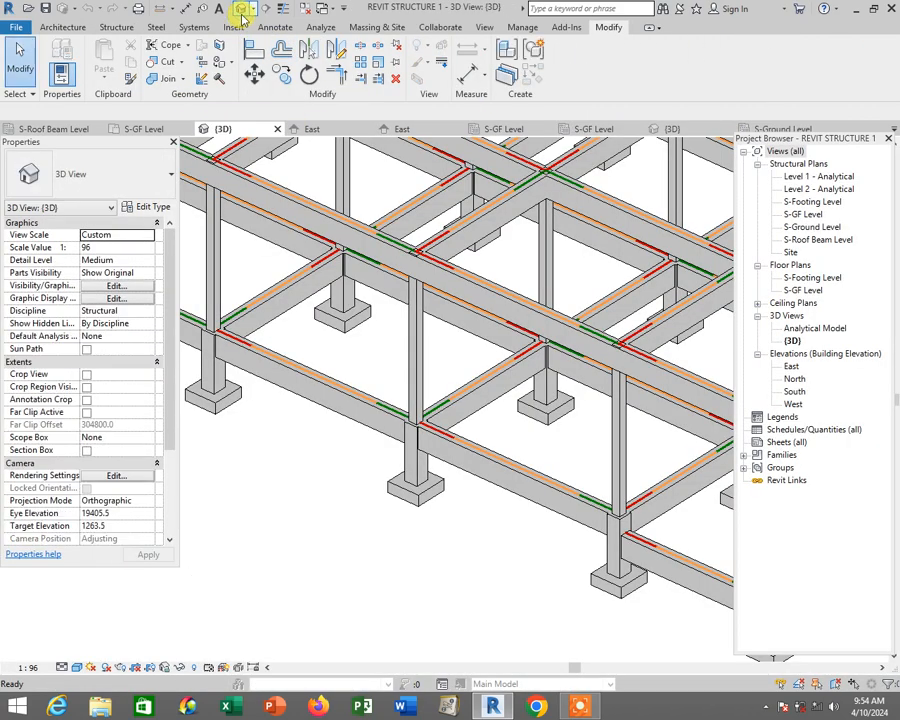
click(422, 497)
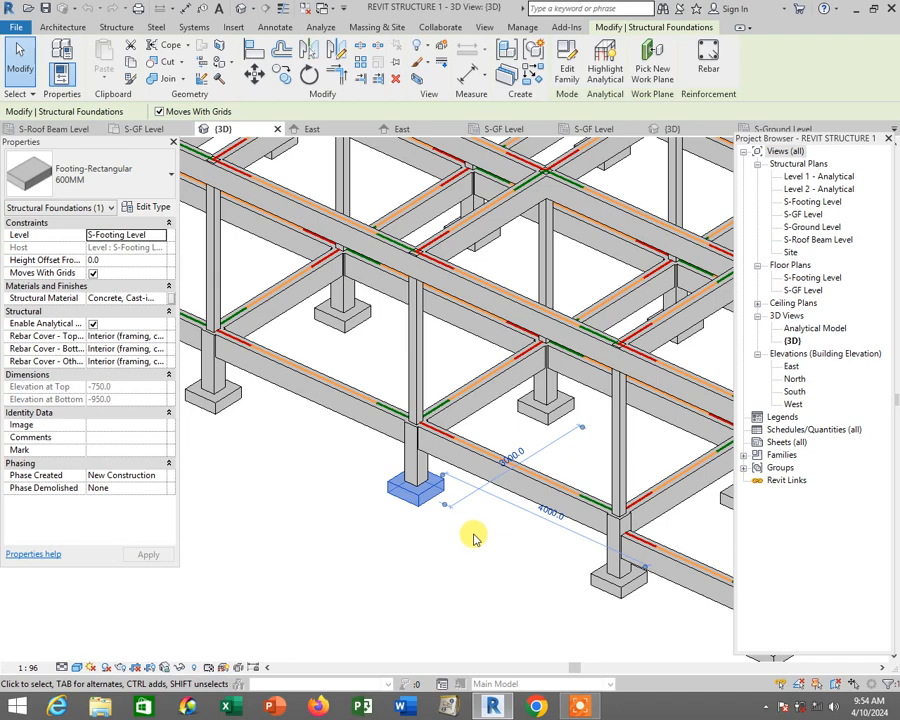
click(147, 207)
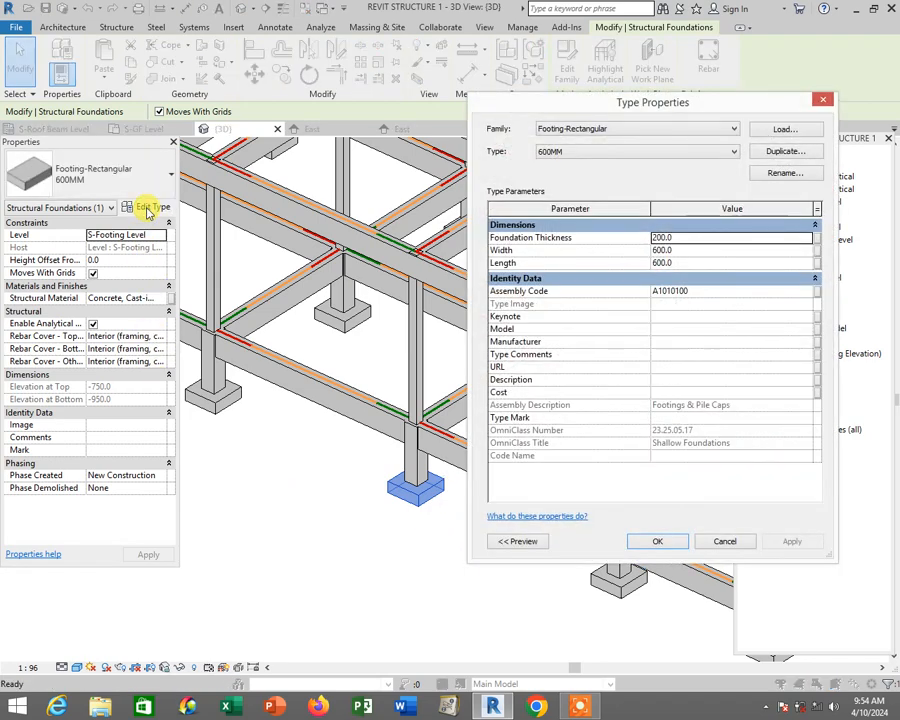
click(684, 250)
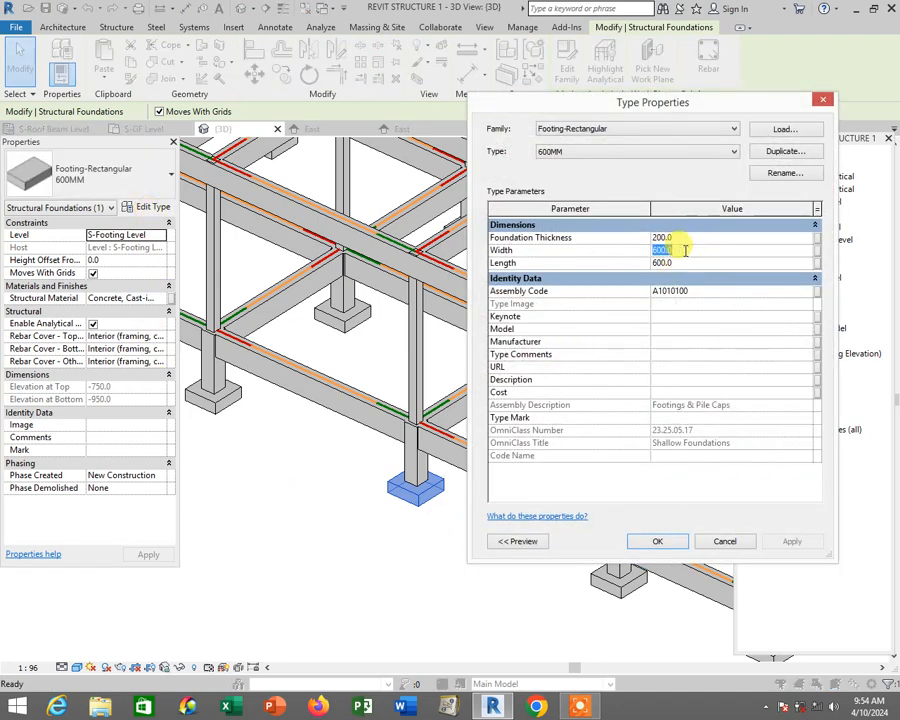
key(Tab)
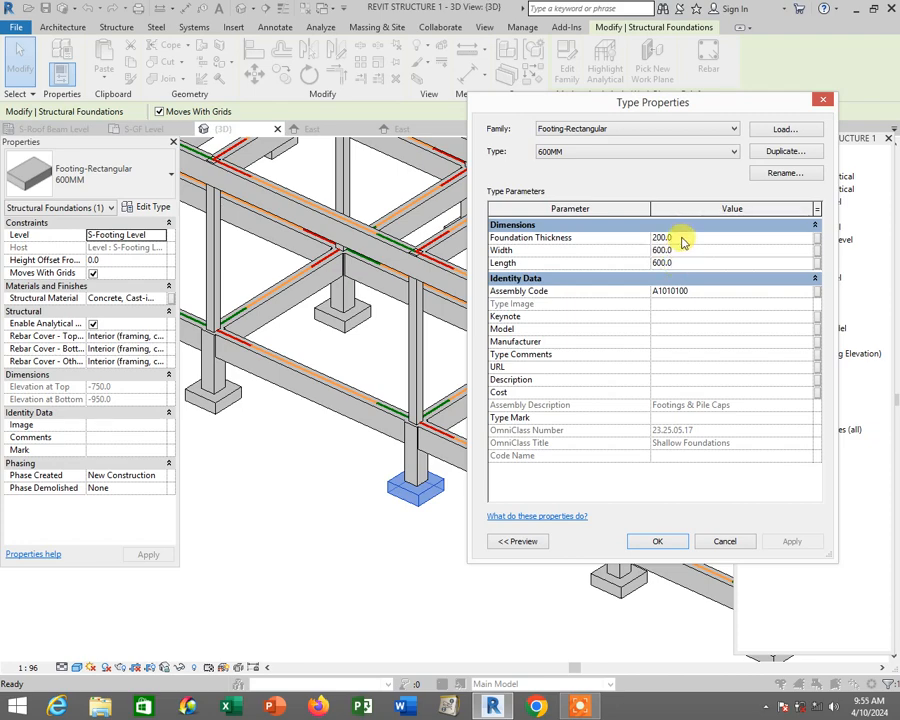
click(725, 541)
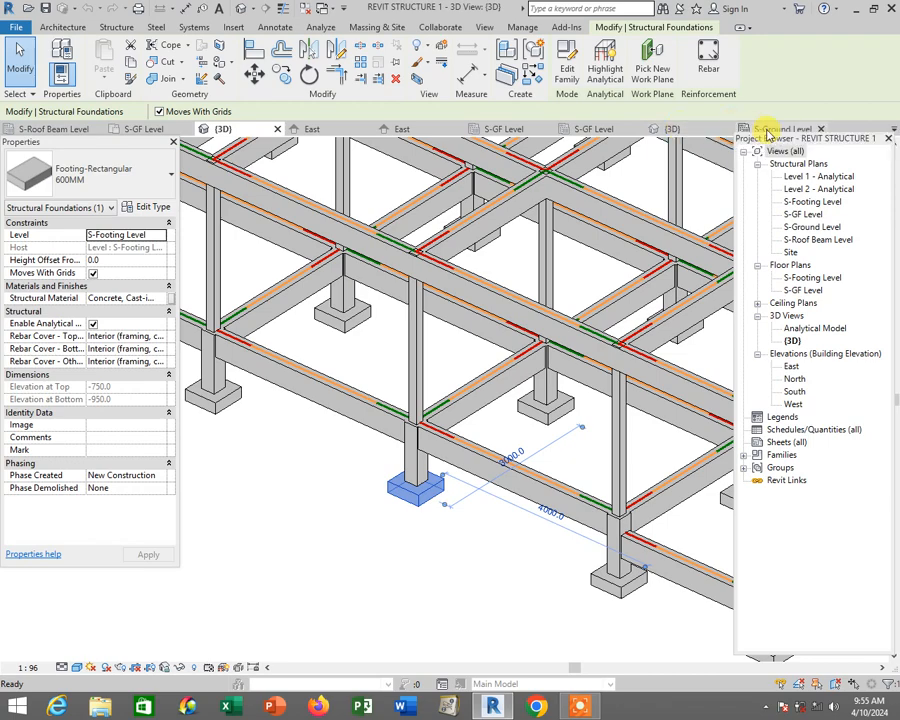
Return to the REVIT STRUCTURE TUTORIAL 2024 project, view it in 3D and open its S-Footing Level structural plan
click(770, 130)
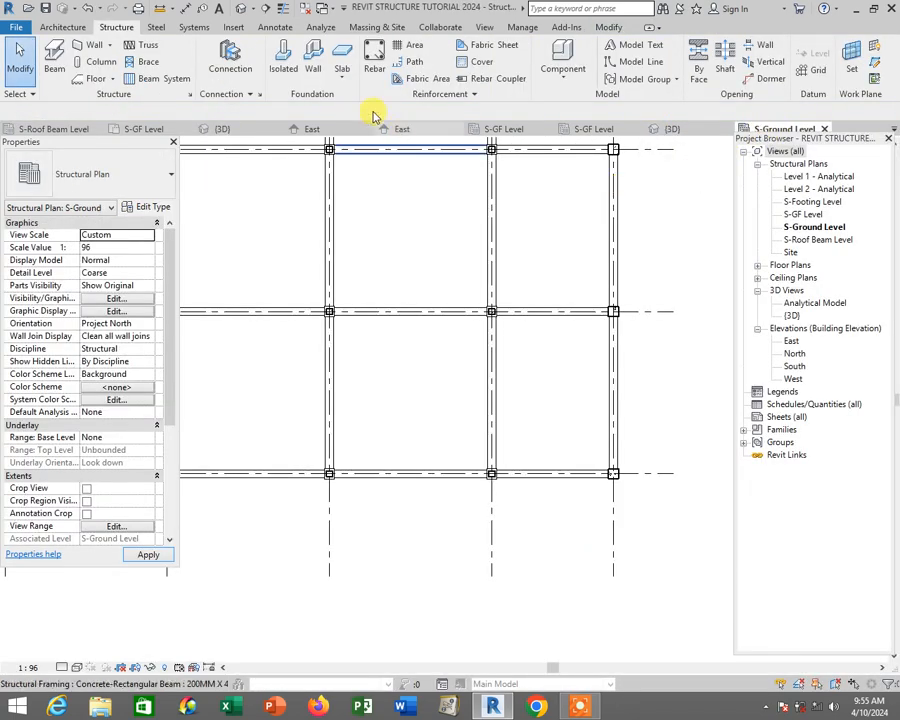
click(241, 8)
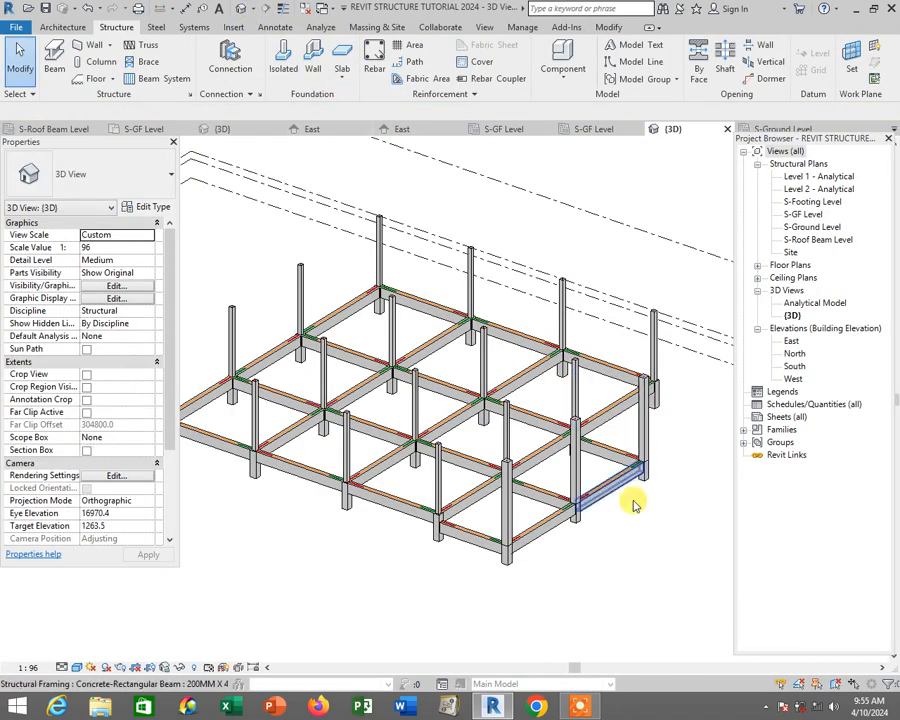
scroll(635, 502, up, 3)
middle_drag(625, 527, 663, 460)
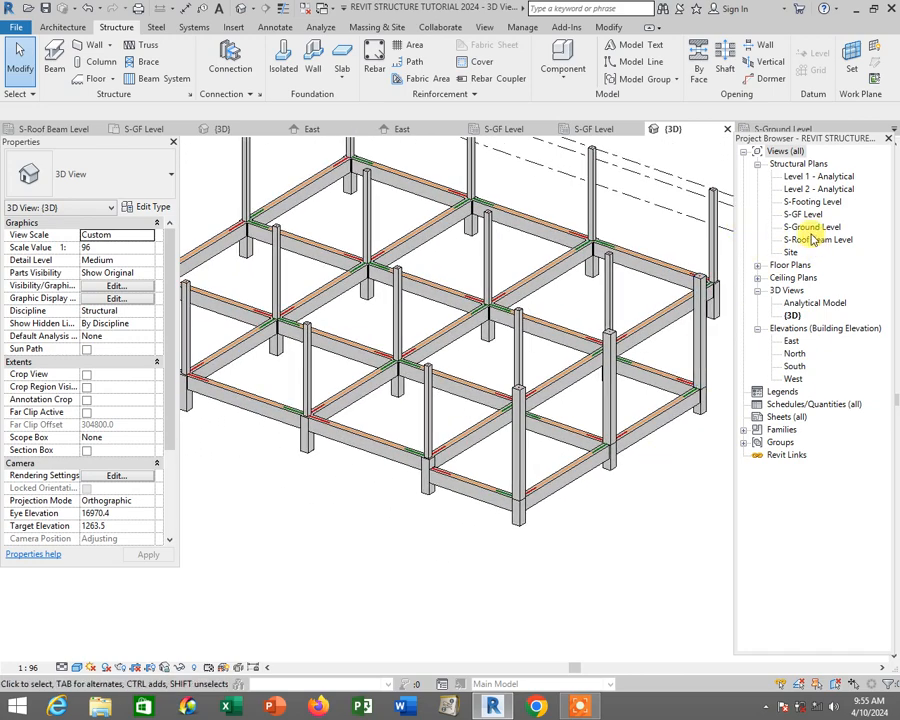
click(812, 202)
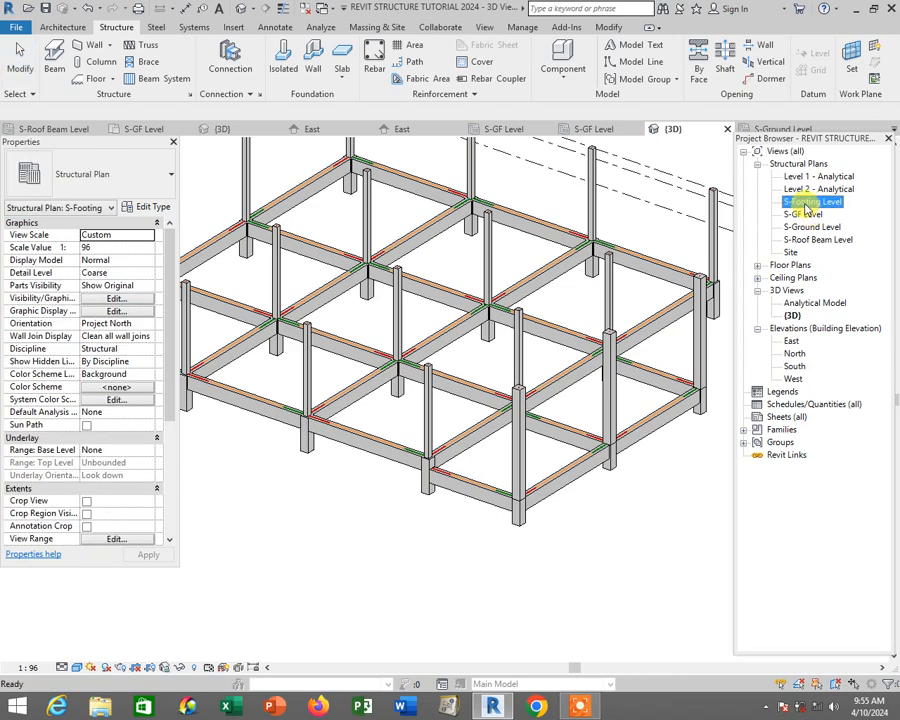
double_click(806, 203)
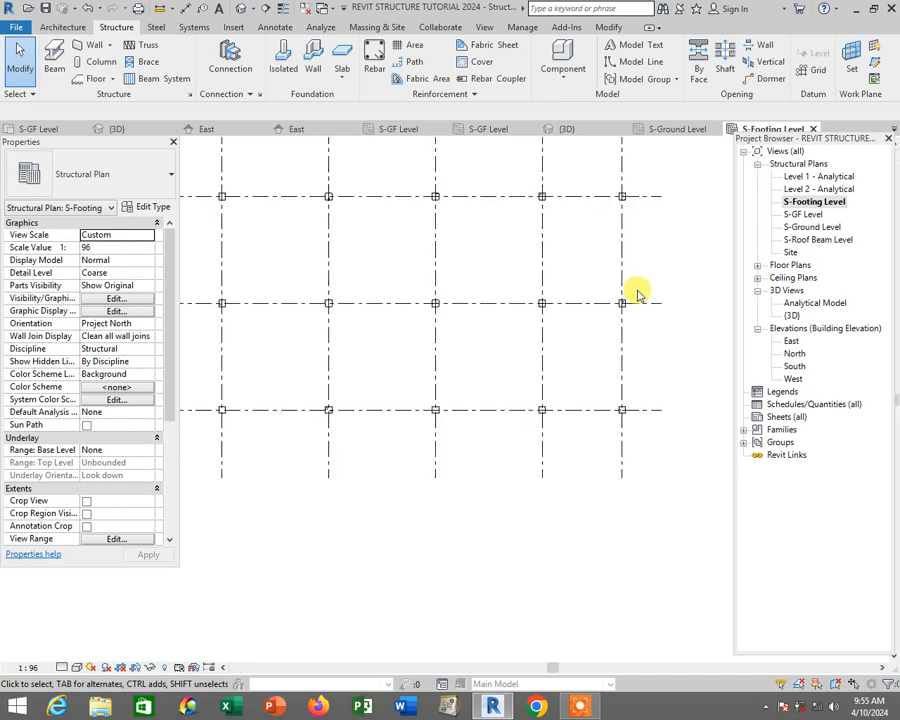
scroll(645, 390, down, 3)
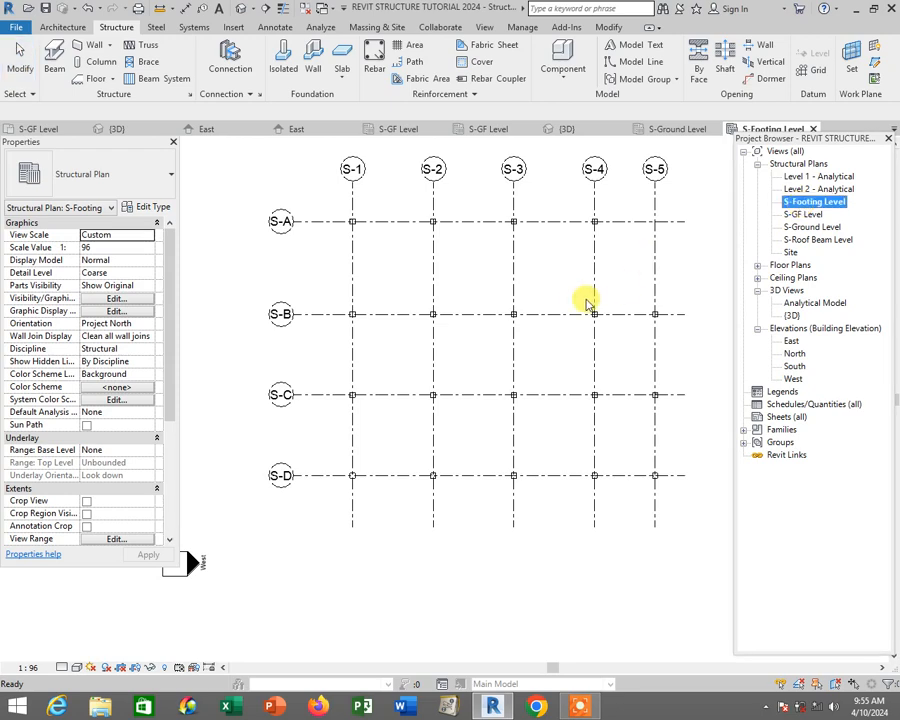
Set the top, bottom and view depth of the S-Footing Level plan's view range to Unlimited
middle_drag(507, 268, 462, 261)
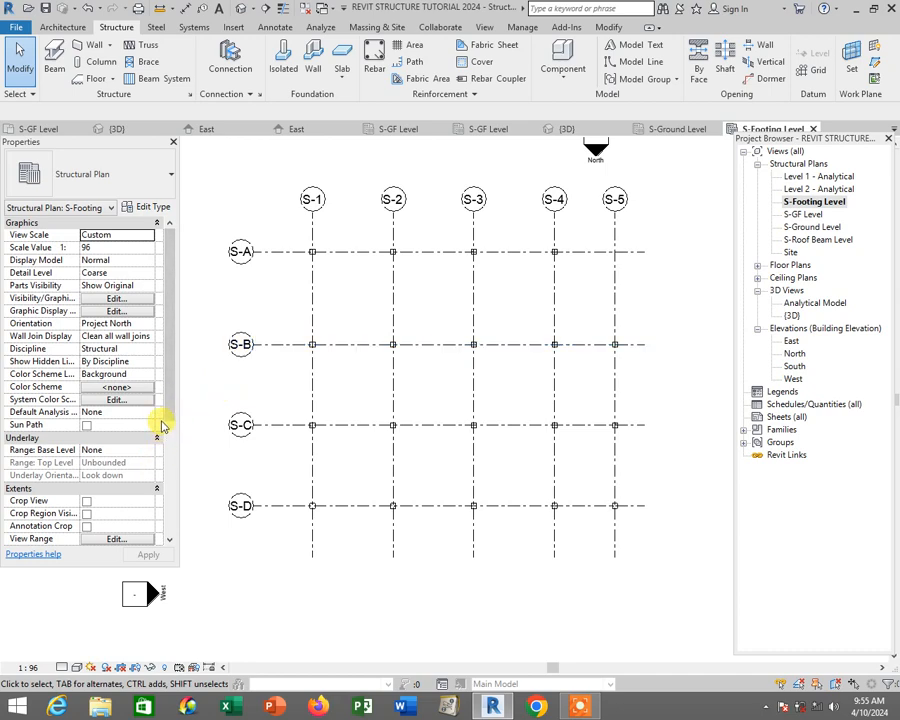
drag(167, 418, 161, 436)
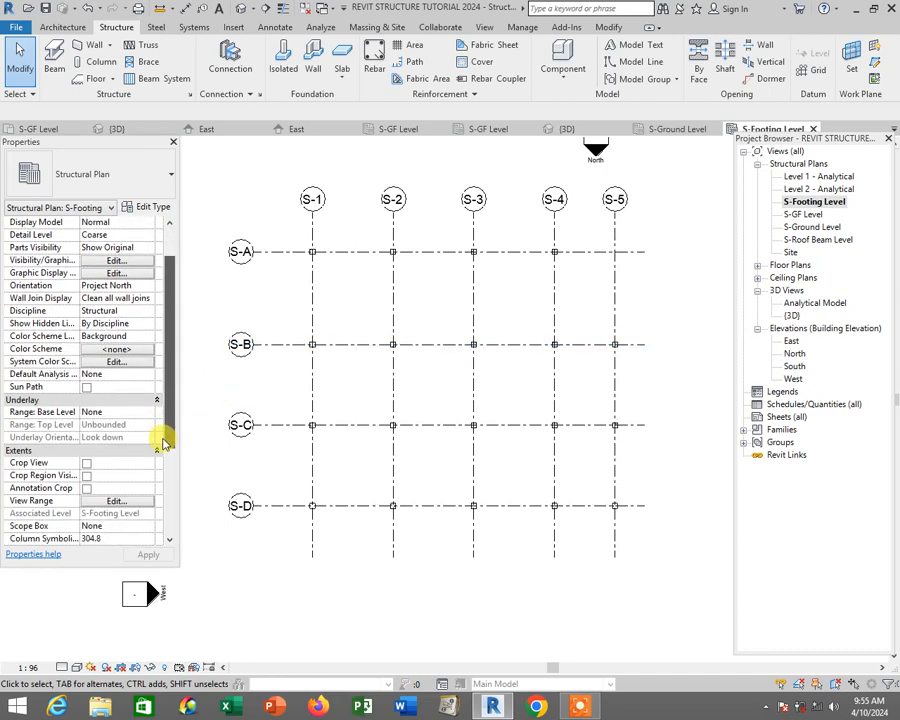
click(118, 506)
click(617, 294)
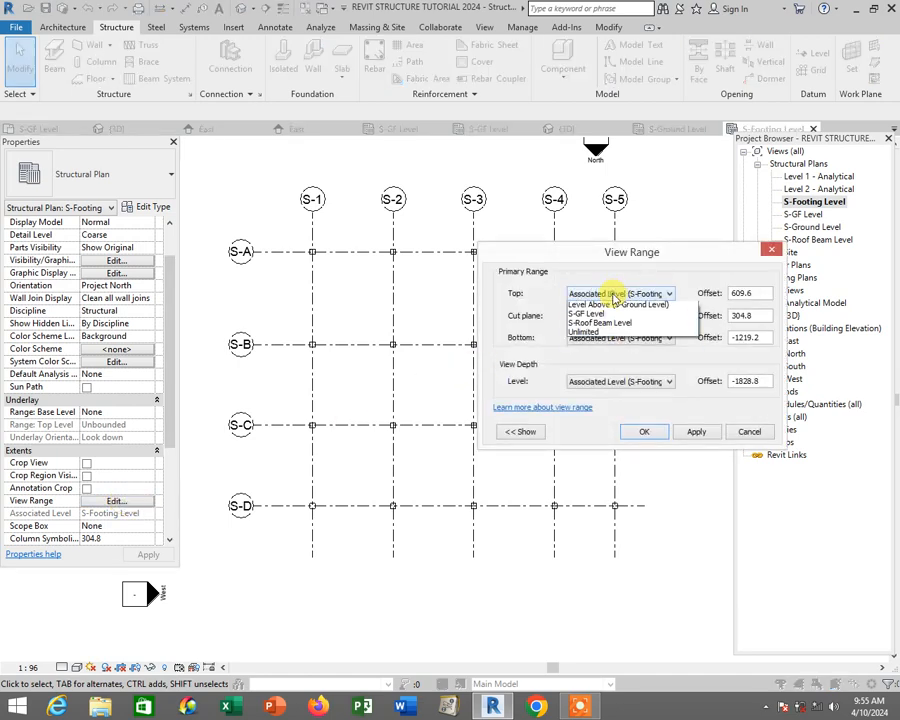
click(609, 342)
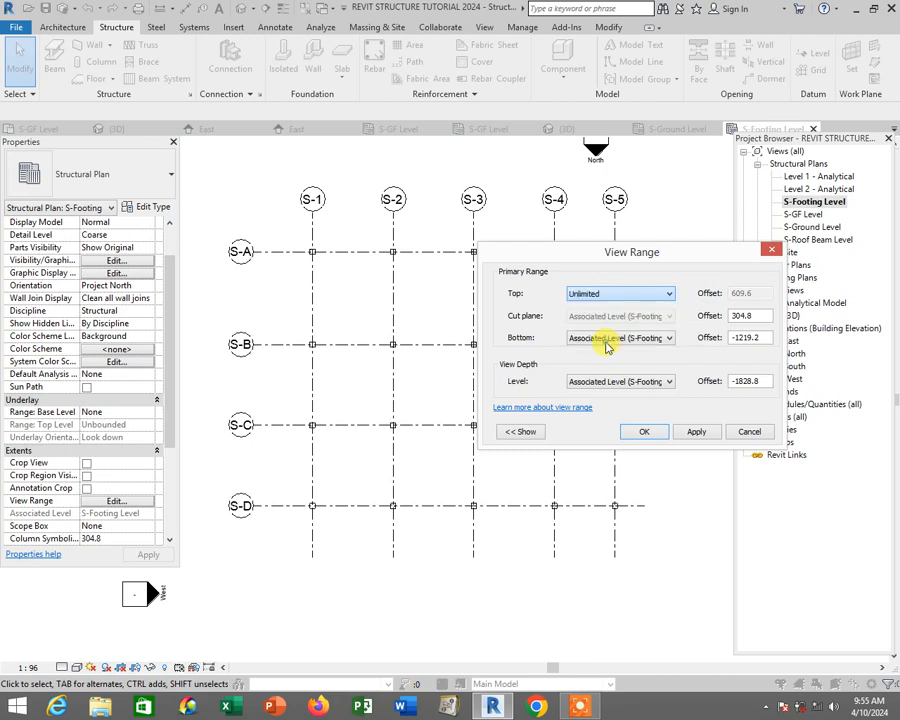
click(605, 340)
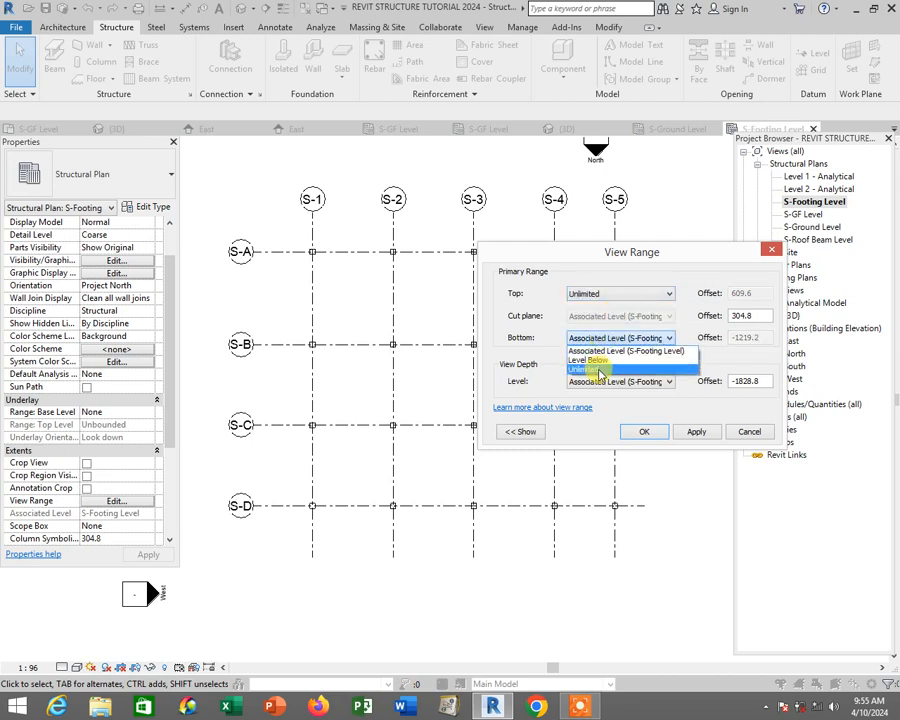
click(594, 369)
click(613, 381)
click(615, 412)
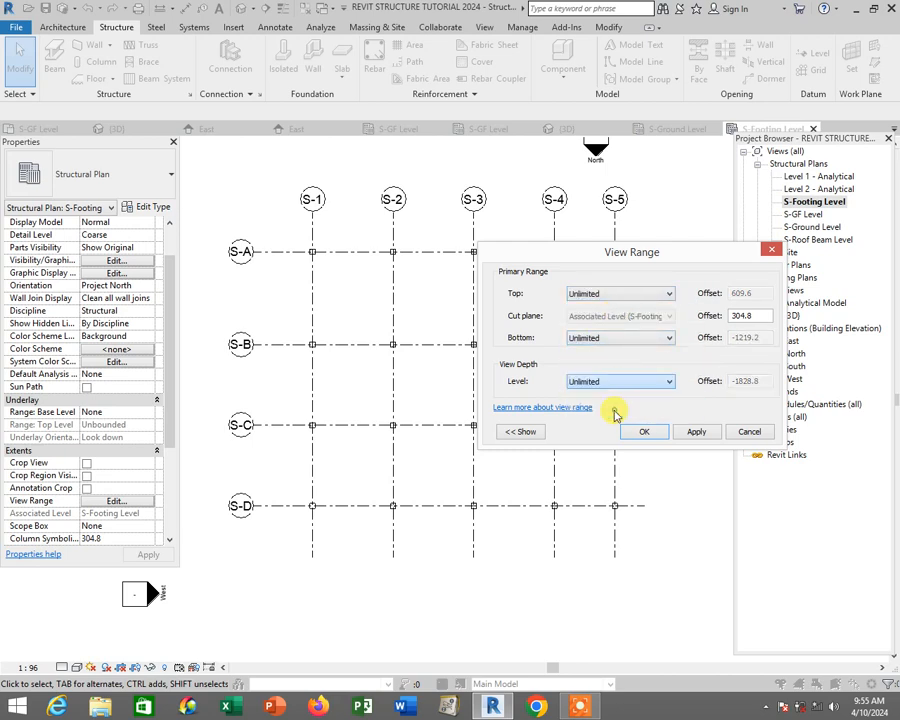
click(697, 432)
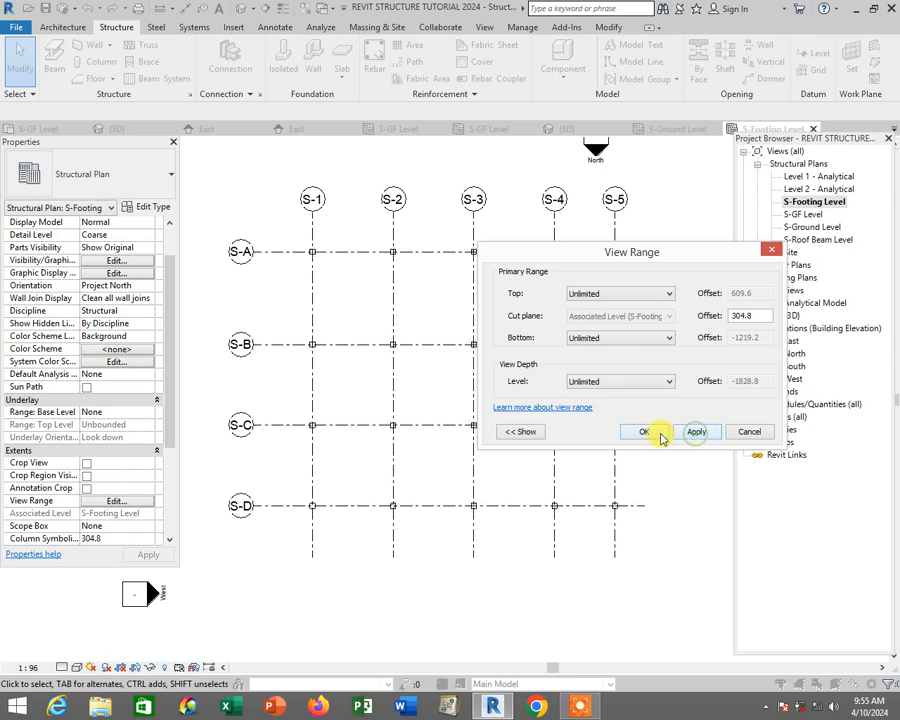
click(645, 432)
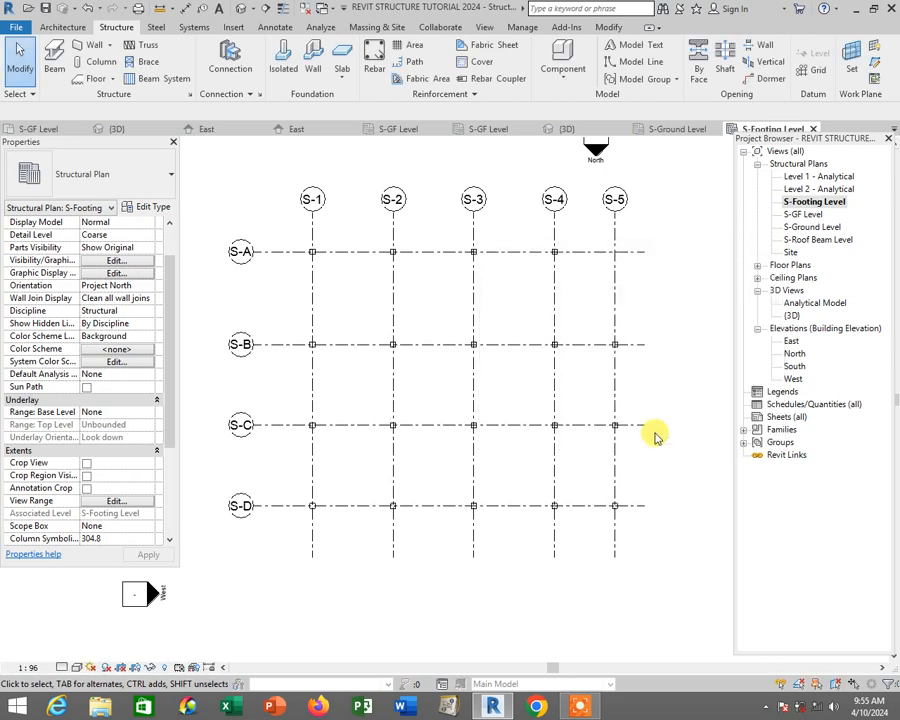
Set the S-Footing Level plan's underlay from base S-Footing Level to top S-GF Level, with orientation Look up
click(815, 204)
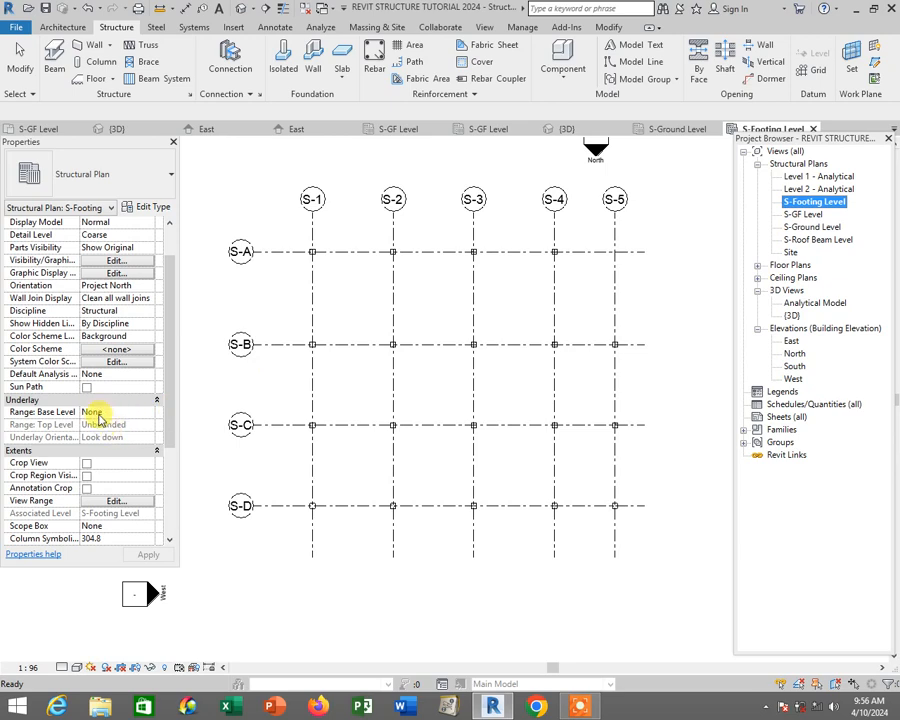
click(118, 412)
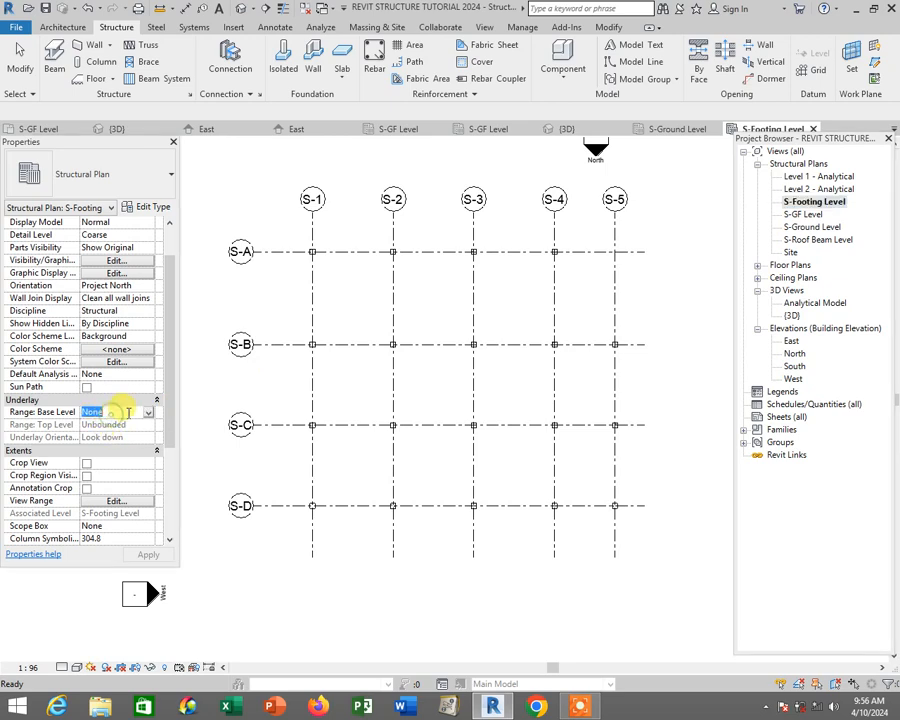
click(148, 416)
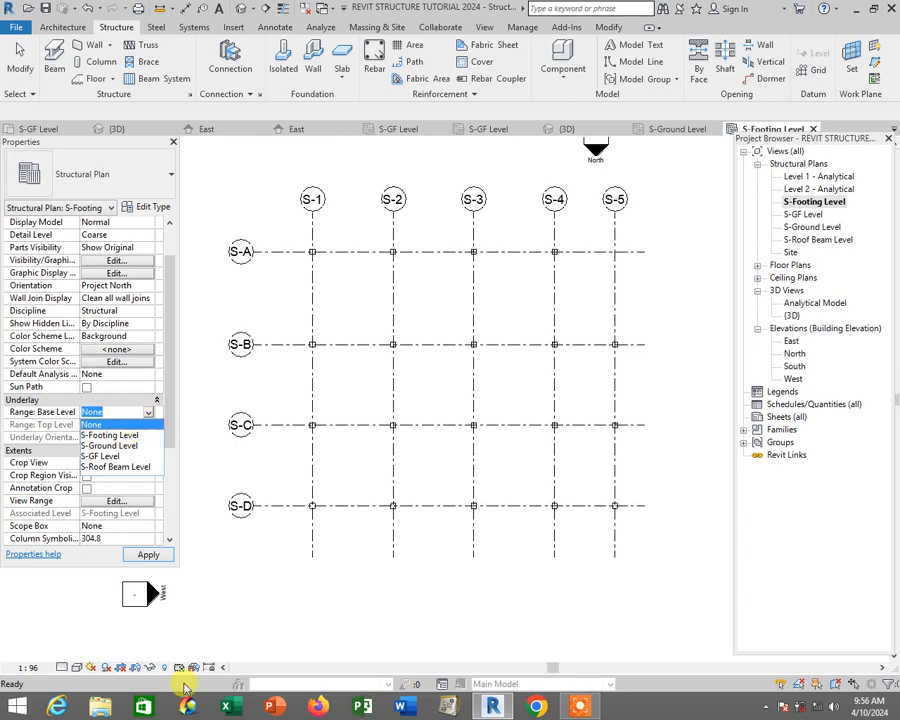
click(137, 436)
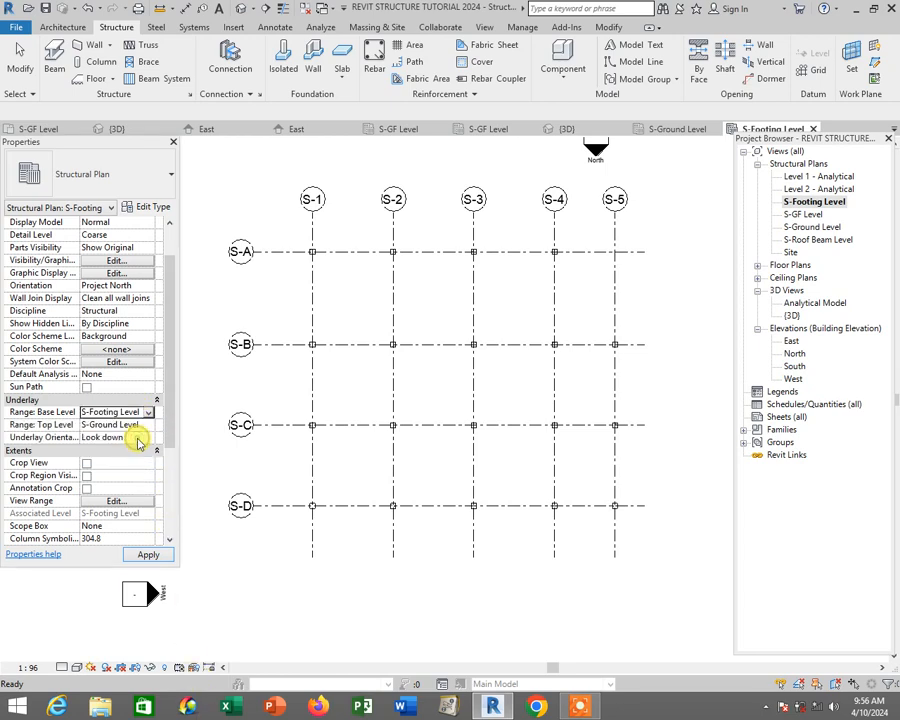
click(137, 425)
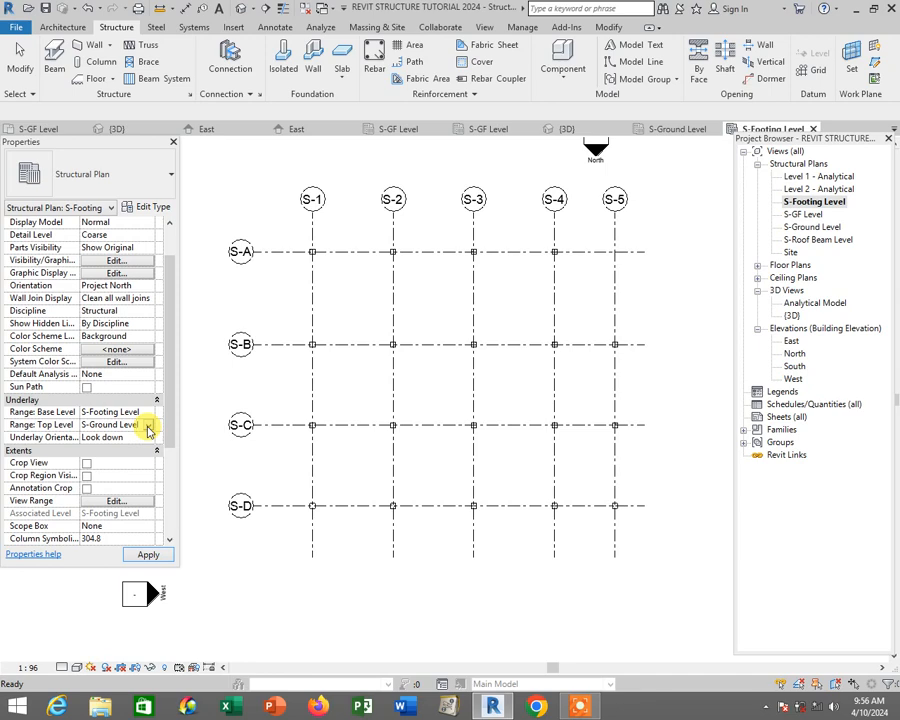
click(148, 427)
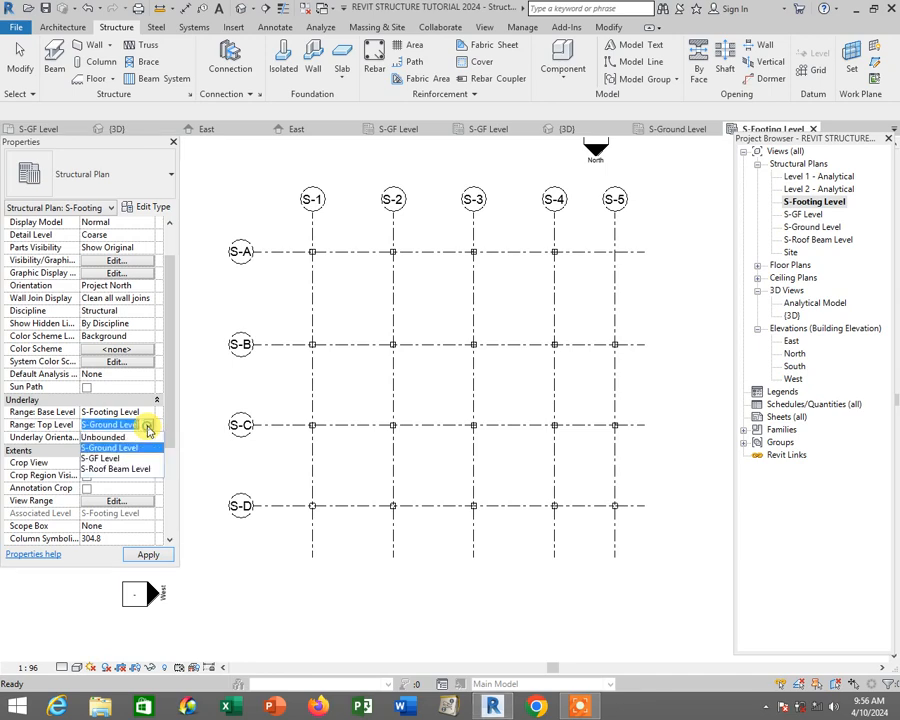
click(116, 460)
click(135, 439)
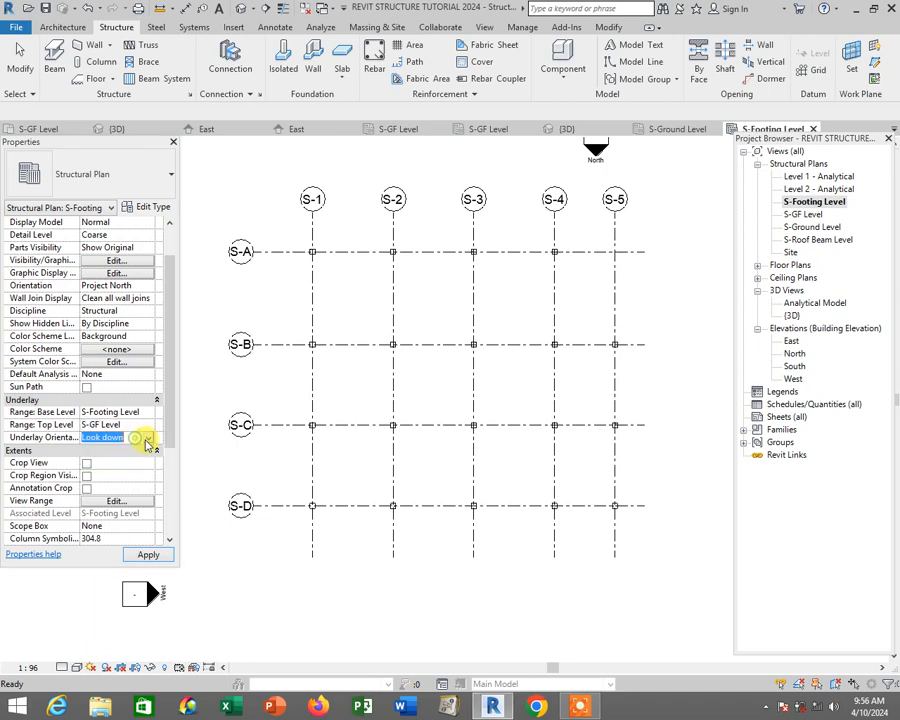
click(147, 438)
click(122, 462)
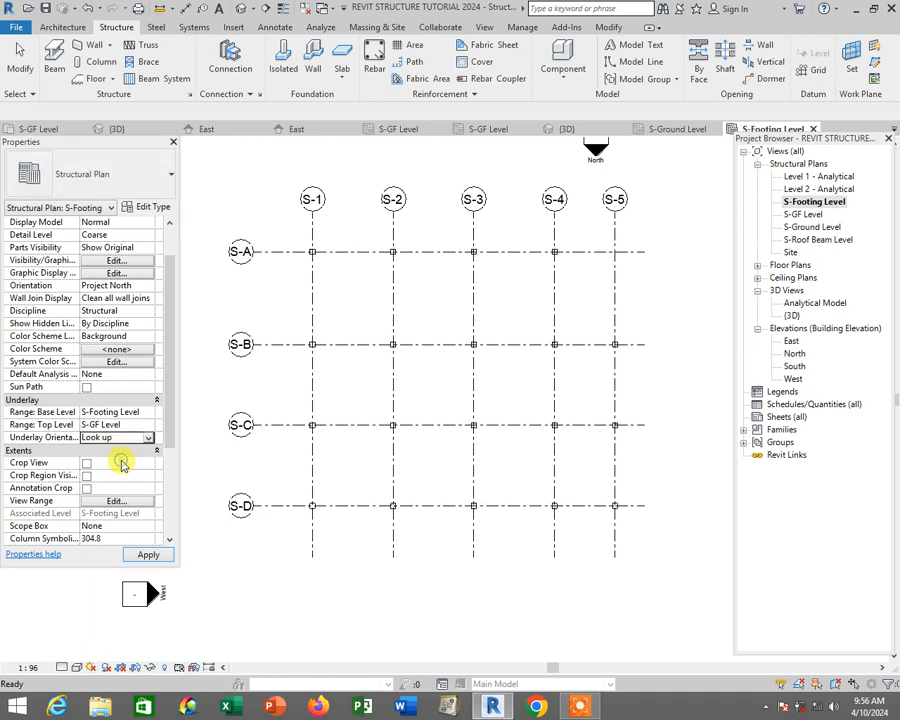
click(150, 555)
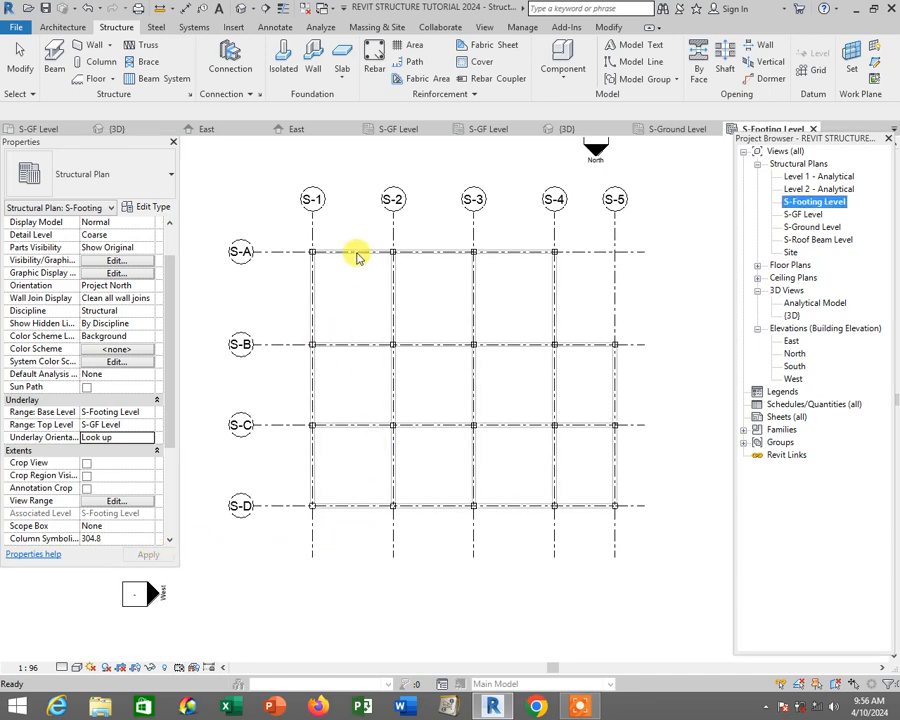
scroll(378, 281, up, 1)
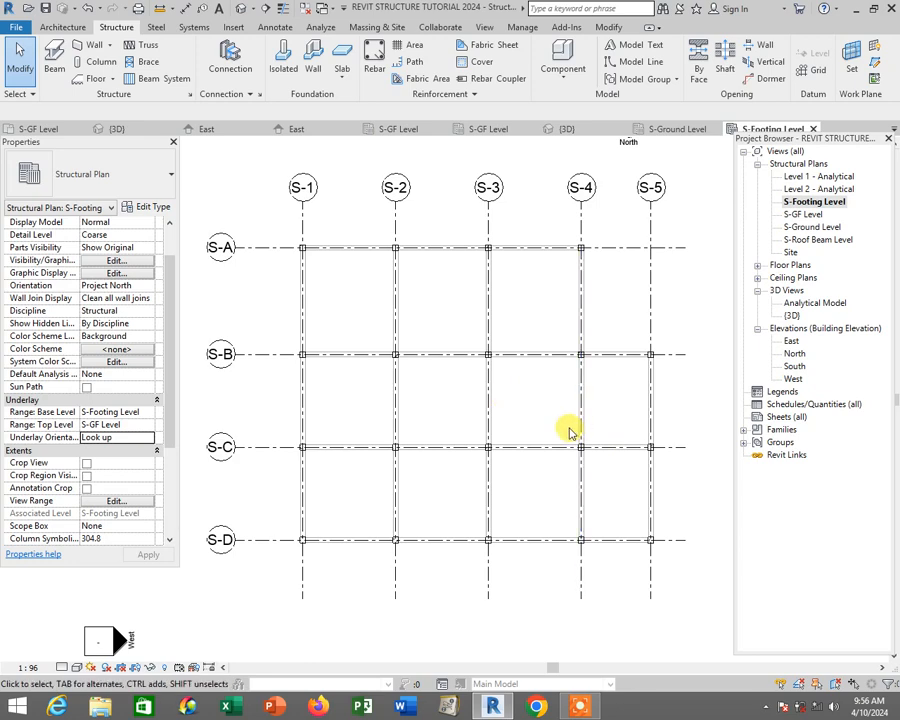
Start an isolated foundation and duplicate the Footing-Rectangular type 96" x 72" x 18" as 600MM
click(808, 204)
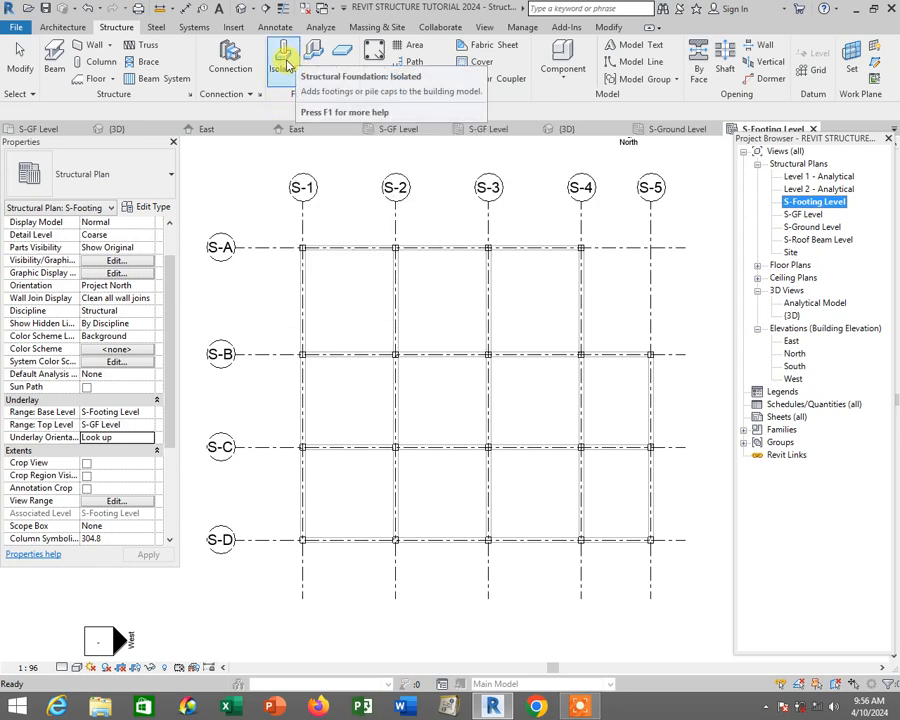
click(284, 62)
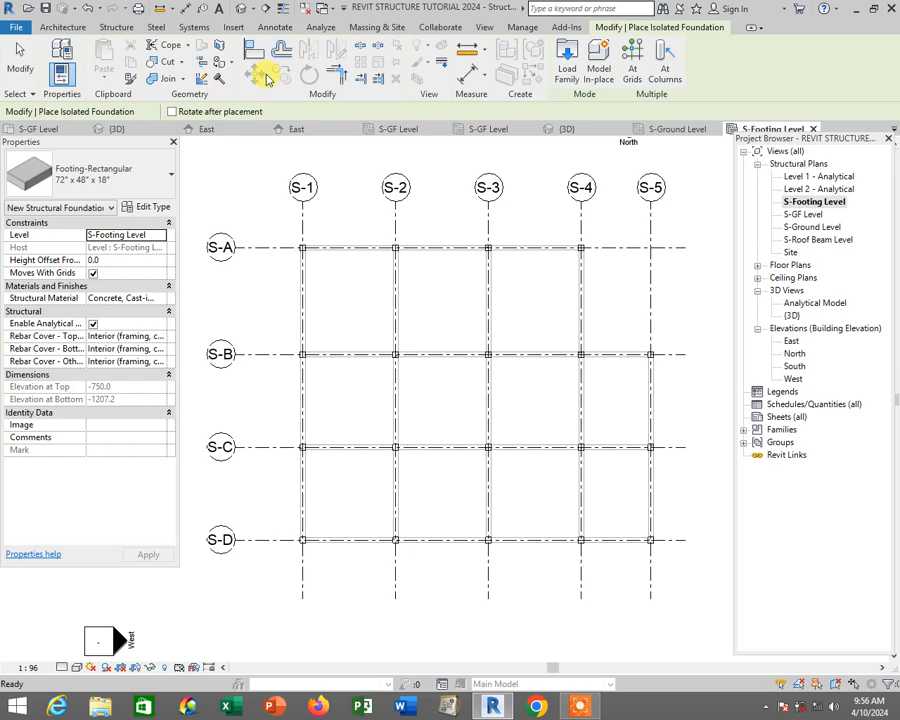
click(120, 176)
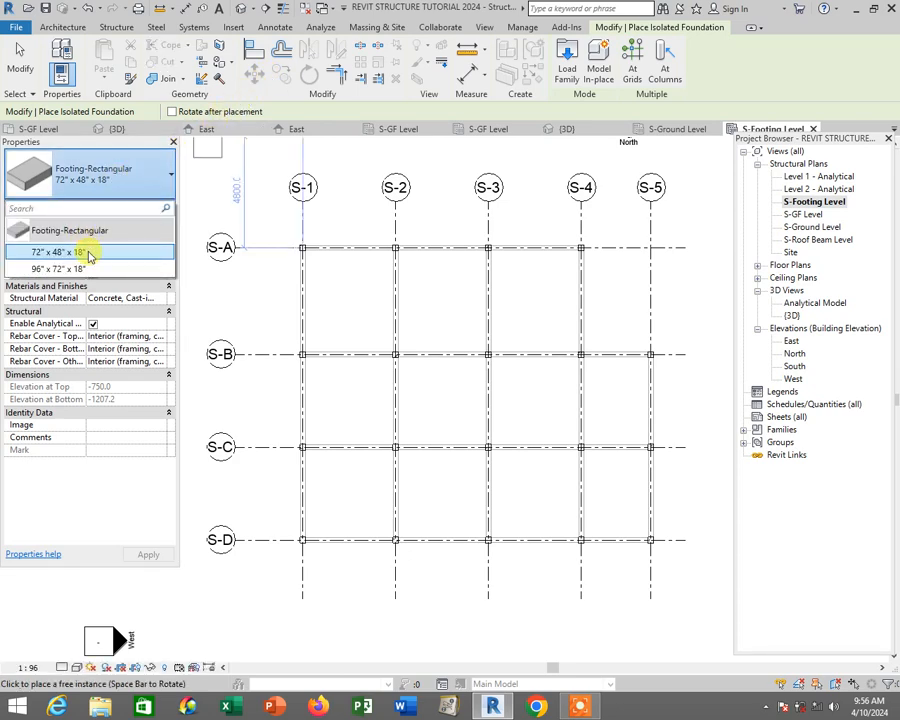
mouse_move(71, 258)
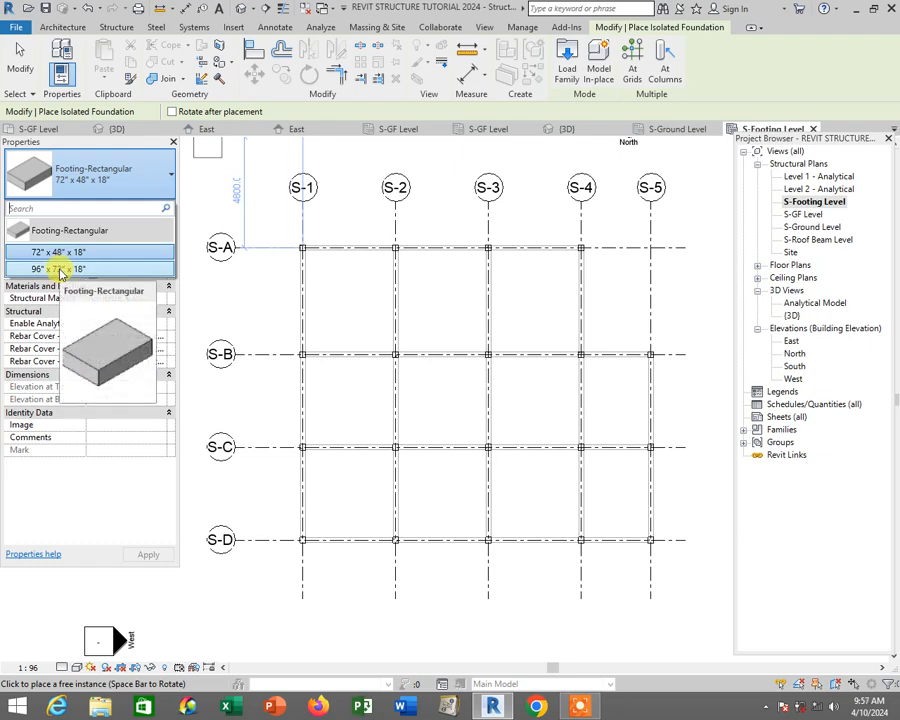
click(60, 270)
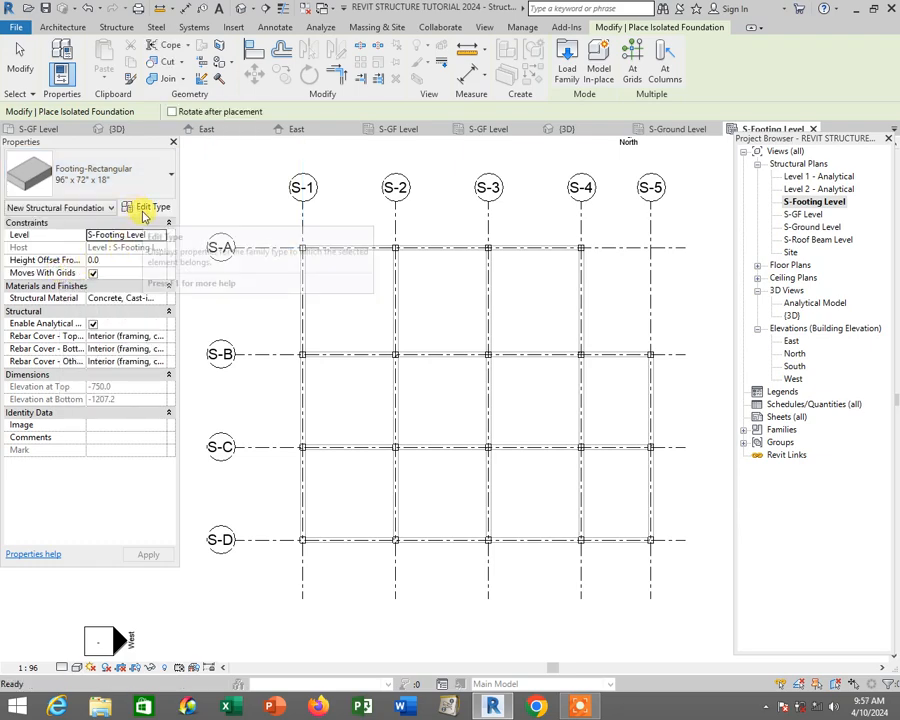
click(147, 208)
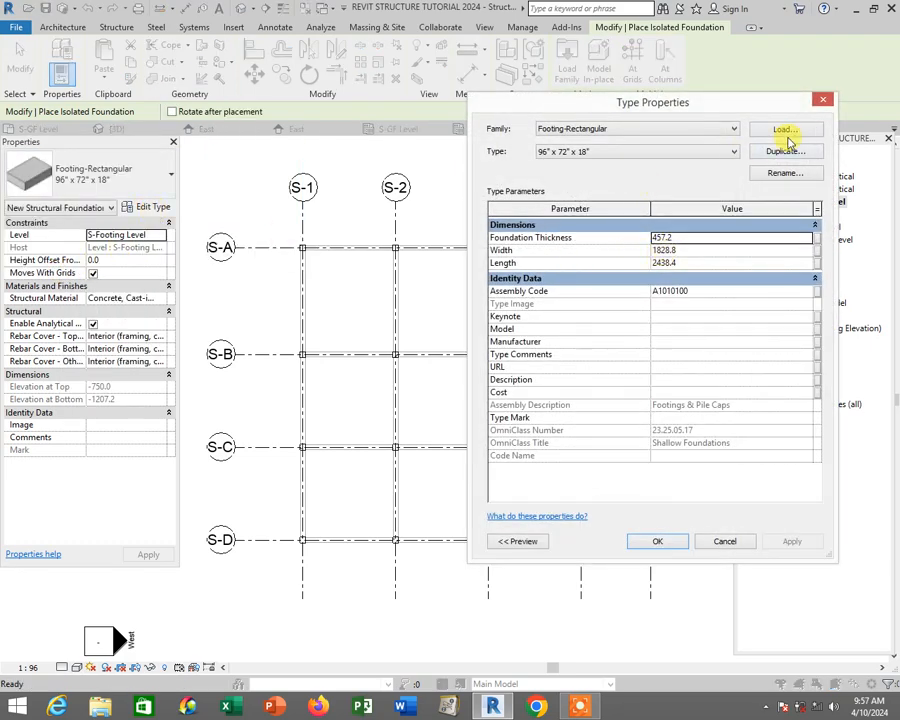
click(786, 152)
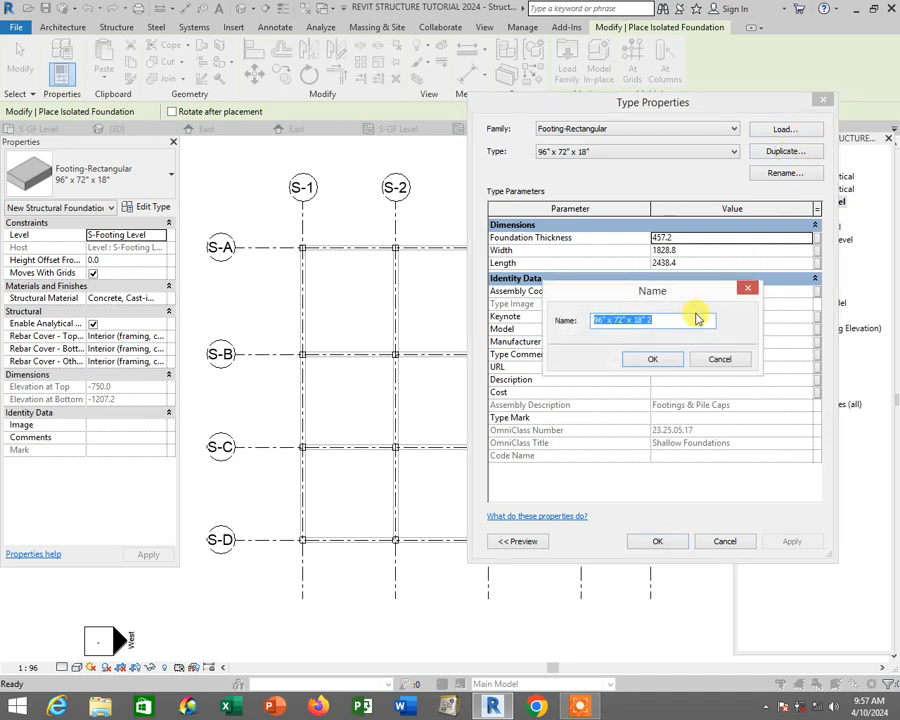
text(600MM)
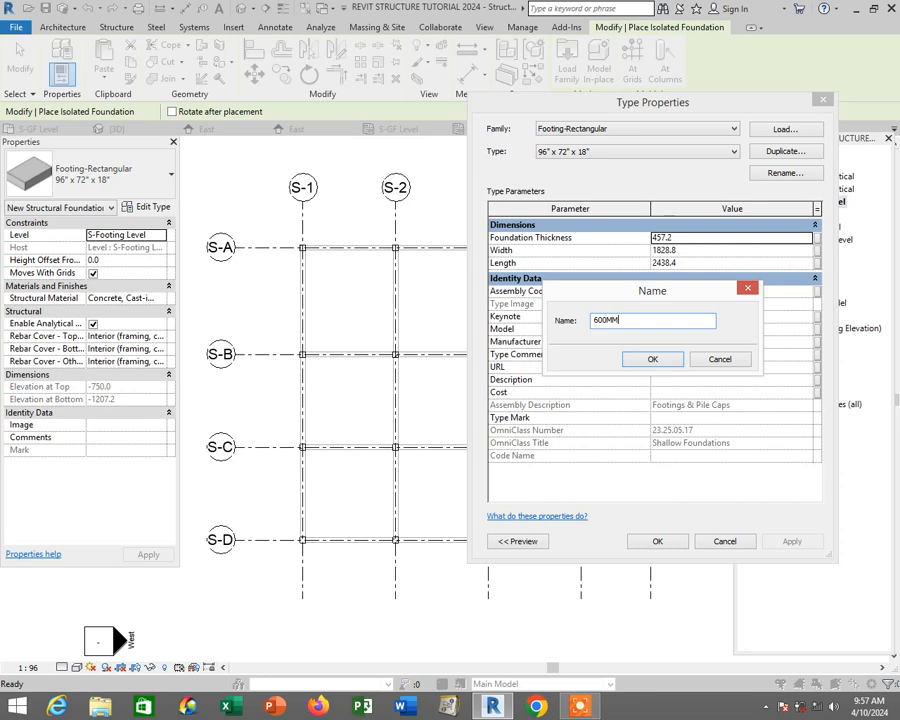
click(656, 360)
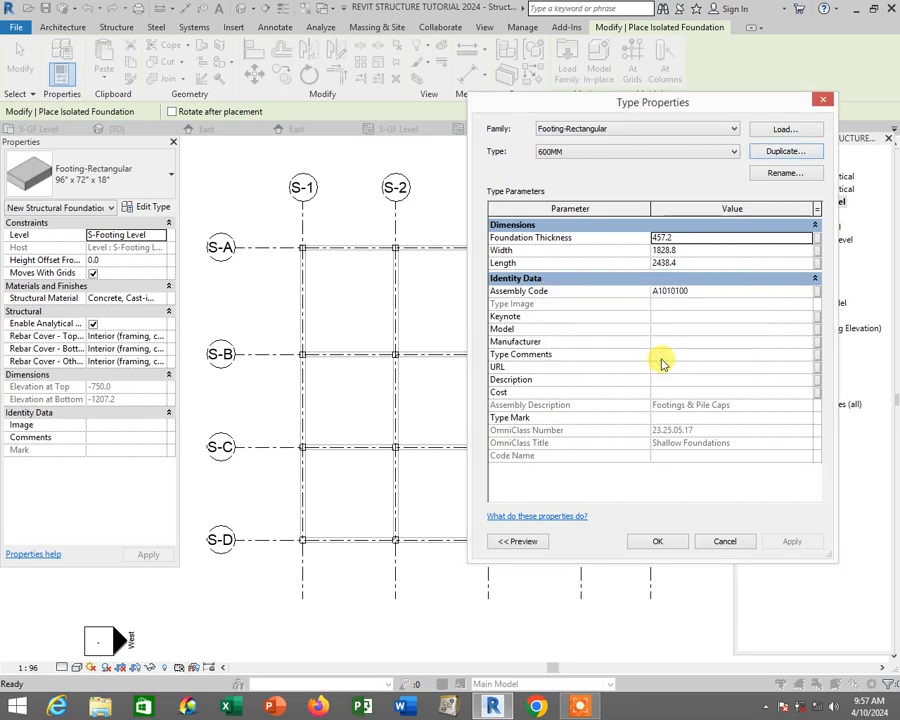
Set the 600MM footing type's foundation thickness to 200 and its width and length to 600
double_click(689, 237)
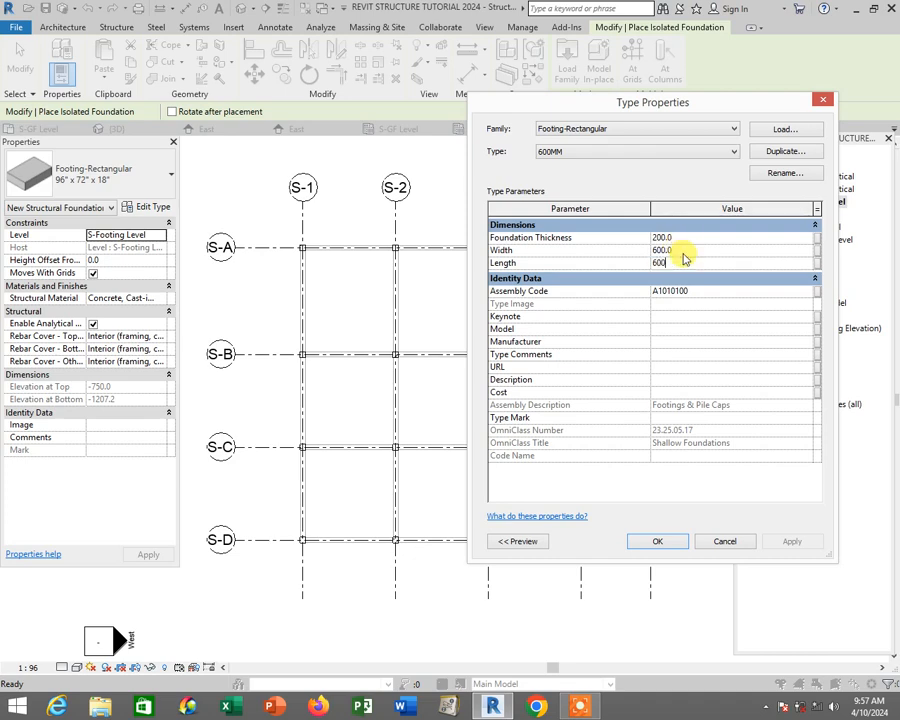
click(675, 262)
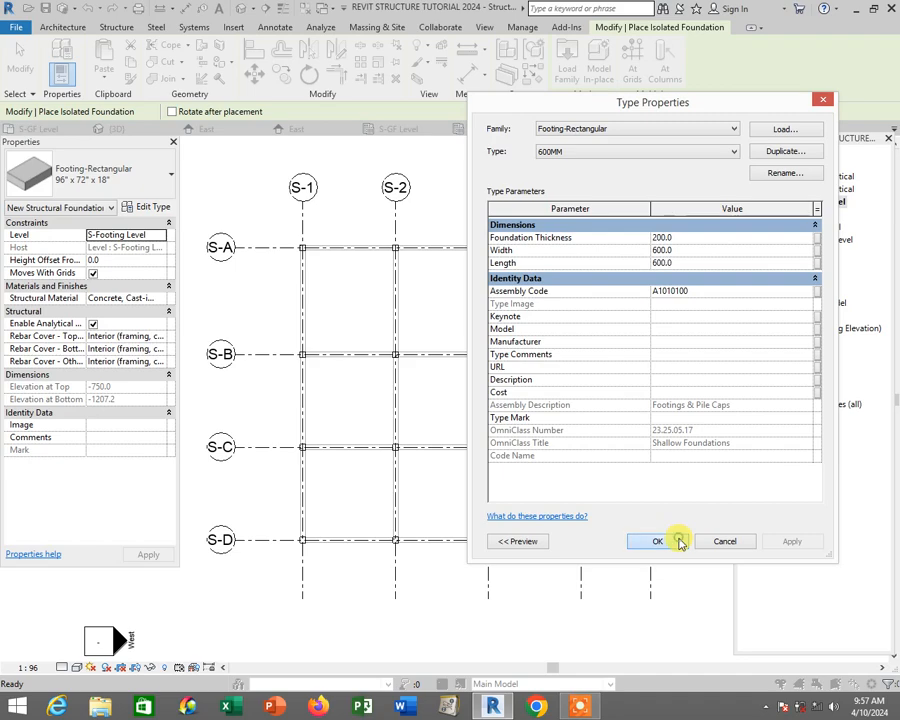
click(679, 541)
Place 600MM rectangular footings along grid S-A at its intersections with S-1, S-2, S-3 and S-4
scroll(314, 244, up, 3)
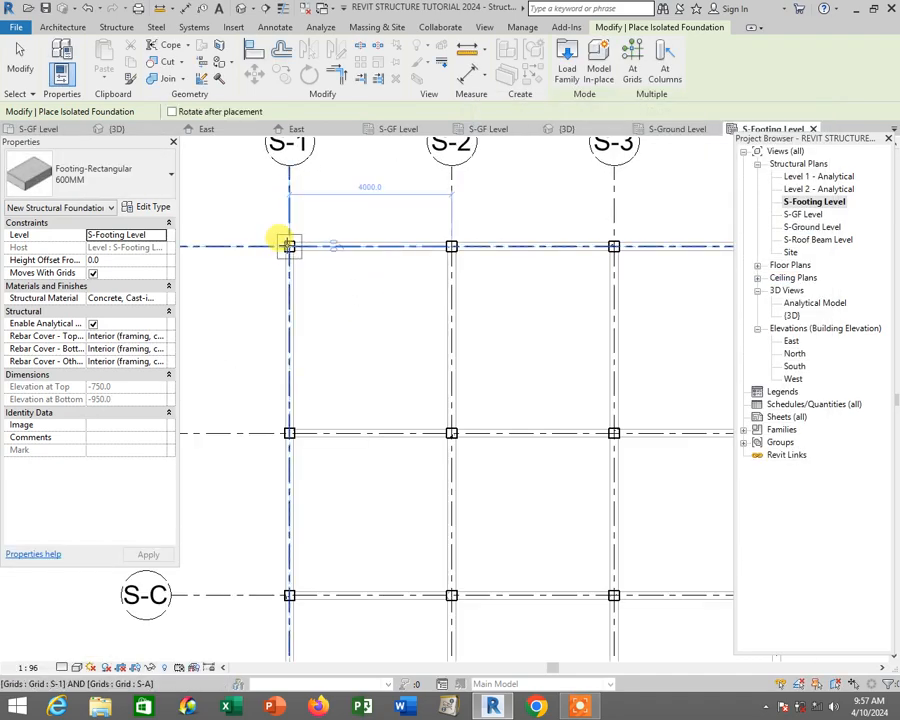
click(288, 244)
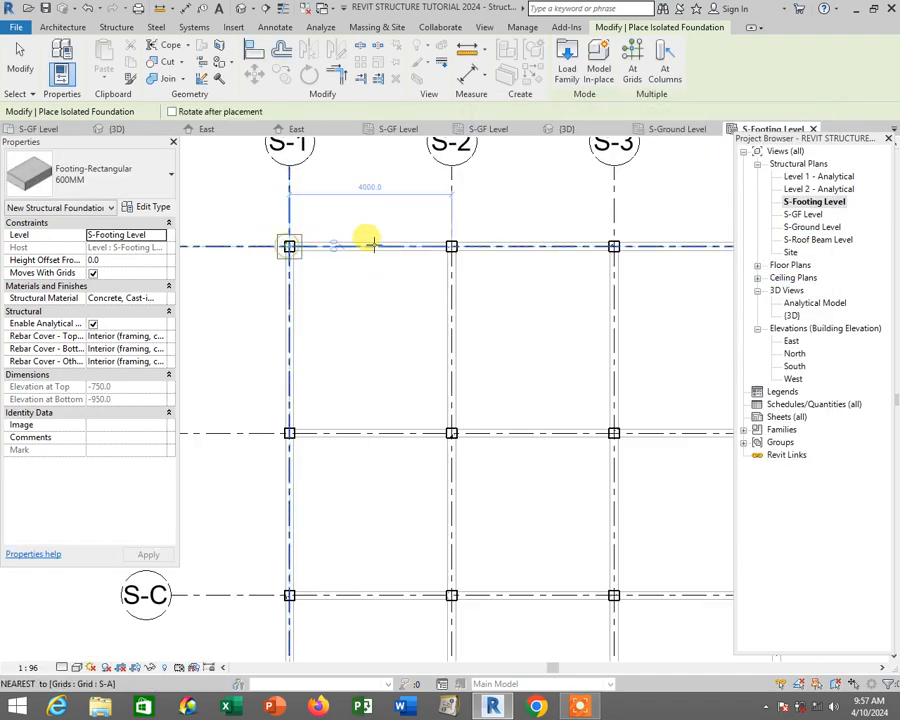
click(447, 244)
scroll(552, 280, down, 1)
scroll(552, 286, down, 1)
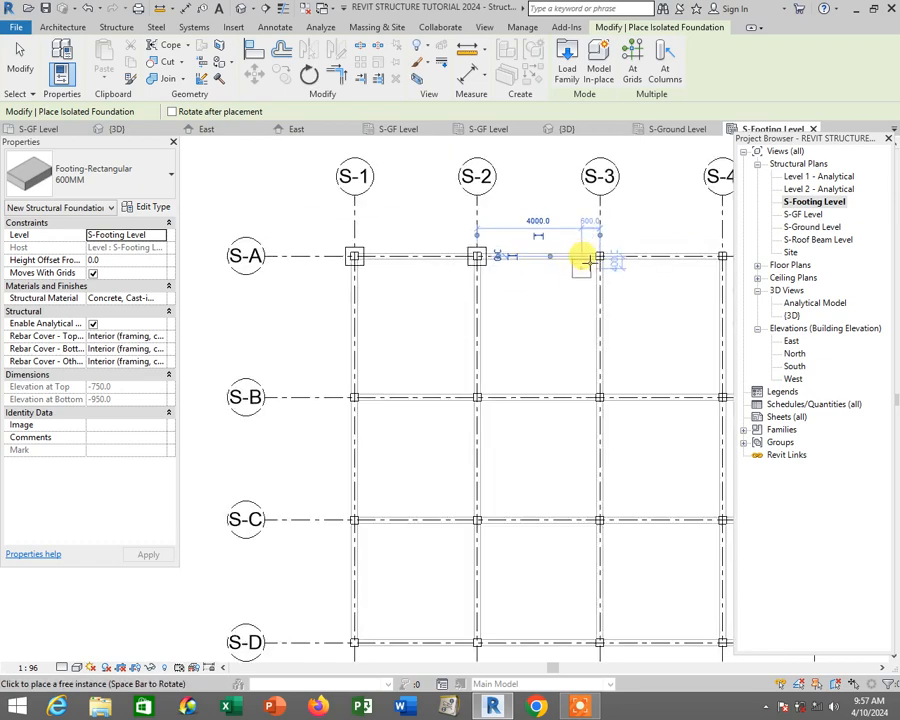
click(597, 252)
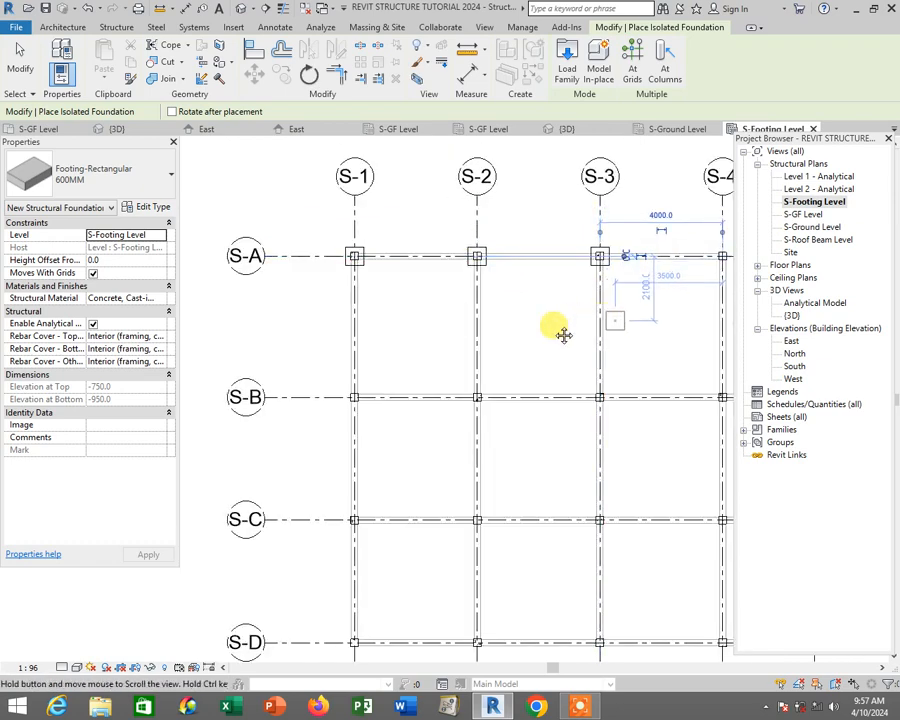
middle_drag(560, 332, 463, 336)
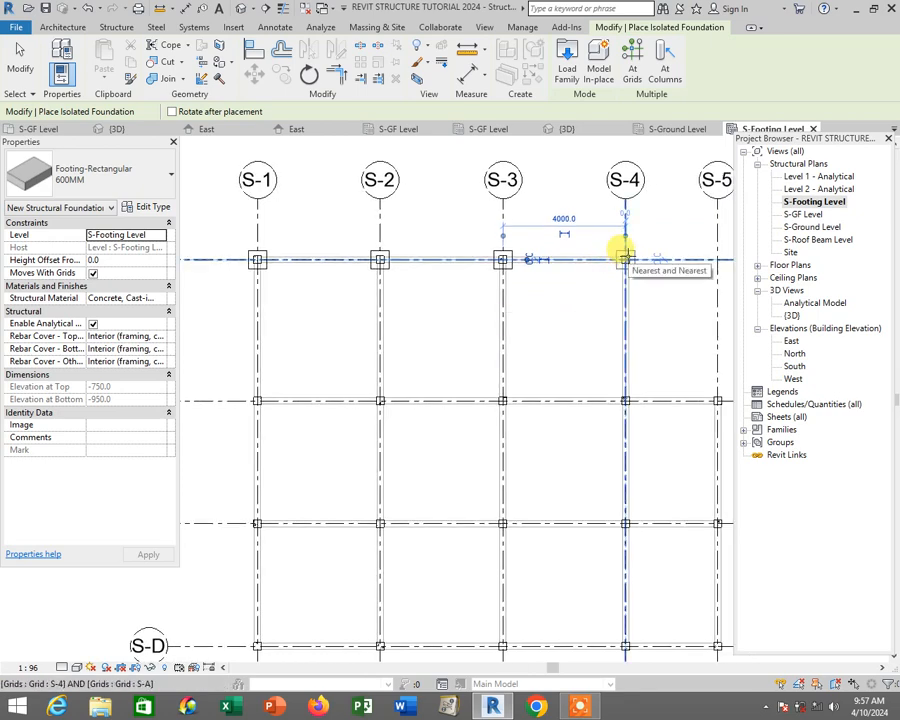
click(623, 252)
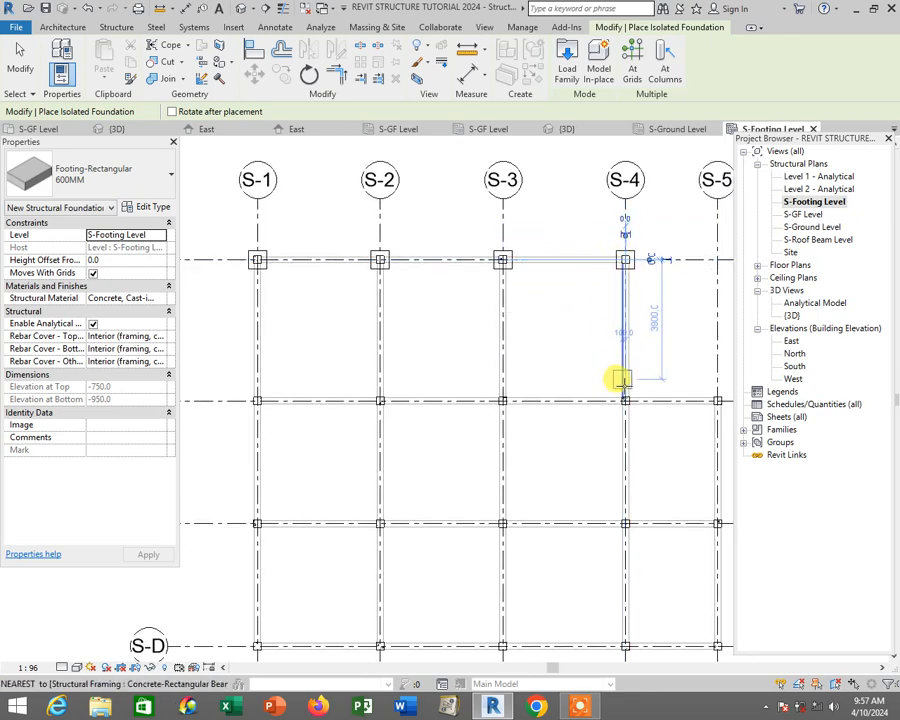
Place 600MM rectangular footings along grid S-B at its intersections with S-4, S-3, S-2 and S-1
click(623, 398)
click(502, 399)
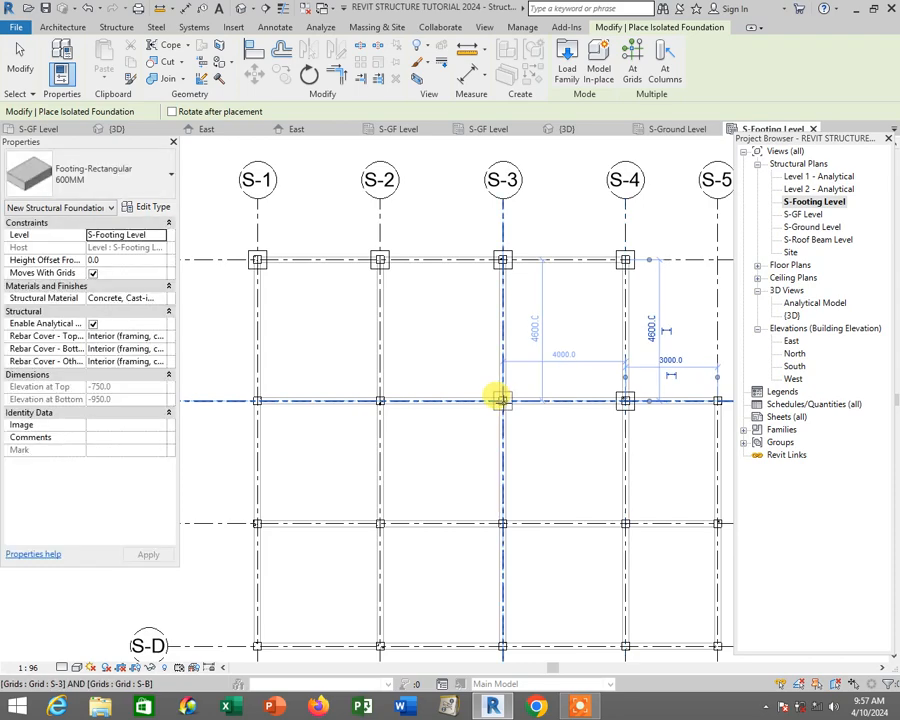
click(380, 399)
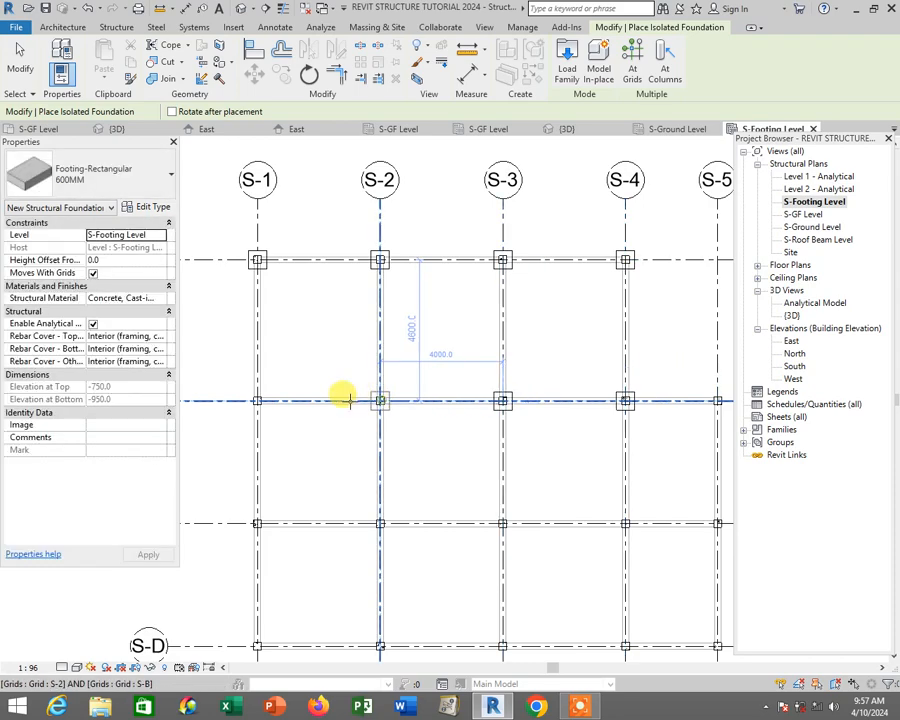
click(257, 399)
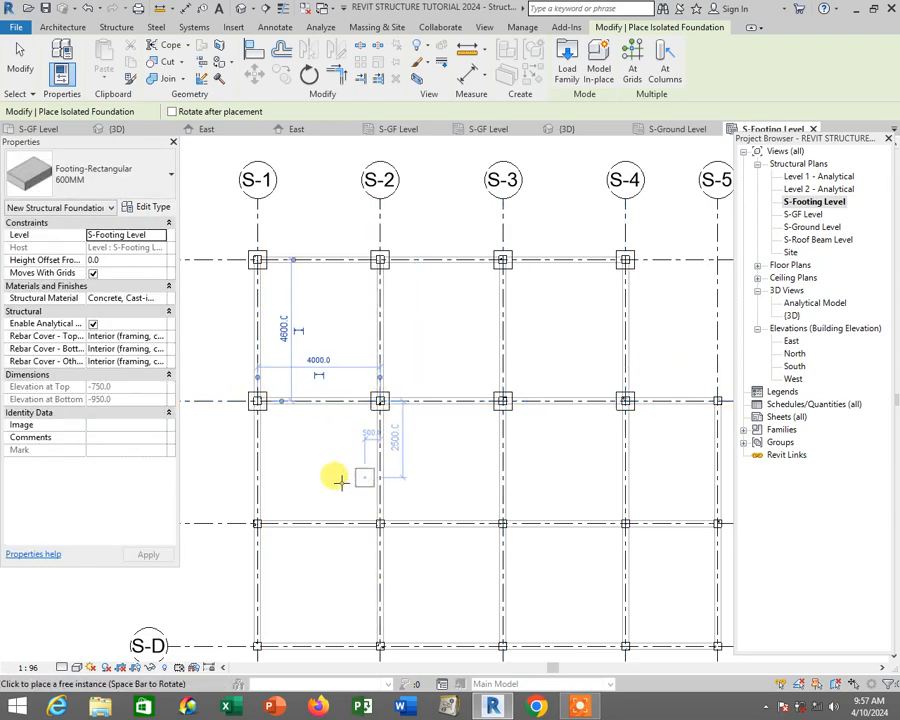
Place 600MM rectangular footings along grid S-C at its intersections with S-1, S-2, S-3 and S-4
scroll(345, 480, down, 1)
click(271, 514)
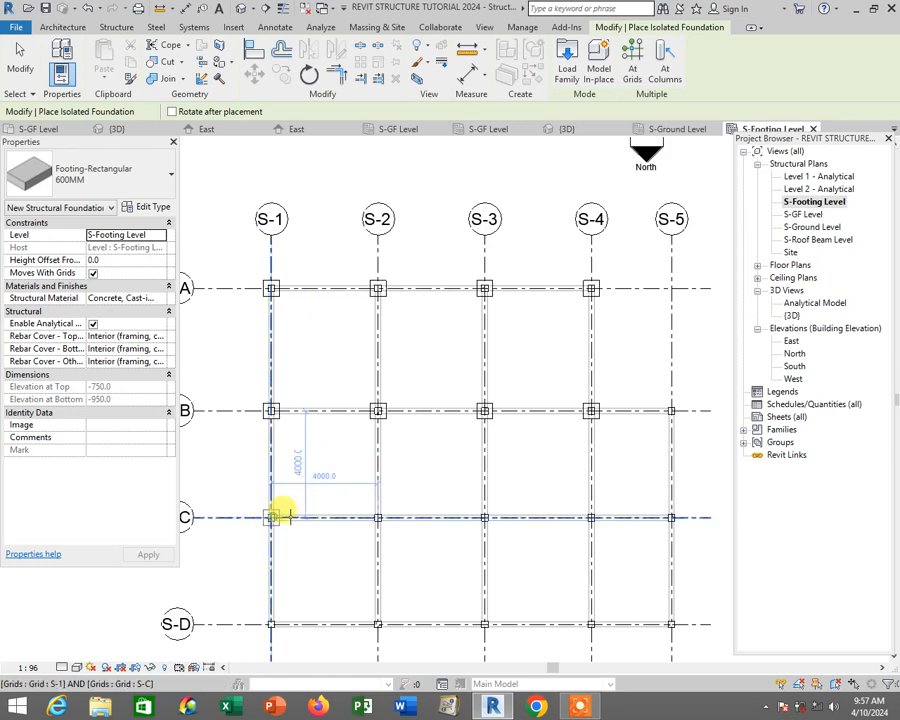
click(376, 516)
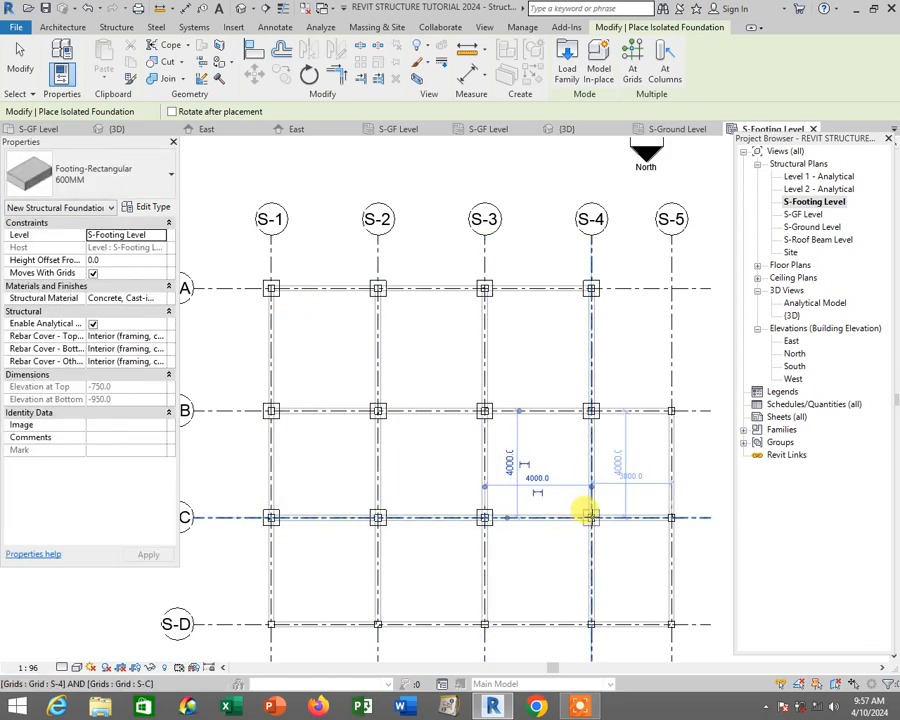
click(591, 517)
Place 600MM rectangular footings along grid S-D at its intersections with S-4, S-3, S-2 and S-1
middle_drag(600, 524, 515, 202)
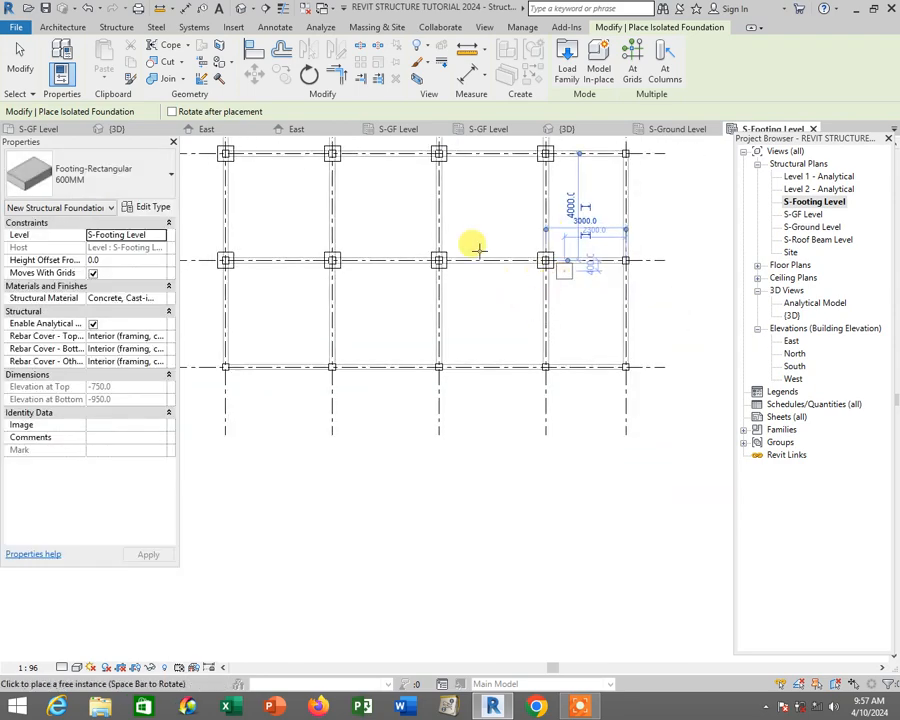
click(546, 364)
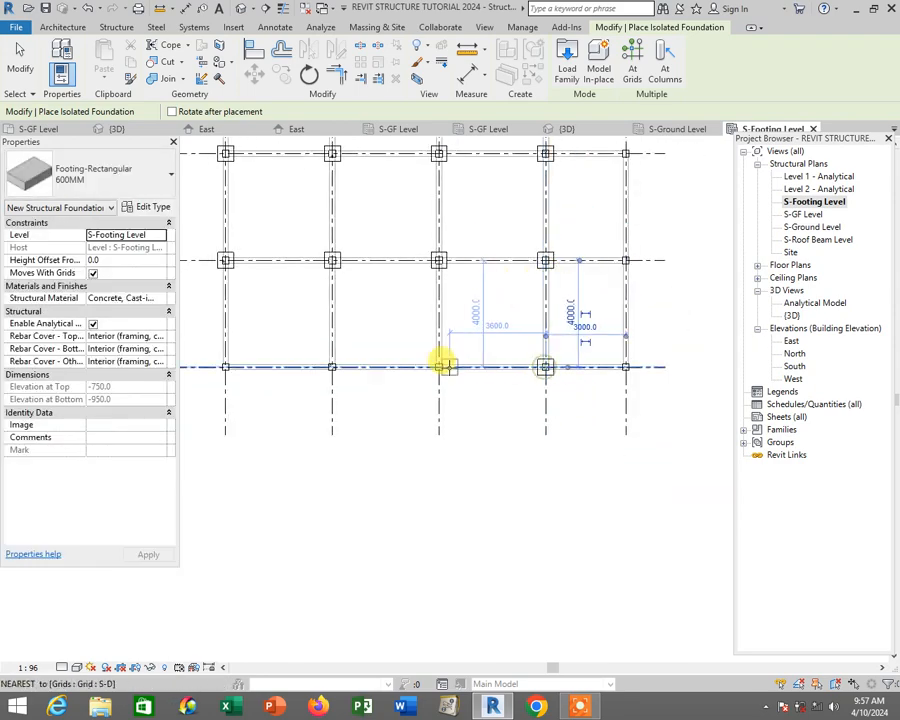
middle_drag(357, 364, 410, 444)
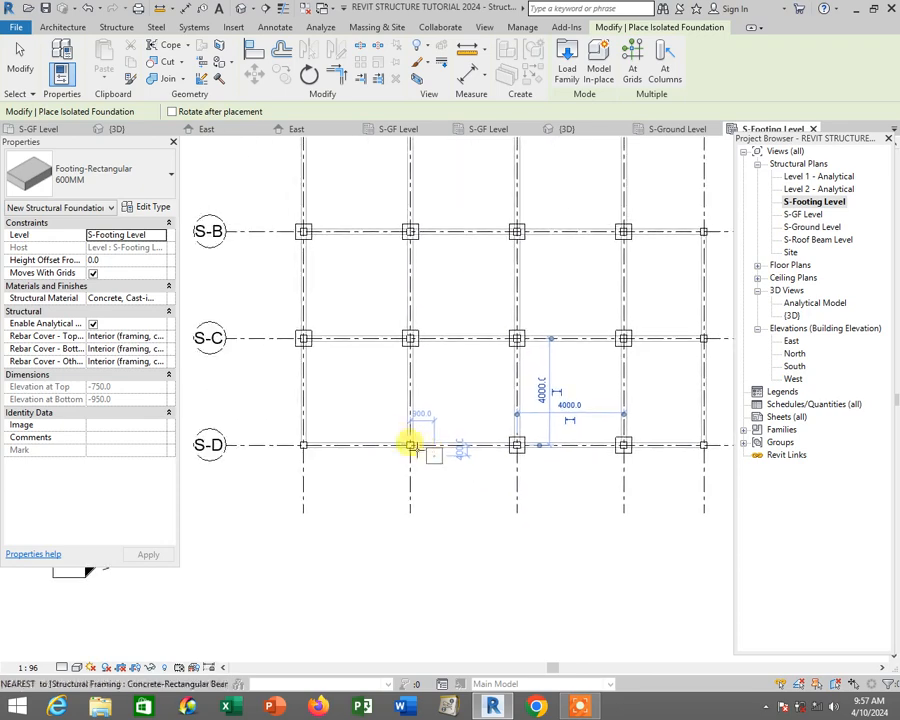
click(398, 445)
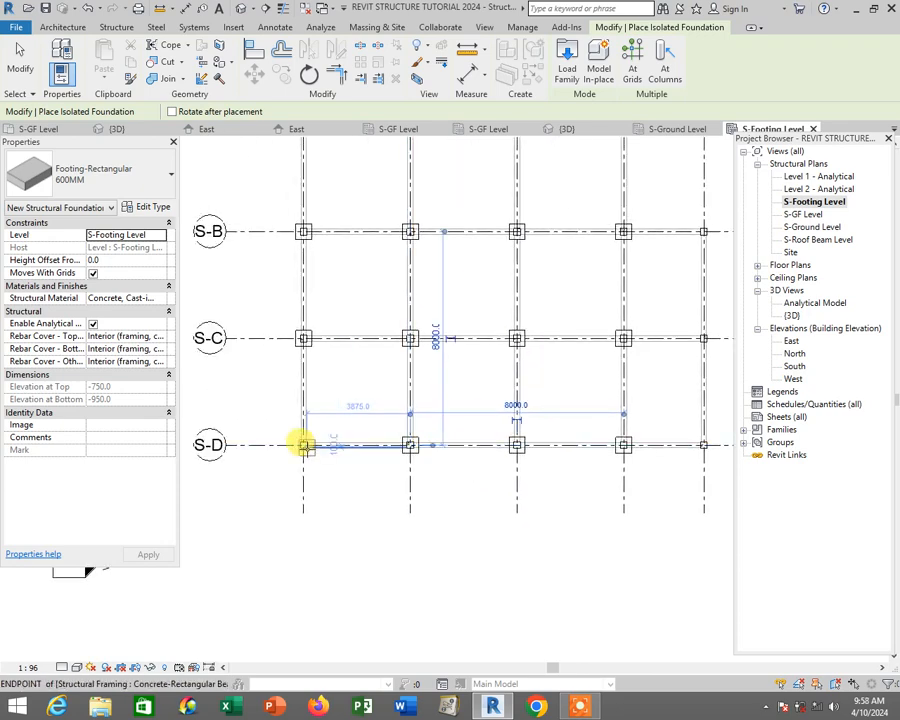
click(303, 445)
Place 600MM rectangular footings along grid S-5 at its intersections with S-B, S-C and S-D, and finish the placement
middle_drag(447, 437, 339, 540)
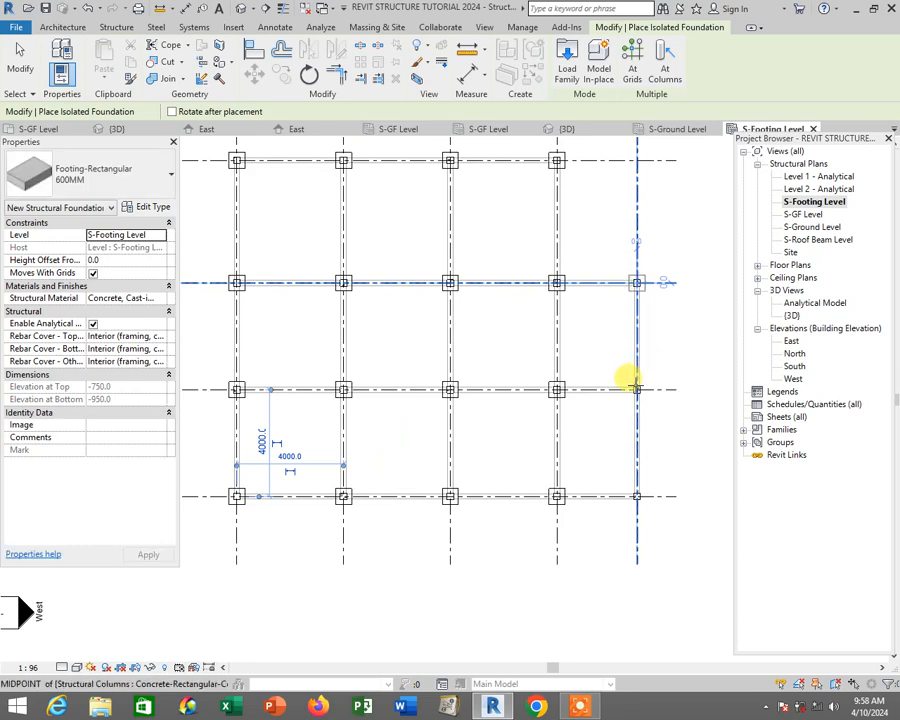
click(629, 378)
click(630, 488)
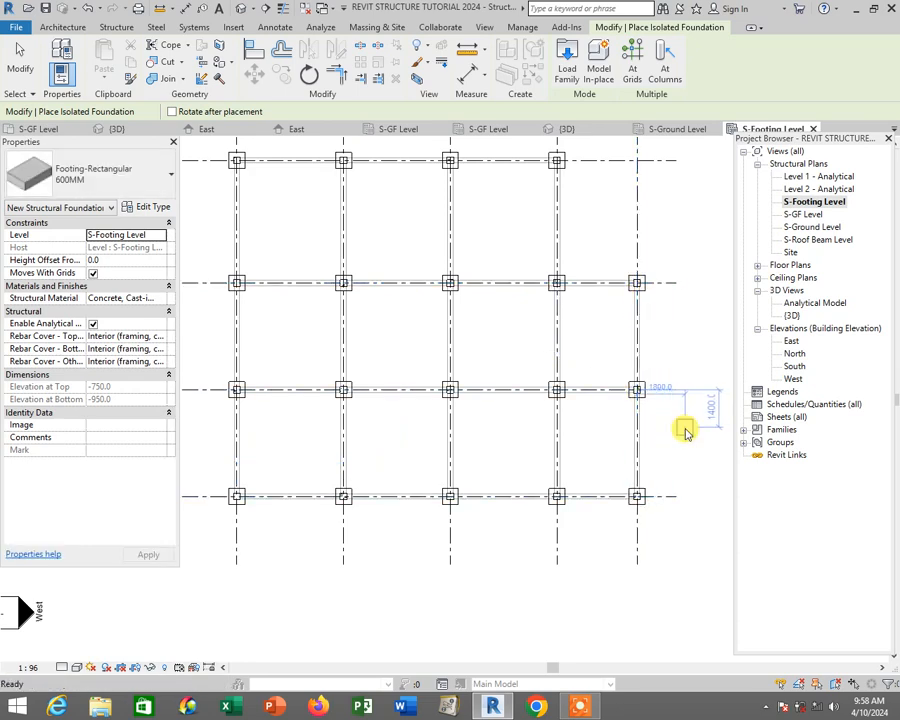
key(Escape)
key(Escape)
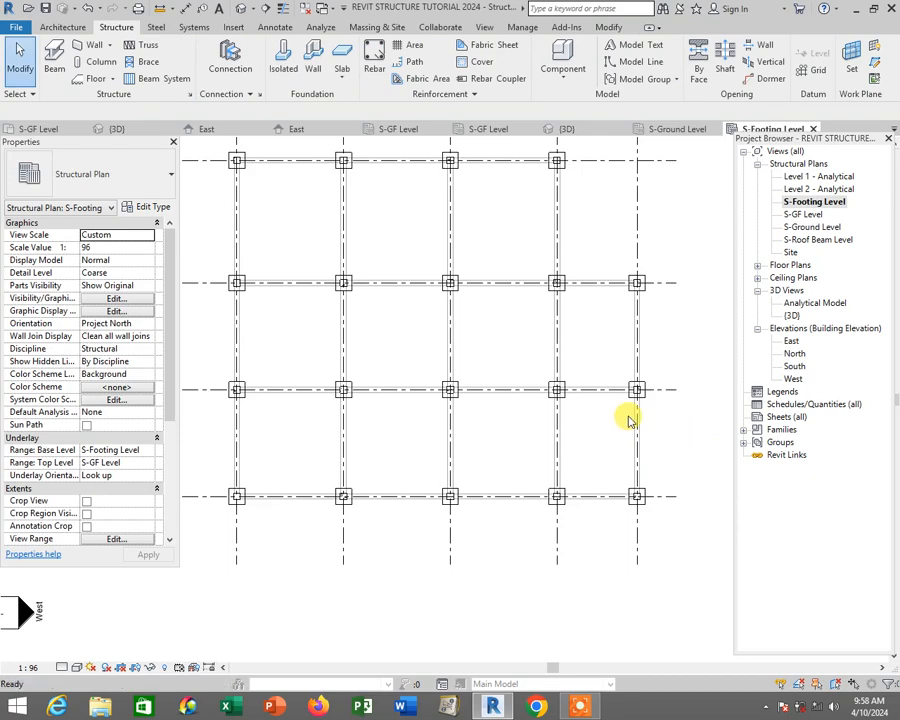
Open the 3D view and examine the footings beneath all the columns
click(240, 10)
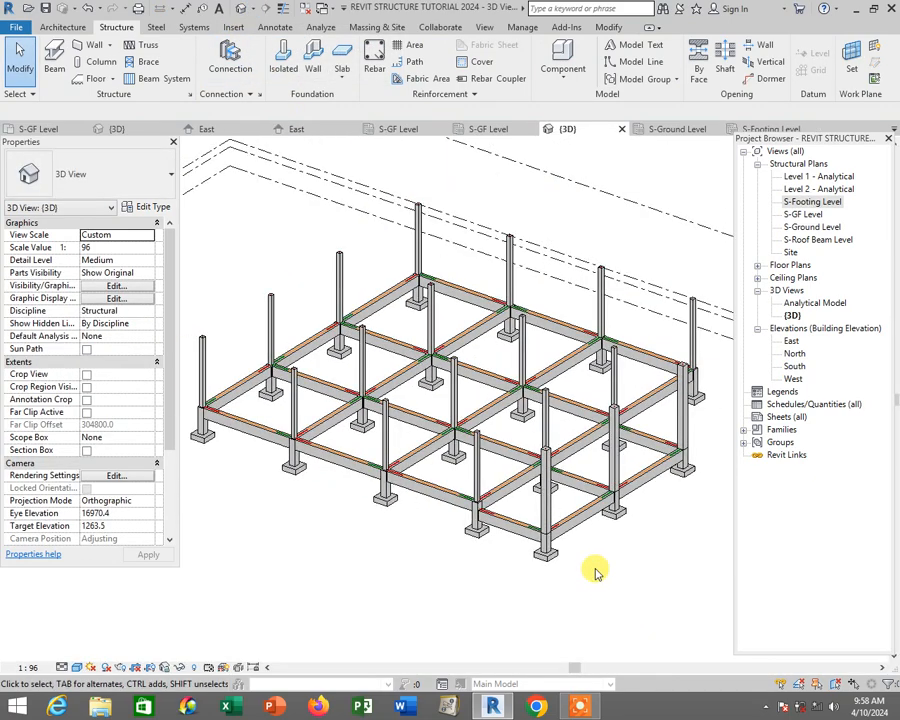
shift+middle_drag(603, 570, 535, 632)
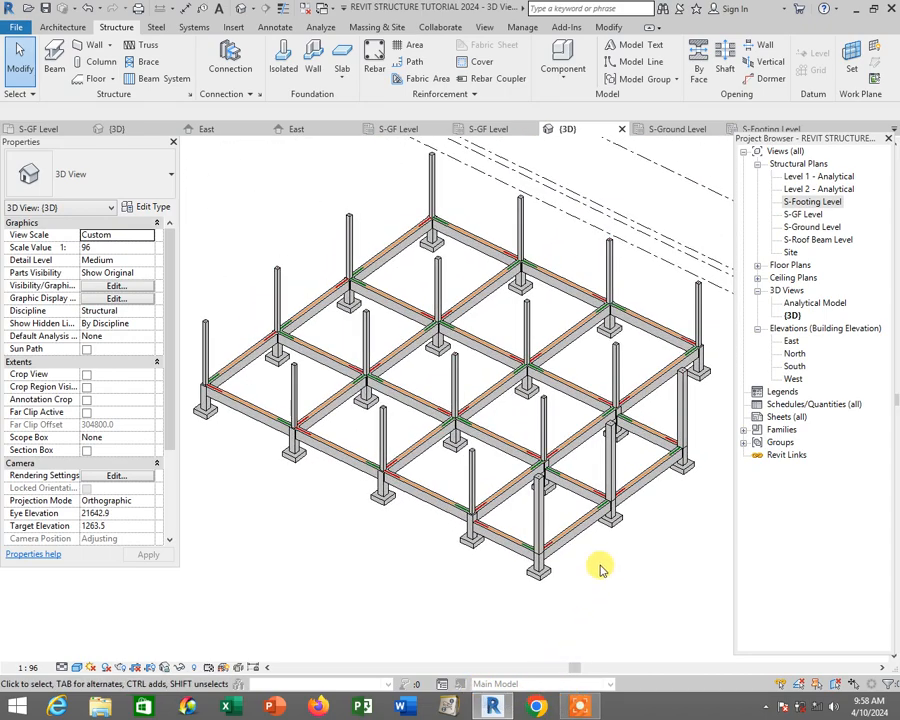
middle_drag(600, 568, 630, 578)
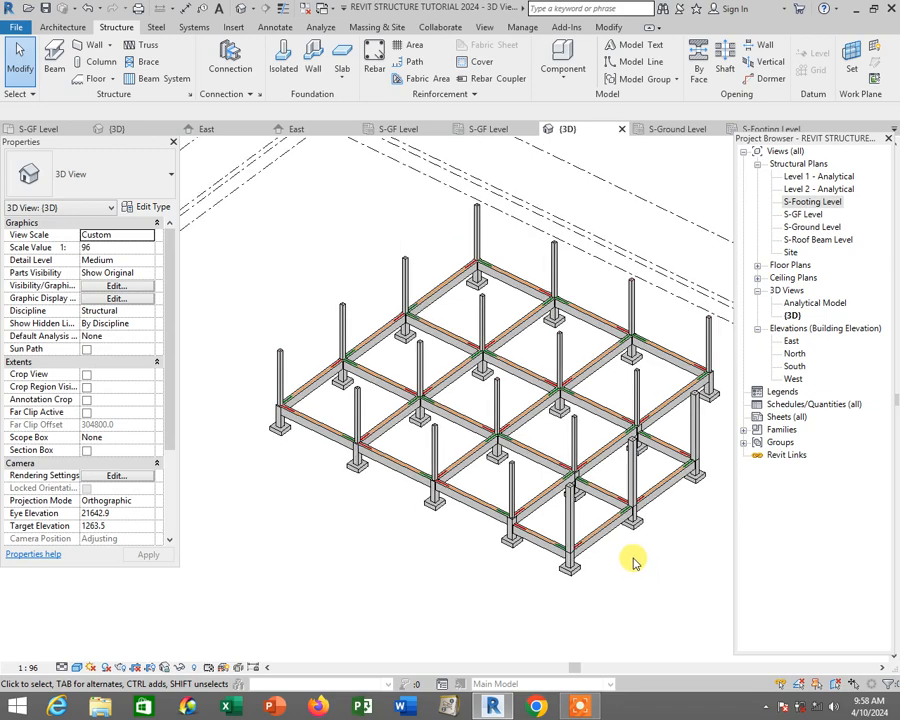
scroll(633, 560, up, 1)
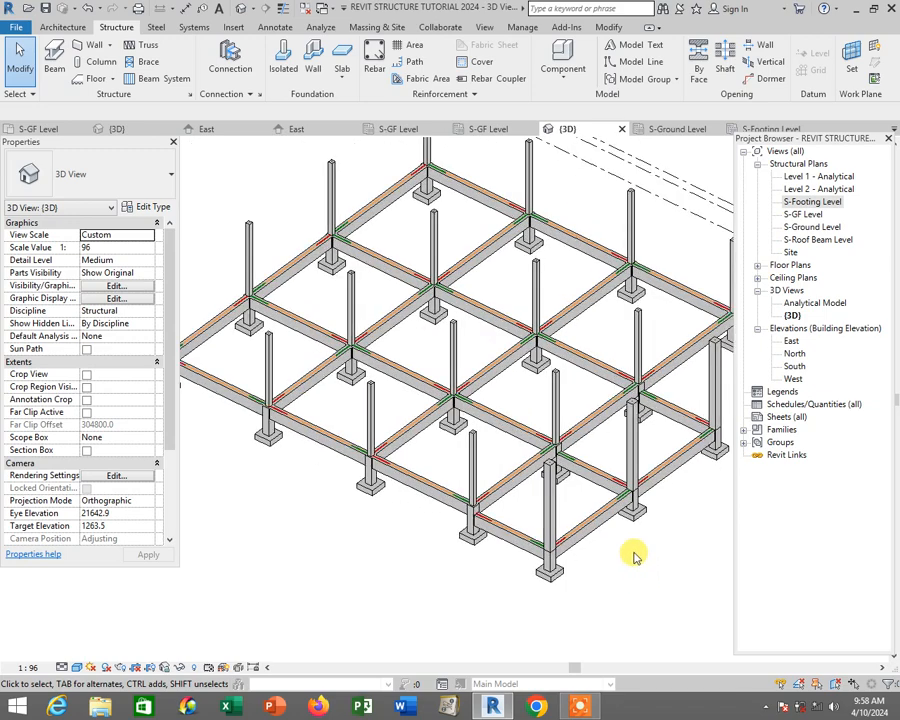
scroll(633, 557, down, 1)
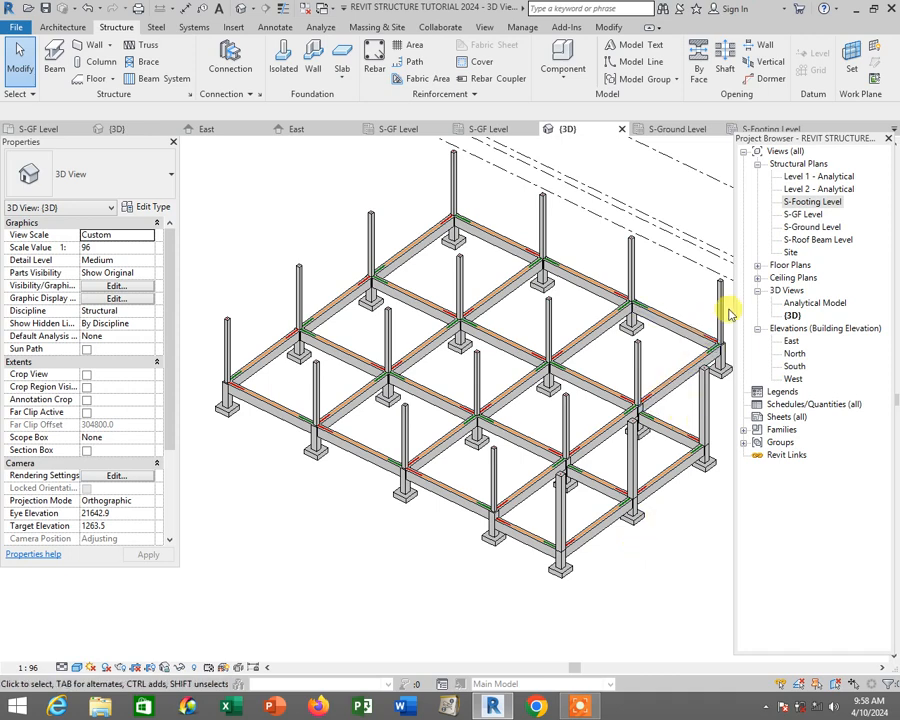
On the S-Roof Beam Level plan, draw chained 200MM X 400MM concrete beams along grid S-A from S-1 to S-4
double_click(805, 241)
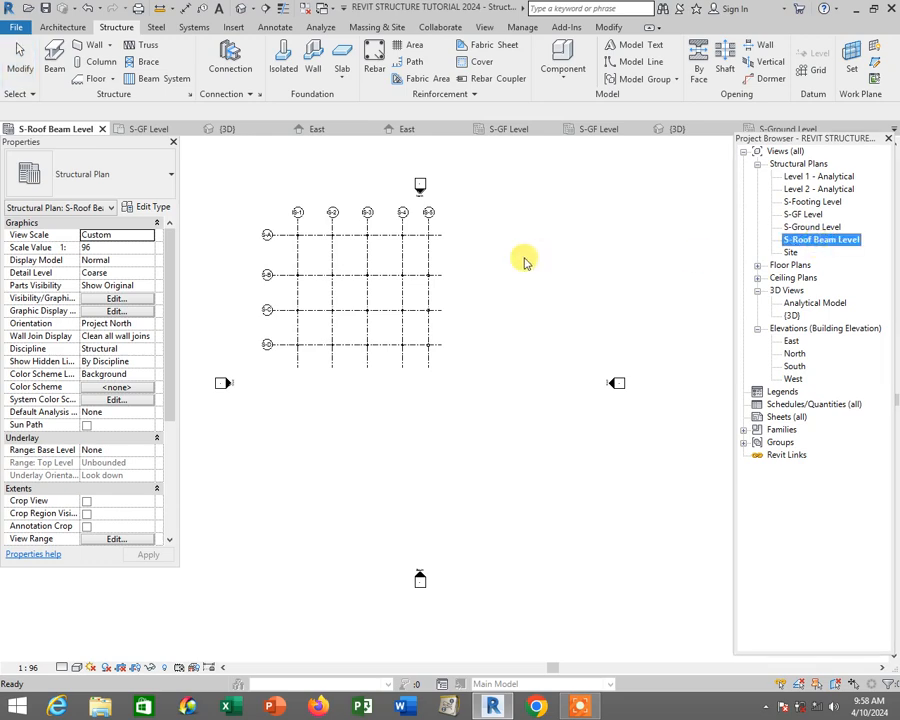
double_click(795, 240)
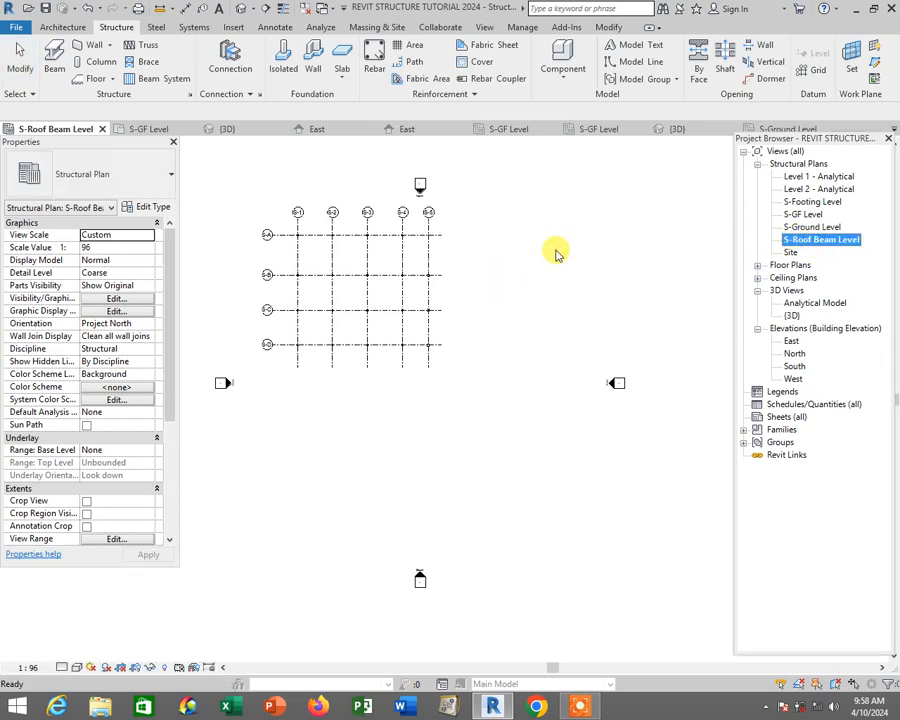
scroll(530, 280, up, 5)
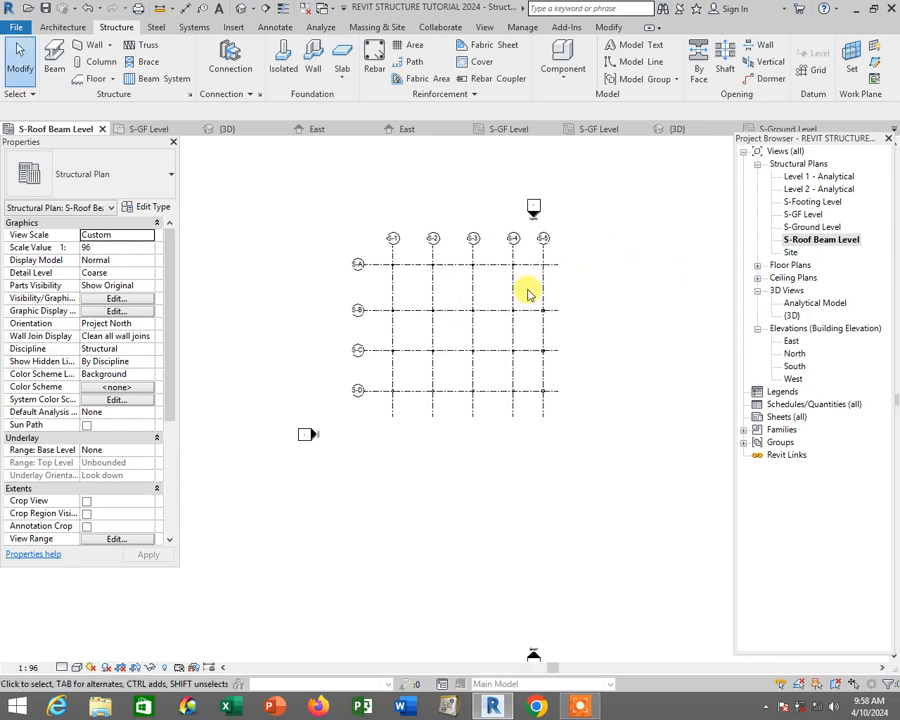
scroll(523, 286, up, 1)
middle_drag(484, 280, 556, 290)
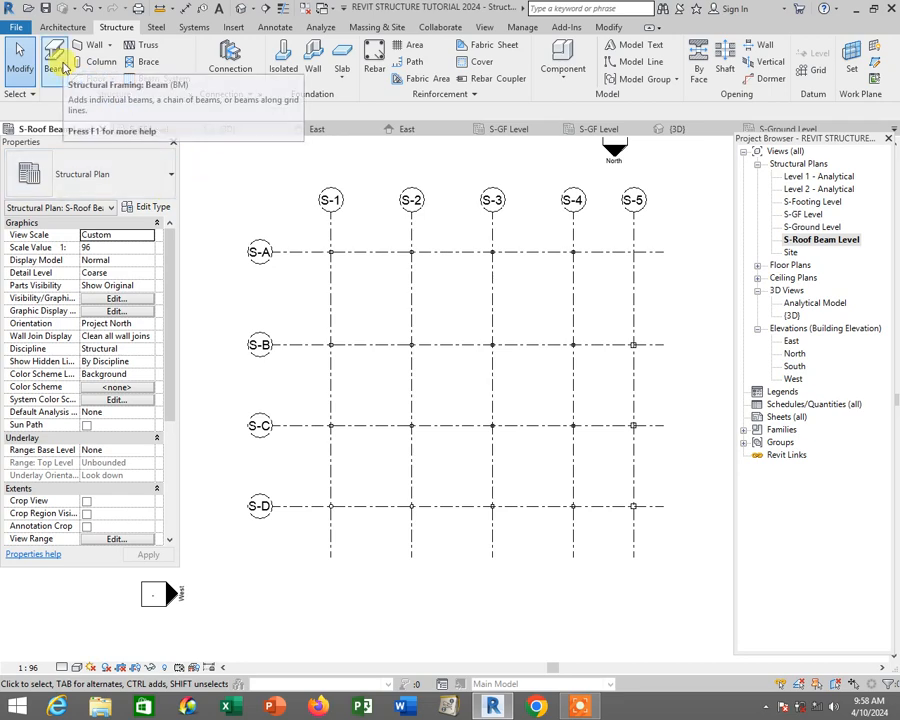
click(54, 62)
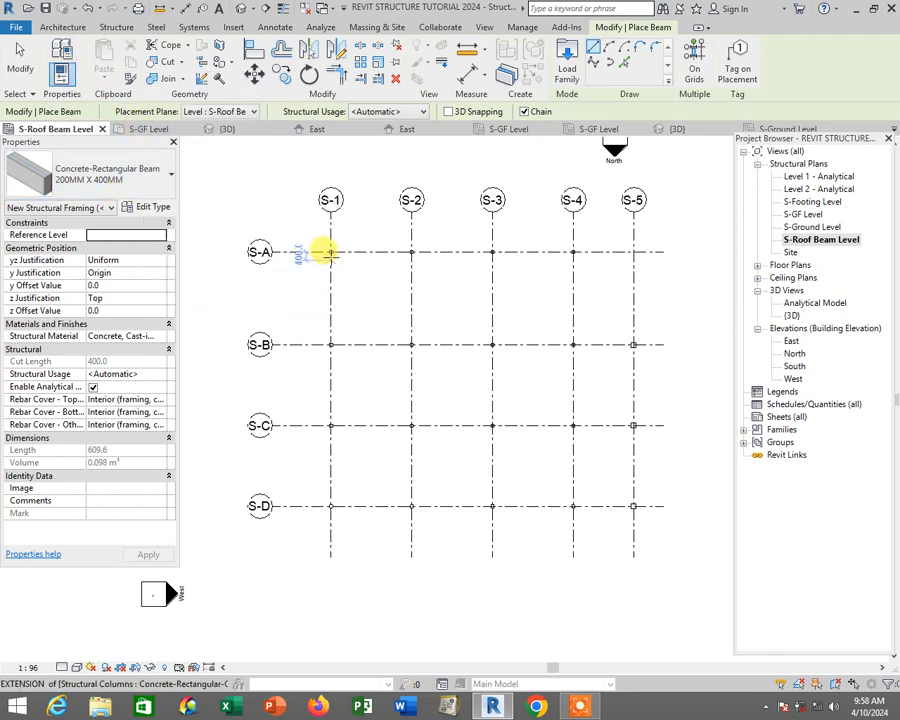
click(330, 252)
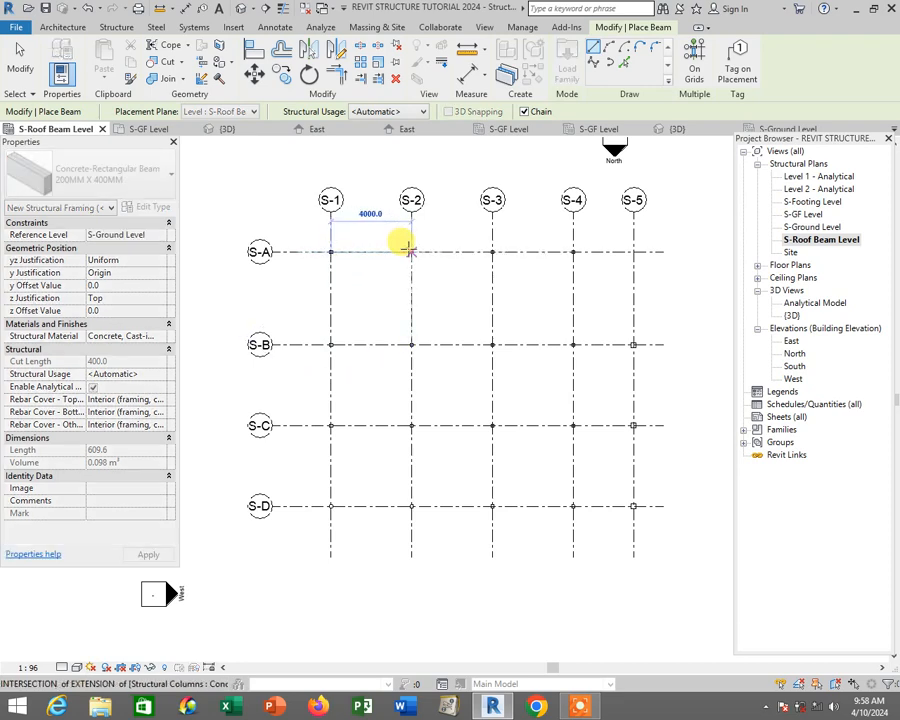
click(411, 251)
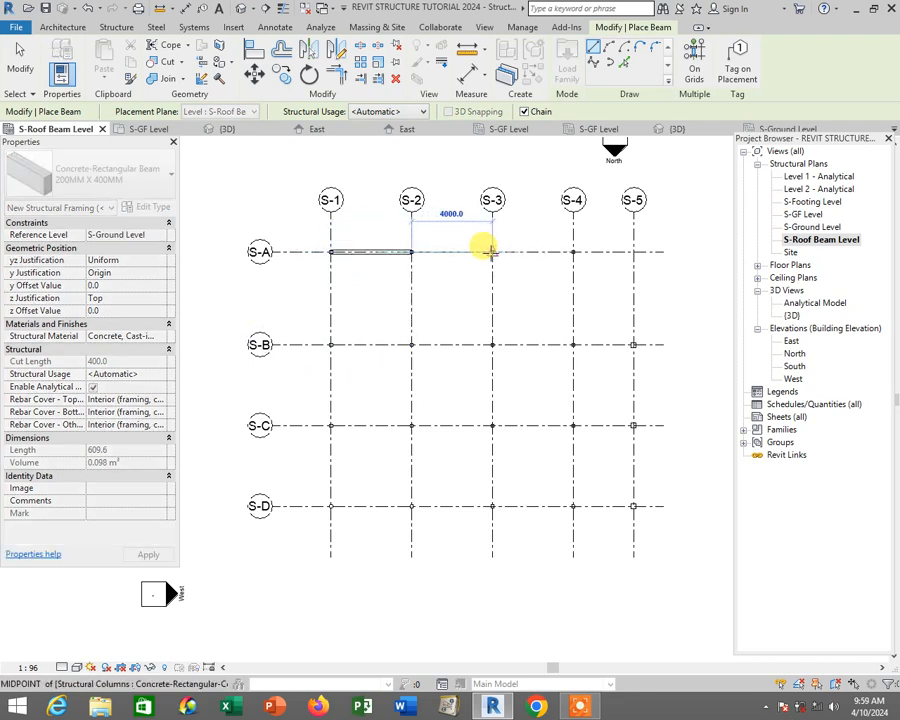
click(492, 252)
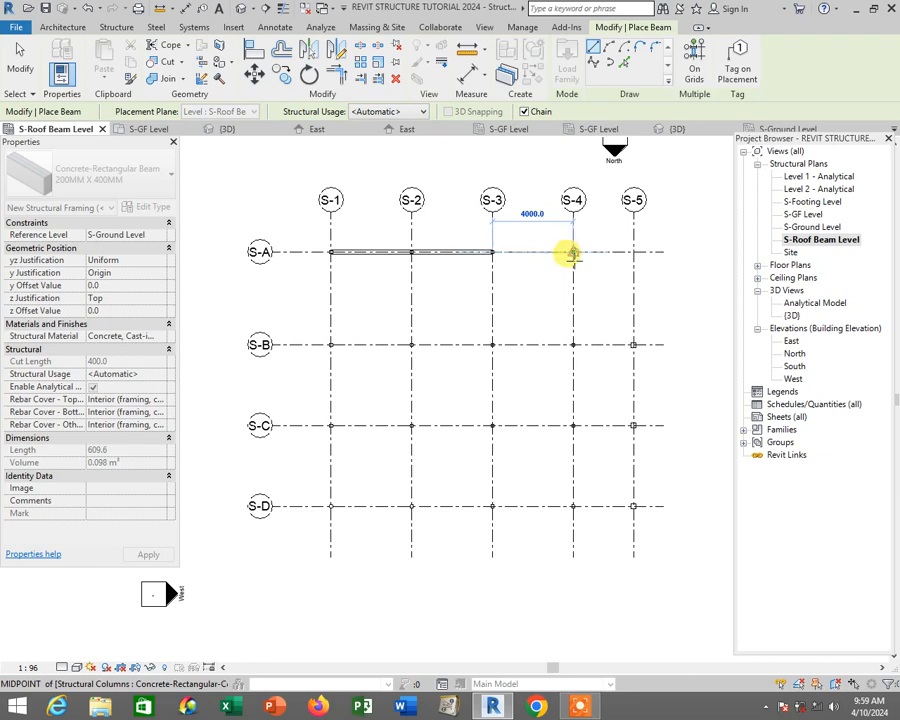
click(572, 252)
Continue the roof beams column to column along grid S-4 from S-A to S-D, and along S-D to S-1
click(573, 344)
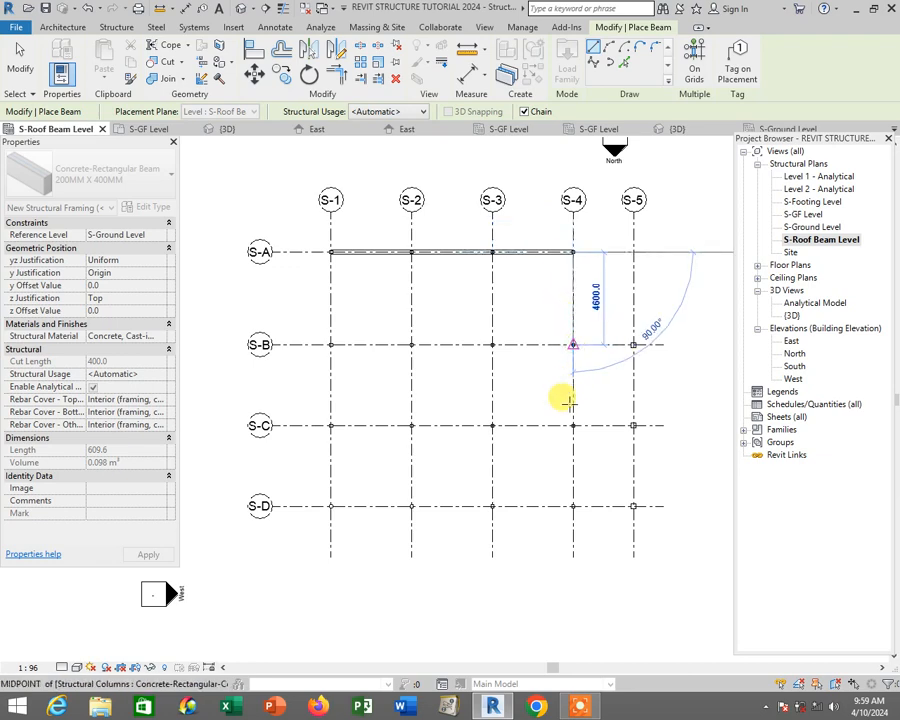
click(573, 489)
click(570, 505)
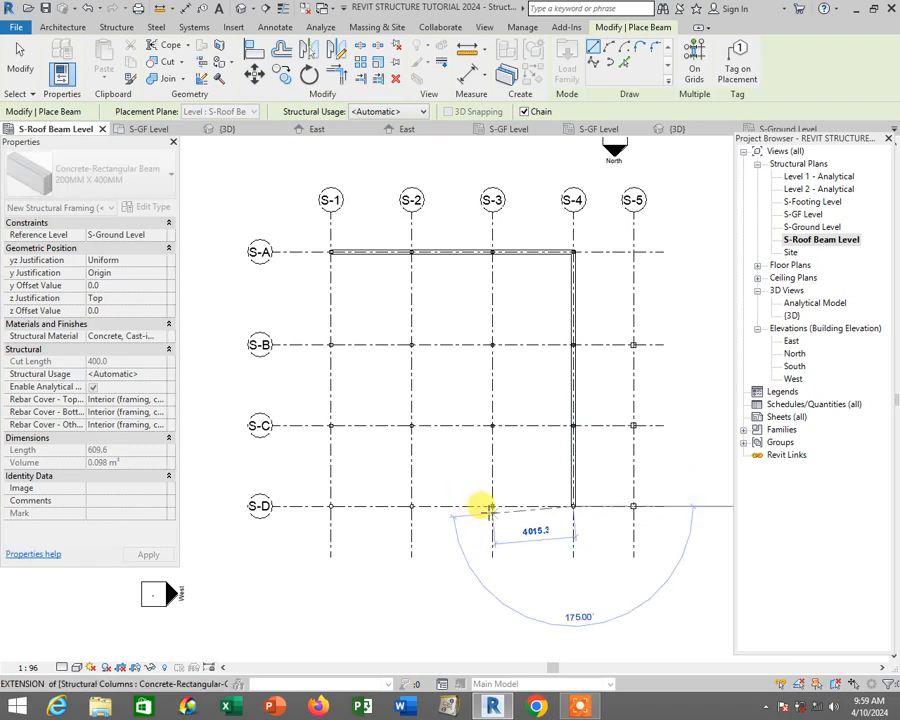
click(456, 506)
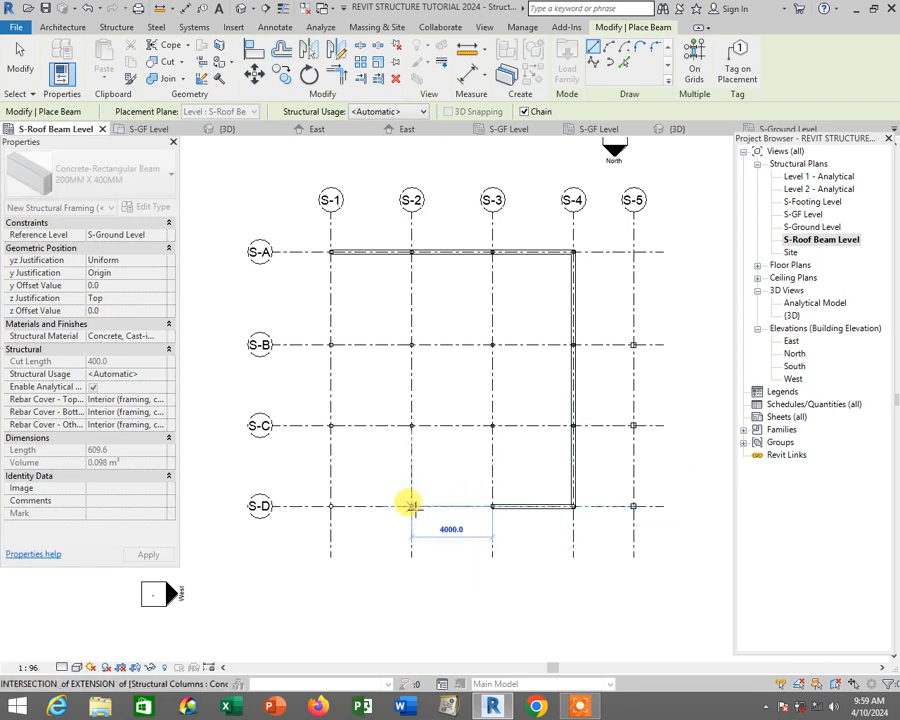
click(383, 503)
click(327, 503)
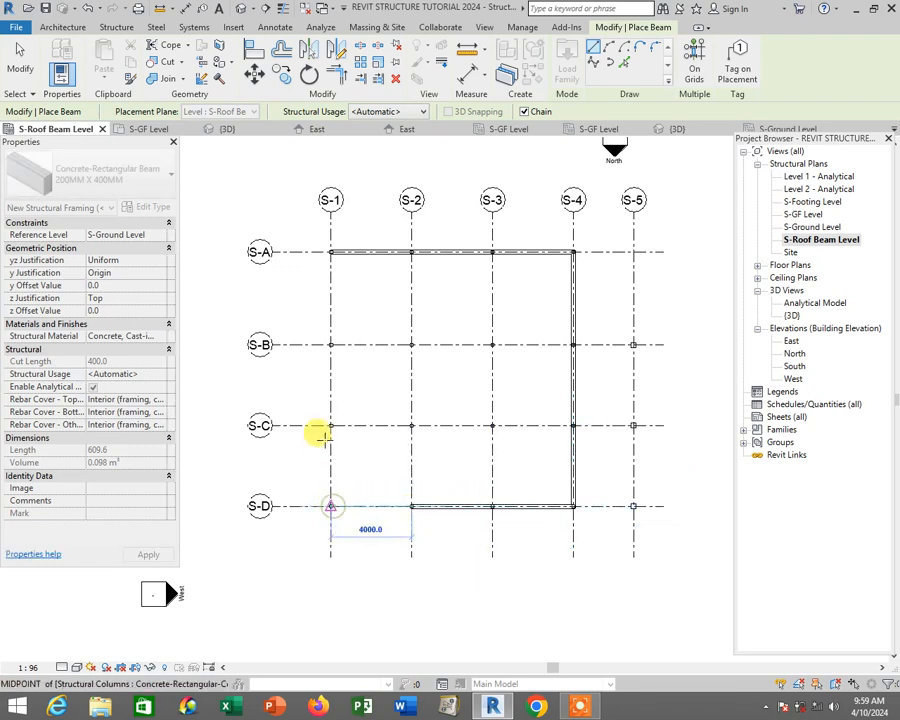
Close the perimeter with roof beams along grid S-1 from S-D up to S-A, and end the beam chain
click(329, 422)
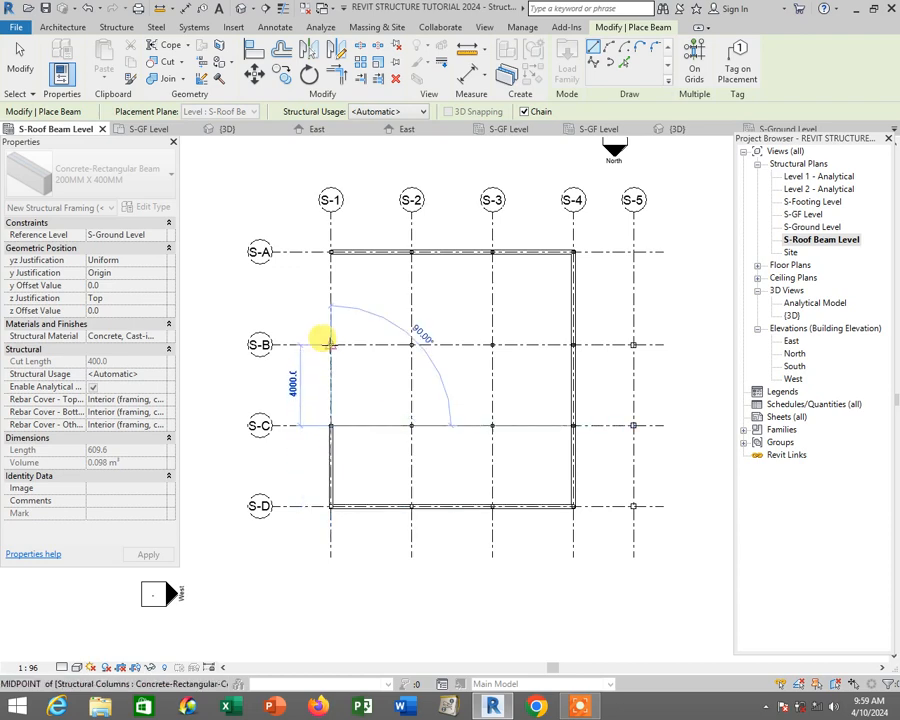
click(314, 279)
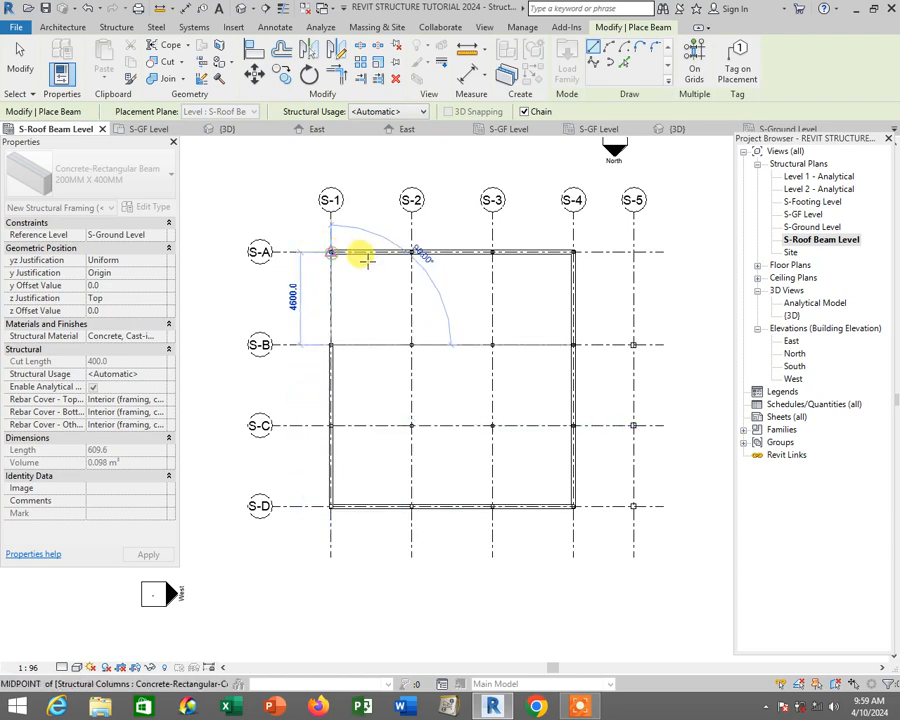
click(367, 259)
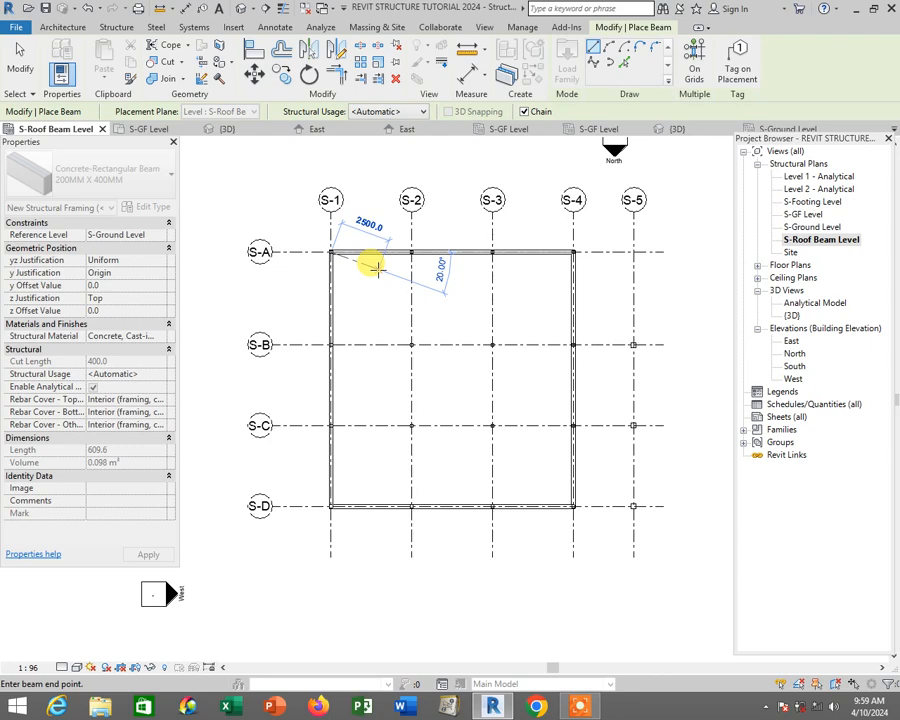
key(Escape)
key(Escape)
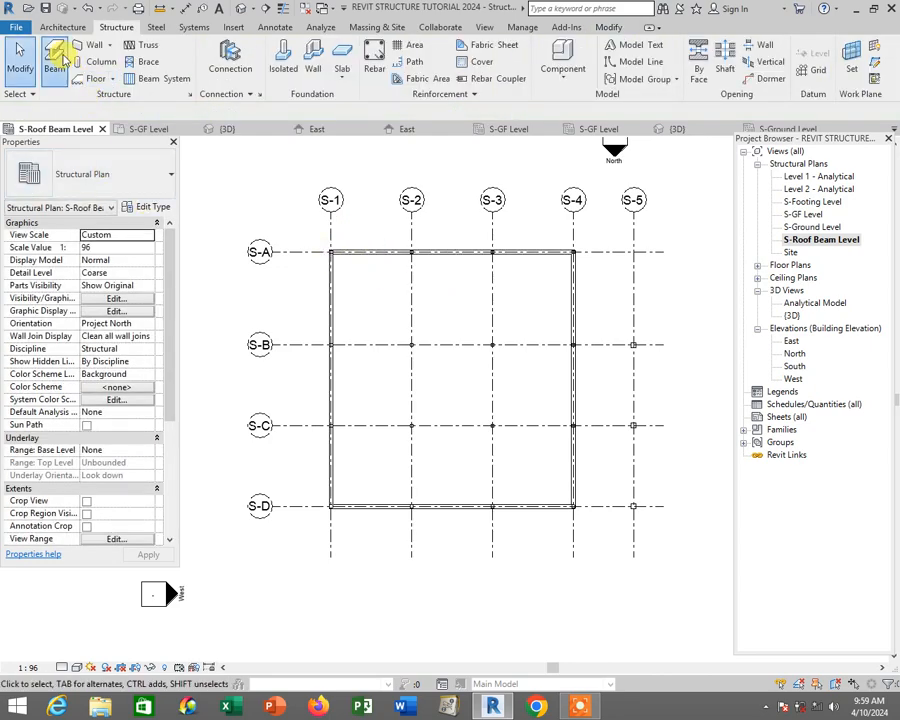
Draw chained 200MM X 400MM roof beams column to column along grid S-2 from S-A to S-D
click(55, 56)
click(408, 250)
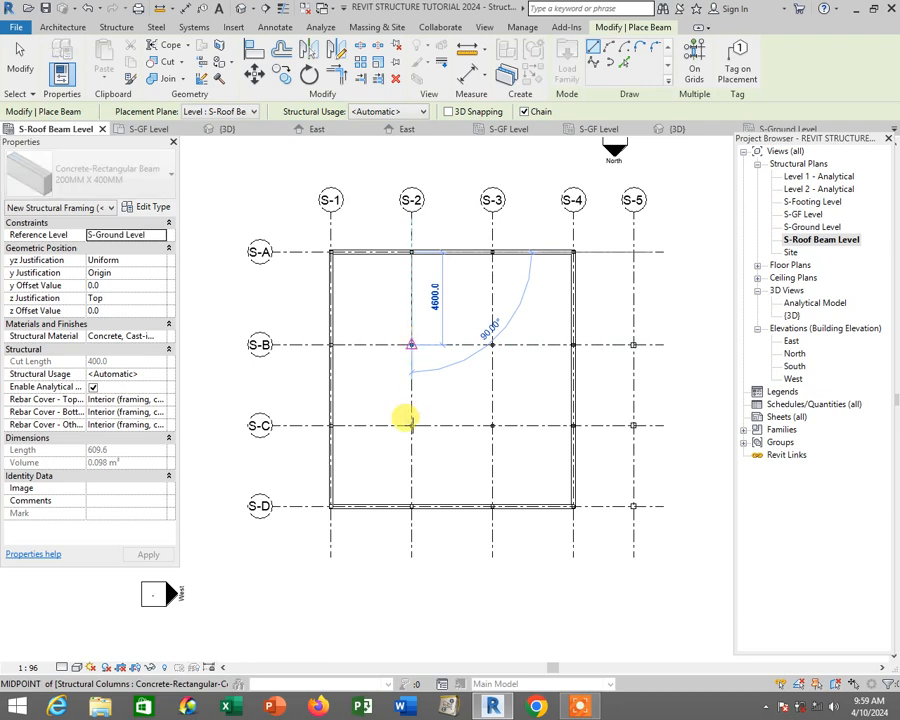
click(411, 425)
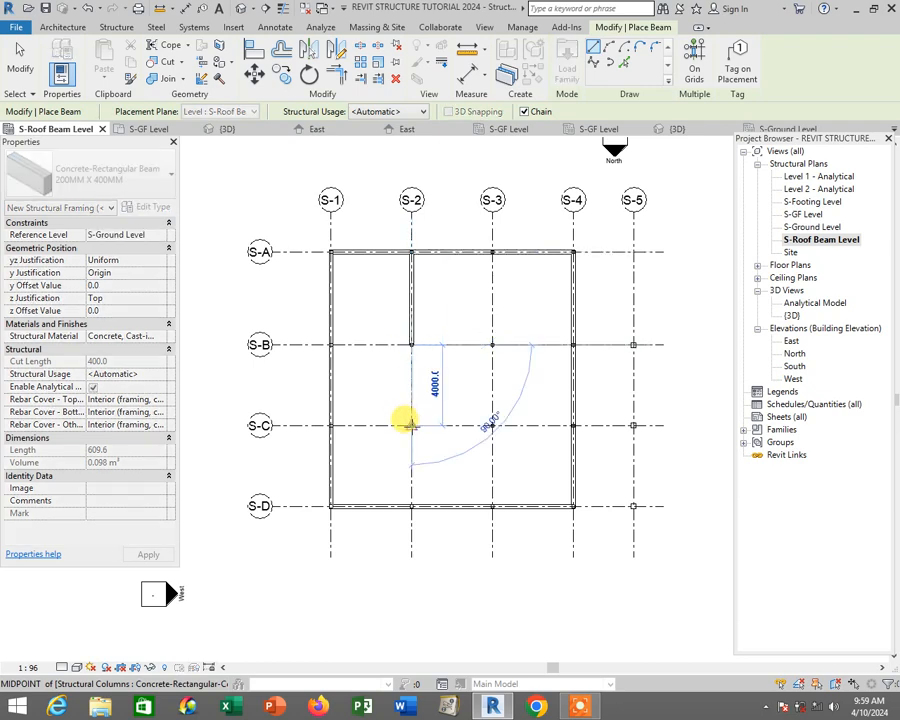
click(411, 505)
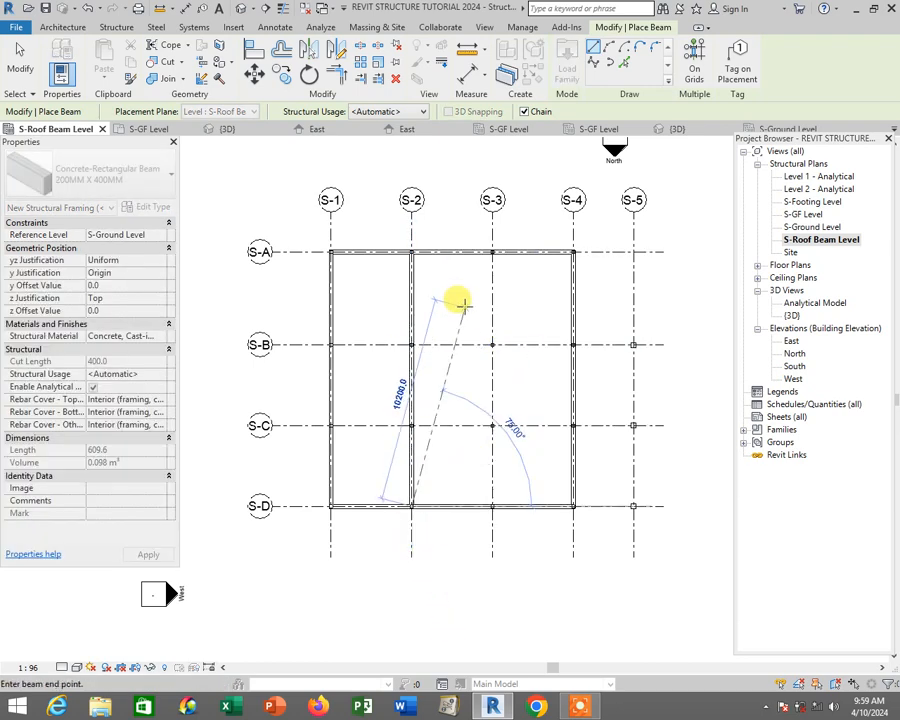
key(Escape)
key(Escape)
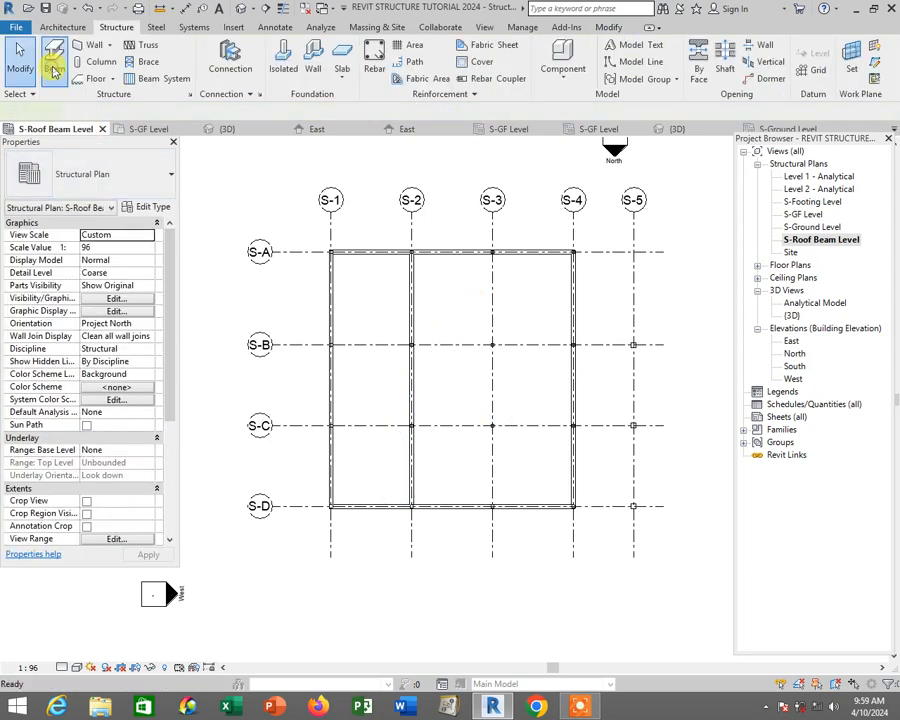
Draw 200MM X 400MM roof beams column to column along grid S-3 from S-A to S-D
click(55, 68)
click(492, 252)
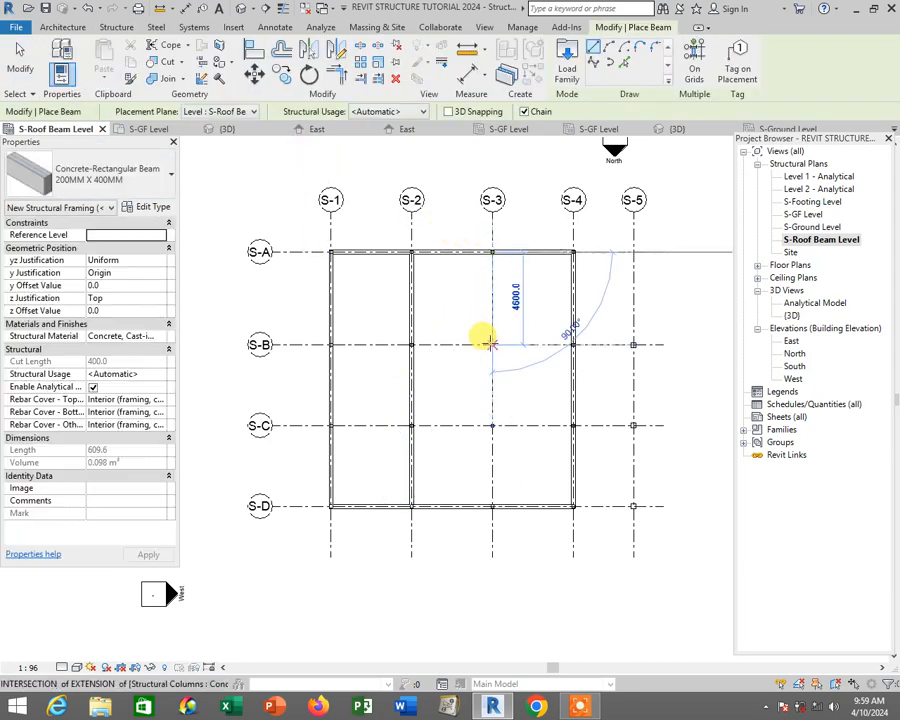
click(490, 344)
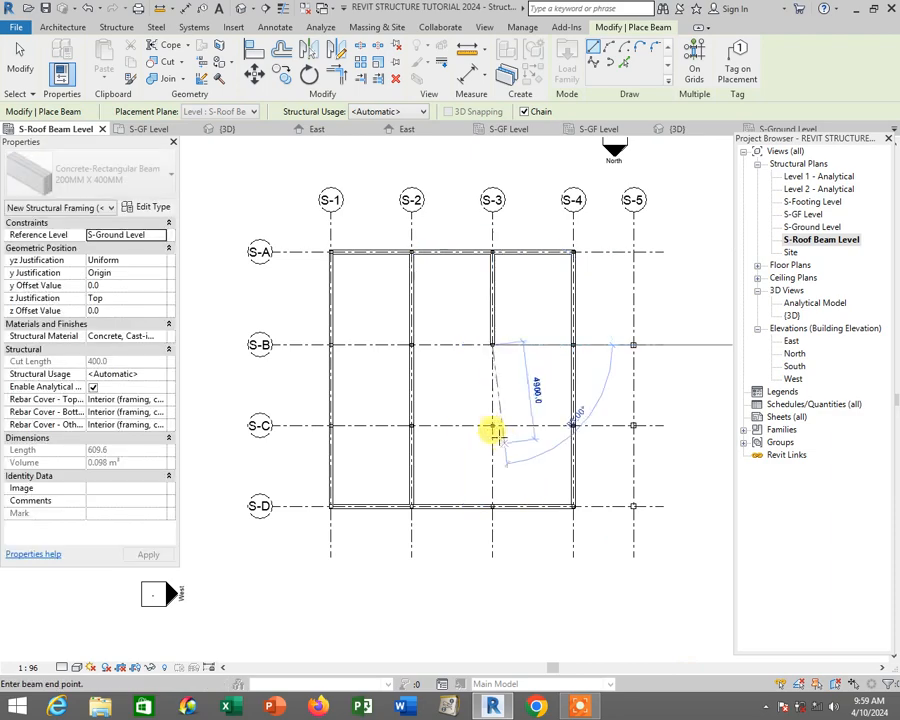
click(492, 428)
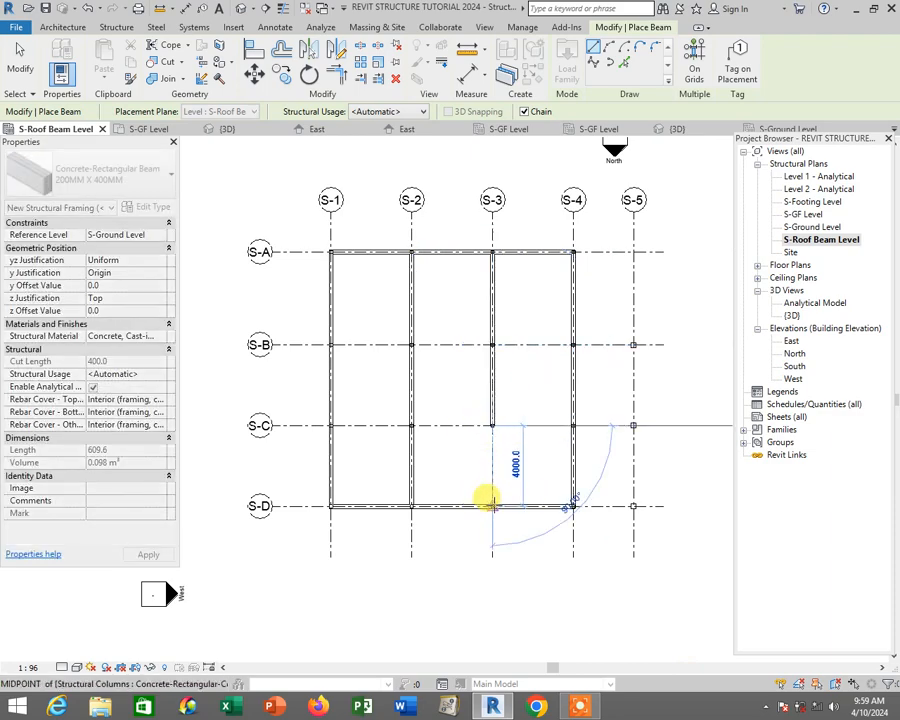
key(Escape)
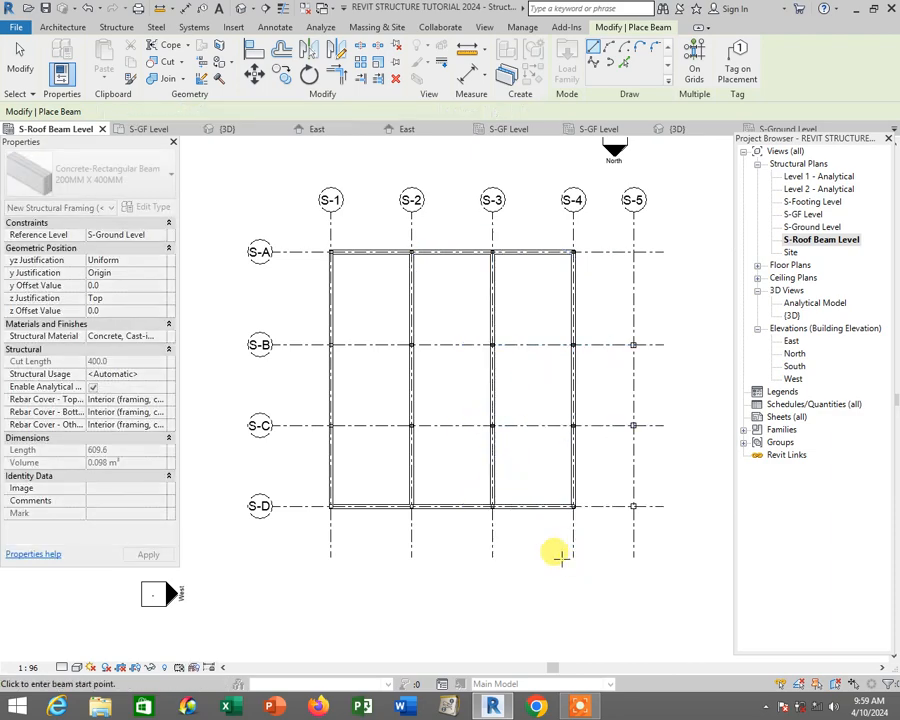
key(Escape)
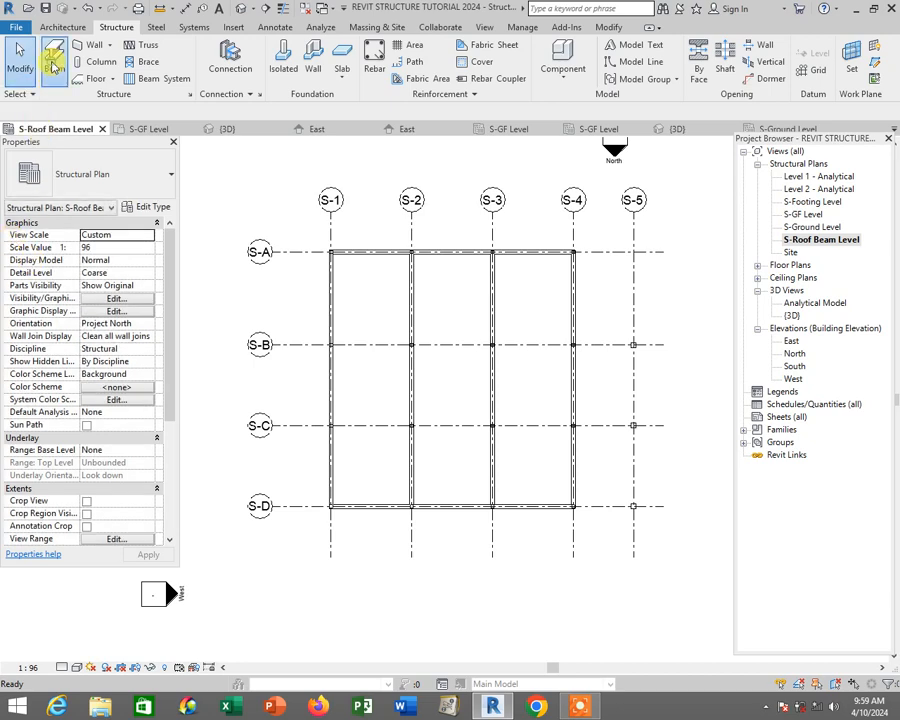
Frame grid S-B with chained 200MM X 400MM roof beams from S-1 to S-4
click(53, 62)
click(331, 344)
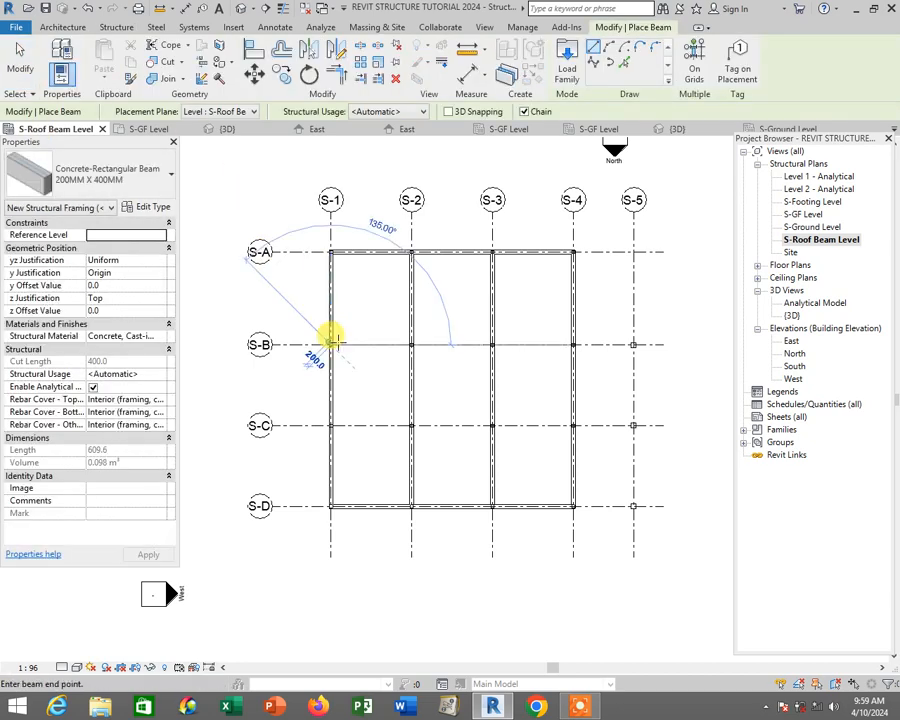
click(411, 344)
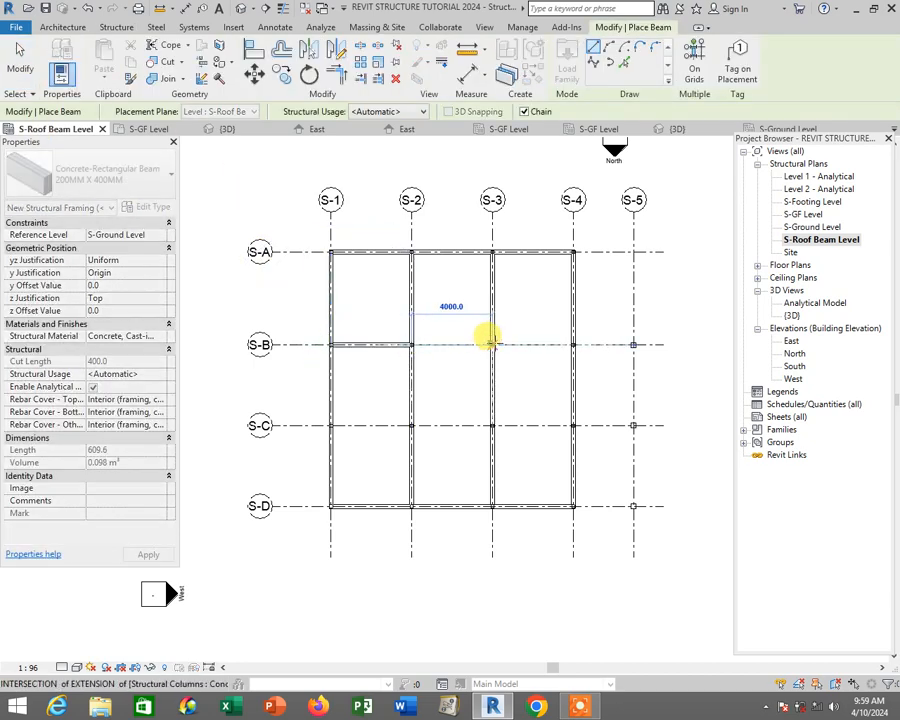
click(491, 344)
click(572, 344)
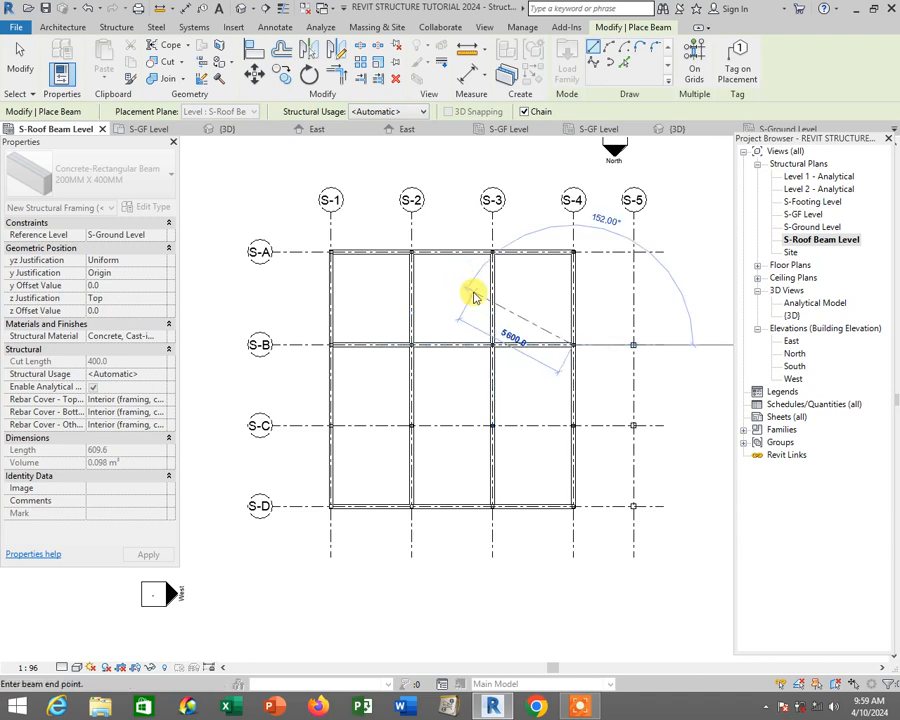
key(Escape)
key(Escape)
Frame grid S-C with chained 200MM X 400MM roof beams from S-1 to S-4
click(53, 55)
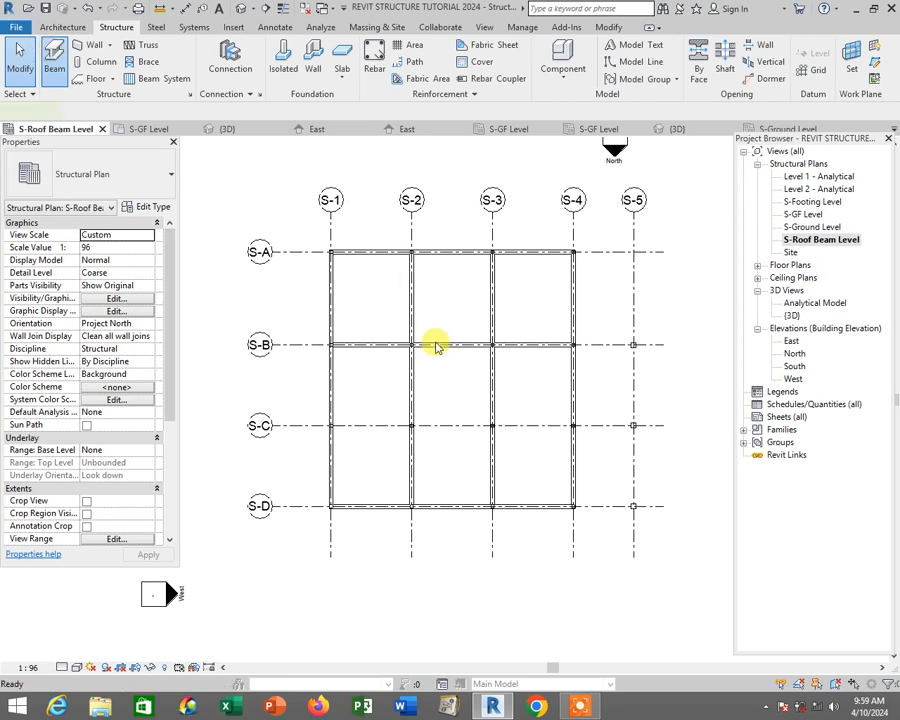
click(370, 425)
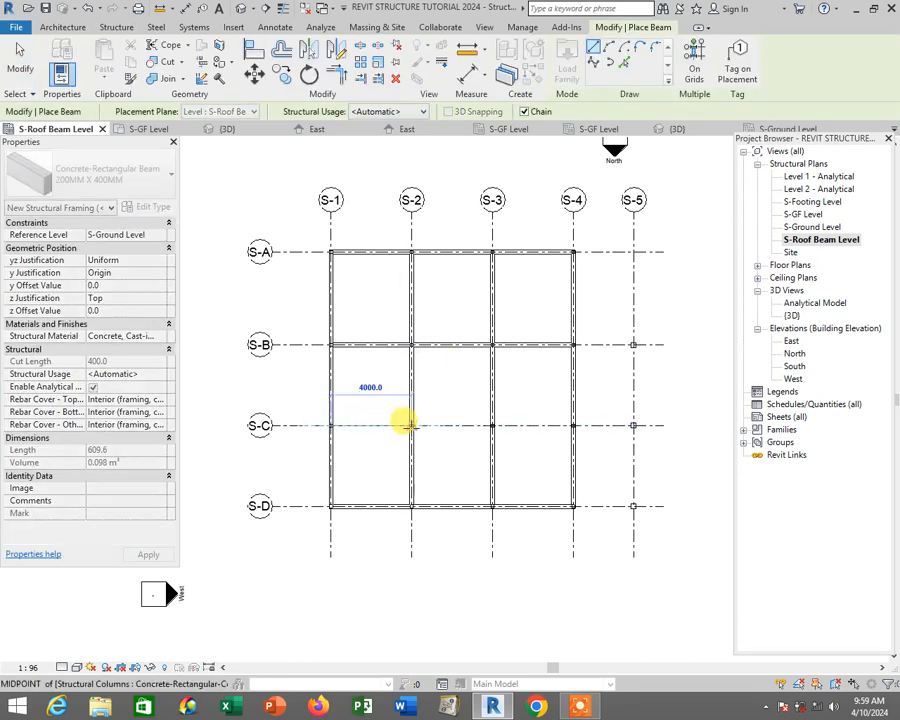
click(411, 425)
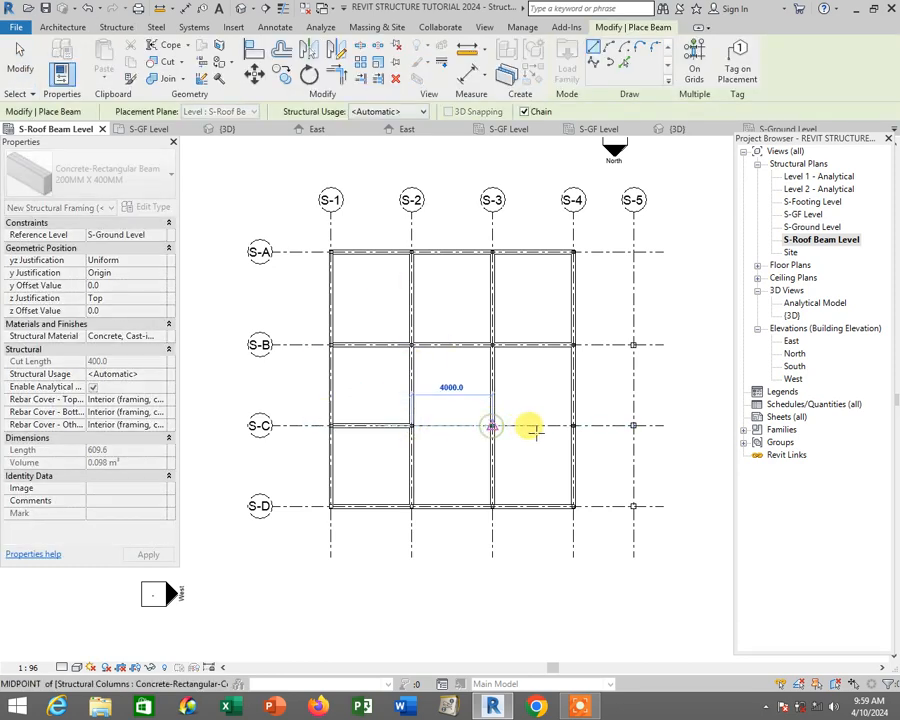
click(492, 425)
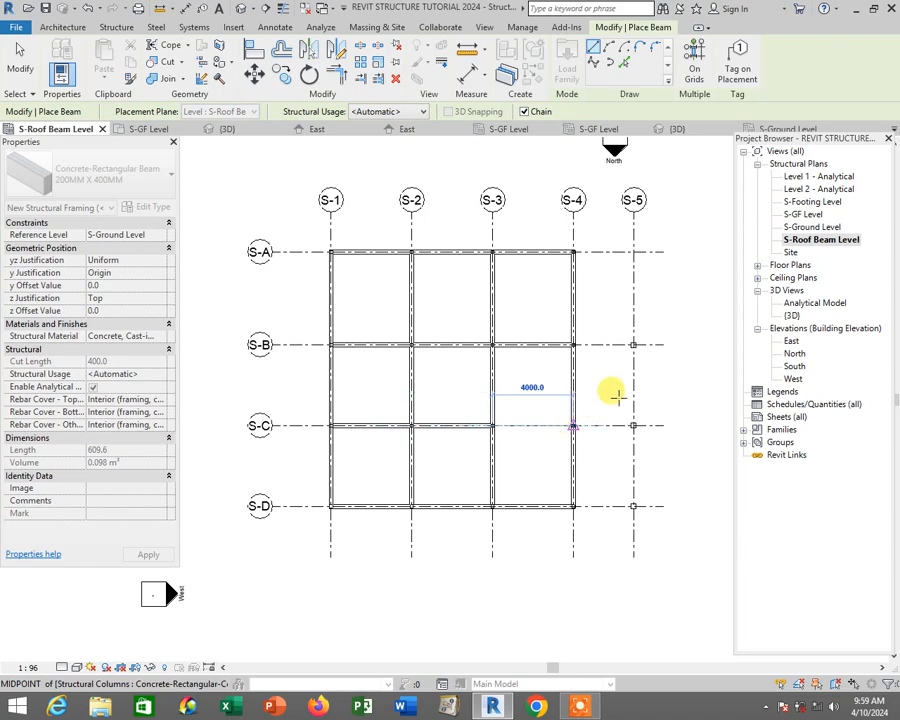
key(Escape)
key(Escape)
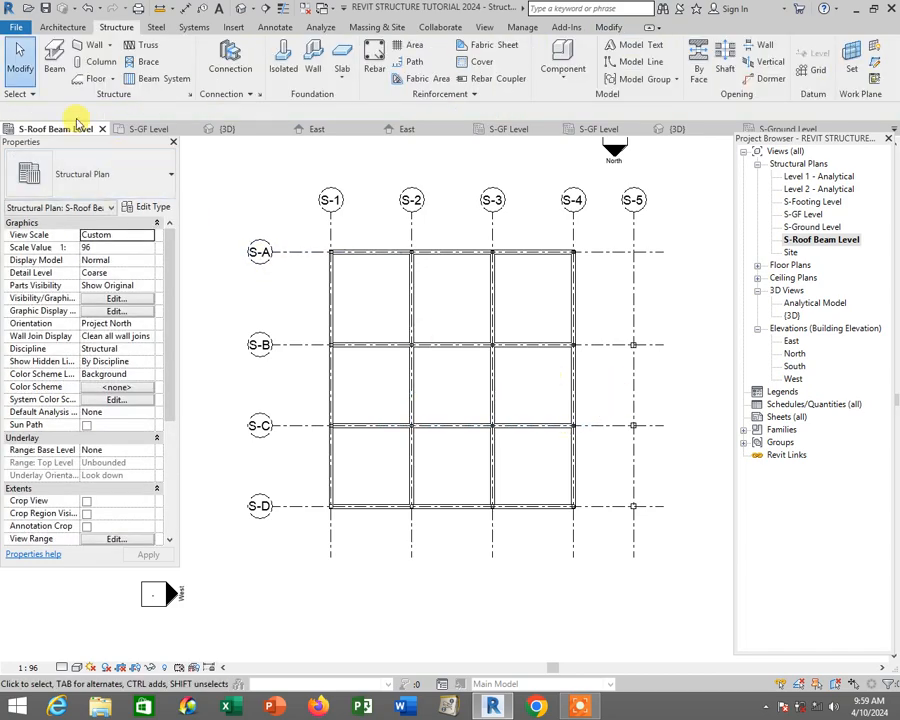
Draw roof beams around the S-5 bay: along S-B from S-4 to S-5, down S-5 to S-D, and back along S-D to S-4
click(54, 56)
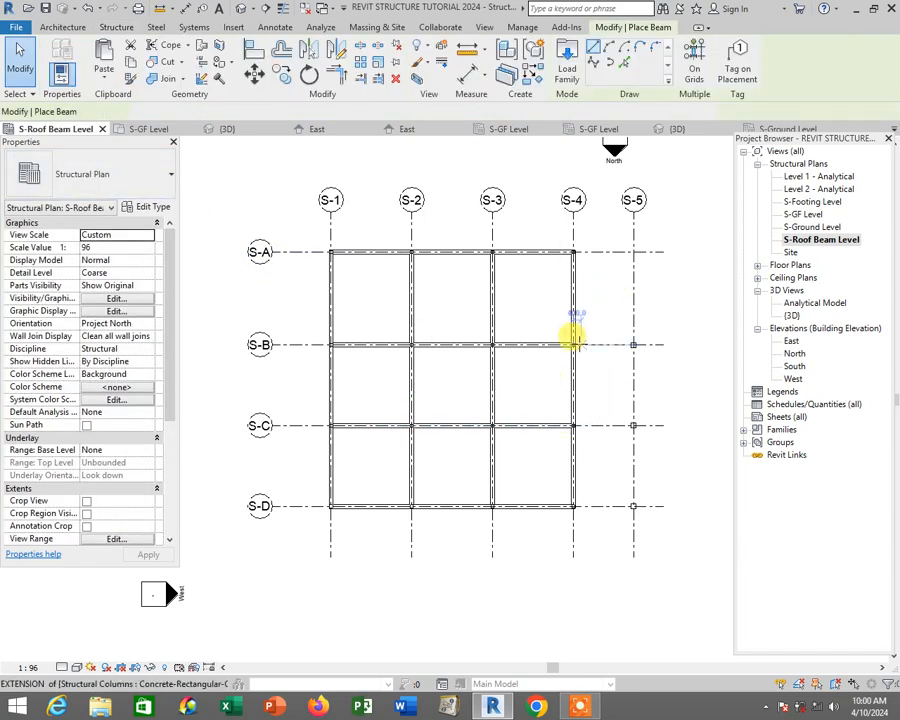
click(573, 344)
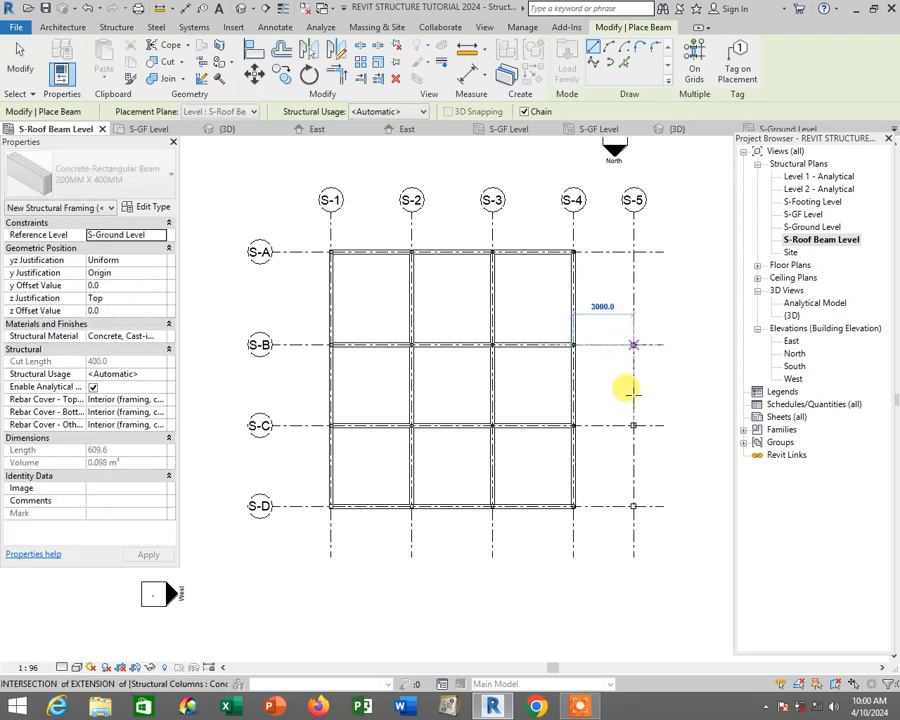
click(631, 424)
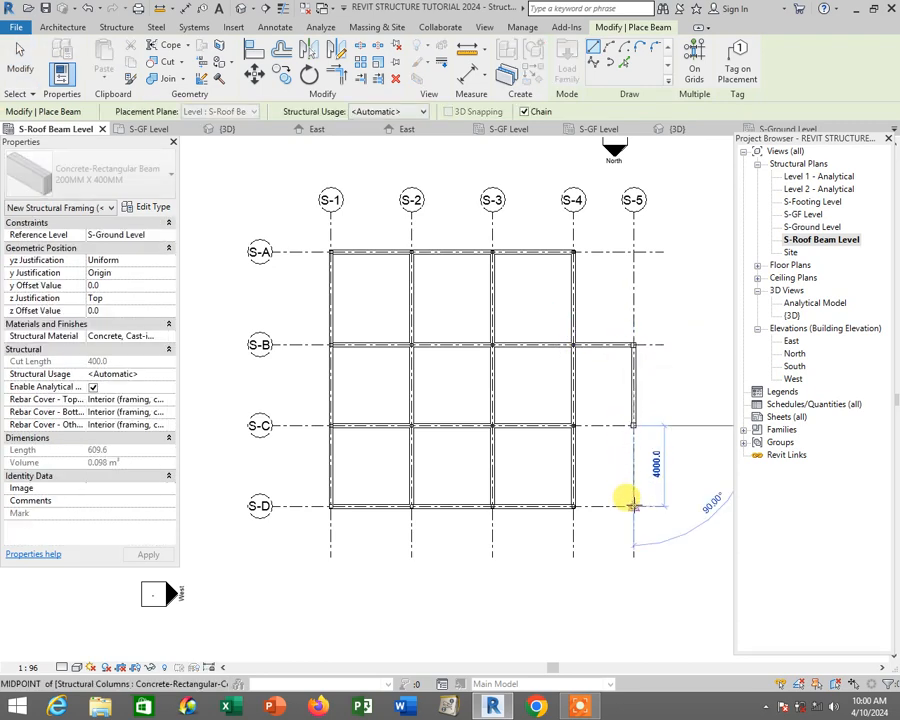
click(603, 506)
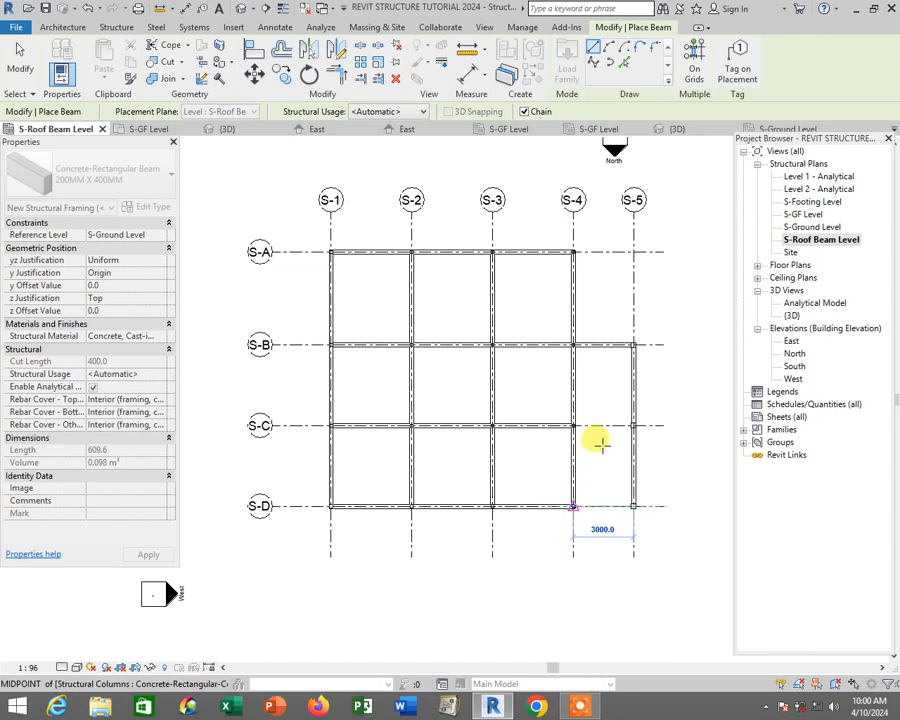
key(Escape)
key(Escape)
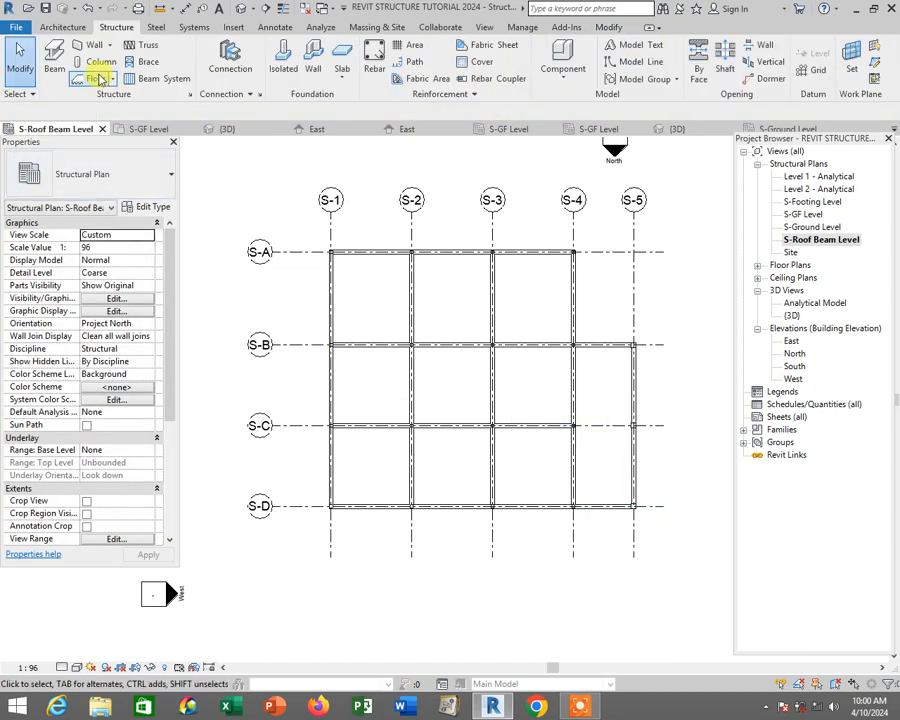
Add a 200MM X 400MM roof beam along grid S-C between the columns at S-4 and S-5
click(54, 58)
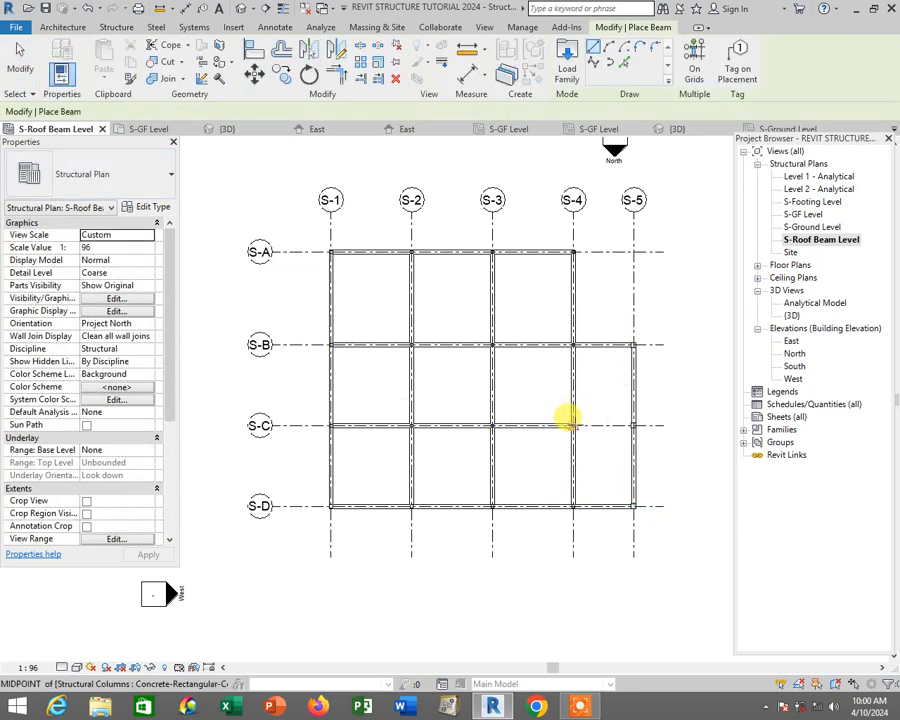
click(573, 425)
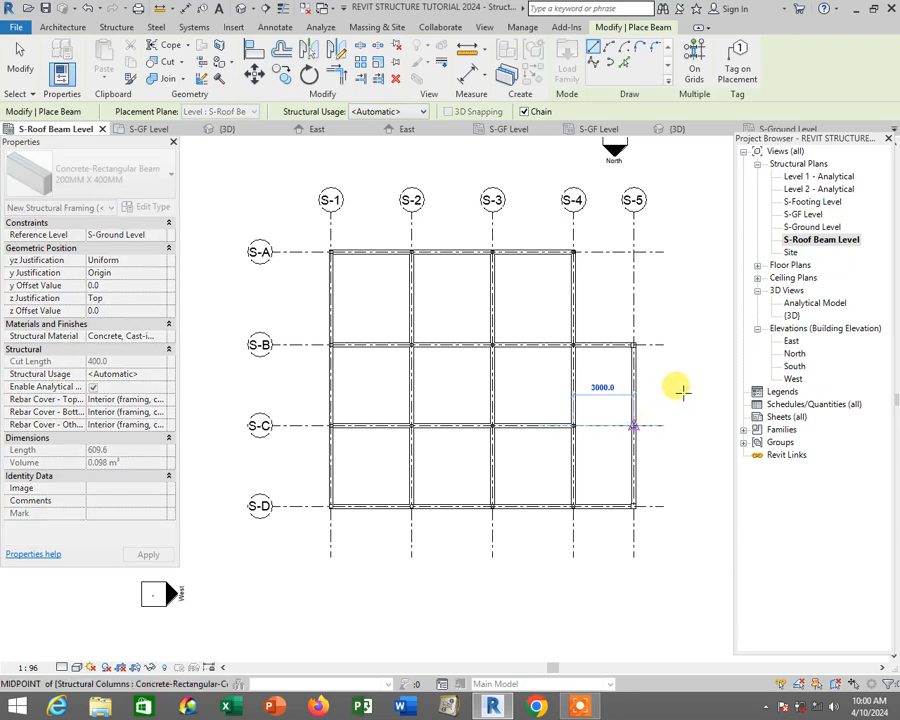
key(Escape)
key(Escape)
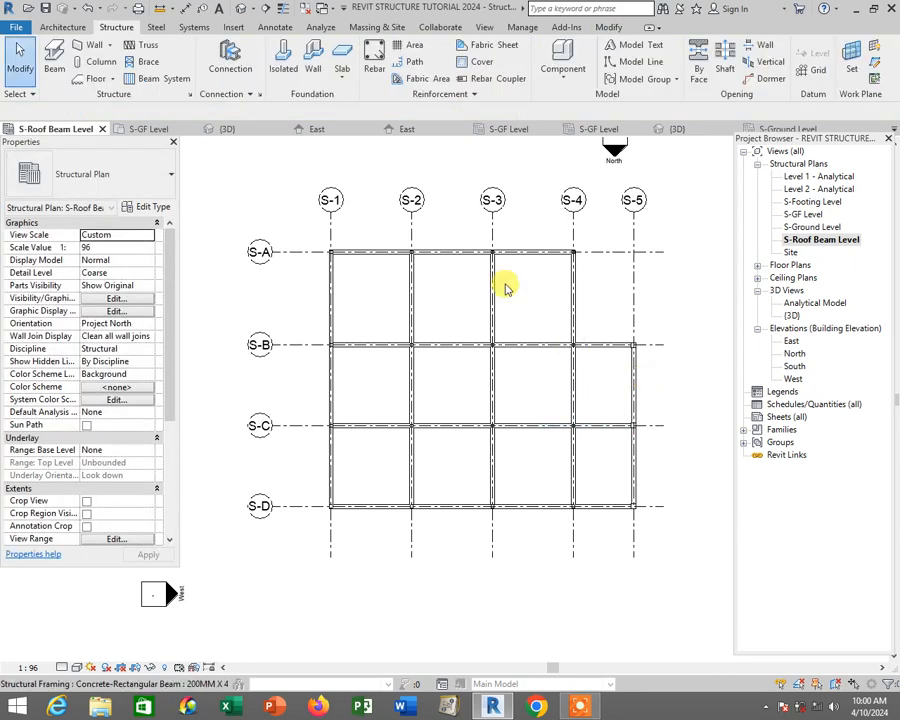
Open the 3D view and examine the roof beam framing across all bays
click(241, 11)
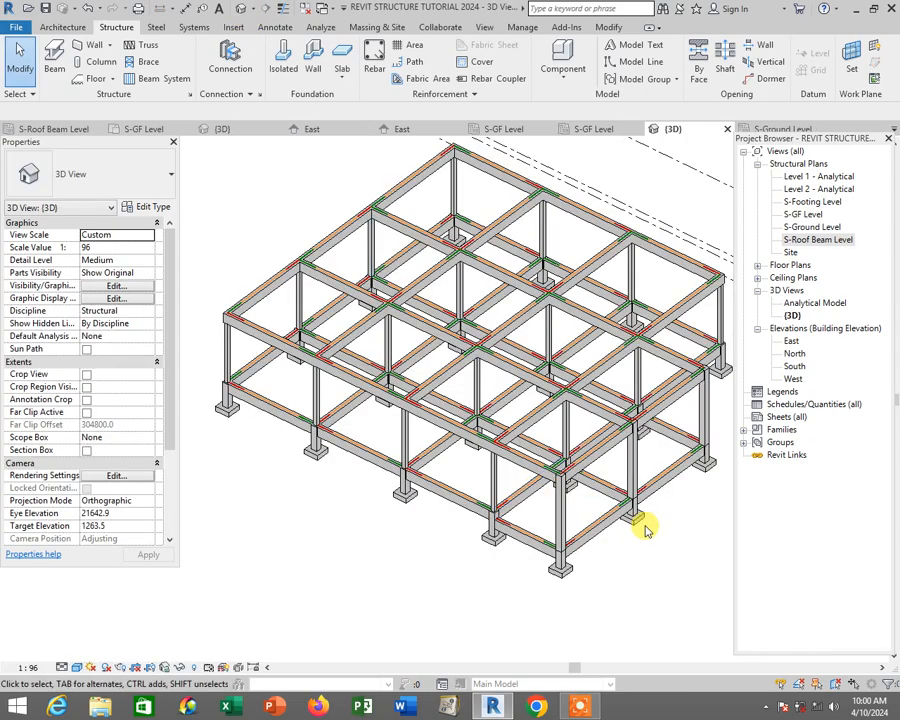
shift+middle_drag(645, 530, 621, 566)
scroll(640, 490, down, 2)
scroll(604, 541, up, 1)
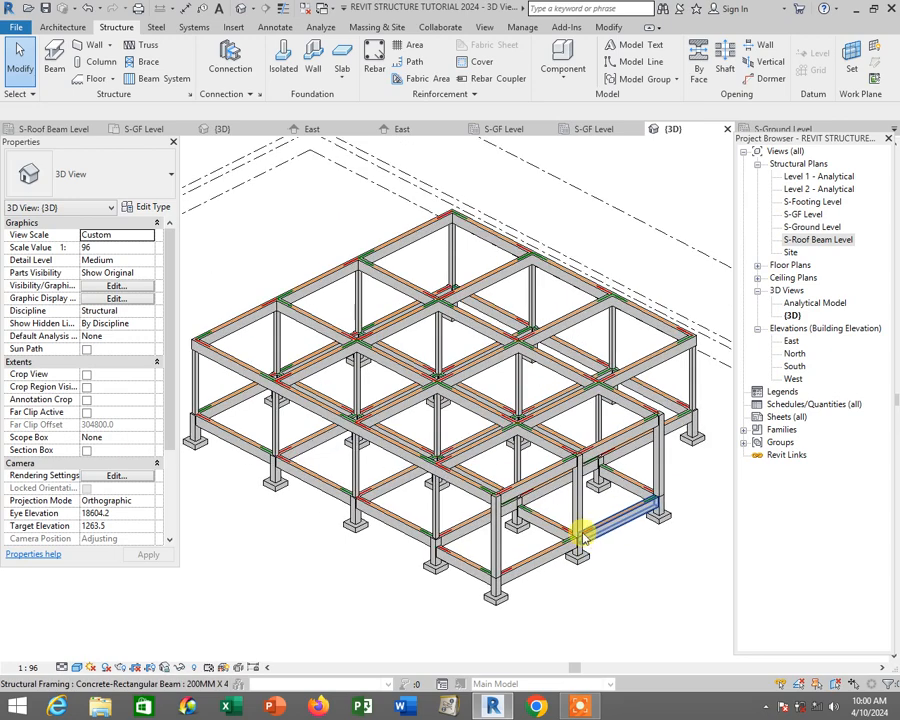
middle_drag(635, 508, 649, 498)
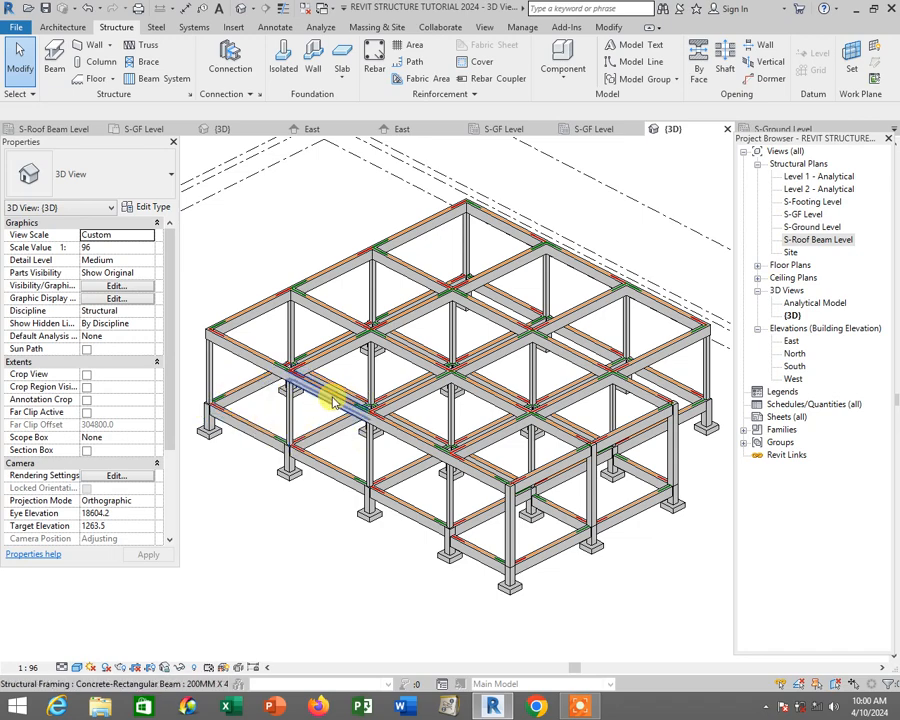
In the S-GF Level plan, sketch a rectangular structural floor boundary over the bay between grids S-A and S-B, S-1 and S-2
click(800, 215)
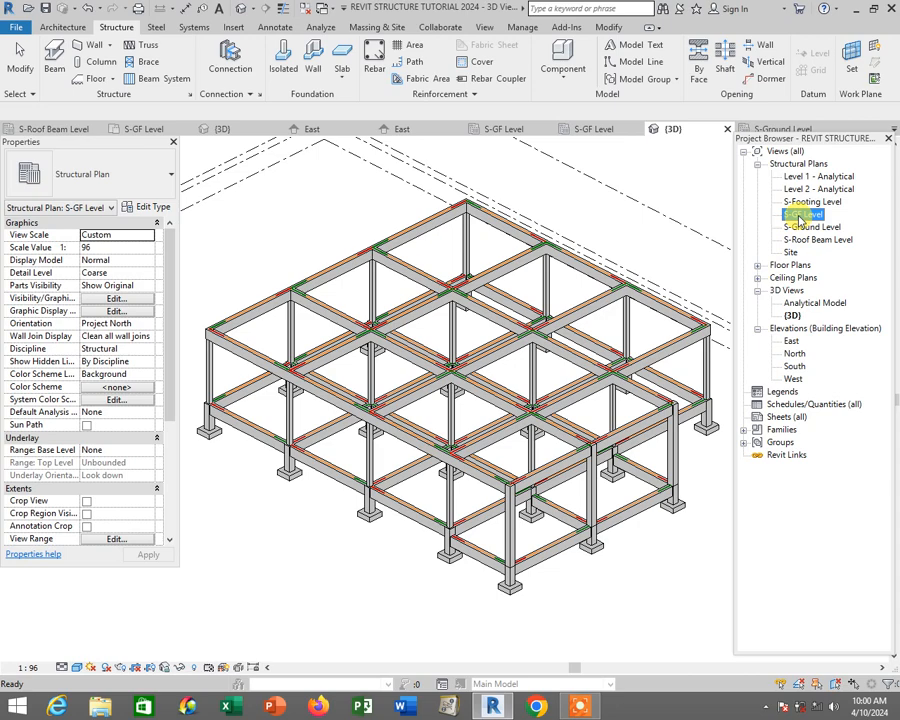
double_click(800, 215)
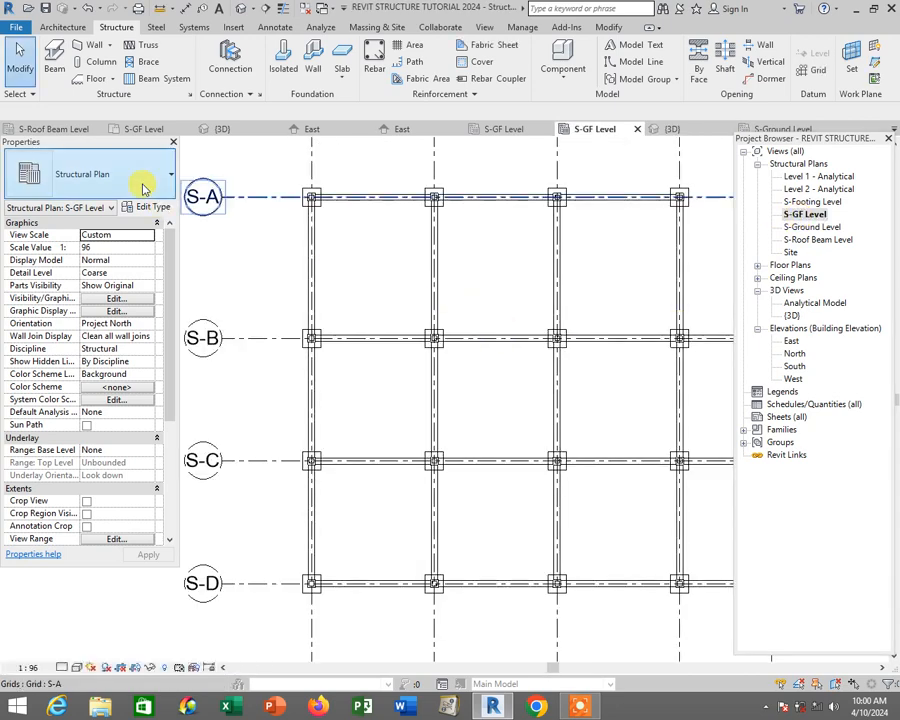
click(112, 80)
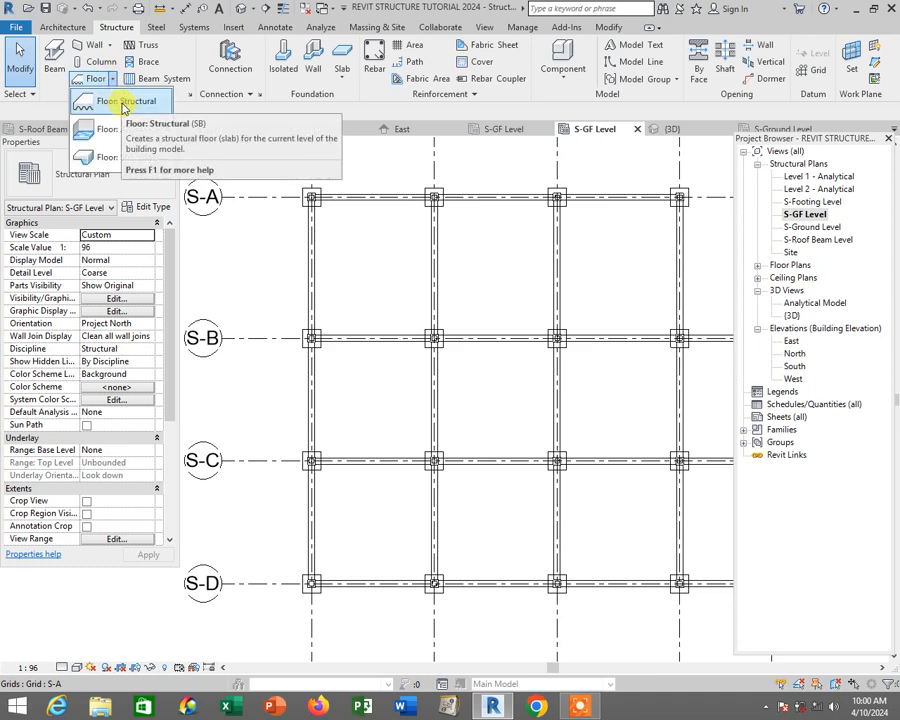
click(123, 104)
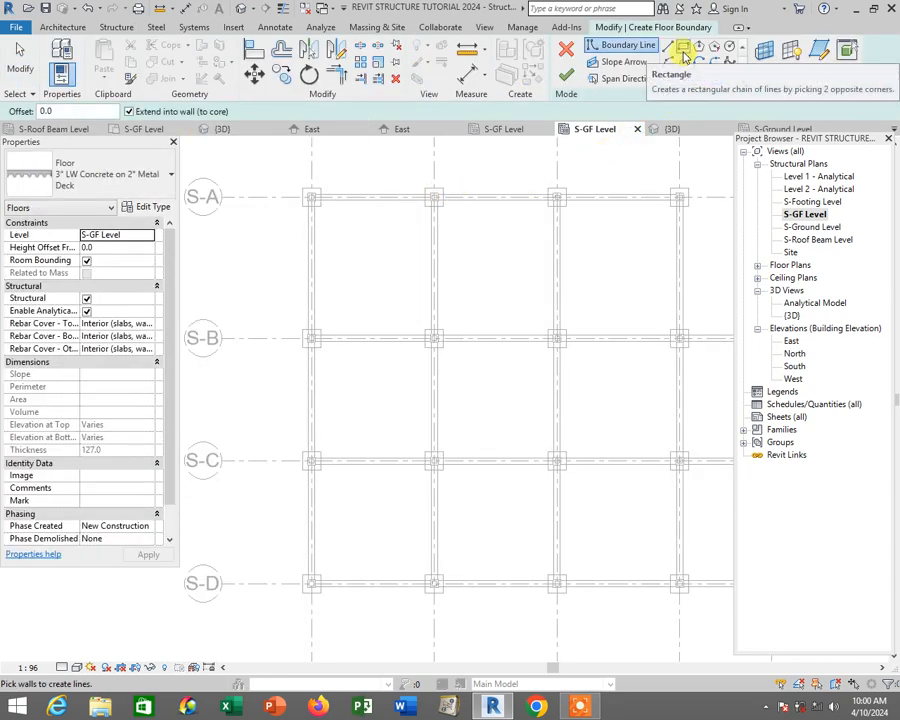
click(683, 48)
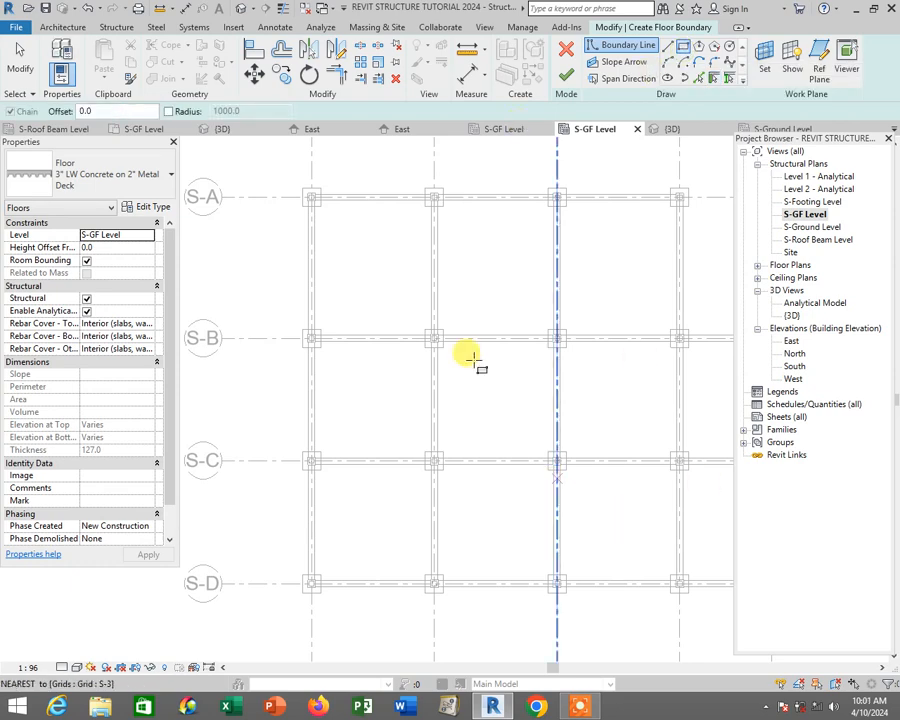
scroll(313, 193, up, 5)
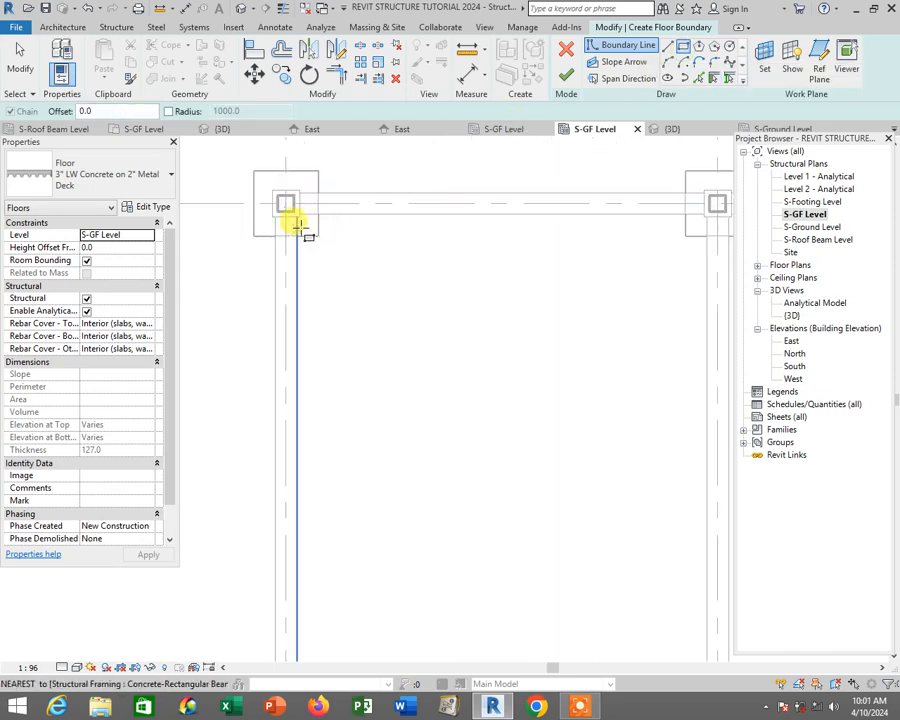
scroll(303, 218, down, 2)
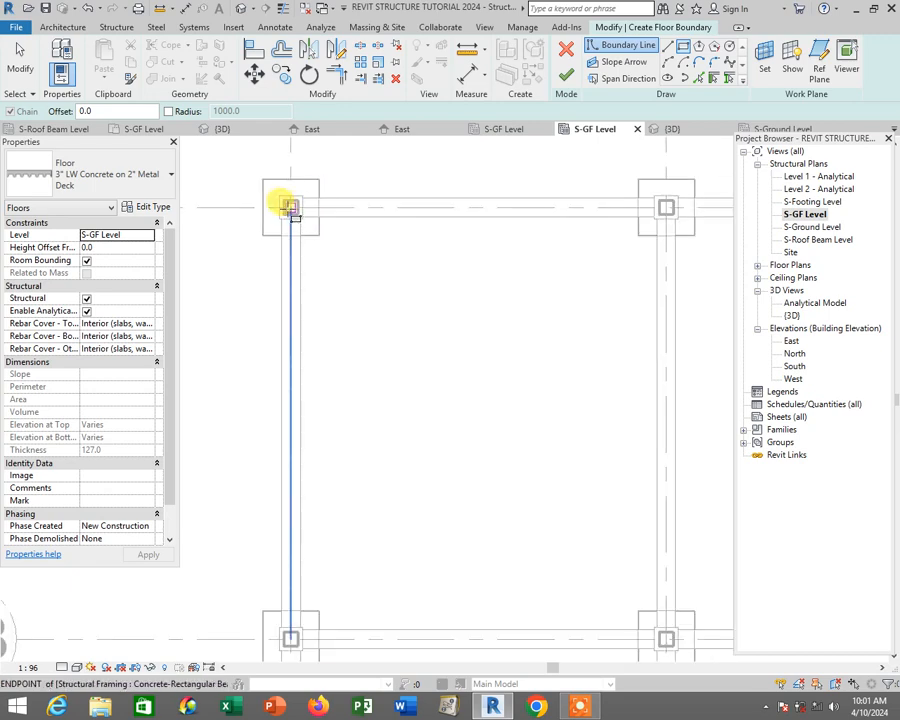
click(290, 207)
scroll(510, 390, down, 2)
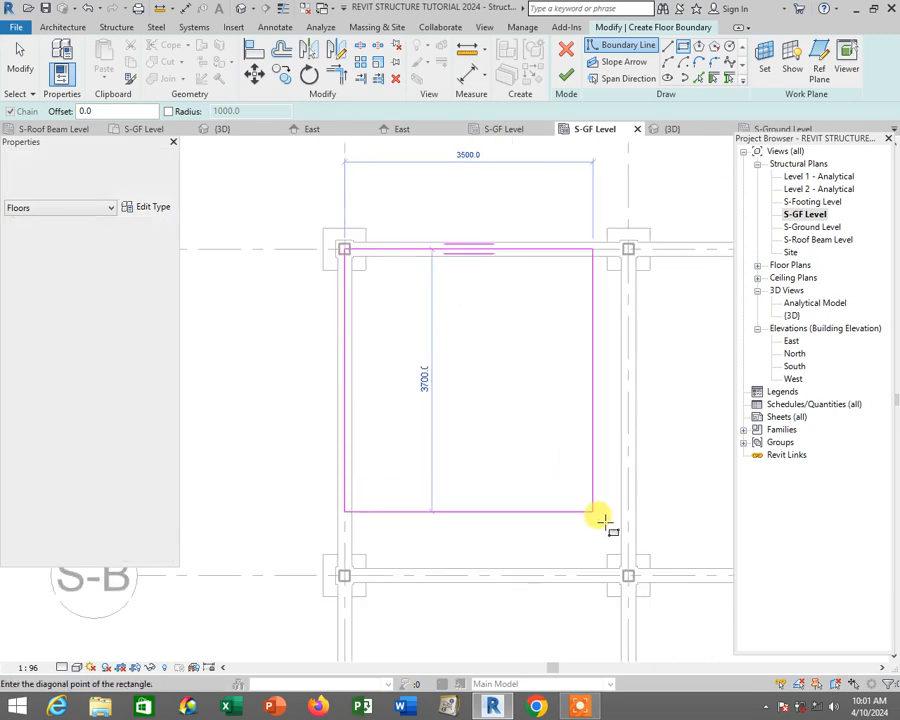
scroll(621, 565, up, 3)
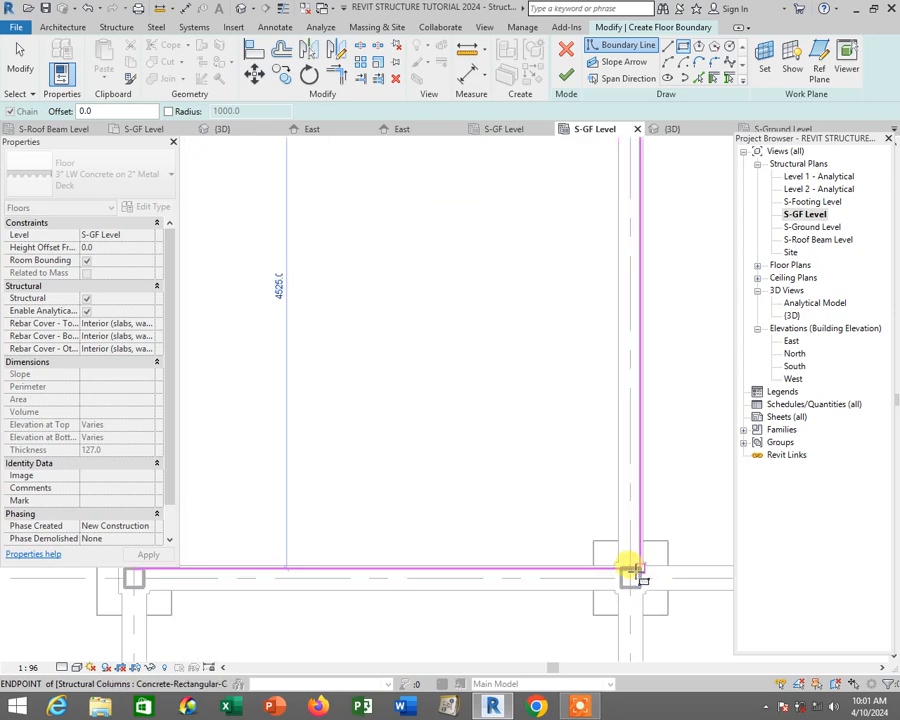
click(628, 577)
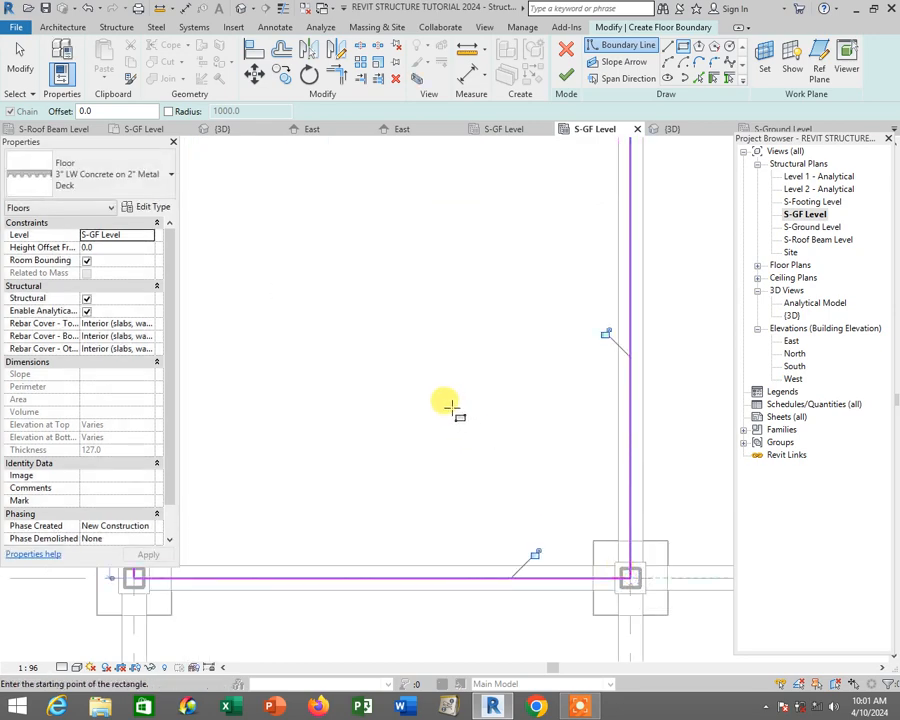
Set the floor type to Generic - 12" and finish the floor boundary sketch
click(106, 174)
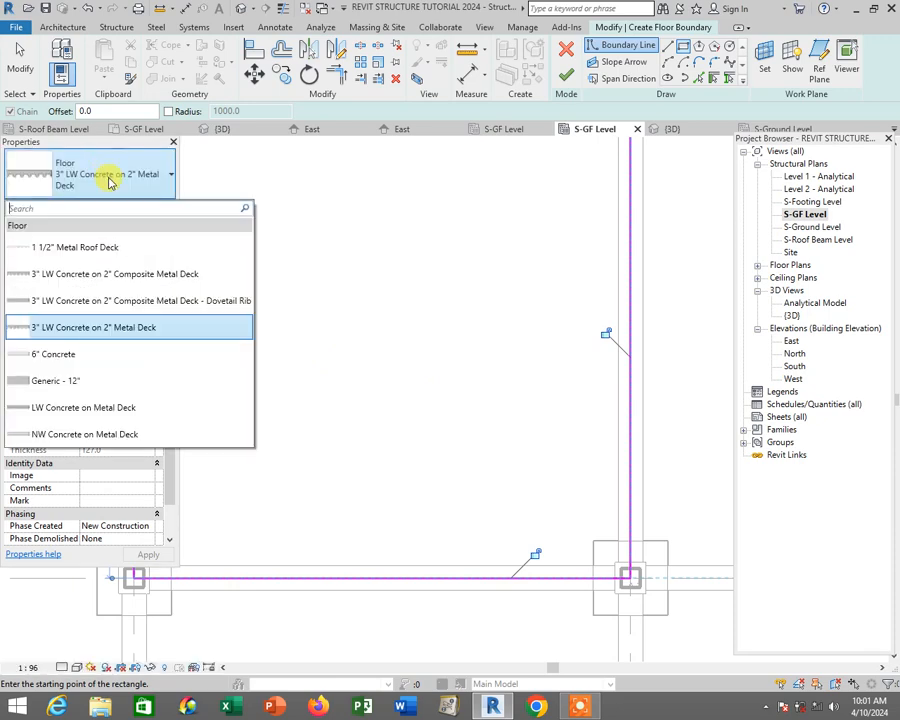
click(68, 383)
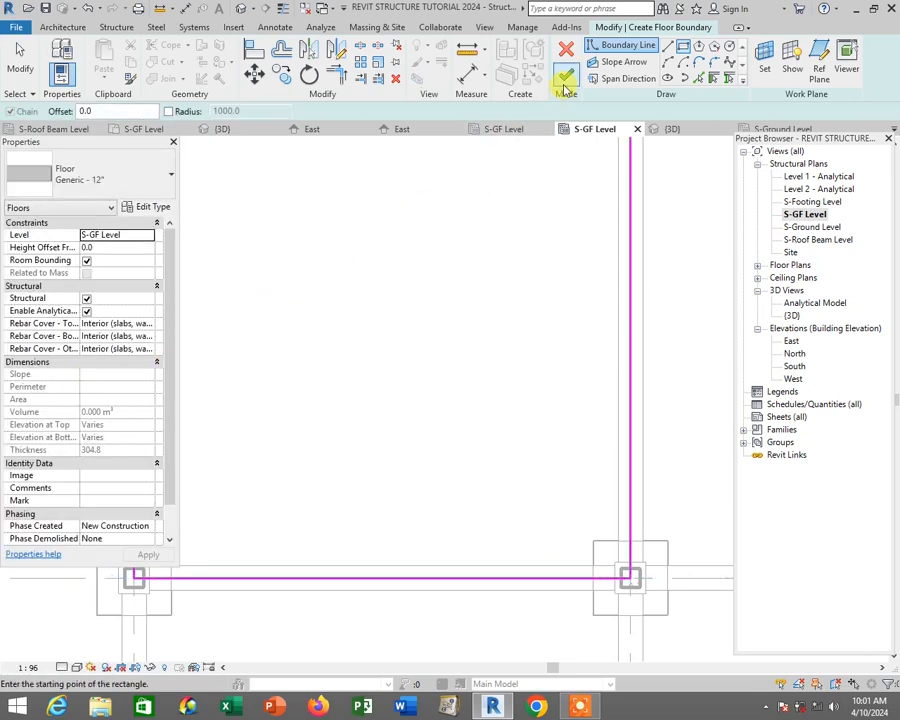
click(567, 82)
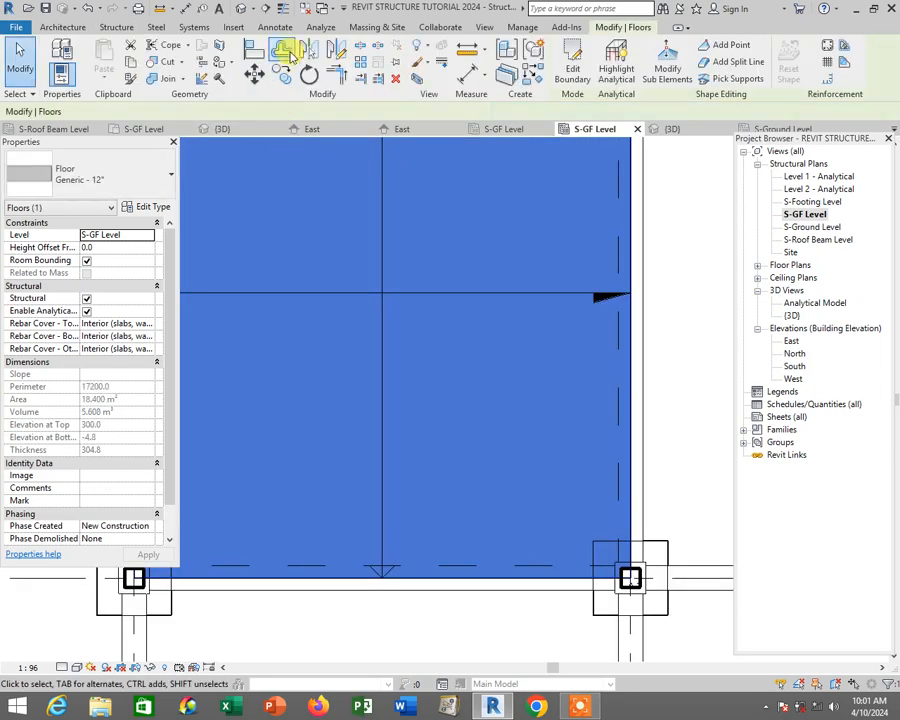
Open the 3D view and inspect the new floor slab within the corner bay
click(239, 10)
scroll(518, 340, up, 2)
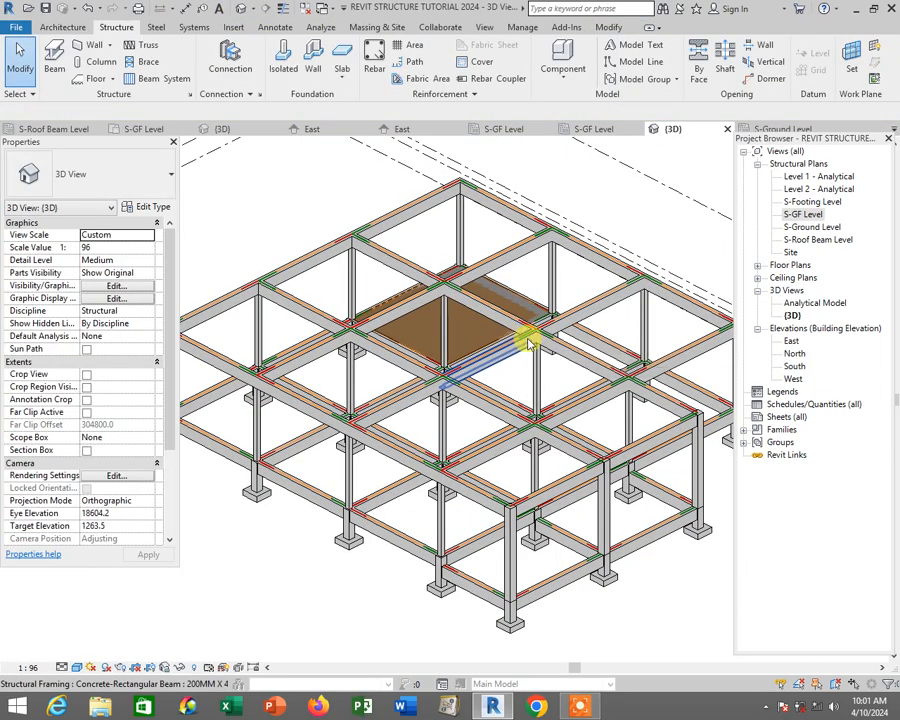
shift+middle_drag(527, 330, 429, 398)
scroll(342, 400, up, 2)
scroll(380, 397, down, 1)
scroll(398, 392, down, 1)
scroll(398, 392, up, 1)
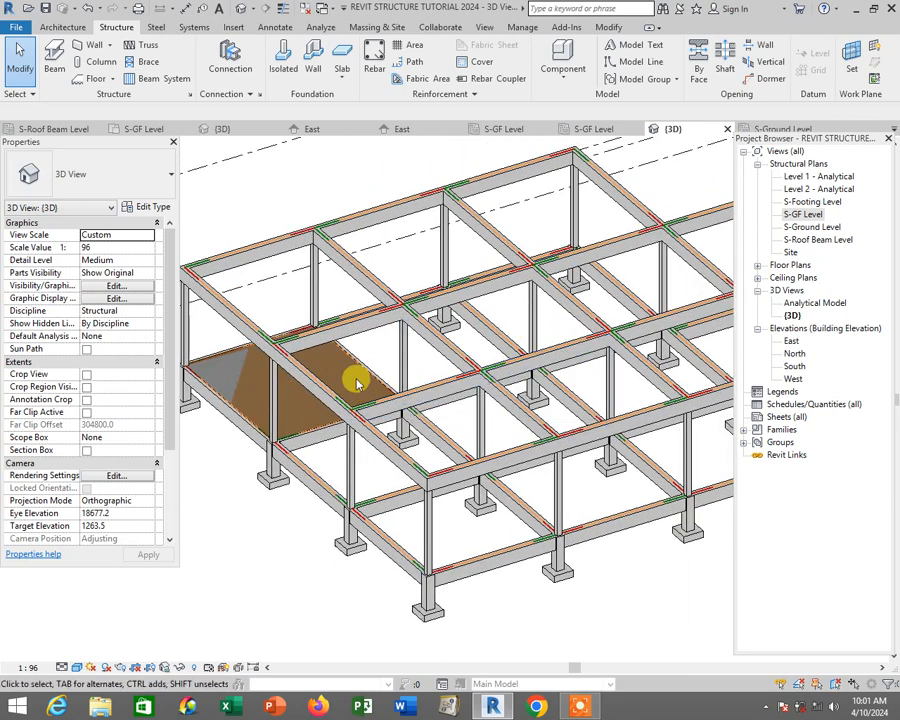
Change the corner bay slab's floor type to 6" Concrete and deselect it
click(365, 377)
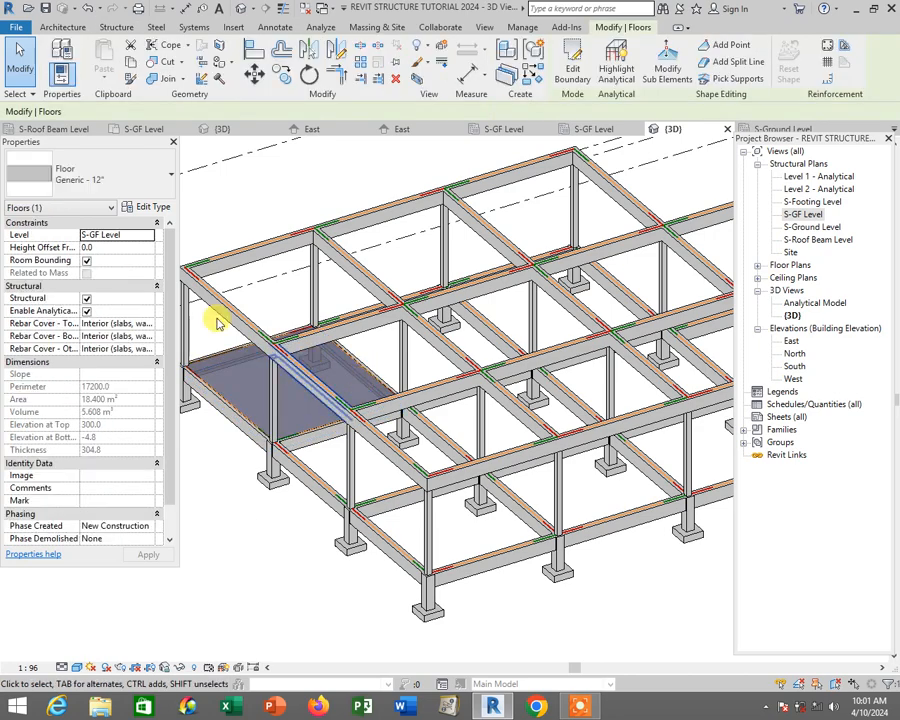
click(116, 182)
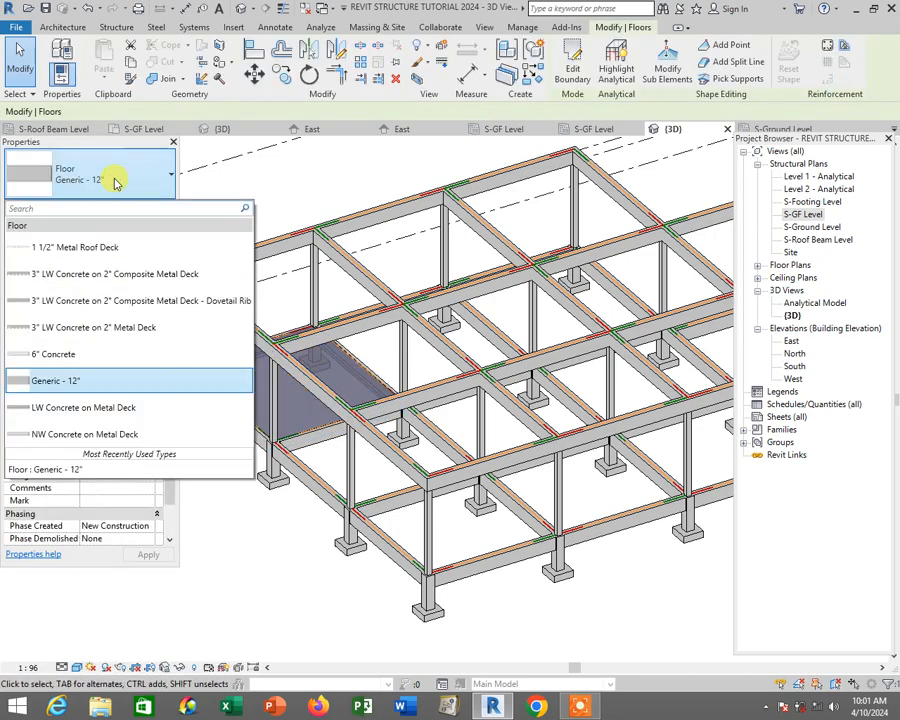
click(64, 352)
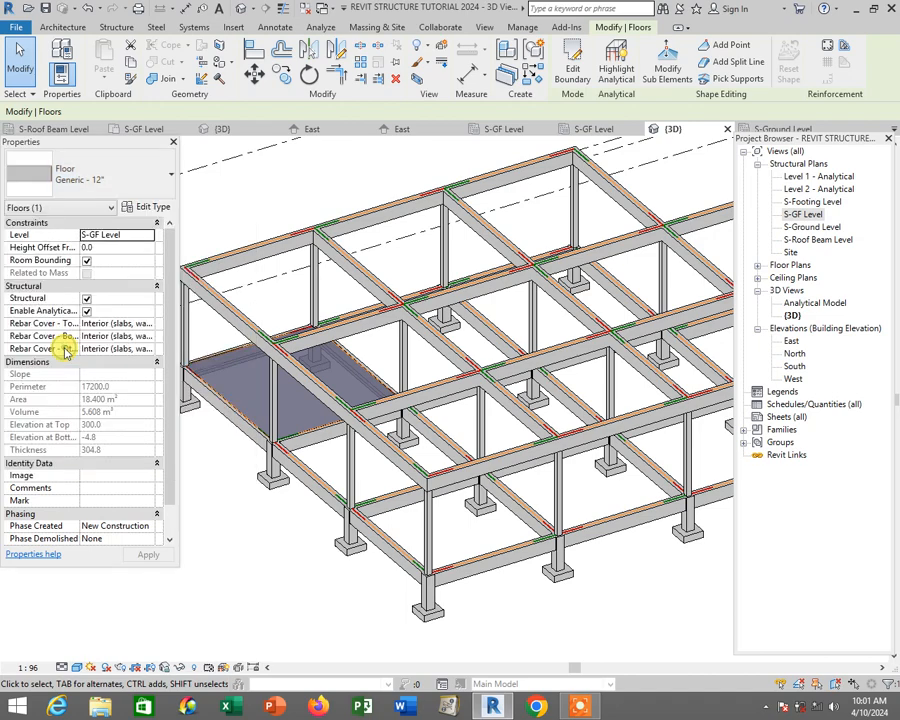
click(254, 190)
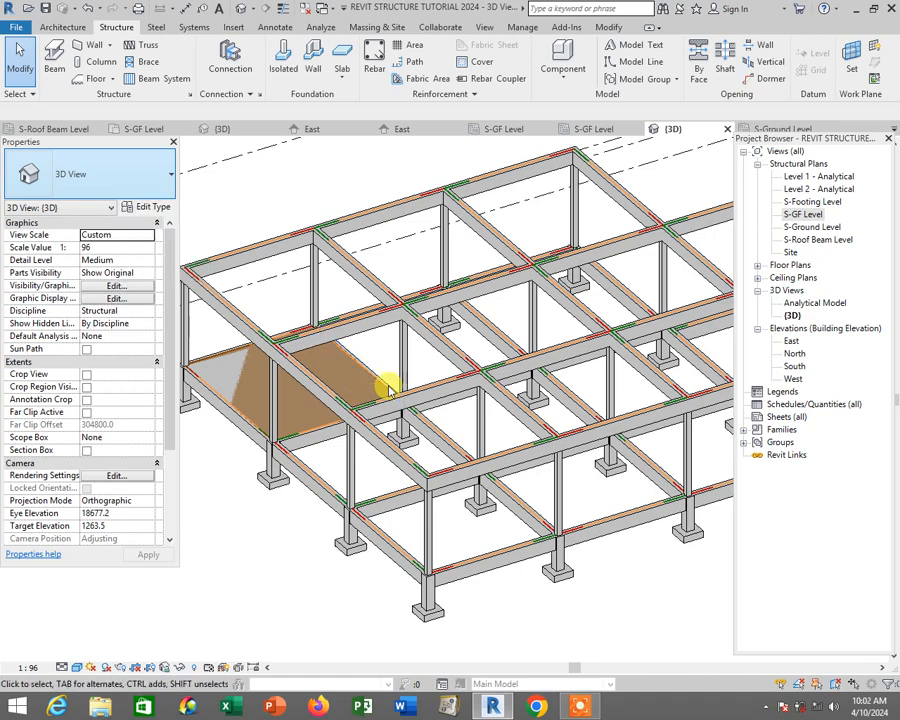
Examine from several angles in 3D how the slab meets the surrounding ground-level beams and columns
shift+middle_drag(388, 388, 374, 394)
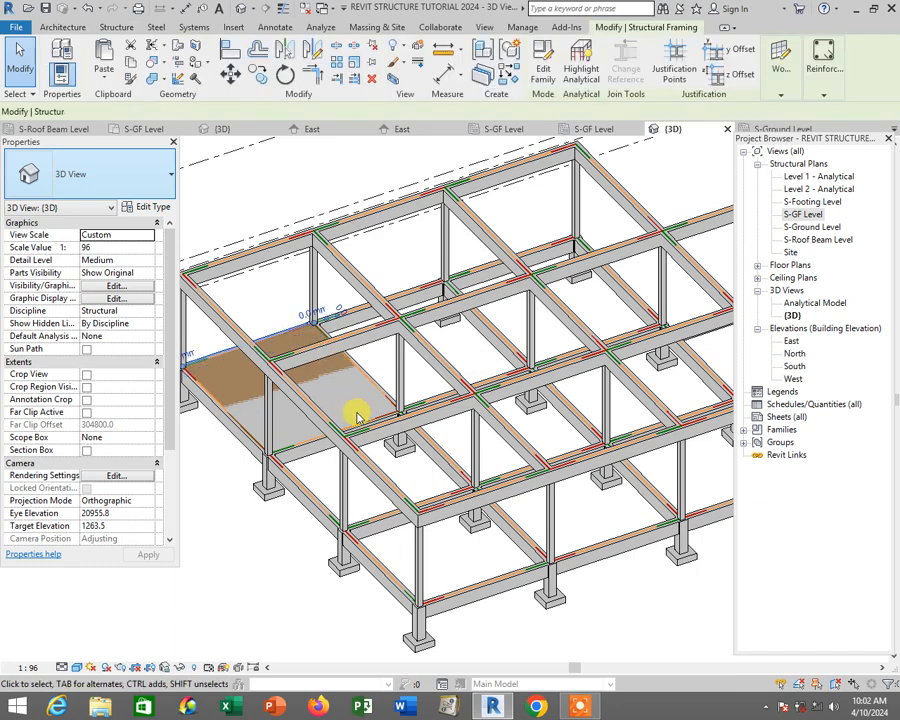
key(Escape)
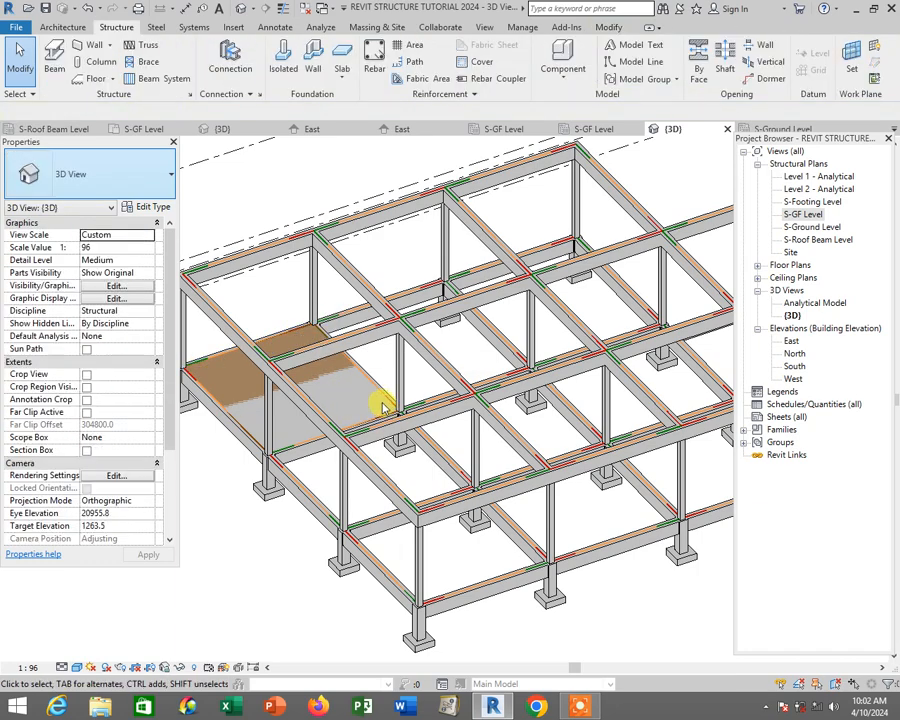
shift+middle_drag(378, 382, 346, 560)
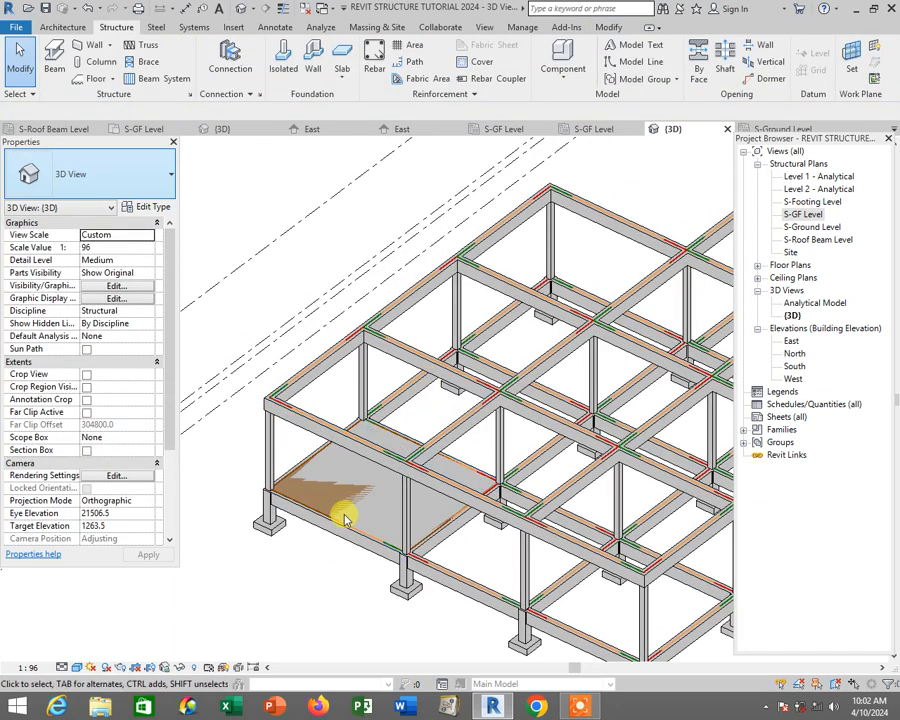
scroll(485, 490, up, 2)
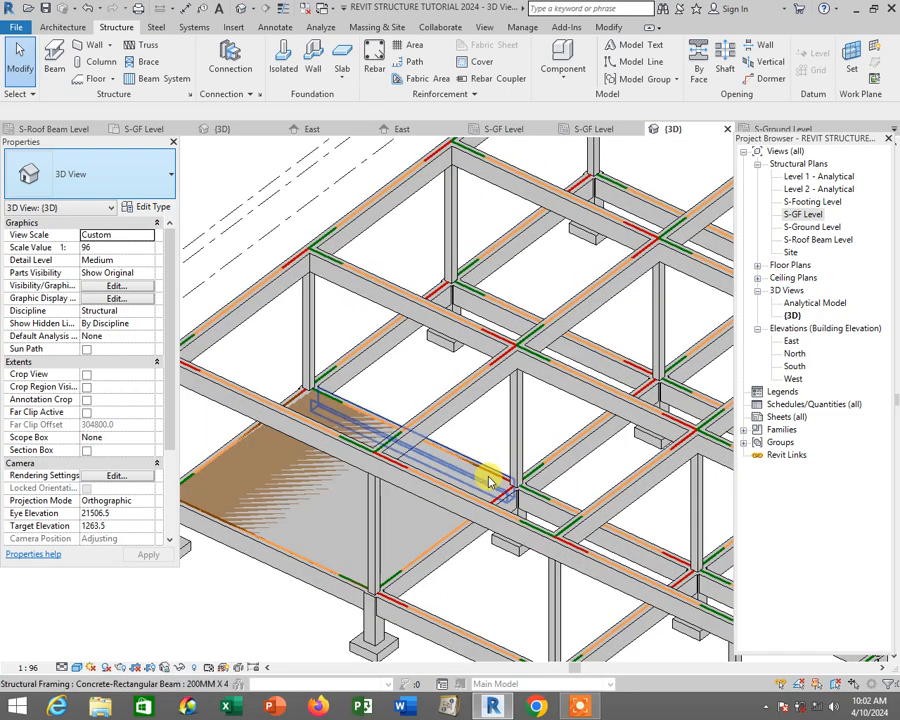
scroll(490, 485, up, 1)
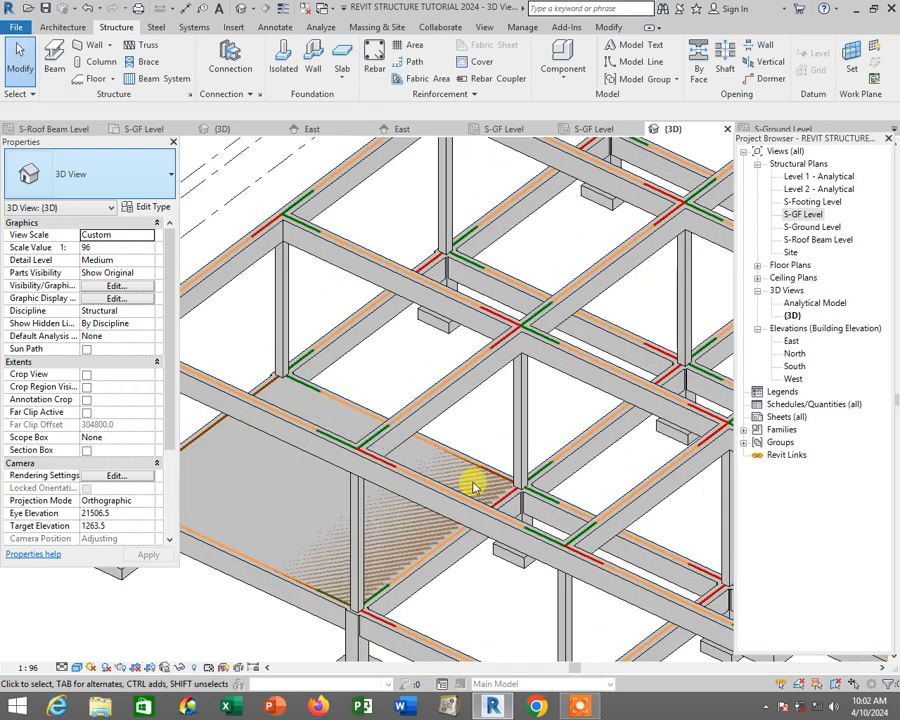
shift+middle_drag(473, 483, 410, 364)
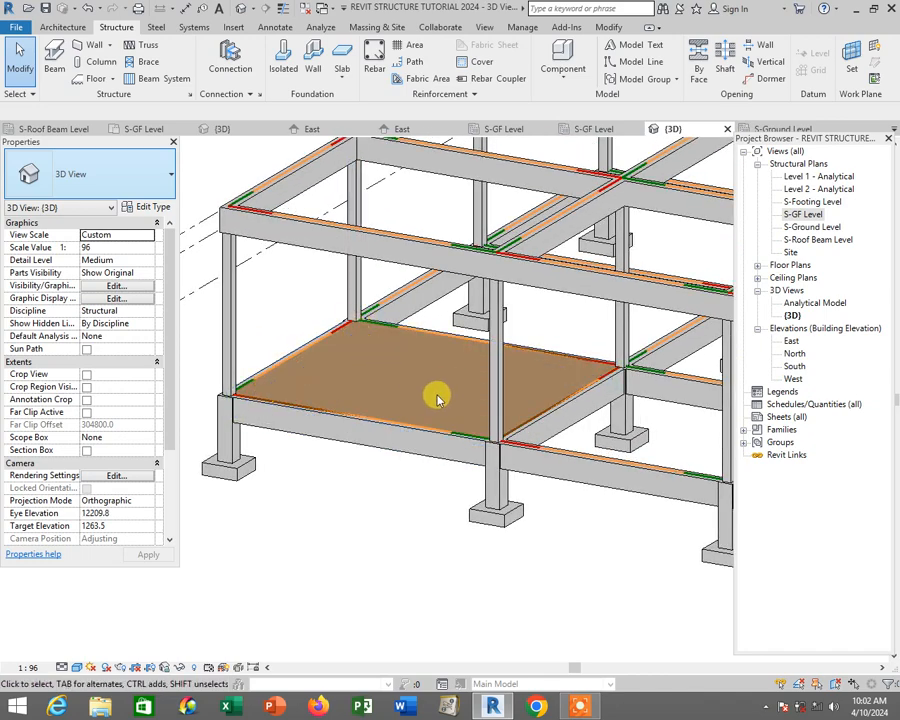
shift+middle_drag(436, 396, 460, 440)
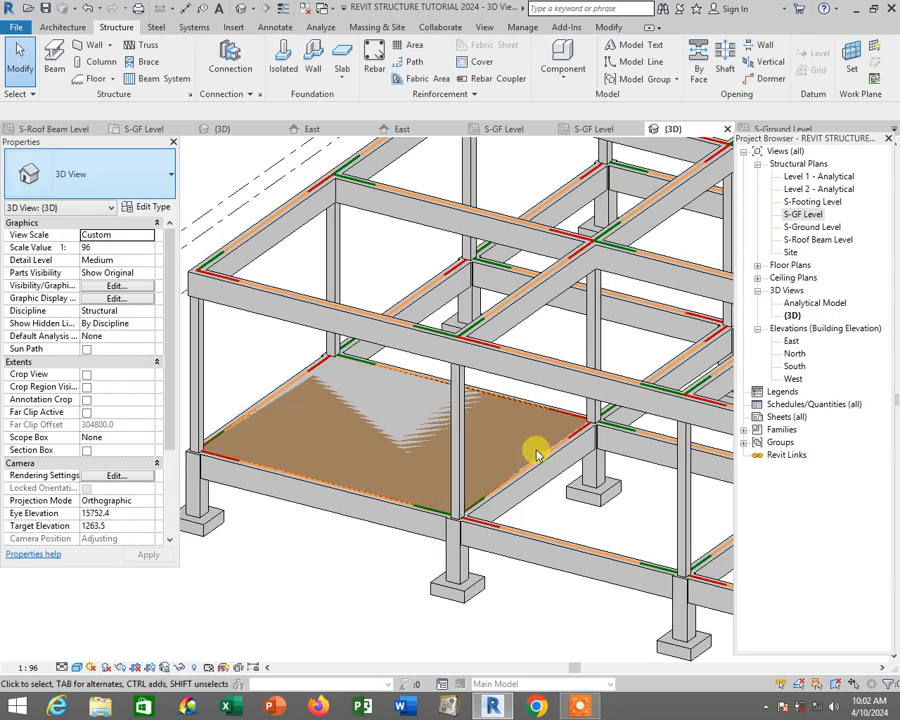
Return to the S-GF Level plan and check the slab's extent and span direction symbol in the corner bay
double_click(801, 216)
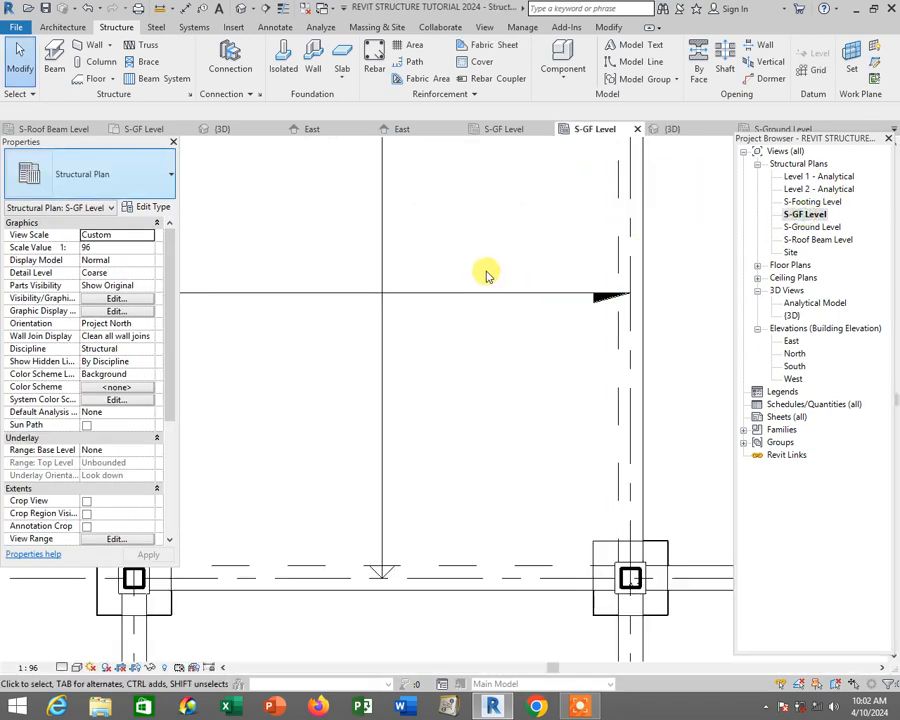
scroll(485, 275, down, 4)
click(490, 304)
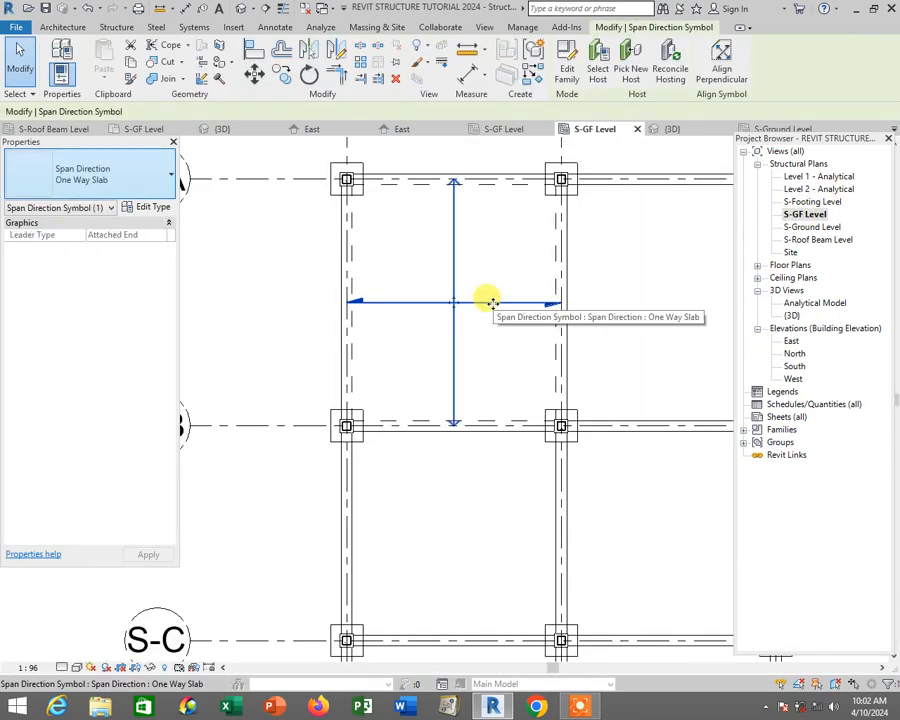
click(425, 205)
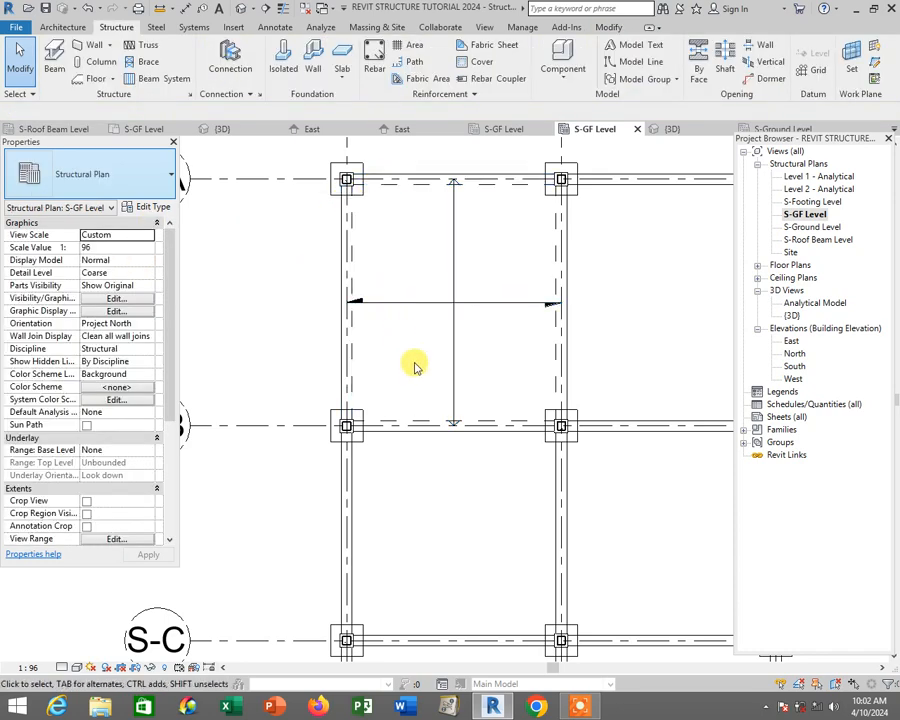
click(812, 215)
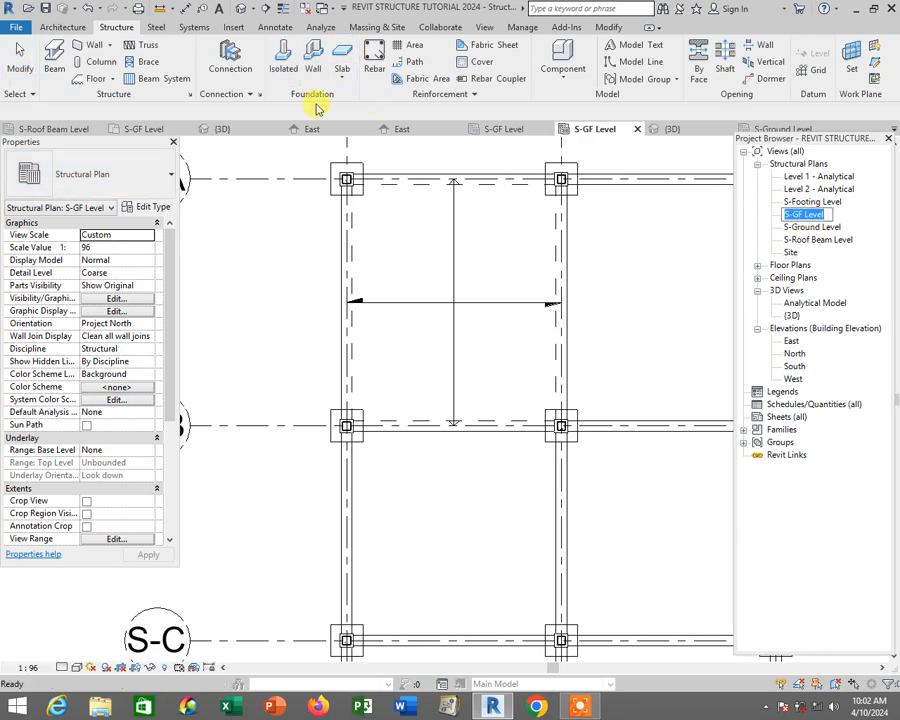
Go back to the 3D view and set its visual style to Wireframe
click(241, 9)
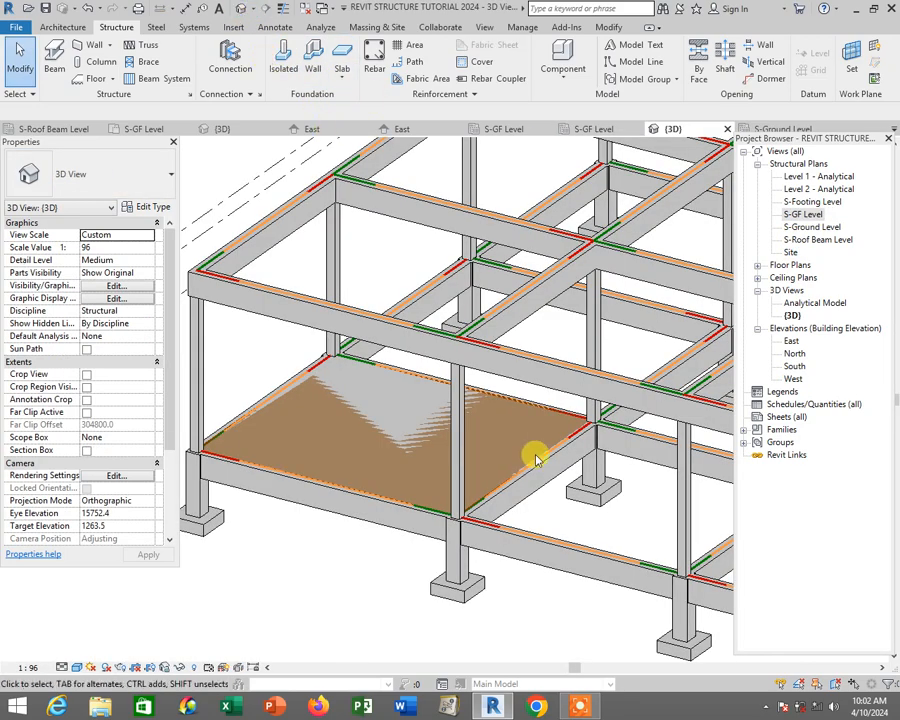
scroll(545, 452, up, 1)
click(78, 668)
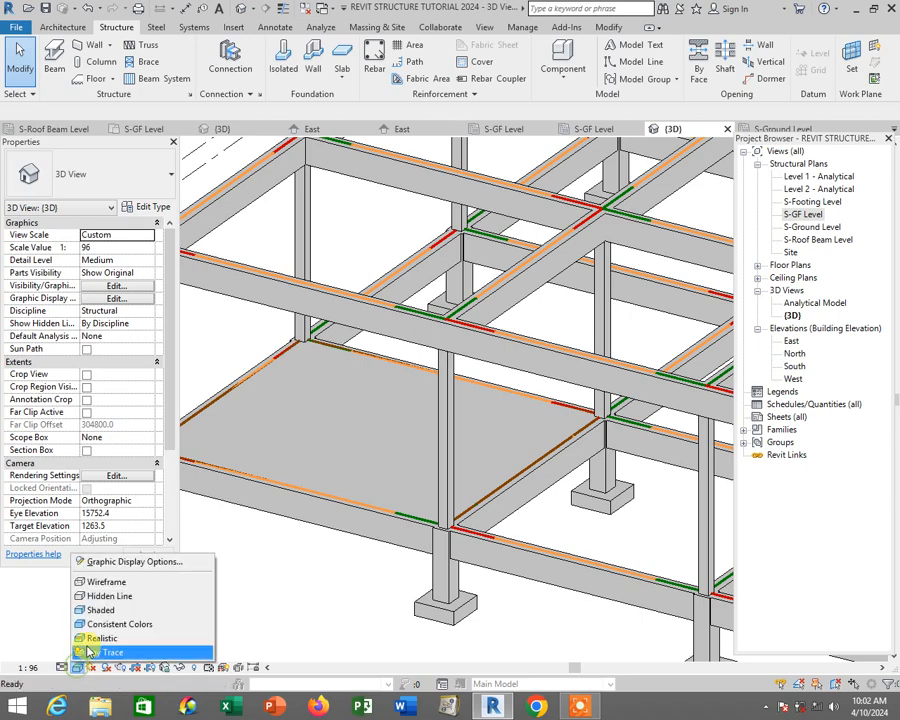
click(72, 632)
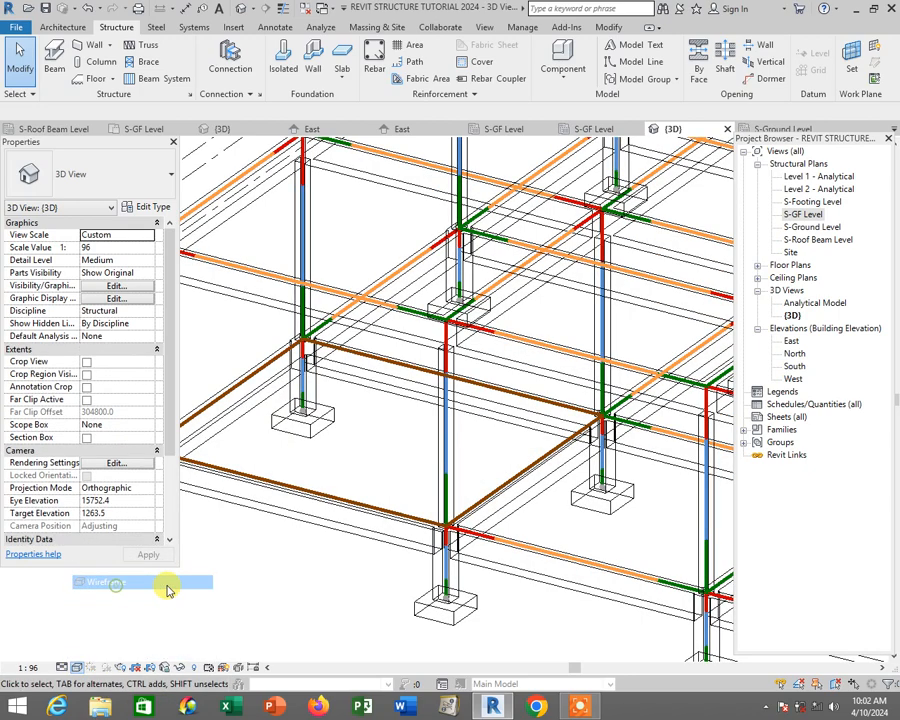
Select the ground-level beam along the slab's S-2 edge and inspect the wireframe framing around it
click(583, 413)
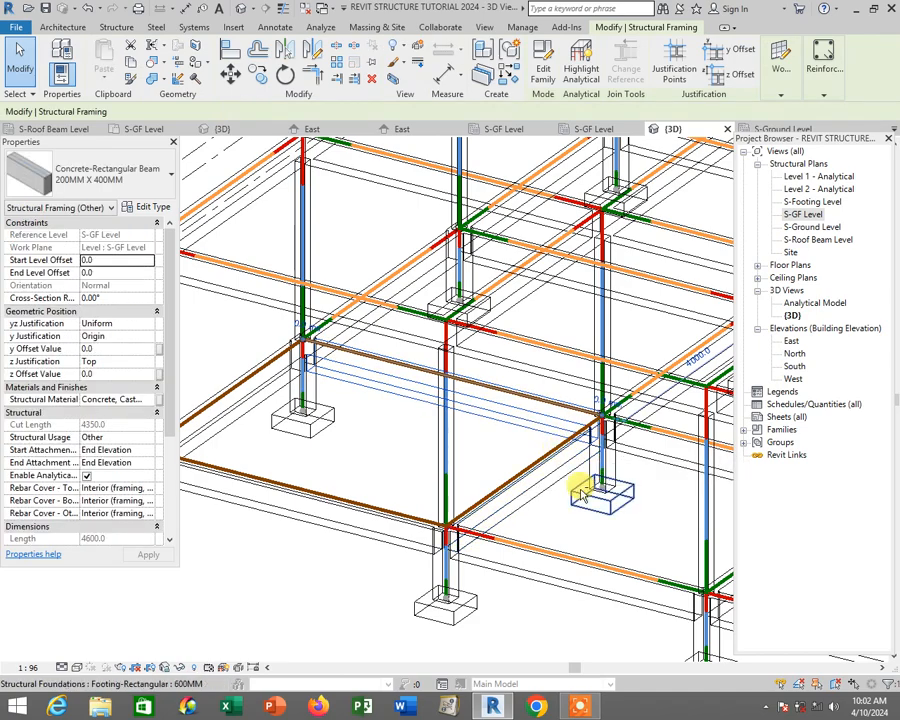
shift+middle_drag(577, 488, 553, 521)
scroll(553, 521, down, 1)
scroll(555, 515, down, 1)
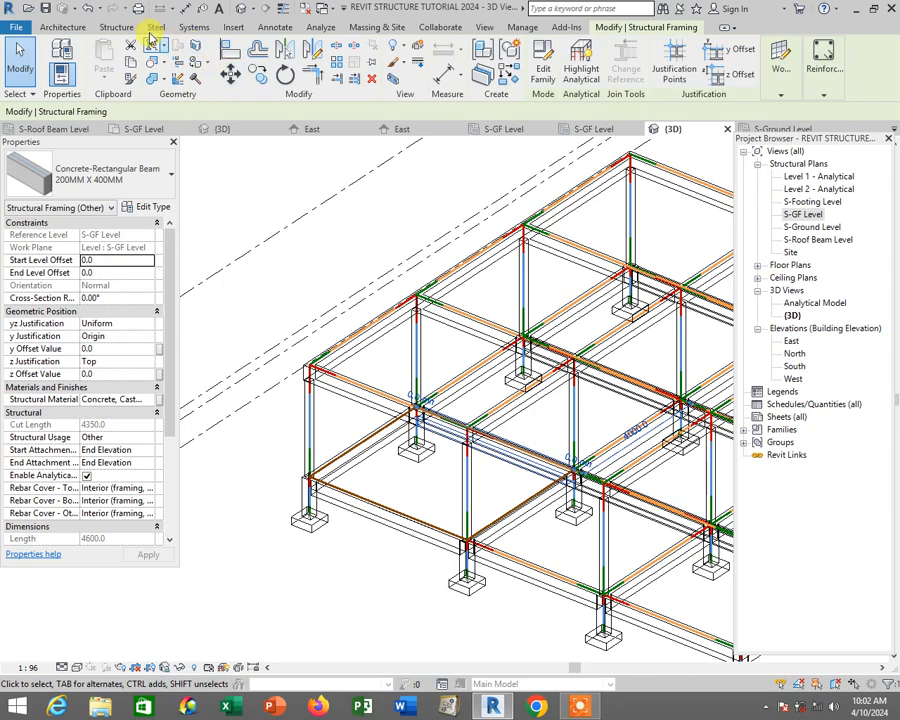
Undo the Wireframe visual style change and the creation of the metal deck slab in the corner bay
click(89, 10)
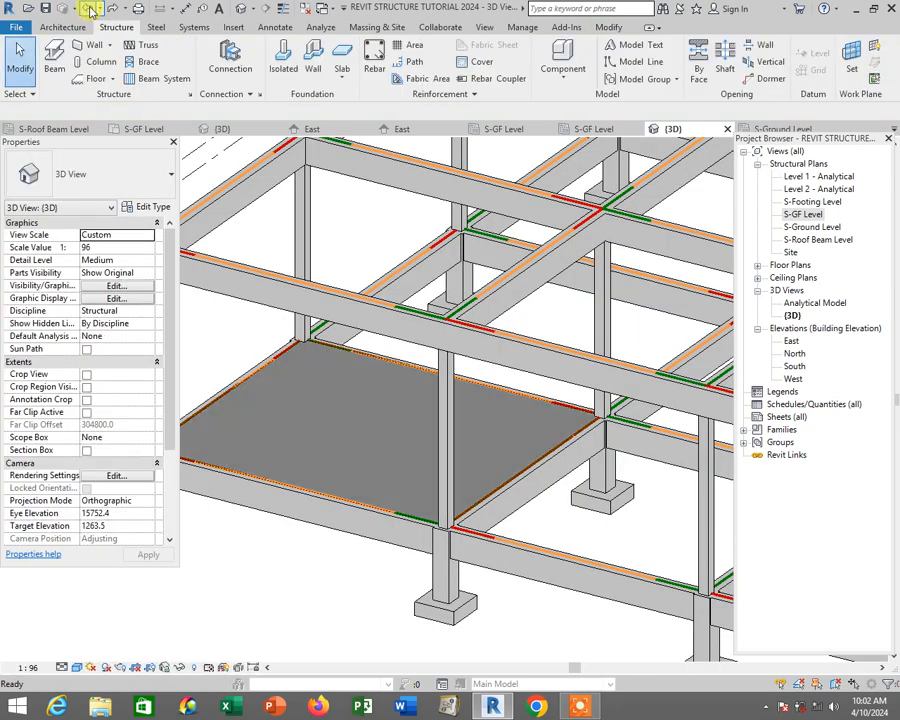
scroll(470, 445, down, 2)
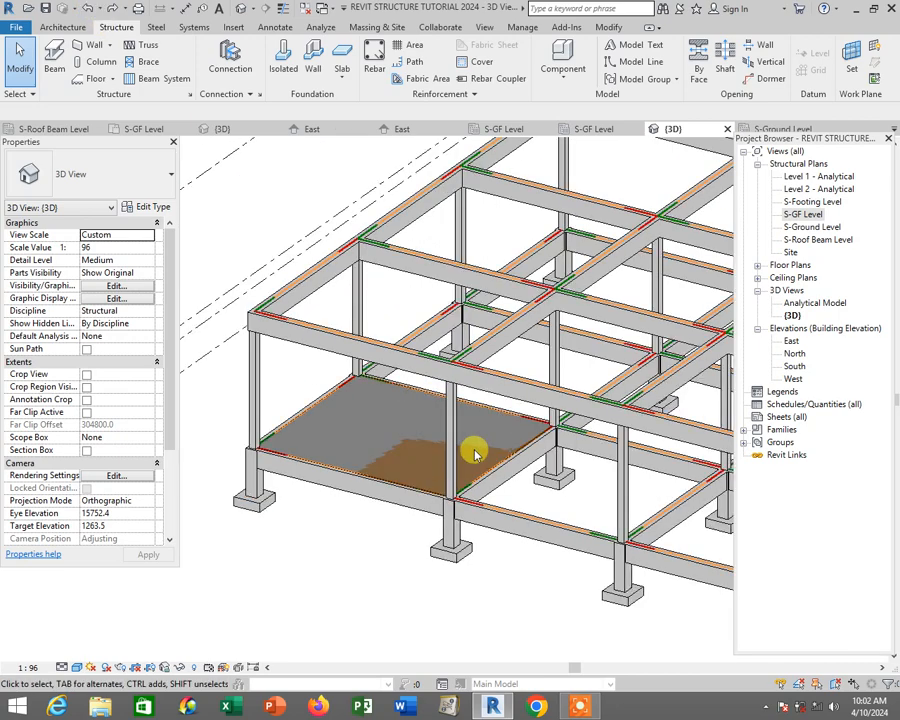
click(88, 11)
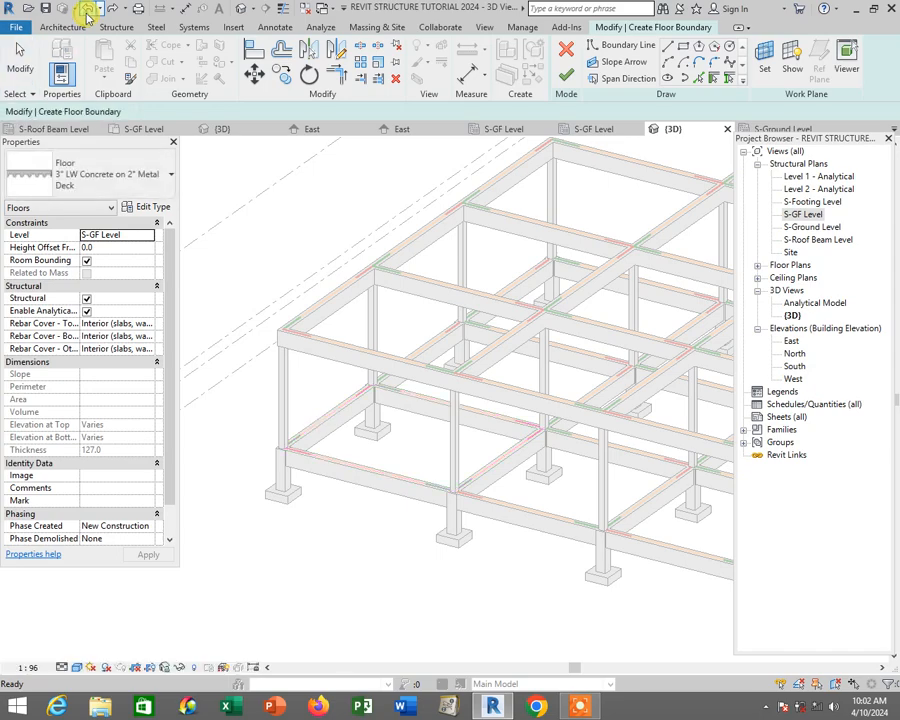
click(88, 11)
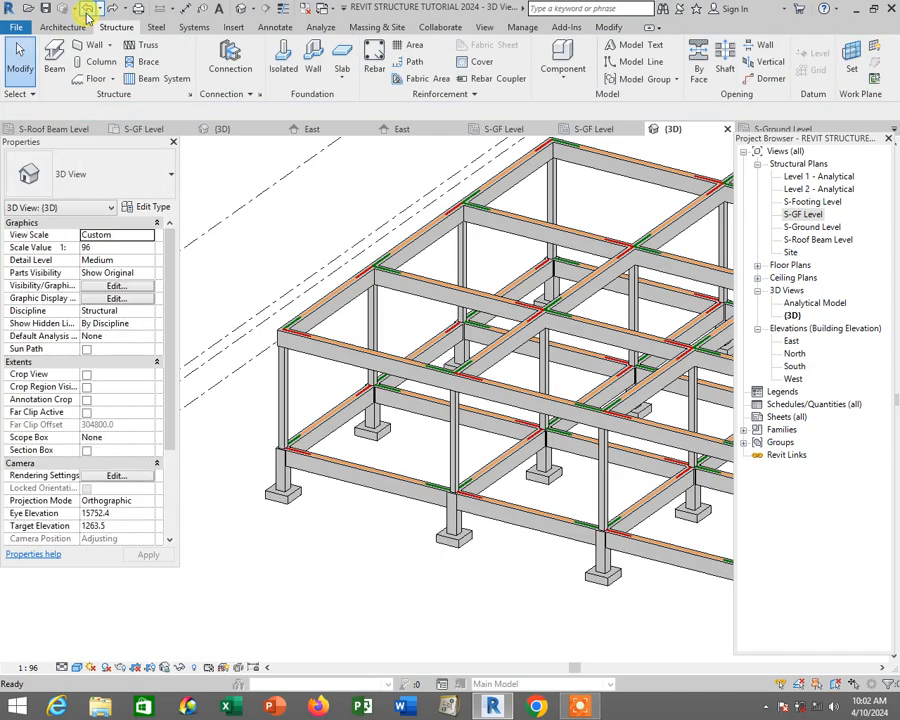
Start a new structural floor on the S-GF Level plan using the 6" Concrete floor type
double_click(800, 216)
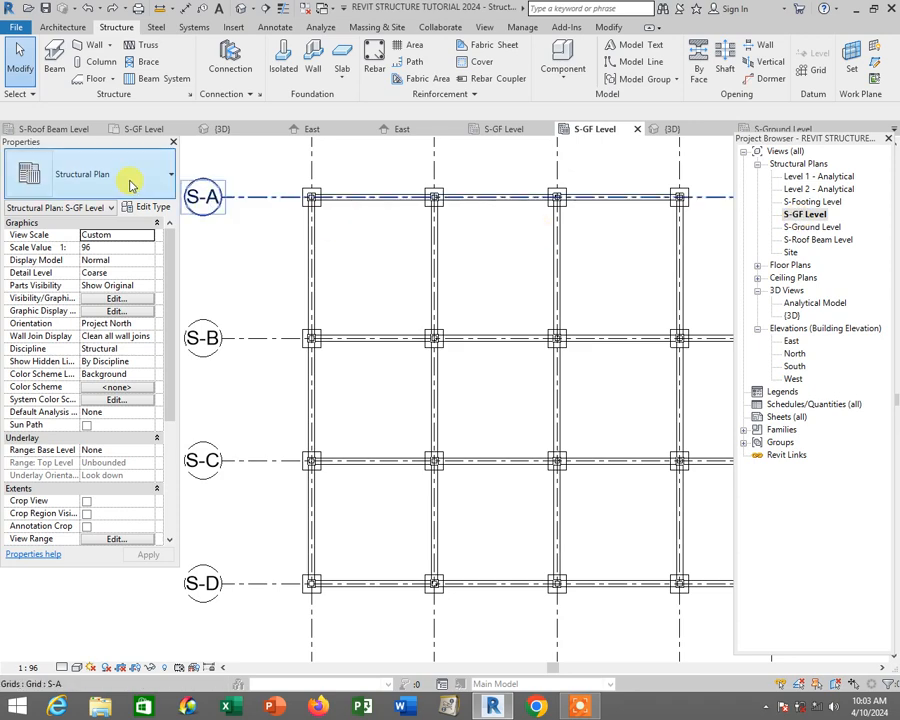
click(126, 178)
click(126, 178)
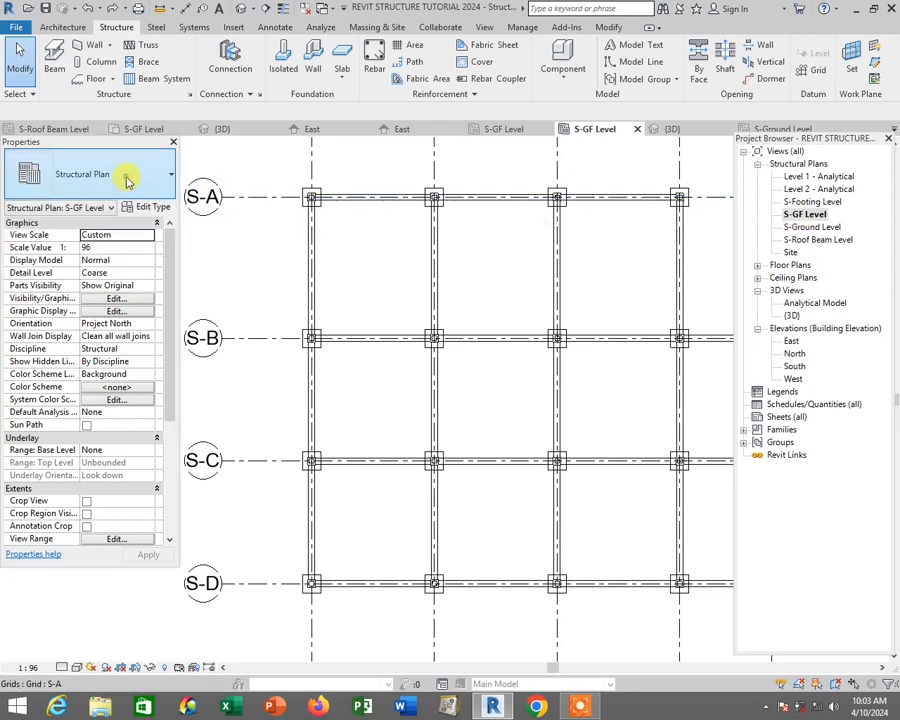
click(116, 84)
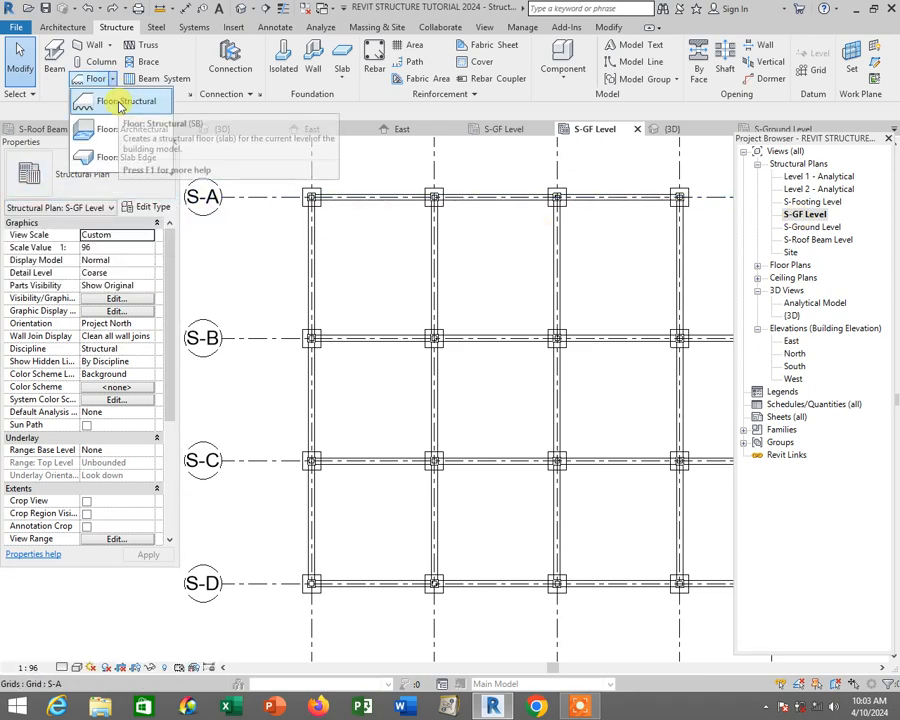
click(119, 103)
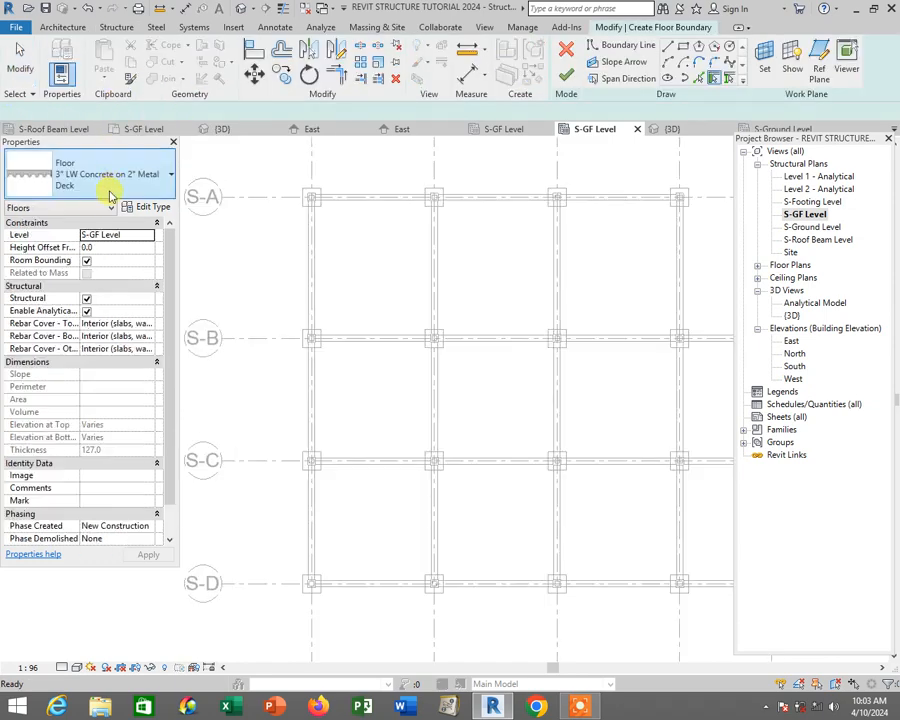
click(112, 189)
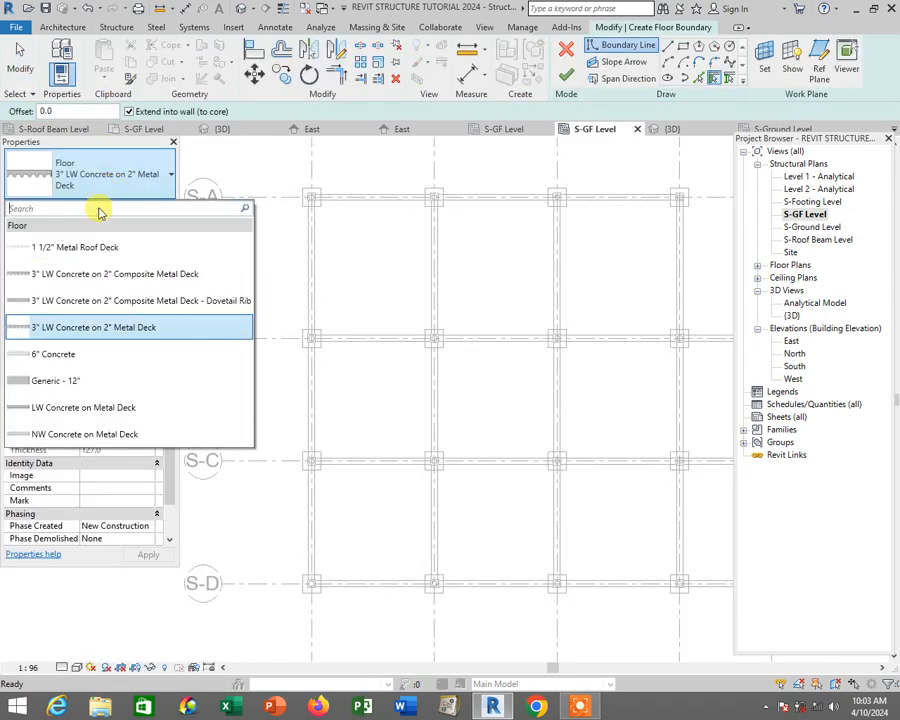
click(89, 354)
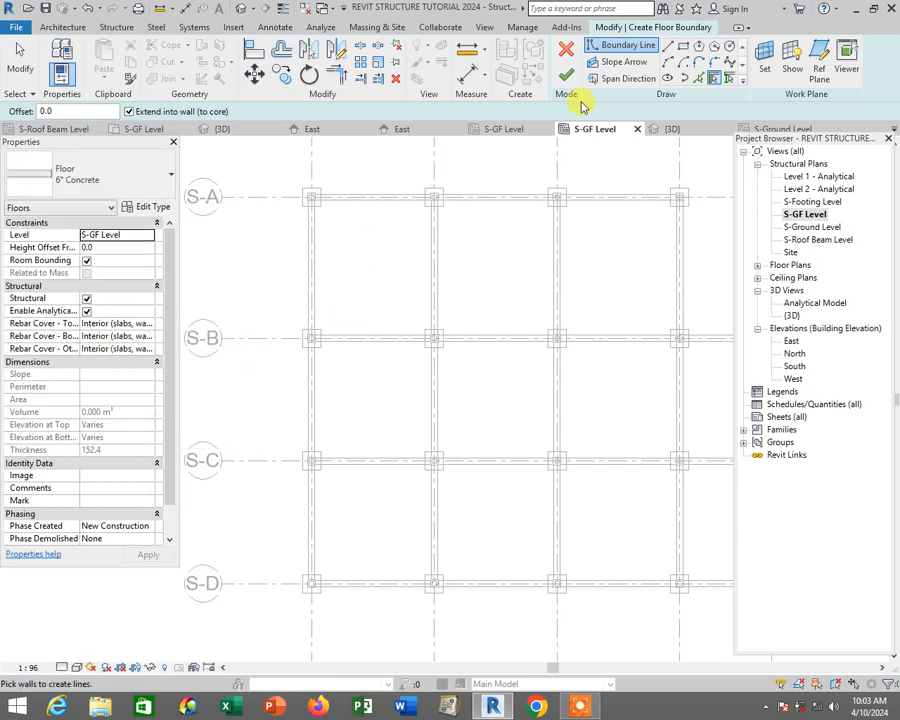
Sketch a rectangular floor boundary about 4600 mm long over the corner bay between S-A and S-B, snapping to opposite column centres
click(684, 52)
scroll(370, 212, up, 4)
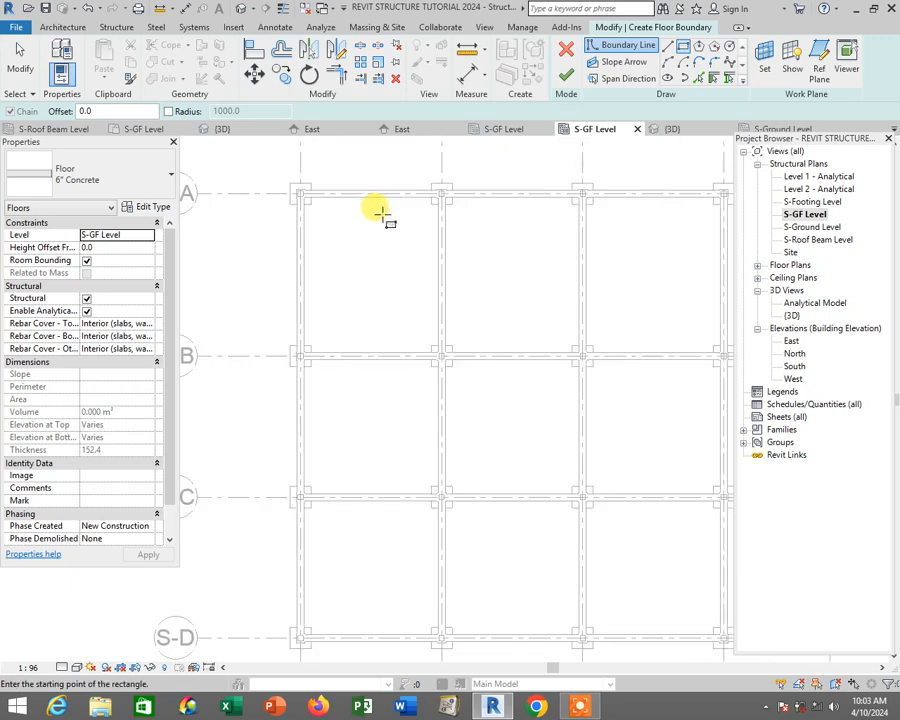
scroll(340, 220, up, 2)
scroll(275, 199, up, 3)
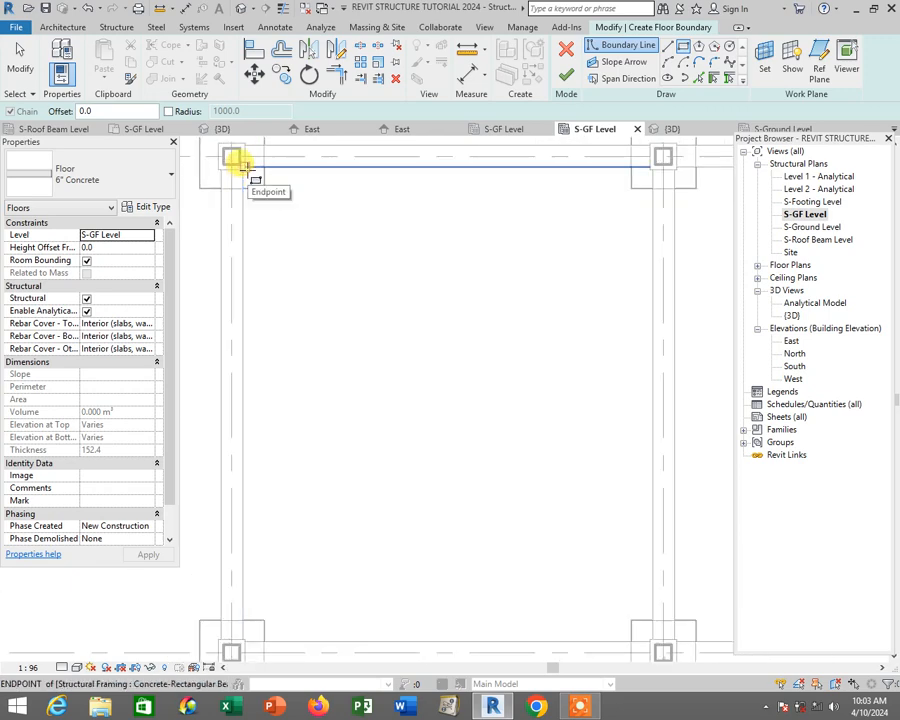
scroll(242, 166, up, 2)
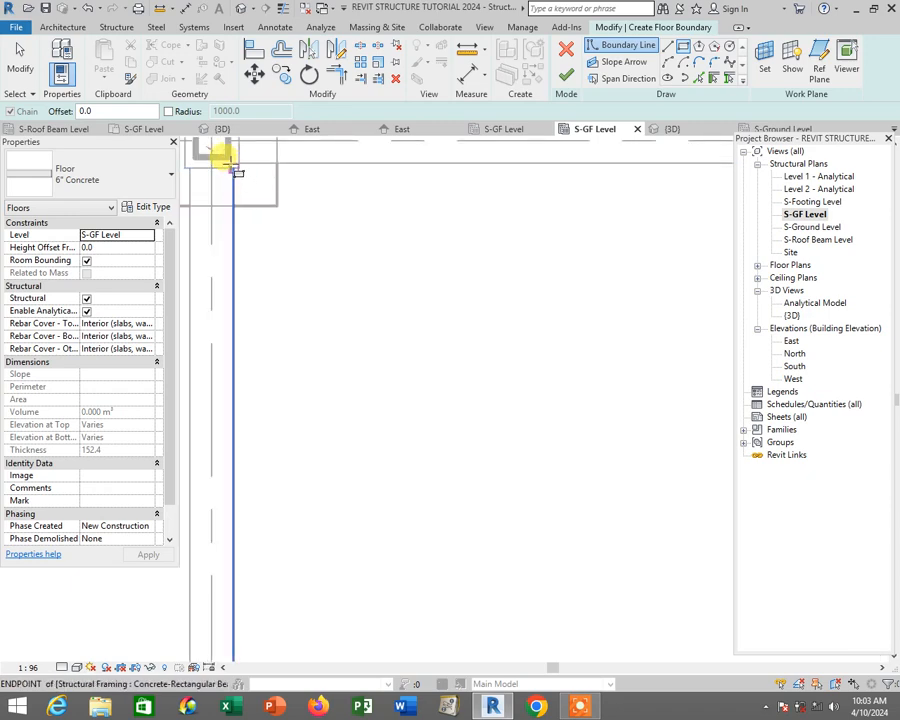
middle_drag(226, 150, 257, 206)
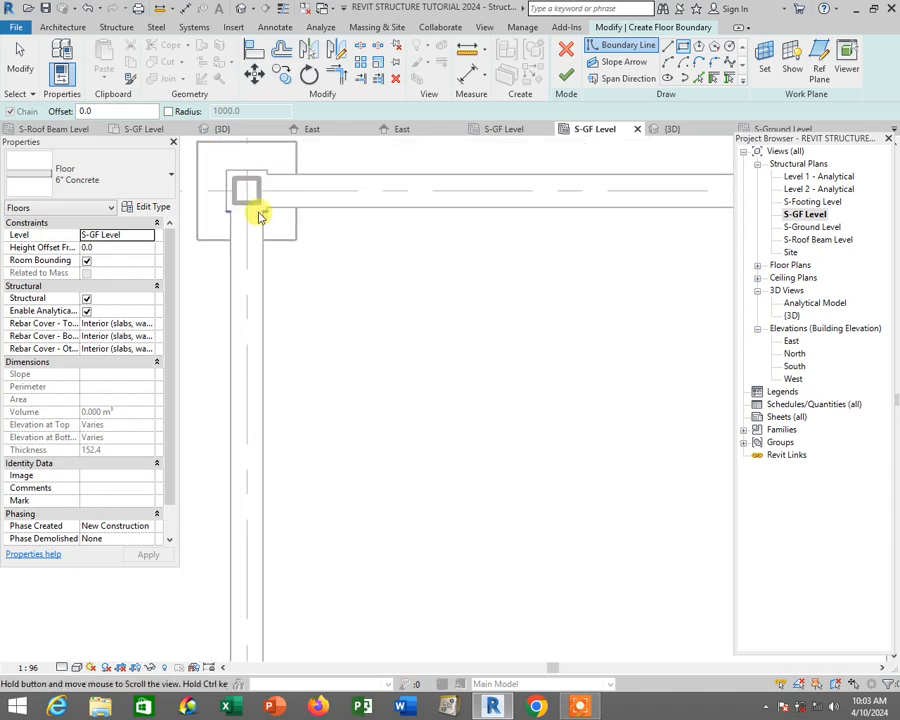
click(247, 190)
scroll(310, 233, down, 3)
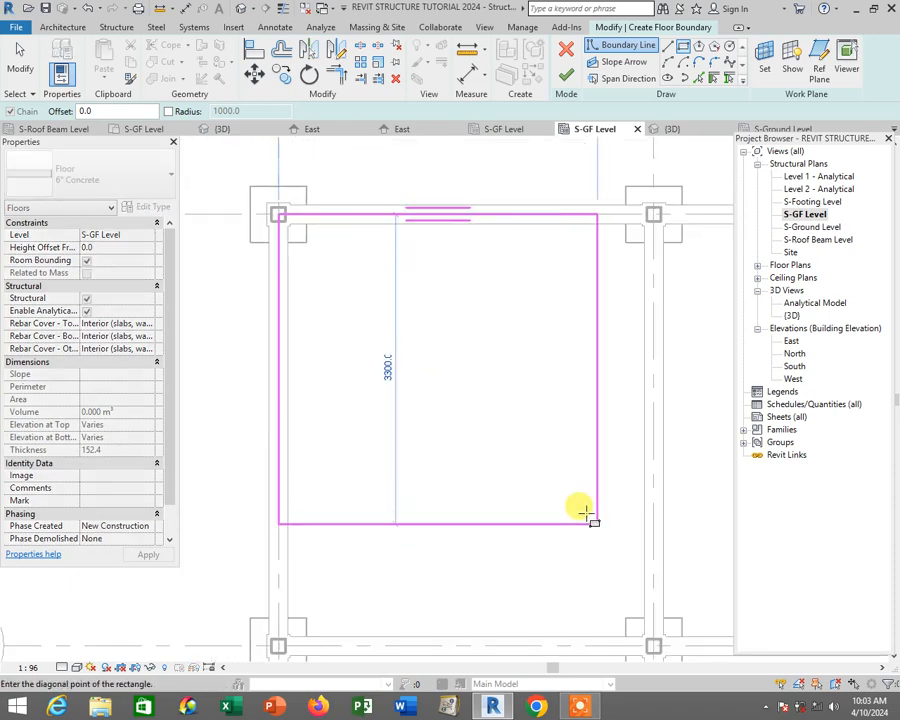
middle_drag(564, 512, 512, 439)
click(581, 532)
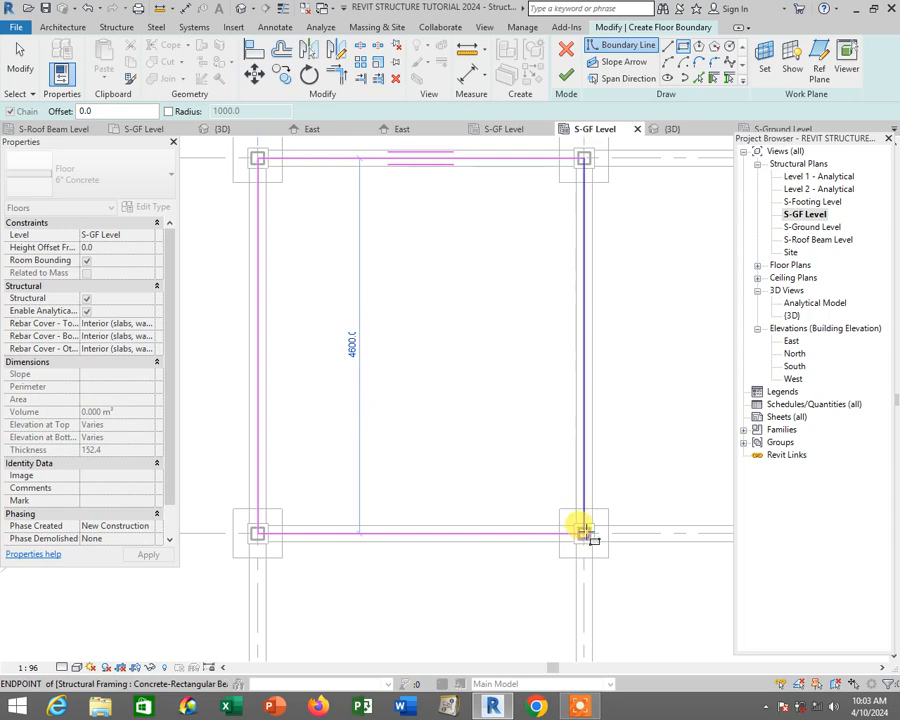
click(581, 531)
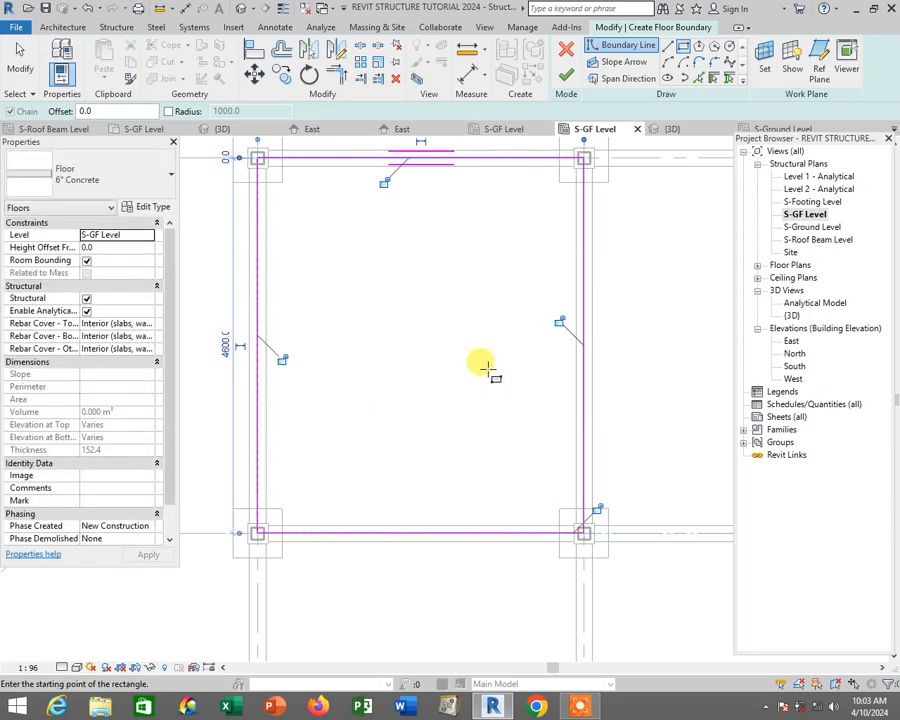
Finish the corner bay's 6" Concrete slab and check it in the 3D view
key(Escape)
key(Escape)
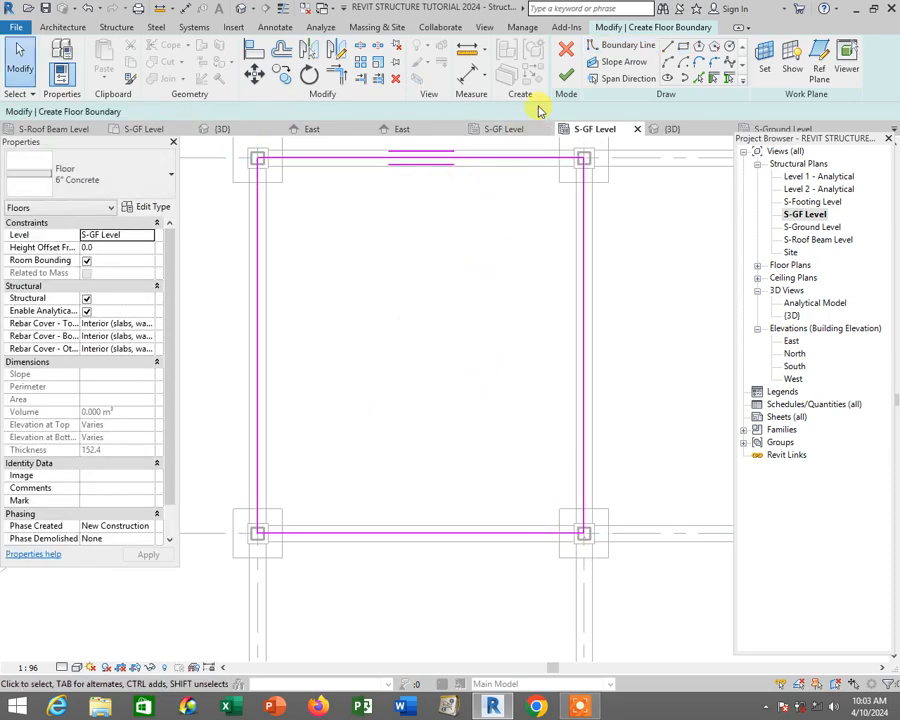
click(567, 77)
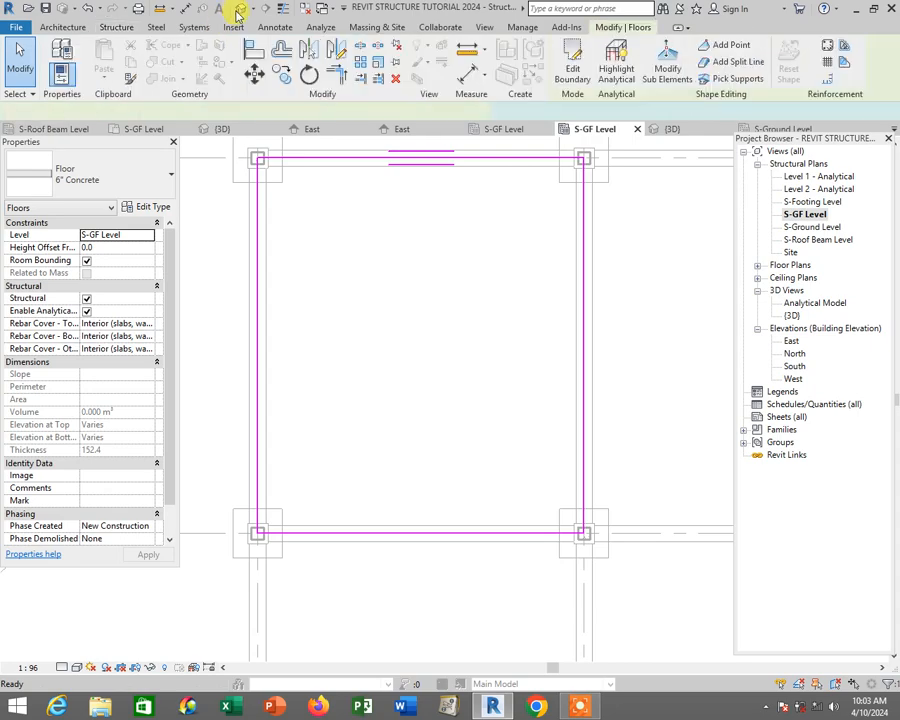
click(239, 9)
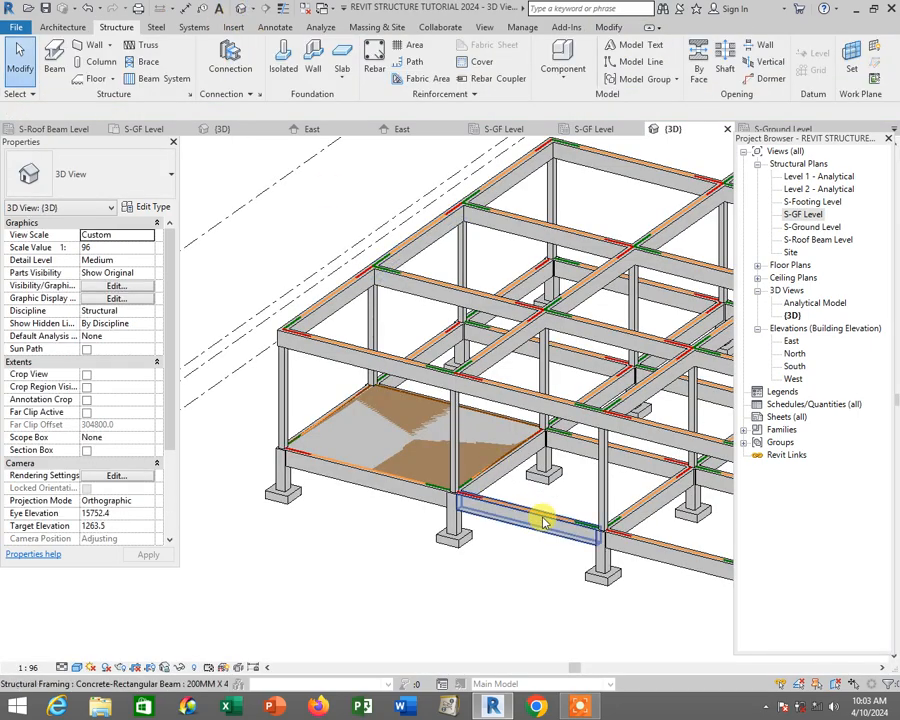
On the S-GF Level plan, add a rectangular 6" Concrete slab over the bay beside the corner slab, from column centre to column centre
double_click(800, 215)
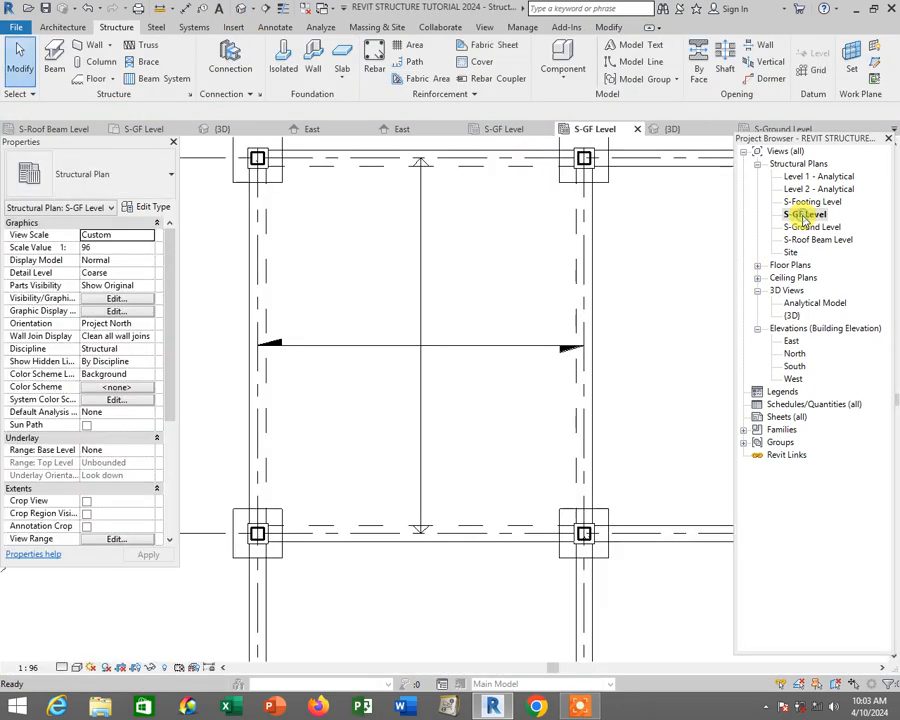
middle_drag(611, 325, 372, 287)
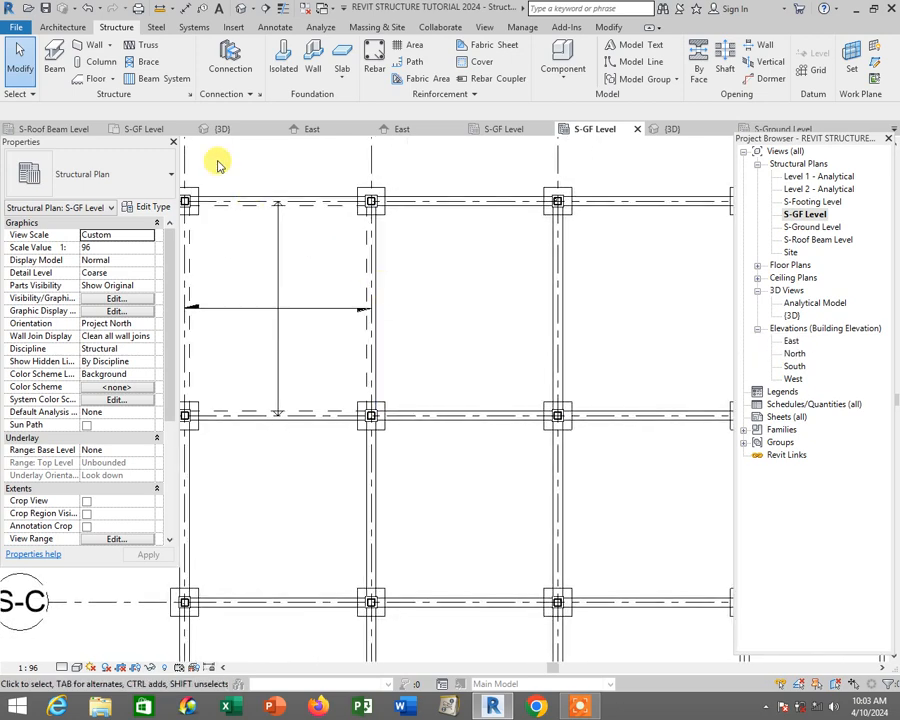
click(103, 85)
click(101, 84)
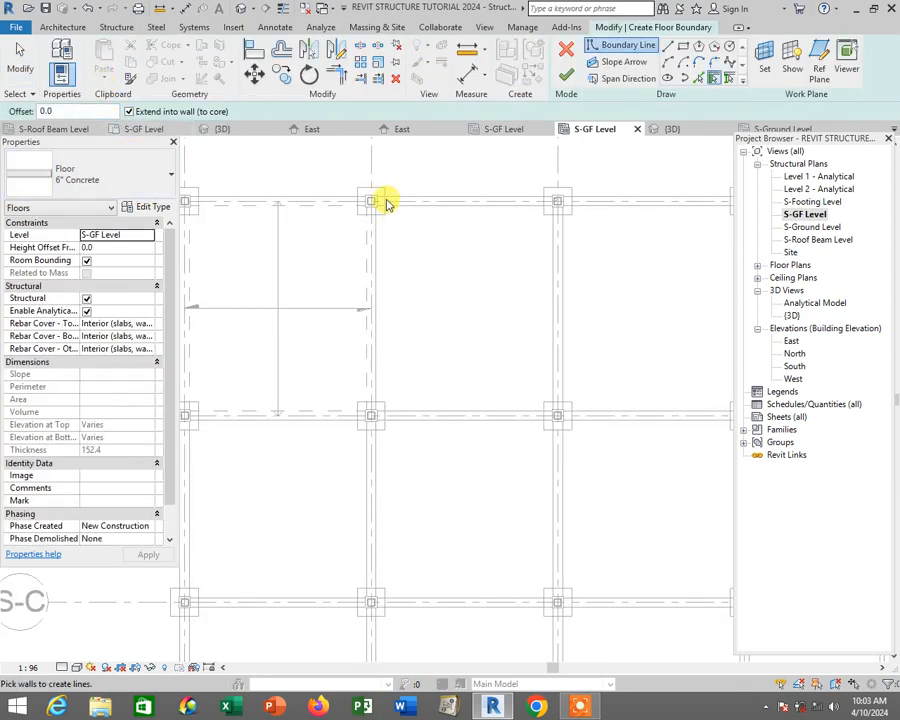
click(681, 50)
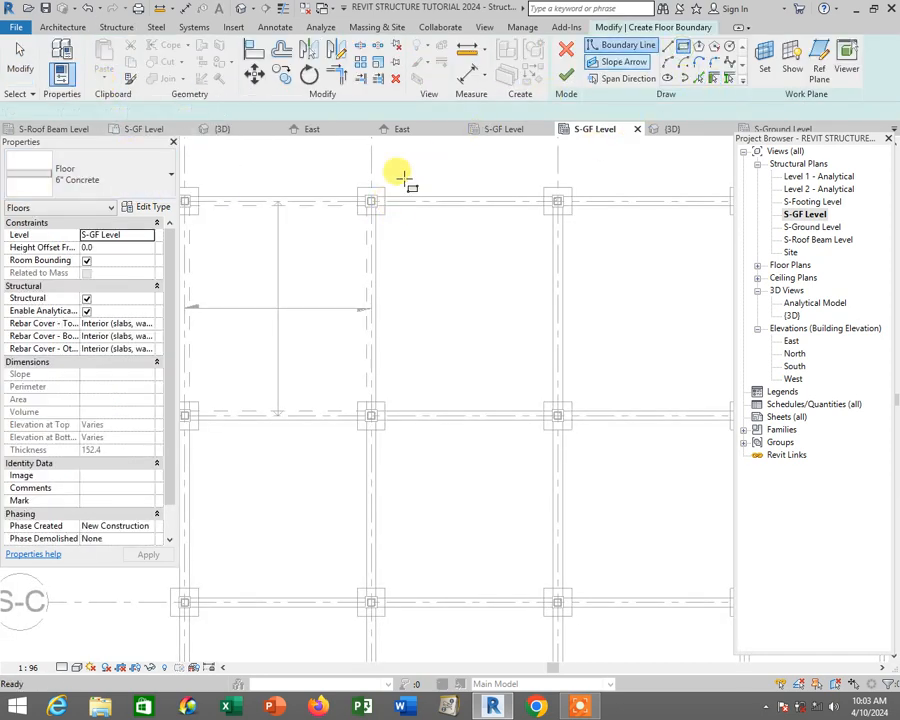
scroll(368, 200, up, 3)
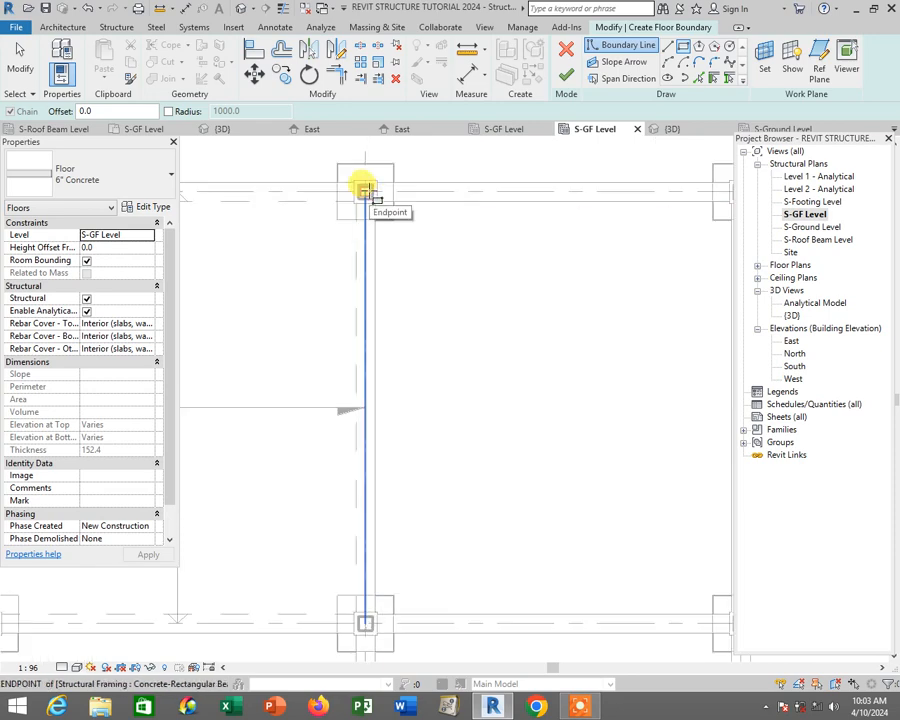
click(365, 190)
scroll(441, 262, down, 2)
scroll(678, 548, up, 3)
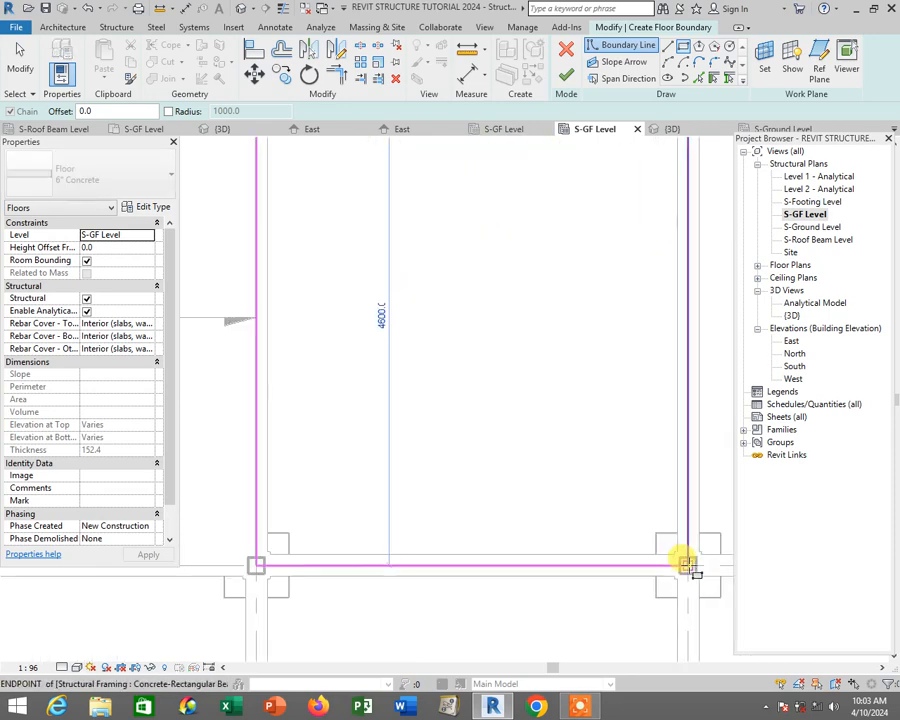
click(687, 565)
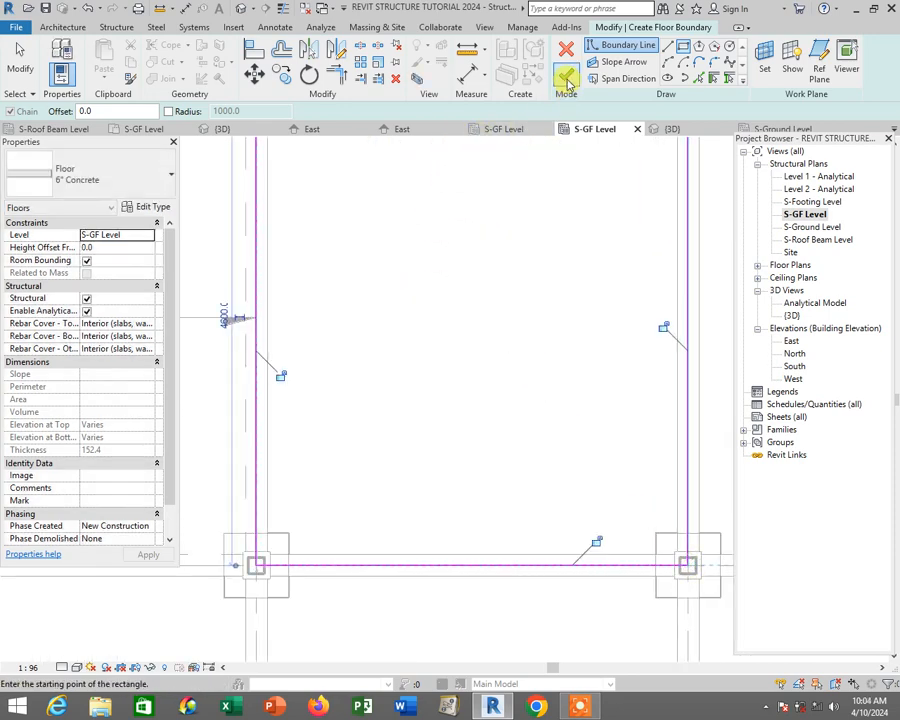
click(566, 77)
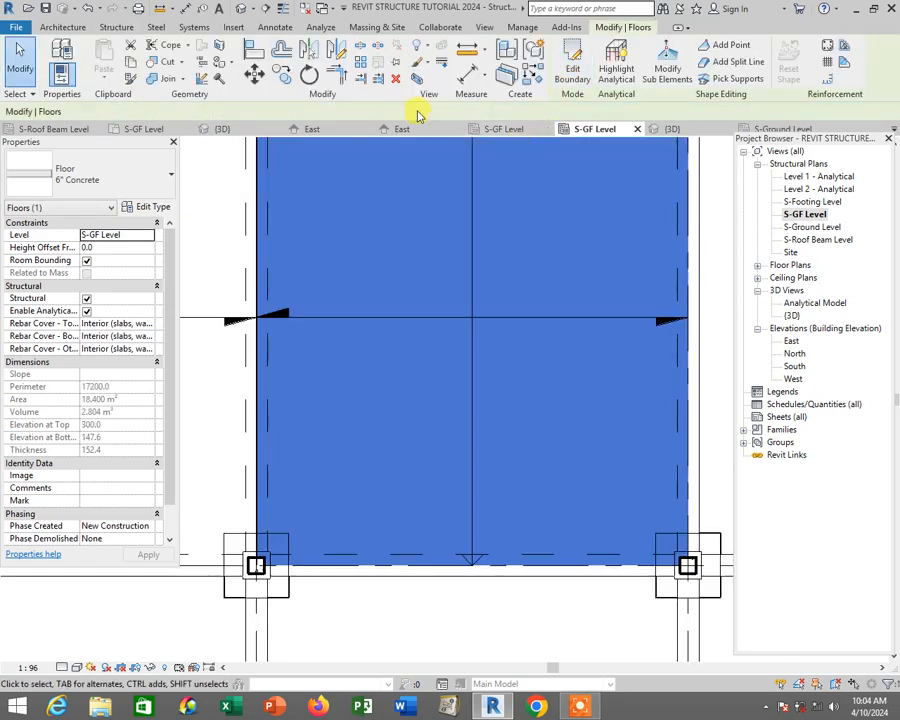
Examine the two adjacent ground-level slabs and their shared edge from different angles in 3D
click(243, 9)
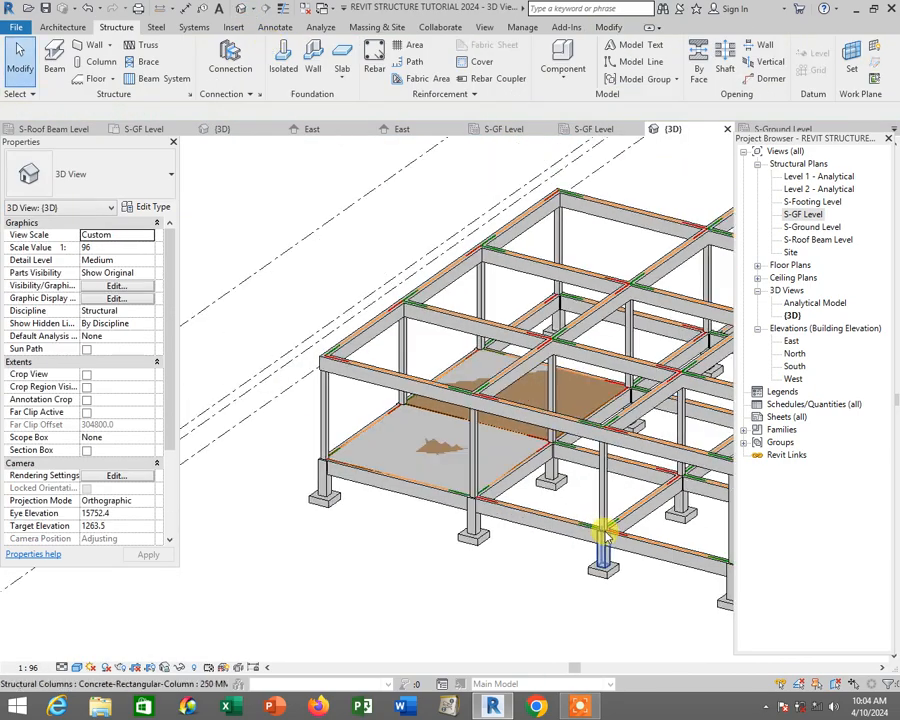
shift+middle_drag(610, 520, 625, 603)
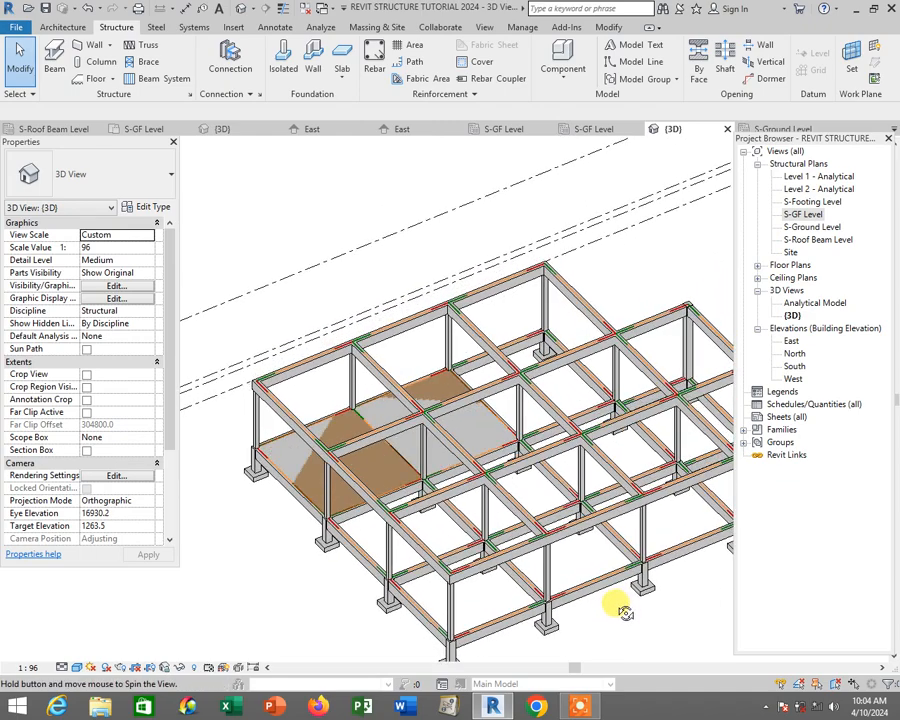
scroll(467, 388, up, 2)
scroll(467, 386, up, 2)
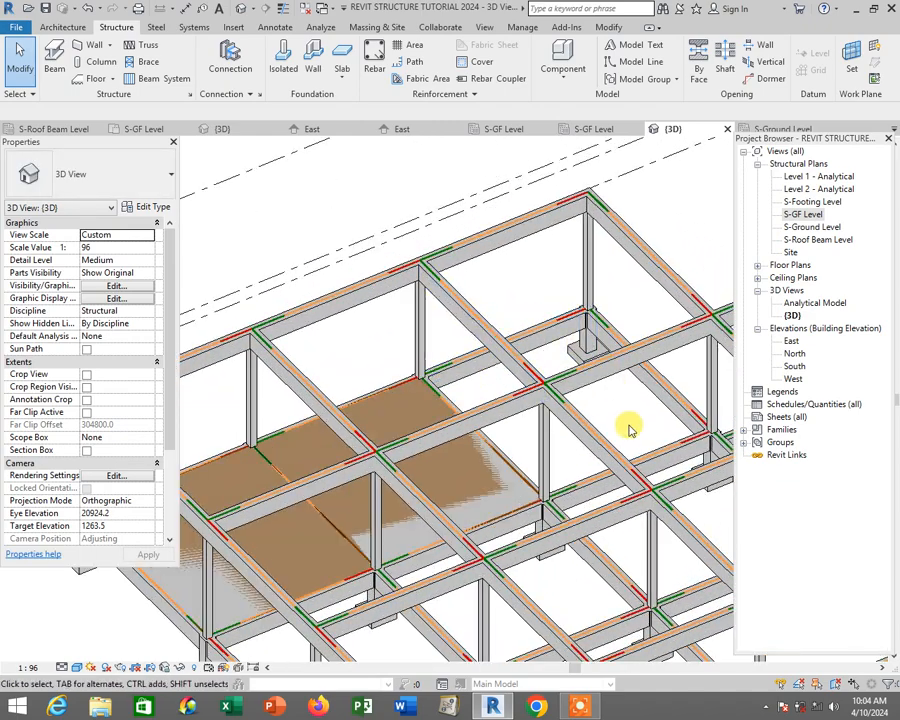
scroll(629, 430, down, 2)
middle_drag(574, 472, 600, 375)
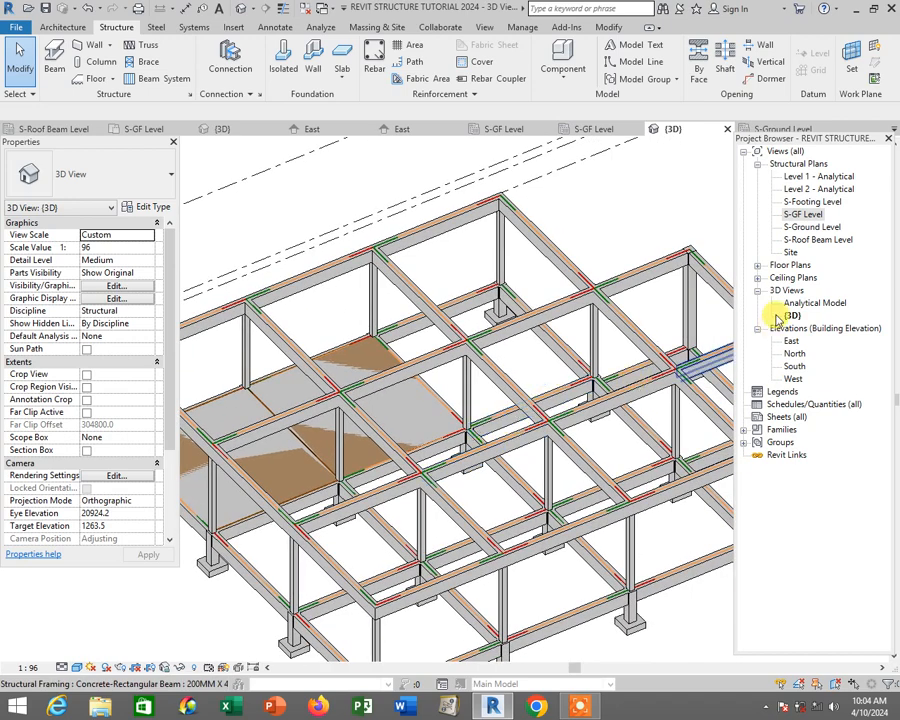
On the S-GF Level plan, add a rectangular 6" Concrete slab over the bay S-3 to S-4 between S-A and S-B, snapping to column centres
double_click(795, 216)
scroll(638, 327, down, 4)
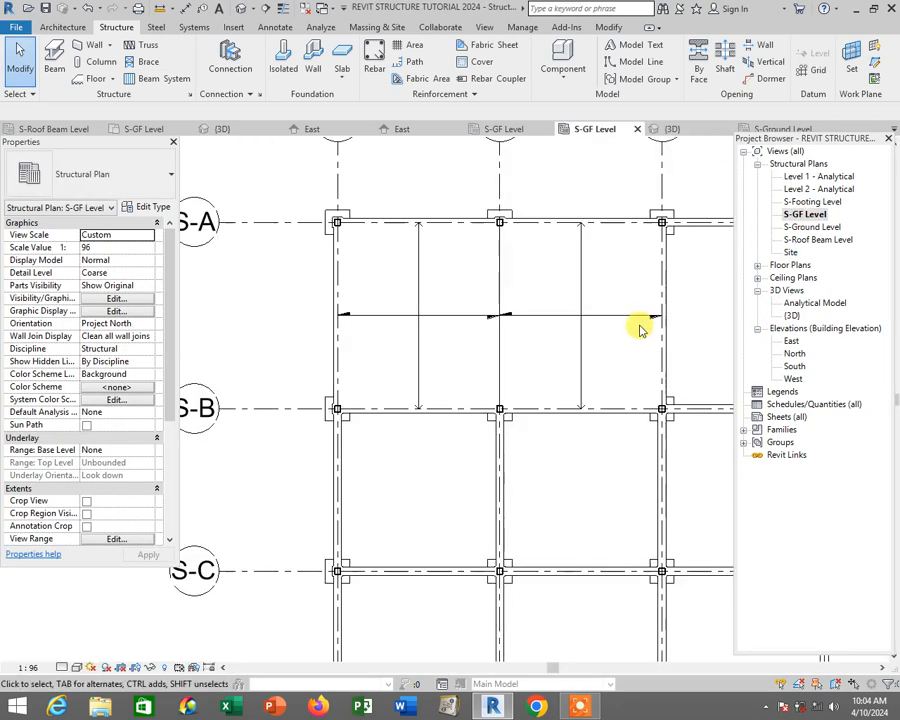
middle_drag(641, 330, 510, 291)
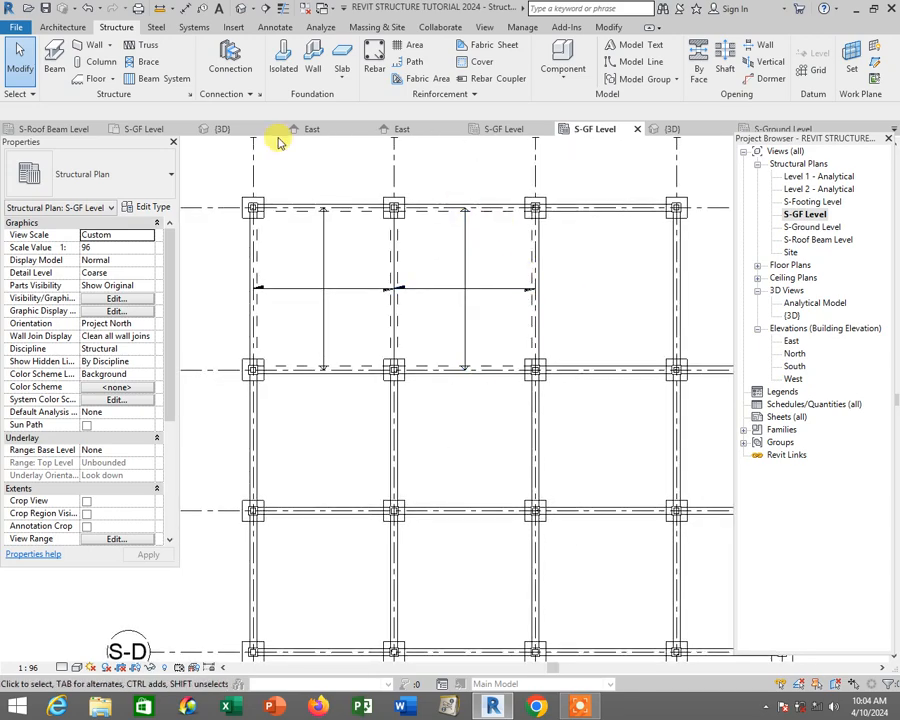
click(111, 81)
click(131, 103)
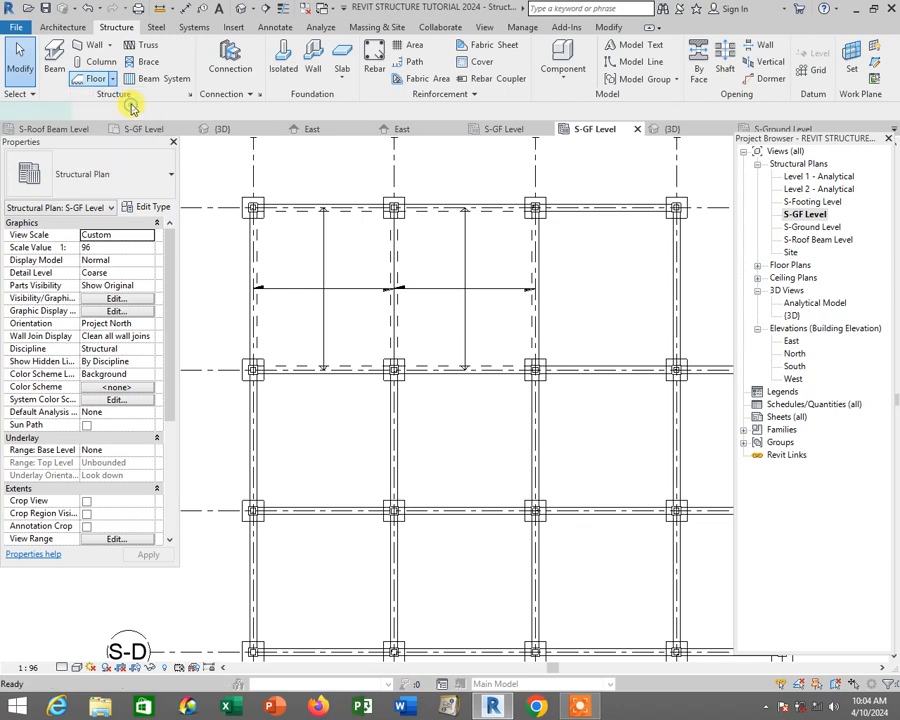
middle_drag(607, 247, 586, 241)
click(683, 46)
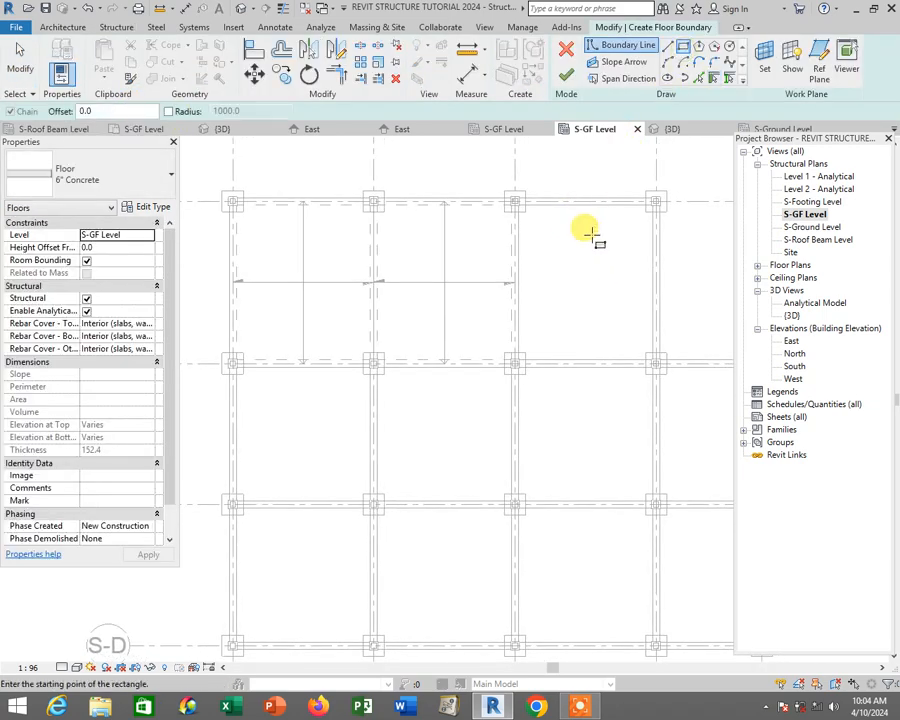
scroll(582, 231, up, 3)
scroll(462, 180, up, 2)
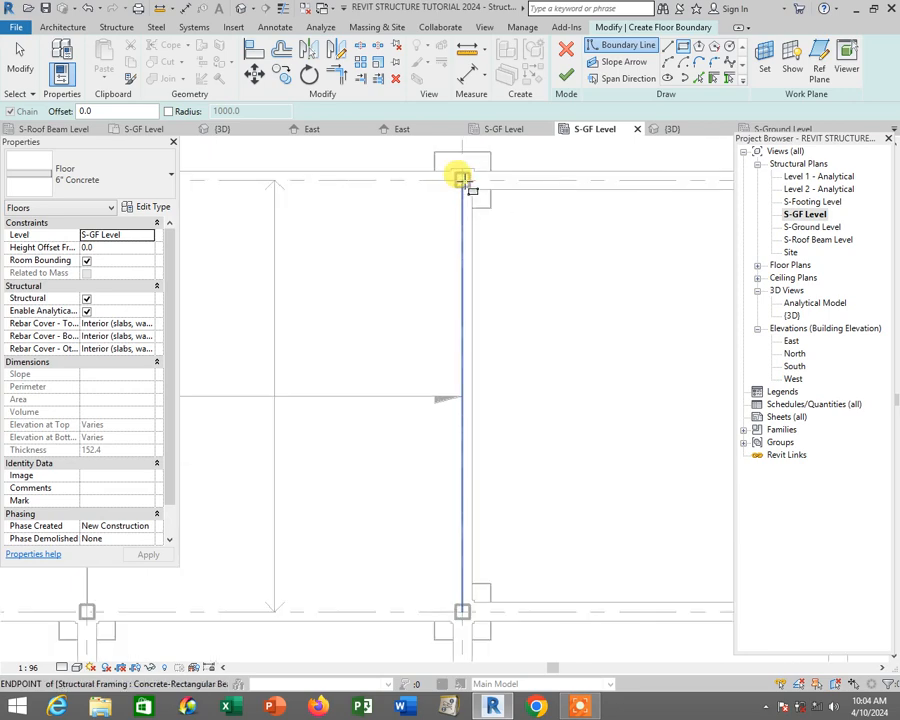
click(462, 180)
scroll(590, 410, down, 4)
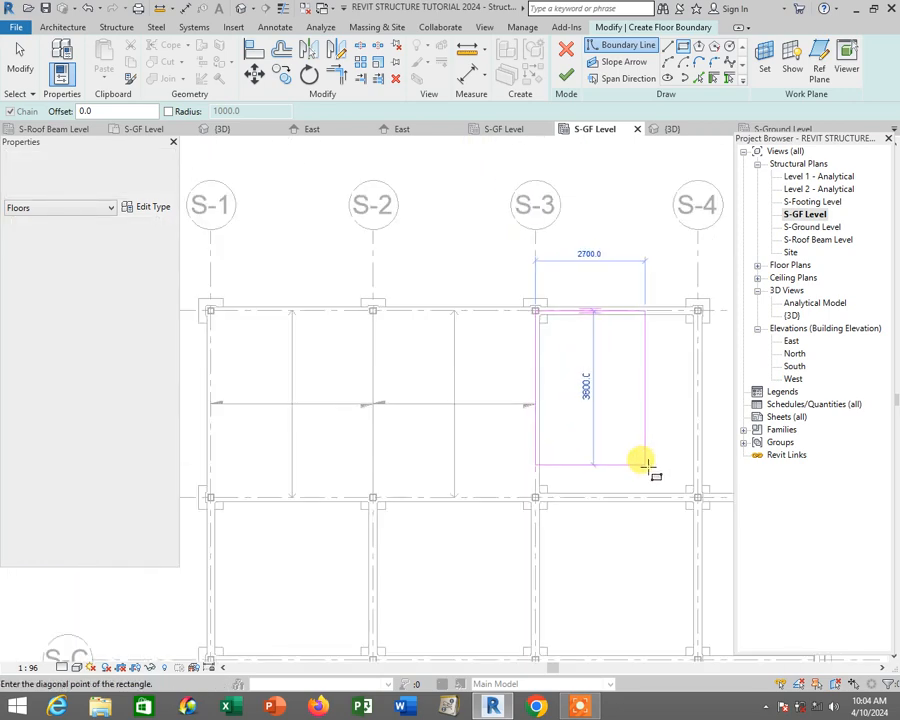
scroll(596, 372, up, 2)
scroll(612, 394, up, 2)
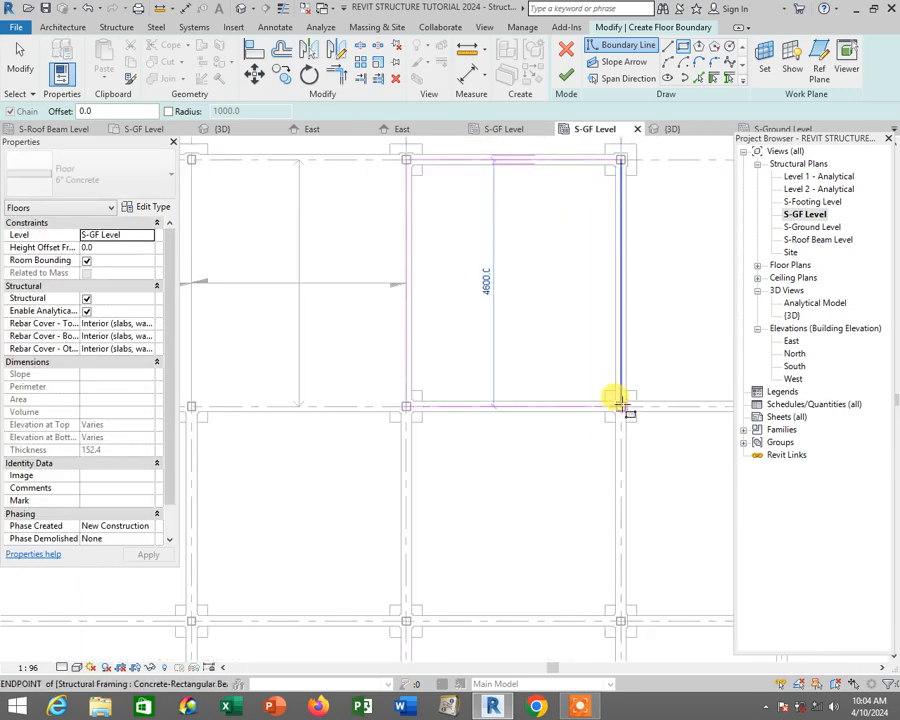
click(619, 400)
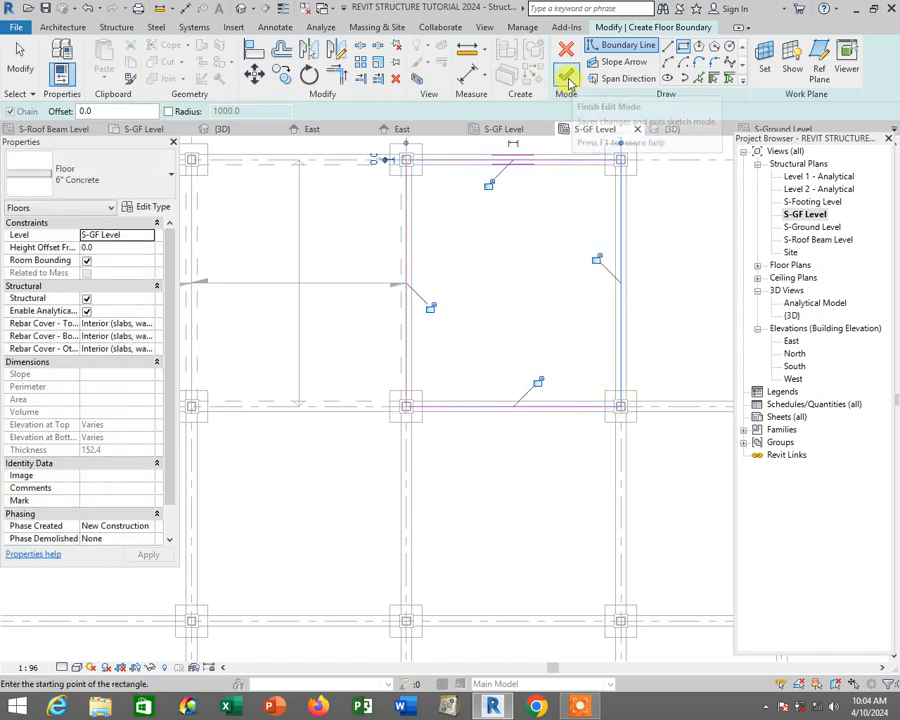
click(569, 80)
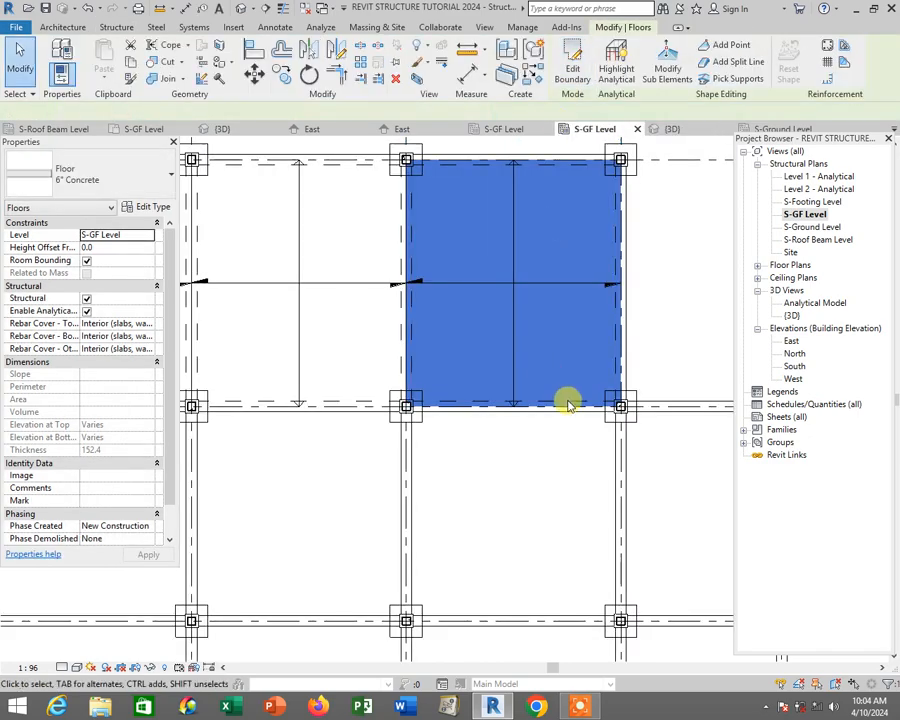
scroll(566, 430, down, 3)
middle_drag(577, 446, 600, 399)
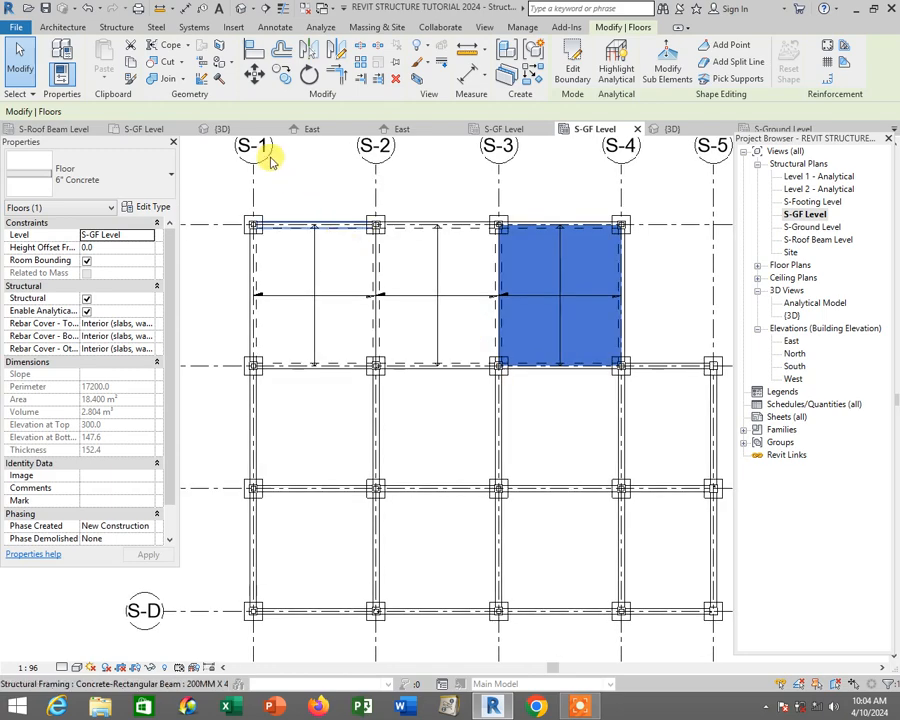
Add a 4000 by 4000 mm rectangular 6" Concrete slab over the bay S-1 to S-2 between S-B and S-C, snapping to column centres
click(116, 27)
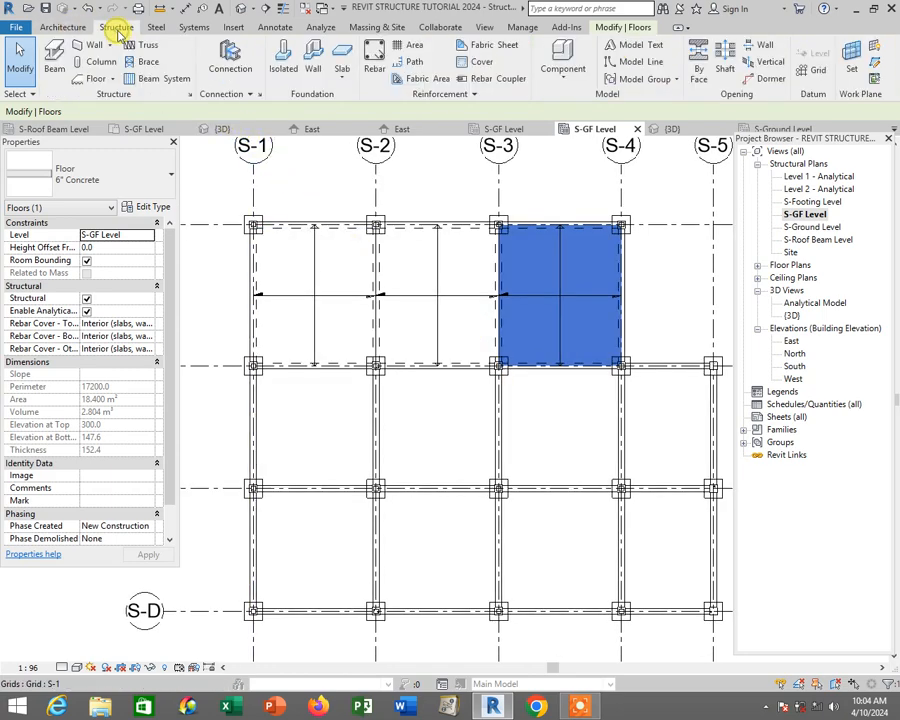
click(96, 82)
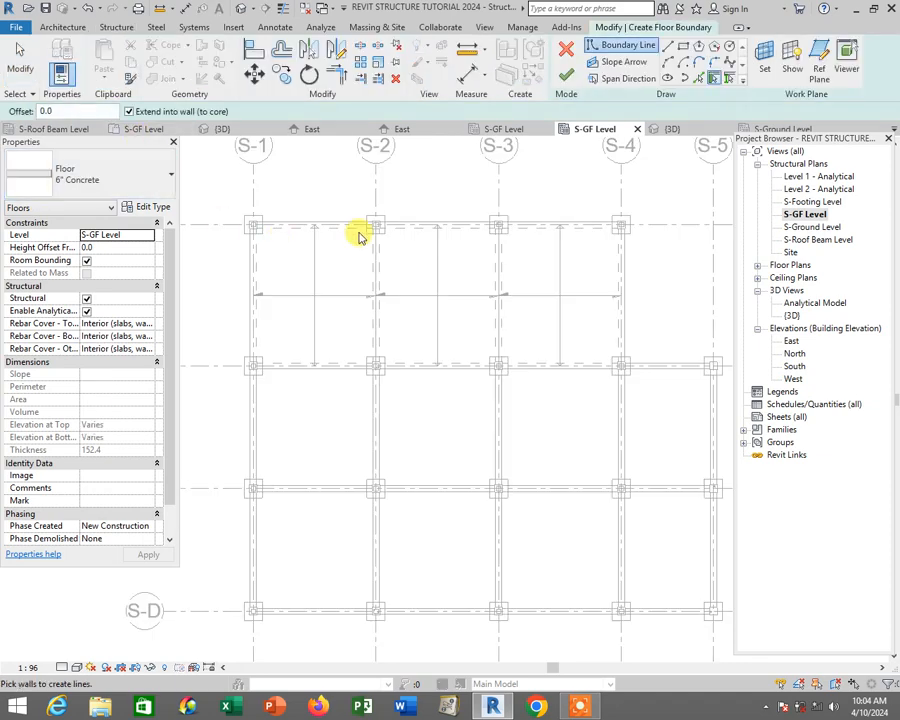
click(683, 47)
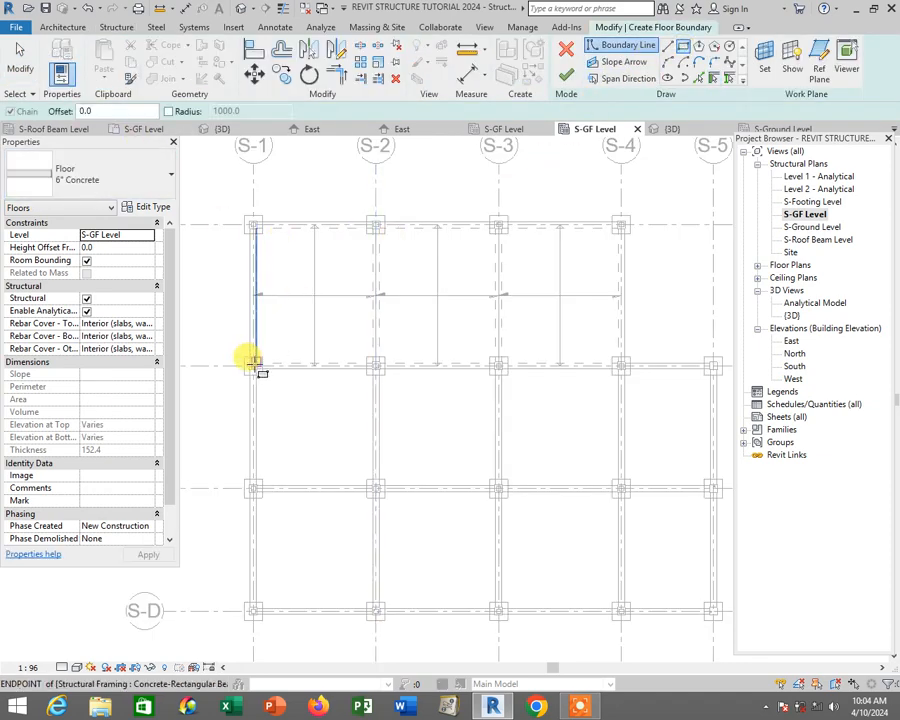
scroll(248, 360, up, 3)
scroll(248, 364, up, 2)
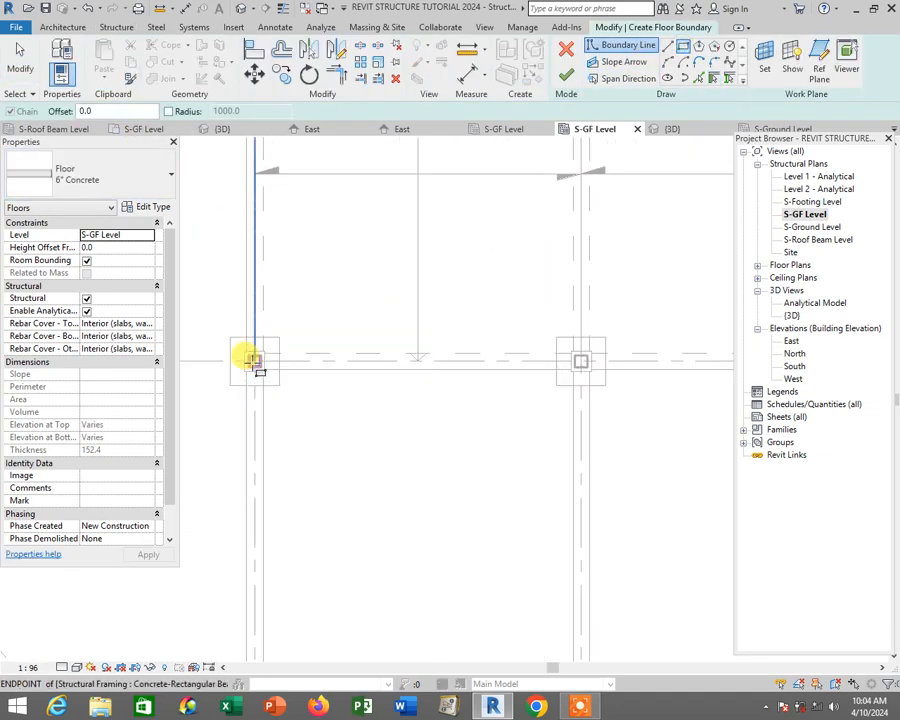
click(252, 364)
scroll(416, 411, down, 2)
scroll(430, 430, up, 2)
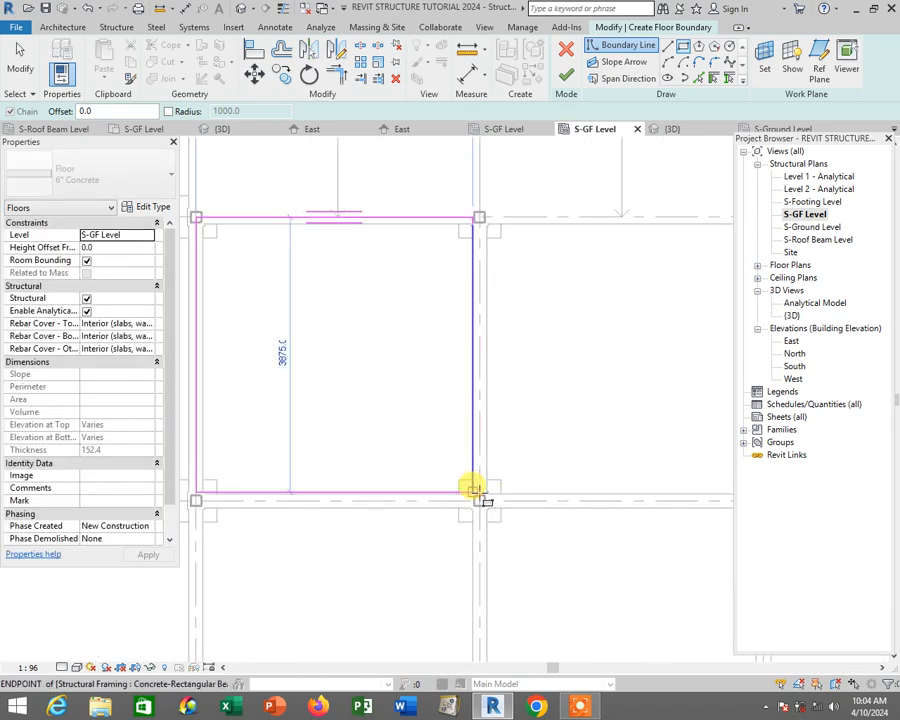
click(478, 497)
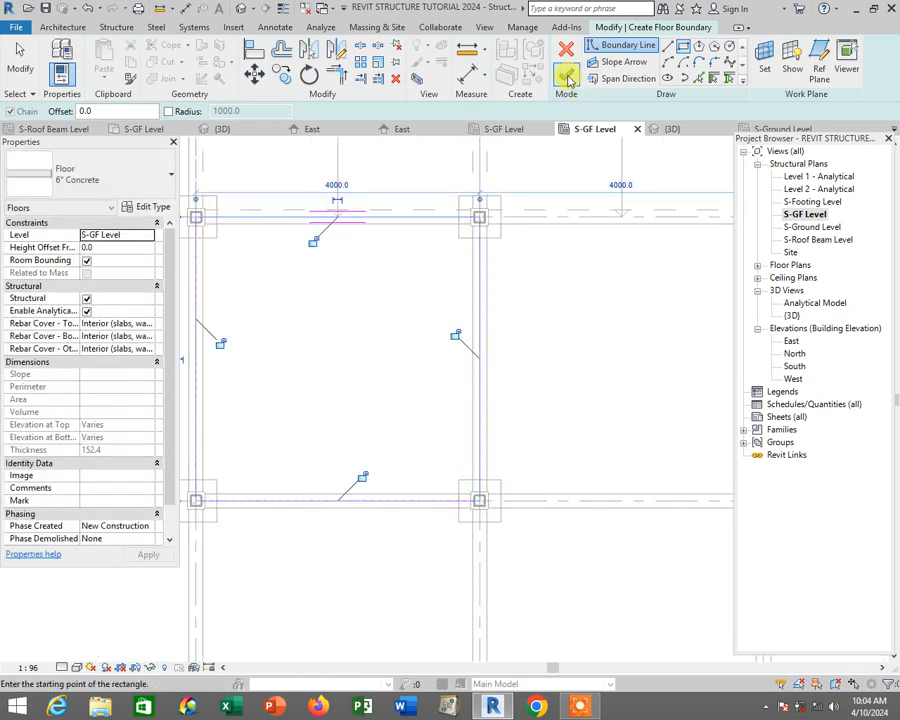
click(567, 78)
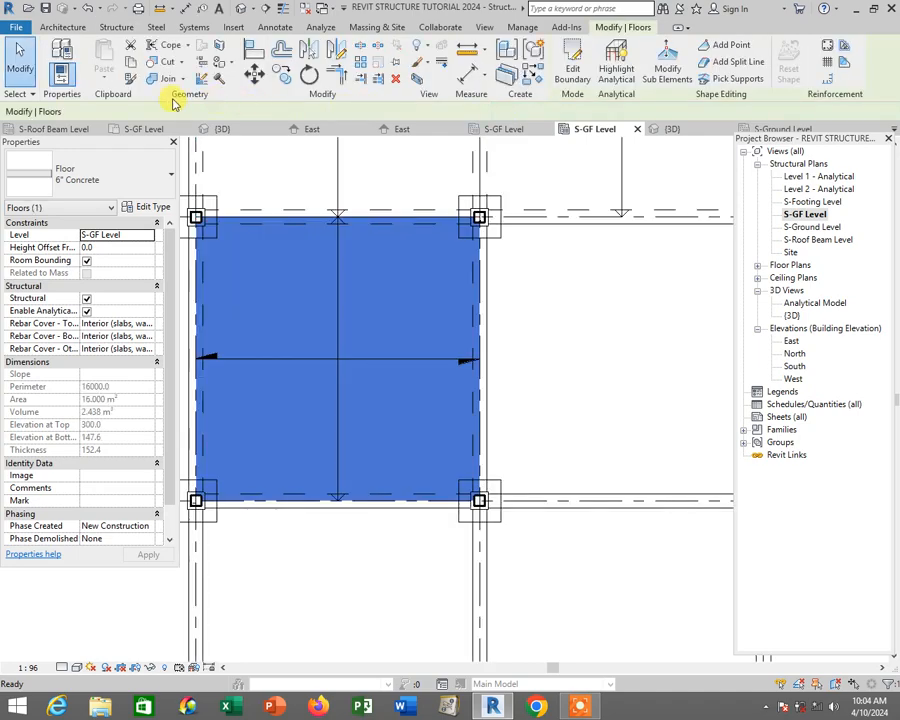
Add a 4000 by 4000 mm rectangular 6" Concrete slab over the bay S-2 to S-3 between S-B and S-C, from column centre to column centre
click(116, 28)
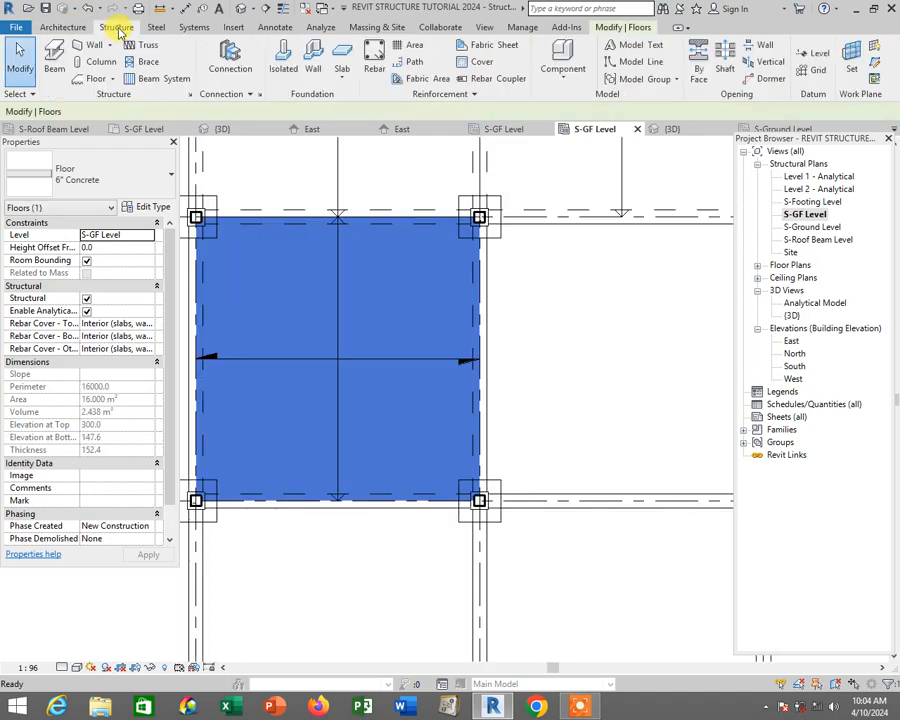
click(82, 79)
click(684, 47)
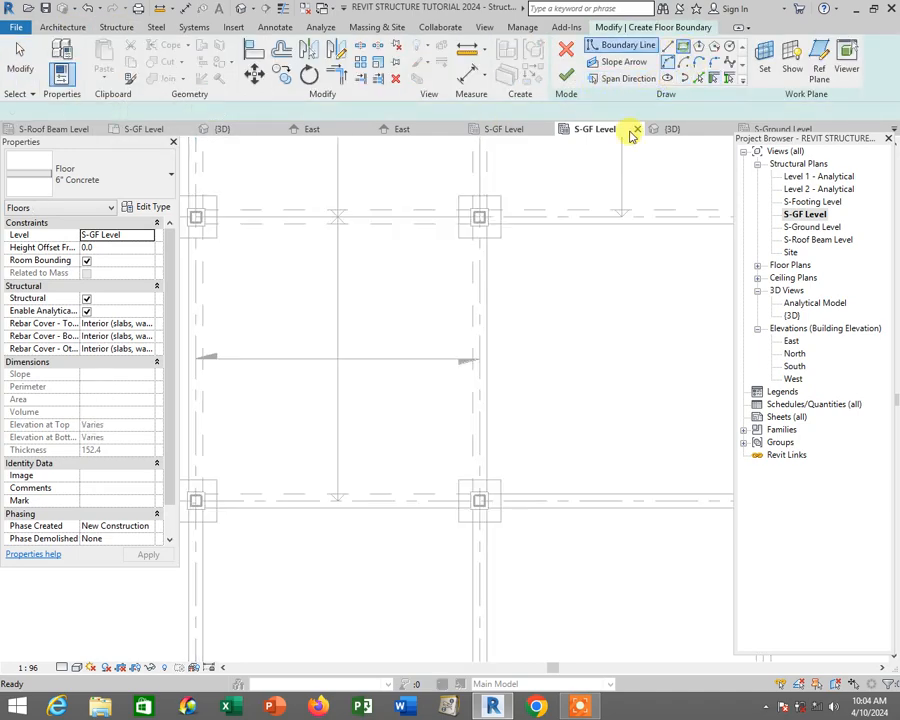
scroll(560, 280, down, 2)
scroll(460, 246, up, 4)
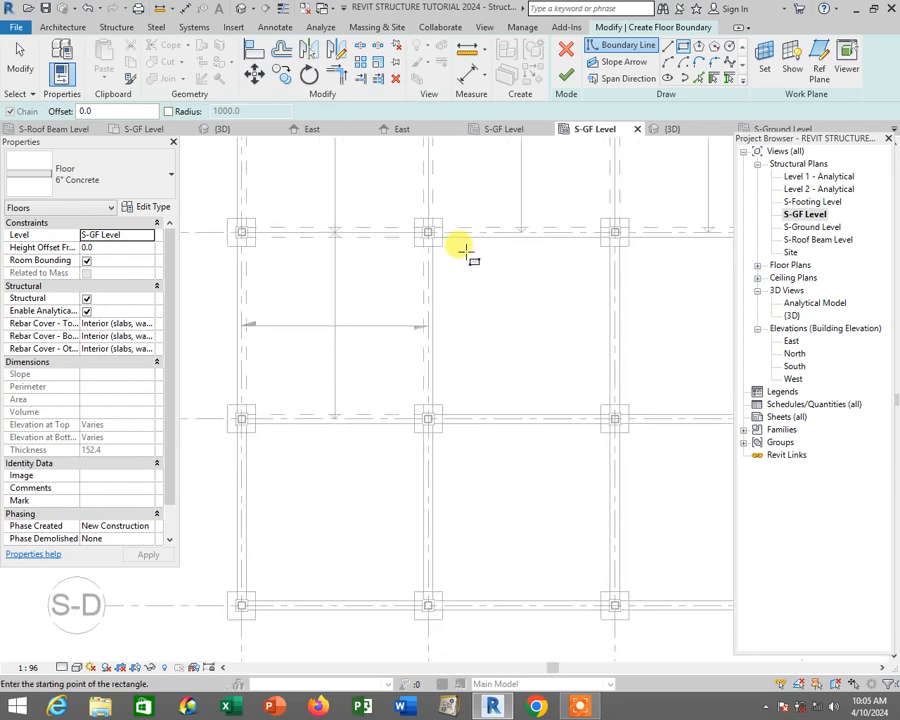
click(404, 220)
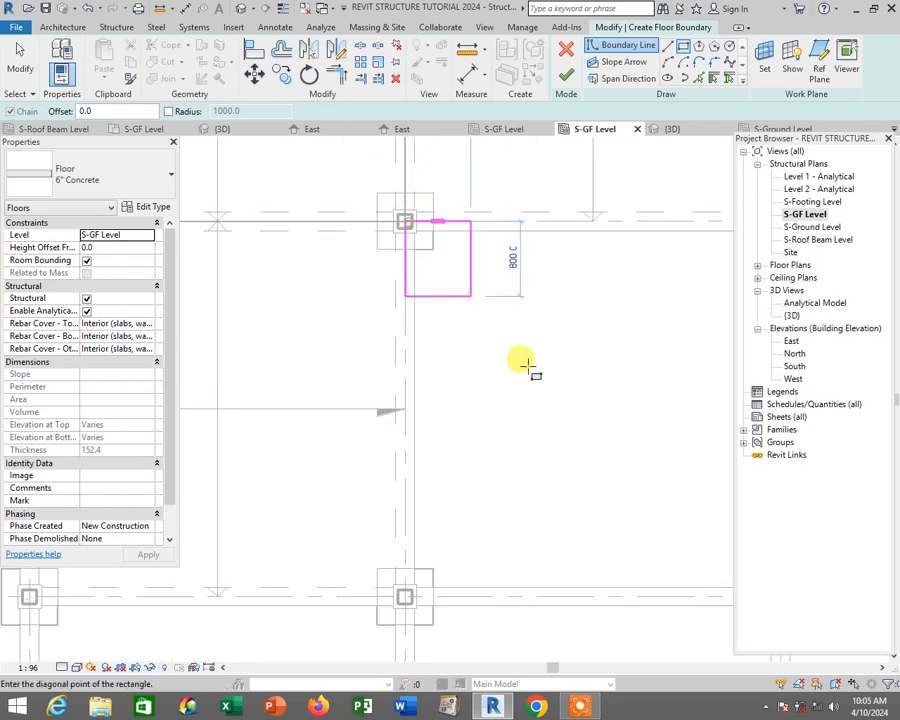
scroll(560, 420, down, 2)
scroll(692, 505, up, 2)
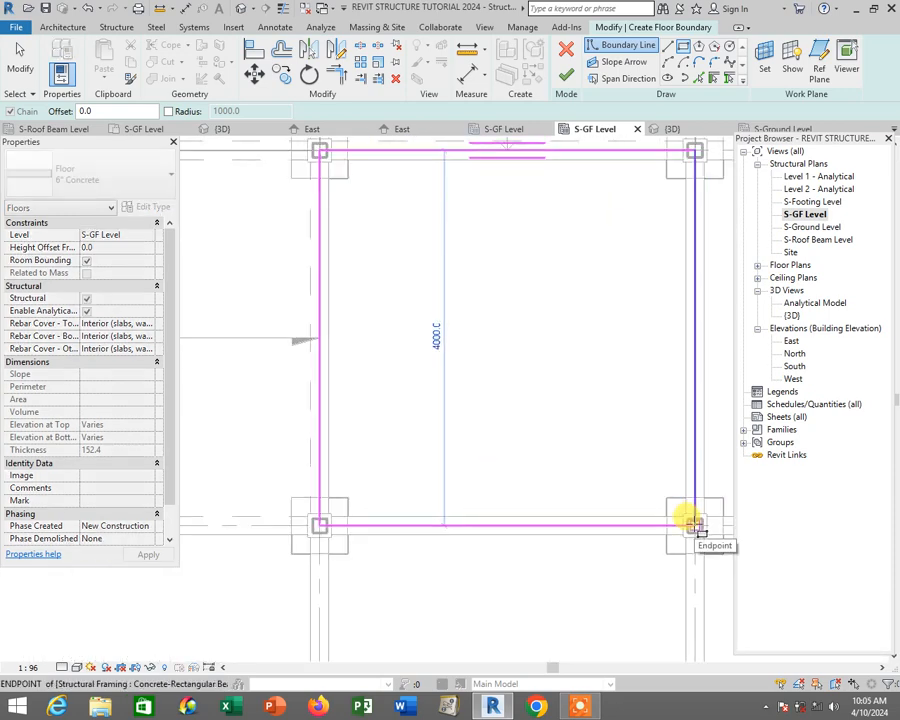
click(692, 525)
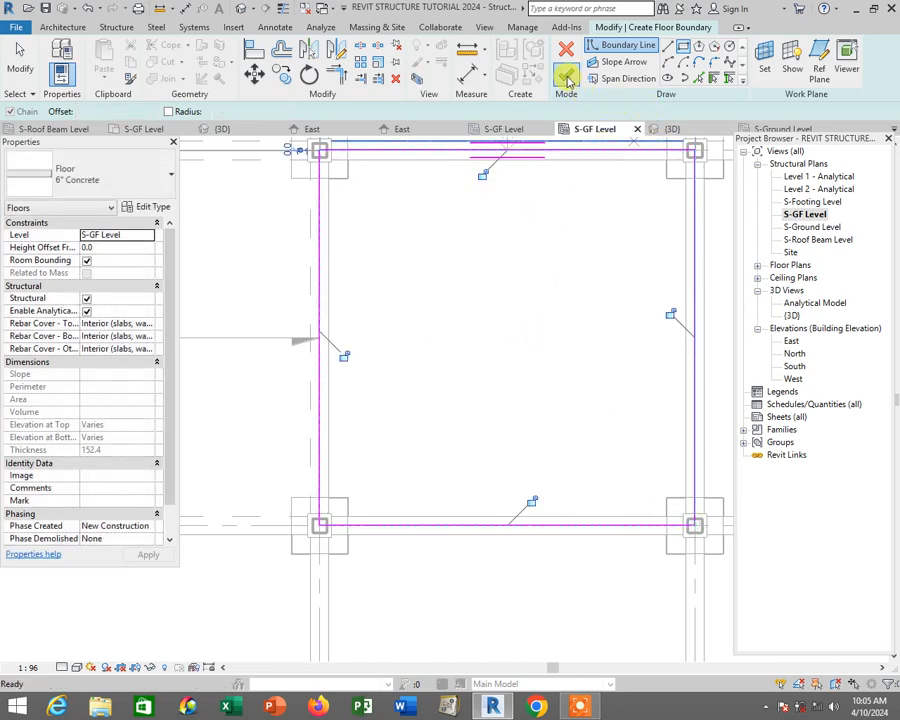
scroll(556, 366, down, 3)
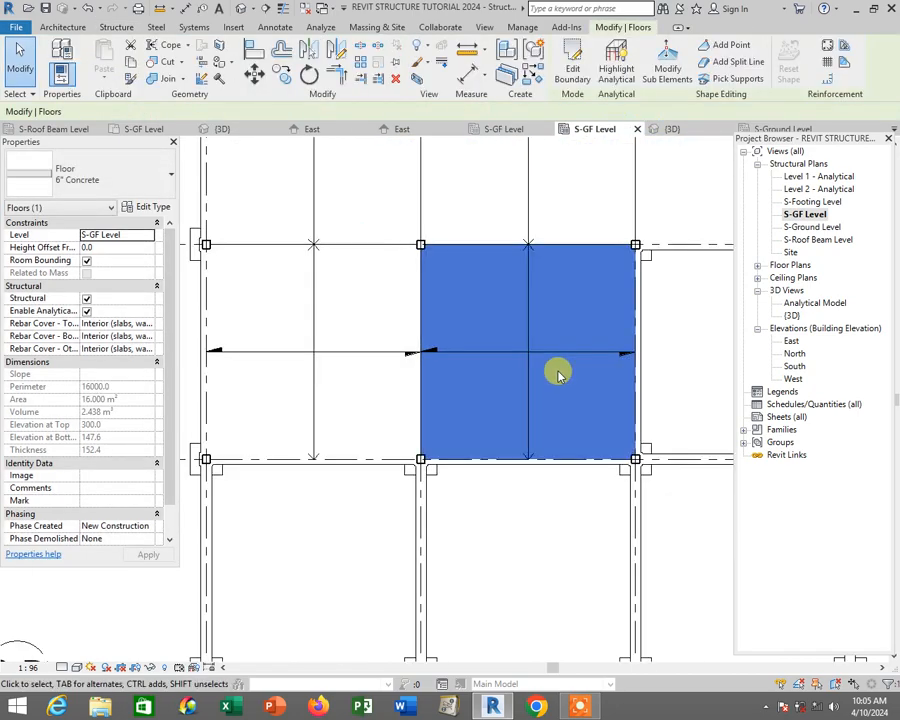
scroll(574, 388, down, 2)
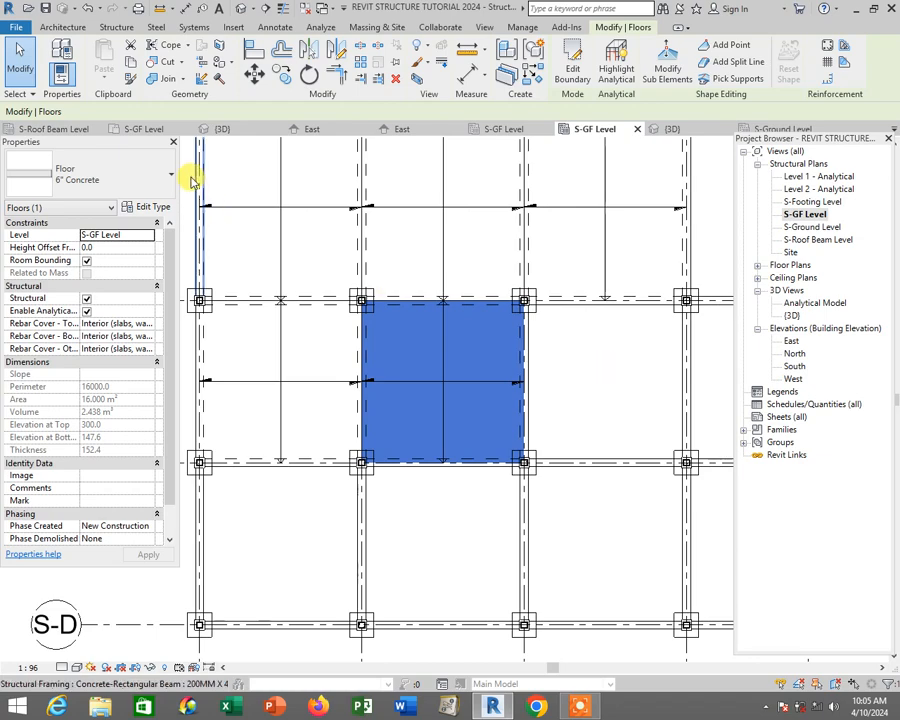
Add a 4000 by 4000 mm rectangular 6" Concrete slab over the bay S-3 to S-4 between S-B and S-C, then deselect it
click(107, 29)
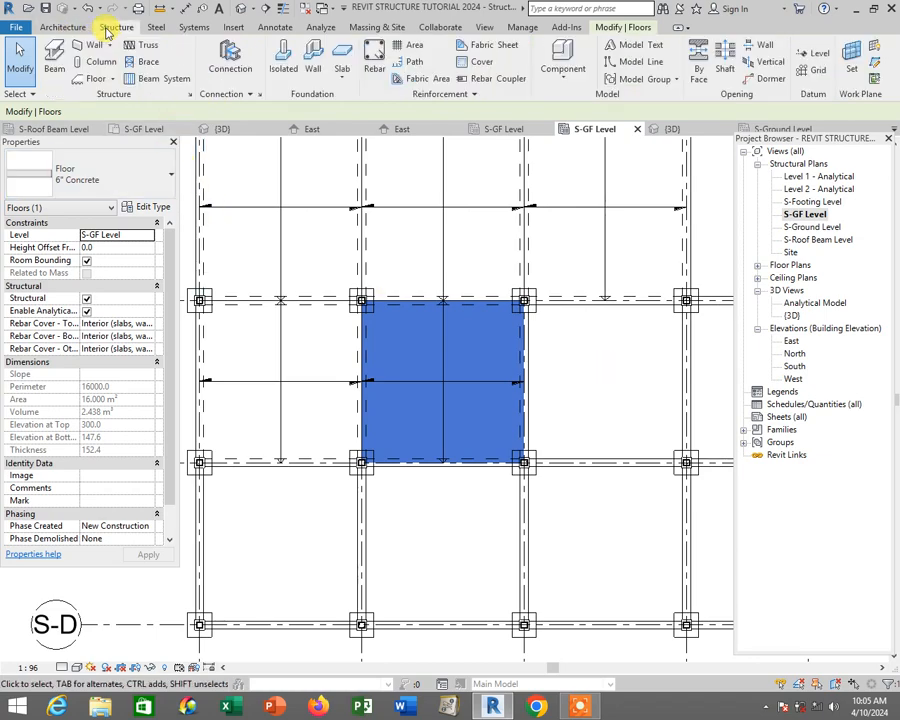
click(100, 84)
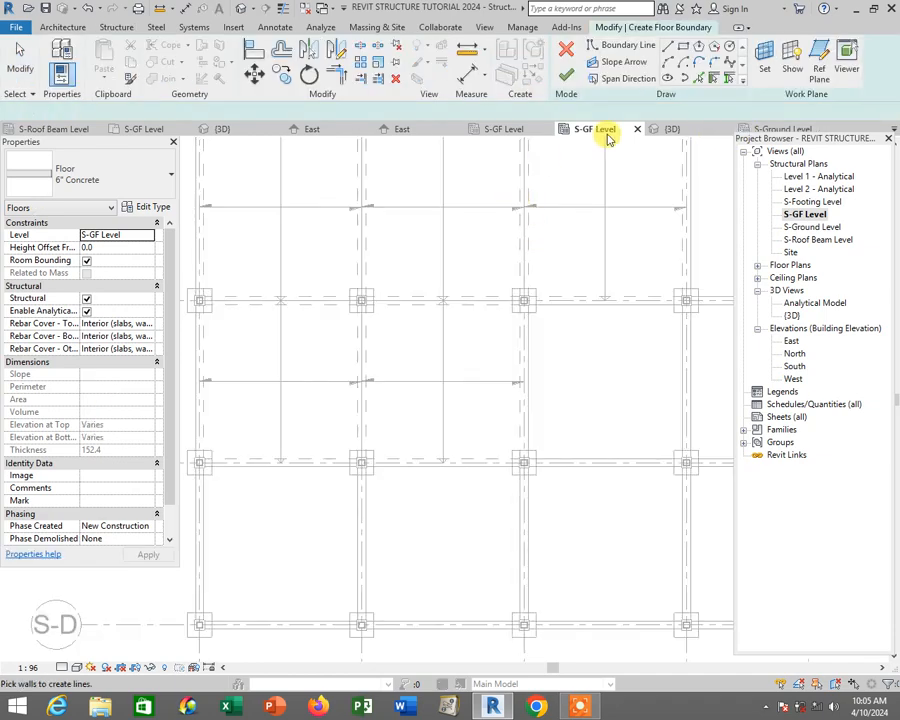
click(683, 48)
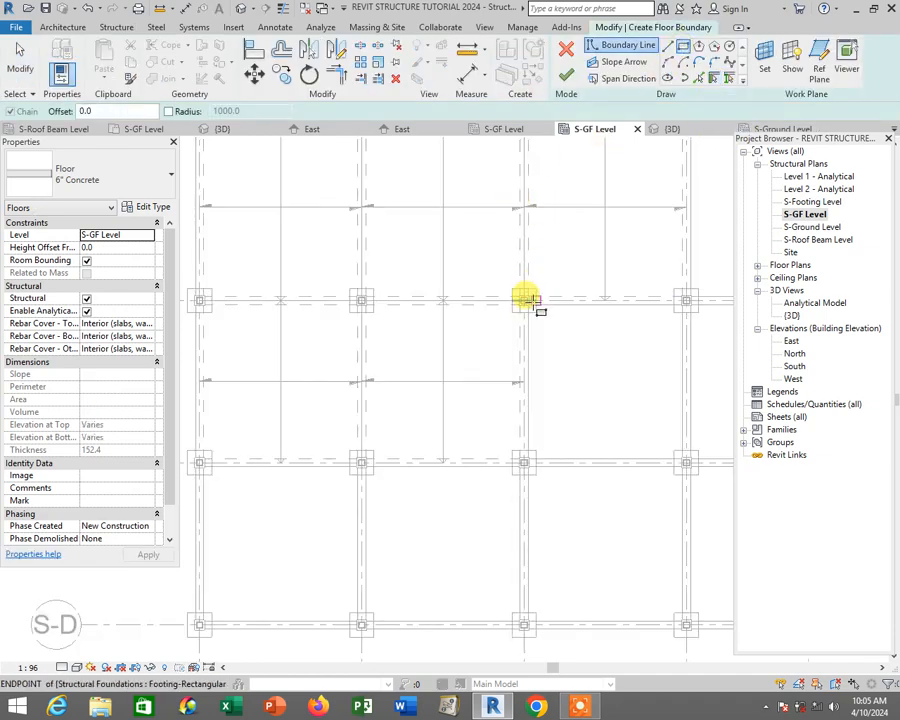
scroll(526, 297, up, 3)
click(517, 299)
scroll(585, 450, down, 3)
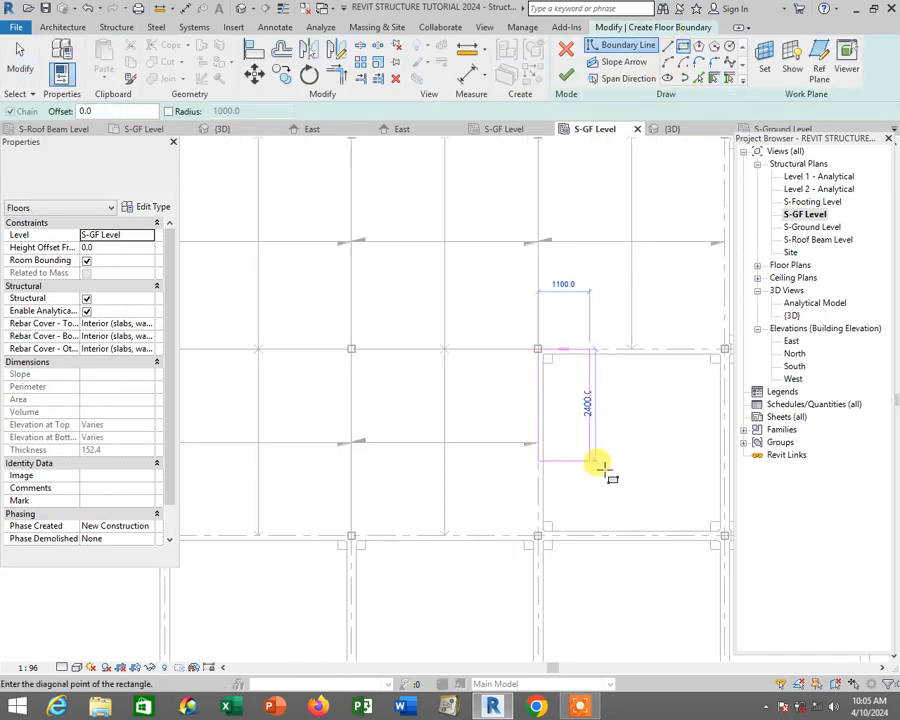
middle_drag(622, 488, 513, 422)
scroll(553, 403, up, 2)
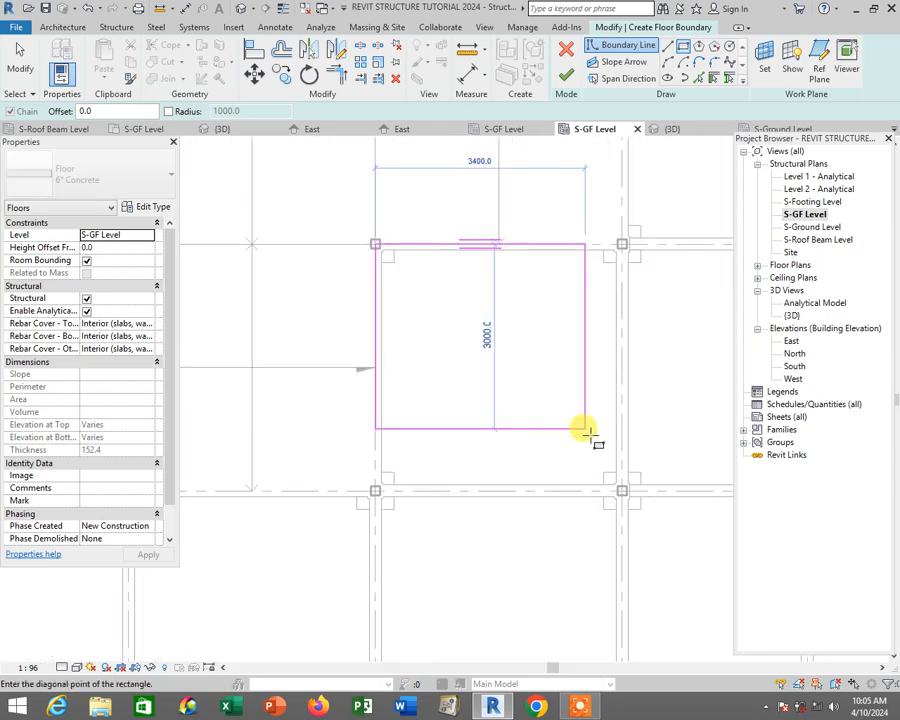
click(621, 489)
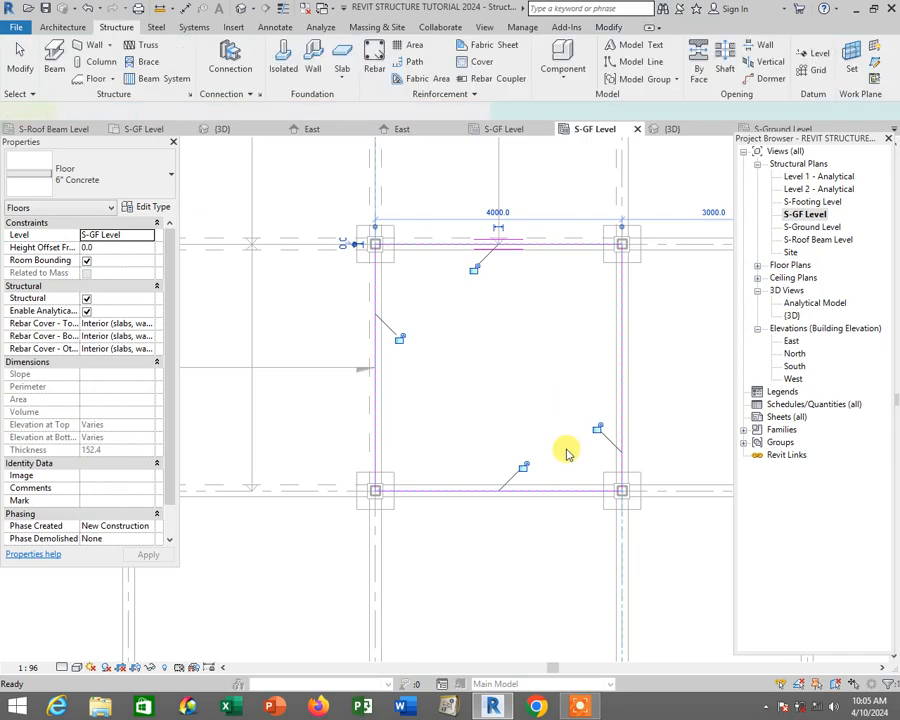
scroll(683, 622, down, 4)
middle_drag(683, 622, 548, 402)
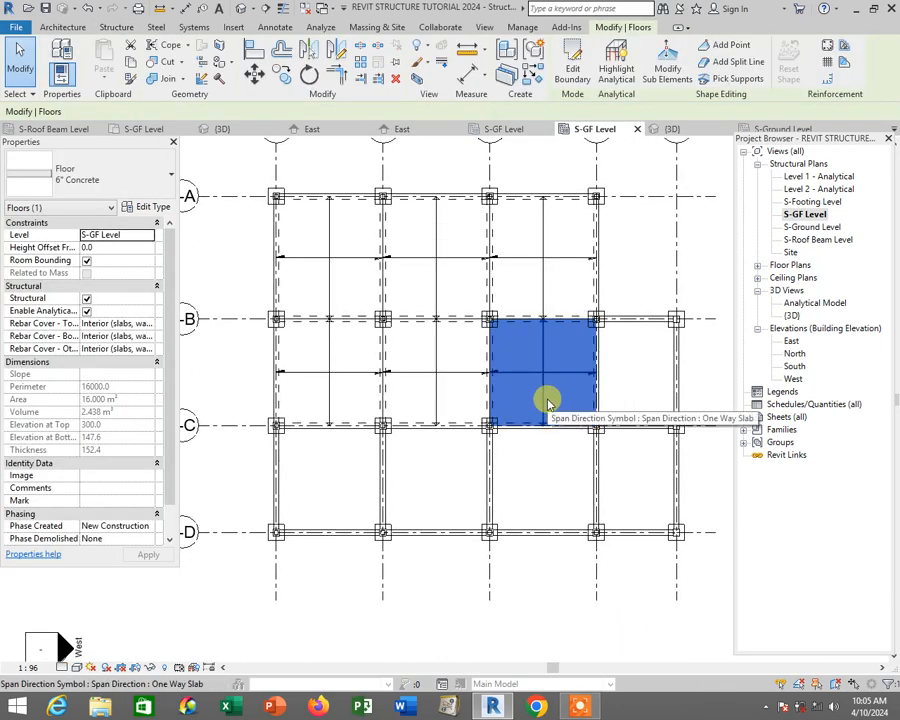
click(514, 442)
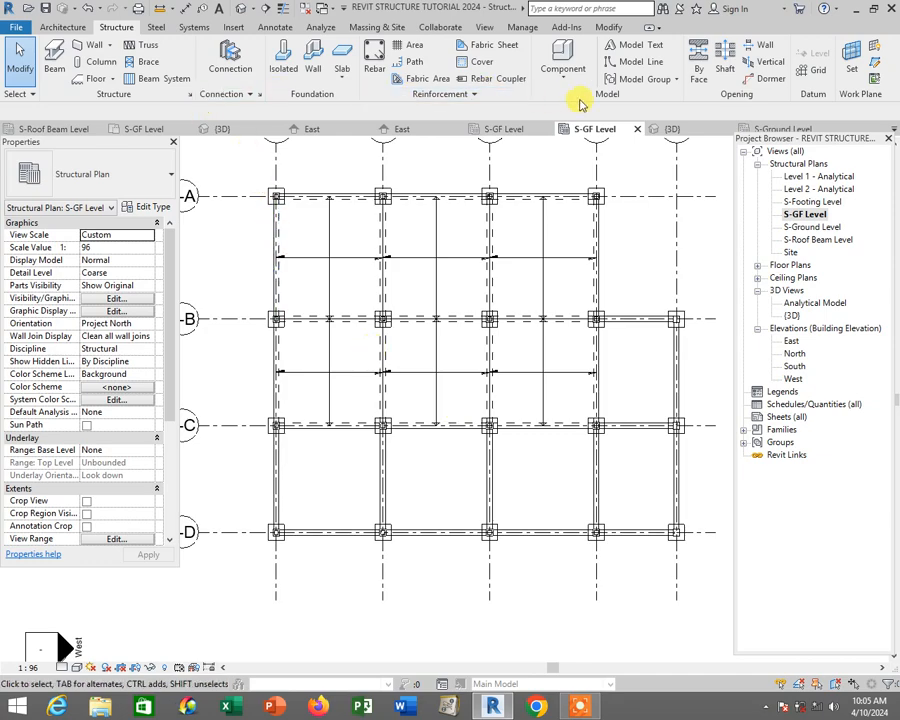
Add a 4000 by 4000 mm rectangular 6" Concrete slab over the bay S-1 to S-2 between S-C and S-D, snapping to column centres
click(90, 79)
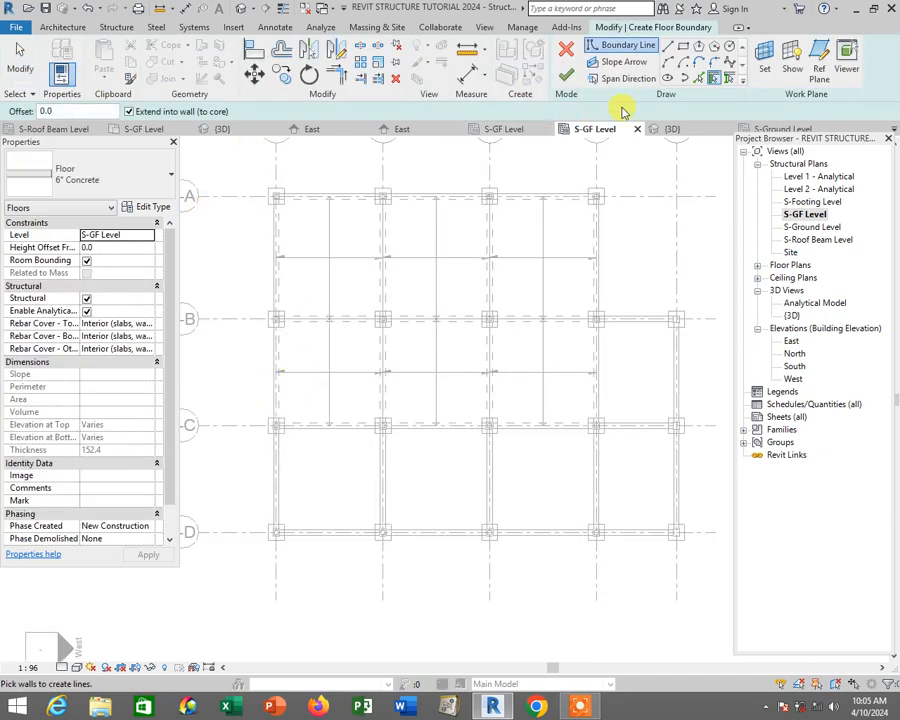
click(681, 53)
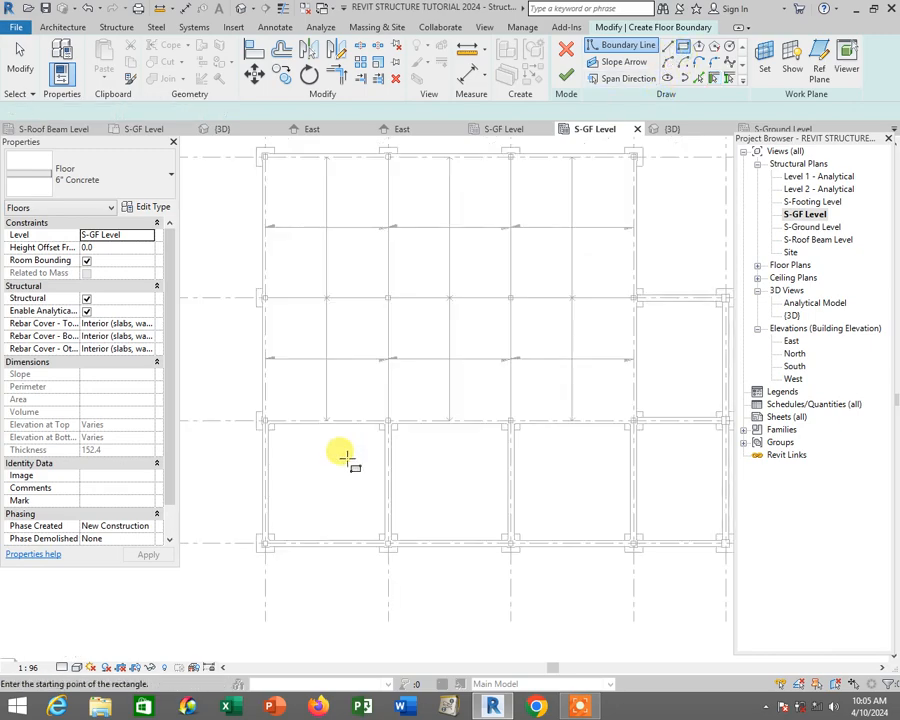
scroll(340, 452, up, 2)
scroll(238, 410, up, 2)
scroll(245, 412, up, 1)
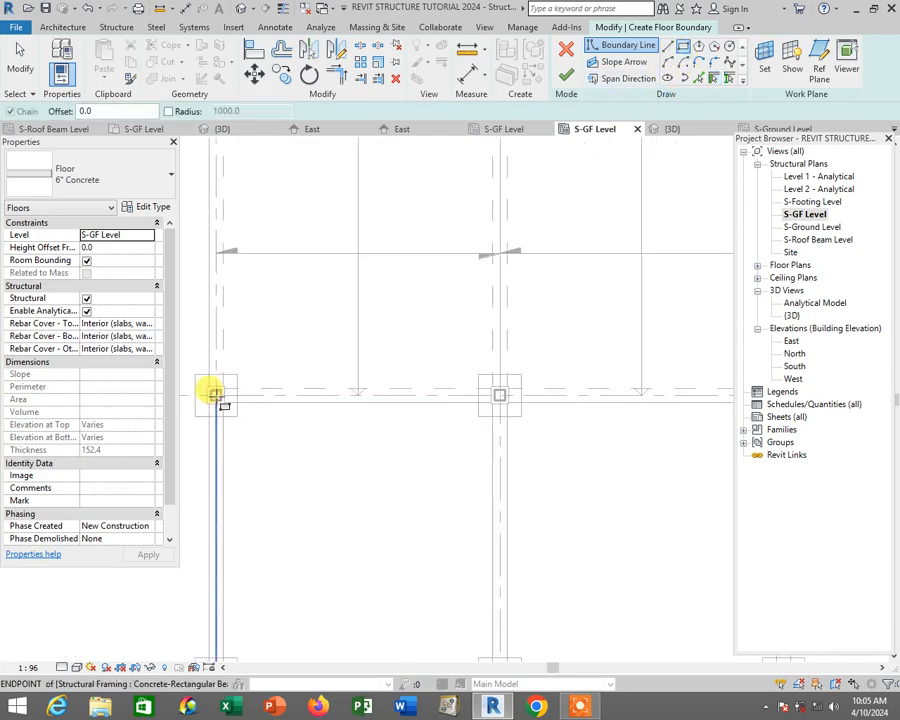
click(215, 392)
scroll(440, 583, down, 1)
scroll(438, 585, up, 1)
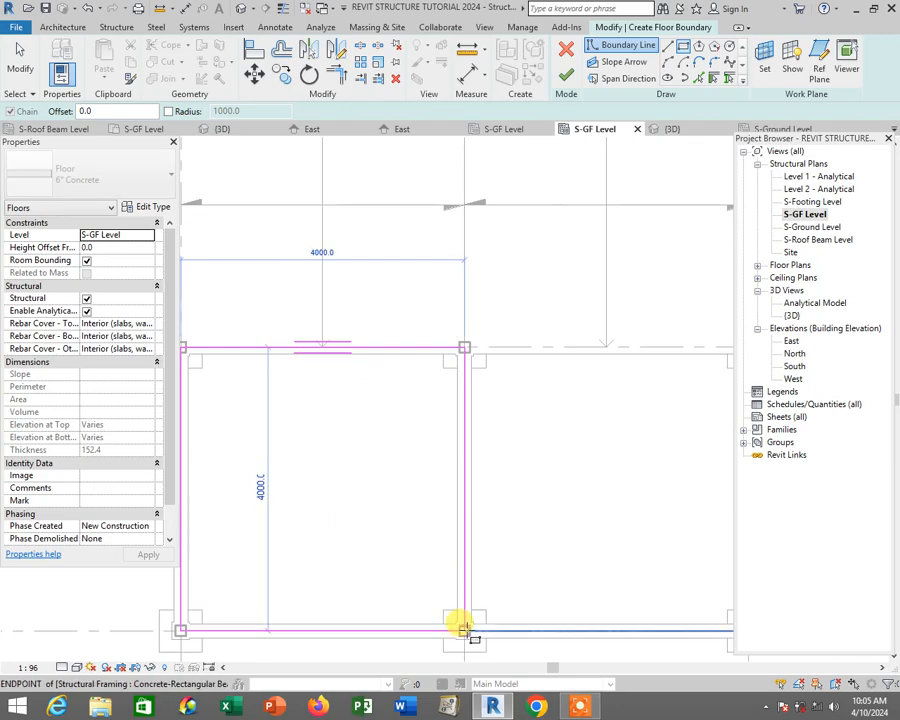
click(463, 627)
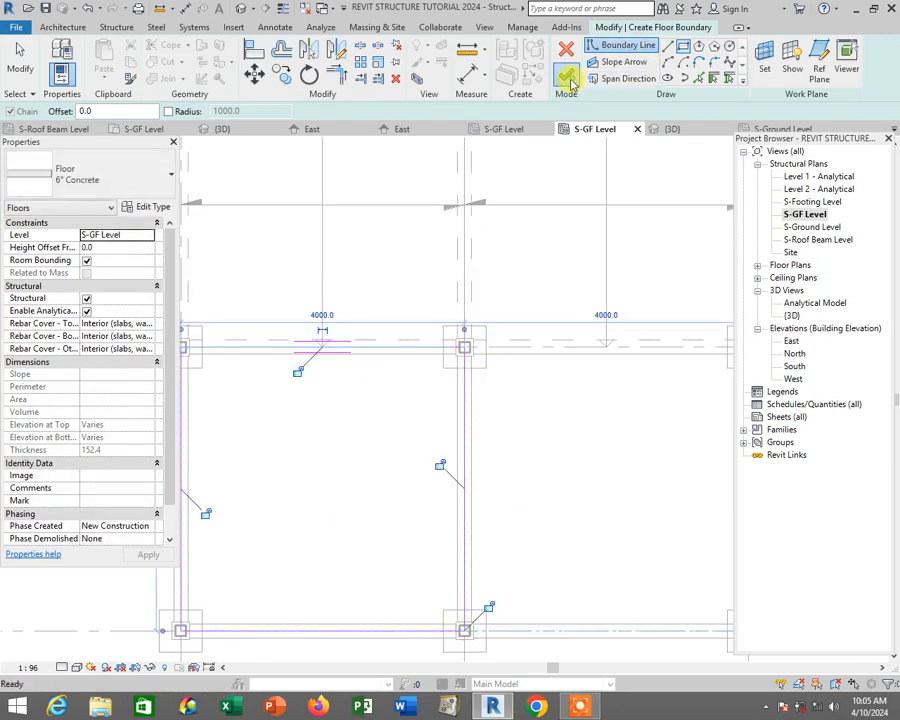
click(529, 467)
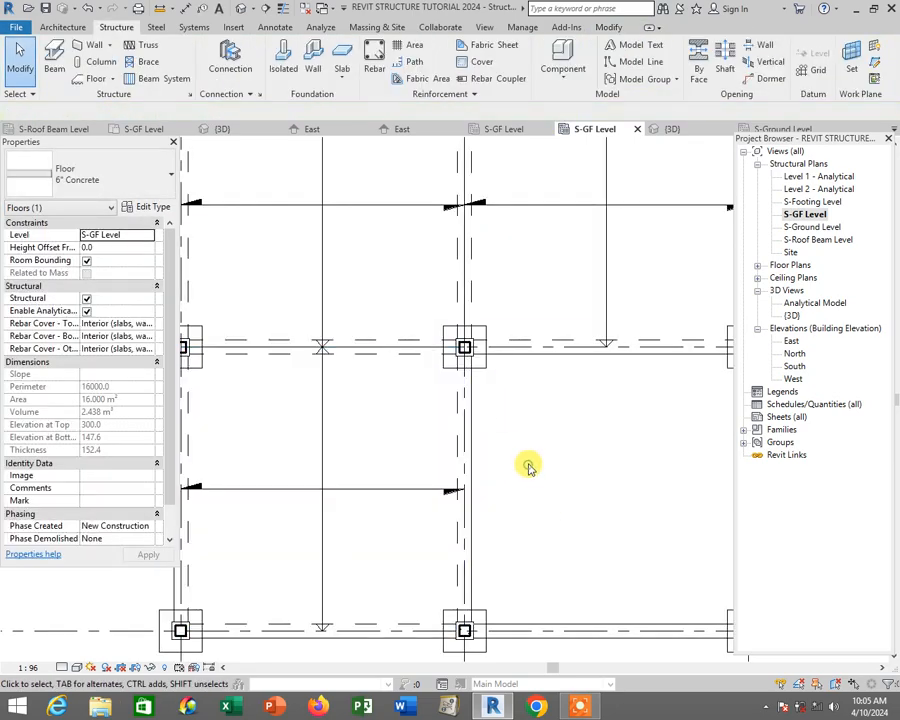
Add a 4000 by 4000 mm rectangular 6" Concrete slab over the bay S-2 to S-3 between S-C and S-D, from column centre to column centre
click(87, 78)
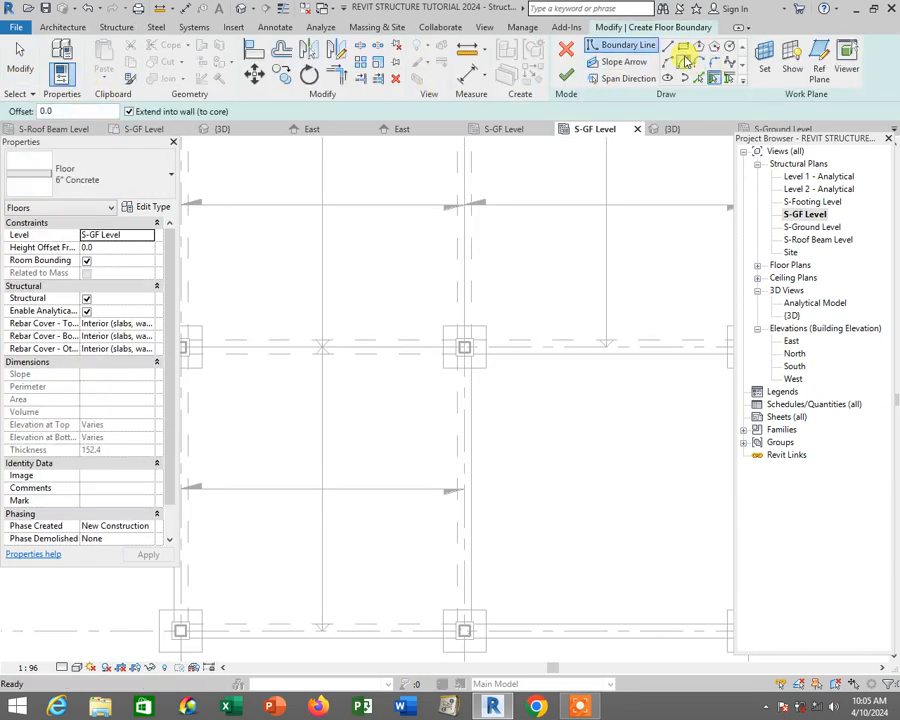
scroll(586, 393, down, 1)
middle_drag(585, 394, 467, 363)
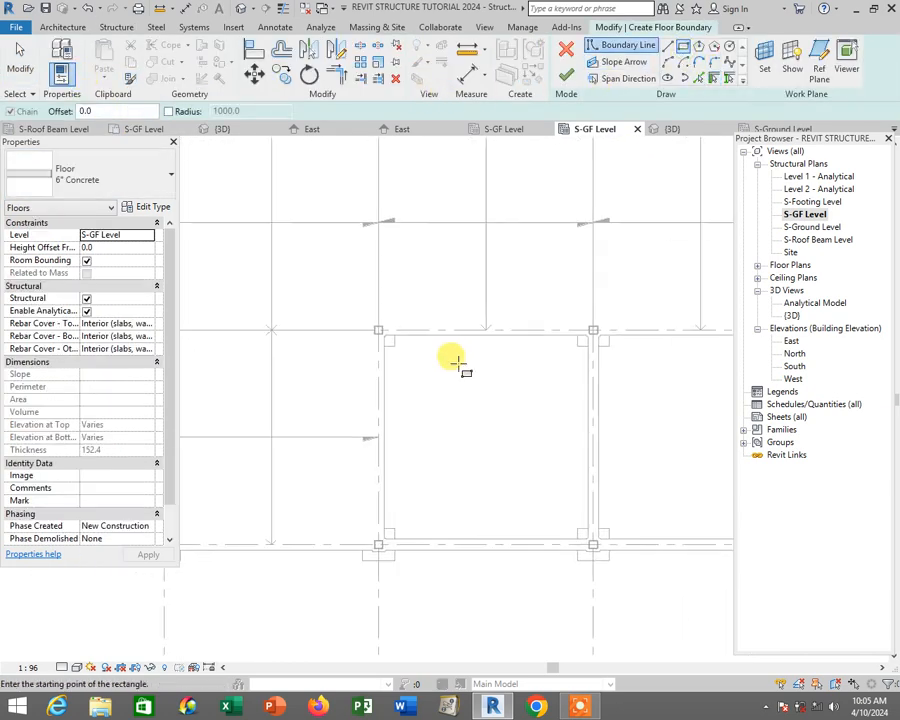
scroll(413, 345, up, 1)
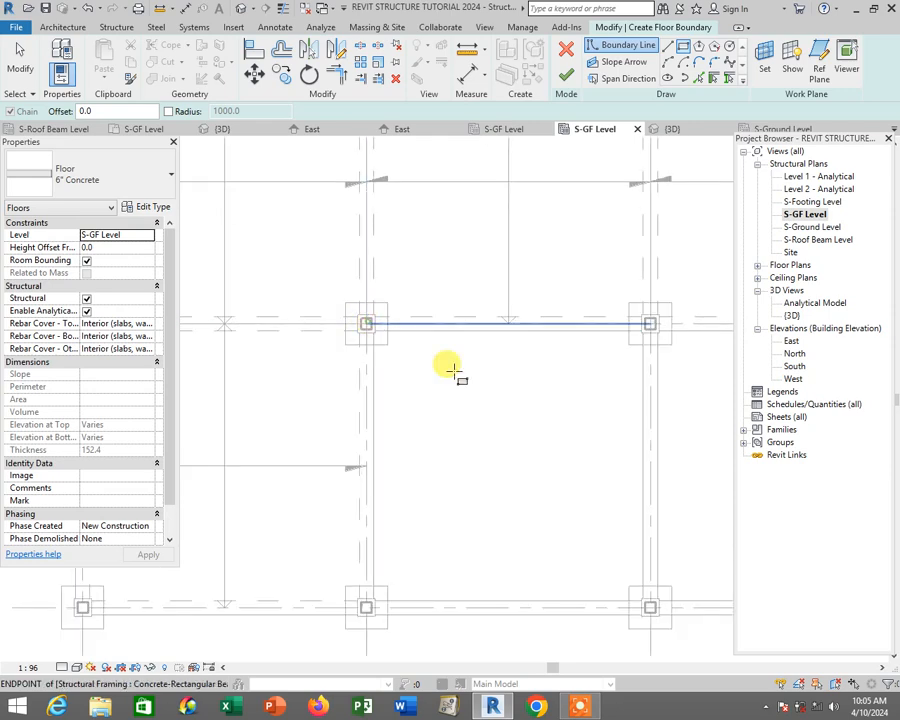
click(367, 324)
click(649, 606)
scroll(682, 532, down, 1)
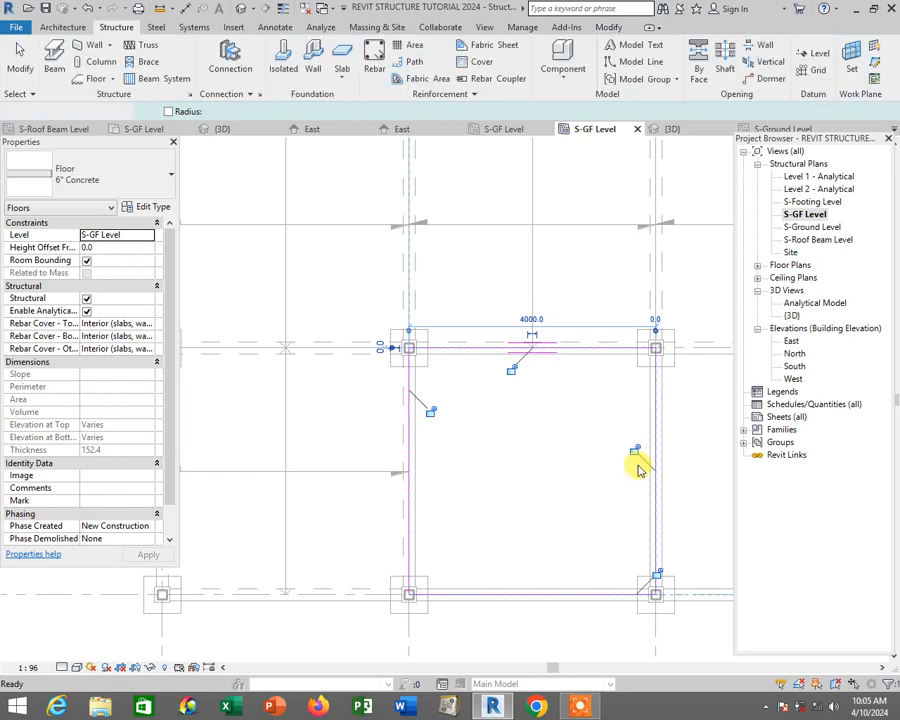
Add a 4000 by 4000 mm rectangular 6" Concrete slab over the bay S-3 to S-4 between S-C and S-D, then deselect it
scroll(674, 475, down, 2)
scroll(676, 478, down, 3)
middle_drag(672, 476, 460, 478)
scroll(460, 479, up, 2)
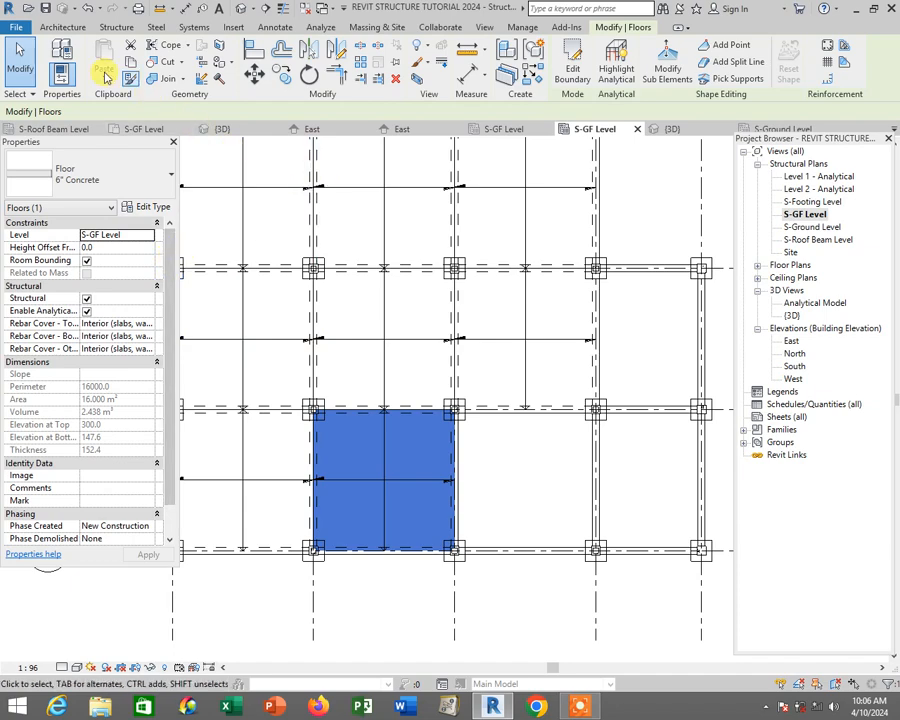
click(116, 27)
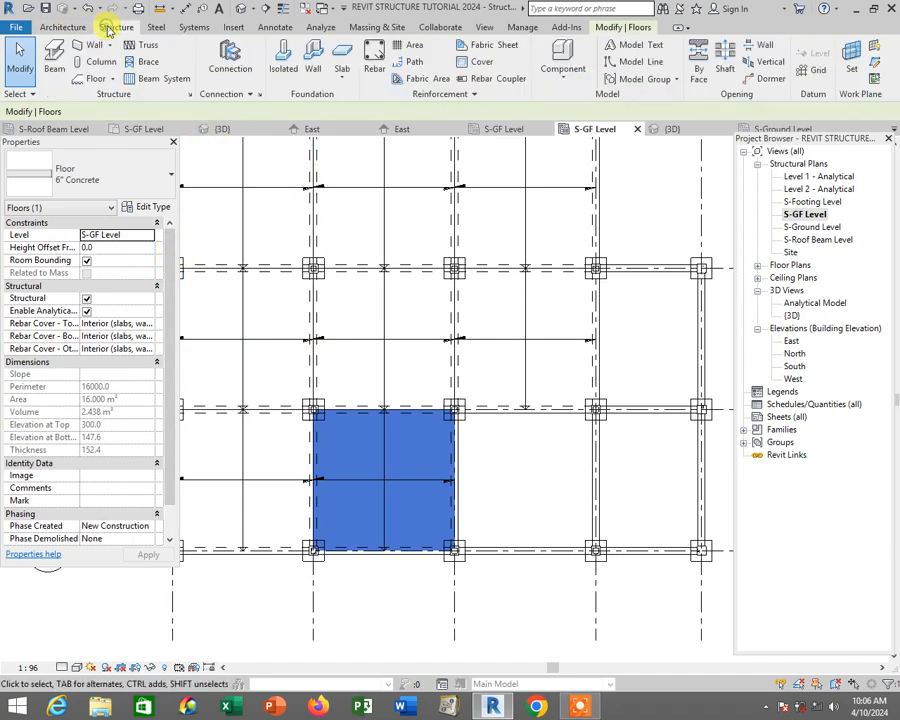
click(104, 82)
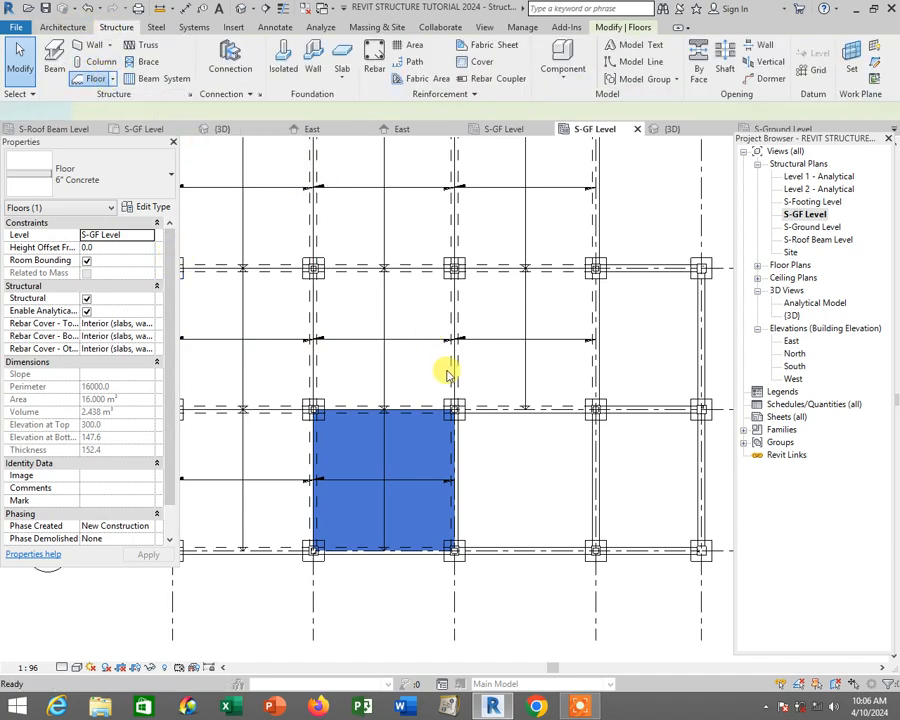
scroll(452, 400, up, 2)
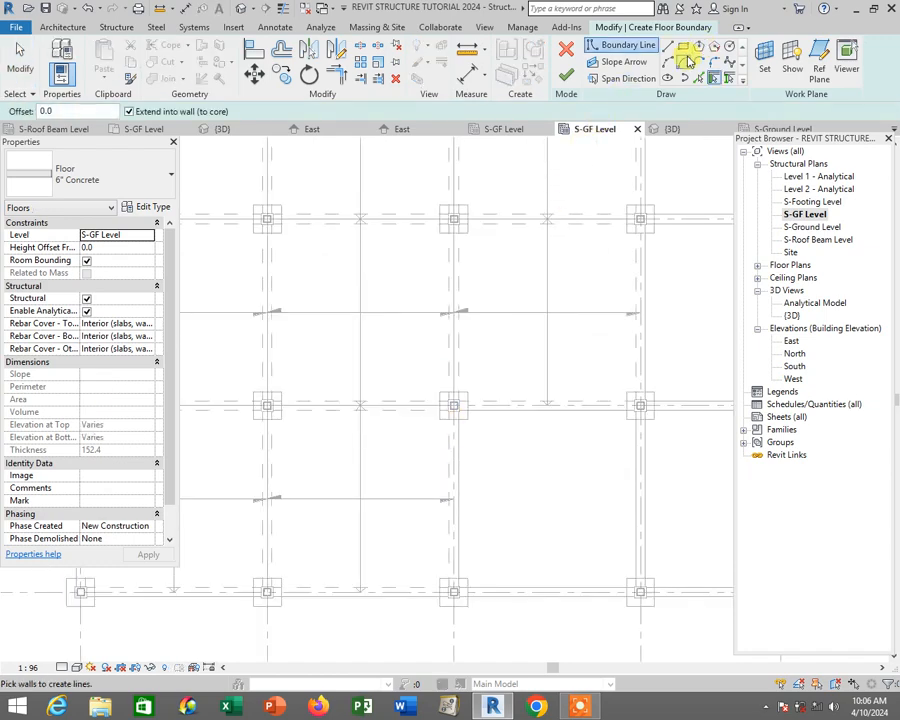
click(683, 50)
scroll(490, 440, up, 1)
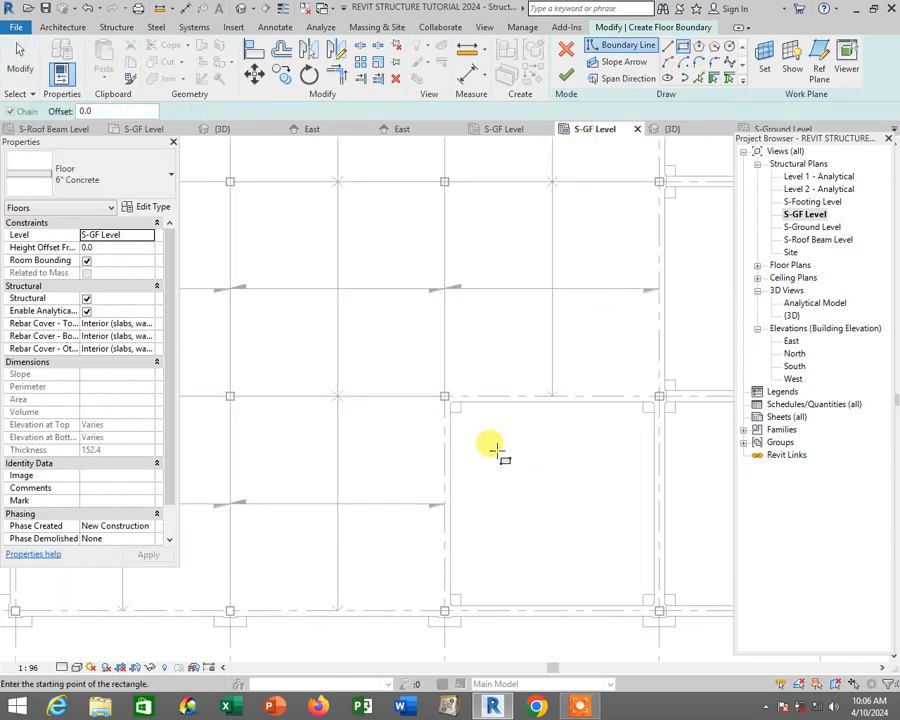
click(443, 393)
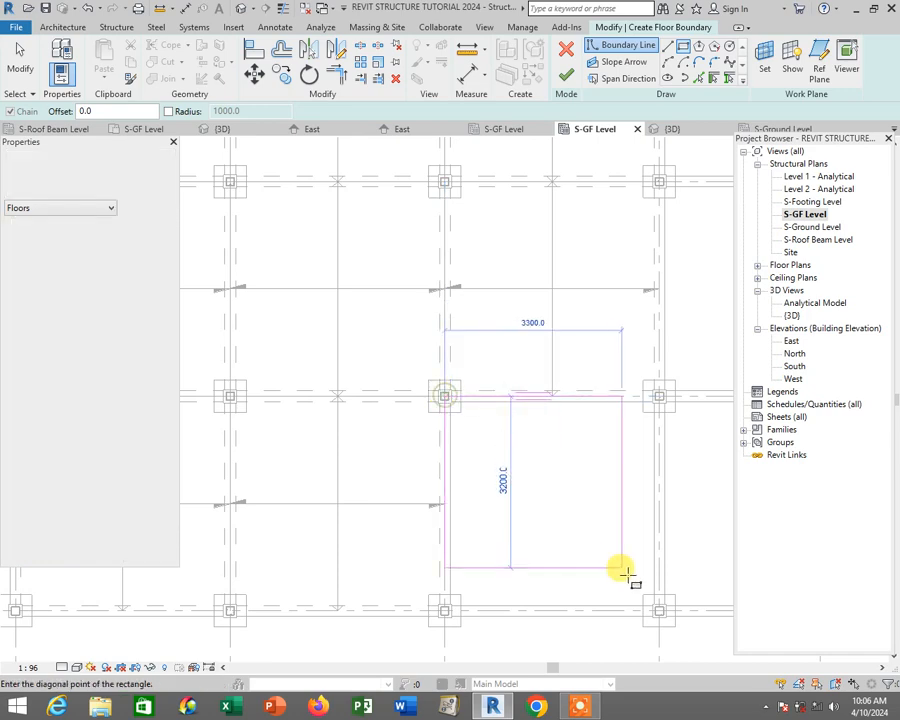
click(655, 608)
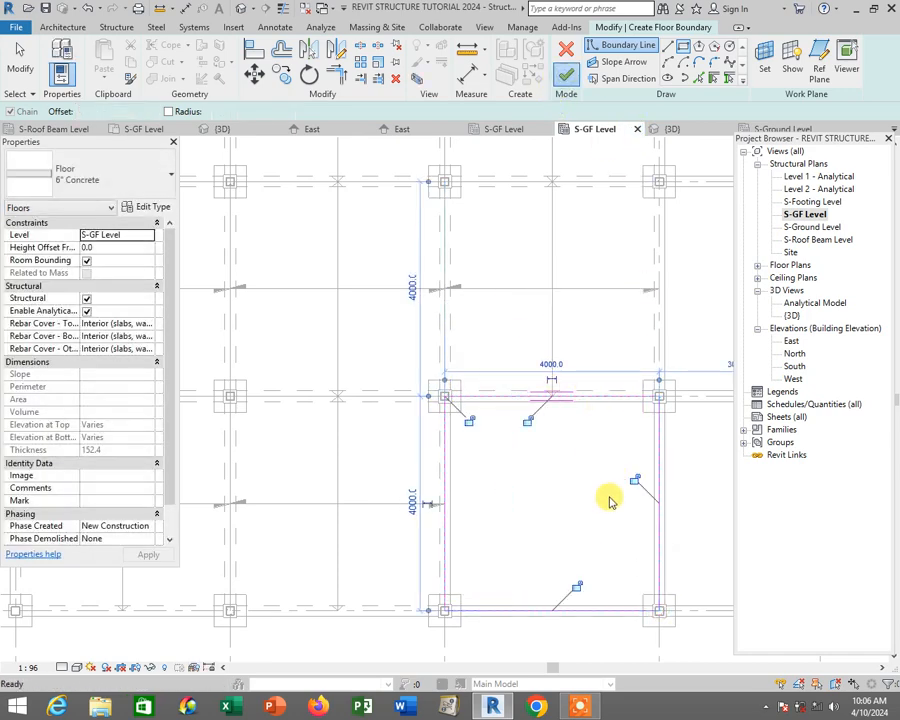
key(Escape)
Look over the uncovered bays east of grid S-4, then open the S-Ground Level structural plan
scroll(659, 506, down, 3)
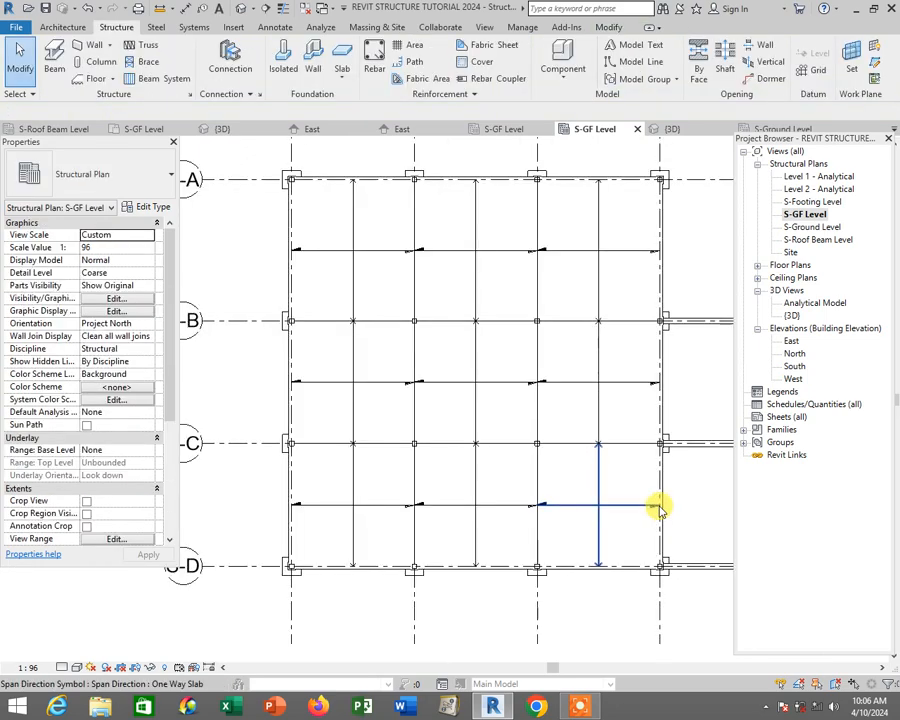
scroll(659, 506, down, 1)
middle_drag(646, 498, 454, 414)
scroll(508, 376, up, 2)
middle_drag(529, 364, 560, 420)
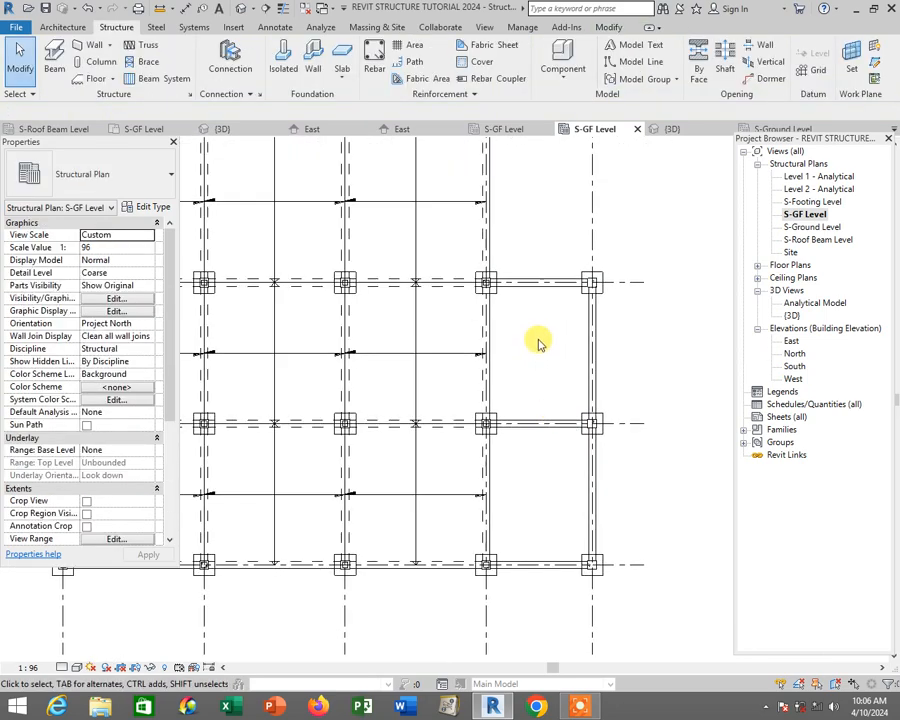
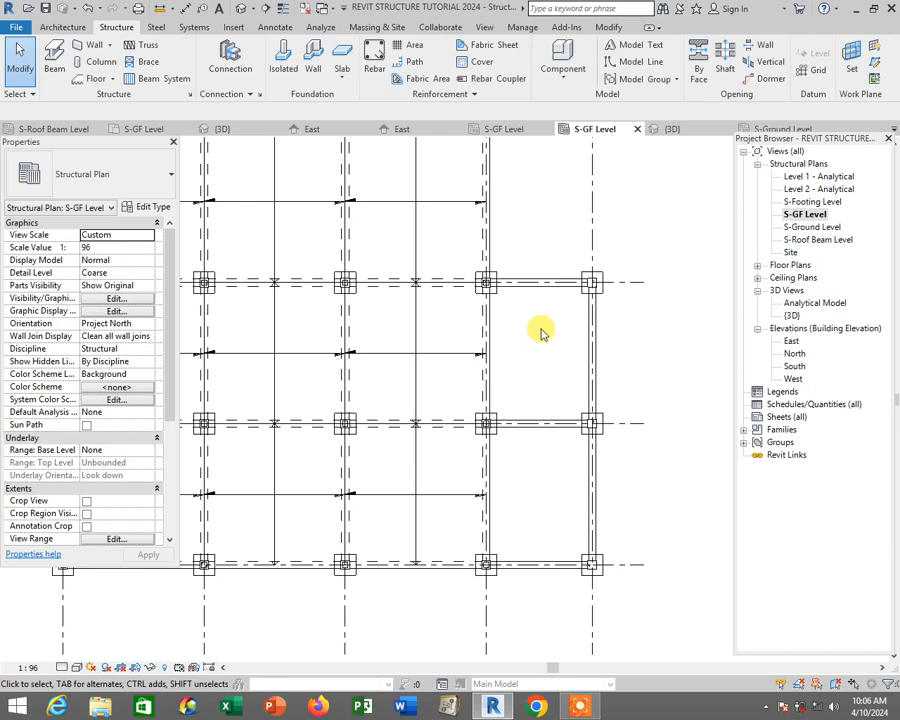
double_click(793, 228)
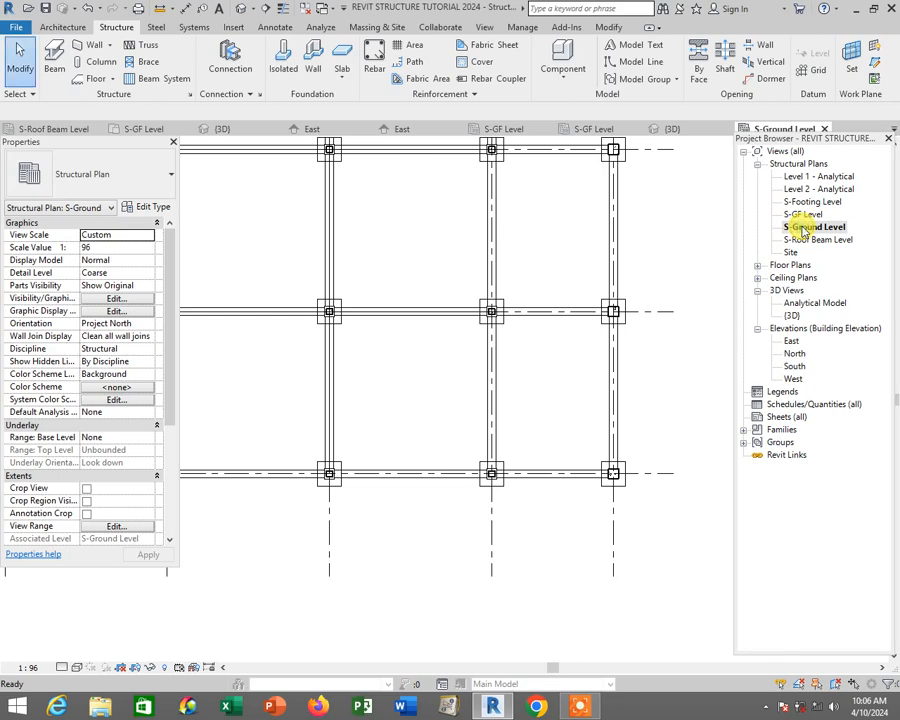
click(801, 228)
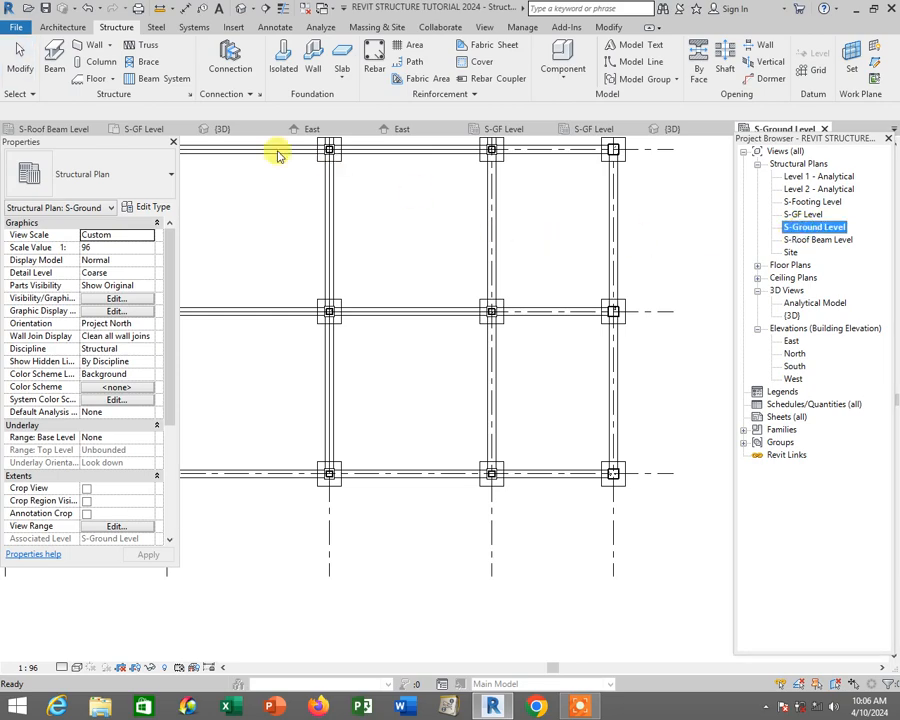
On S-Ground Level, add a 3000 by 4000 mm rectangular 6" Concrete slab over the bay east of S-4 between S-B and S-C
click(100, 80)
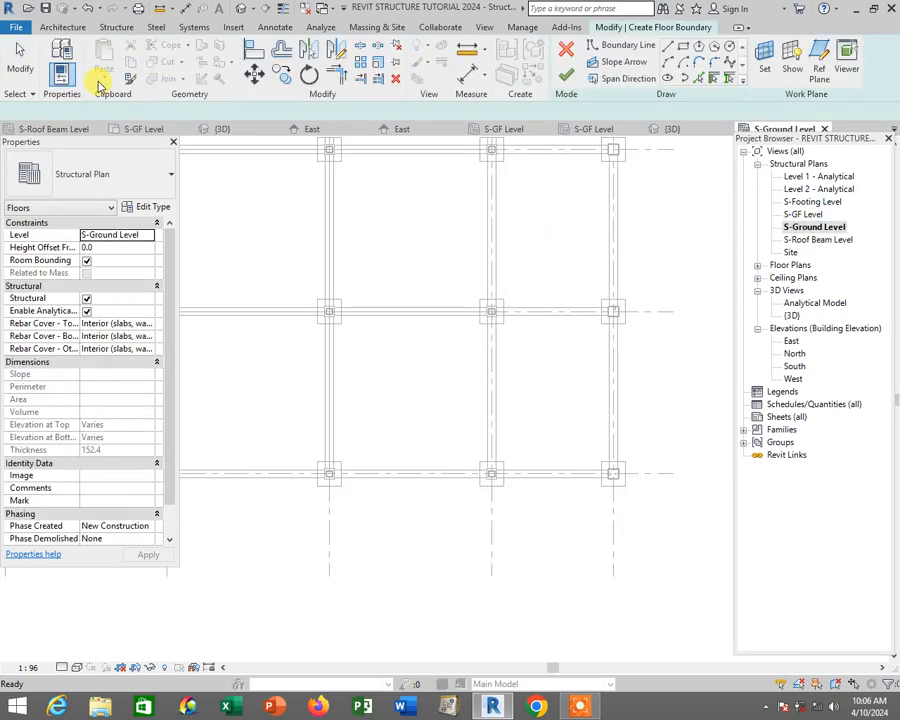
middle_drag(548, 210, 492, 251)
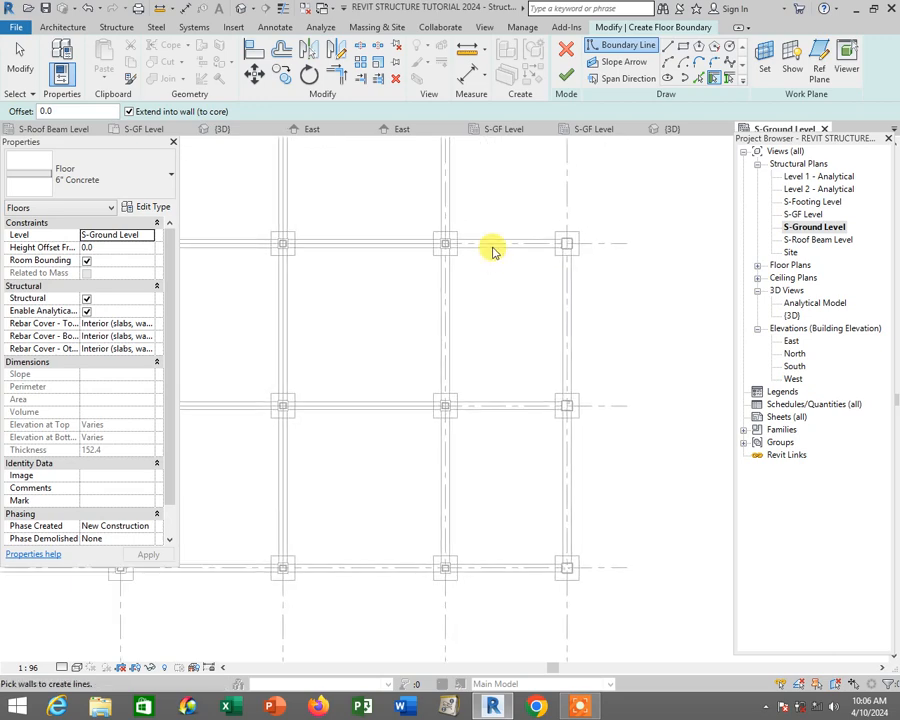
click(684, 50)
scroll(445, 238, up, 3)
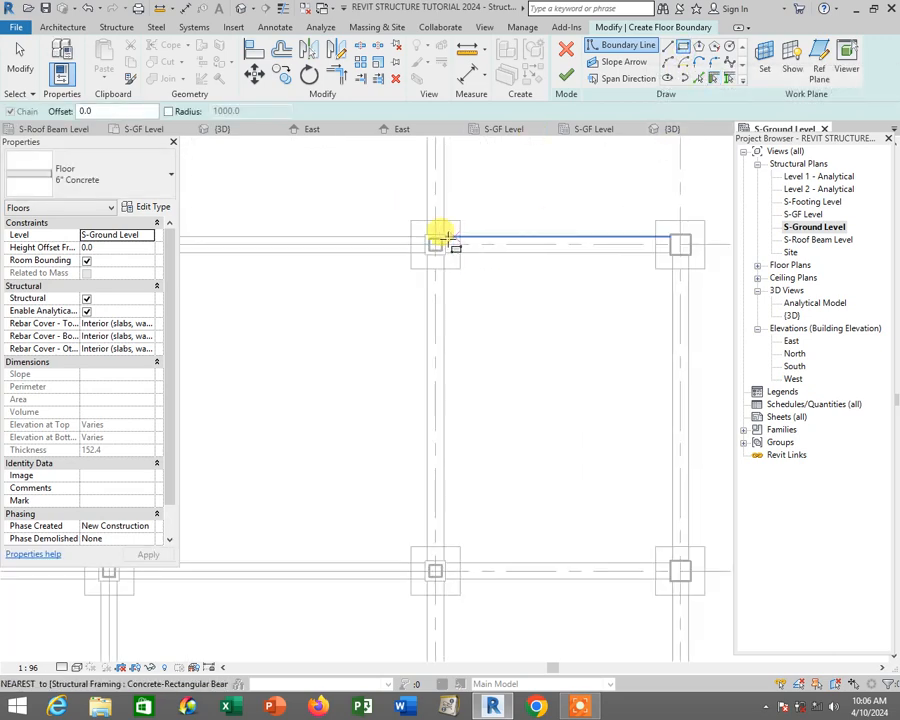
click(435, 243)
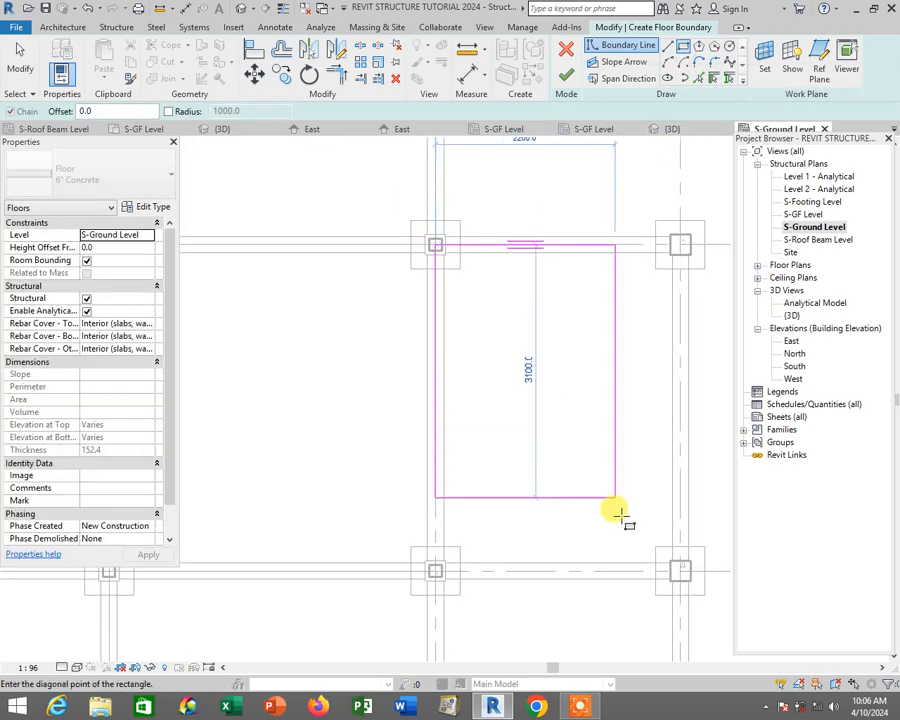
click(679, 570)
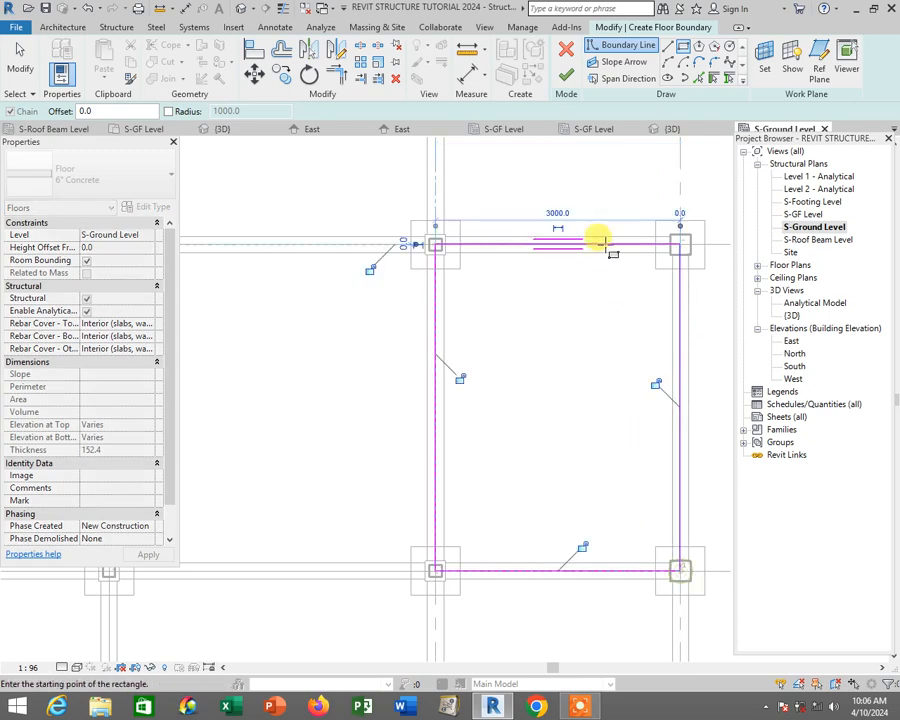
click(567, 78)
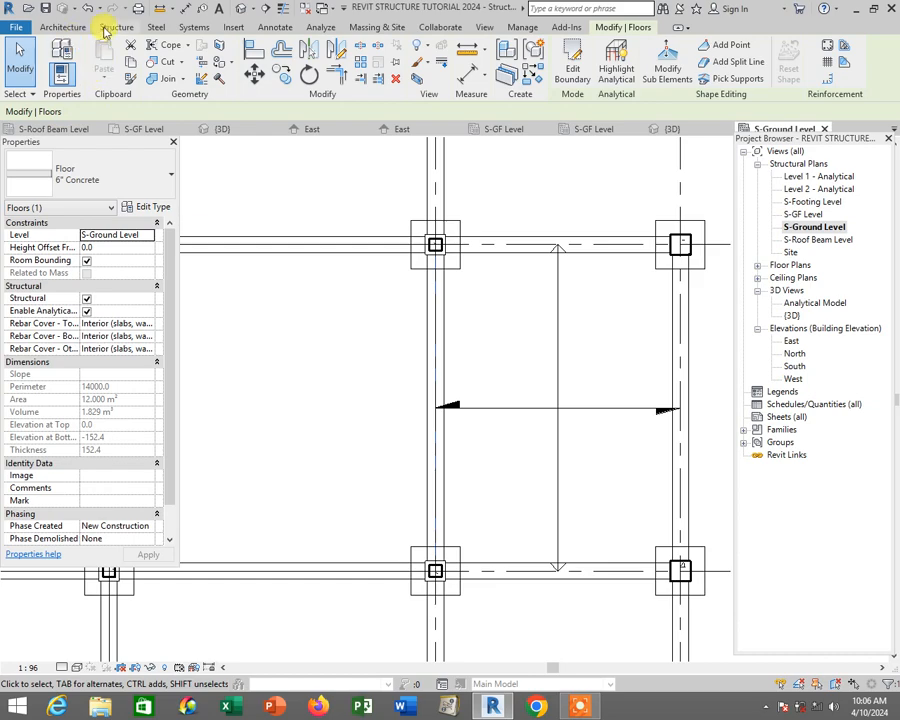
Add a 3000 by 4000 mm rectangular 6" Concrete slab over the S-Ground Level bay east of S-4 between S-C and S-D
click(108, 28)
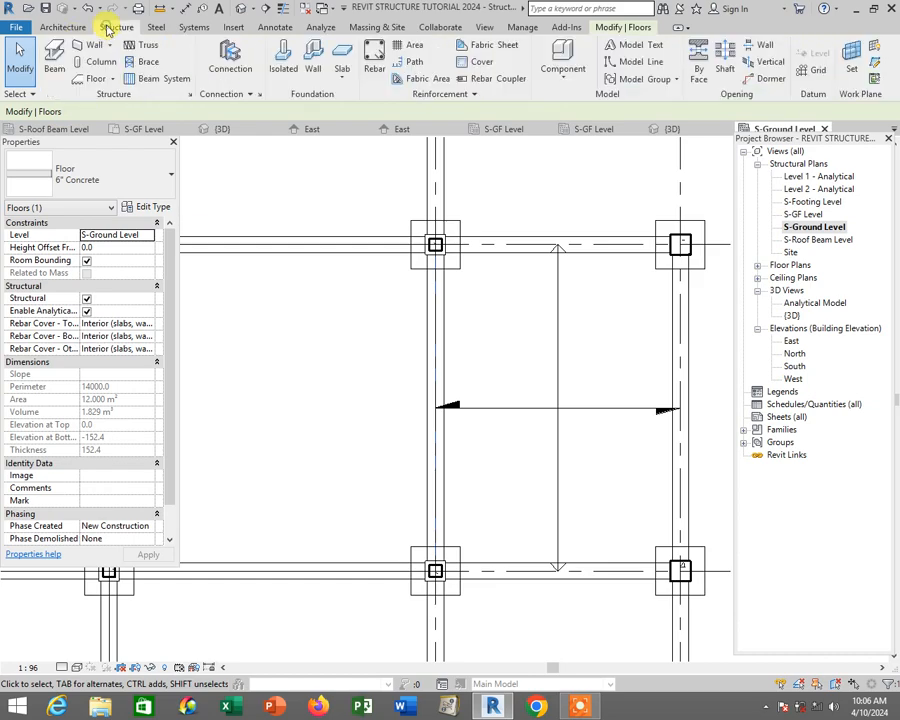
click(95, 79)
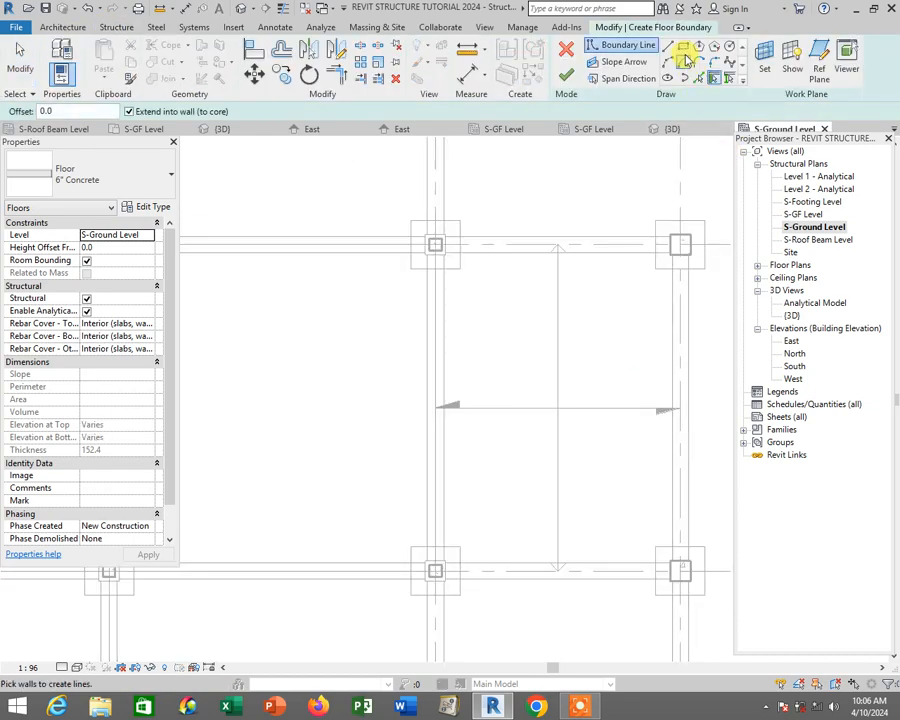
click(684, 50)
scroll(598, 515, down, 2)
middle_drag(593, 524, 480, 378)
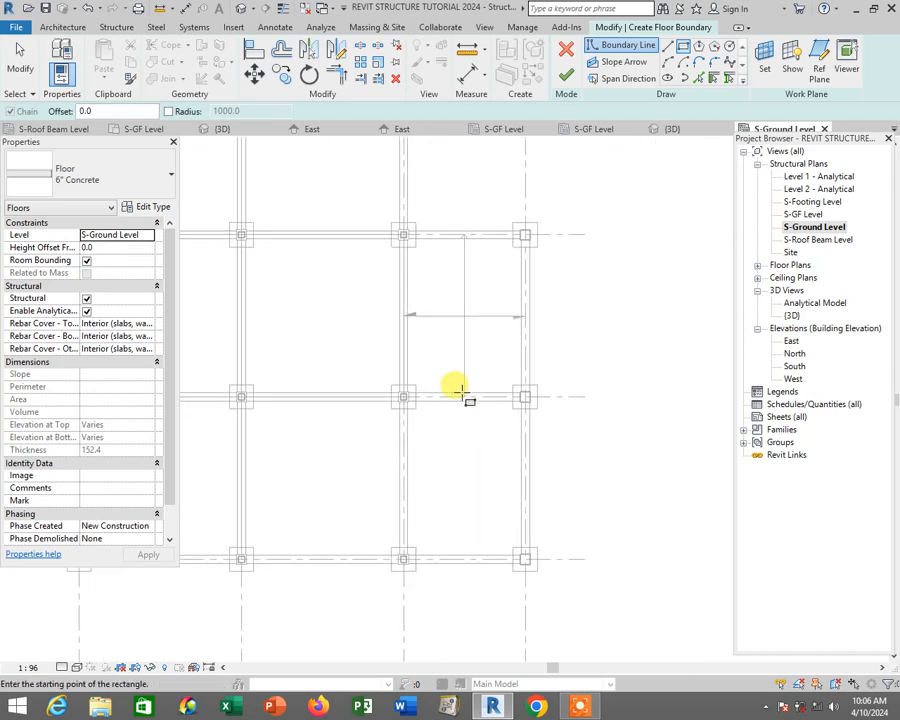
scroll(449, 400, up, 1)
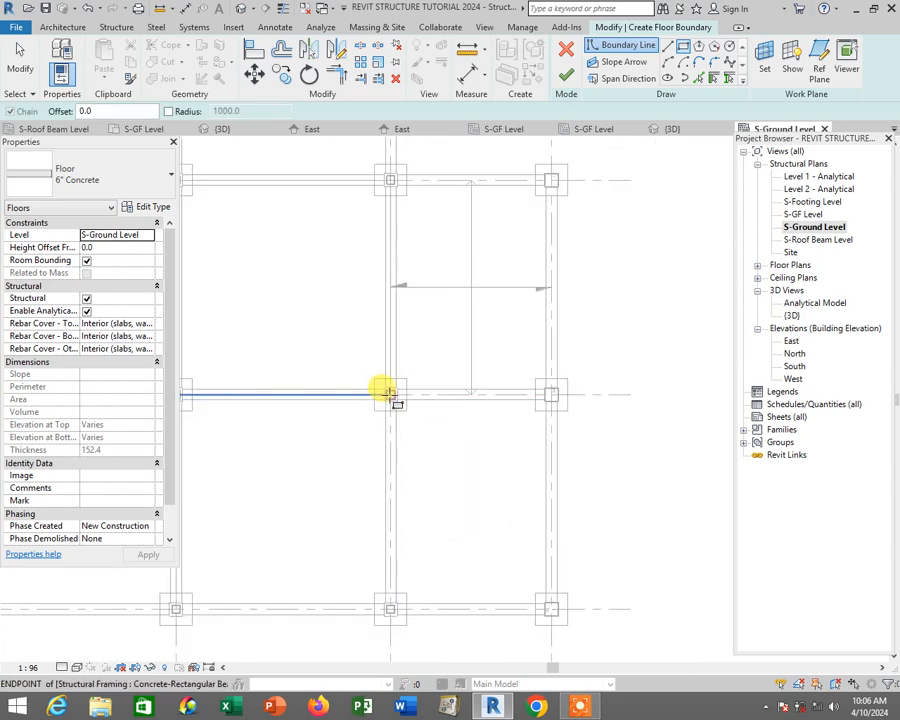
click(391, 393)
click(550, 608)
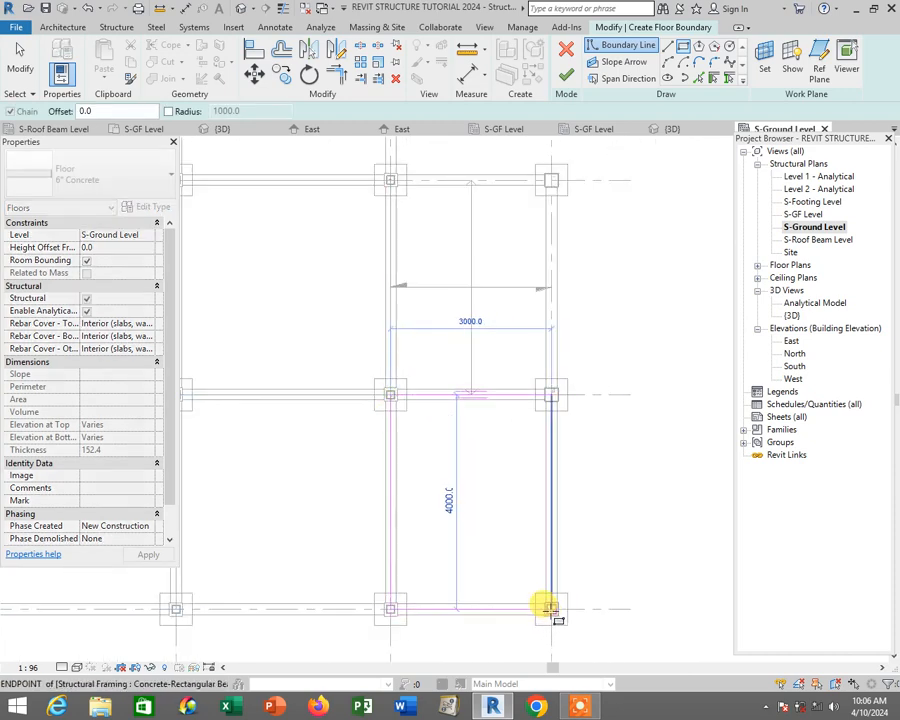
click(563, 82)
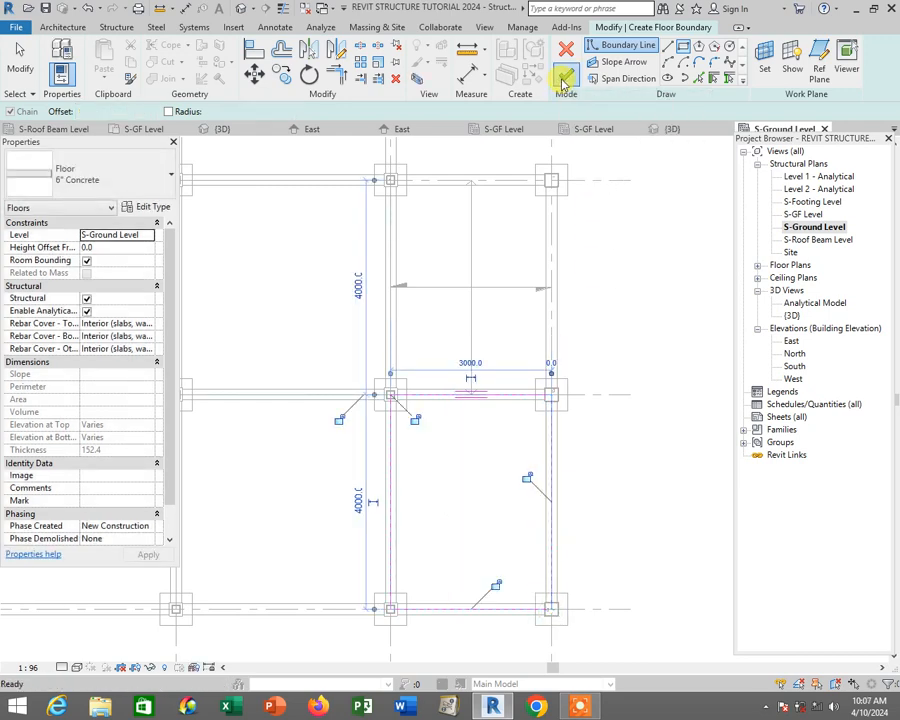
Open the default 3D view and orbit to the building corner with the new S-Ground Level slabs
click(242, 9)
key(Escape)
scroll(599, 508, down, 1)
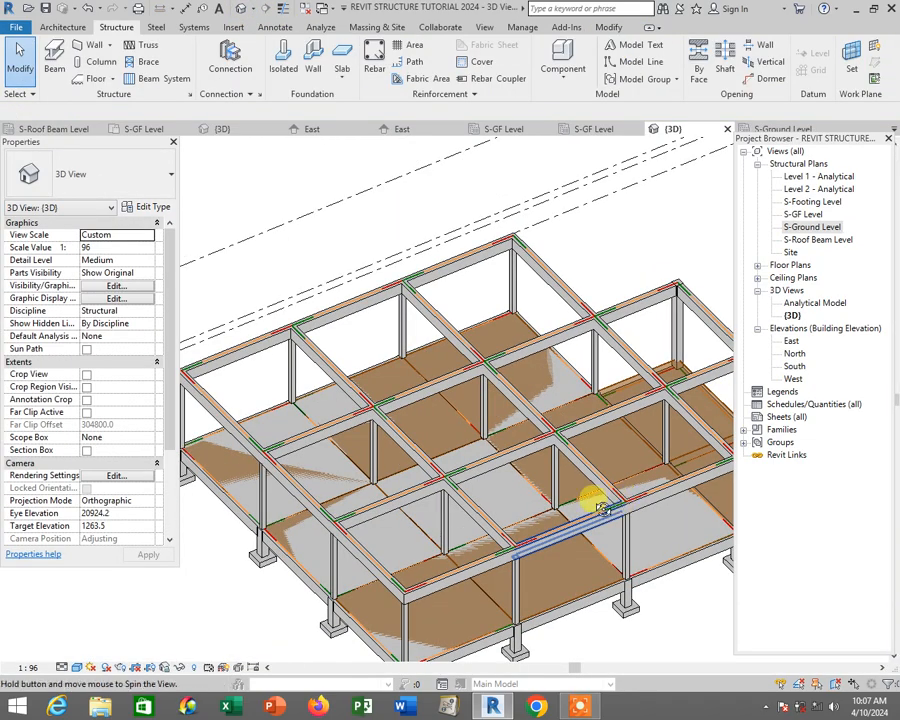
shift+middle_drag(599, 508, 664, 392)
scroll(570, 468, up, 1)
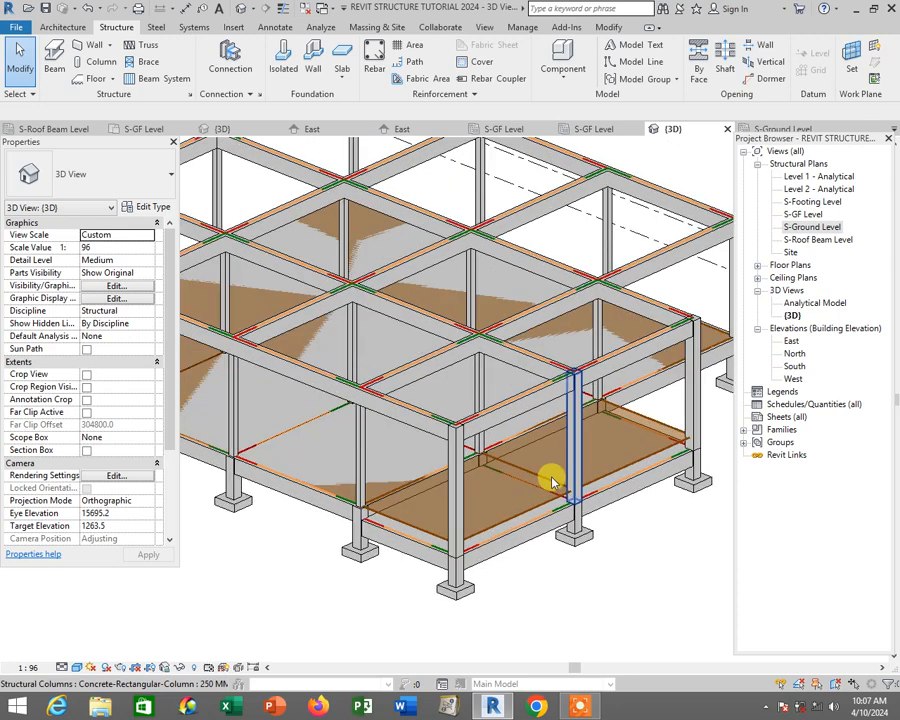
Inspect the corner's columns, ground beam and footing by selecting each in turn, then clear the selection and view the whole frame
click(454, 494)
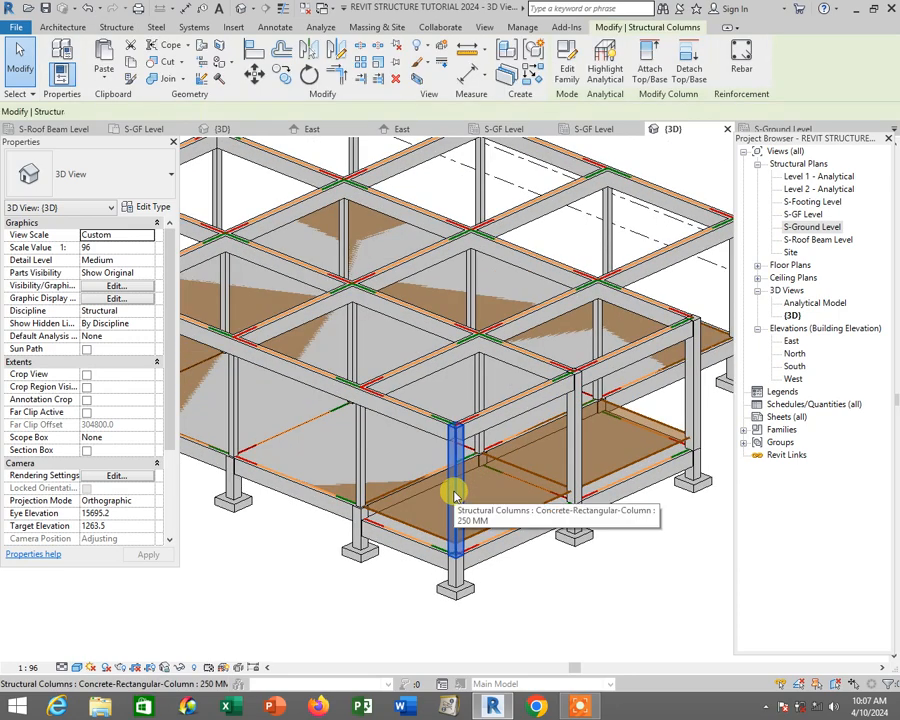
click(492, 545)
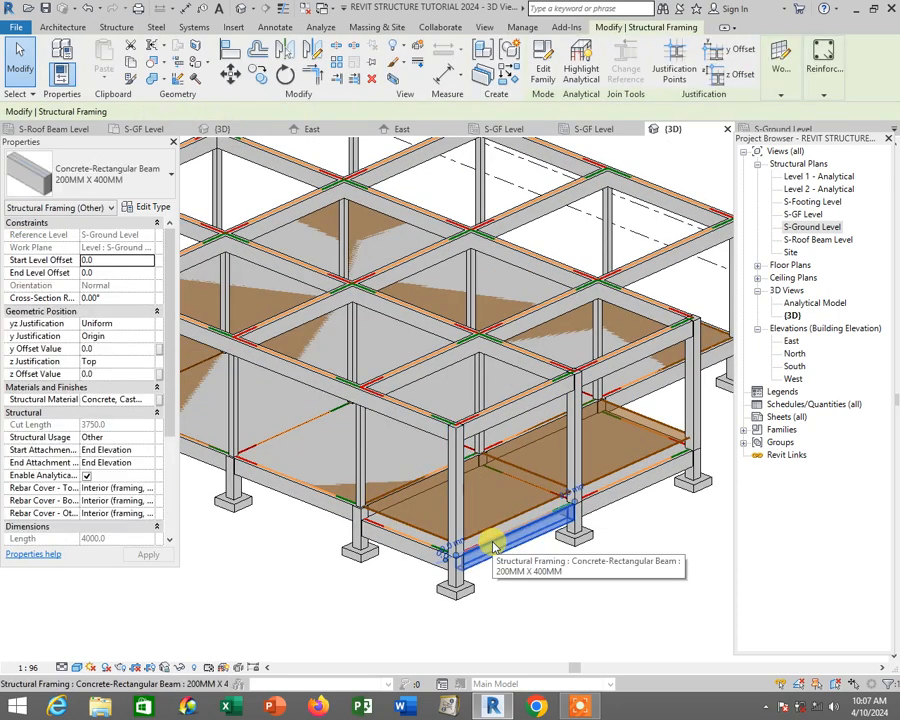
scroll(460, 585, up, 2)
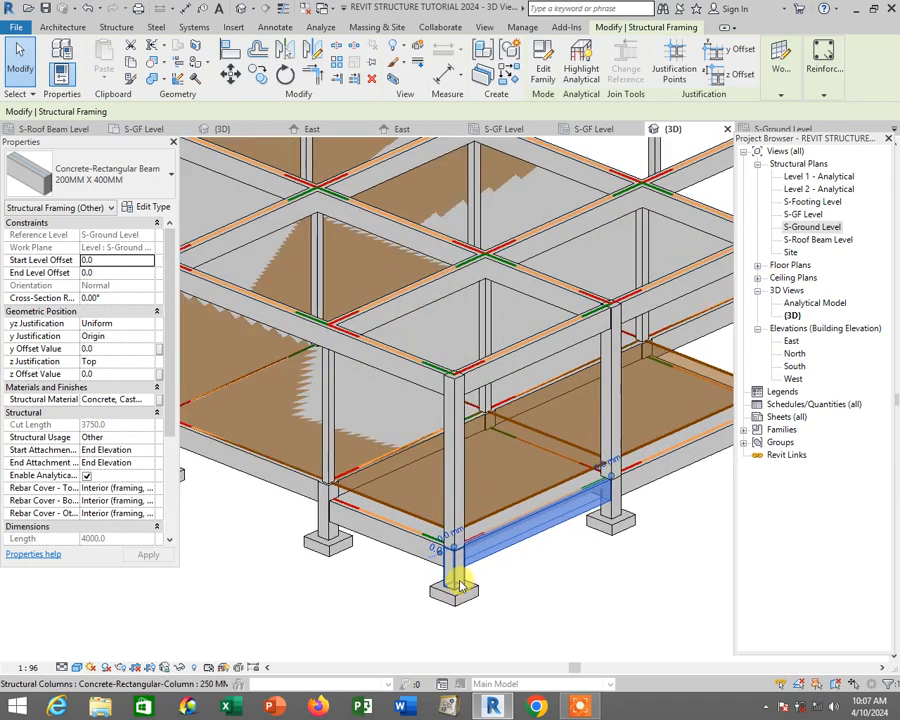
click(458, 580)
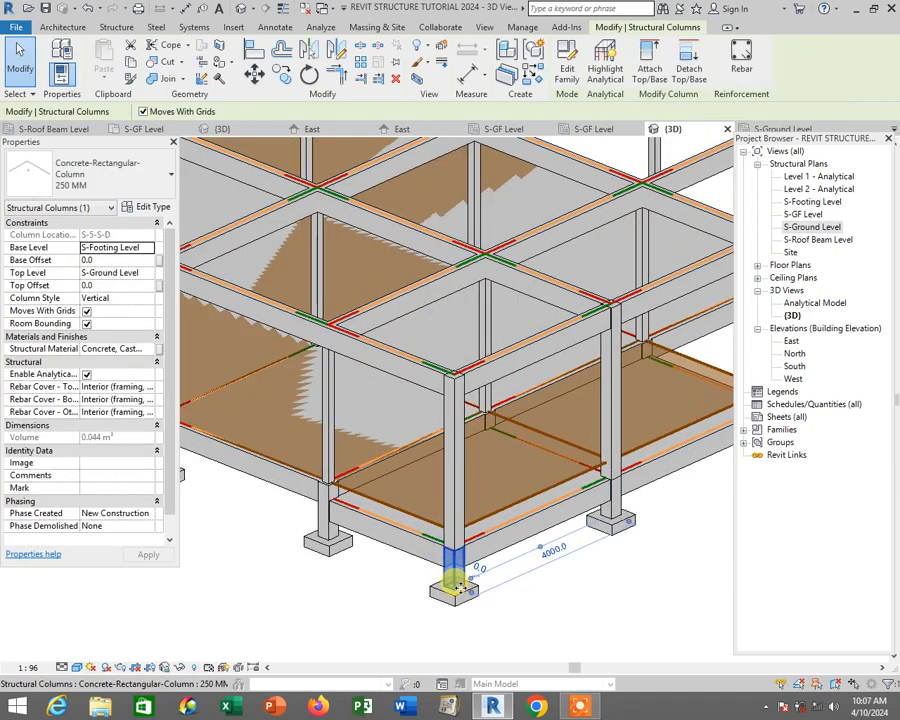
click(463, 598)
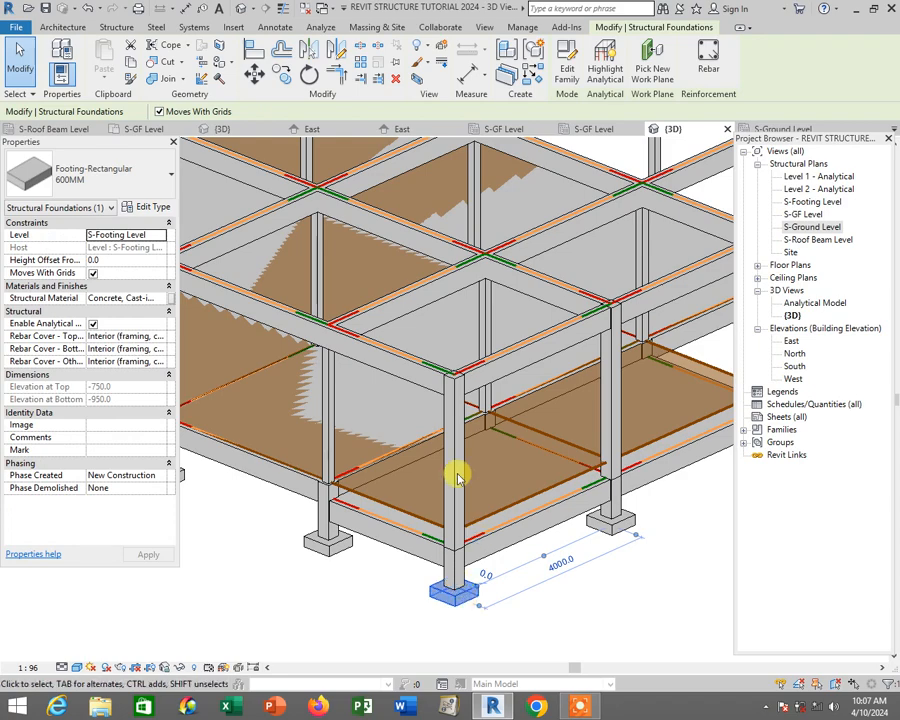
click(410, 365)
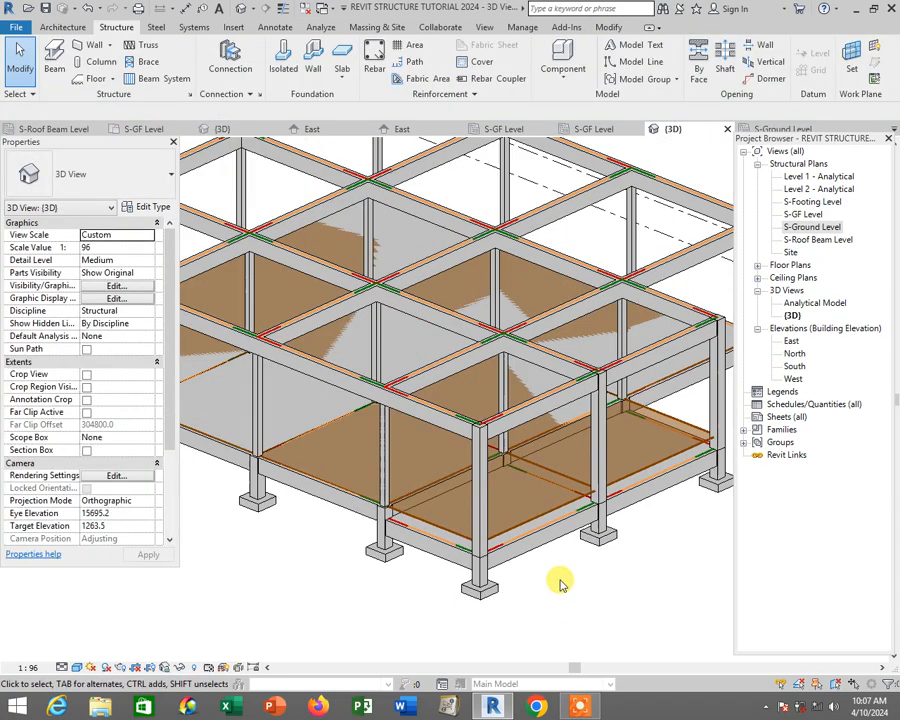
scroll(558, 582, down, 4)
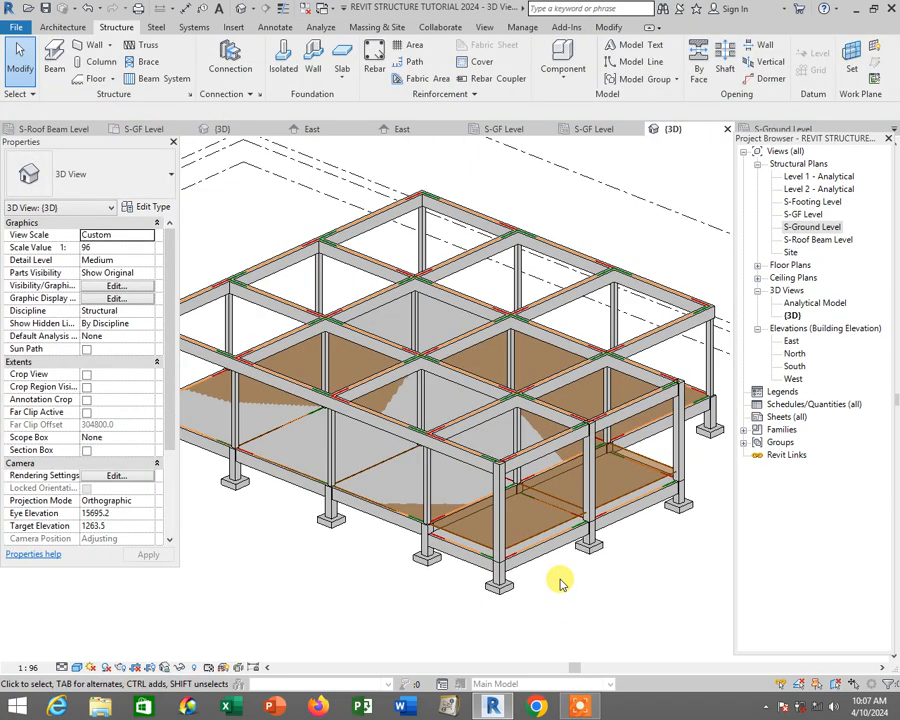
middle_drag(556, 580, 622, 588)
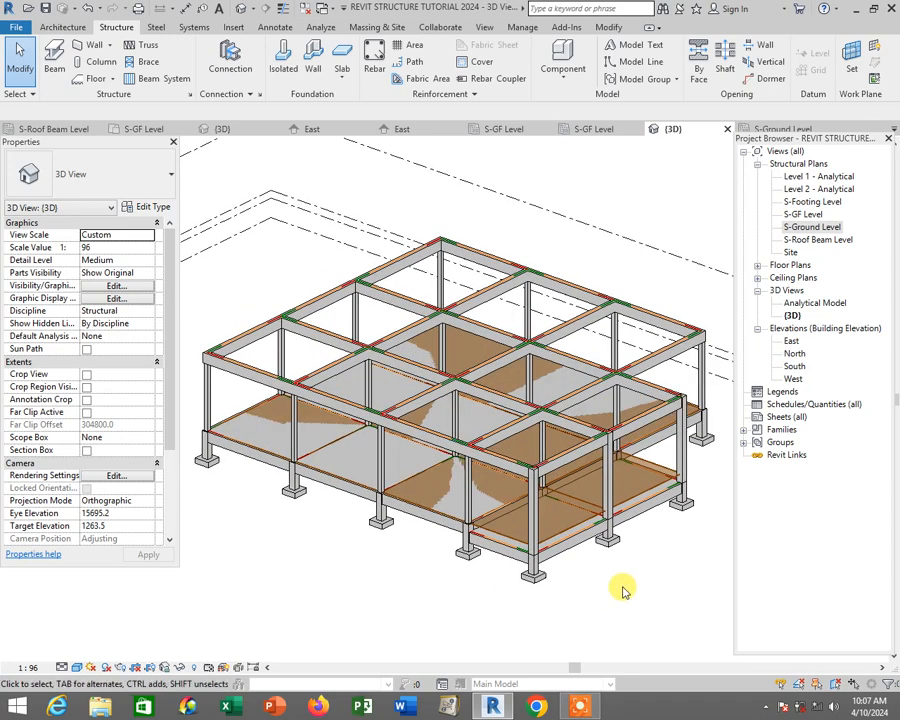